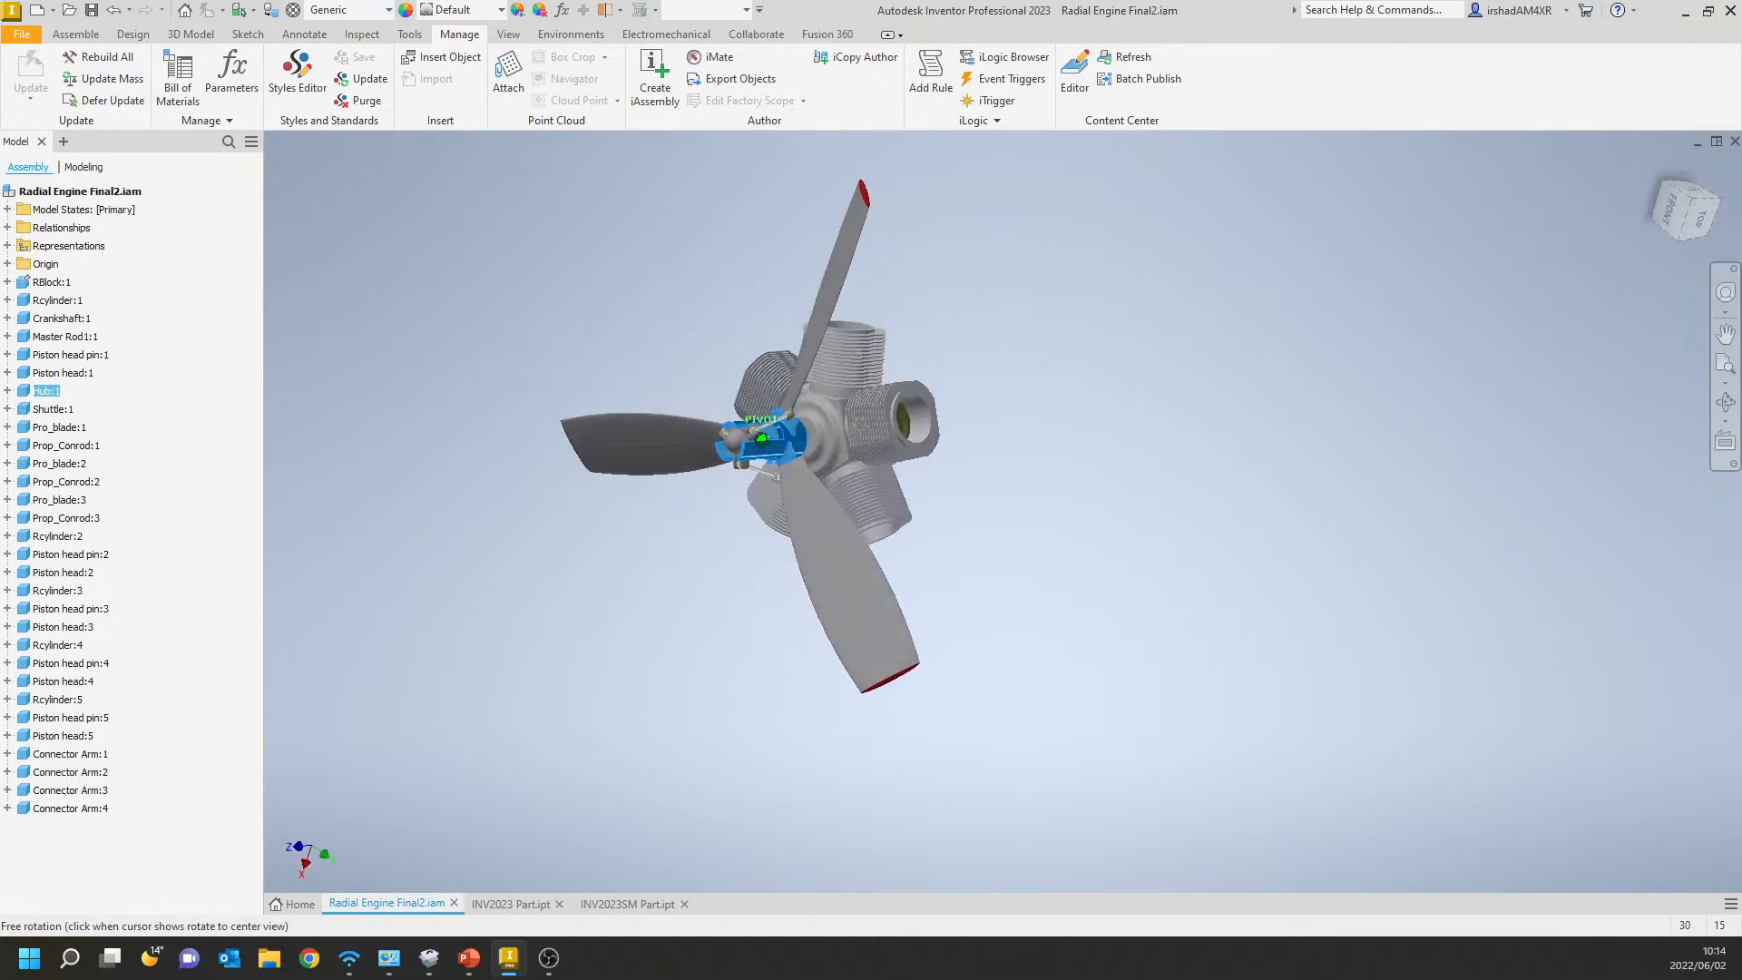
# Free-orbit the radial engine assembly with the full model in view and inspect it from several angles.
pyautogui.keyDown('shift'); pyautogui.moveTo(871, 442); pyautogui.dragTo(893, 364, button='middle'); pyautogui.keyUp('shift')
pyautogui.scroll(-6, 847, 393)
pyautogui.scroll(3, 847, 394)
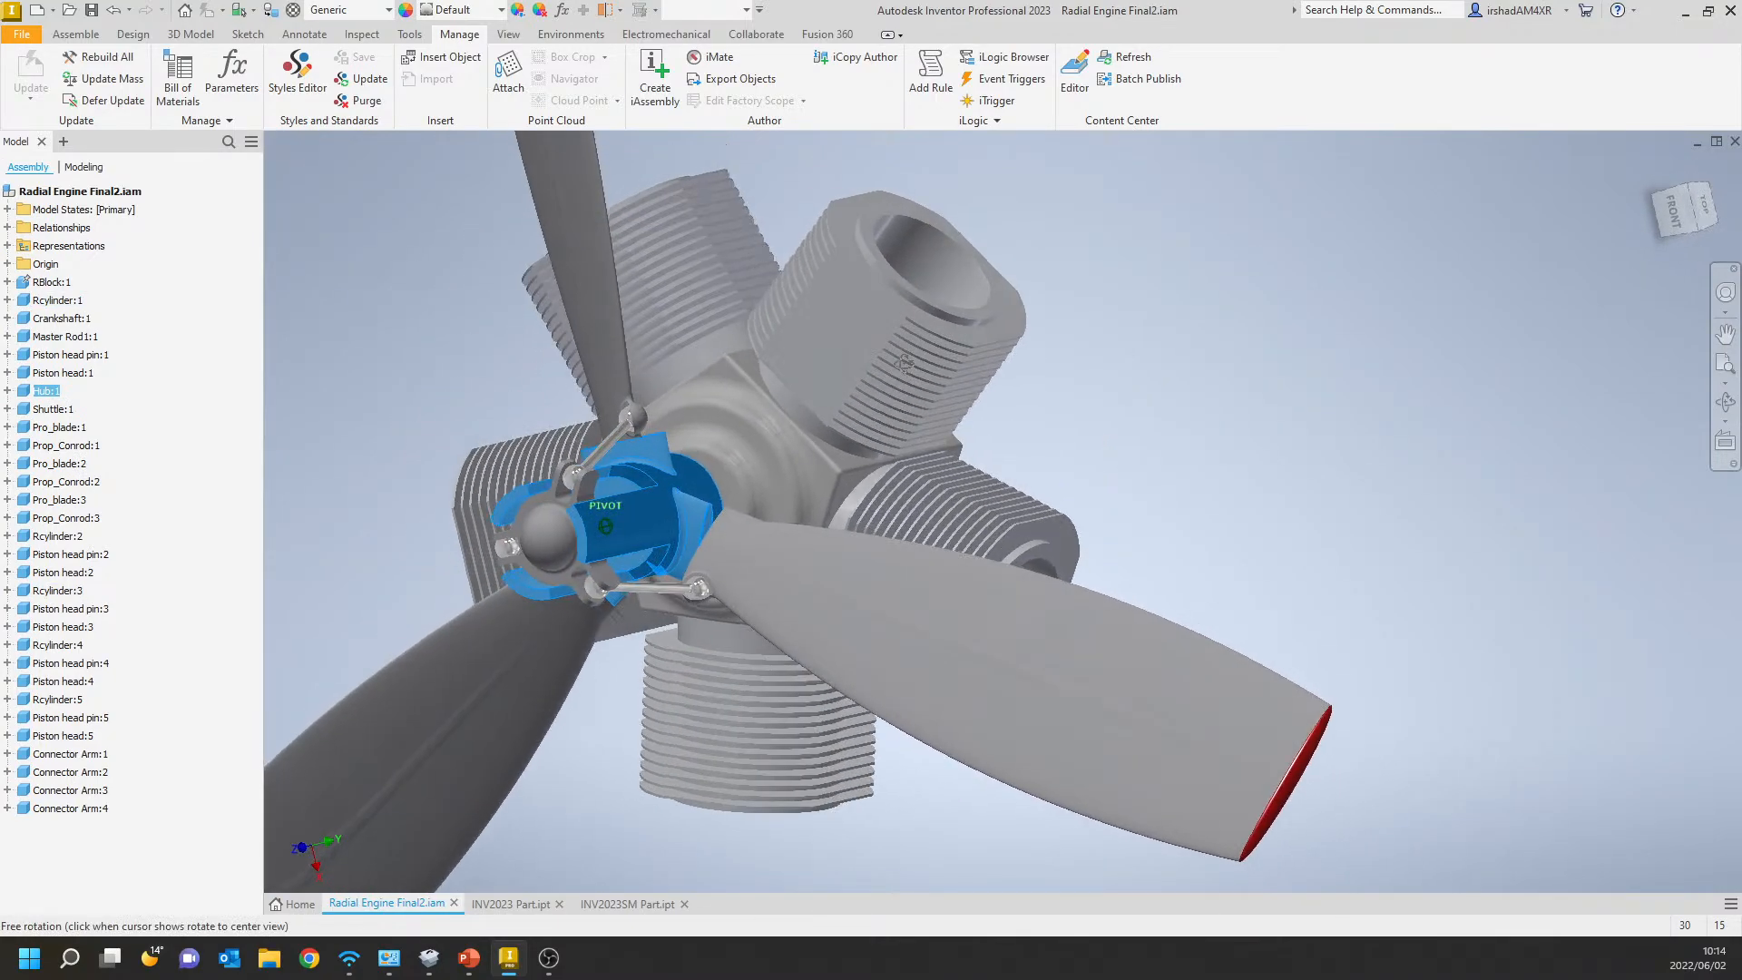
pyautogui.scroll(4, 1125, 426)
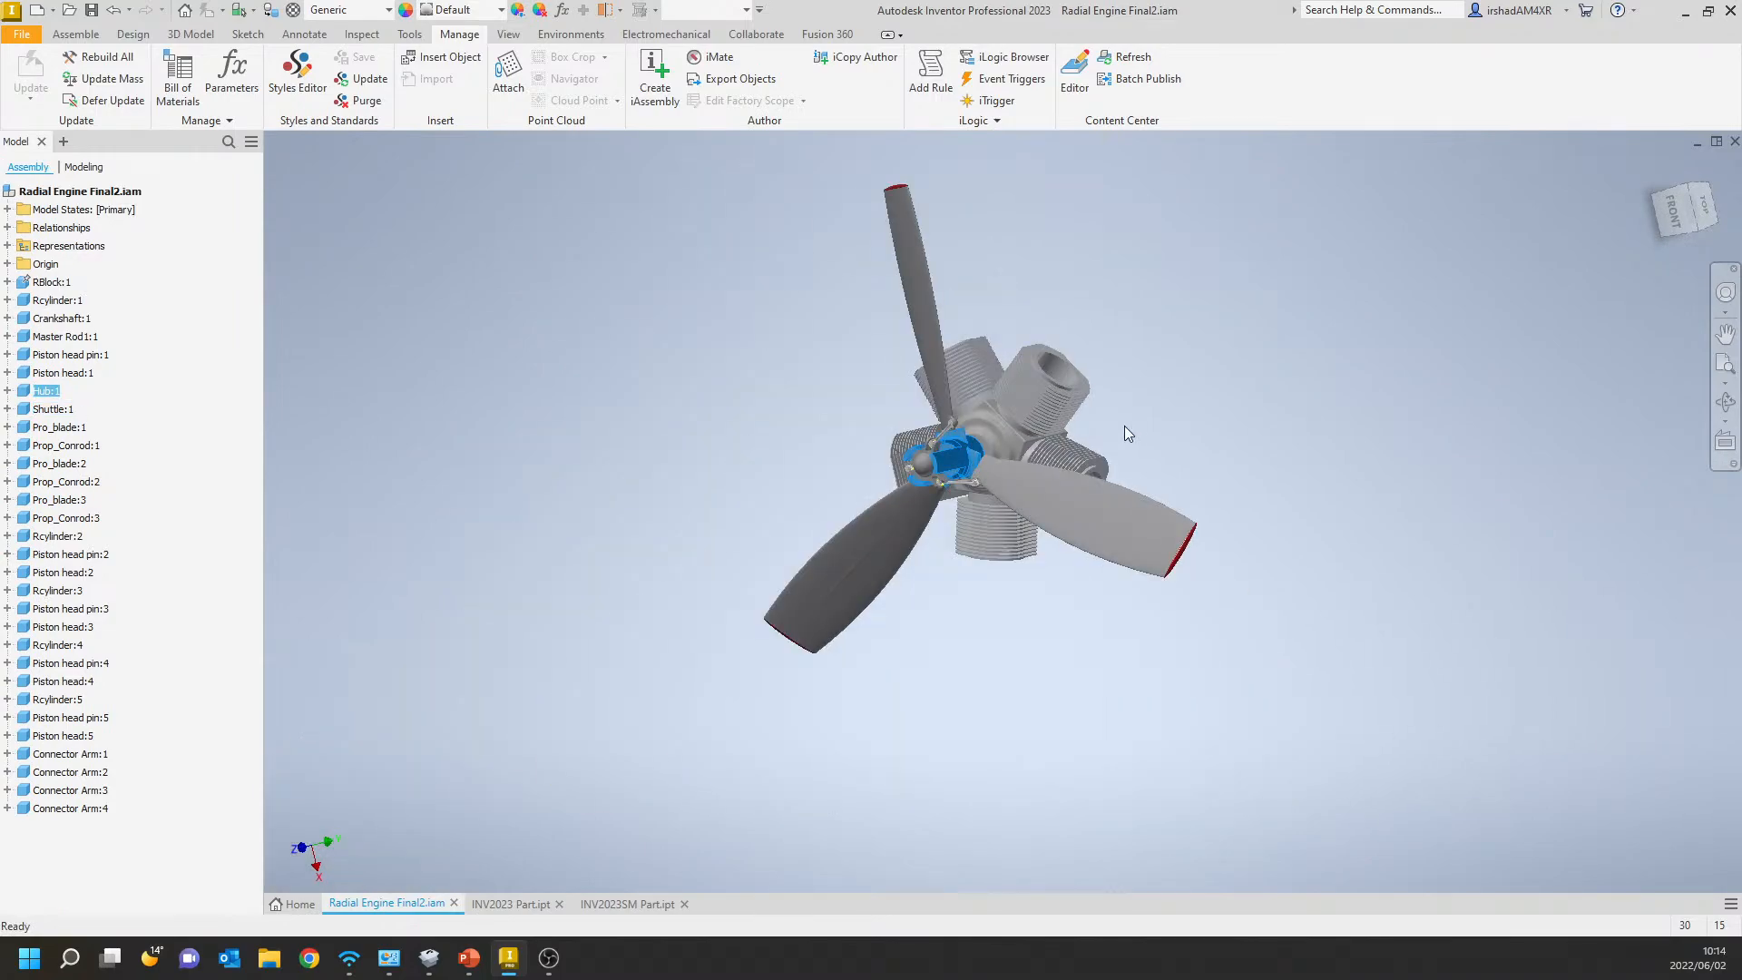
pyautogui.scroll(-6, 1011, 469)
# Examine an engine cylinder and its open bore close up, orbiting with the model only partially in view.
pyautogui.moveTo(885, 443); pyautogui.dragTo(905, 559, button='middle')
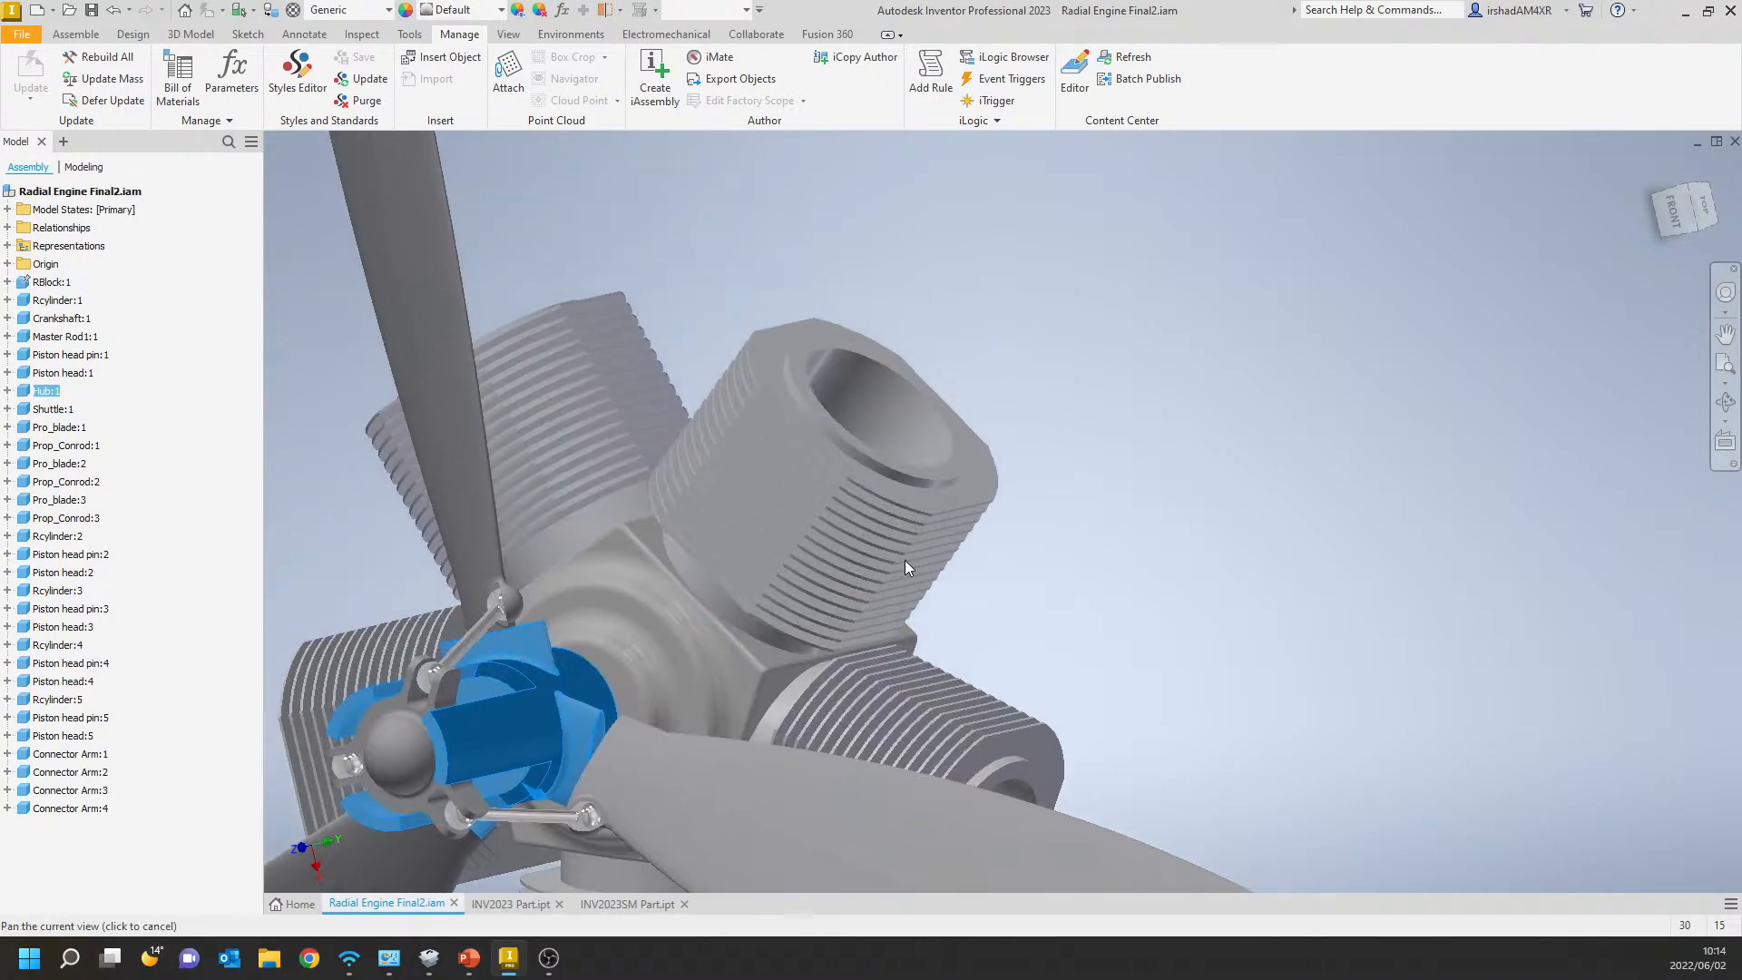
pyautogui.scroll(-4, 830, 449)
pyautogui.keyDown('shift'); pyautogui.moveTo(829, 449); pyautogui.dragTo(961, 505, button='middle'); pyautogui.keyUp('shift')
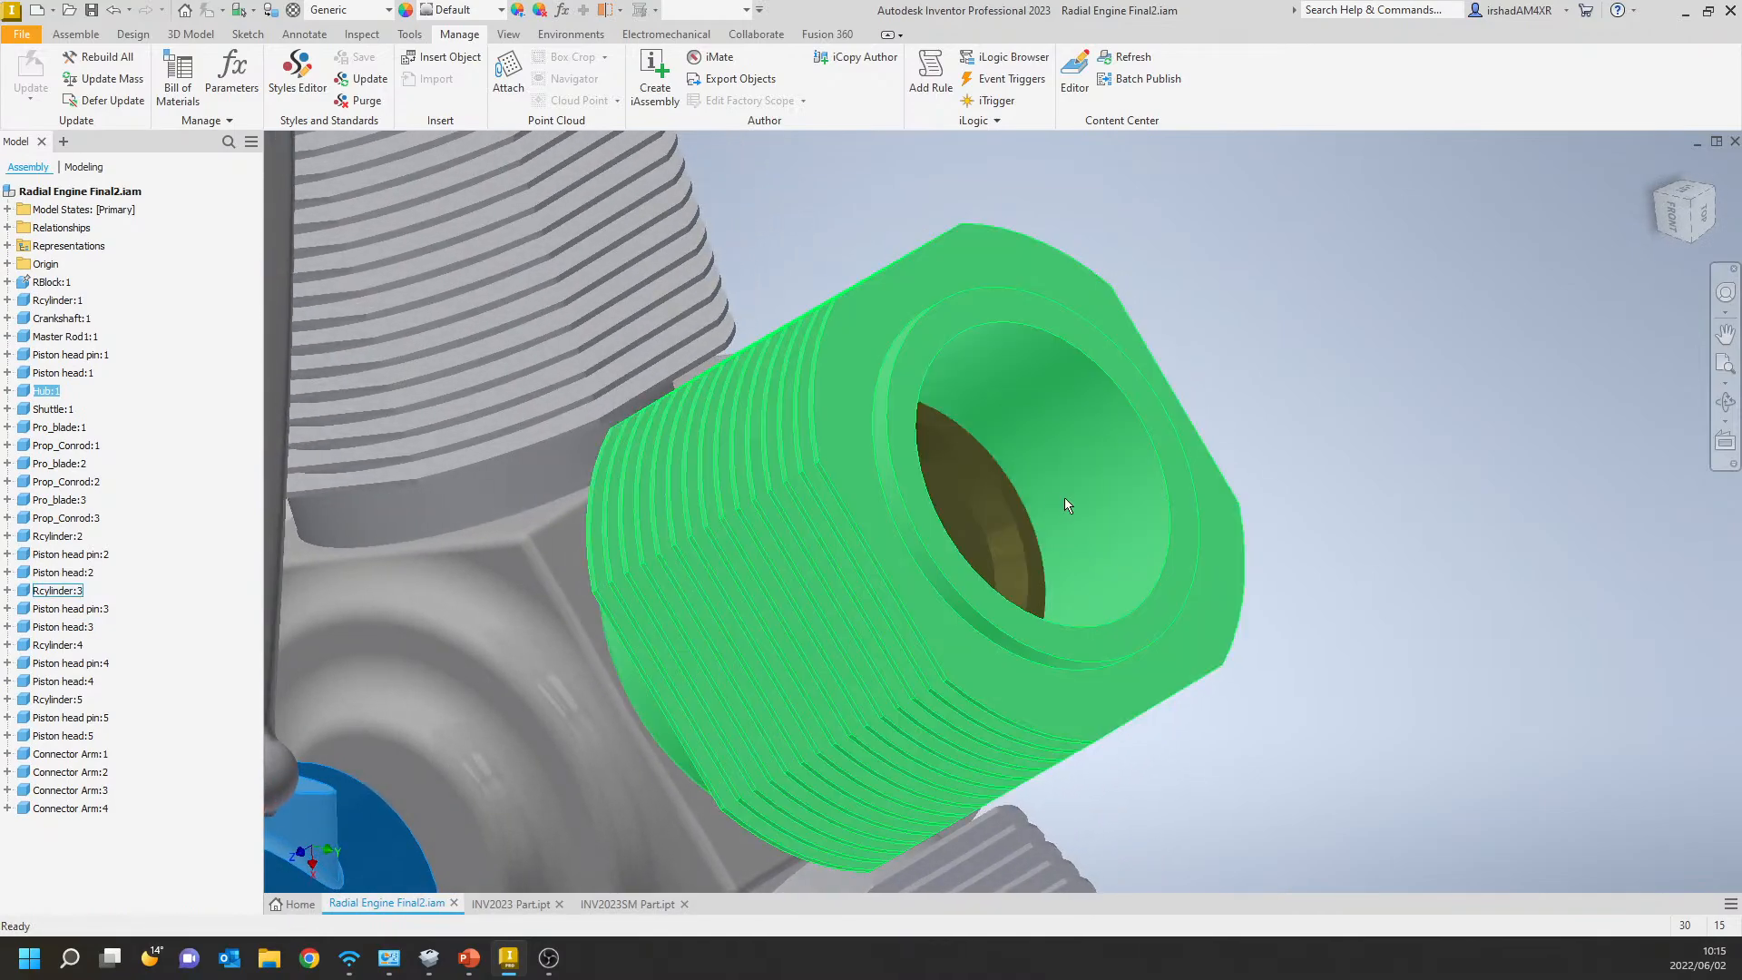
pyautogui.scroll(3, 1064, 497)
pyautogui.scroll(-4, 1065, 497)
pyautogui.keyDown('shift'); pyautogui.moveTo(1102, 439); pyautogui.dragTo(1089, 342, button='middle'); pyautogui.keyUp('shift')
pyautogui.scroll(5, 1116, 436)
pyautogui.moveTo(1111, 530); pyautogui.dragTo(1080, 362, button='middle')
pyautogui.scroll(-4, 1003, 494)
pyautogui.scroll(-4, 1005, 501)
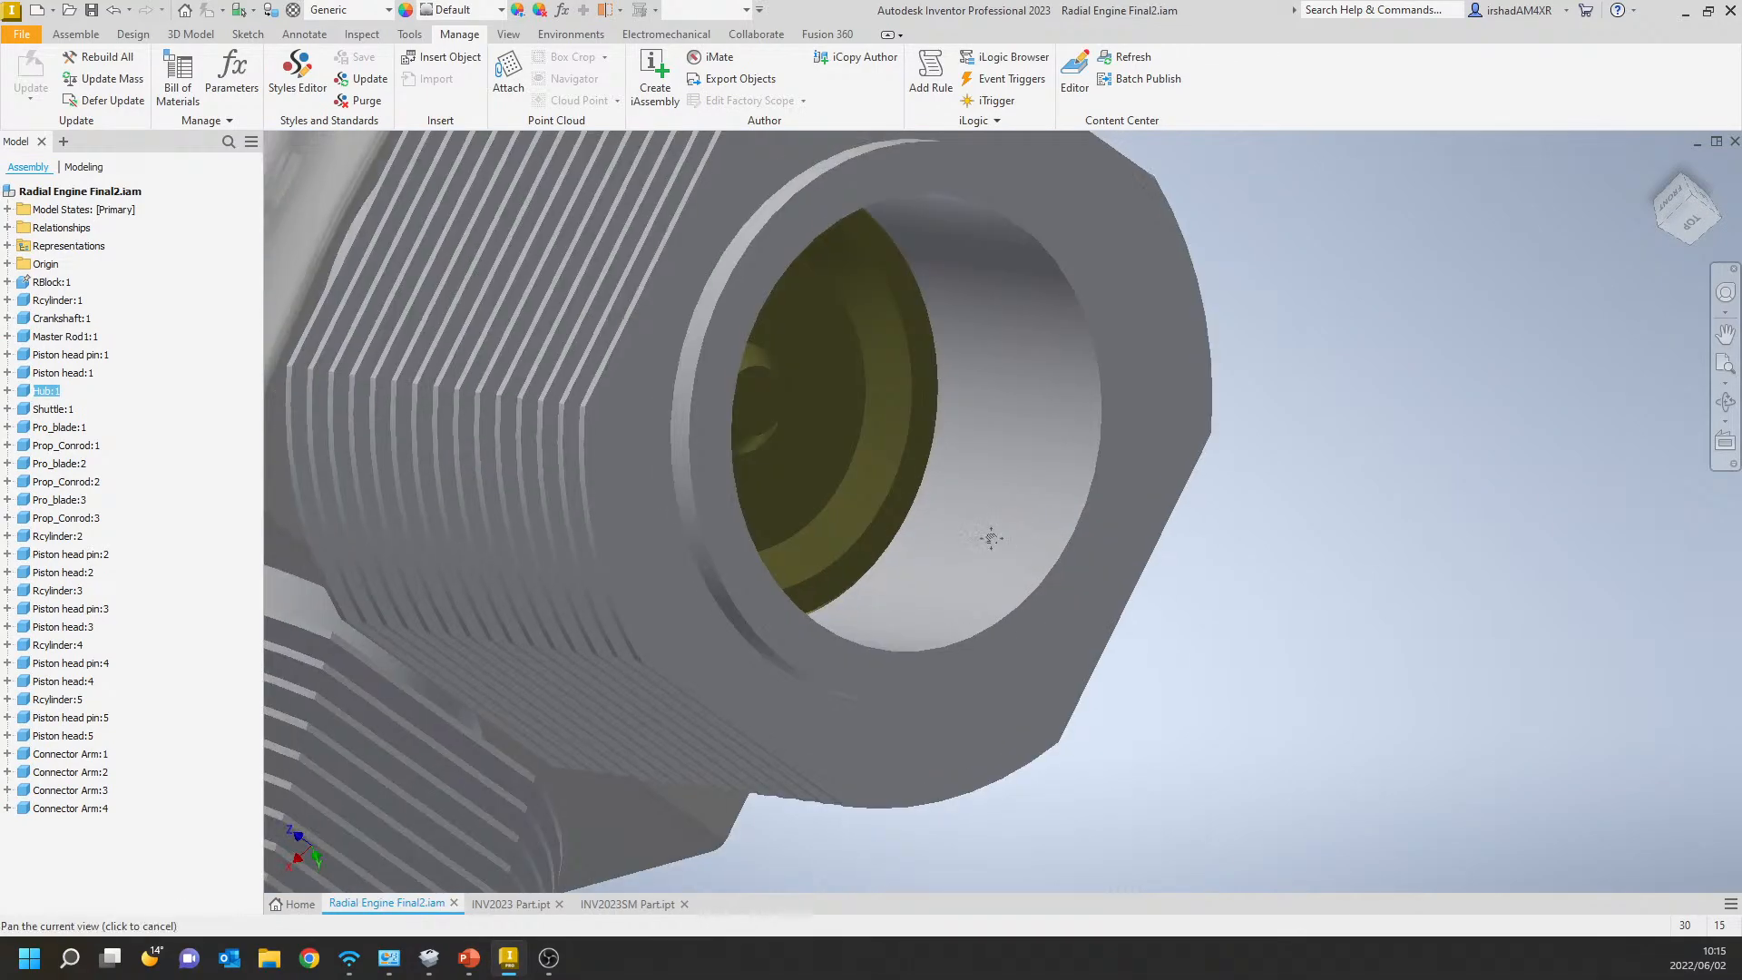
pyautogui.keyDown('shift'); pyautogui.moveTo(1100, 681); pyautogui.dragTo(1183, 559, button='middle'); pyautogui.keyUp('shift')
pyautogui.scroll(-3, 1118, 597)
pyautogui.scroll(5, 1119, 597)
pyautogui.scroll(-4, 1189, 560)
pyautogui.scroll(6, 1196, 557)
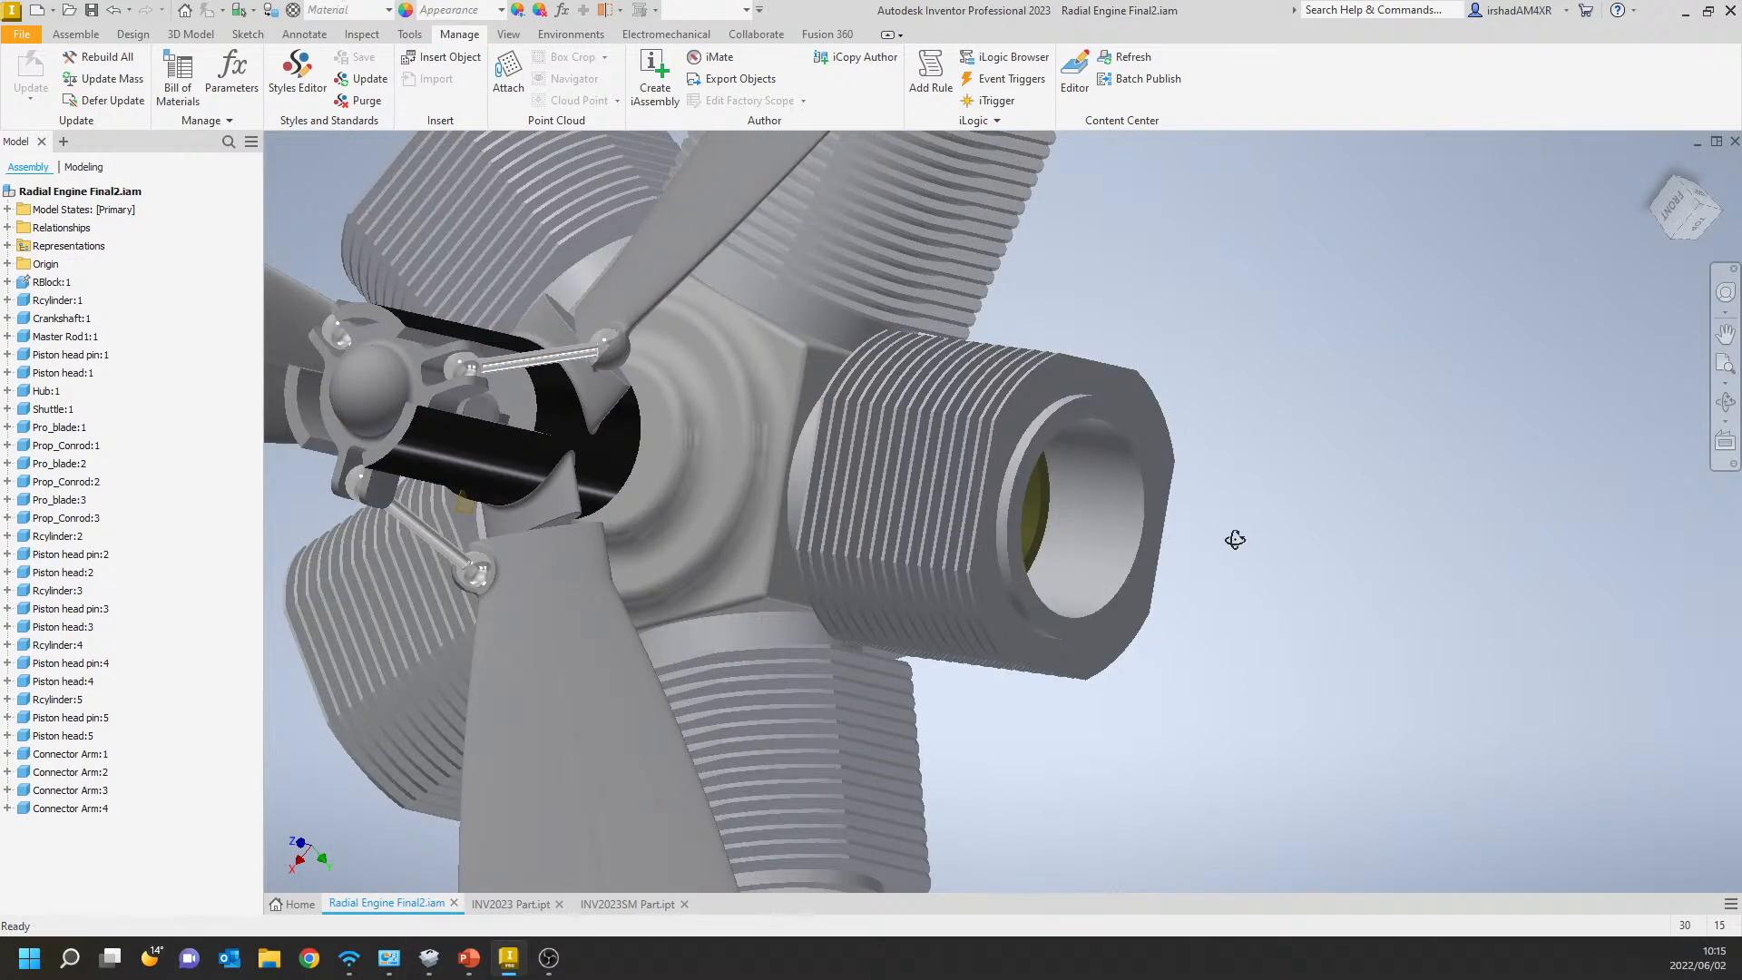
# Inspect the piston inside the cylinder bore, and bring the whole engine and propeller back into view.
pyautogui.keyDown('shift'); pyautogui.moveTo(1234, 546); pyautogui.dragTo(1171, 505, button='middle'); pyautogui.keyUp('shift')
pyautogui.scroll(-4, 1166, 511)
pyautogui.scroll(3, 1151, 522)
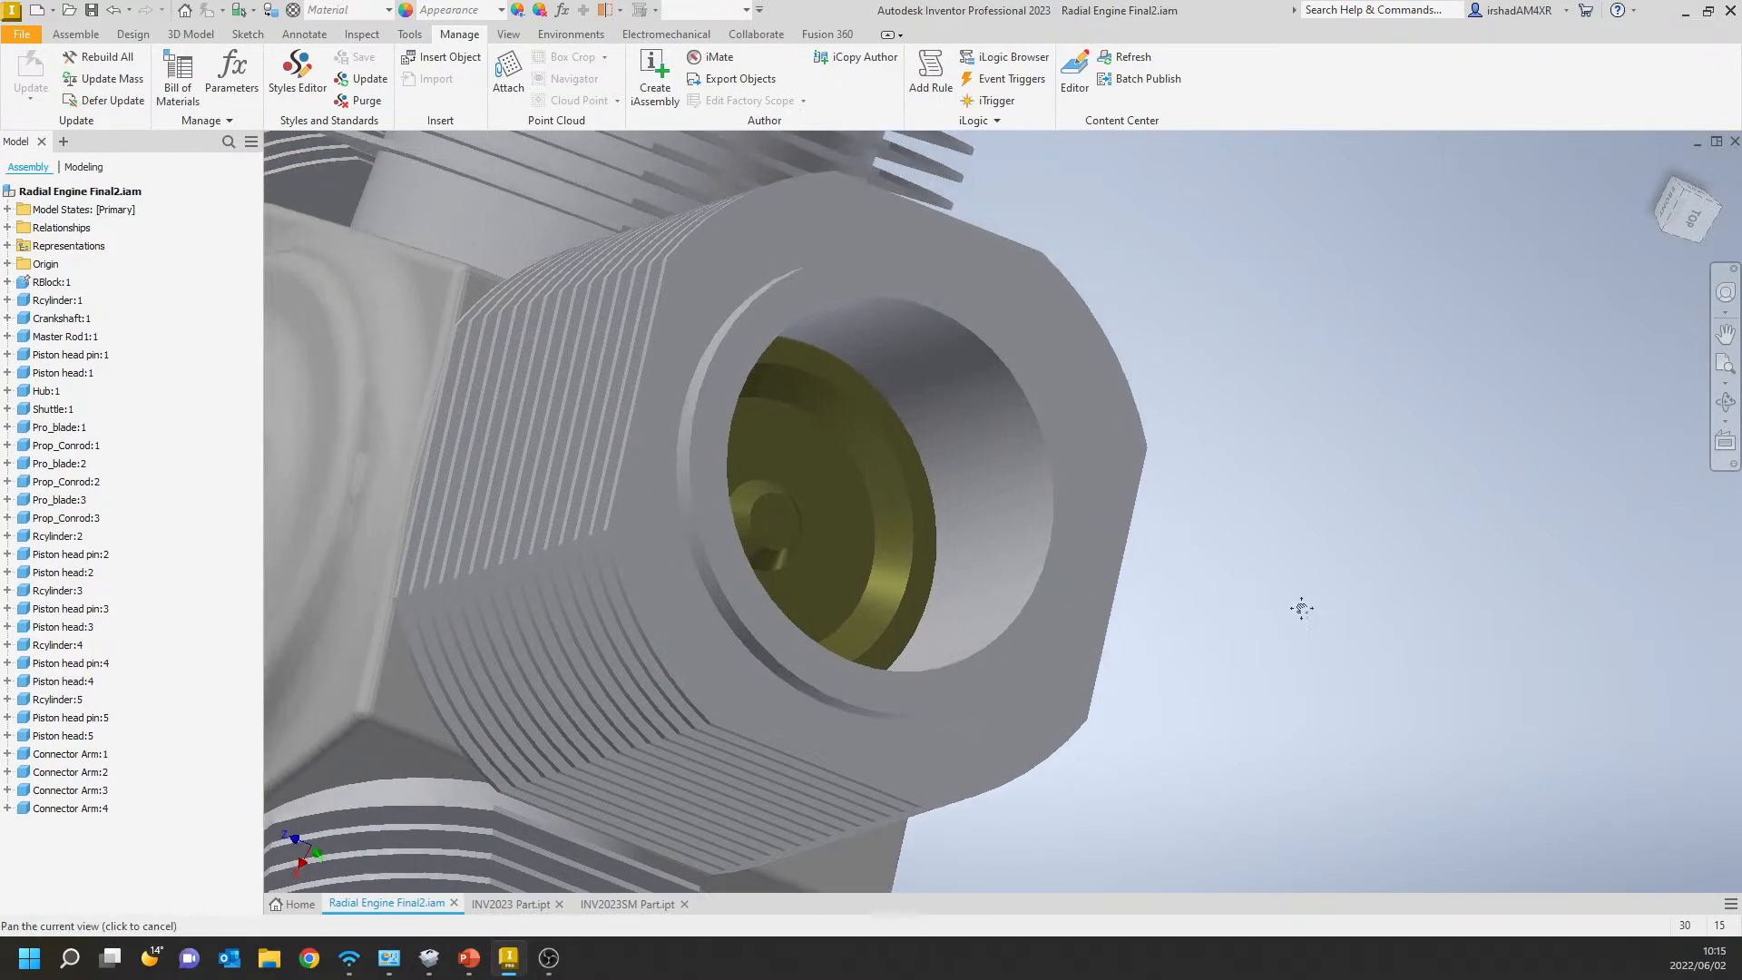
pyautogui.keyDown('shift'); pyautogui.moveTo(1295, 607); pyautogui.dragTo(1515, 559, button='middle'); pyautogui.keyUp('shift')
pyautogui.scroll(5, 1308, 611)
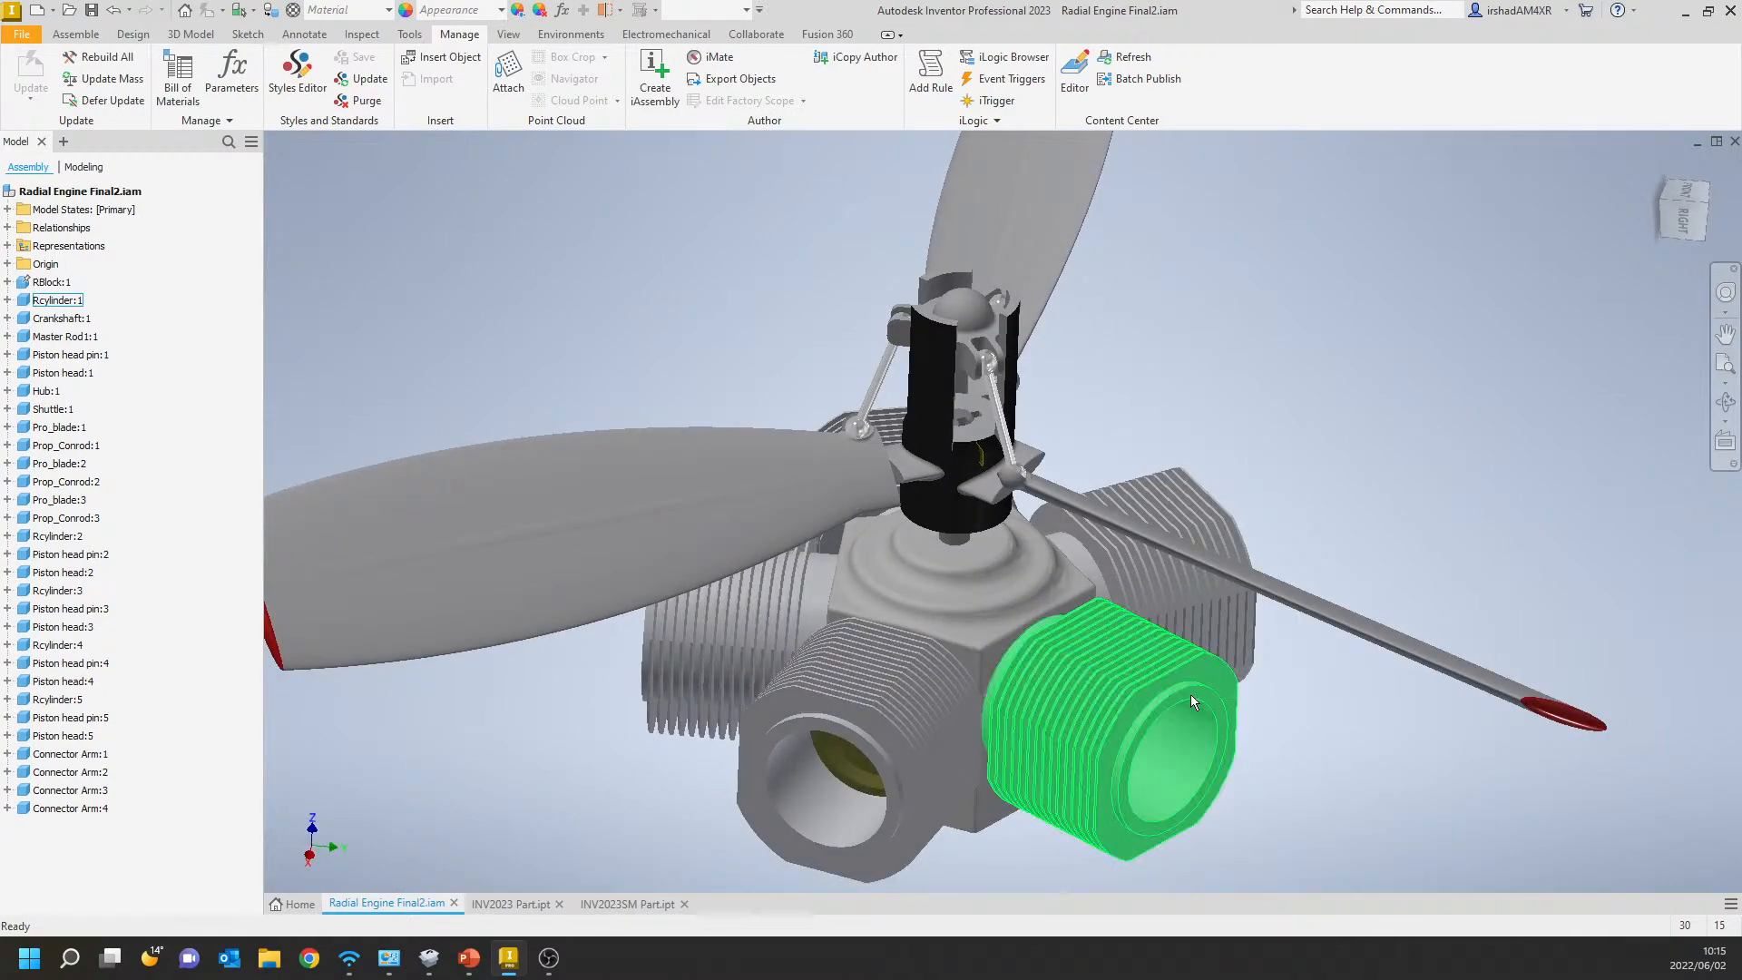
pyautogui.scroll(5, 1191, 694)
pyautogui.keyDown('shift'); pyautogui.moveTo(1111, 608); pyautogui.dragTo(989, 762, button='middle'); pyautogui.keyUp('shift')
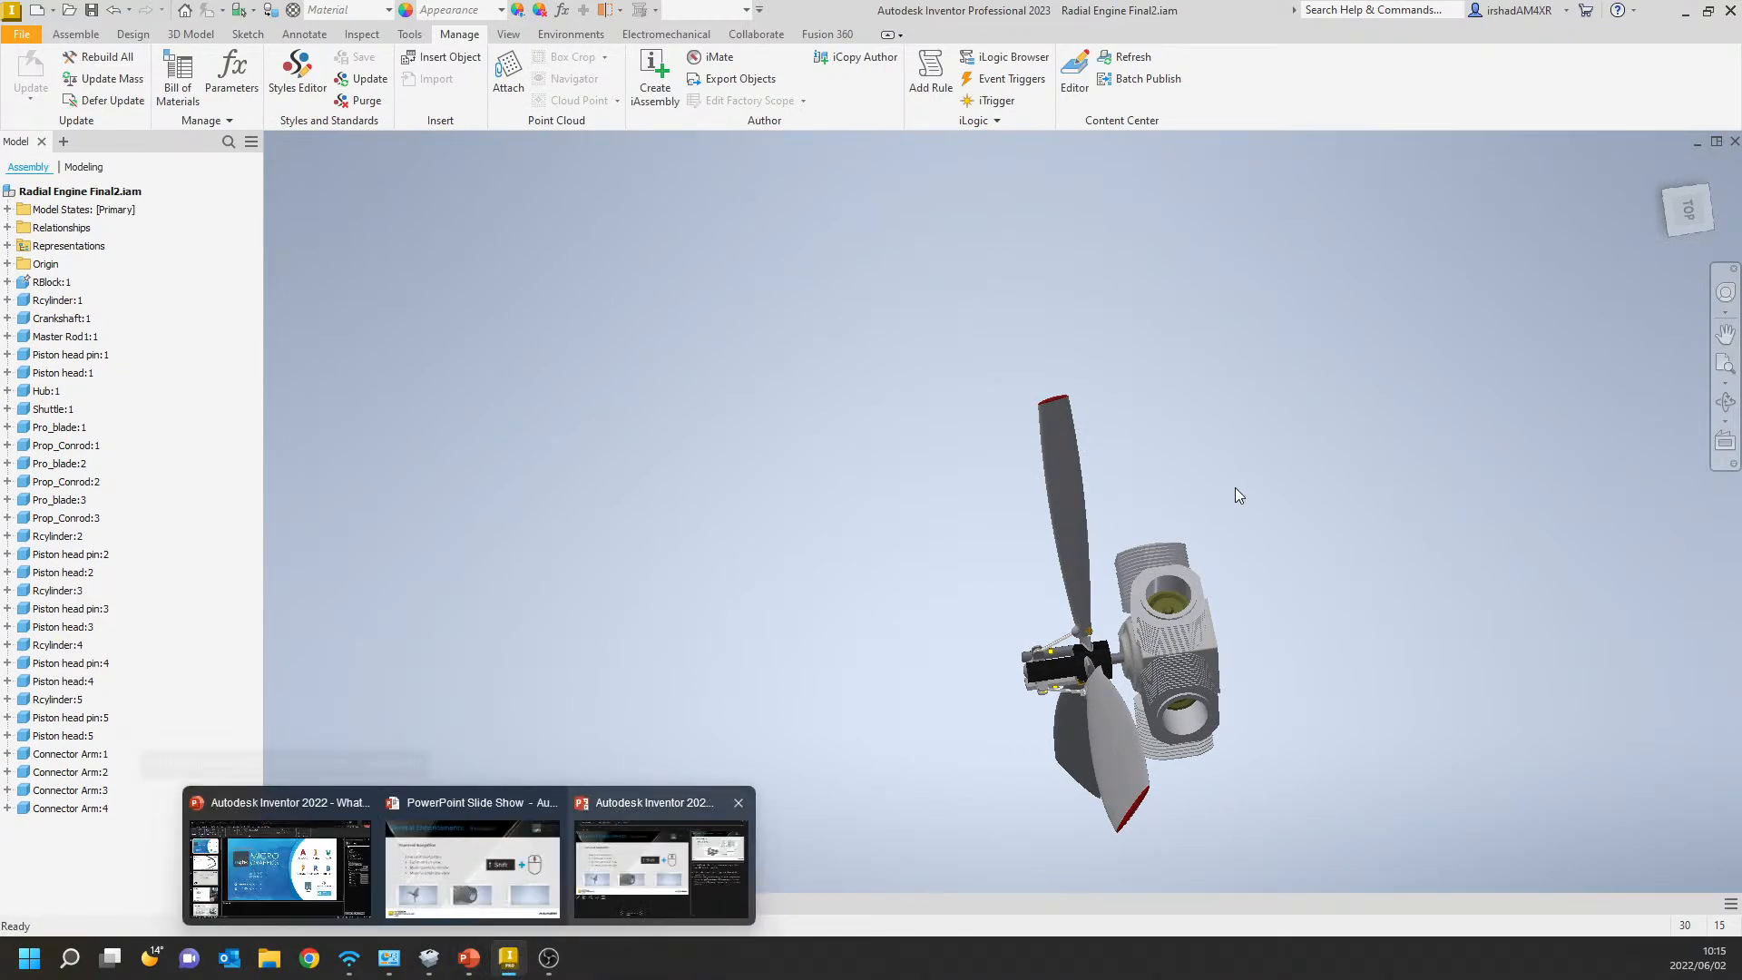
# Move the engine completely outside the view, test free orbit there, and bring the model back into sight.
pyautogui.moveTo(1234, 490); pyautogui.dragTo(847, 442, button='middle')
pyautogui.scroll(-5, 994, 580)
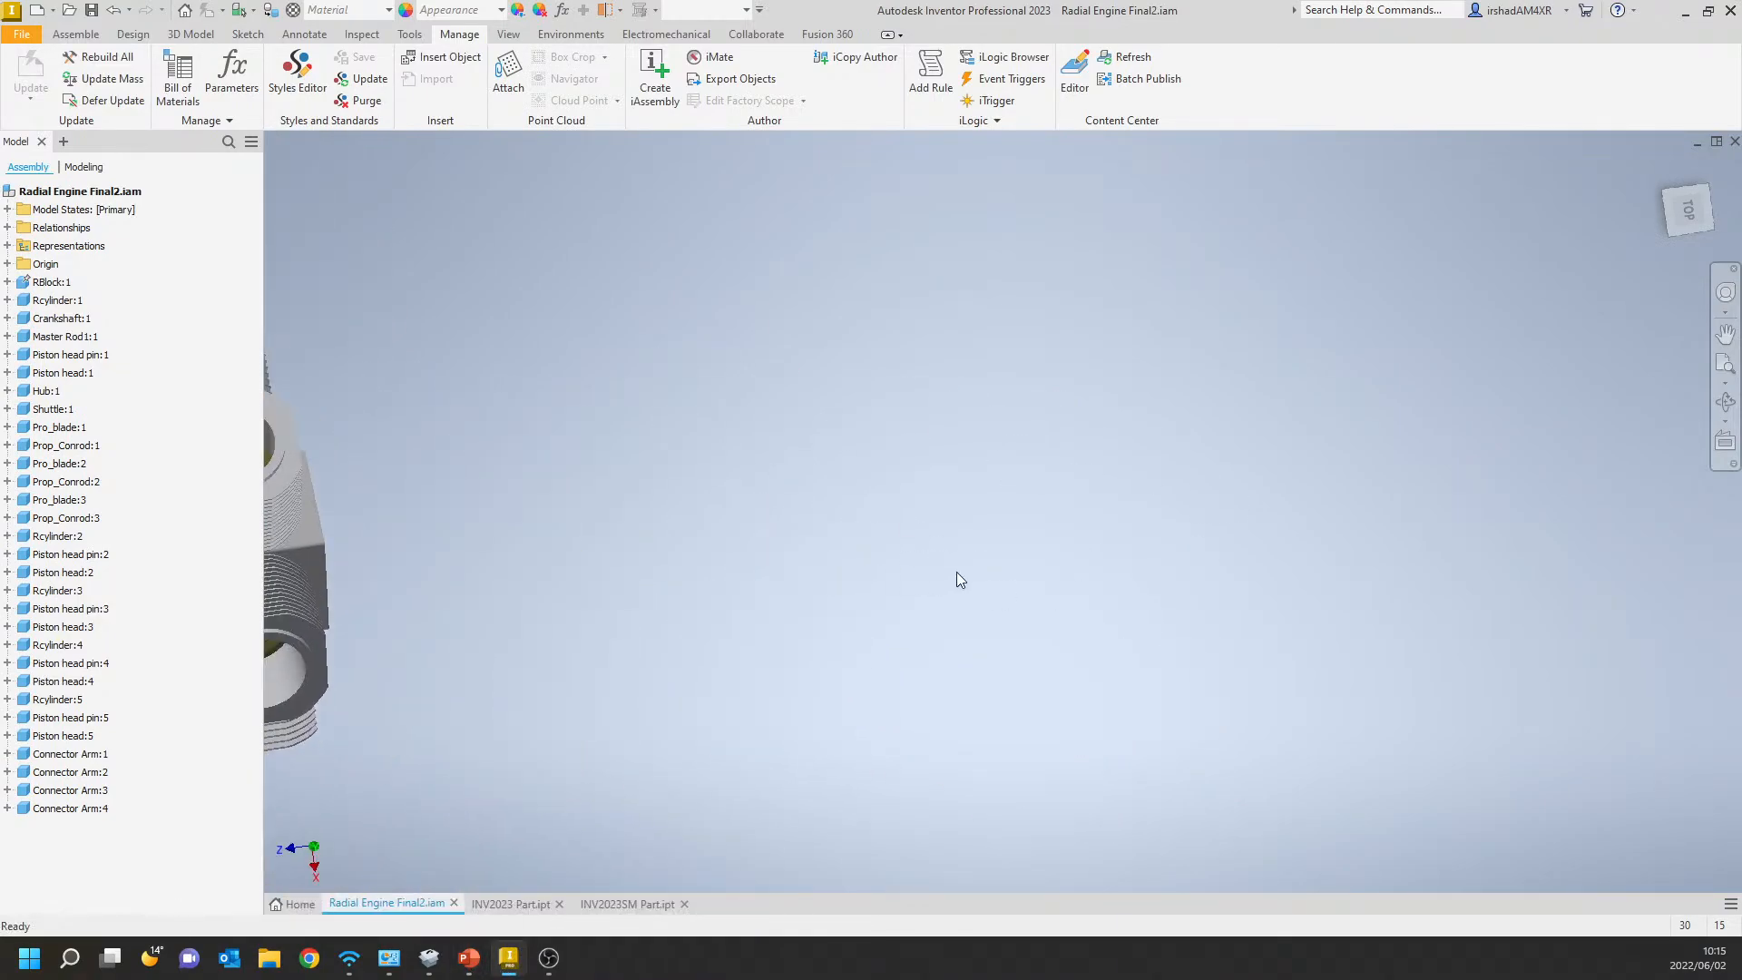
pyautogui.moveTo(956, 579)
pyautogui.keyDown('shift'); pyautogui.mouseDown(button='middle')
pyautogui.moveTo(1015, 568)
pyautogui.moveTo(954, 572)
pyautogui.mouseUp(button='middle'); pyautogui.keyUp('shift')
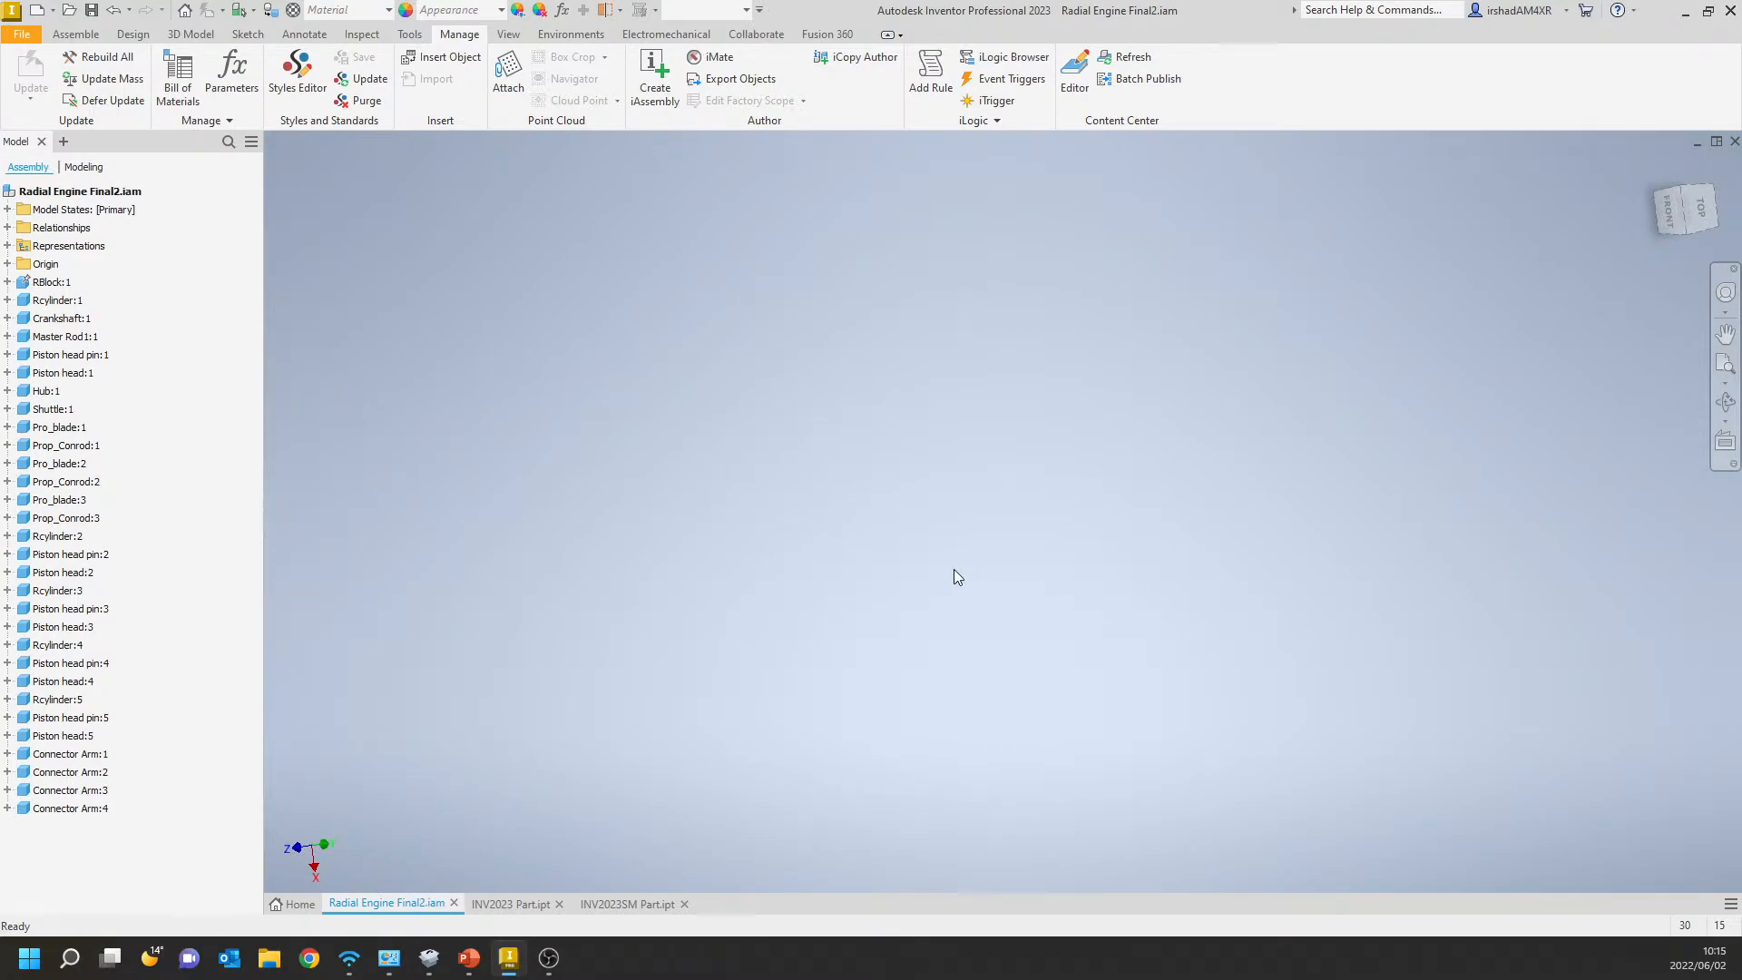
pyautogui.moveTo(506, 971)
pyautogui.keyDown('shift'); pyautogui.moveTo(814, 575); pyautogui.dragTo(974, 617, button='middle'); pyautogui.keyUp('shift')
pyautogui.scroll(5, 917, 539)
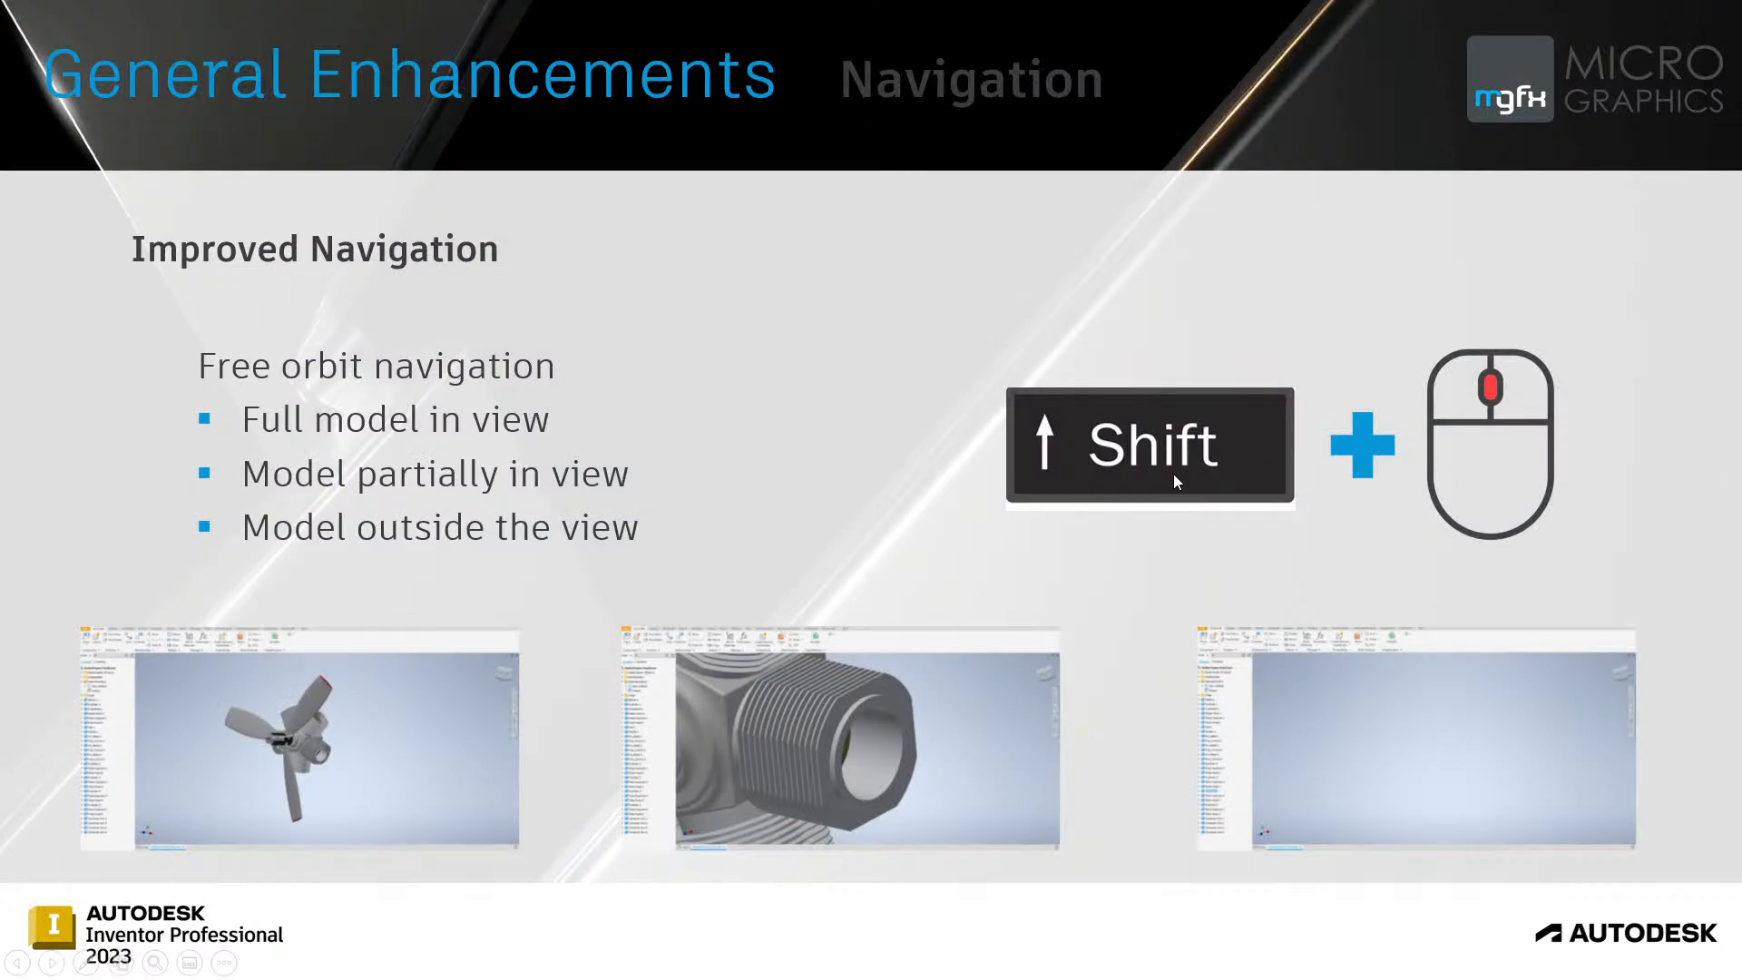
pyautogui.click(1150, 474)
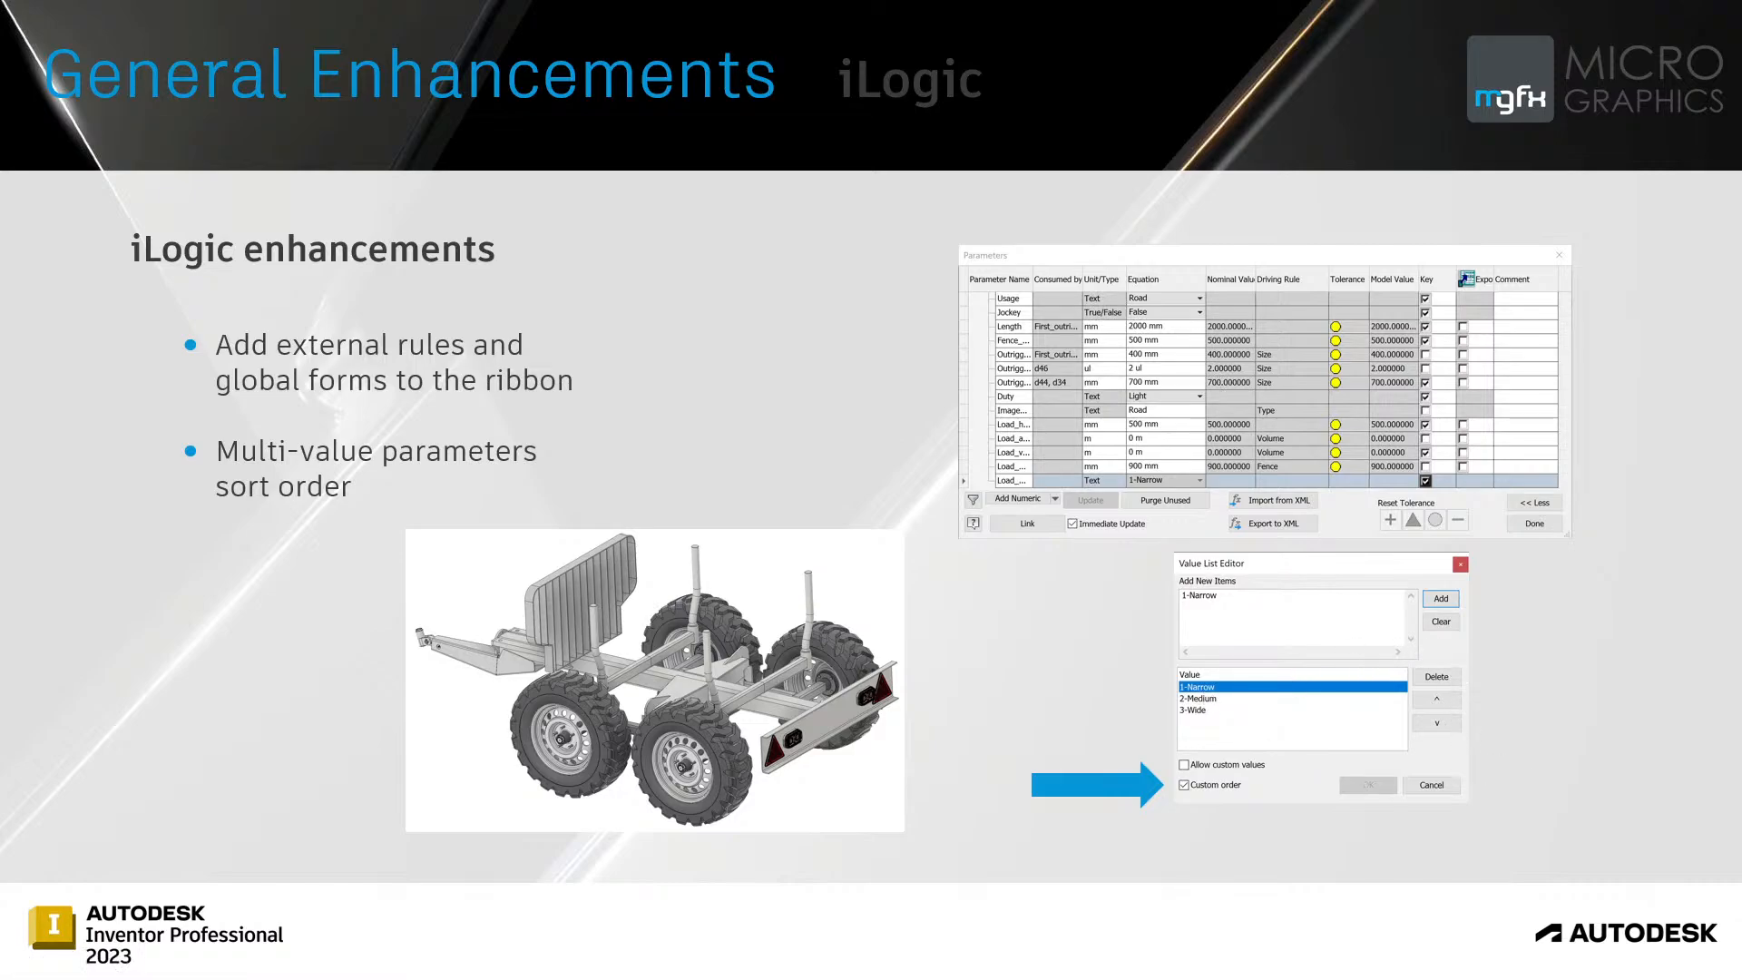
# Switch to Inventor and add a numeric user parameter named Test with the unit in to the assembly's parameters.
pyautogui.hotkey('alt', 'Tab')
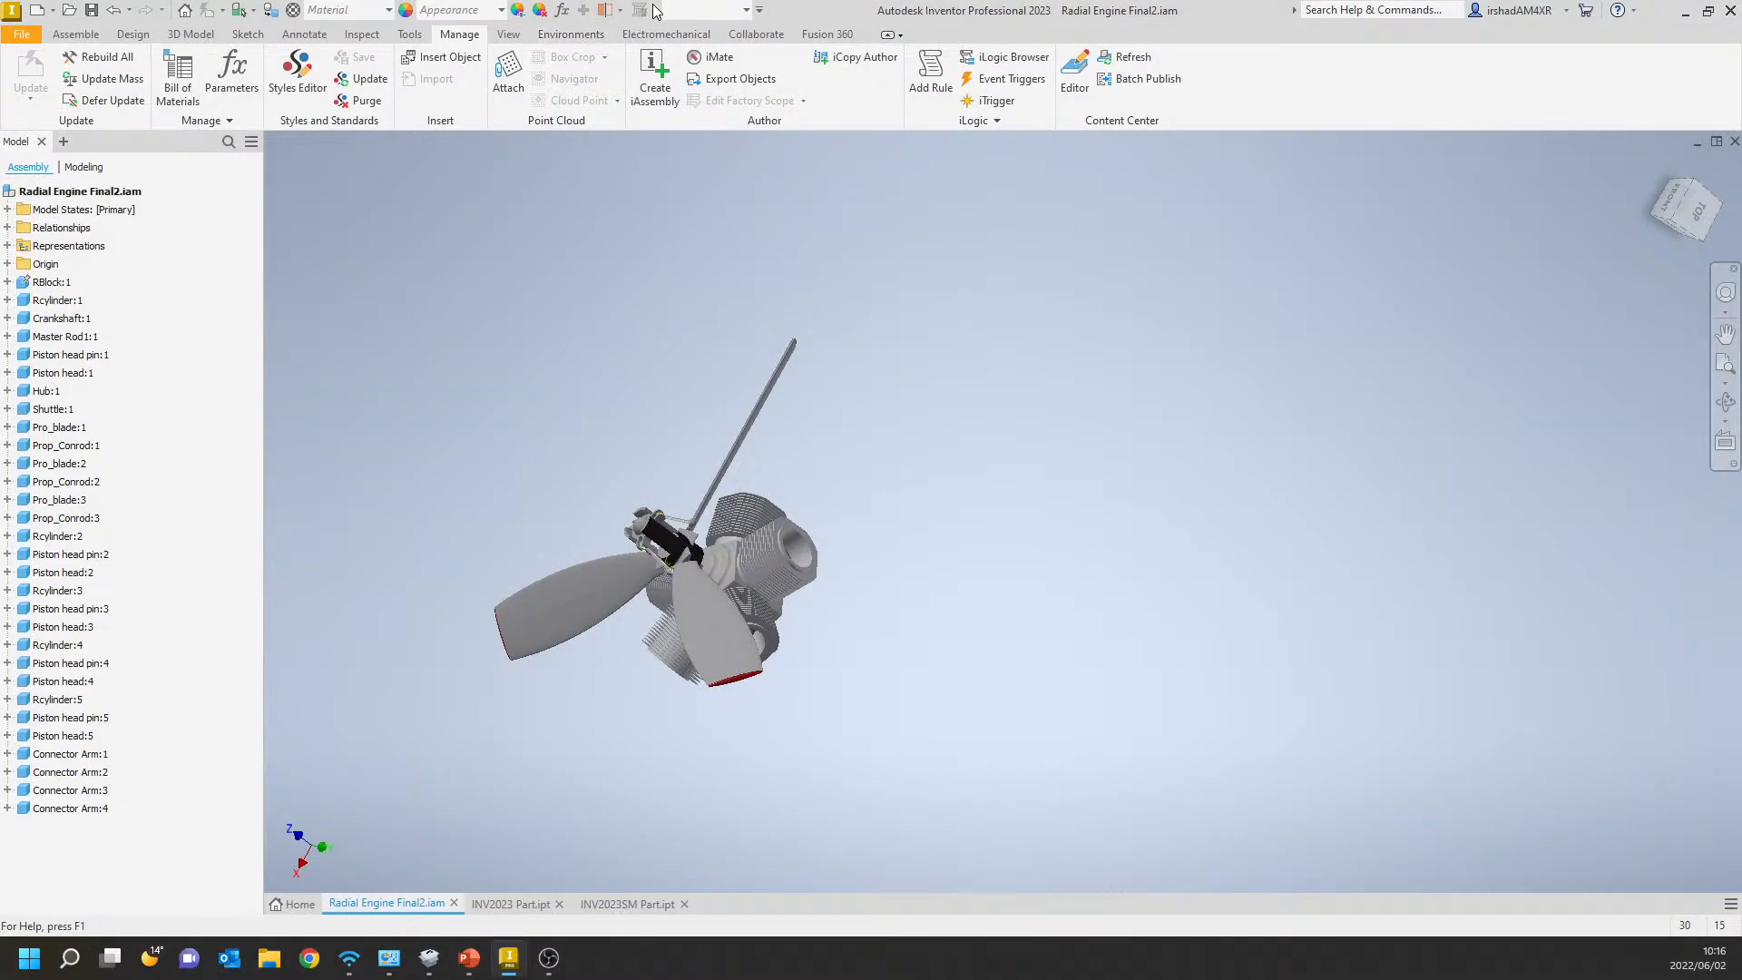
pyautogui.click(561, 10)
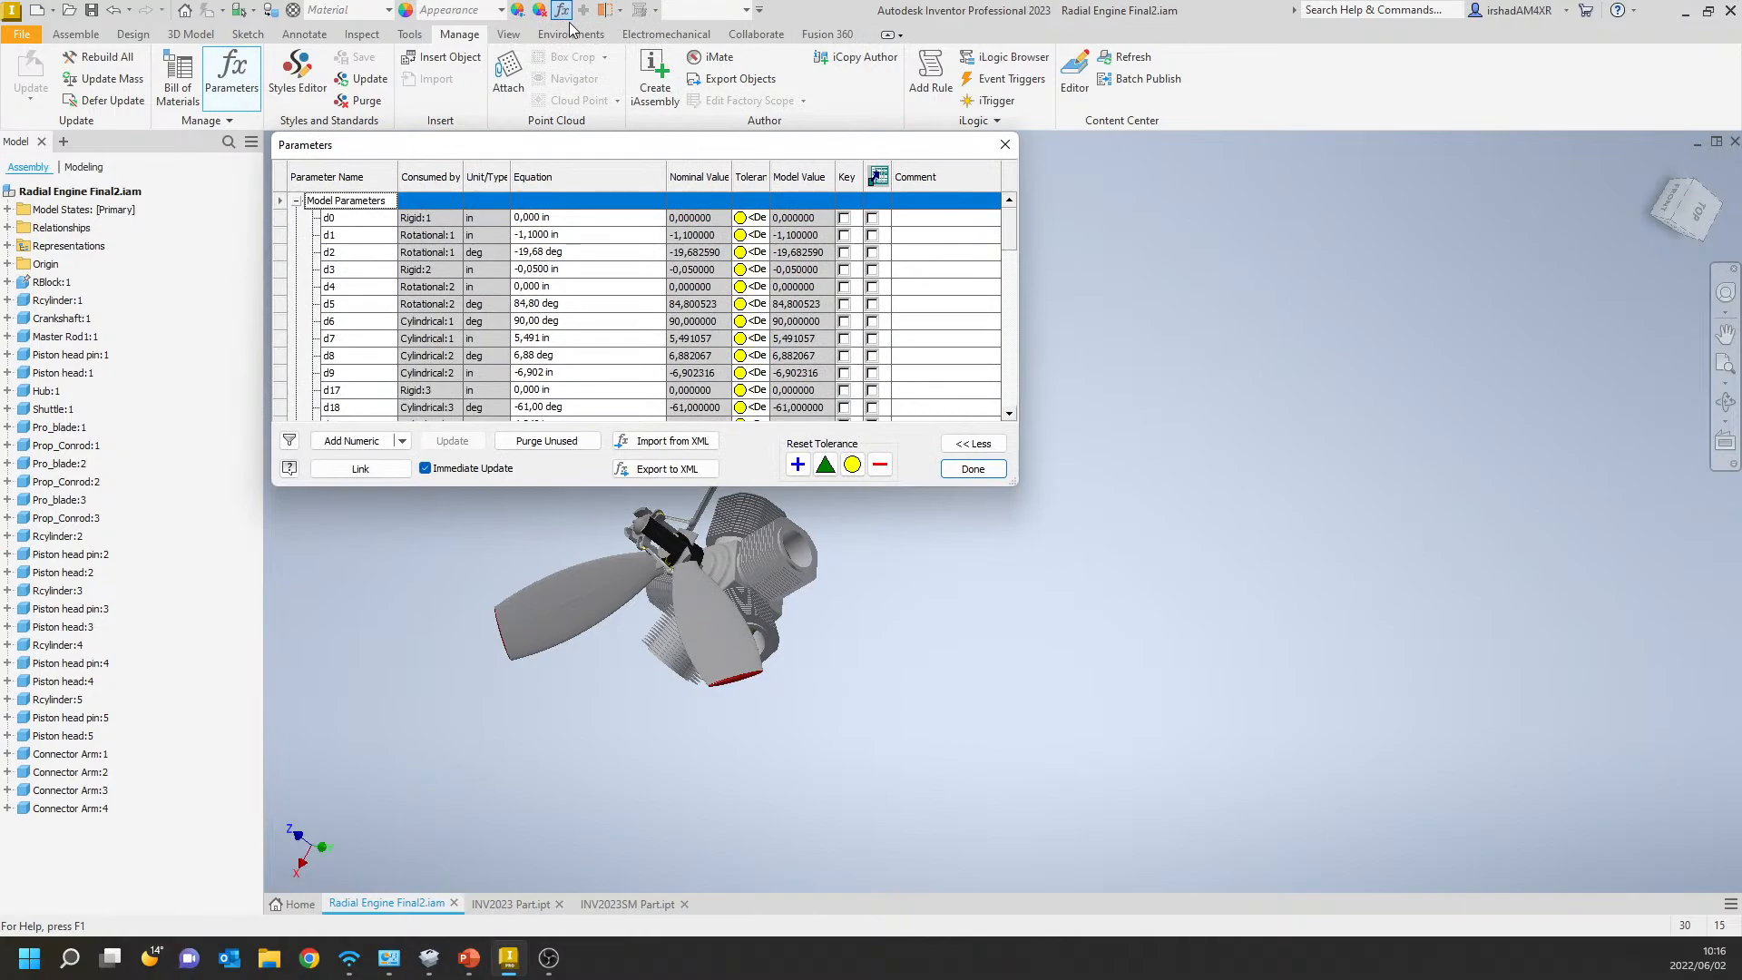
pyautogui.click(401, 442)
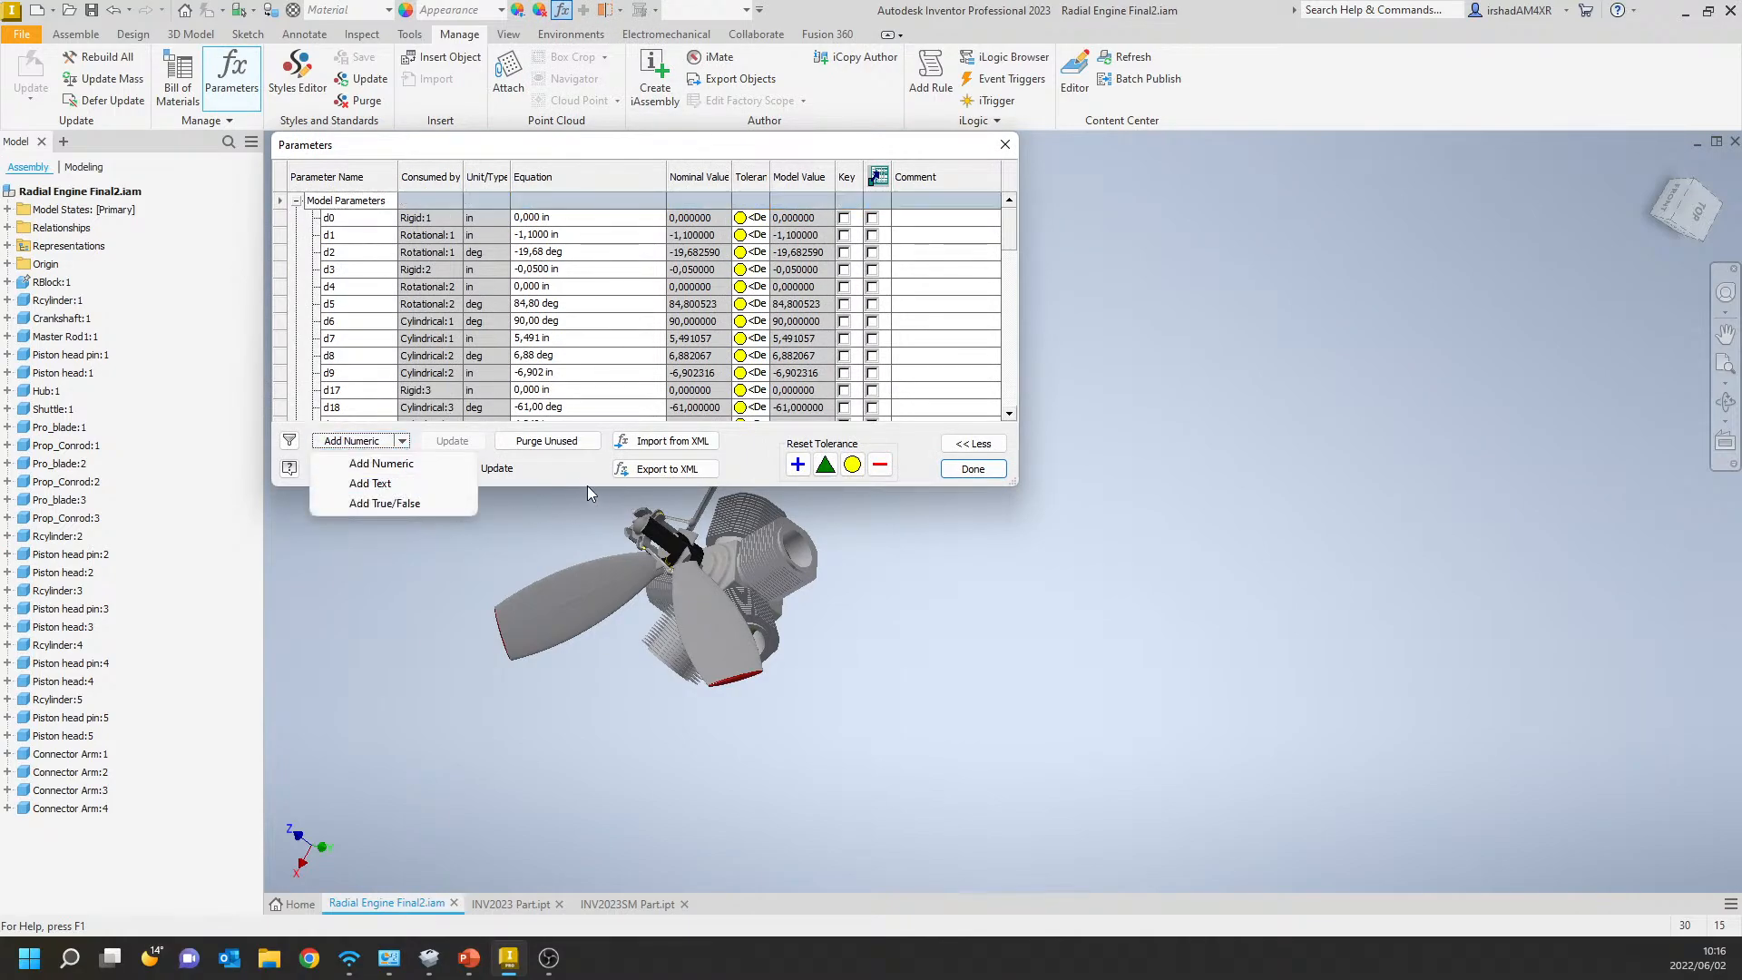
pyautogui.click(381, 464)
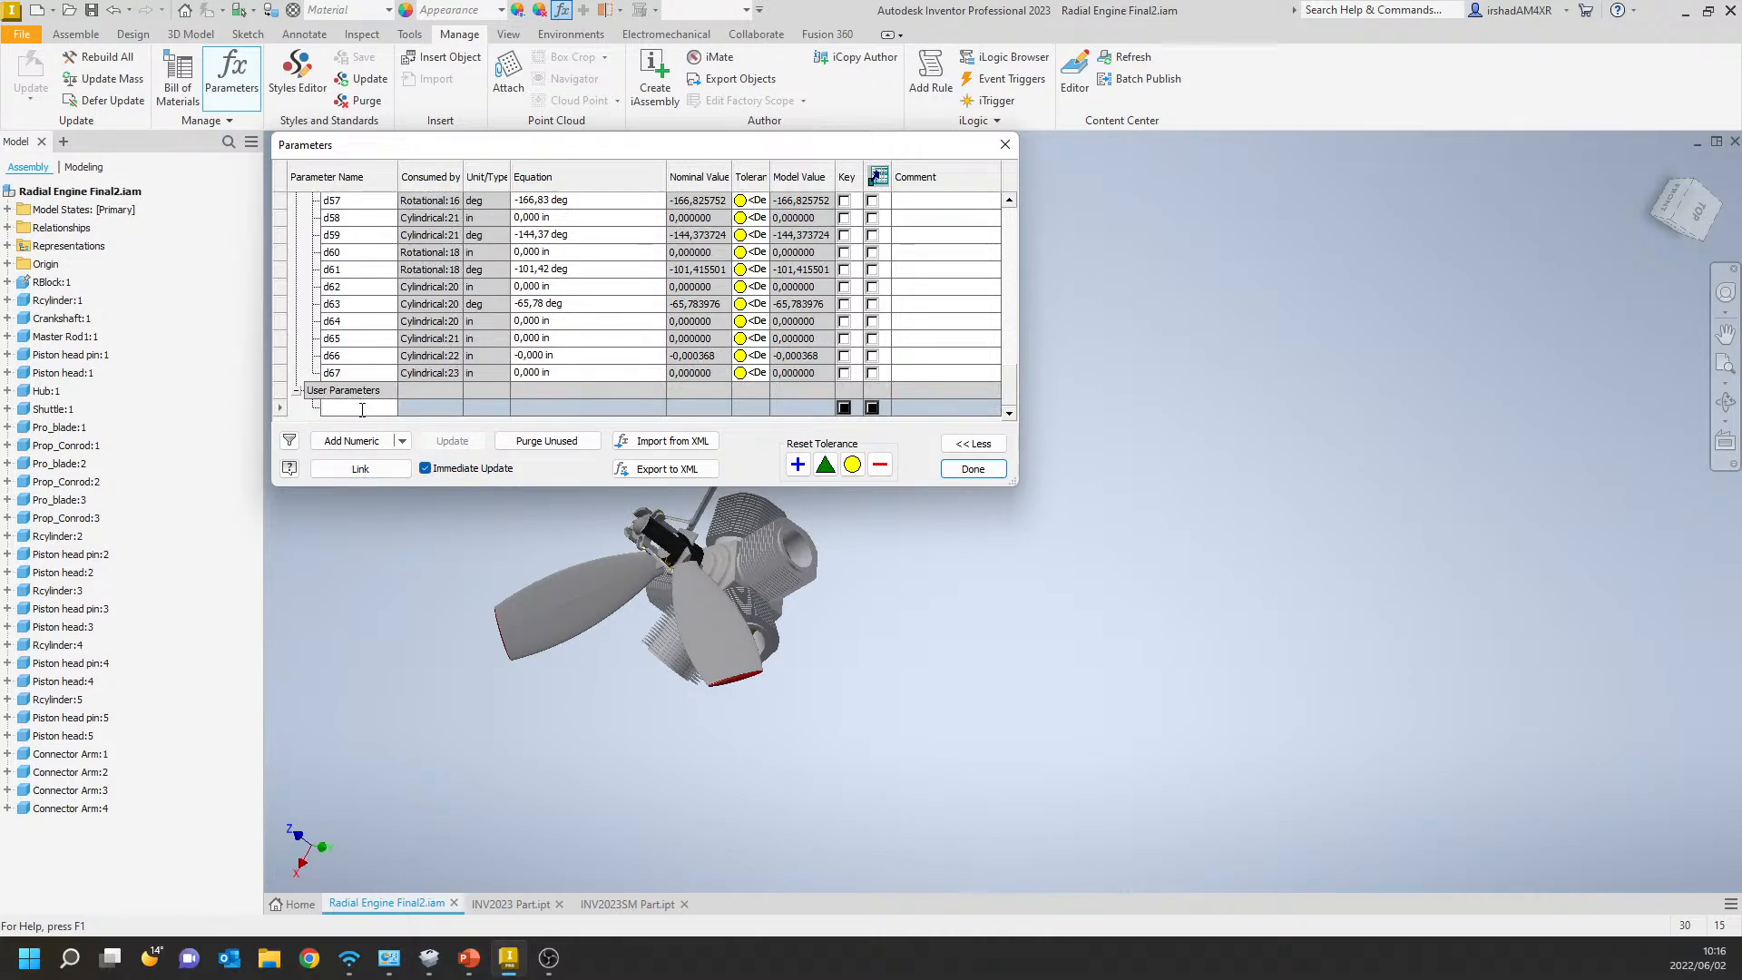
pyautogui.click(463, 407)
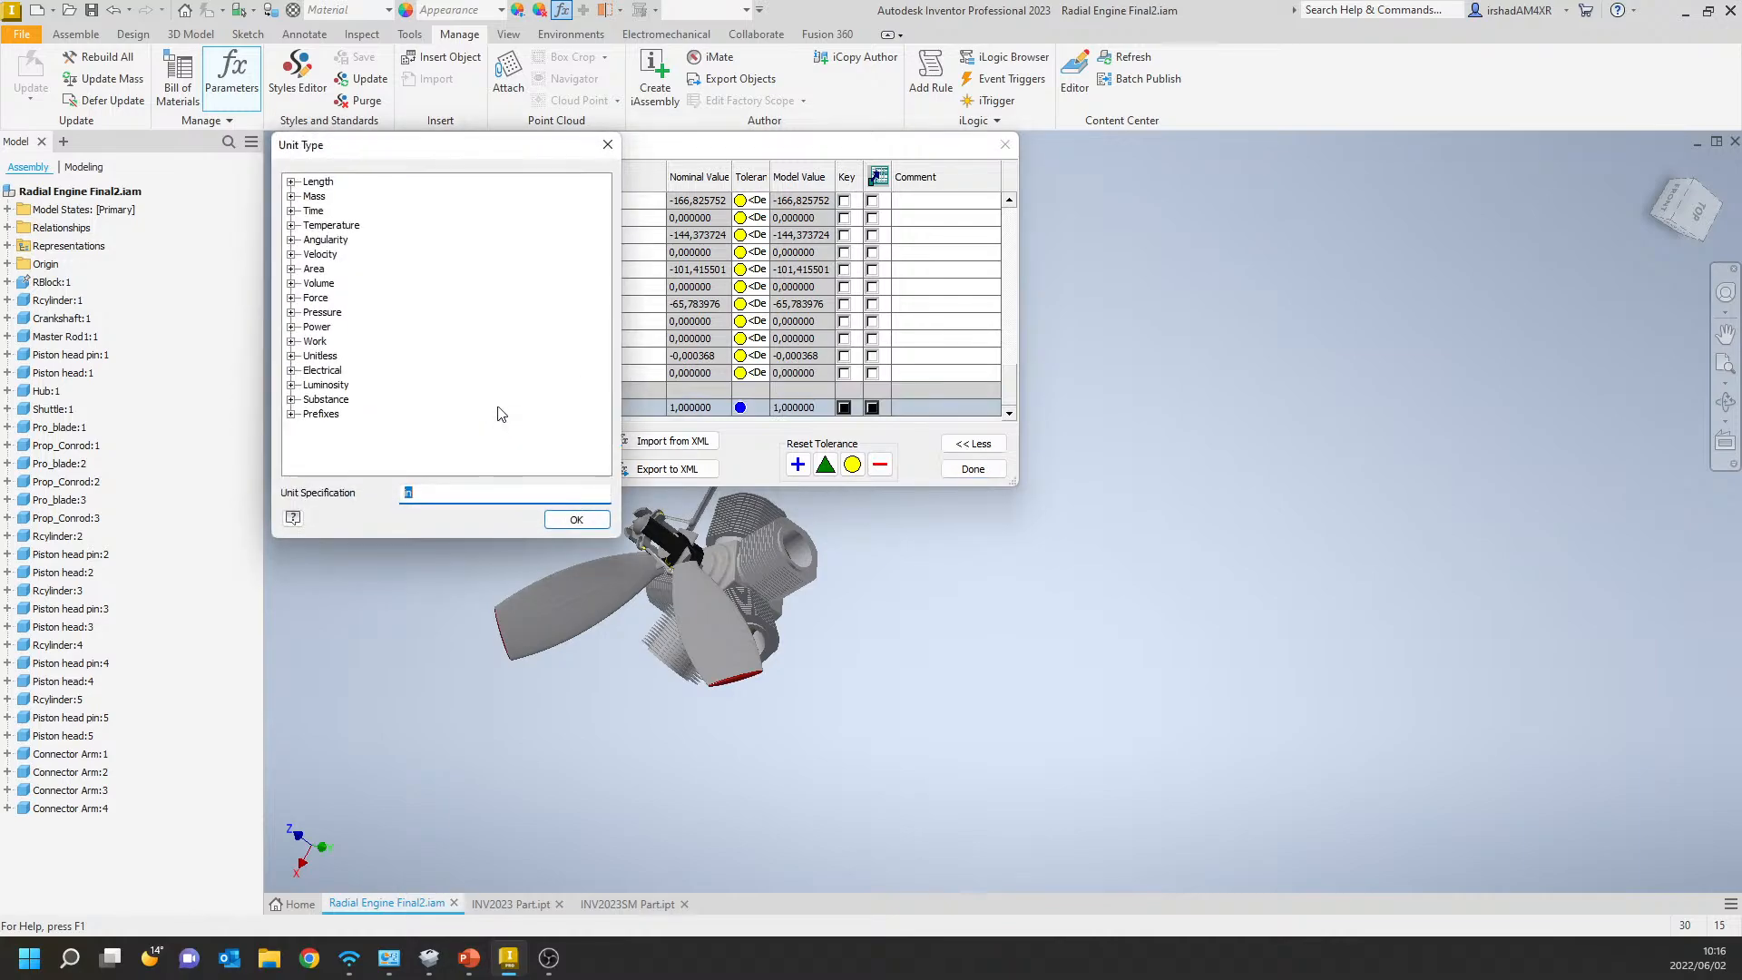
pyautogui.click(570, 521)
pyautogui.click(579, 410)
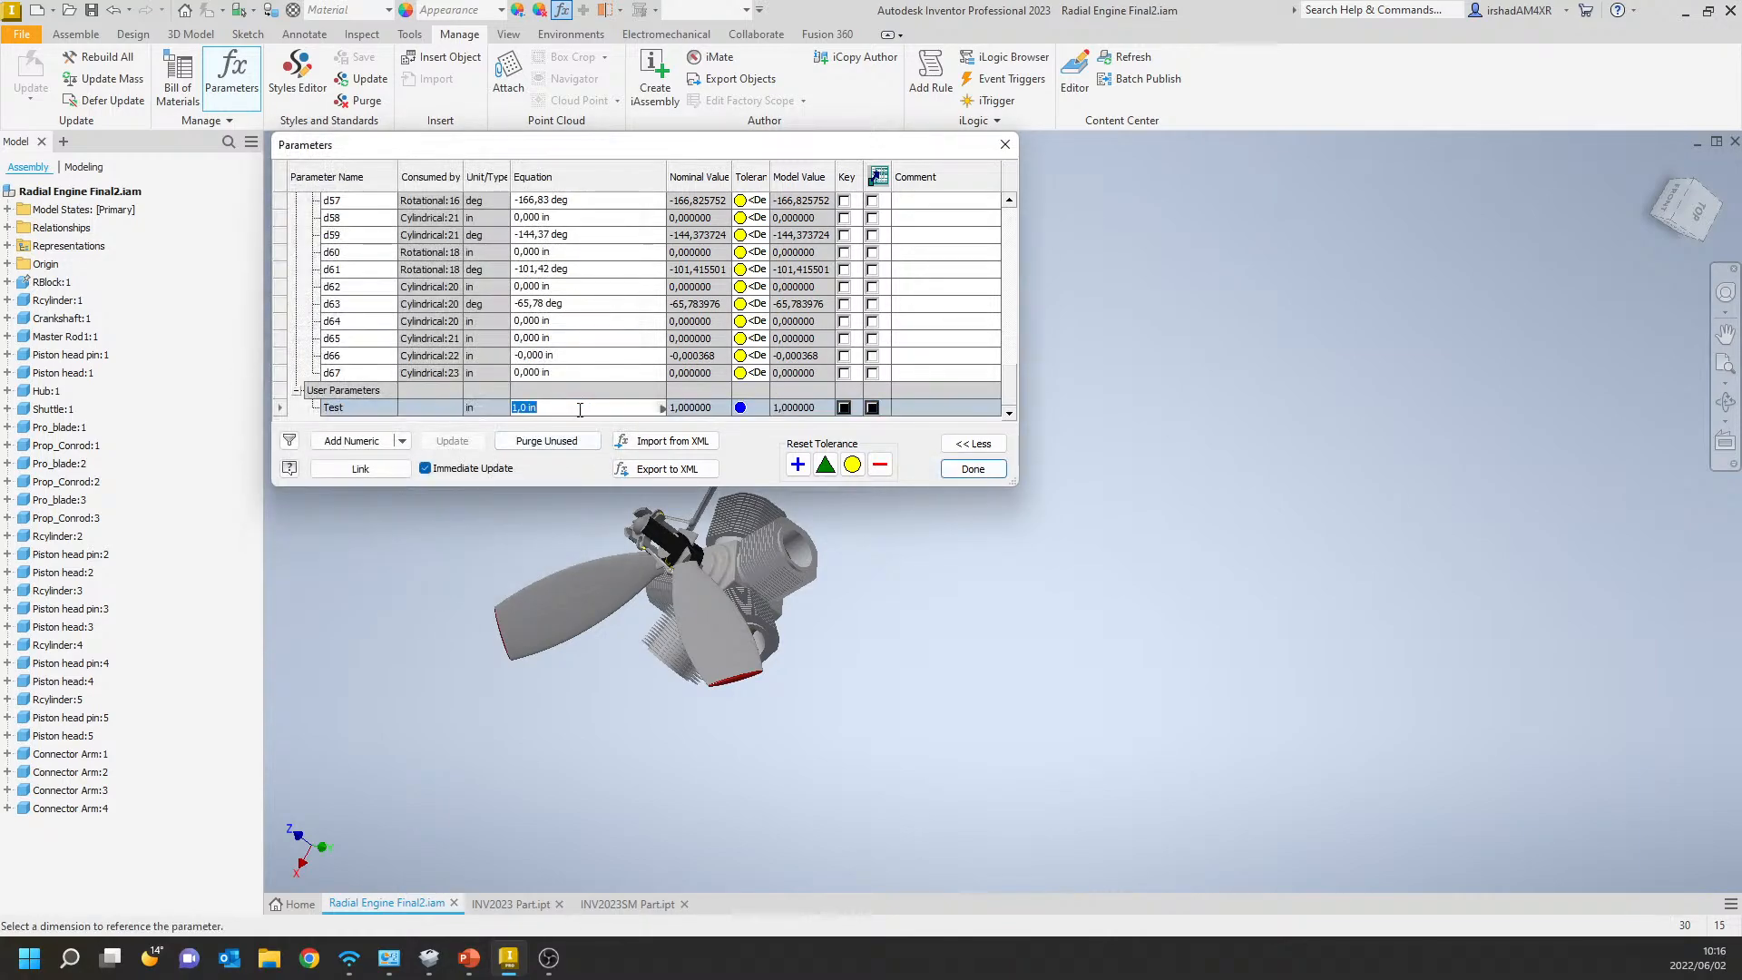
# Look through the options offered for the Test parameter's equation and for adding new parameters.
pyautogui.click(662, 409)
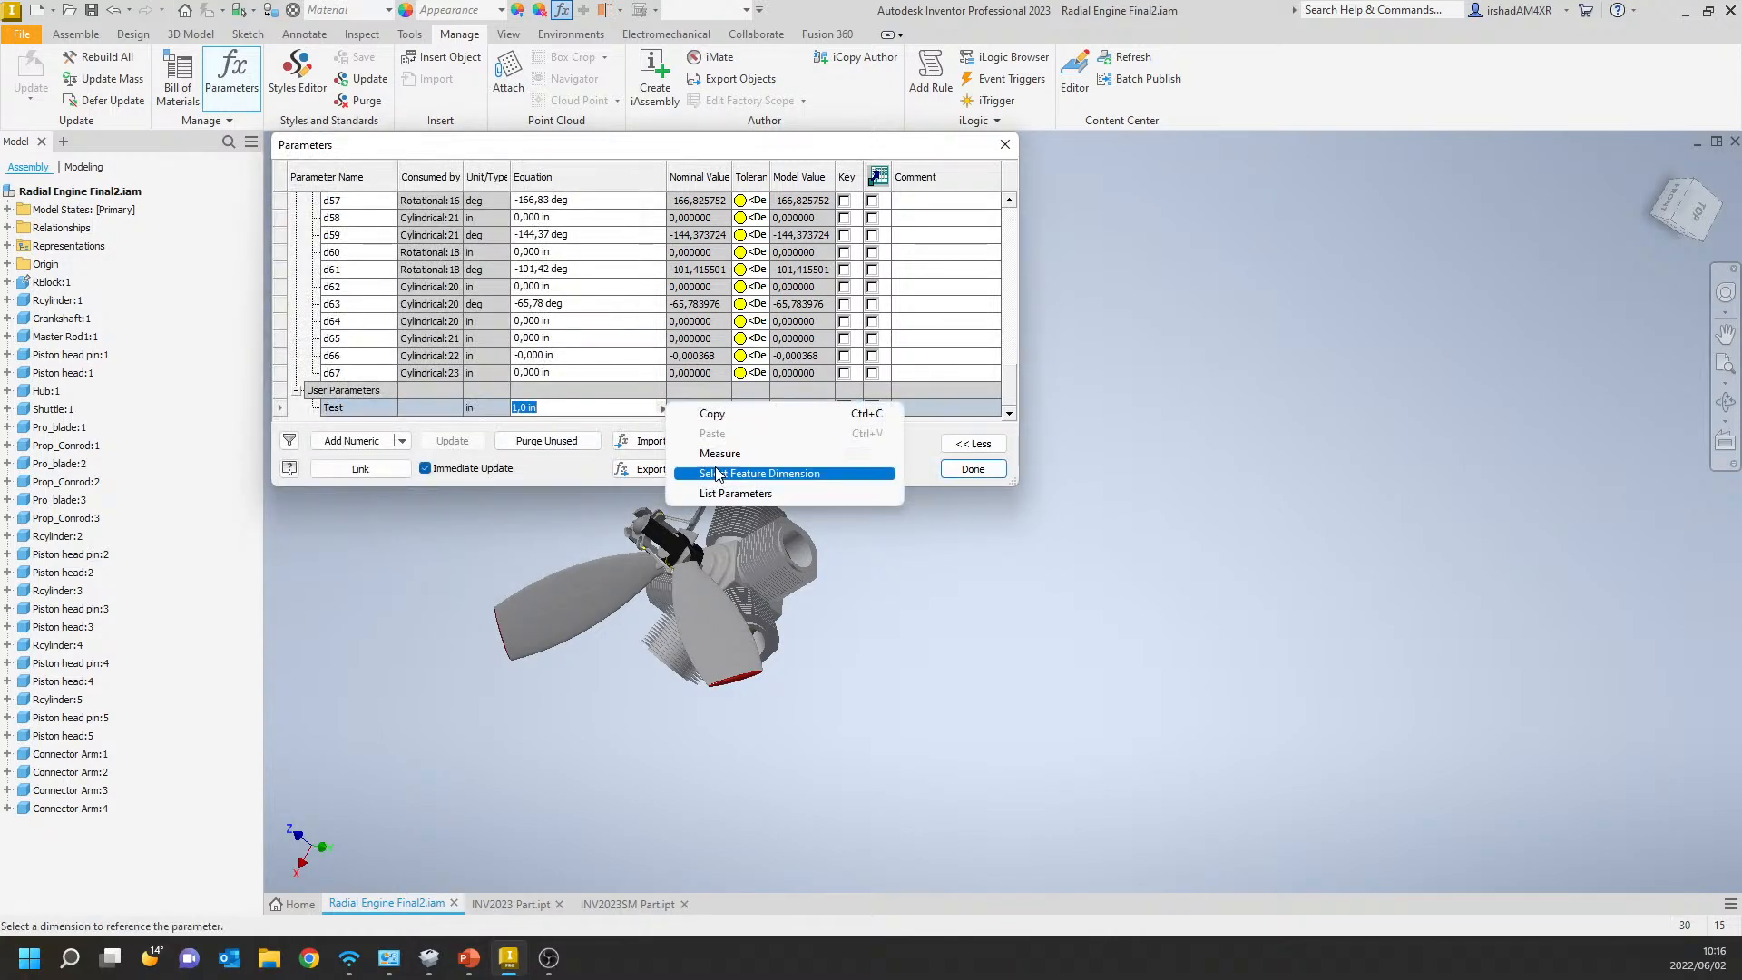
pyautogui.click(626, 427)
pyautogui.rightClick(618, 412)
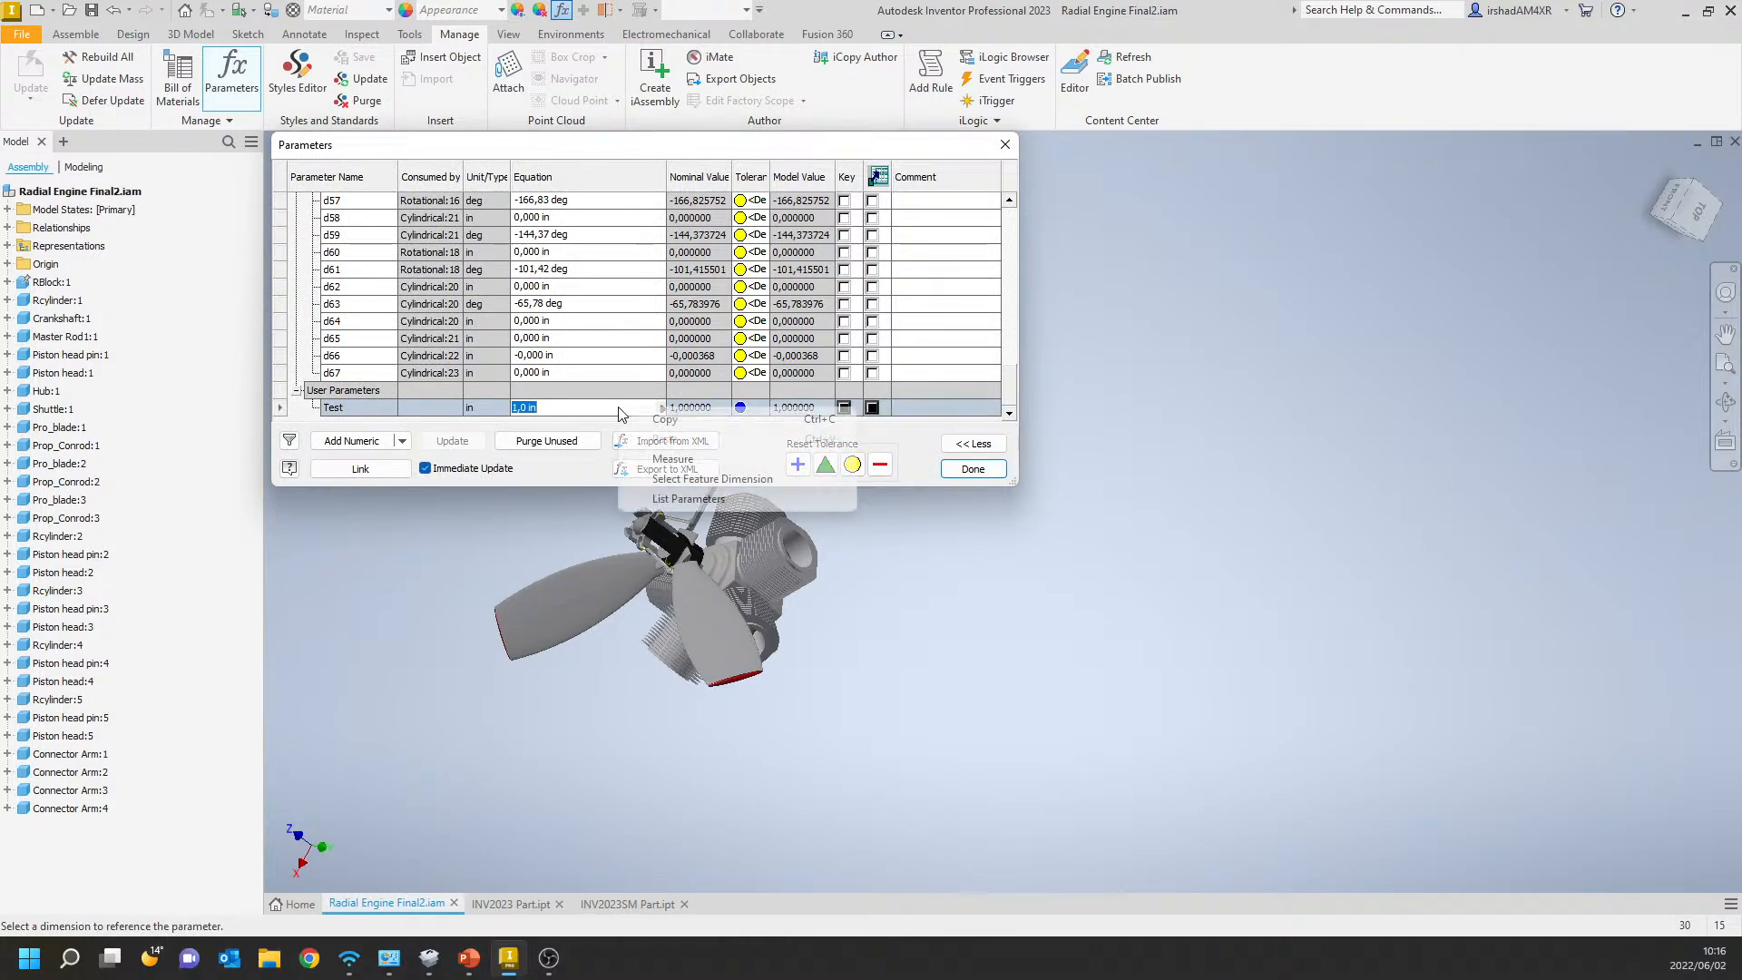
pyautogui.click(615, 407)
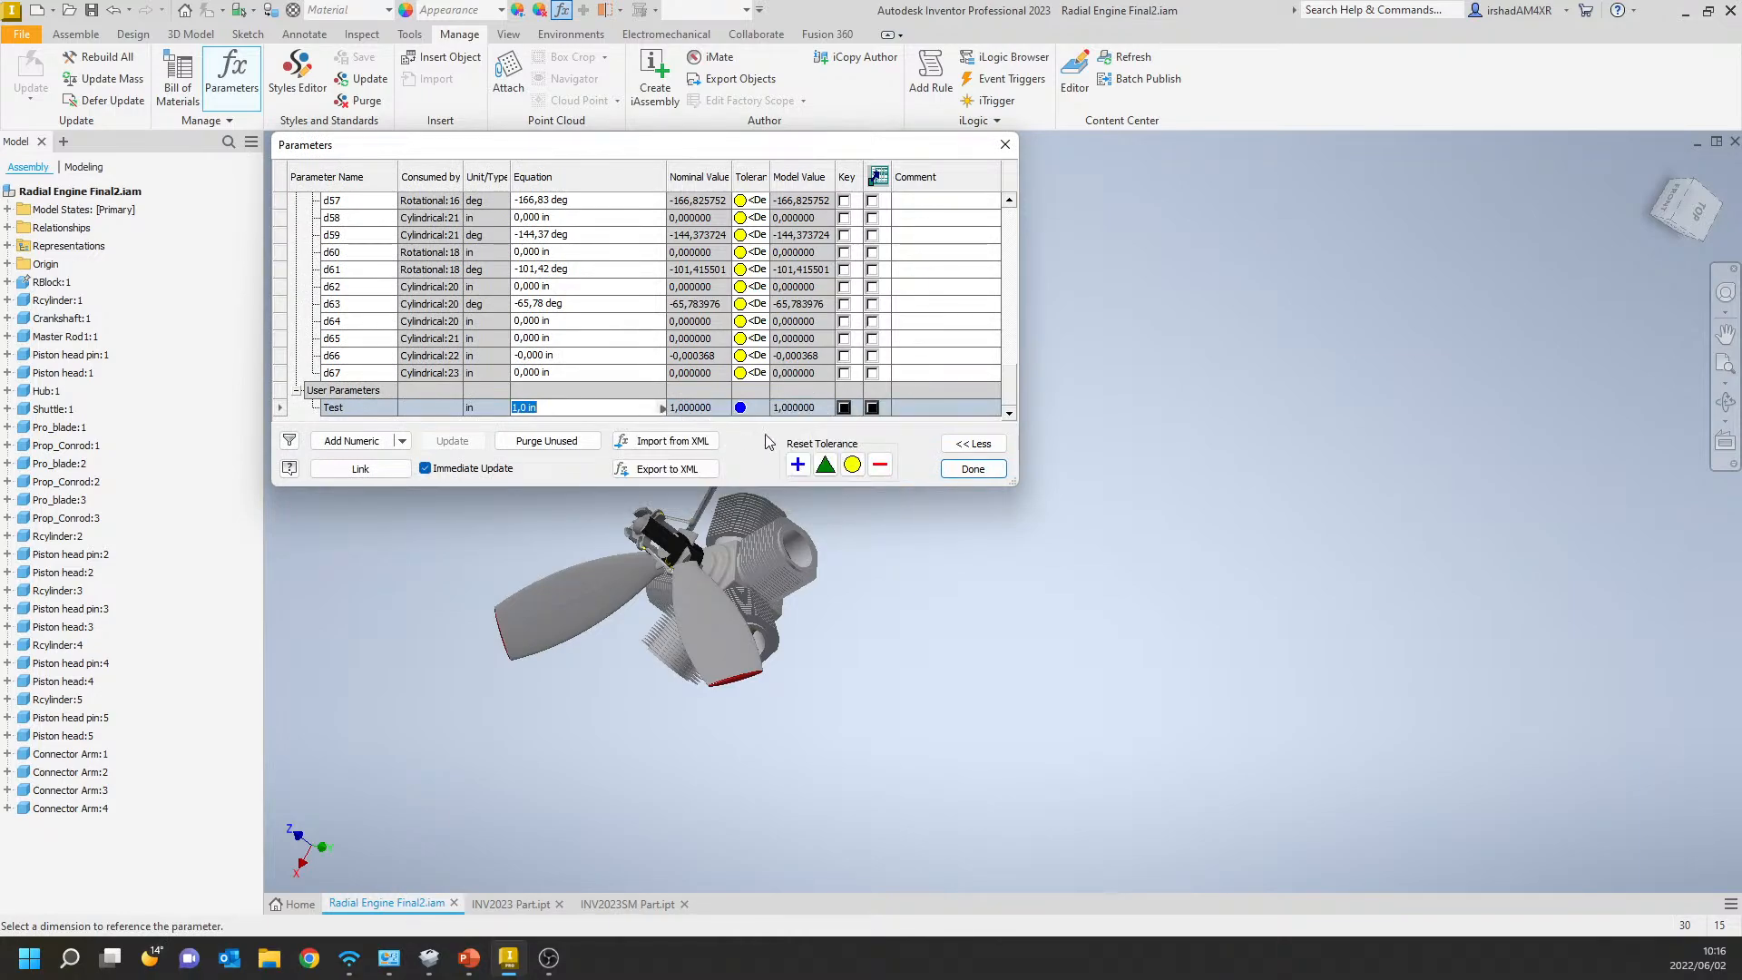
pyautogui.click(405, 442)
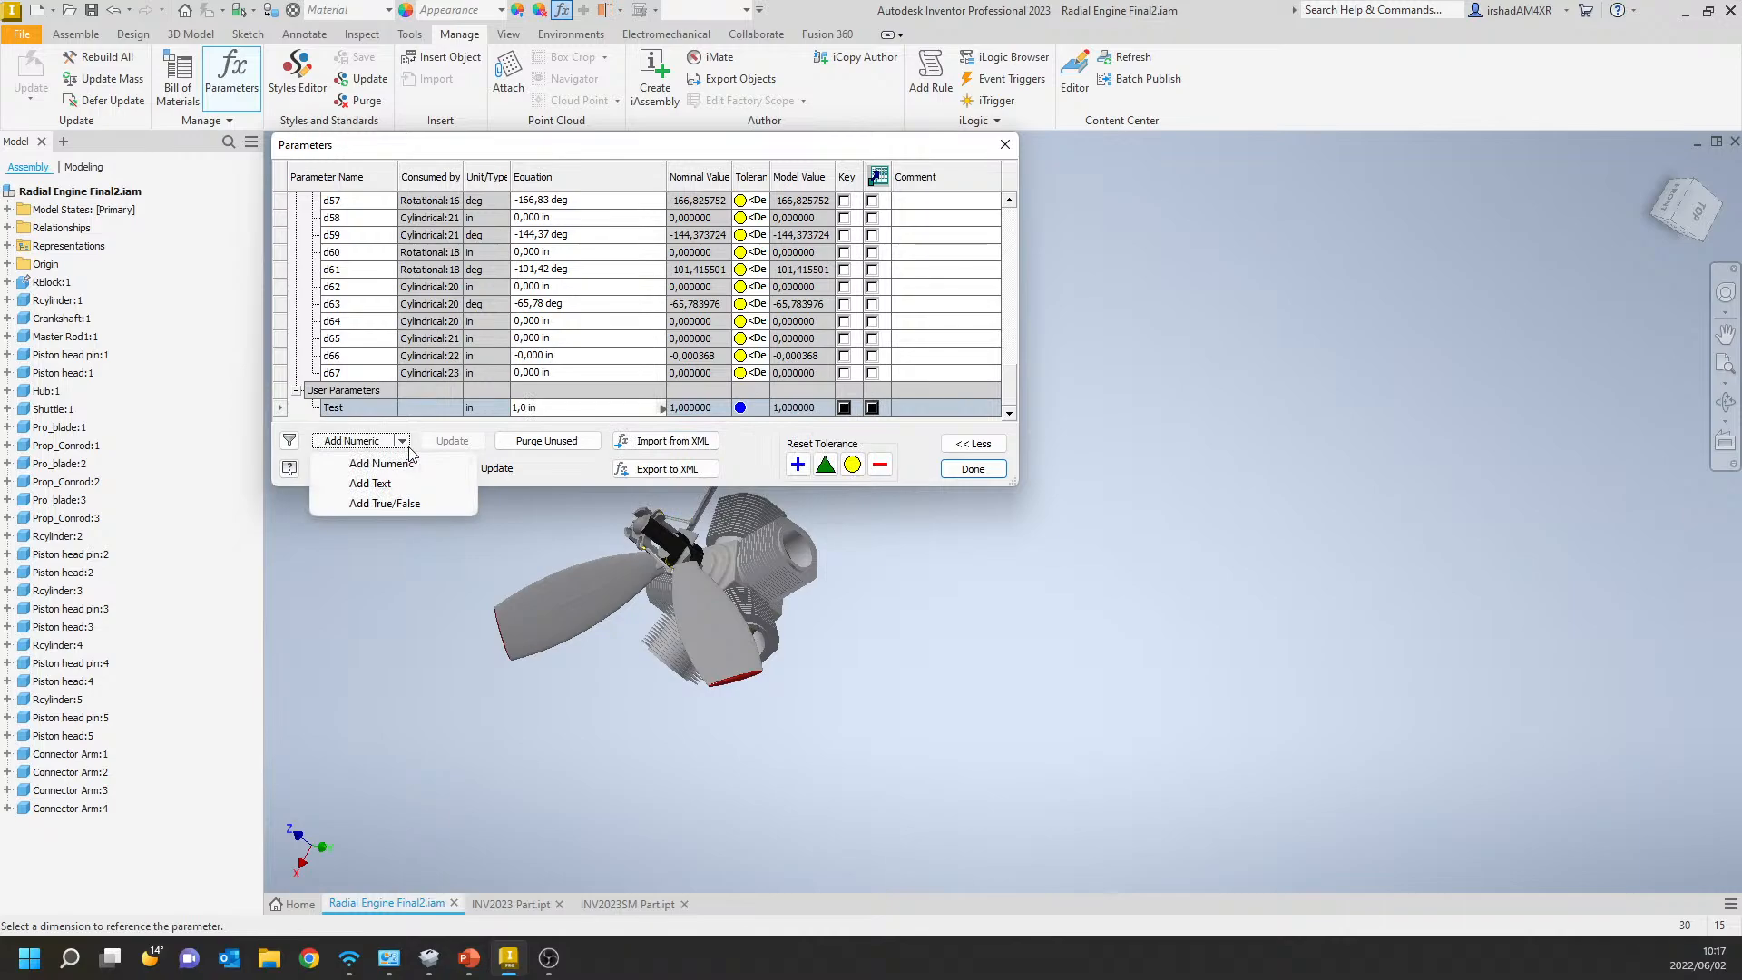
pyautogui.click(648, 437)
pyautogui.click(676, 410)
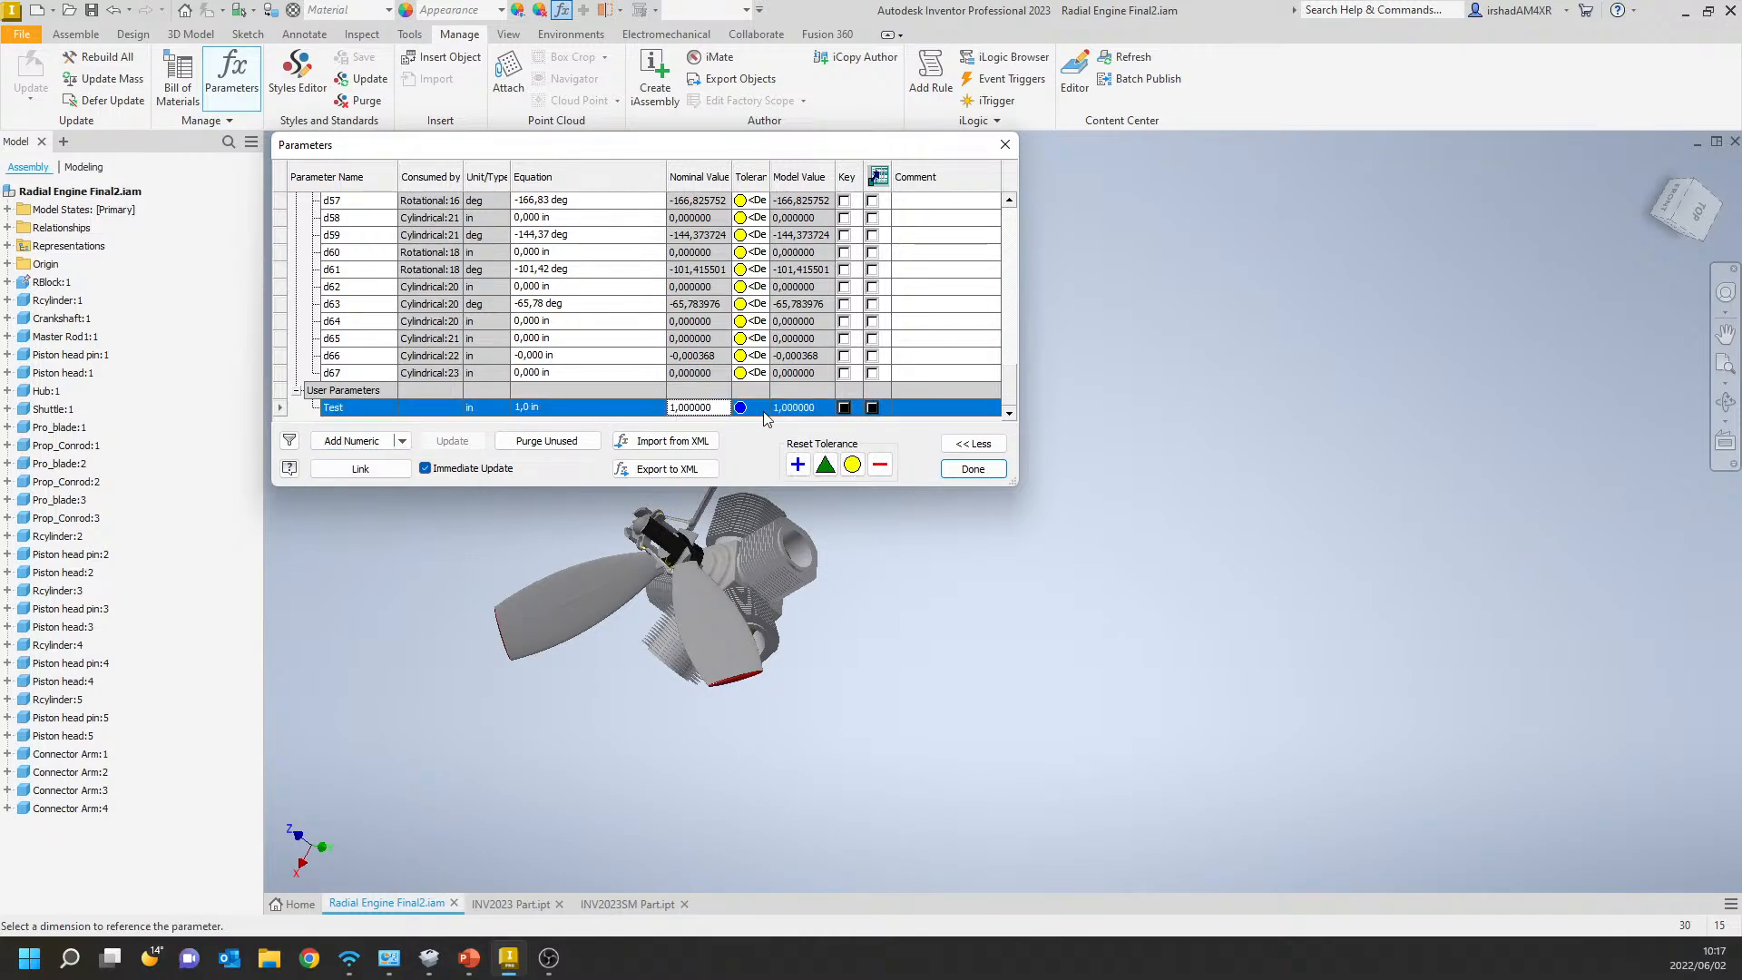
pyautogui.click(659, 410)
pyautogui.rightClick(661, 413)
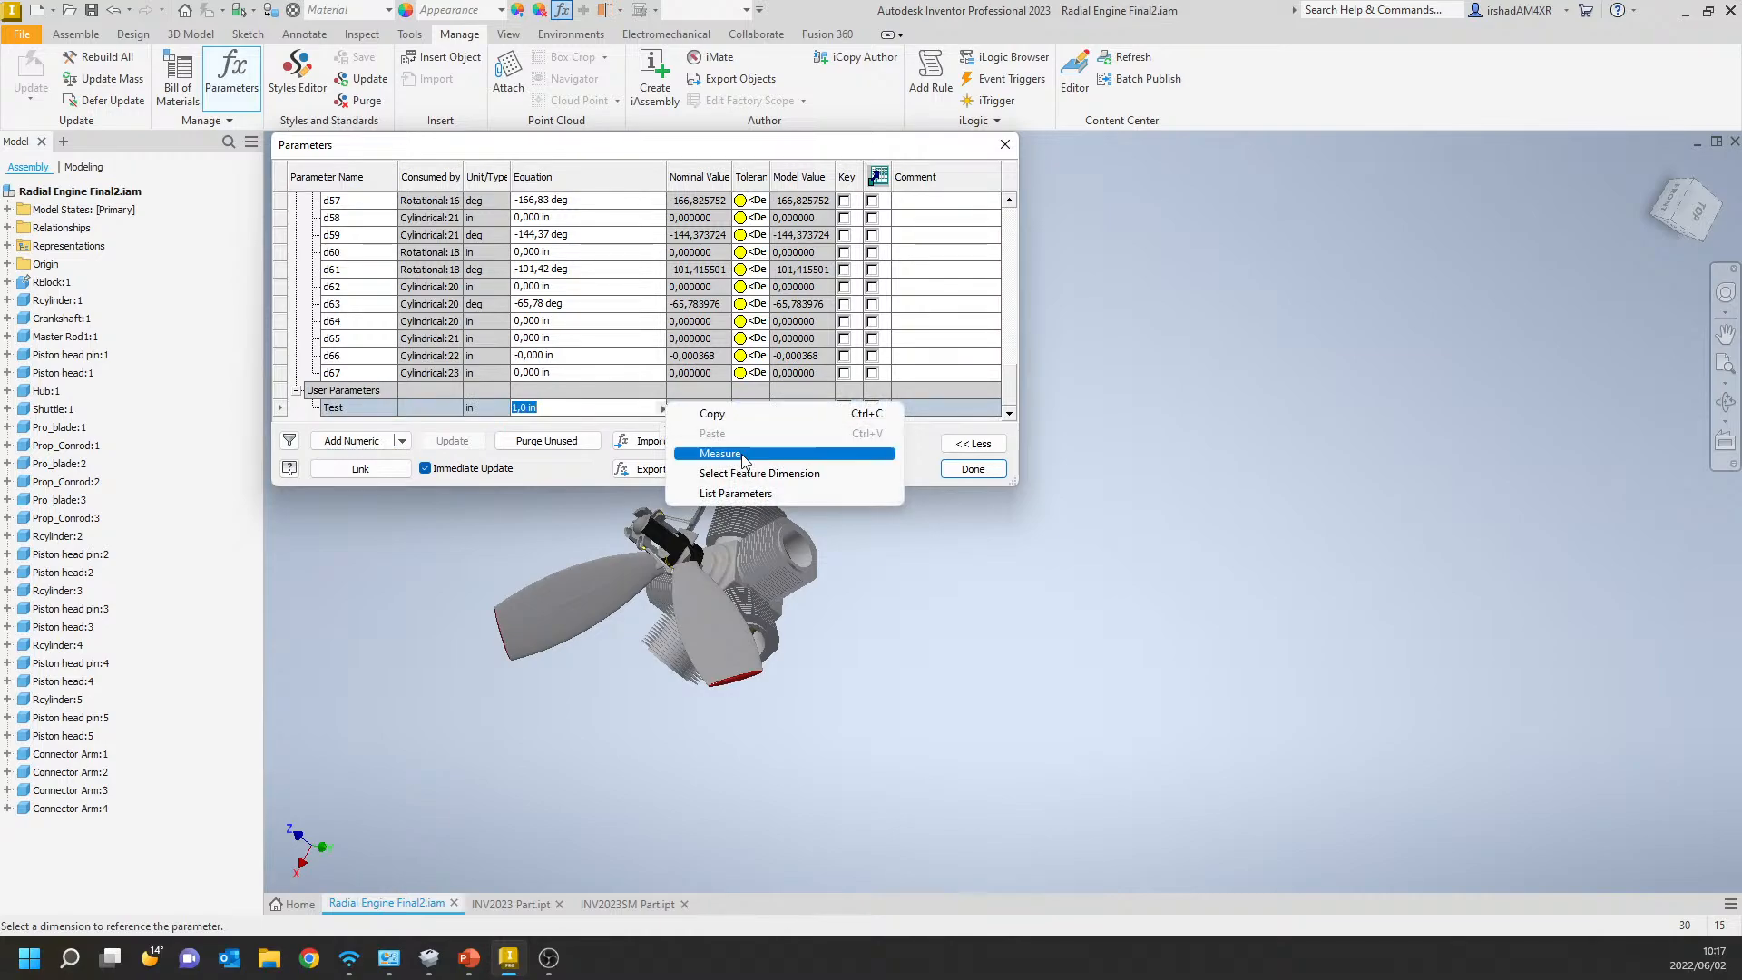
pyautogui.click(735, 493)
pyautogui.click(737, 444)
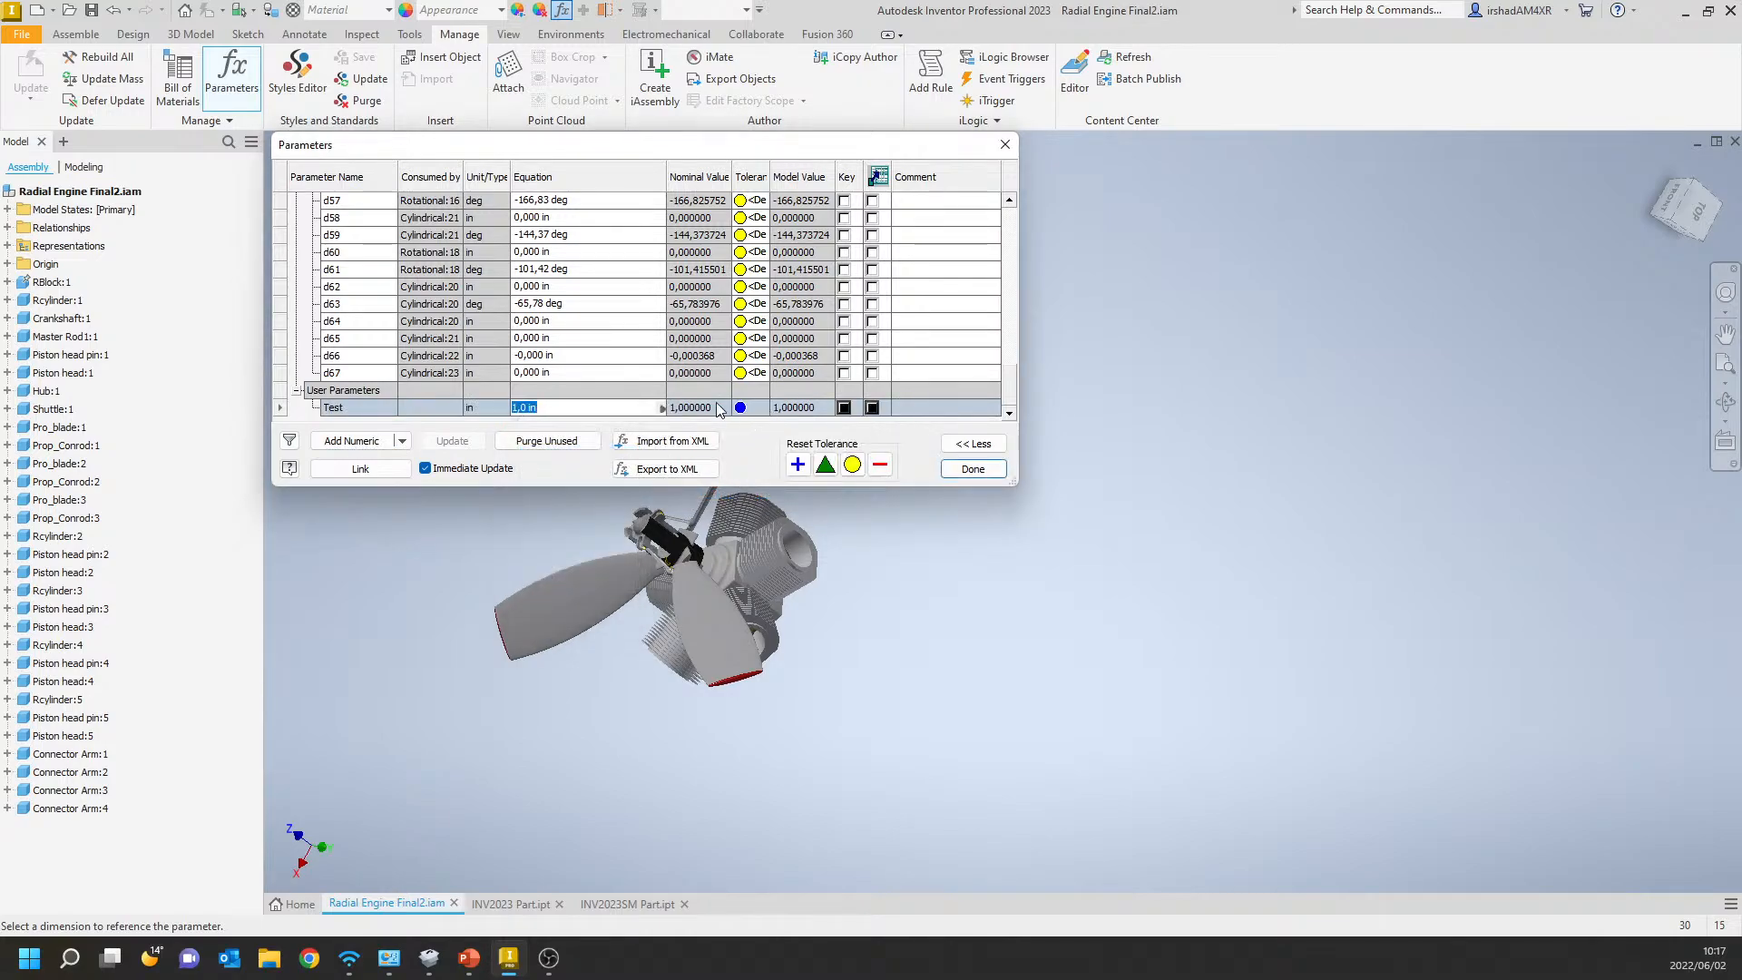
# Make the Test parameter multi-value and add the values 1 and 5 to its value list.
pyautogui.click(307, 415)
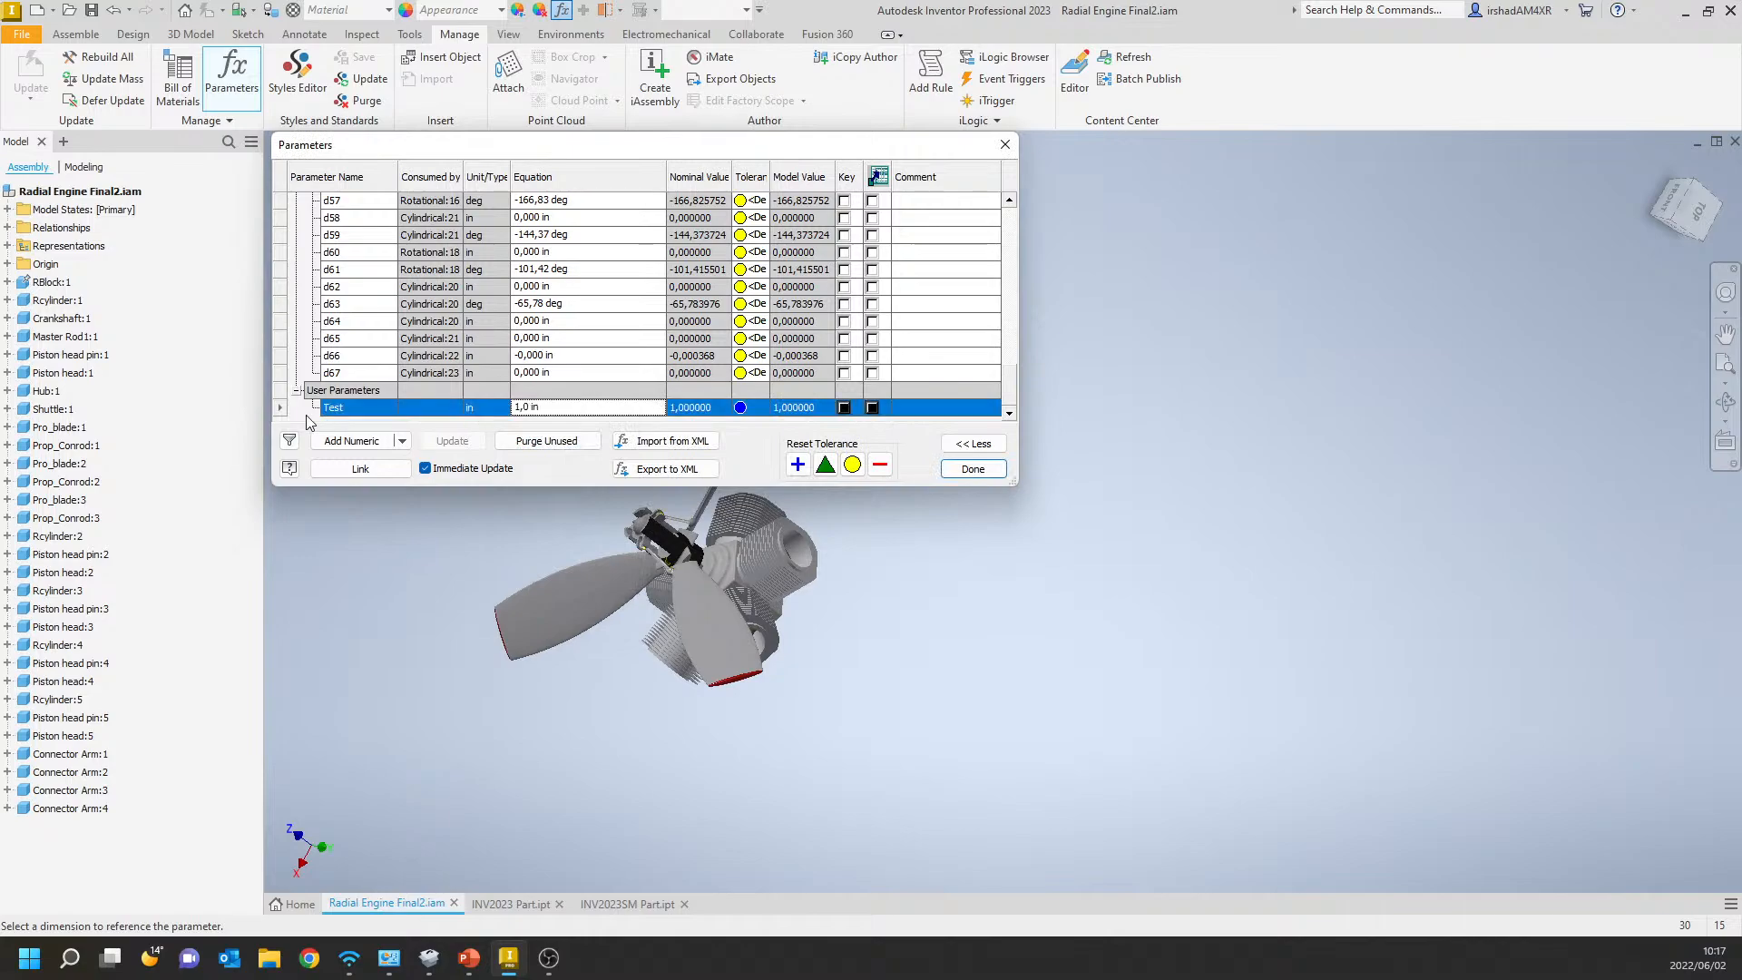
pyautogui.rightClick(334, 410)
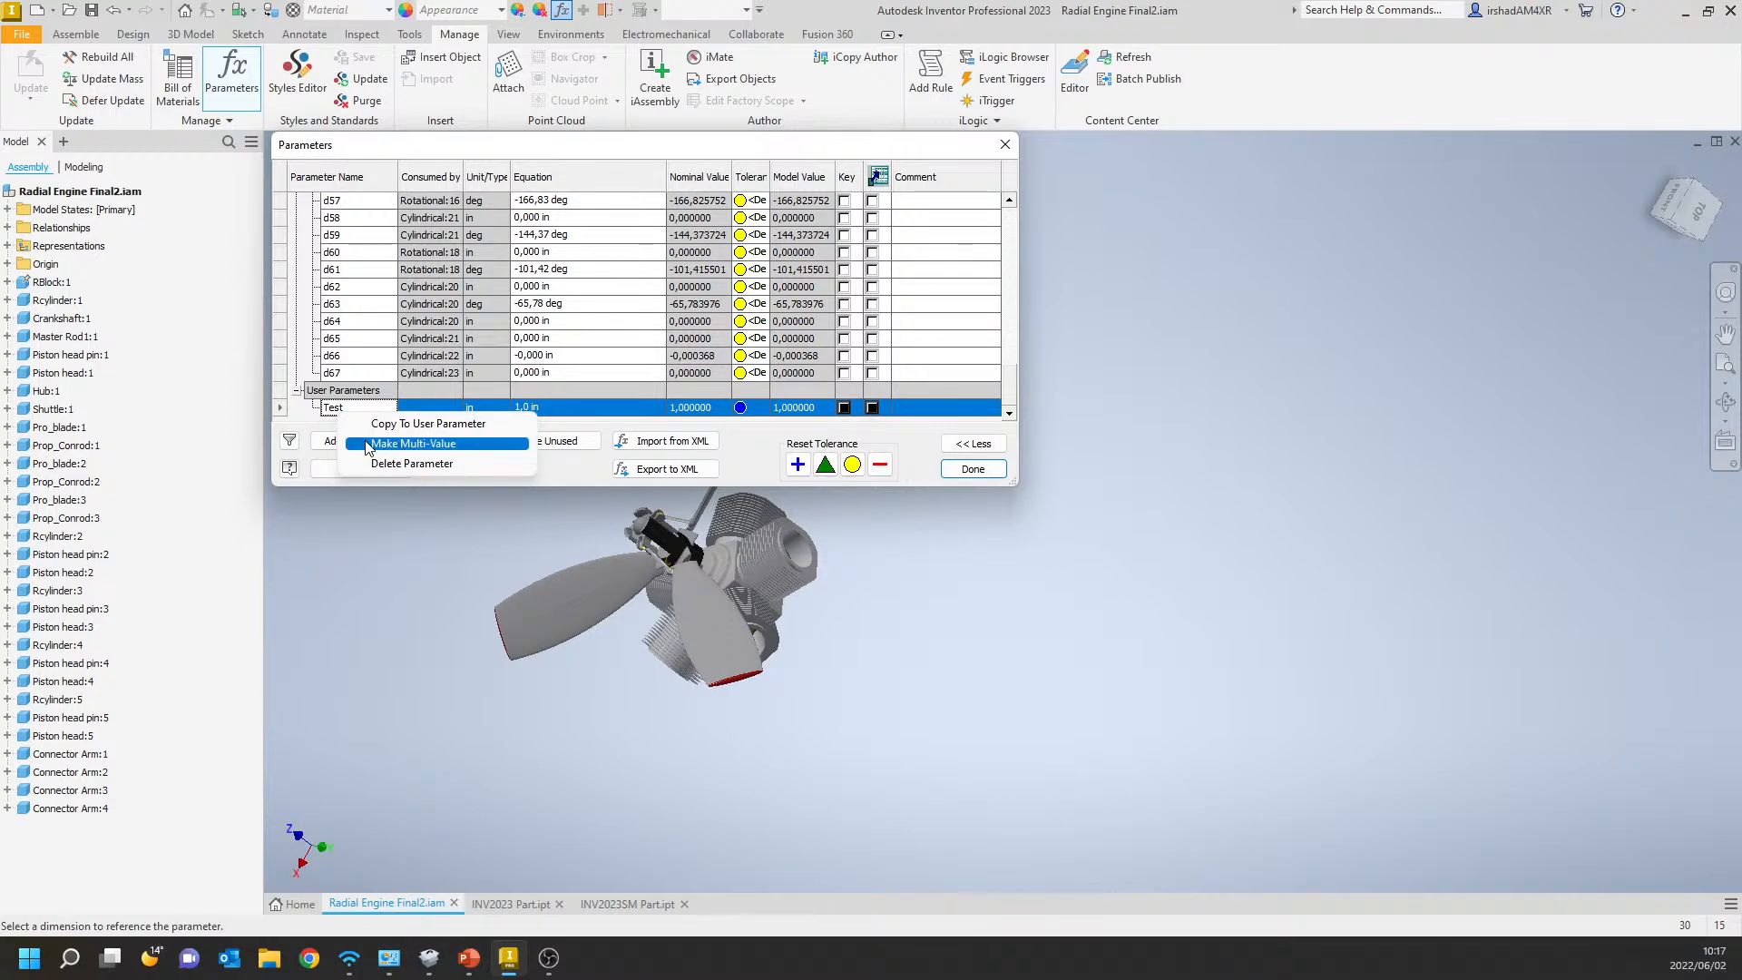
pyautogui.click(367, 444)
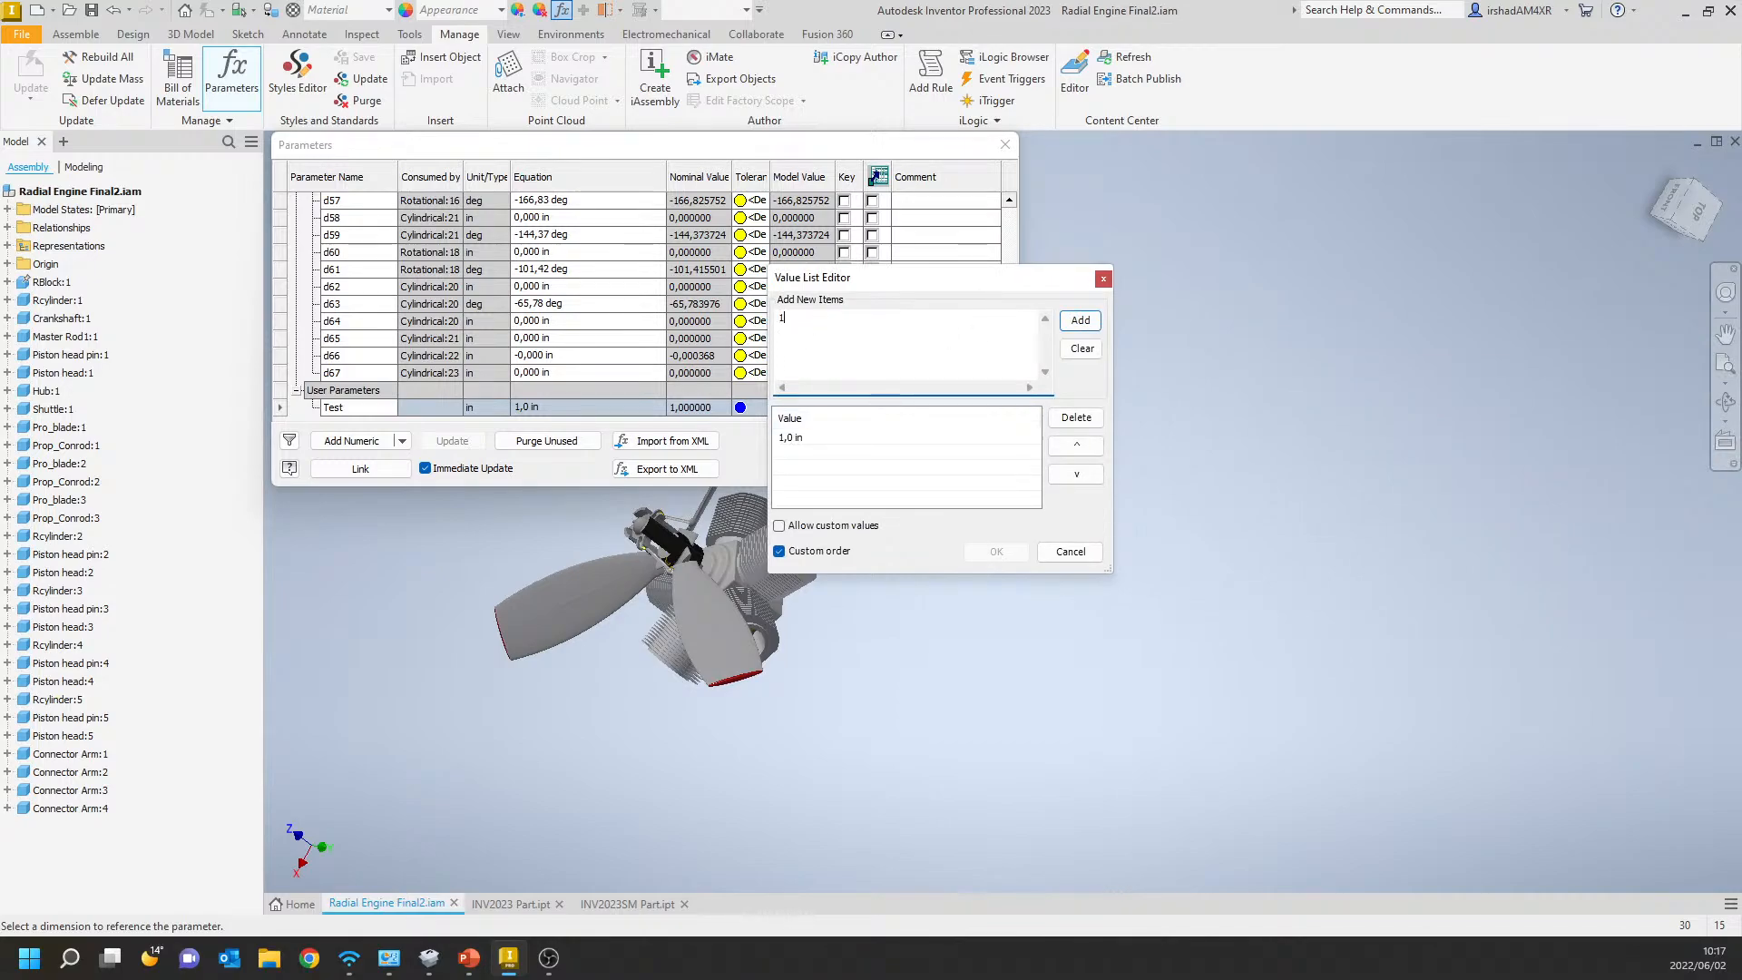
pyautogui.click(1080, 320)
pyautogui.write('2')
pyautogui.hotkey('ctrl', 'a')
pyautogui.write('5')
pyautogui.click(1079, 319)
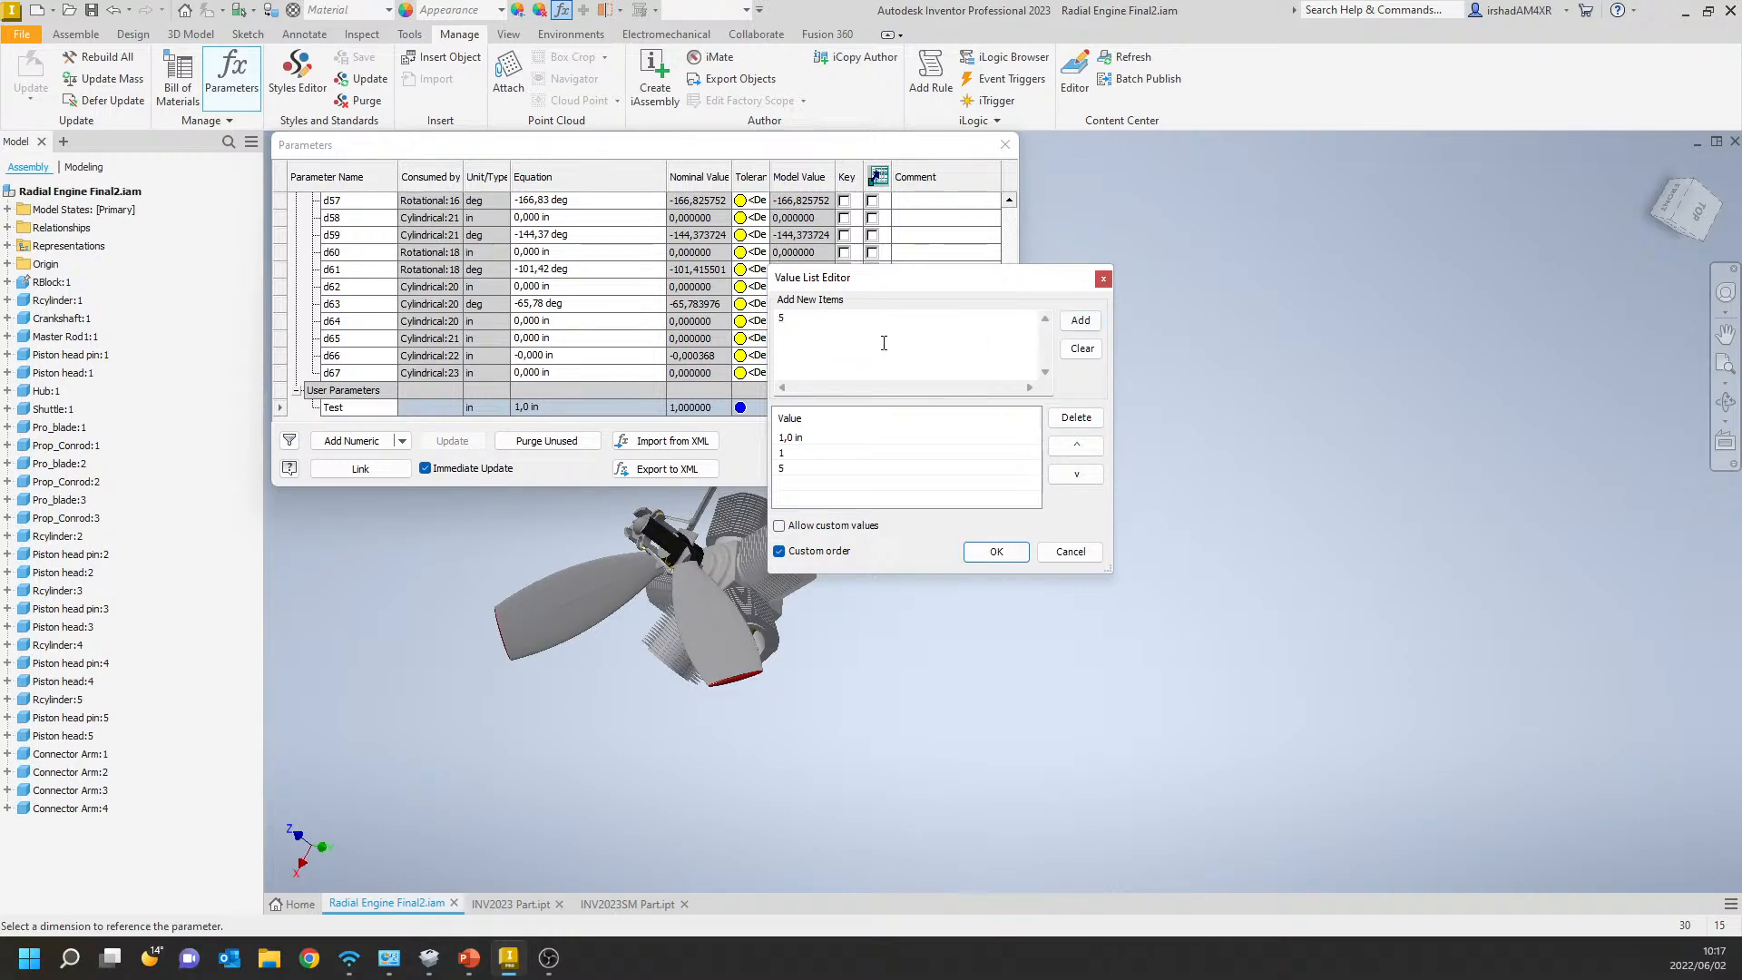
pyautogui.click(849, 323)
pyautogui.click(844, 438)
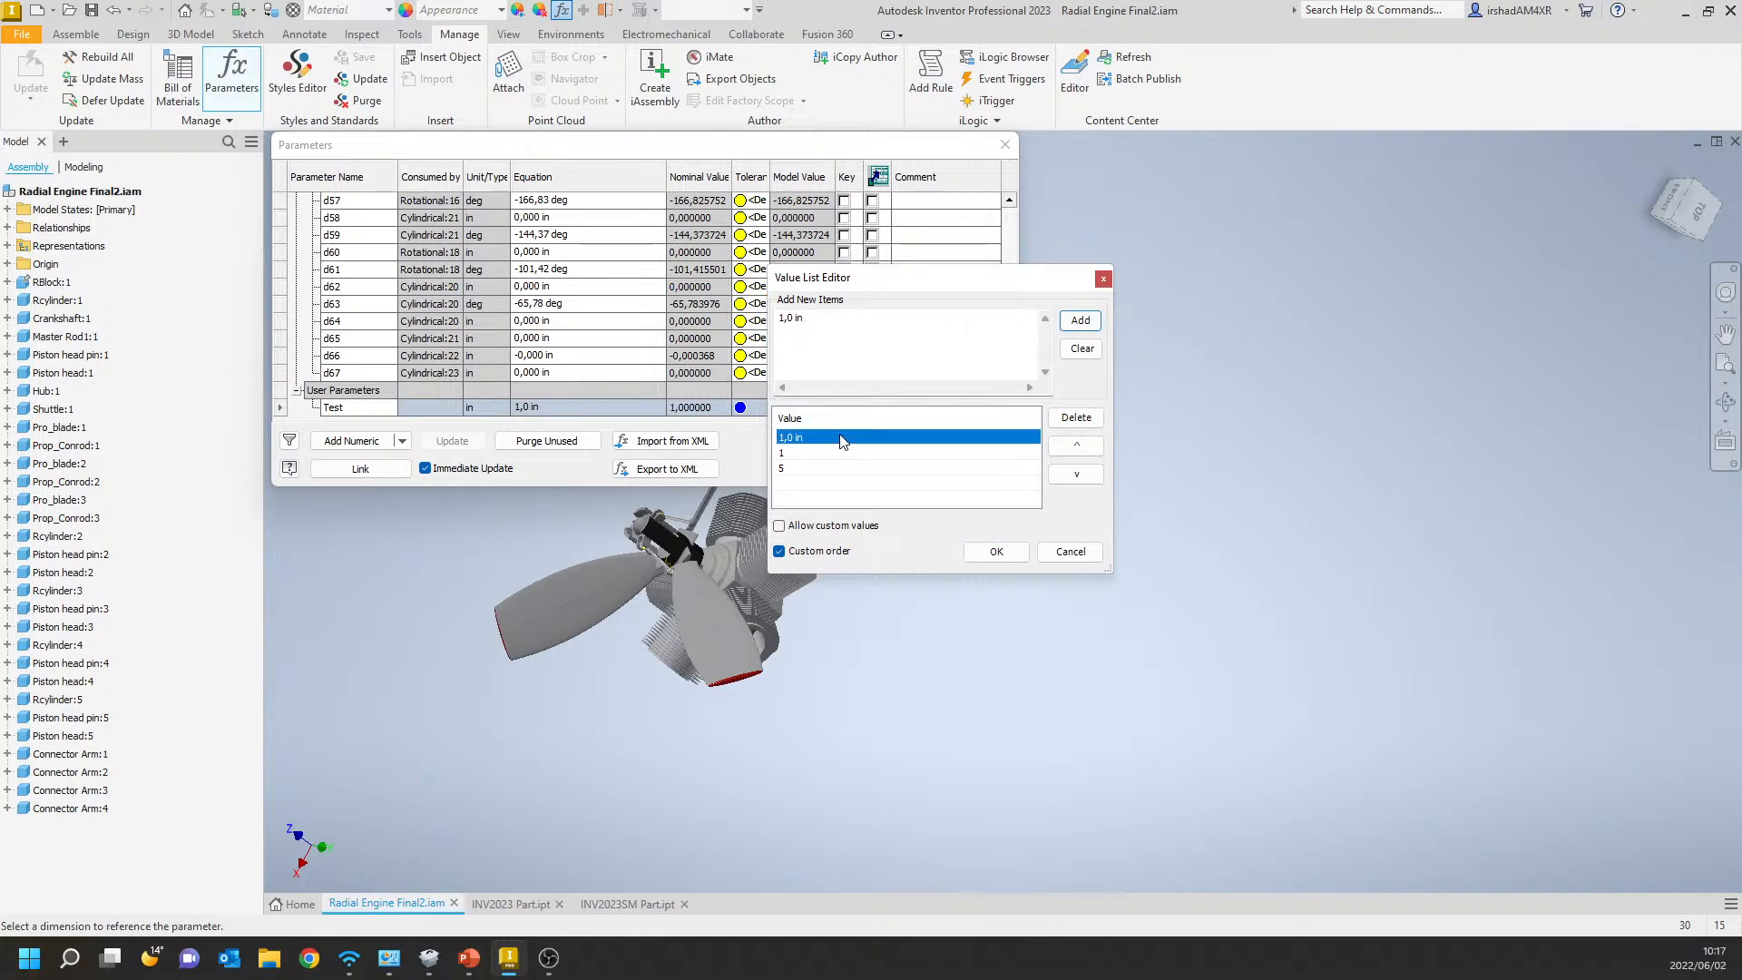
pyautogui.click(827, 452)
pyautogui.click(822, 468)
pyautogui.click(813, 438)
pyautogui.moveTo(817, 329); pyautogui.dragTo(704, 326)
pyautogui.press('Delete')
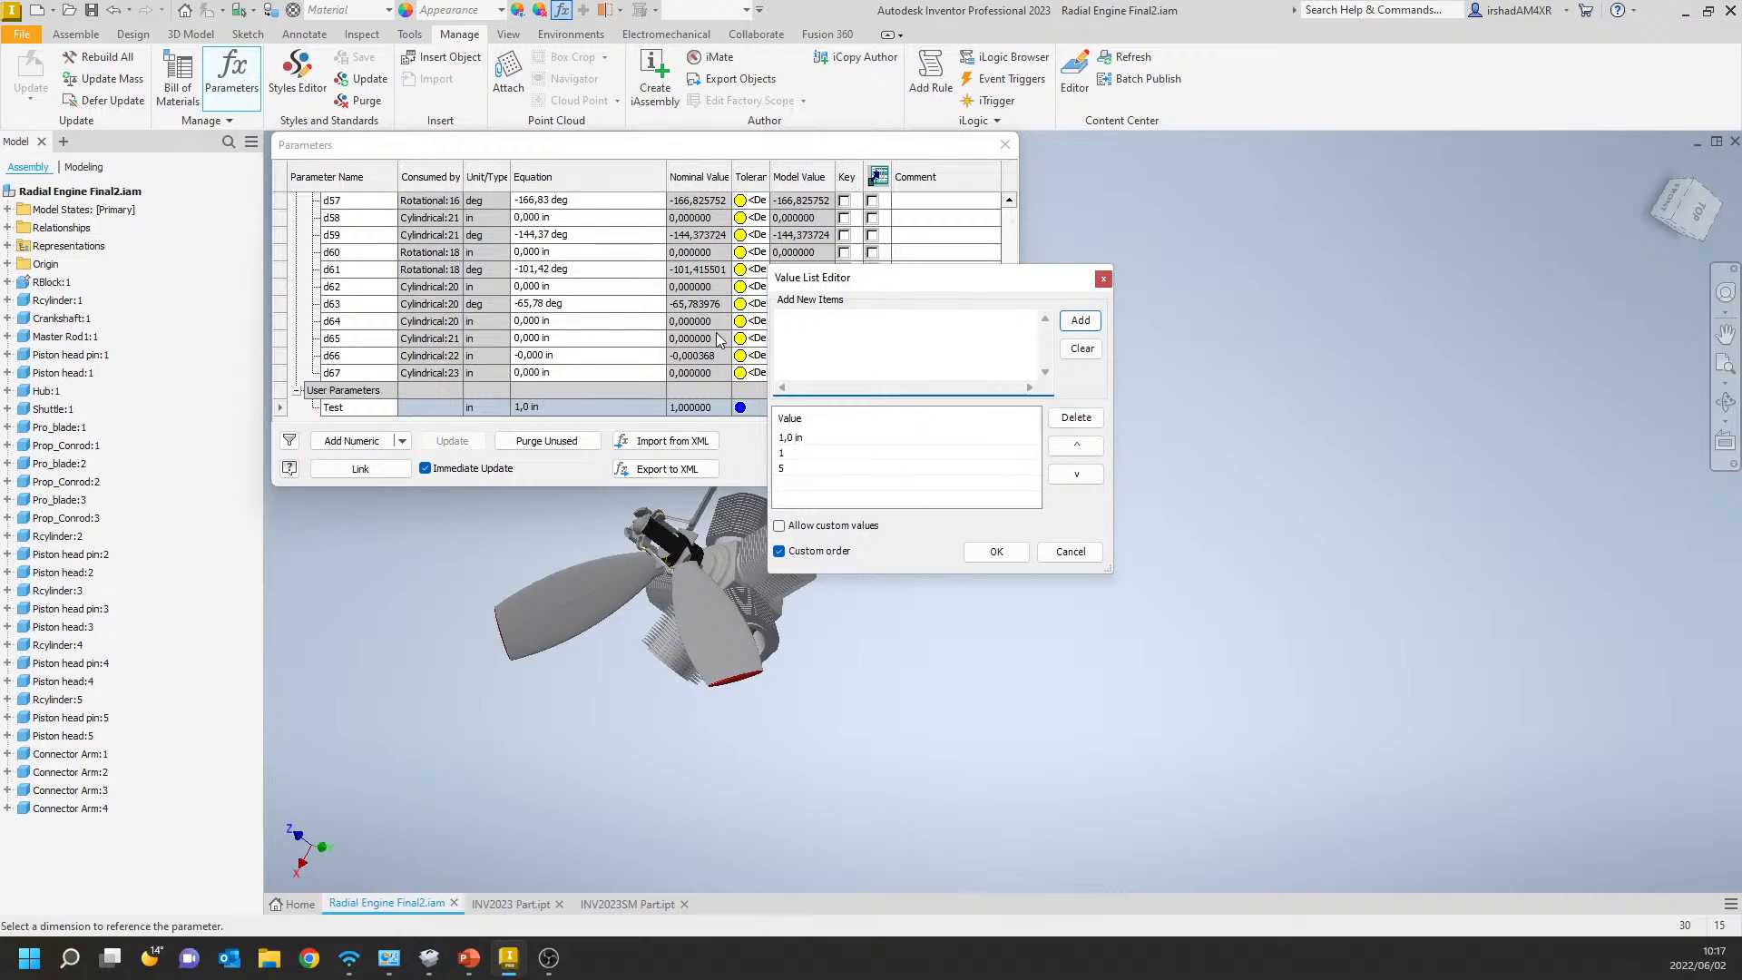
pyautogui.click(1080, 350)
pyautogui.click(850, 453)
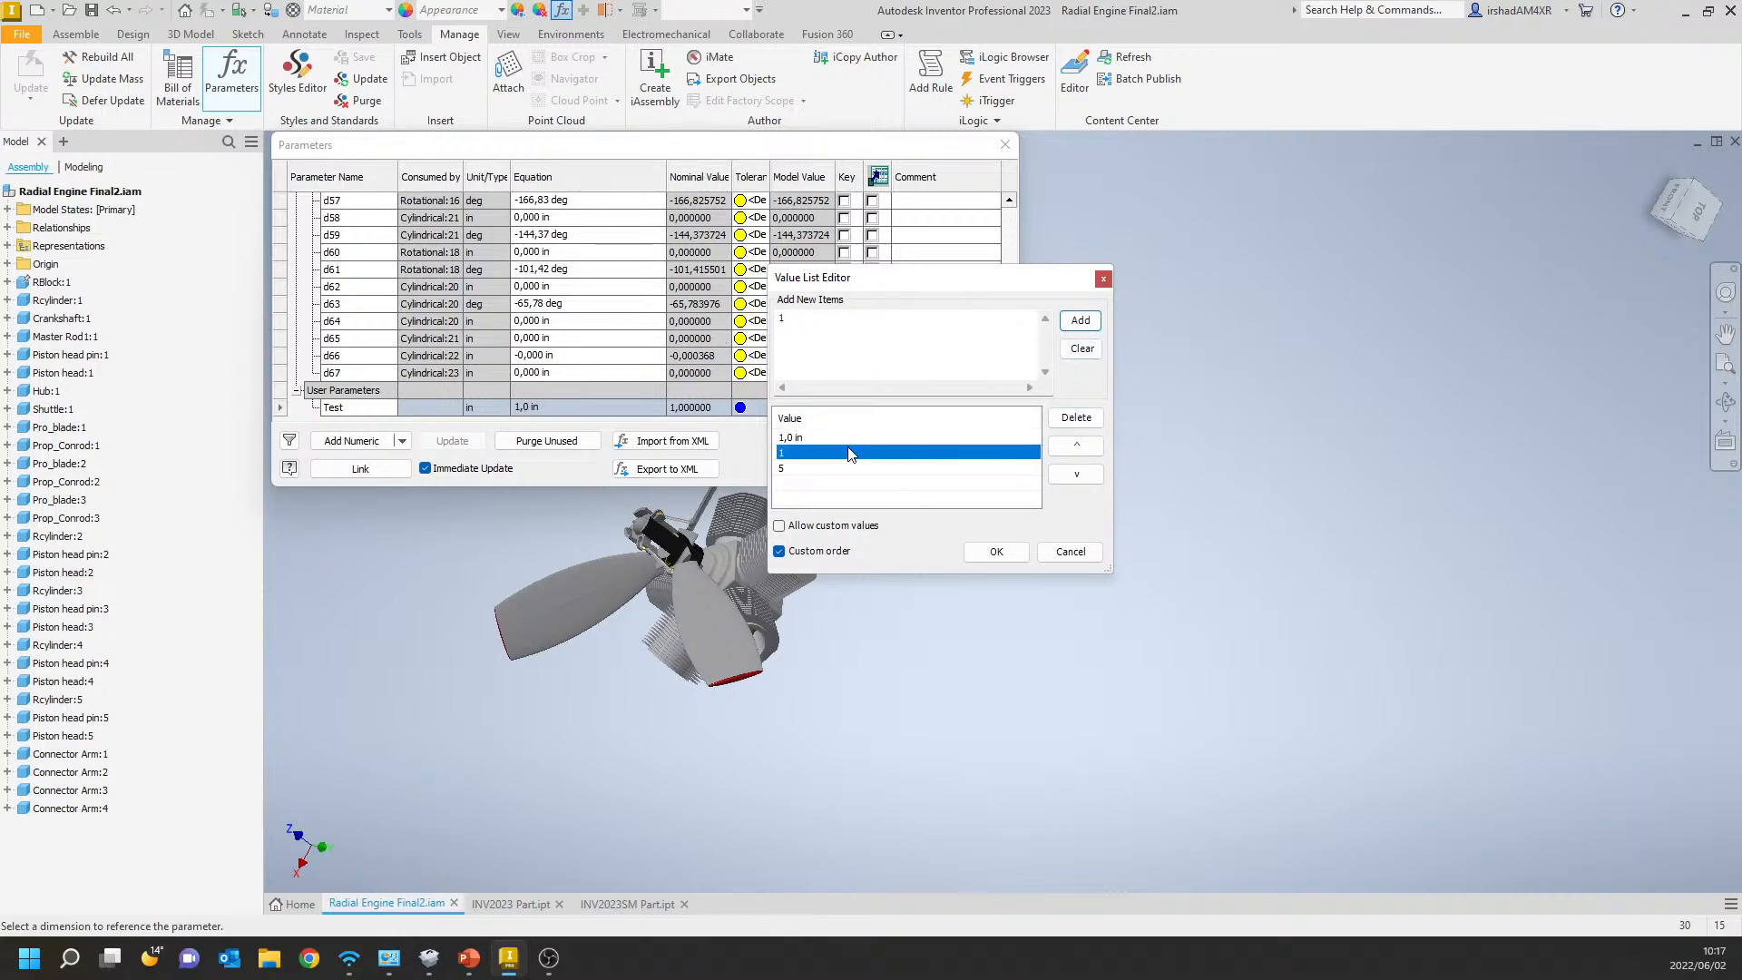
pyautogui.click(1082, 351)
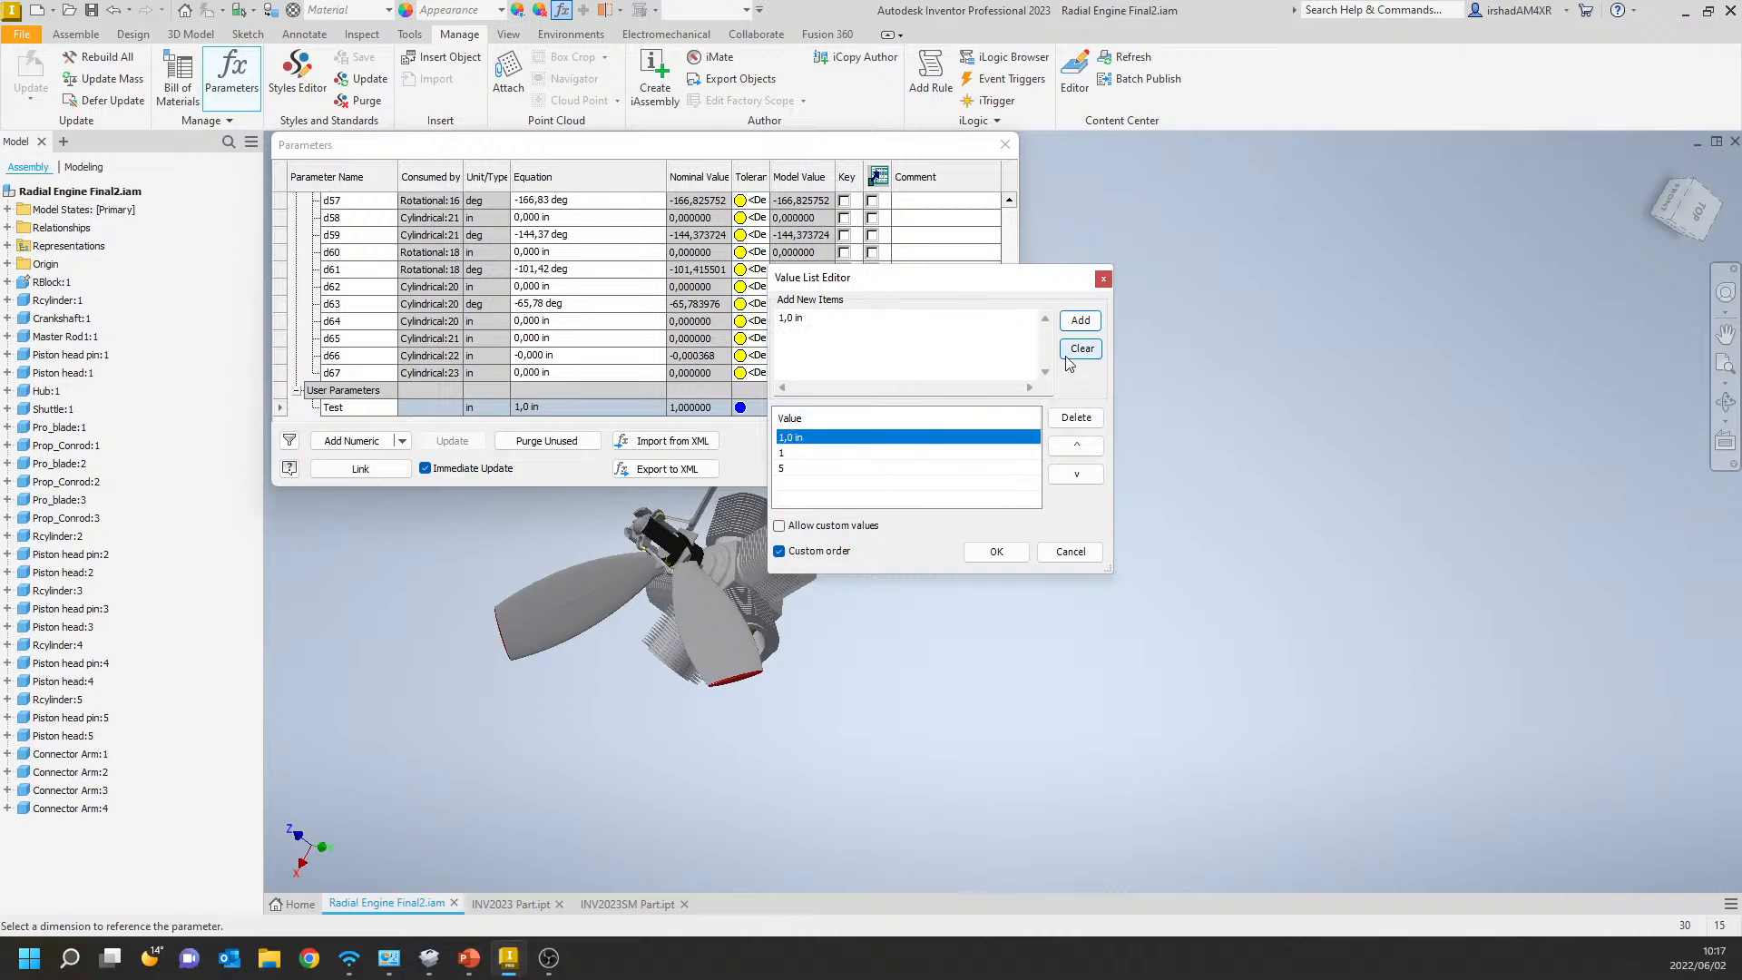
pyautogui.click(942, 439)
pyautogui.click(893, 470)
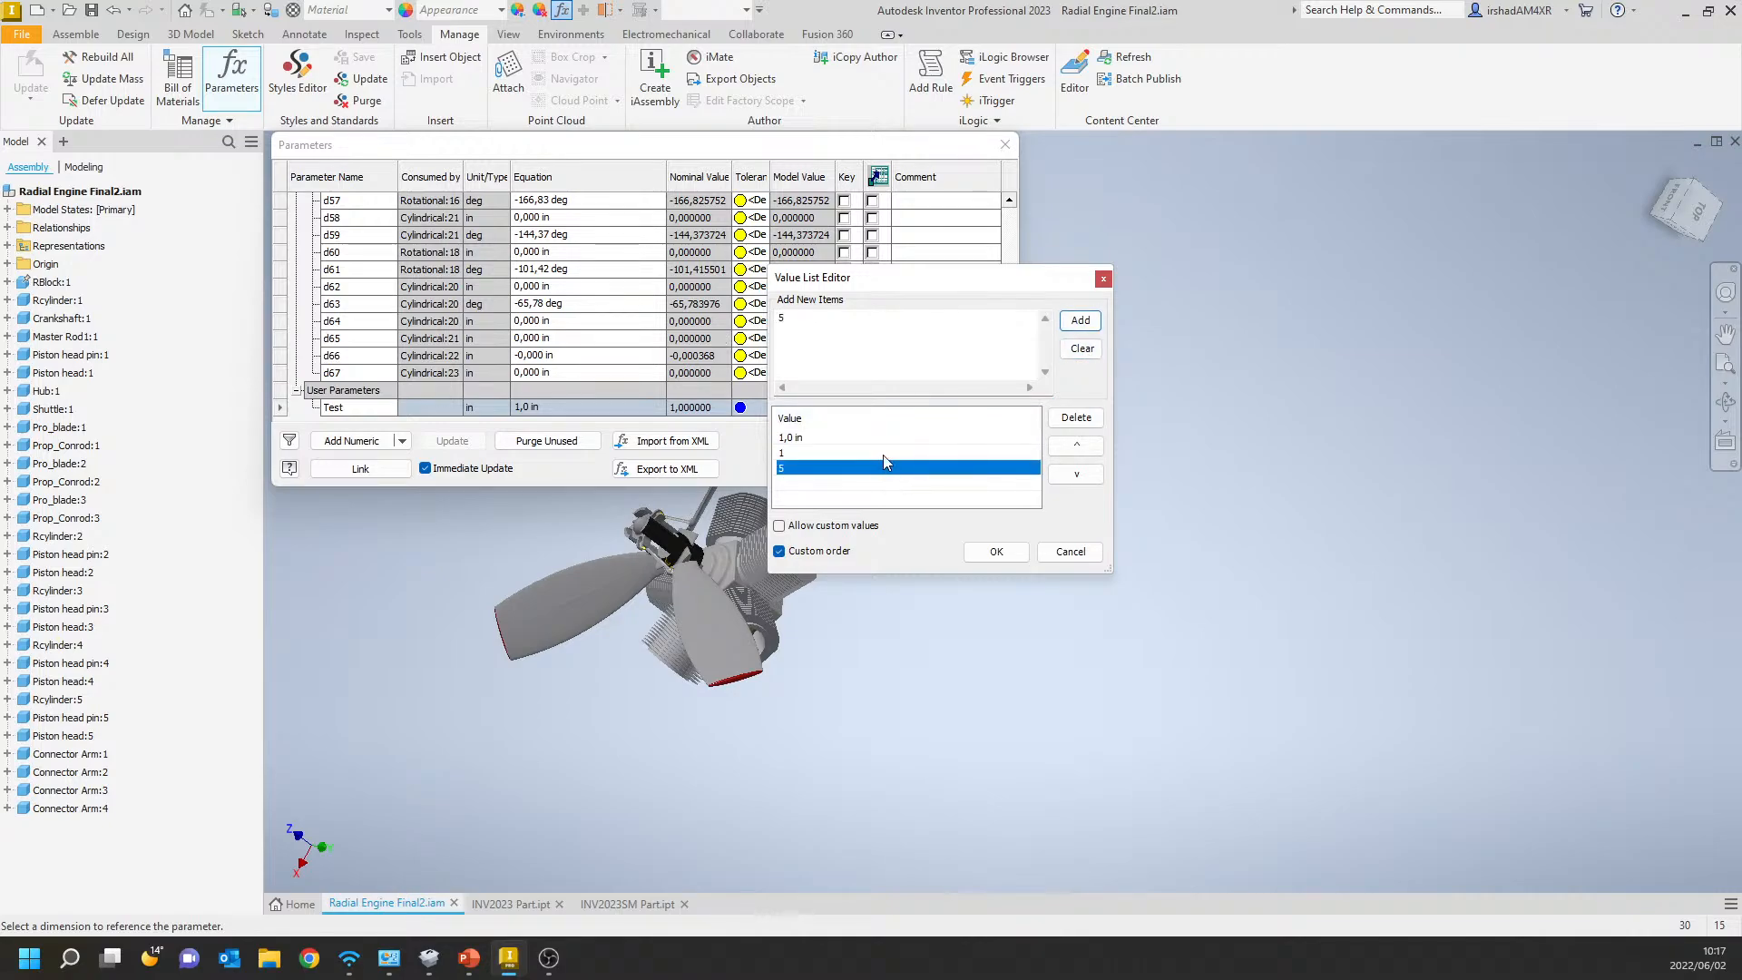
pyautogui.click(884, 453)
pyautogui.click(862, 454)
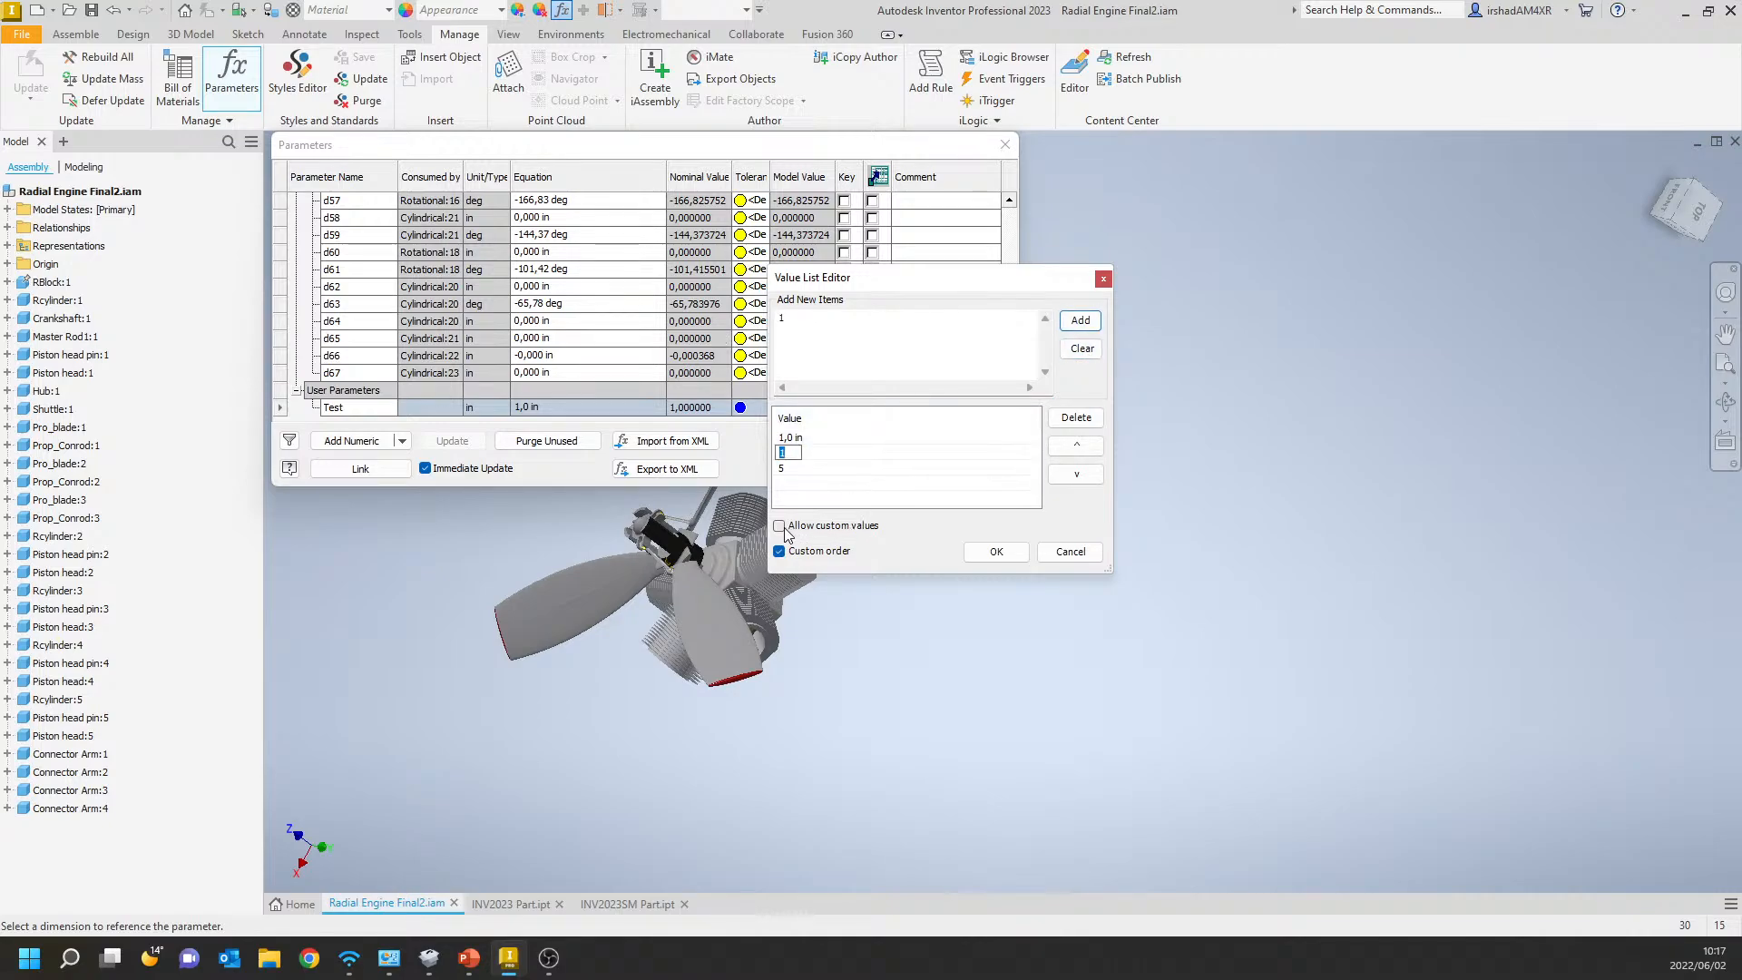
pyautogui.click(784, 527)
pyautogui.click(784, 527)
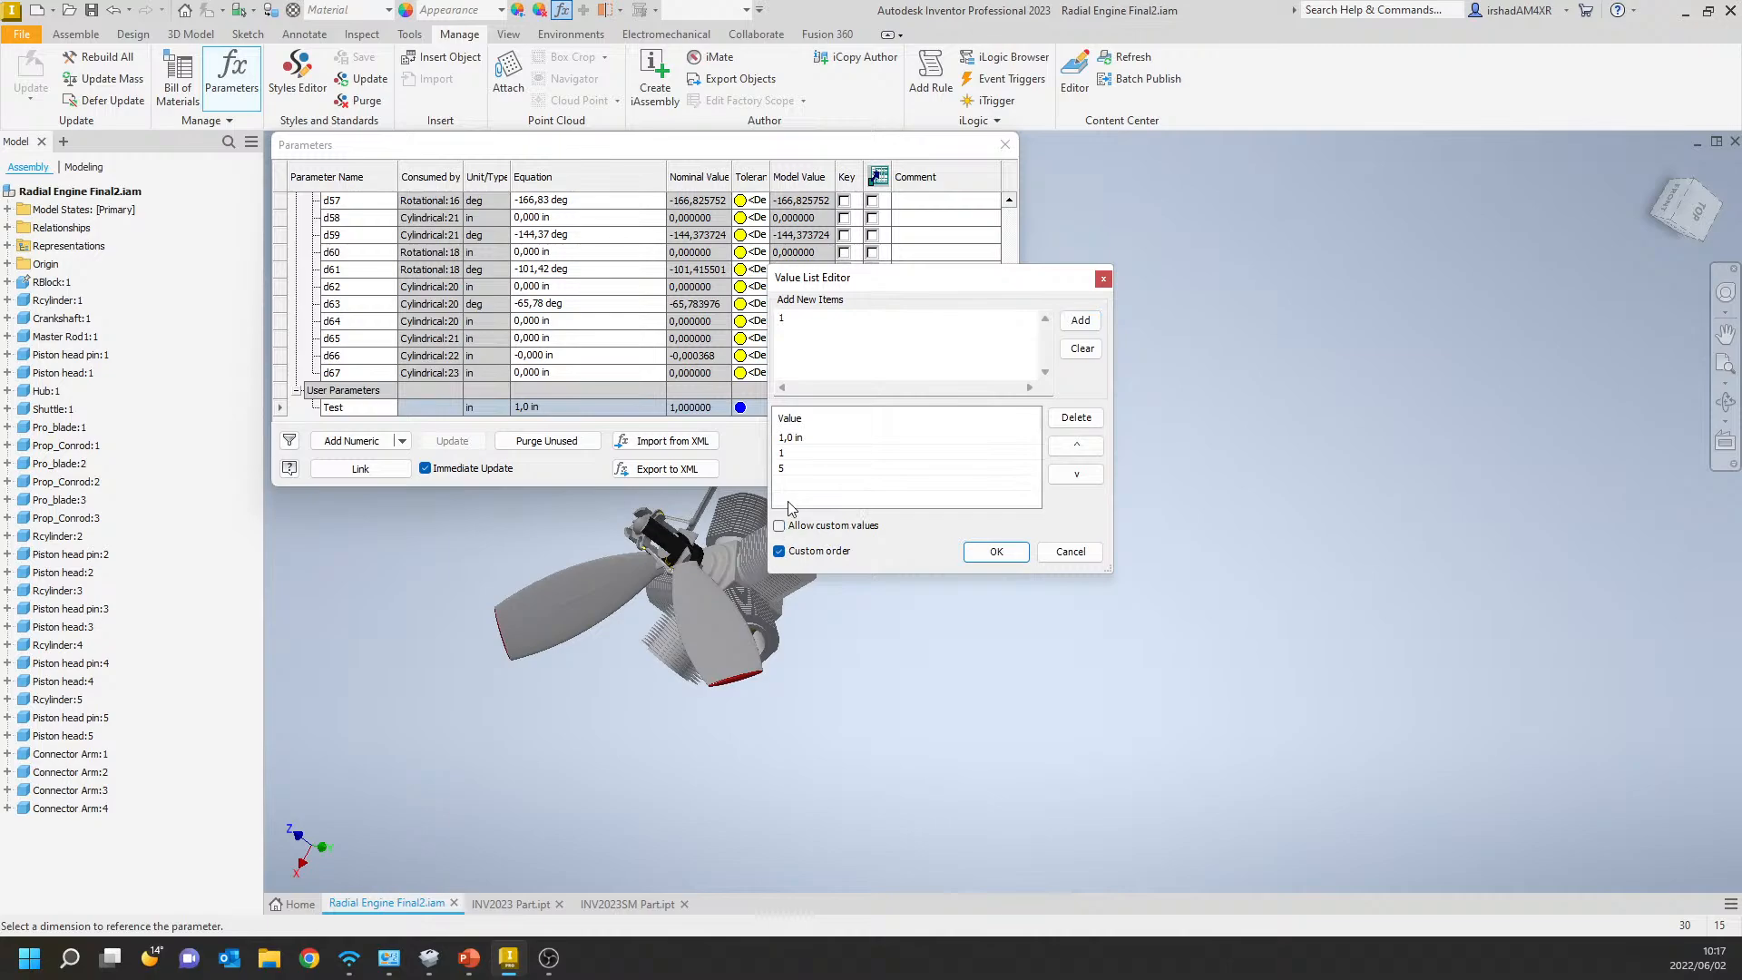
# Add the value 12 to the Test parameter's value list.
pyautogui.click(798, 319)
pyautogui.write('12')
pyautogui.click(1080, 327)
# Move the value 5 to the first place in the Test parameter's custom-ordered value list.
pyautogui.click(791, 438)
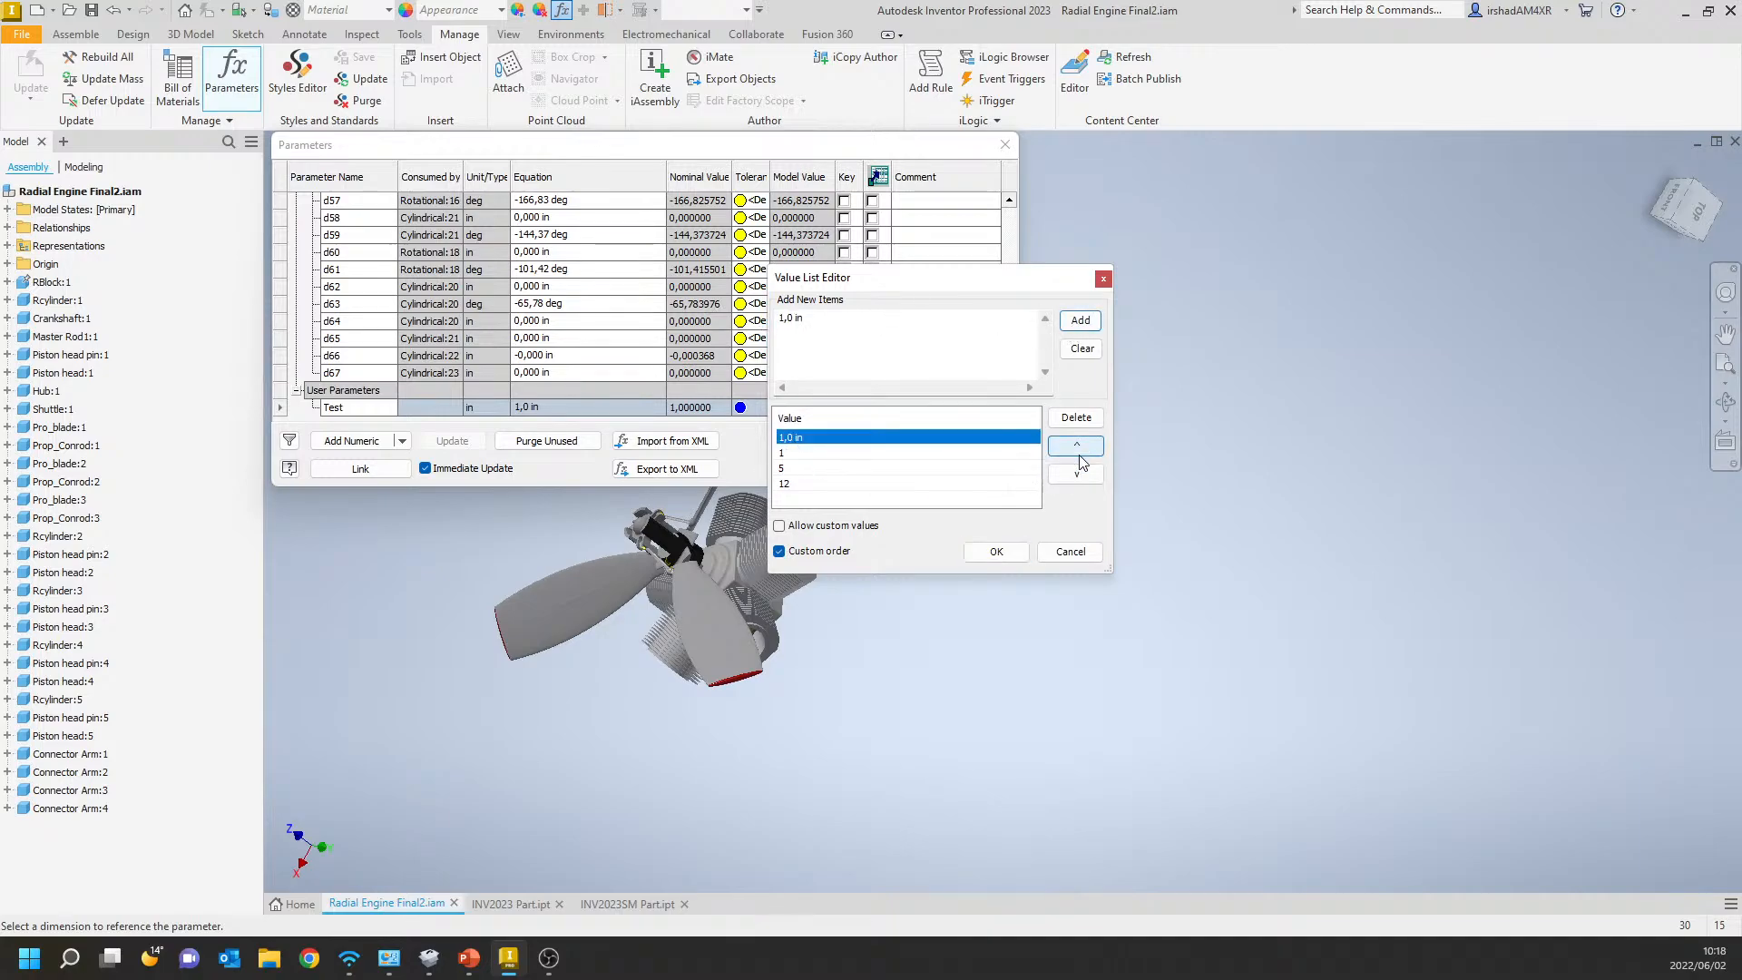
pyautogui.click(818, 468)
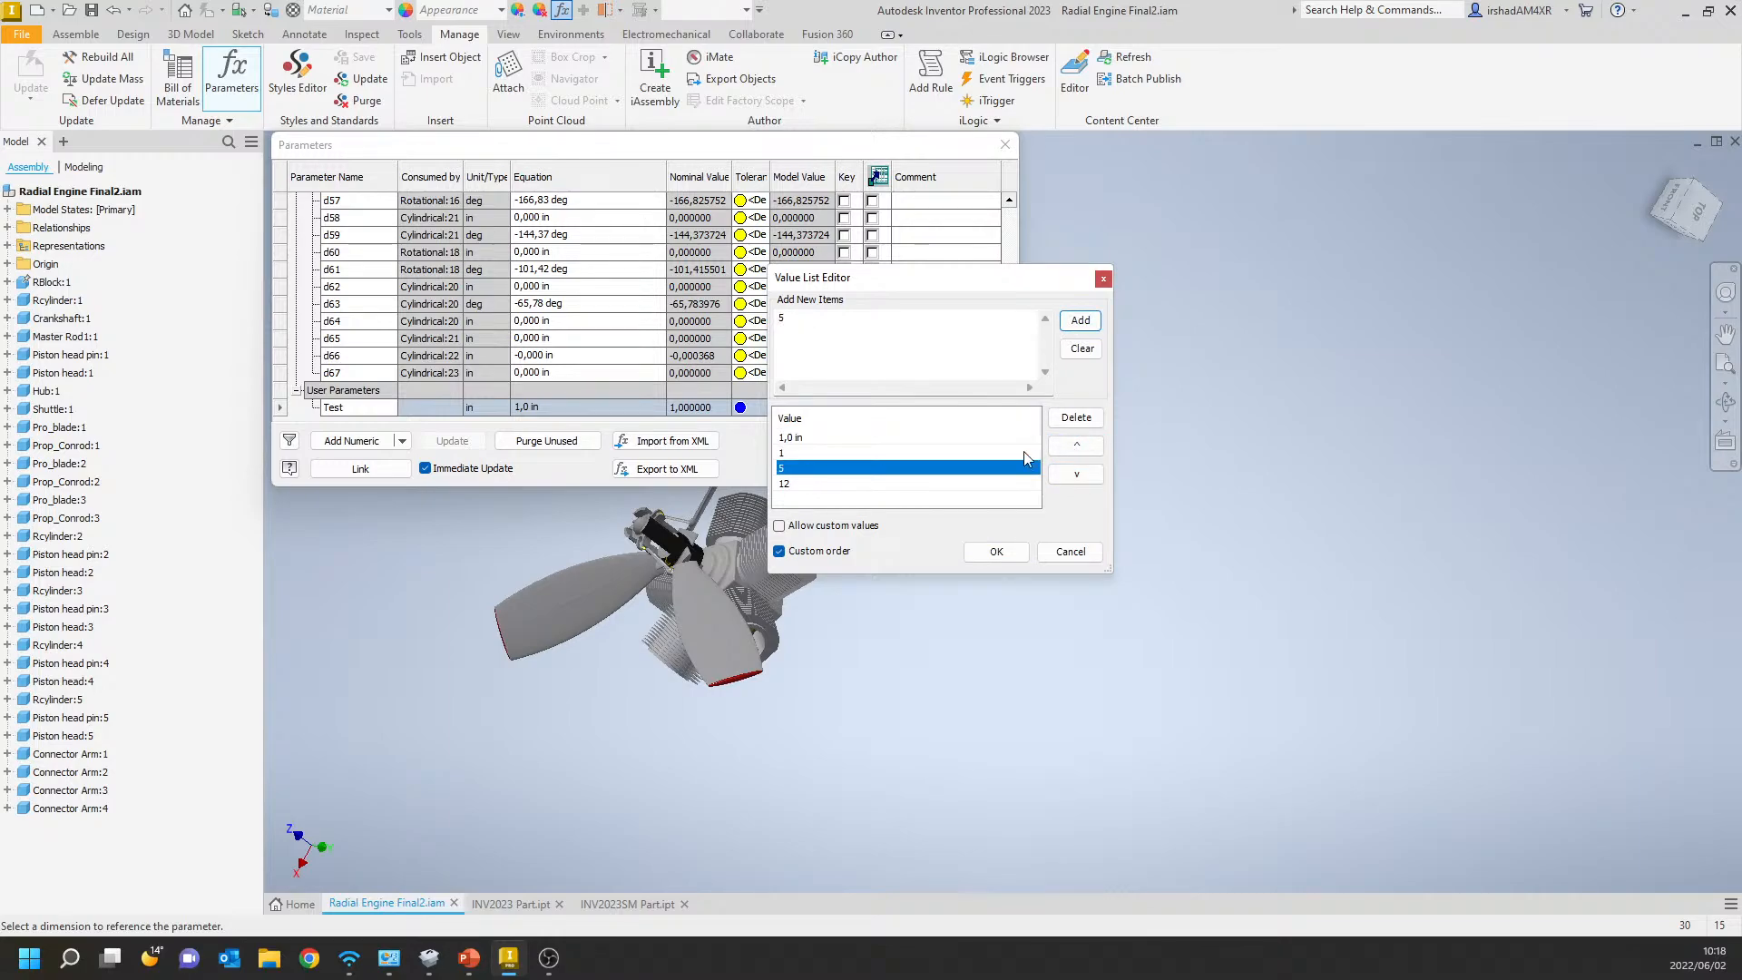
pyautogui.click(1076, 445)
pyautogui.click(1076, 444)
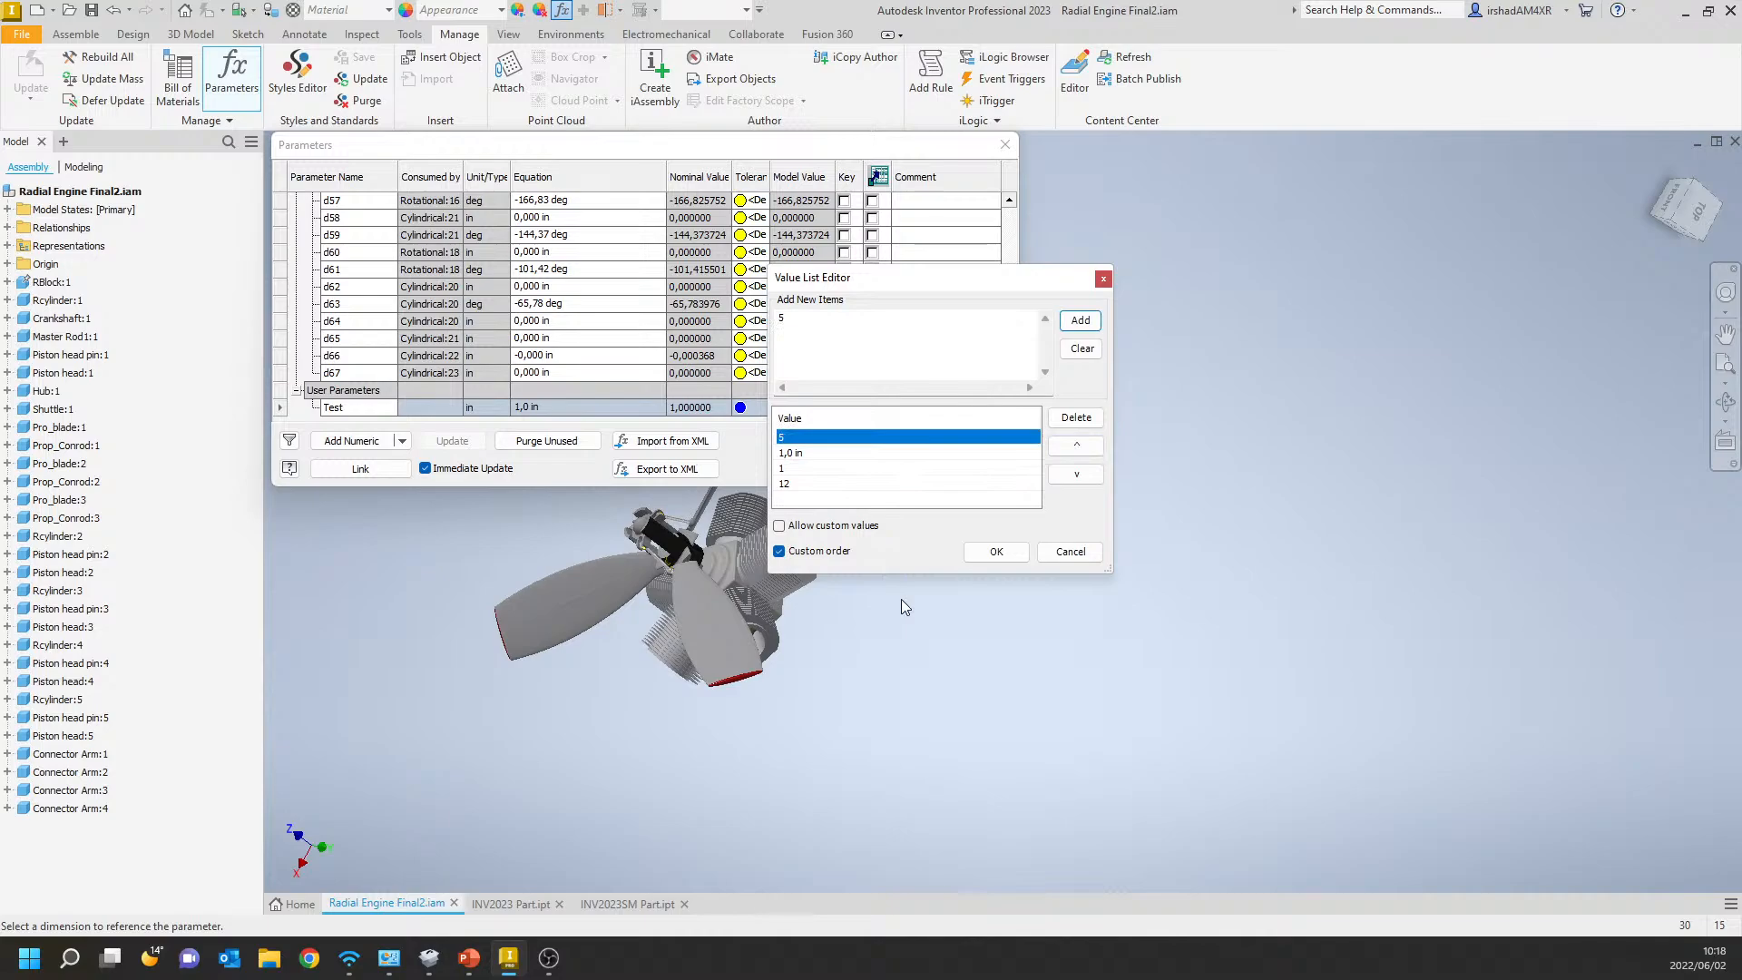
pyautogui.click(797, 313)
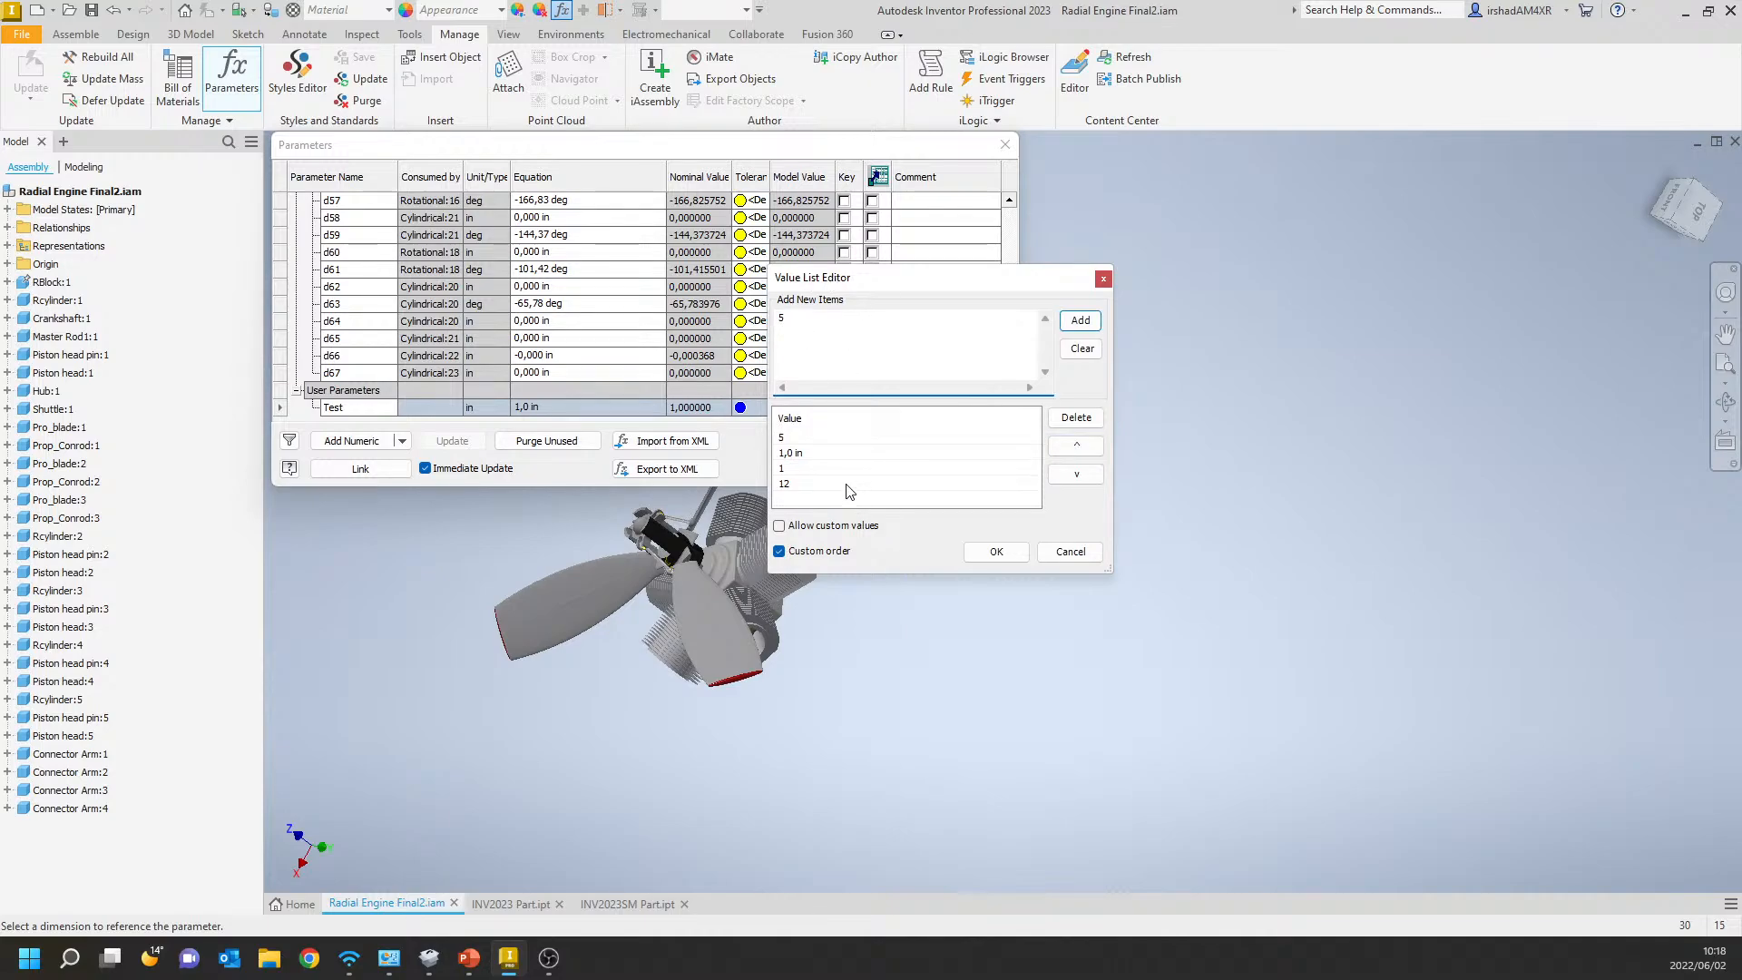
pyautogui.click(812, 432)
pyautogui.click(814, 325)
# Accept the edited value list and check the order of the values offered for the Test parameter's equation.
pyautogui.click(984, 547)
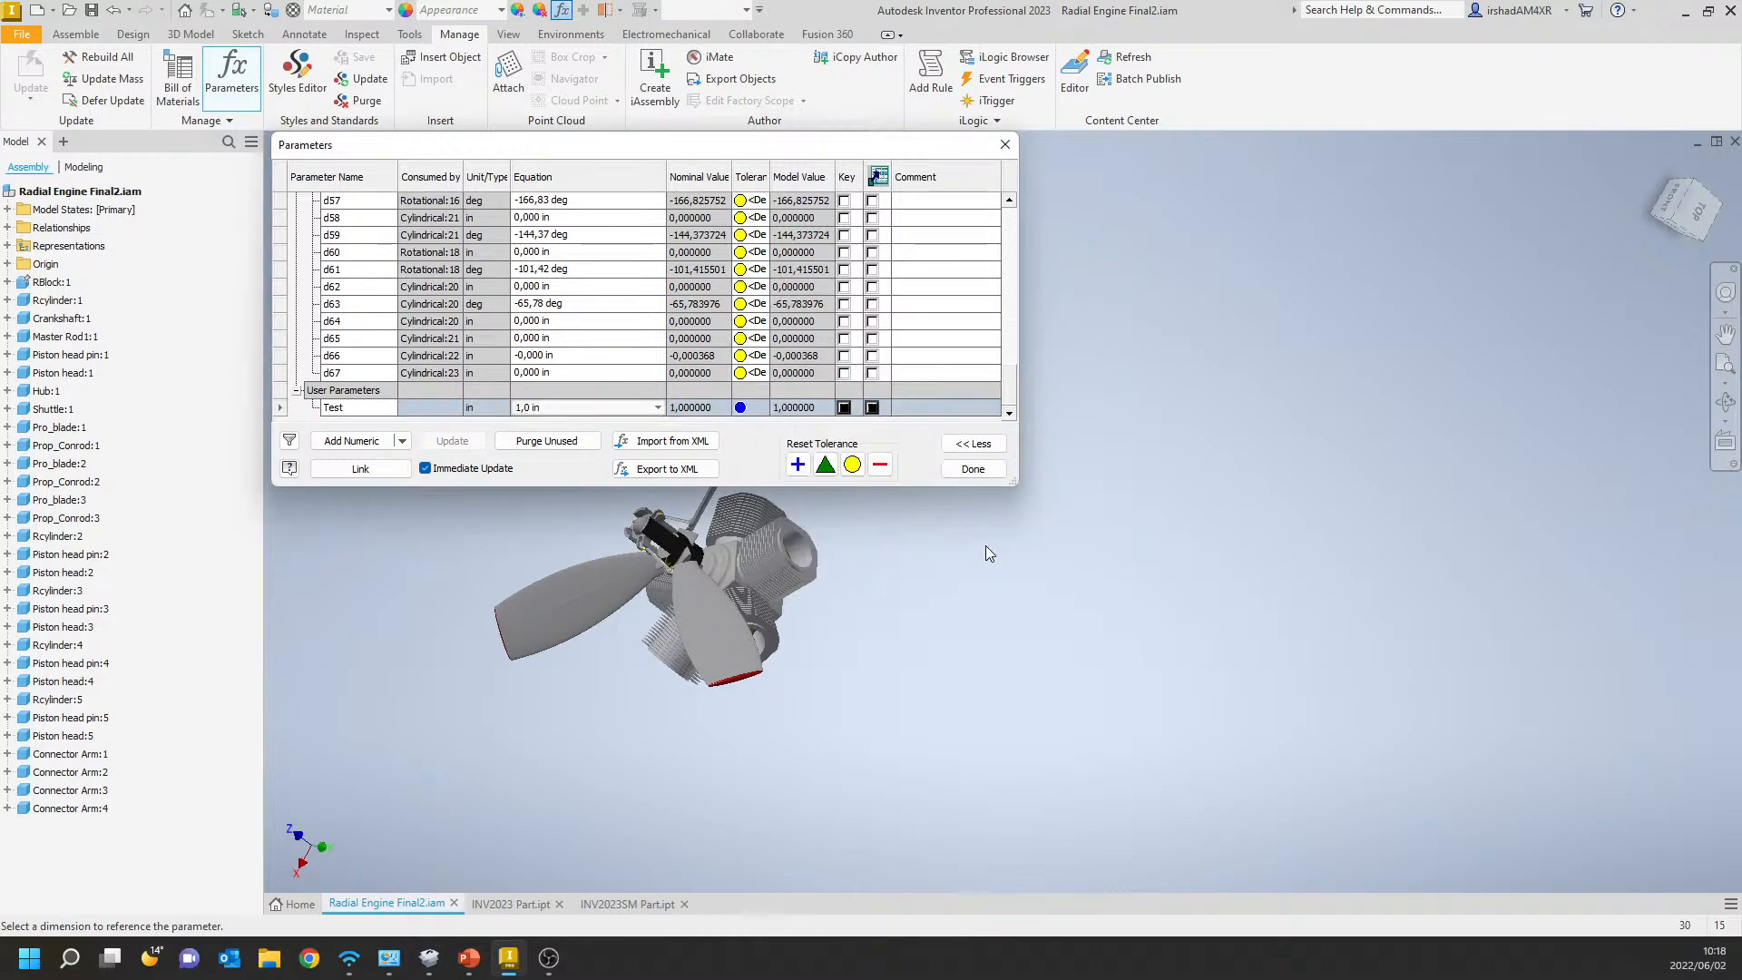
pyautogui.click(656, 407)
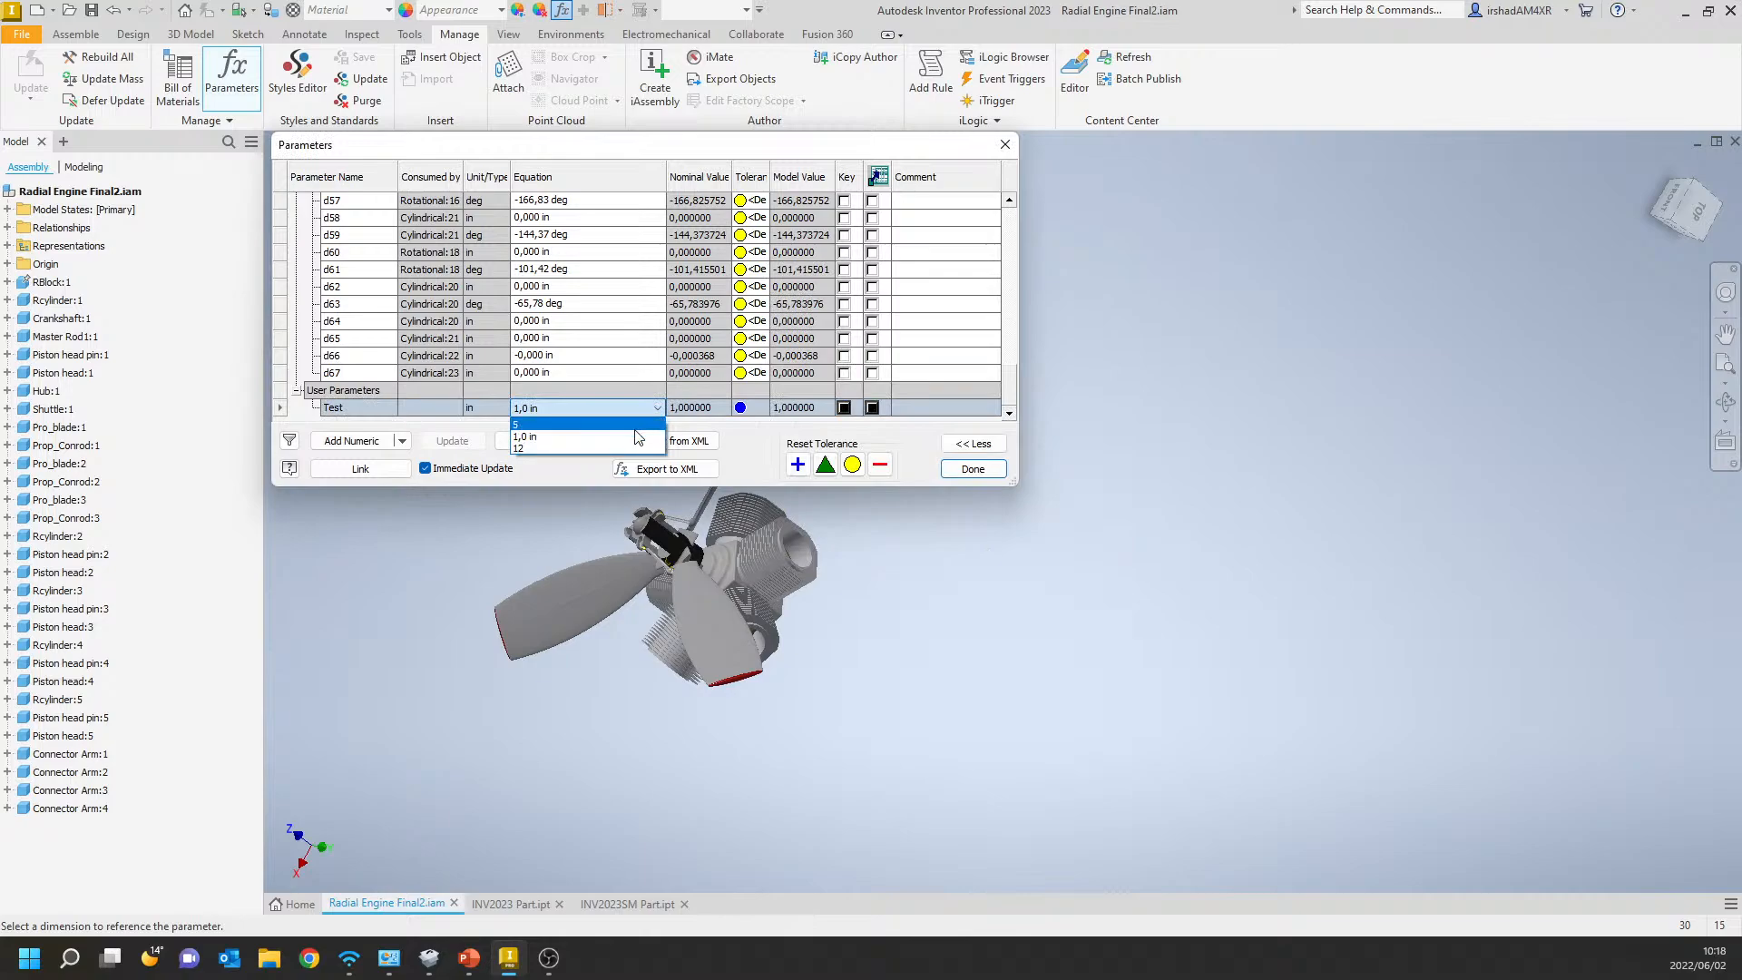
pyautogui.click(934, 451)
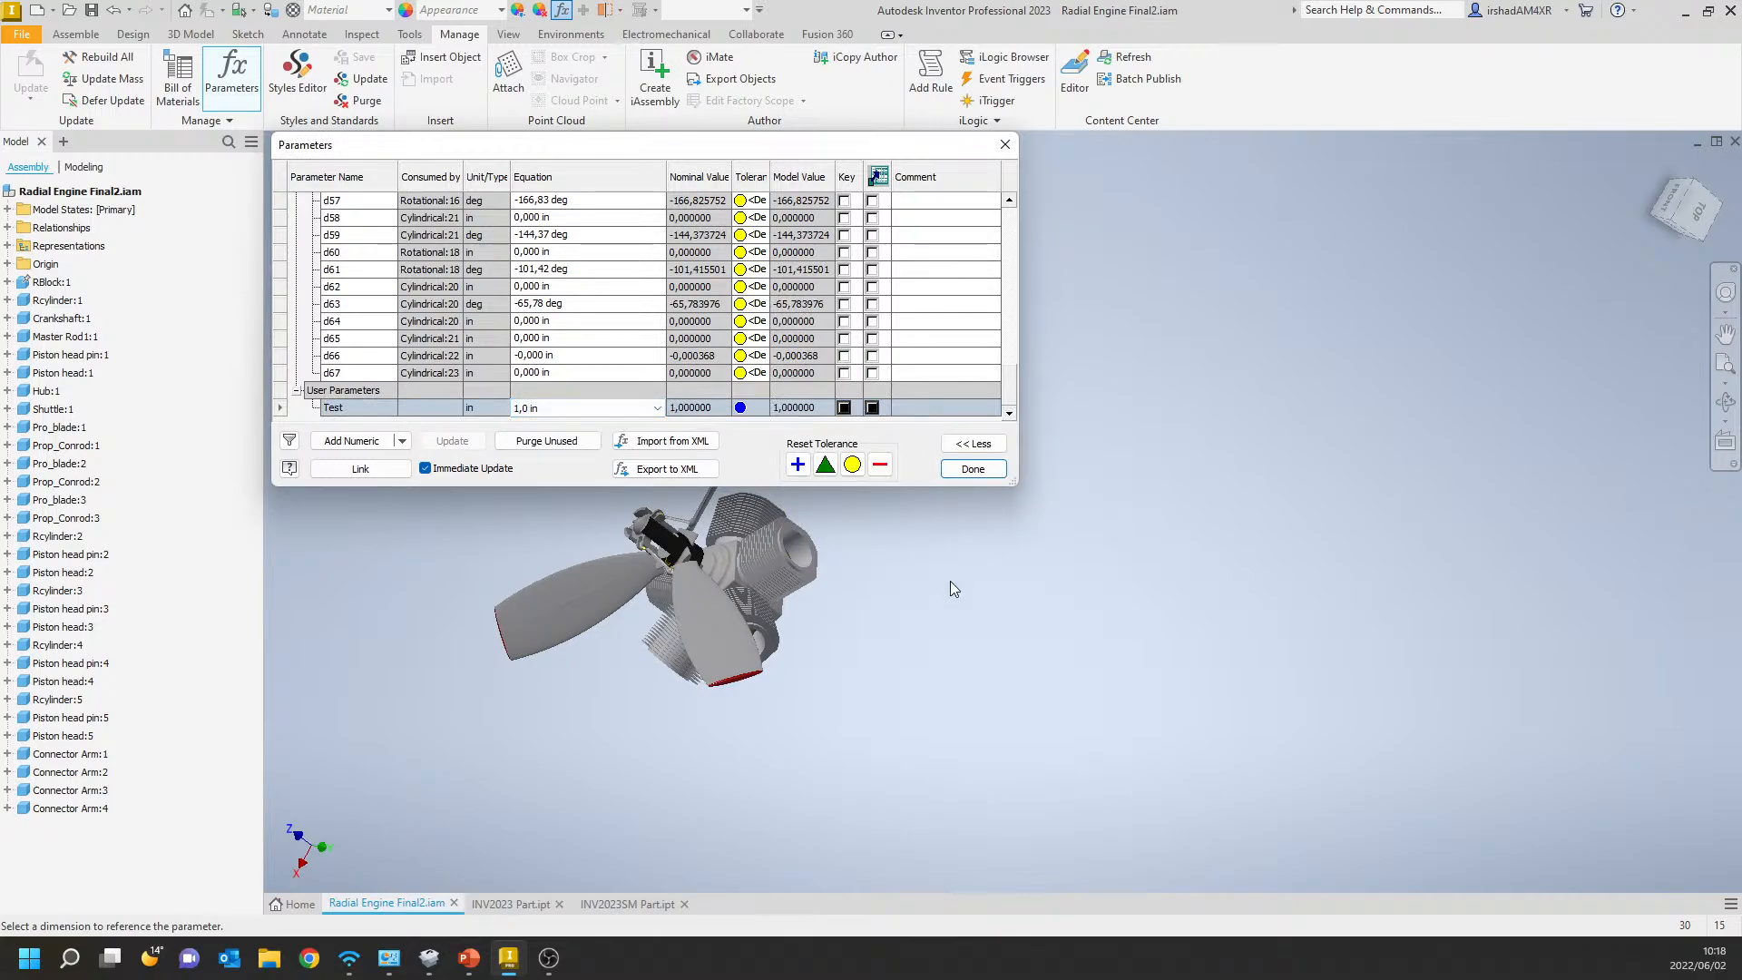
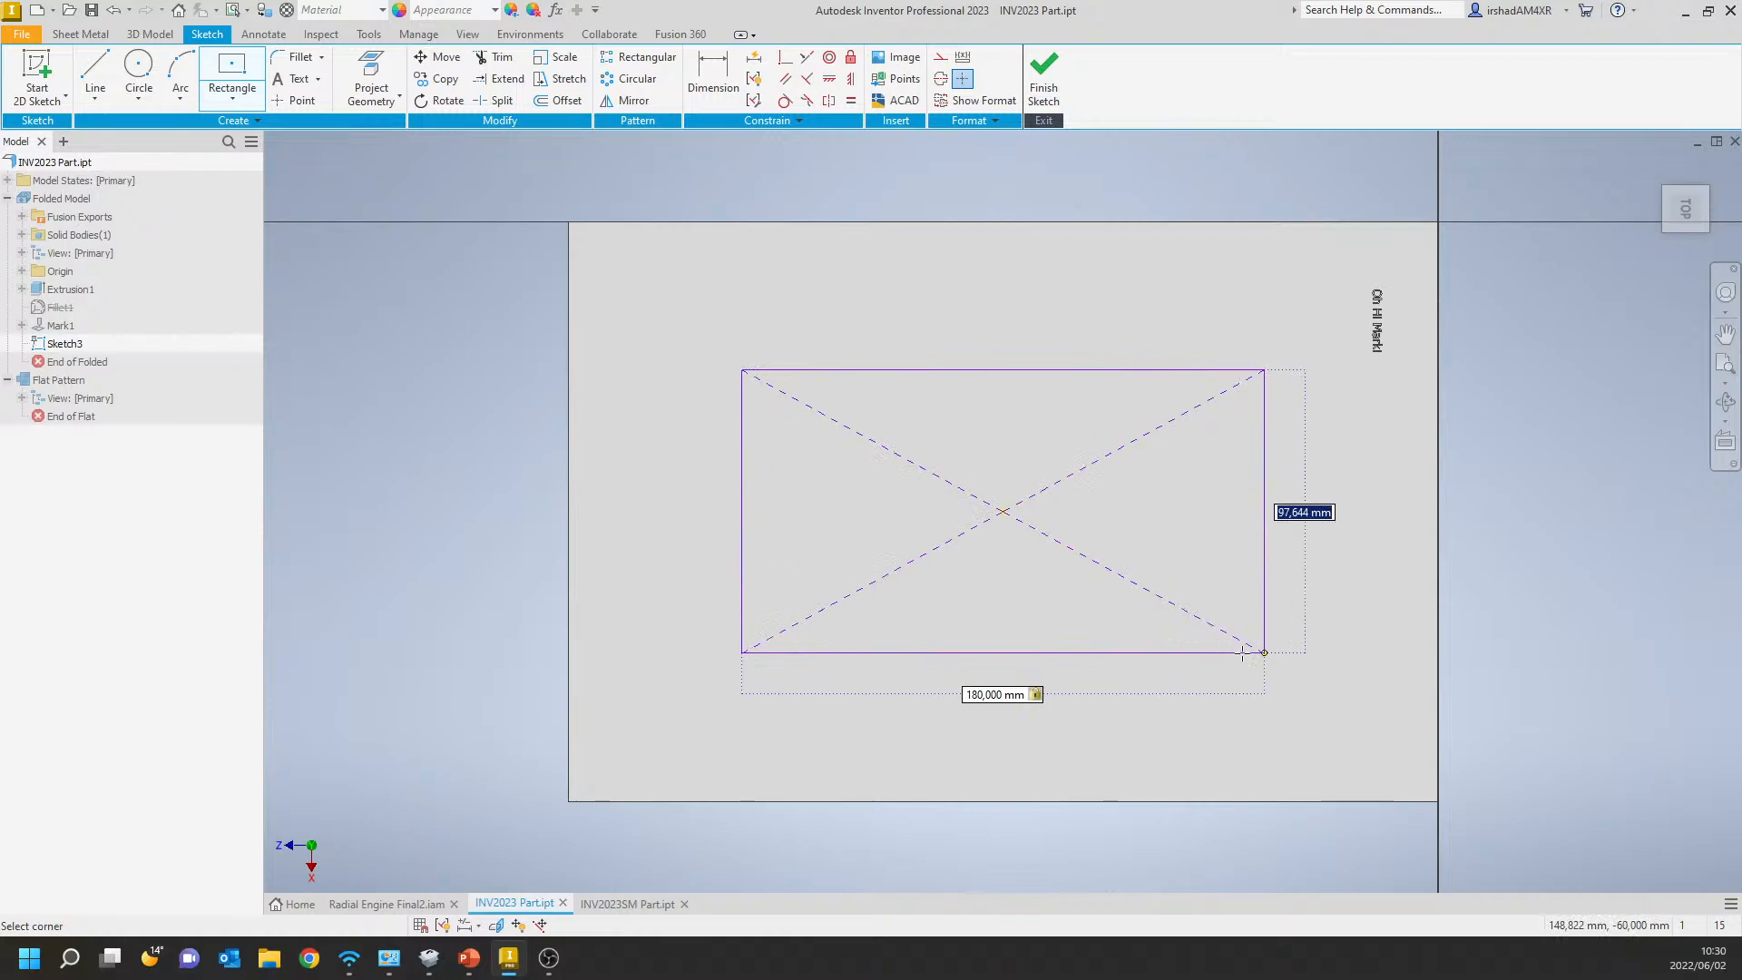
# Complete the centre rectangle on the plate's top face with a 100 mm height and finish the sketch.
pyautogui.write('100')
pyautogui.press('Return')
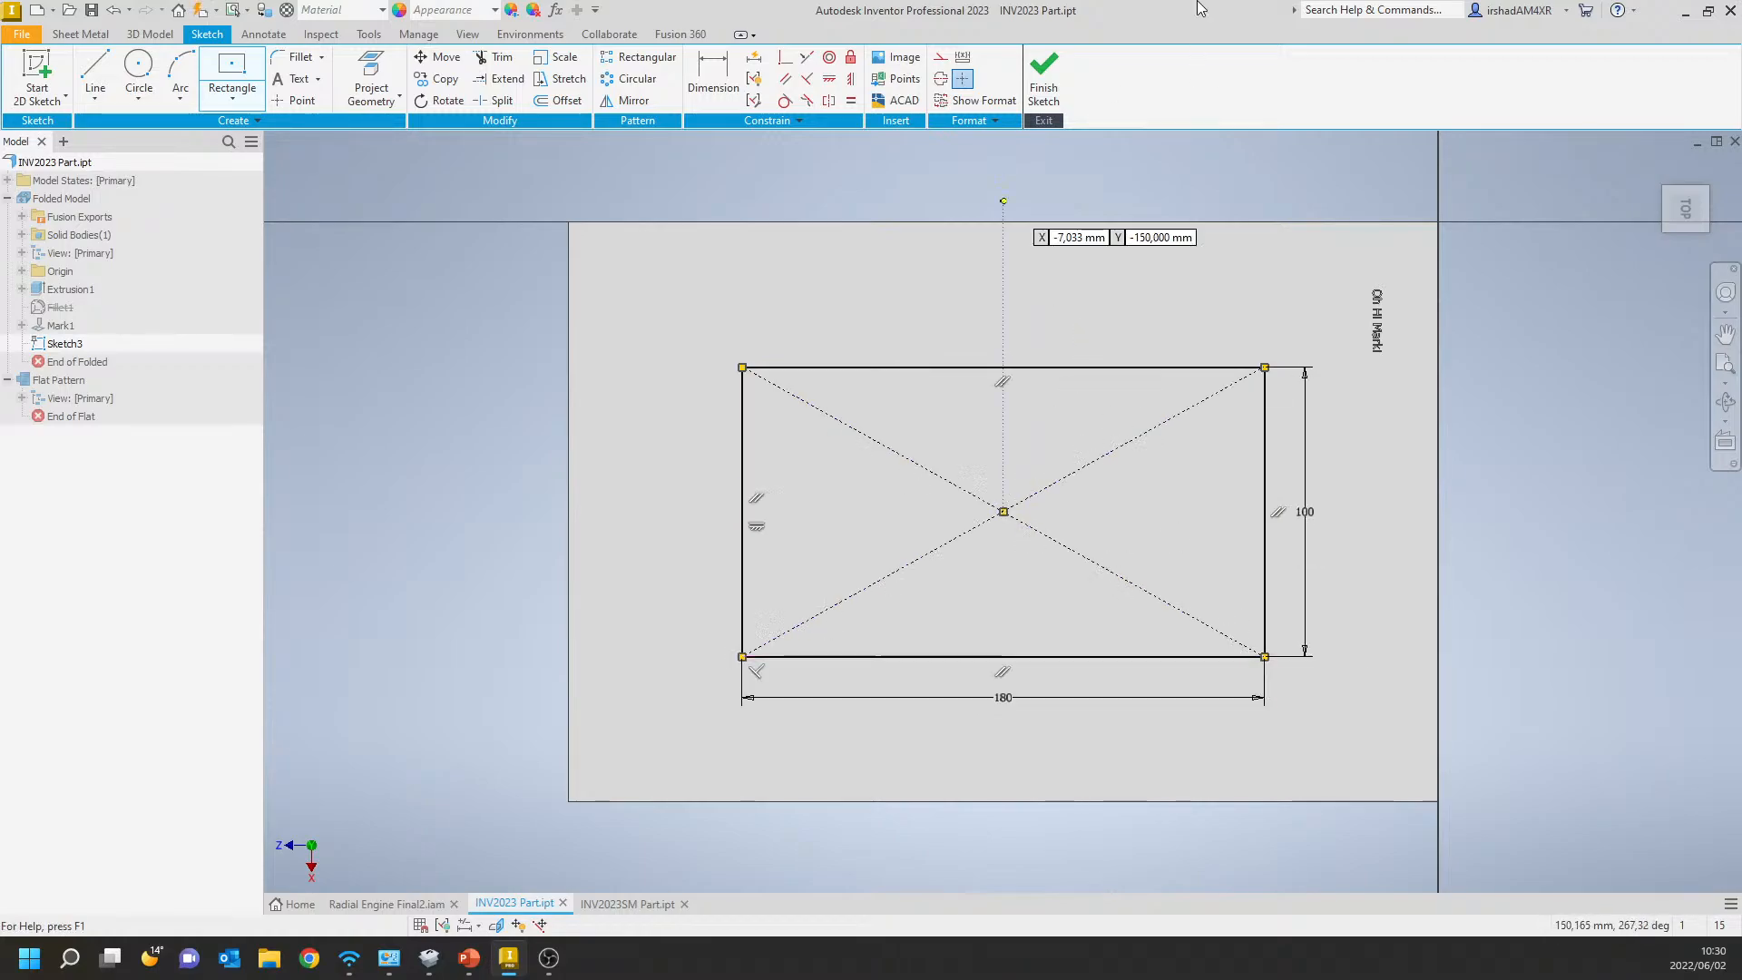
pyautogui.click(1044, 73)
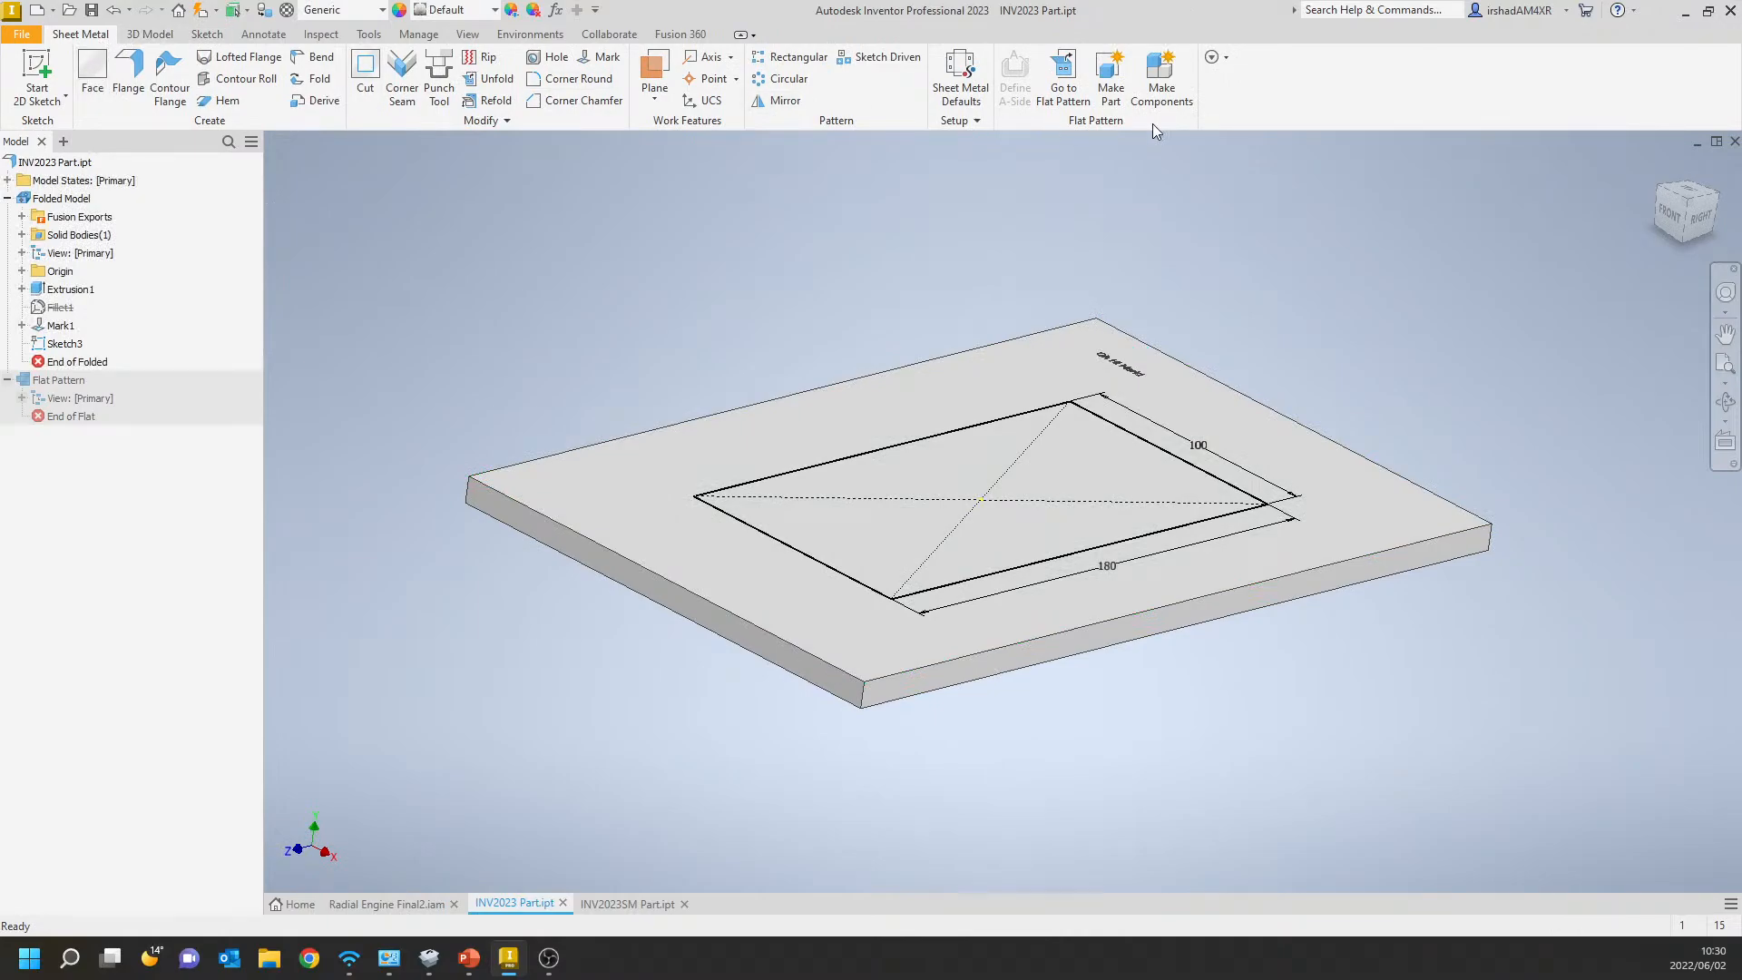
# Convert the sheet metal part to a standard part, accepting the deletion of its flat pattern.
pyautogui.click(150, 33)
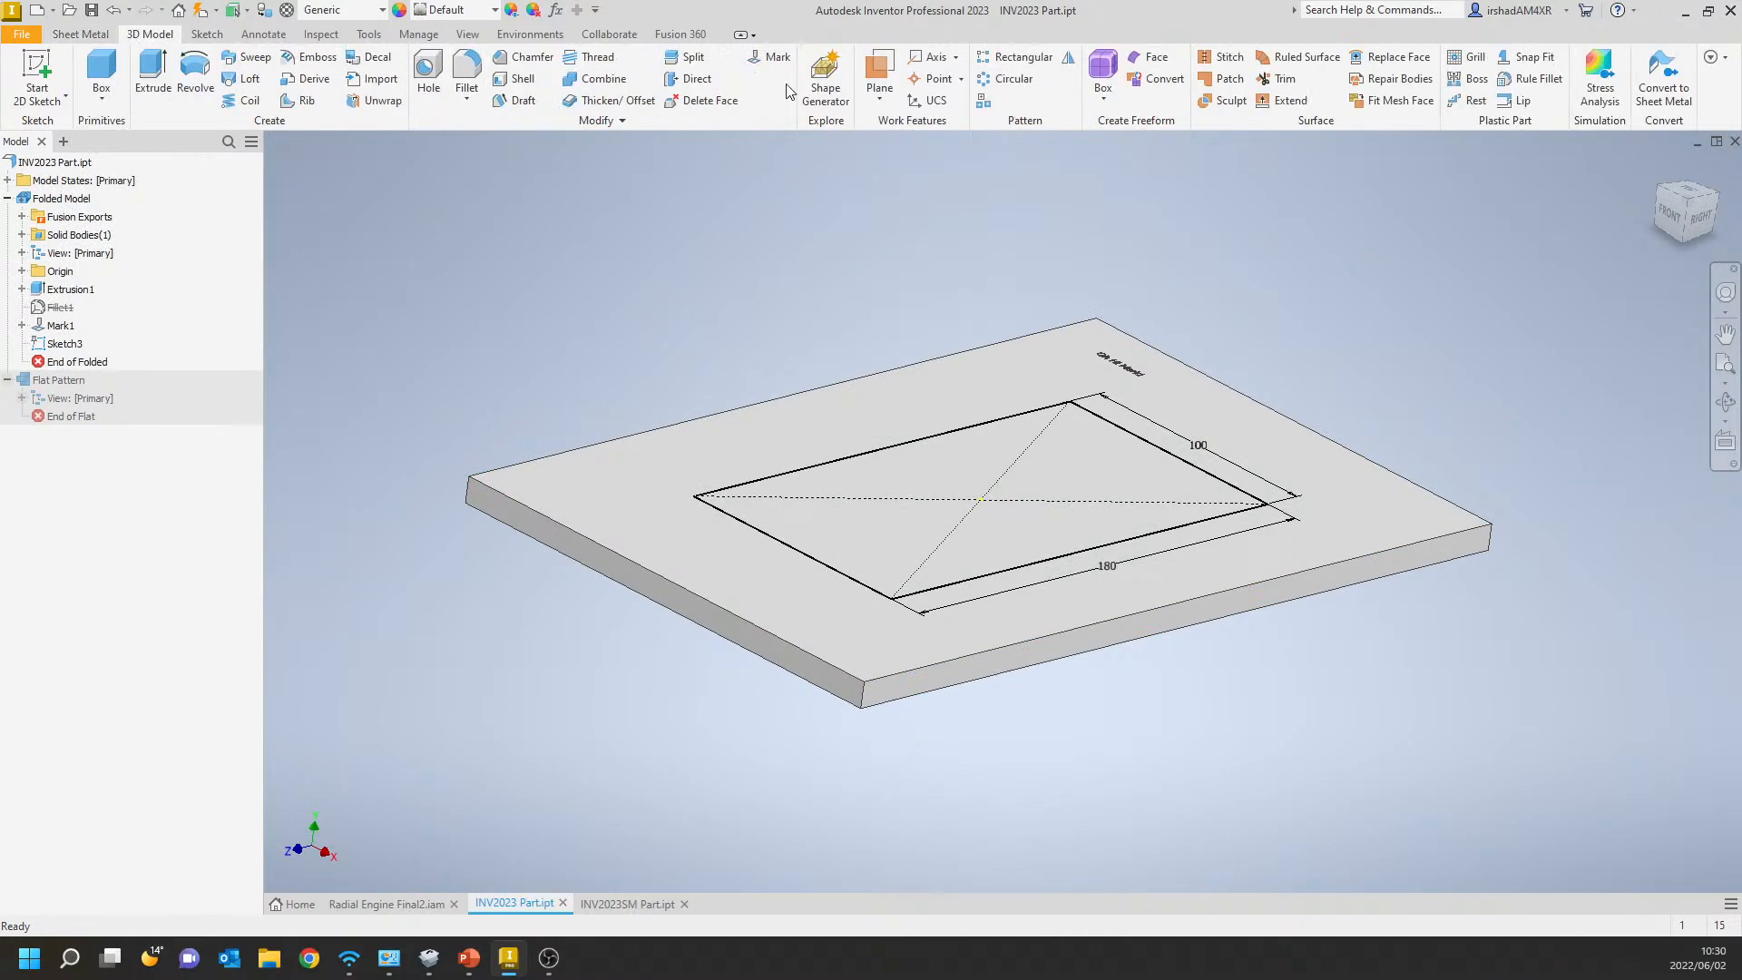
pyautogui.click(1639, 80)
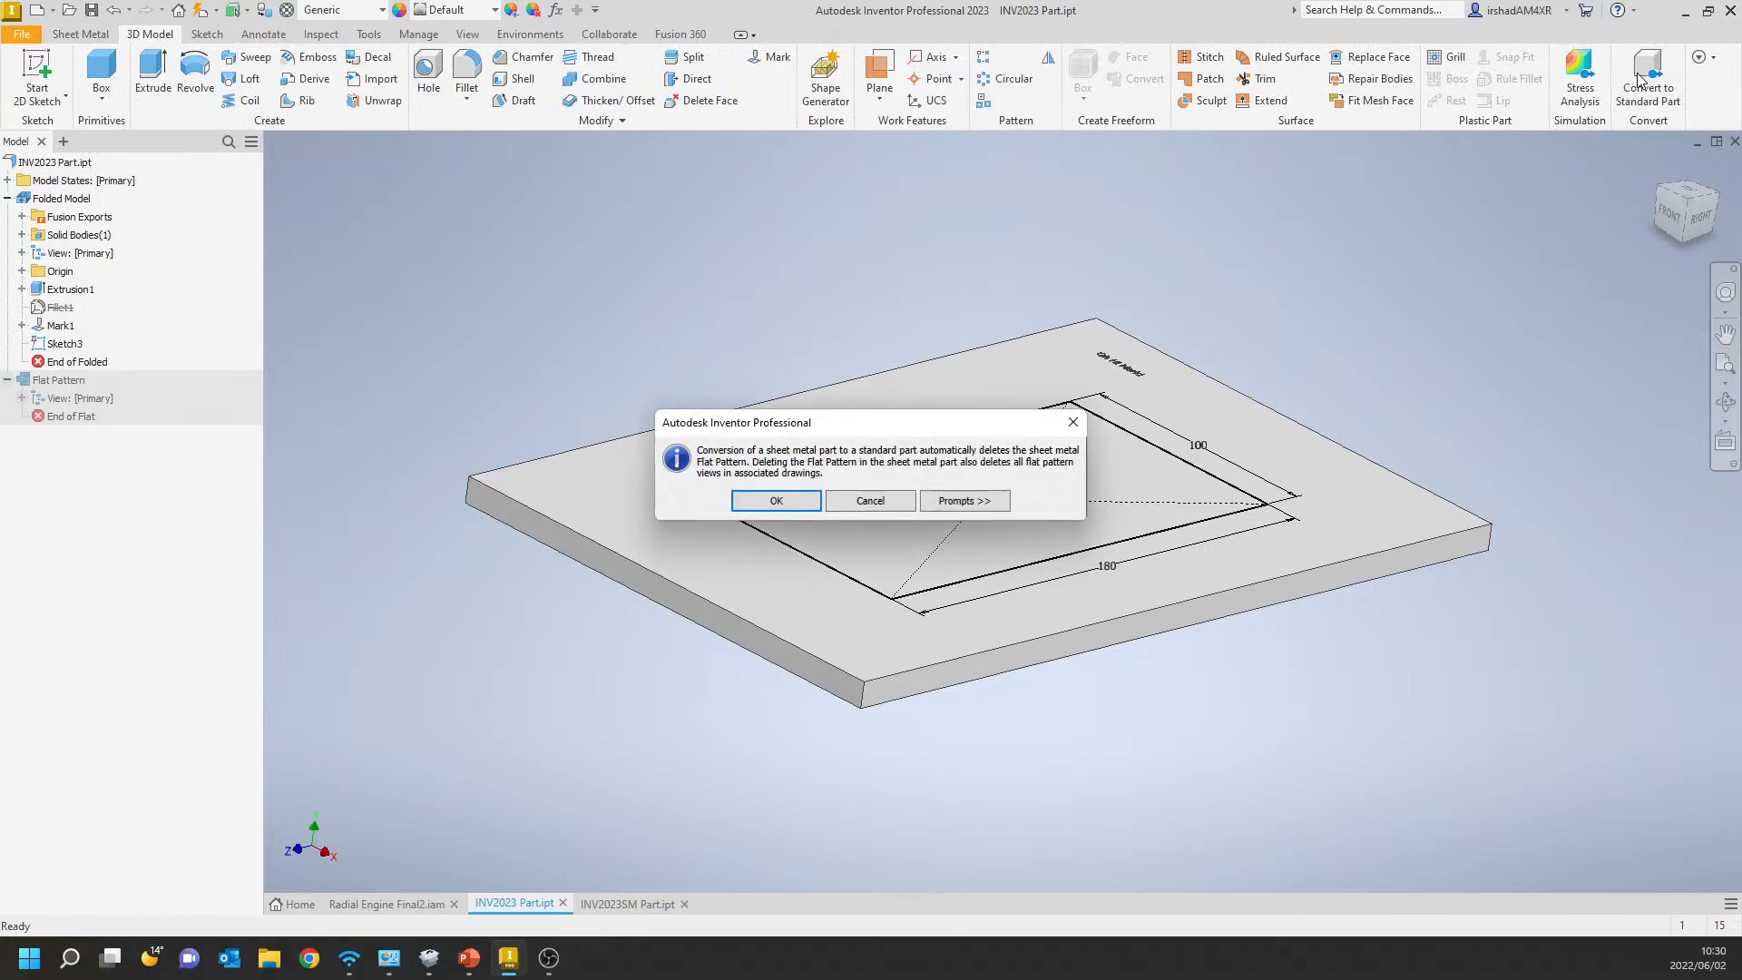
pyautogui.click(776, 501)
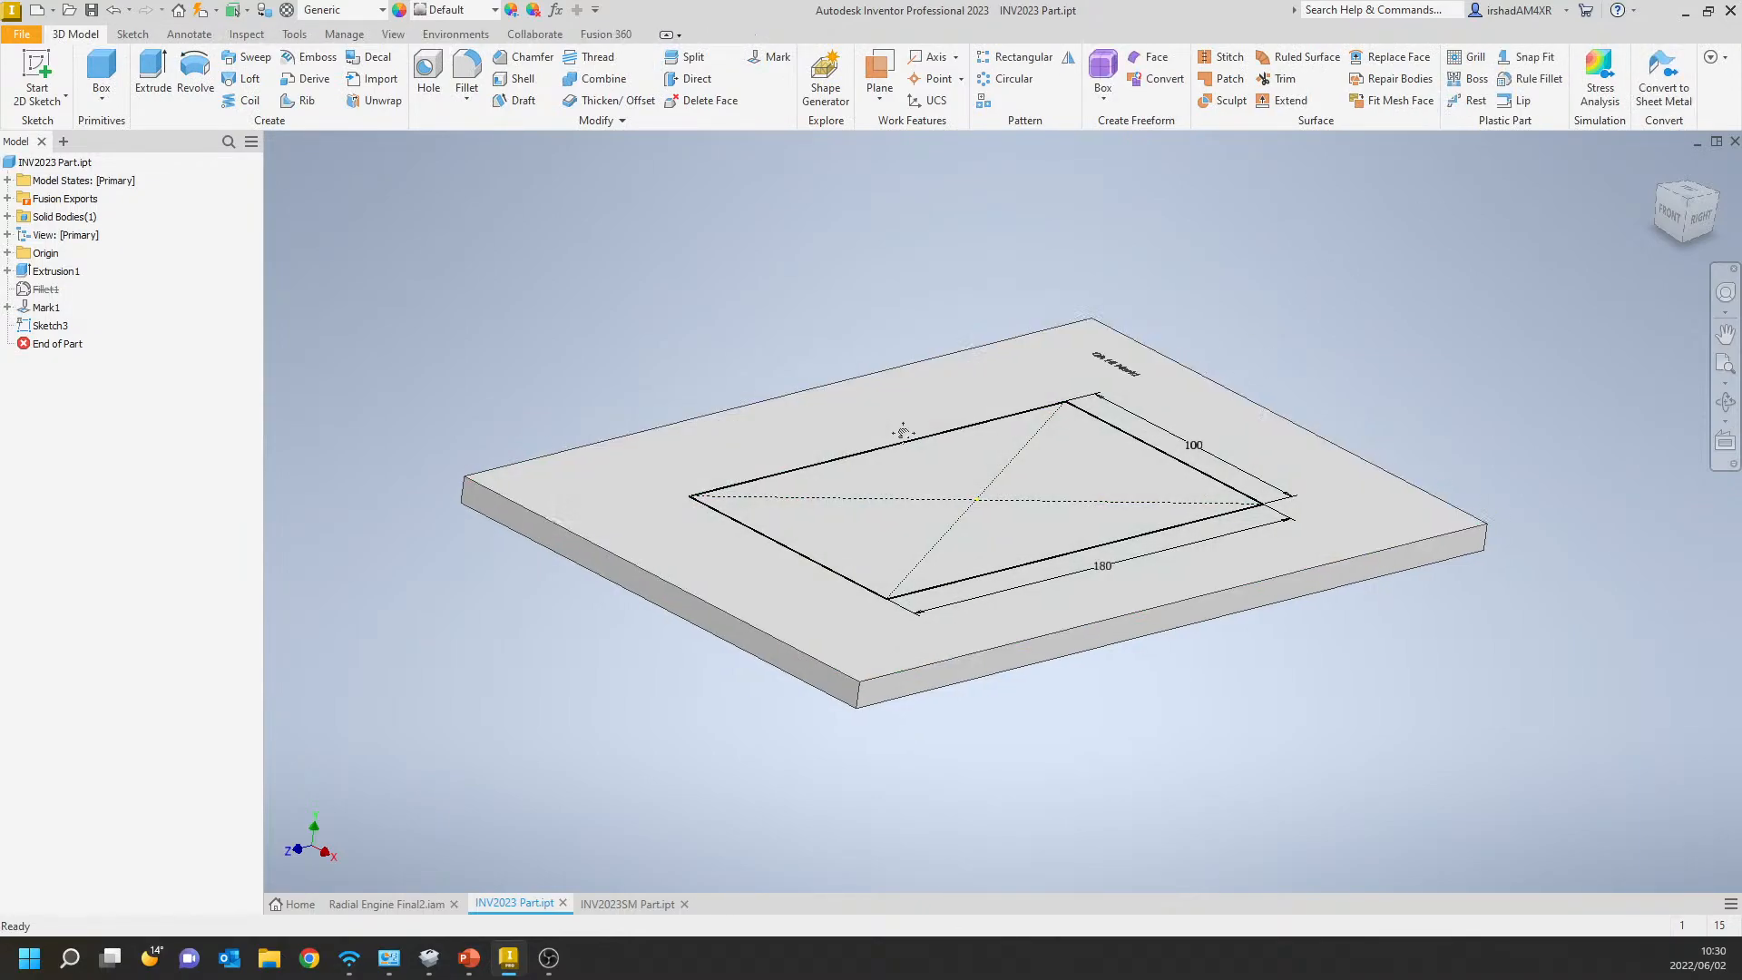
# Extrude the rectangle on the plate's top face upward by 50 mm as a joined block.
pyautogui.click(152, 74)
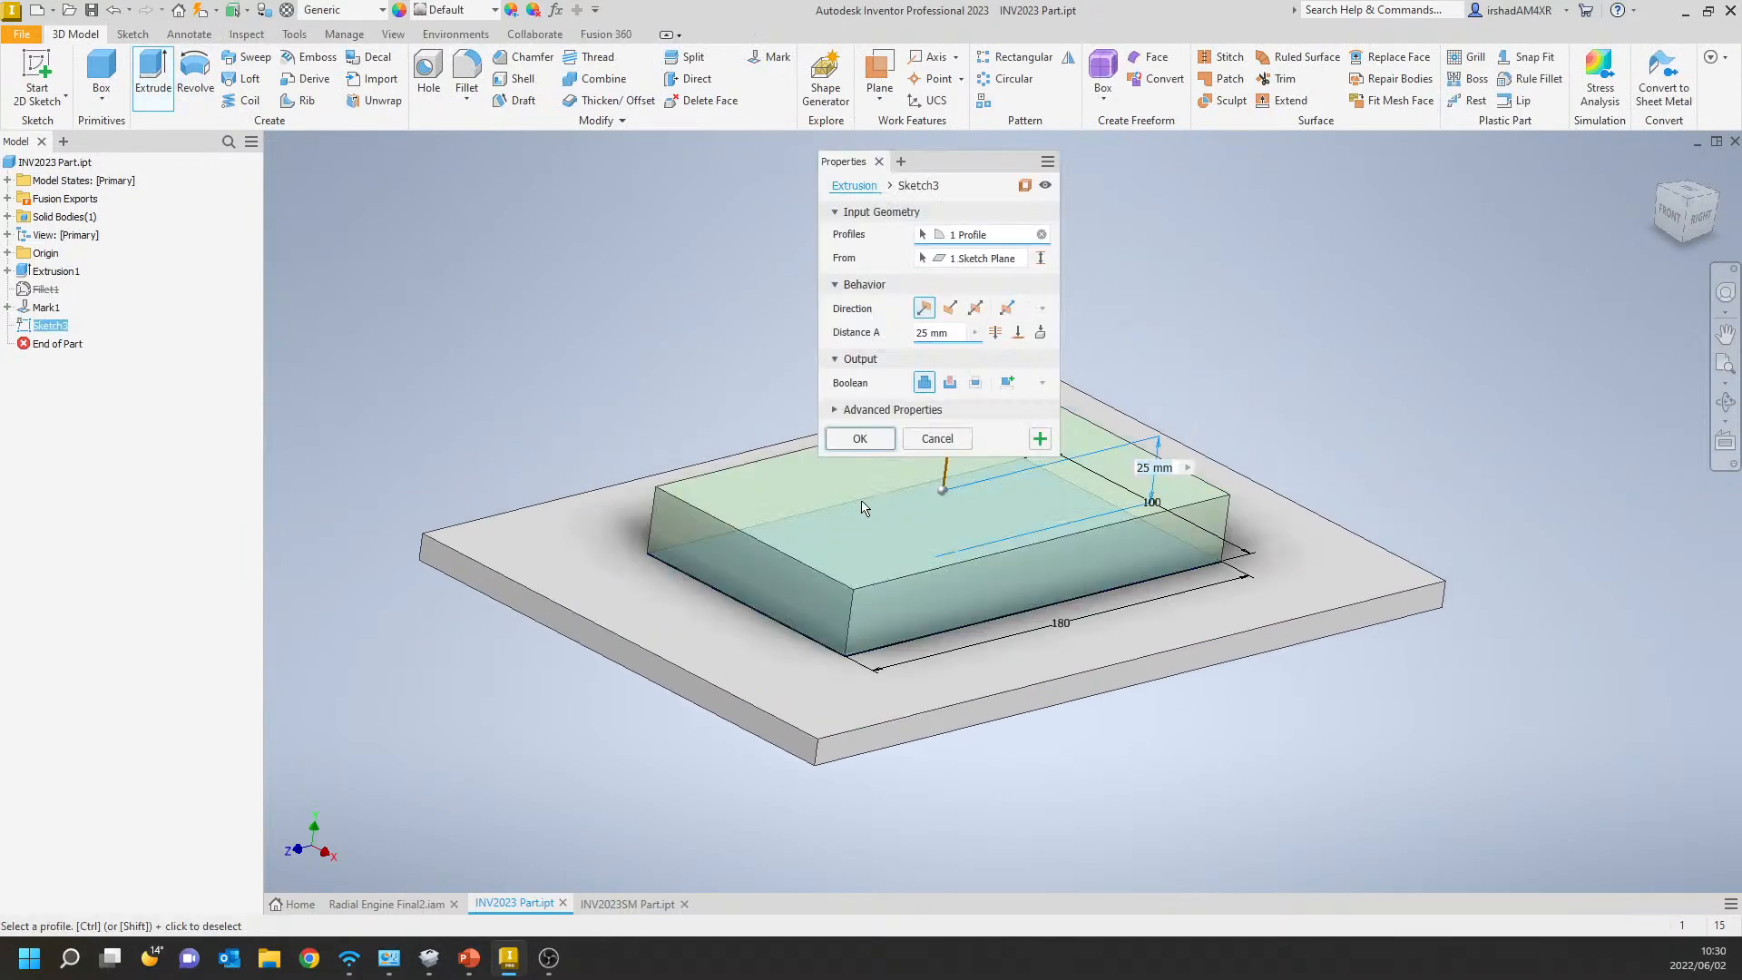
pyautogui.moveTo(1054, 551); pyautogui.dragTo(989, 626, button='middle')
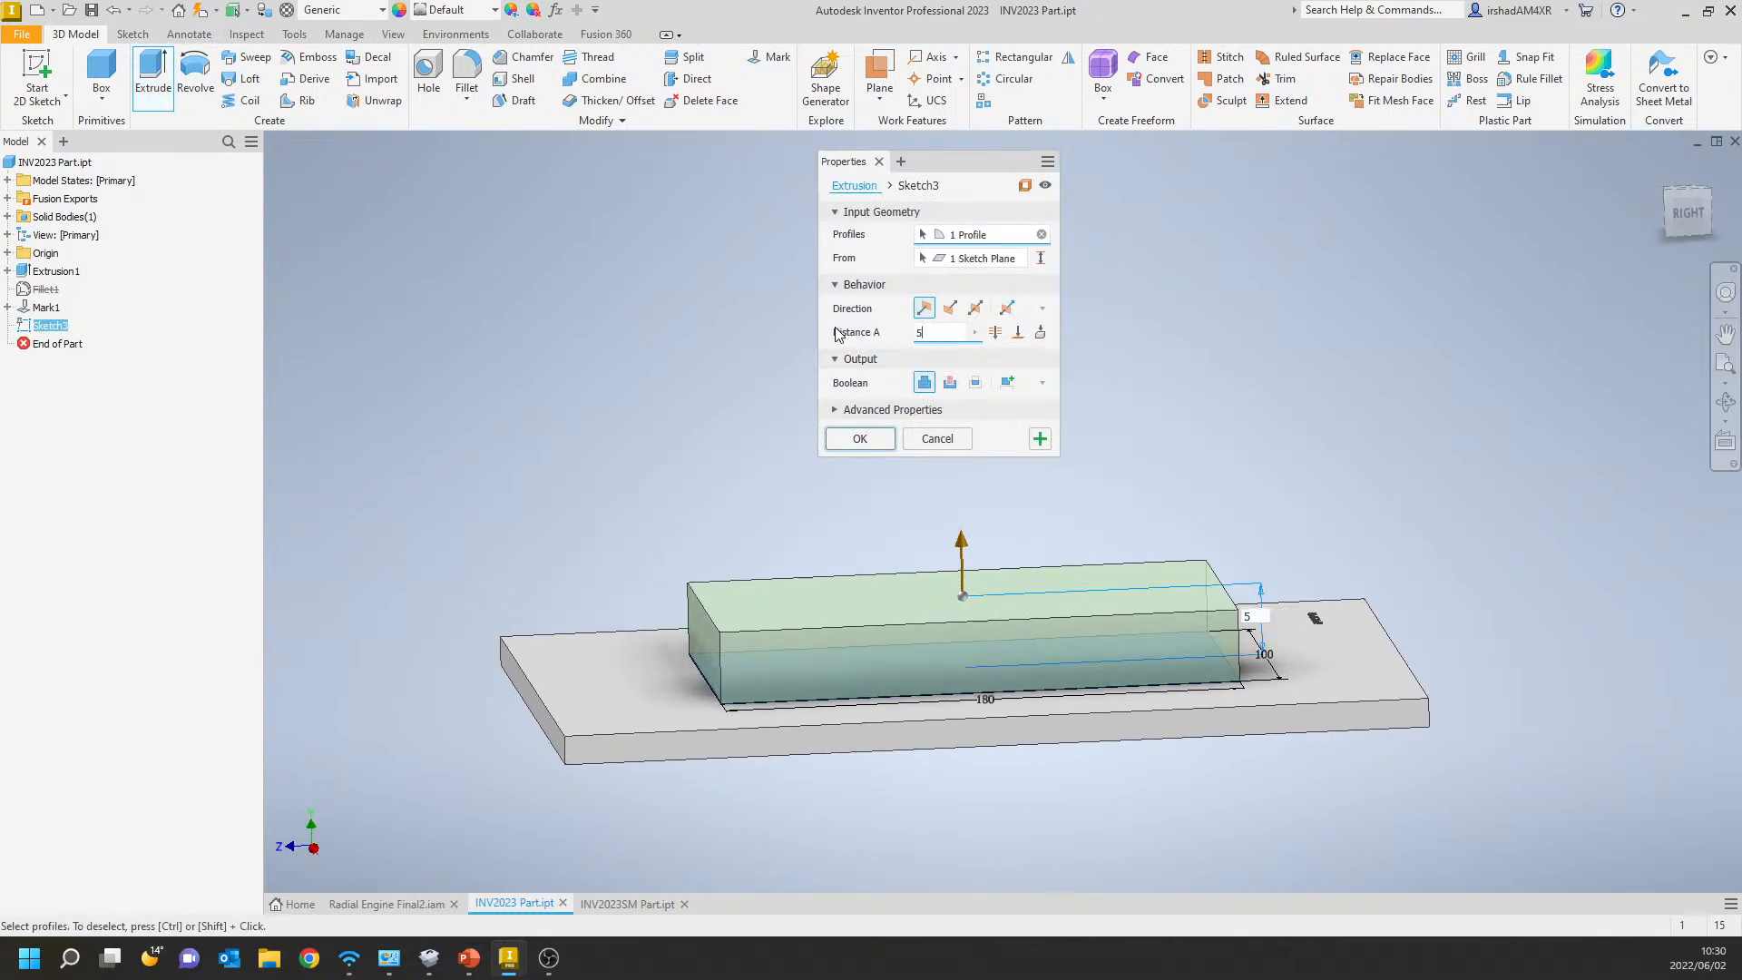
pyautogui.click(864, 438)
pyautogui.moveTo(874, 439)
pyautogui.keyDown('shift'); pyautogui.mouseDown(button='middle')
pyautogui.moveTo(852, 439)
pyautogui.moveTo(849, 391)
pyautogui.mouseUp(button='middle'); pyautogui.keyUp('shift')
pyautogui.press('F6')
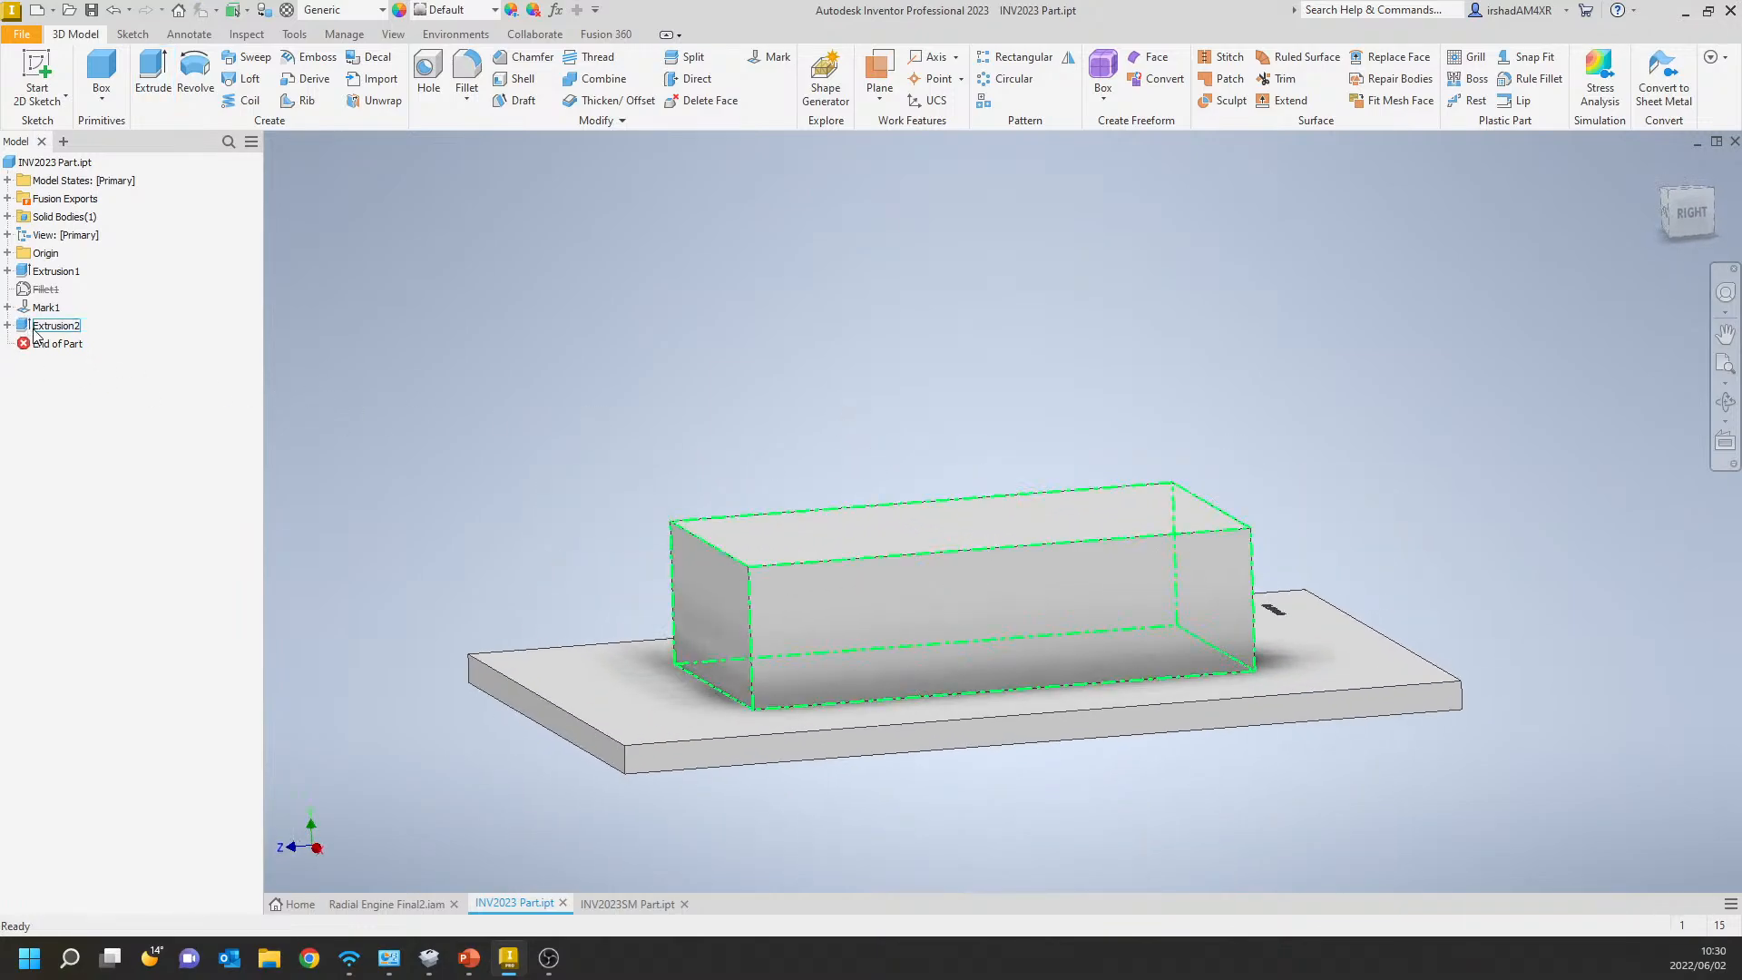
# Create a sketch on the plate's underside containing the projected outline of the block above, and finish it.
pyautogui.click(49, 326)
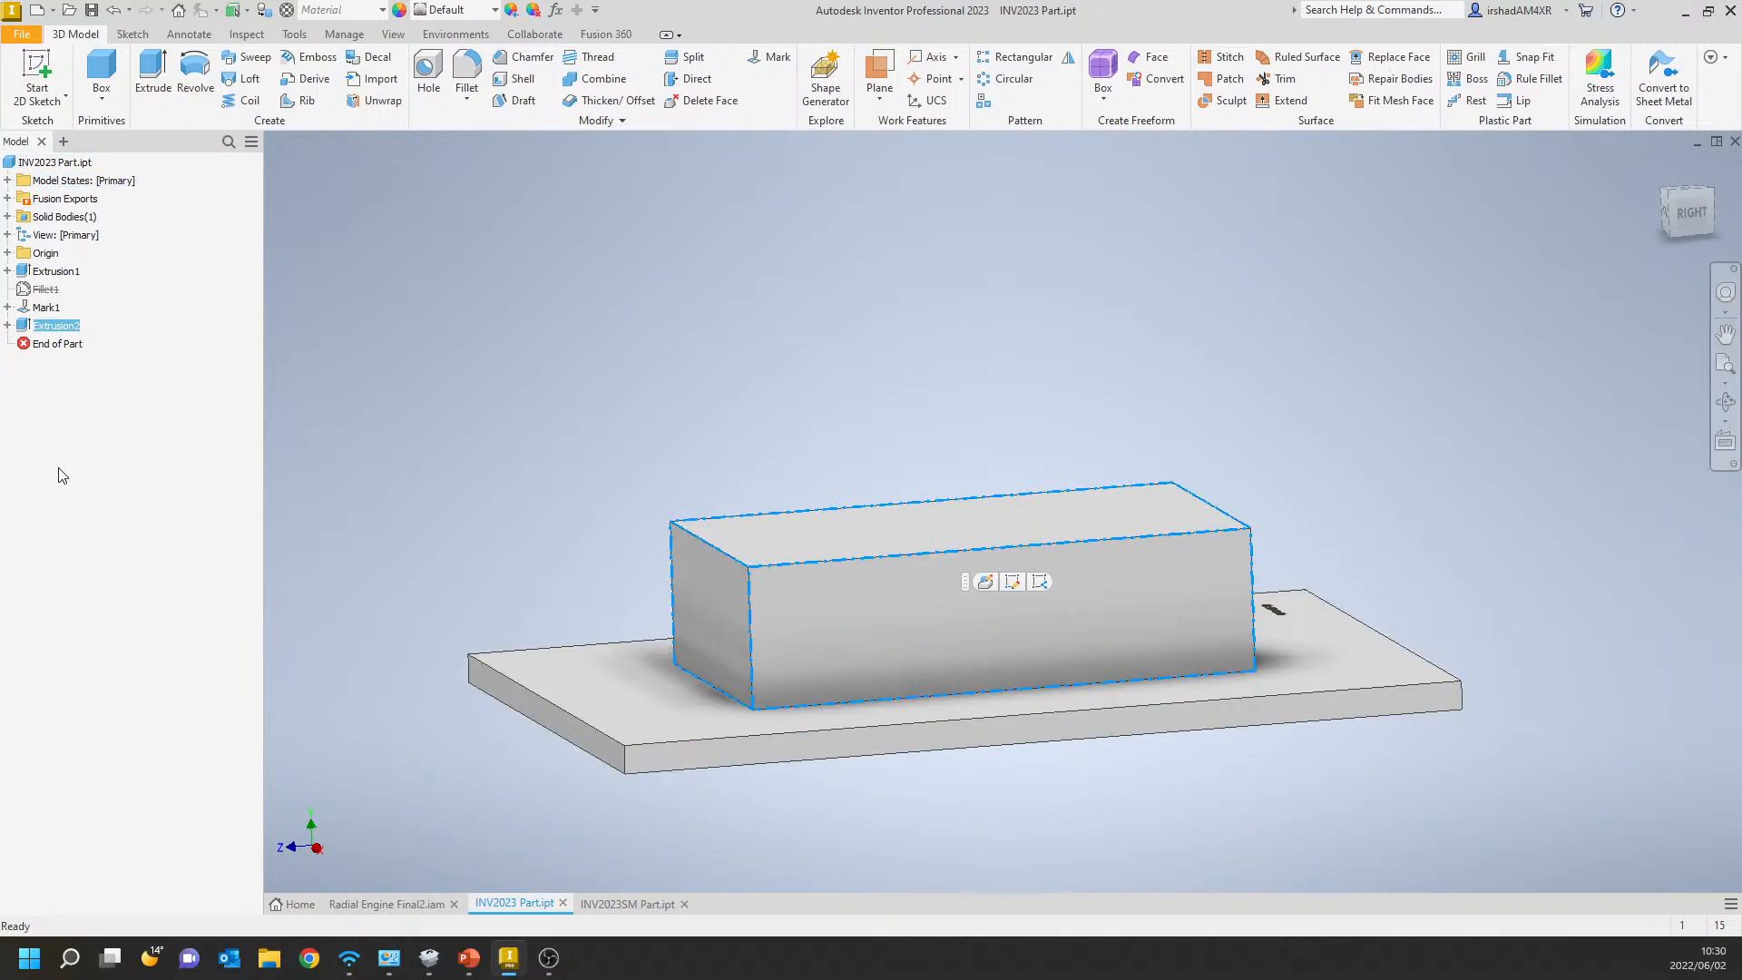
pyautogui.click(37, 72)
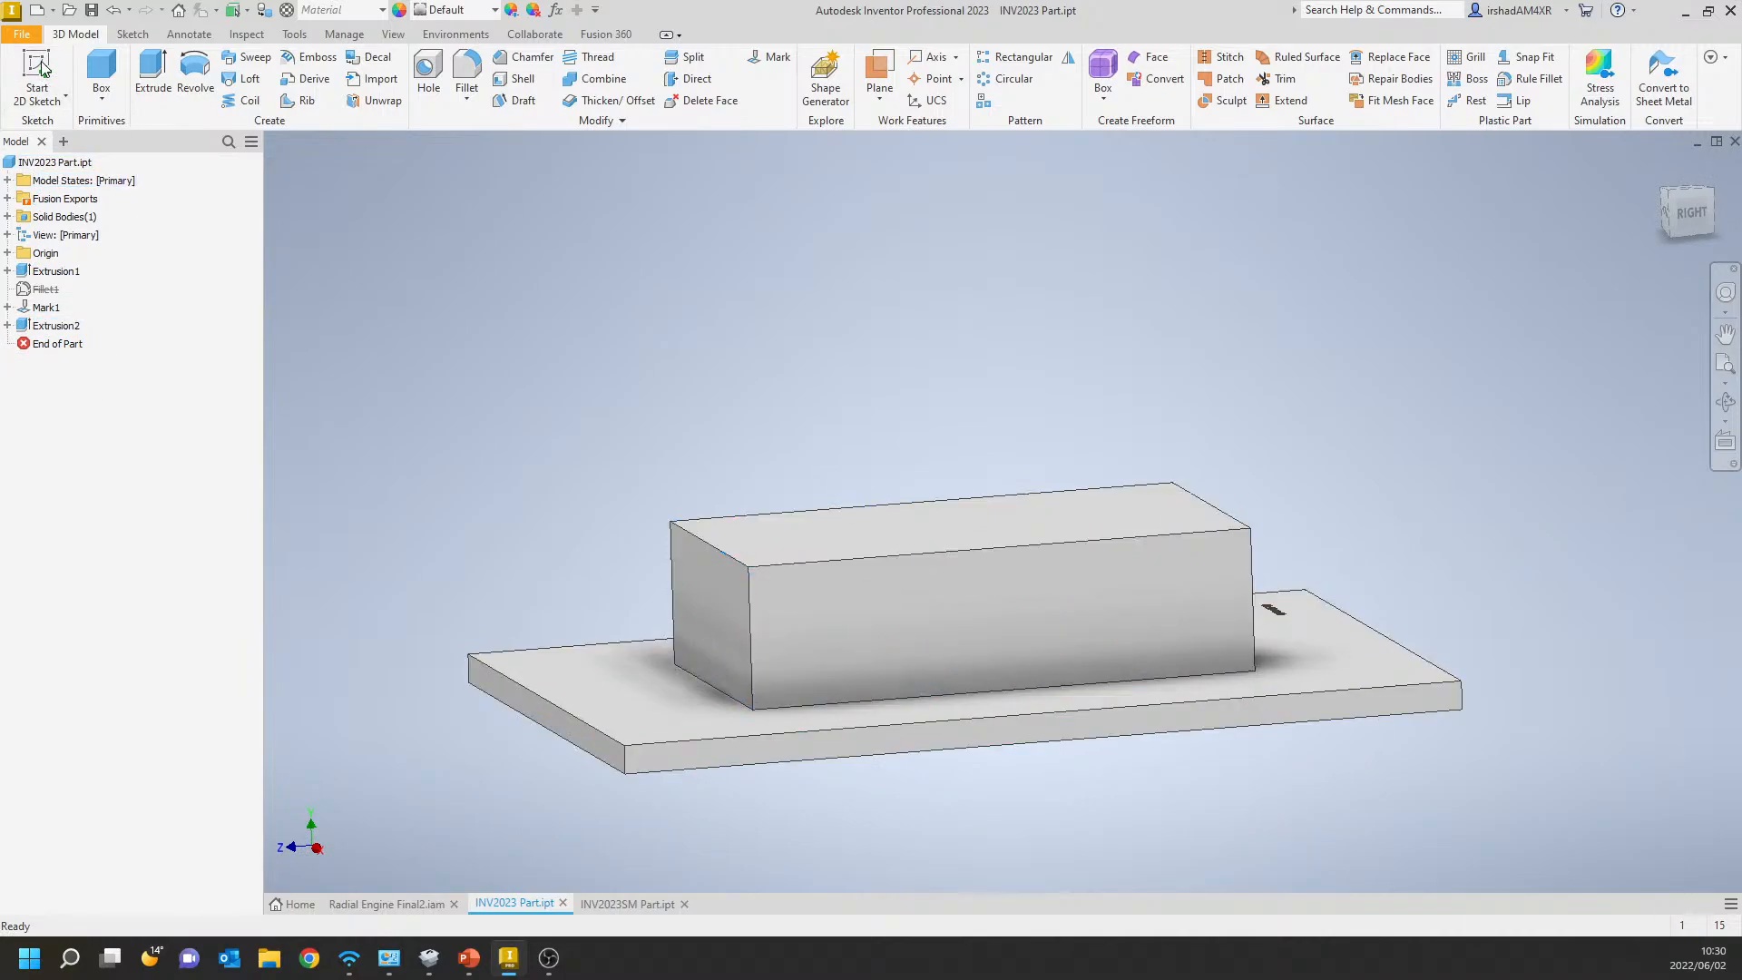
pyautogui.keyDown('shift'); pyautogui.moveTo(641, 475); pyautogui.dragTo(634, 388, button='middle'); pyautogui.keyUp('shift')
pyautogui.click(786, 412)
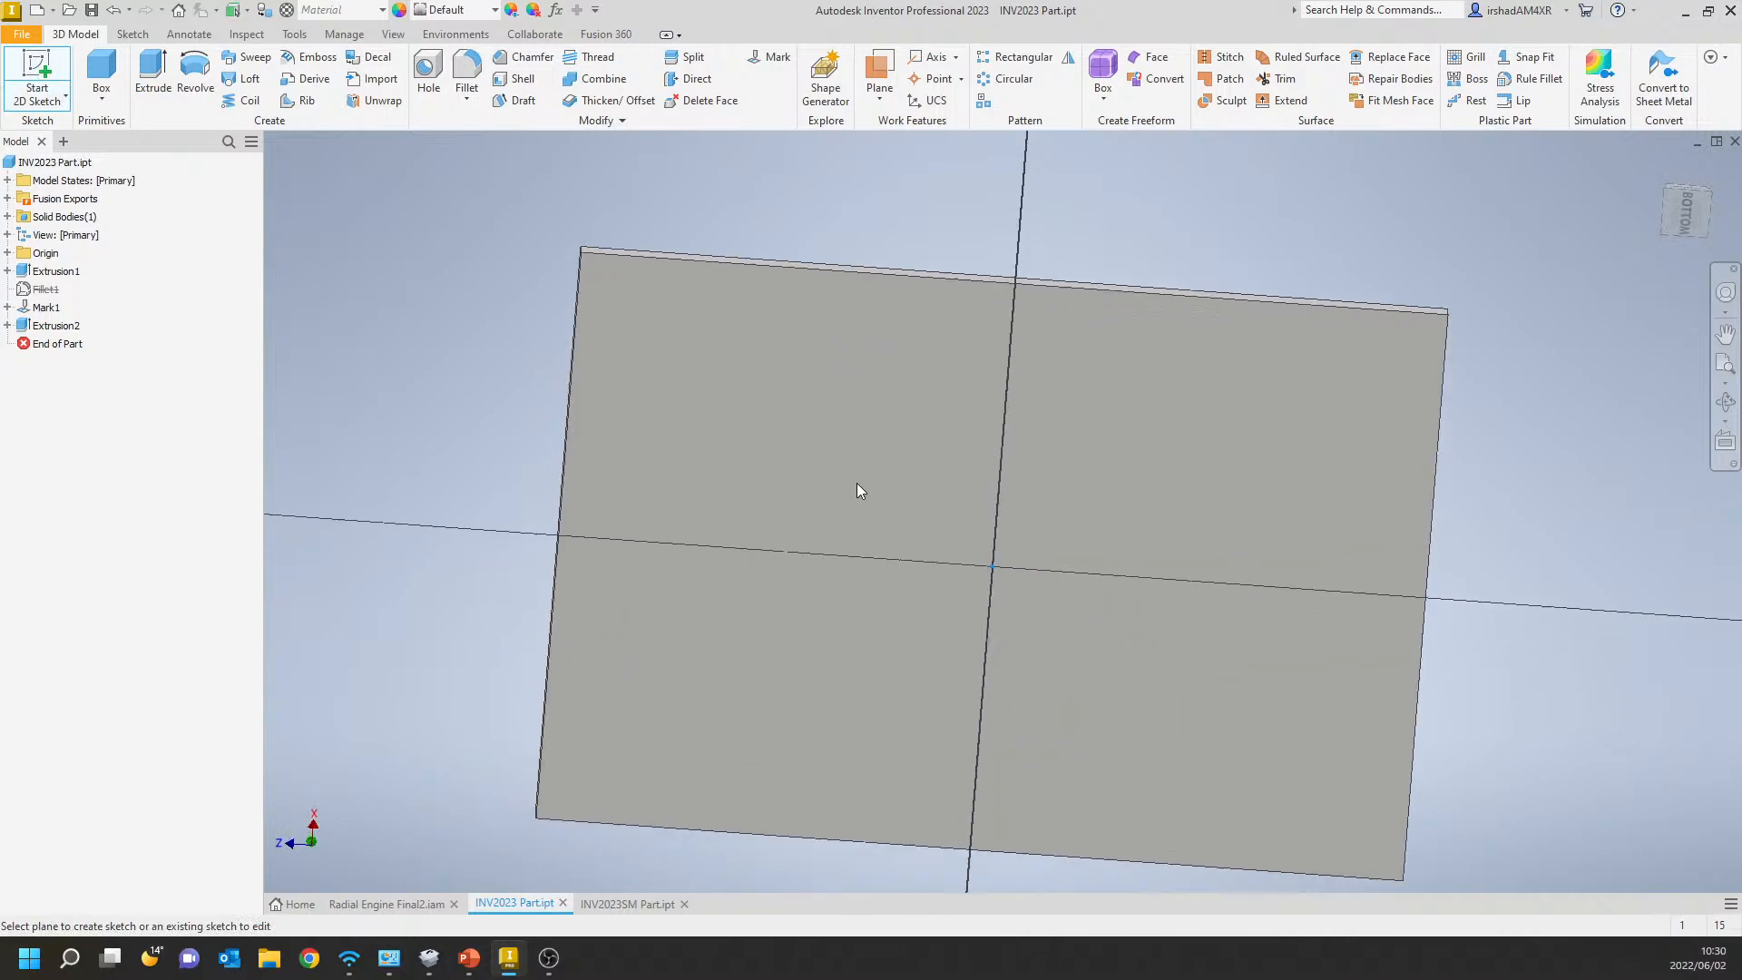
pyautogui.click(373, 74)
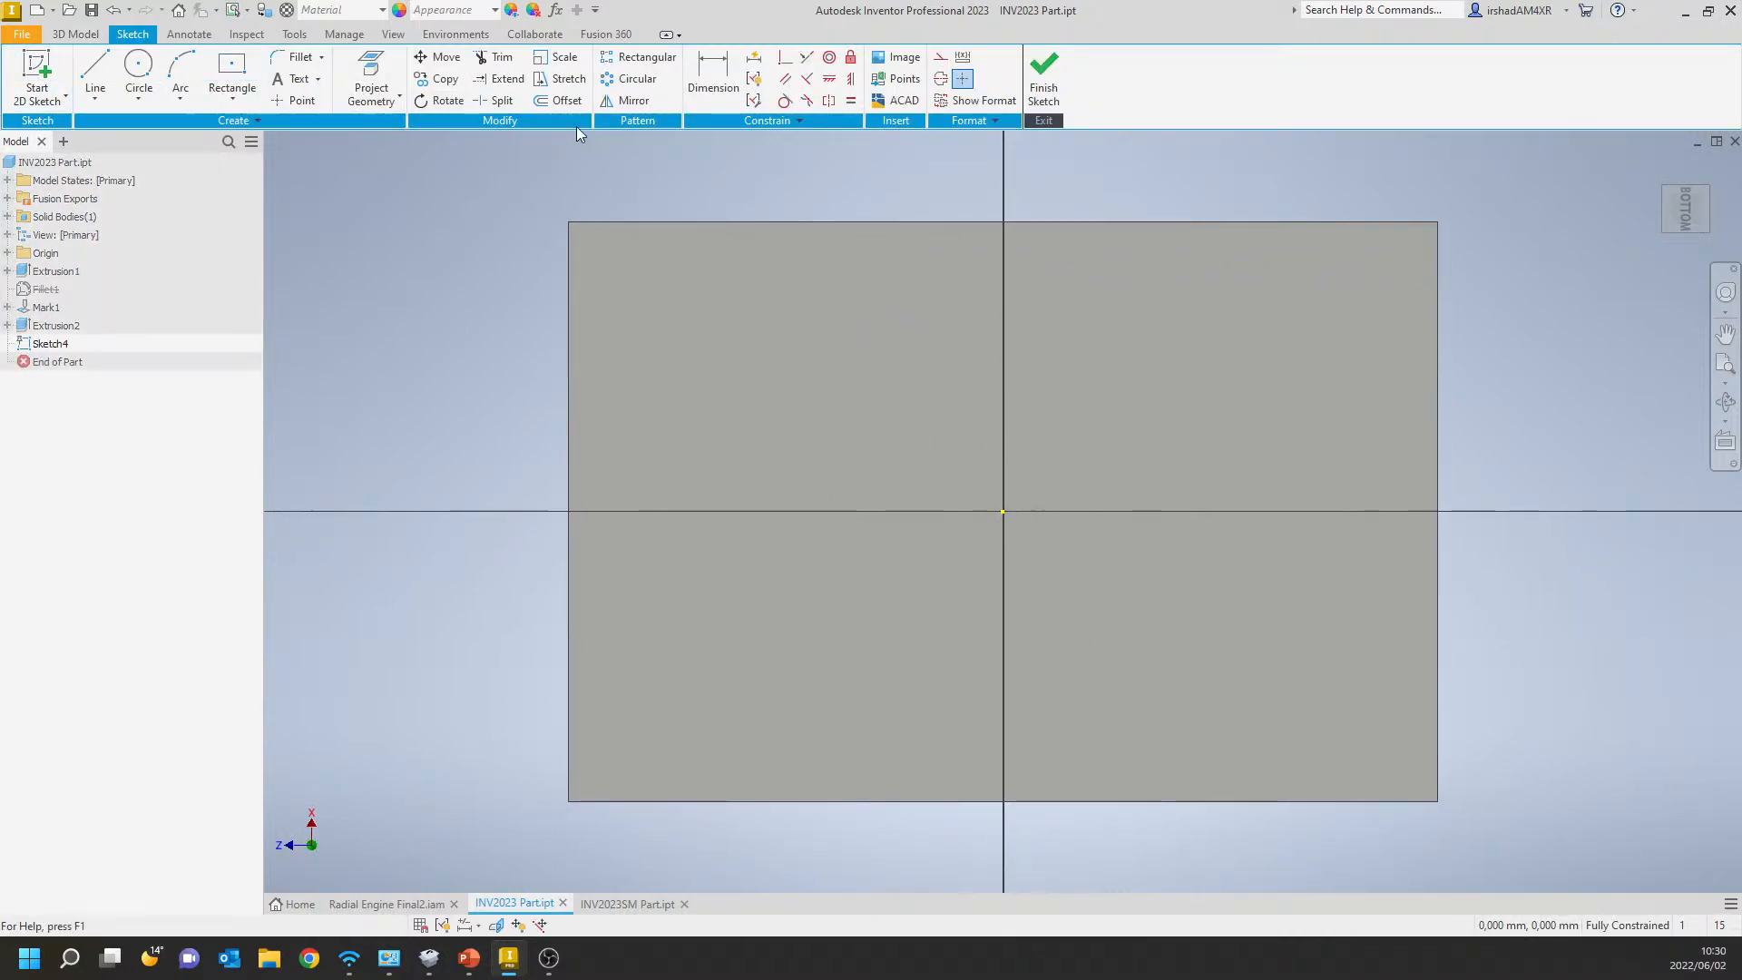
pyautogui.keyDown('shift'); pyautogui.moveTo(851, 284); pyautogui.dragTo(880, 400, button='middle'); pyautogui.keyUp('shift')
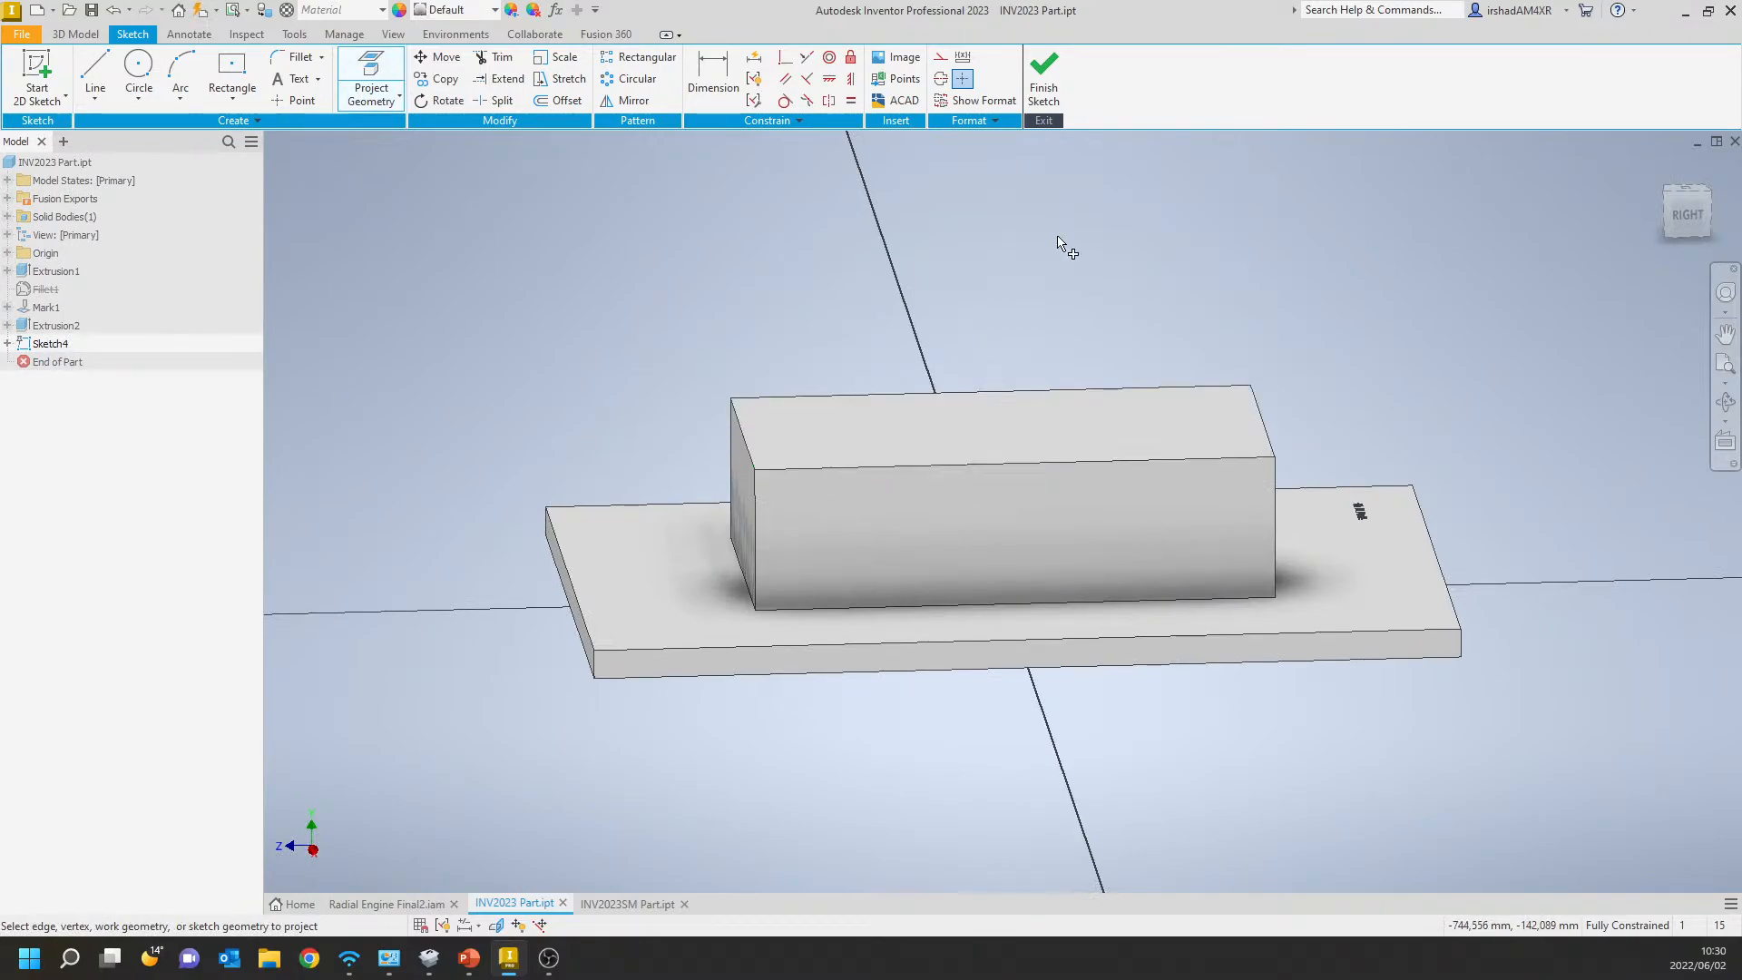
pyautogui.click(1043, 74)
pyautogui.moveTo(866, 570)
pyautogui.keyDown('shift'); pyautogui.mouseDown(button='middle')
pyautogui.moveTo(880, 447)
pyautogui.moveTo(910, 432)
pyautogui.moveTo(914, 487)
pyautogui.moveTo(952, 459)
pyautogui.moveTo(902, 466)
pyautogui.mouseUp(button='middle'); pyautogui.keyUp('shift')
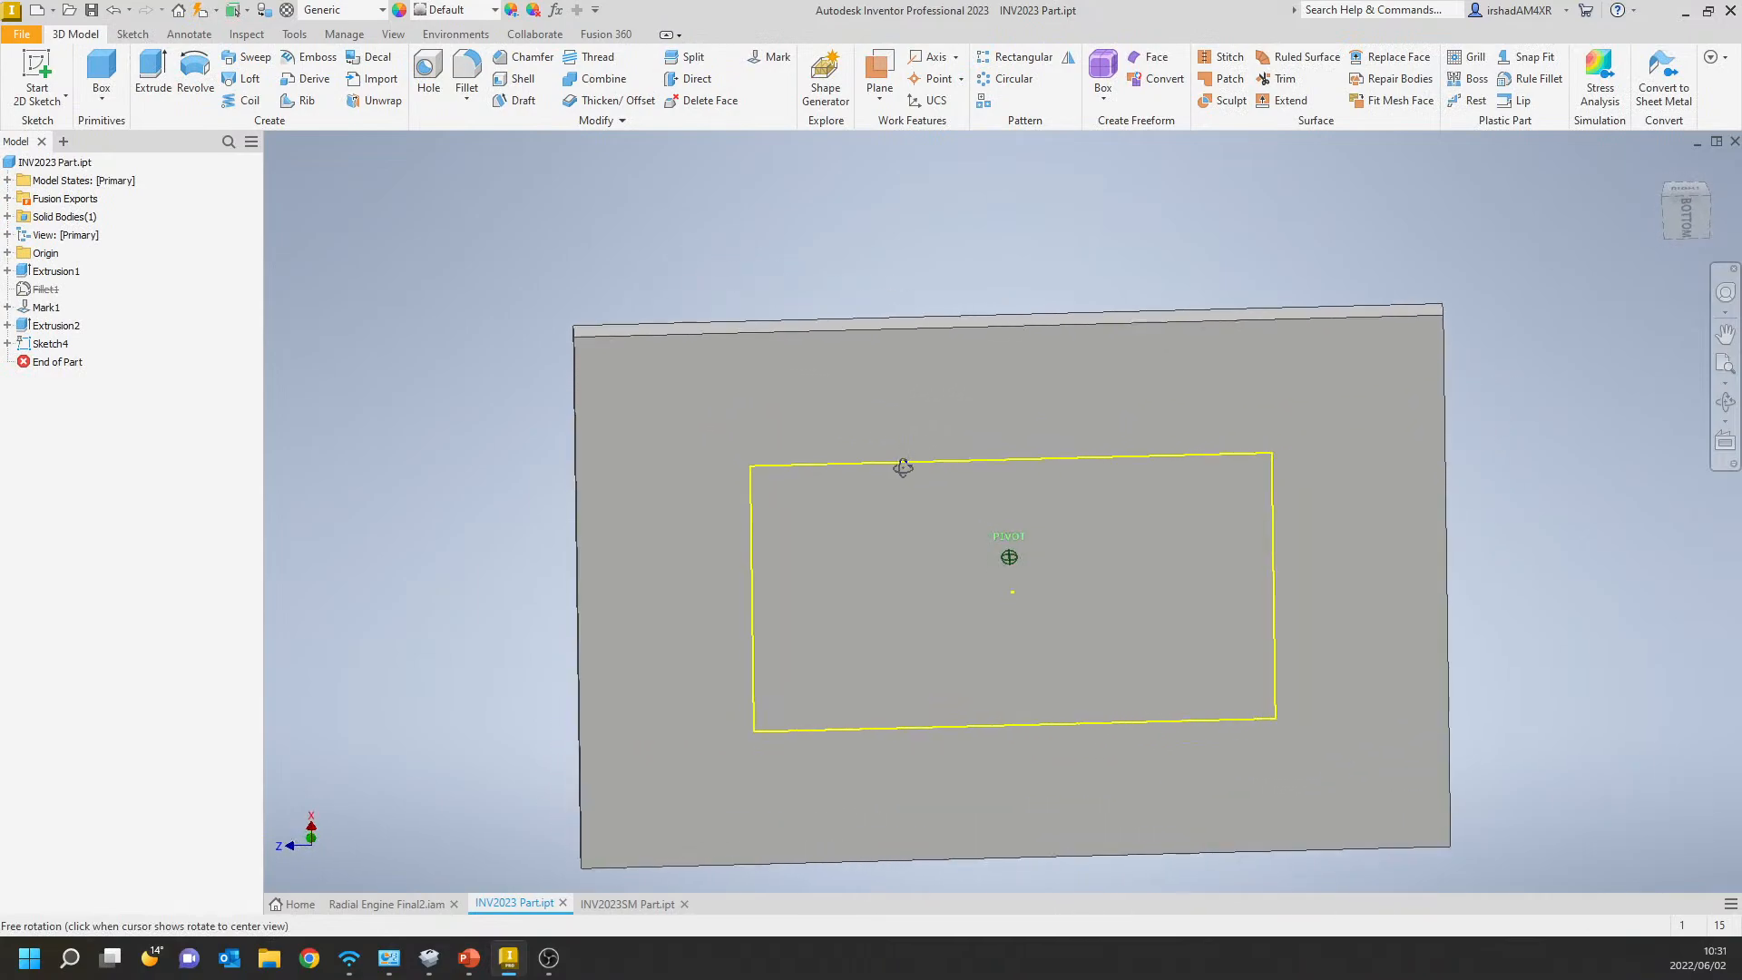
pyautogui.click(145, 70)
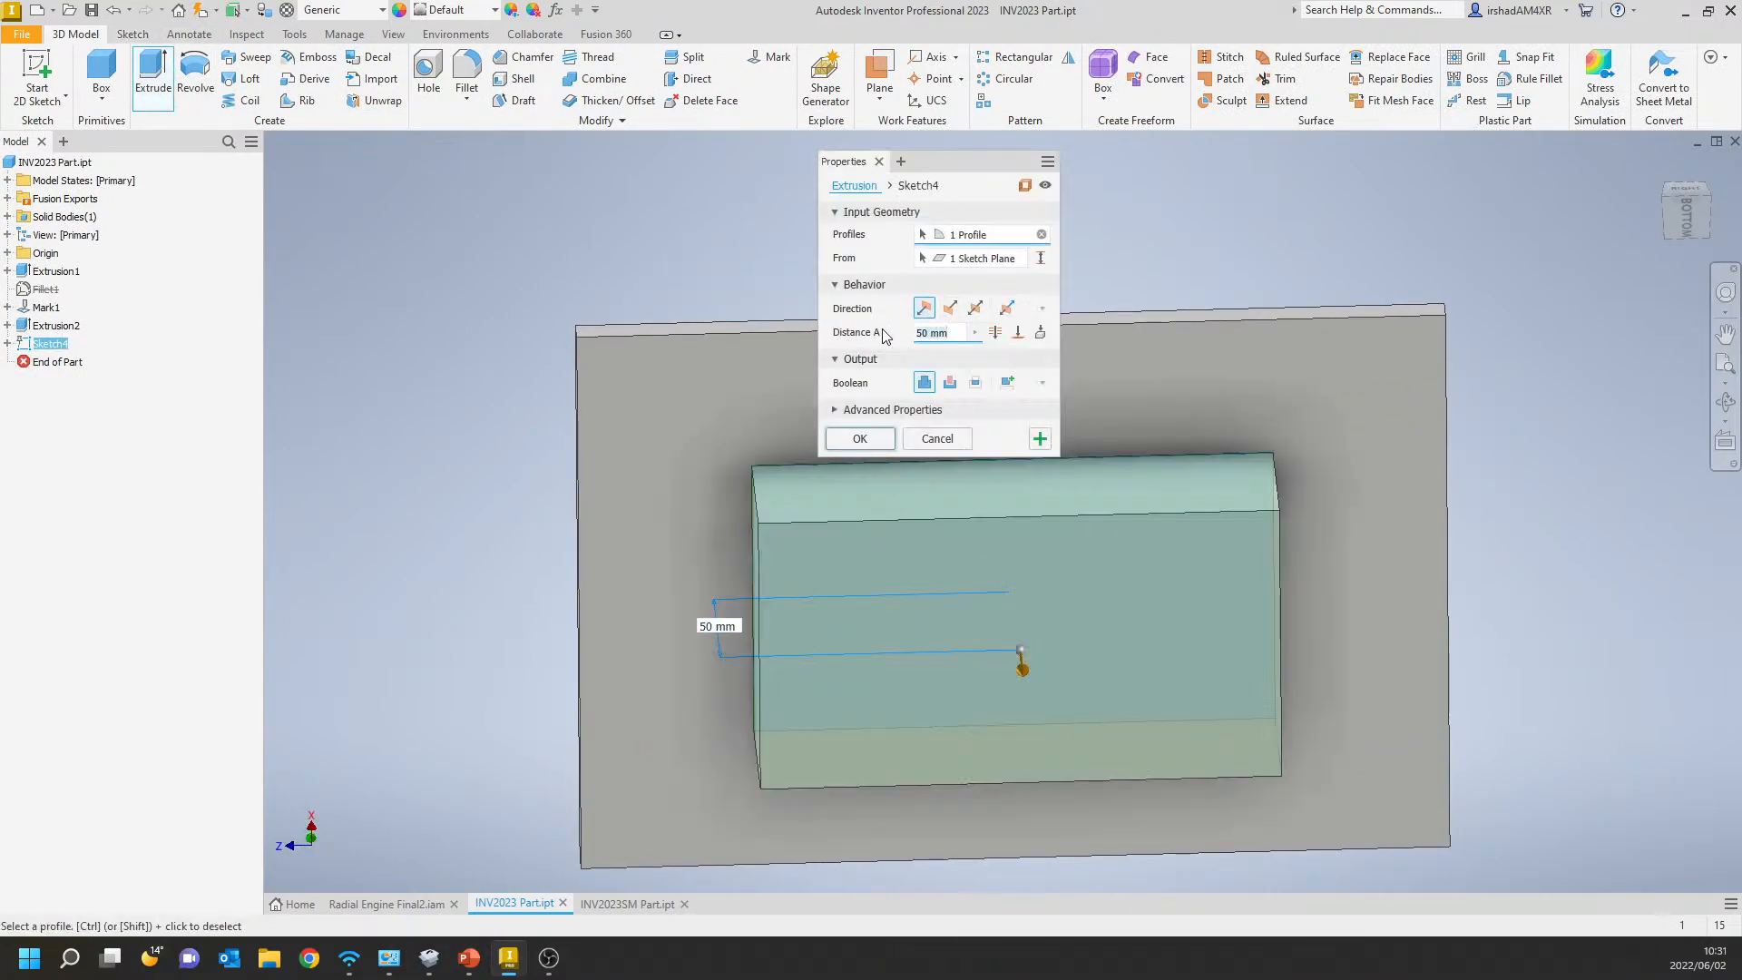
pyautogui.click(930, 441)
# Edit the underside sketch to add a rectangle offset 5 mm inward from the projected outline, and finish it.
pyautogui.click(50, 343)
pyautogui.rightClick(55, 343)
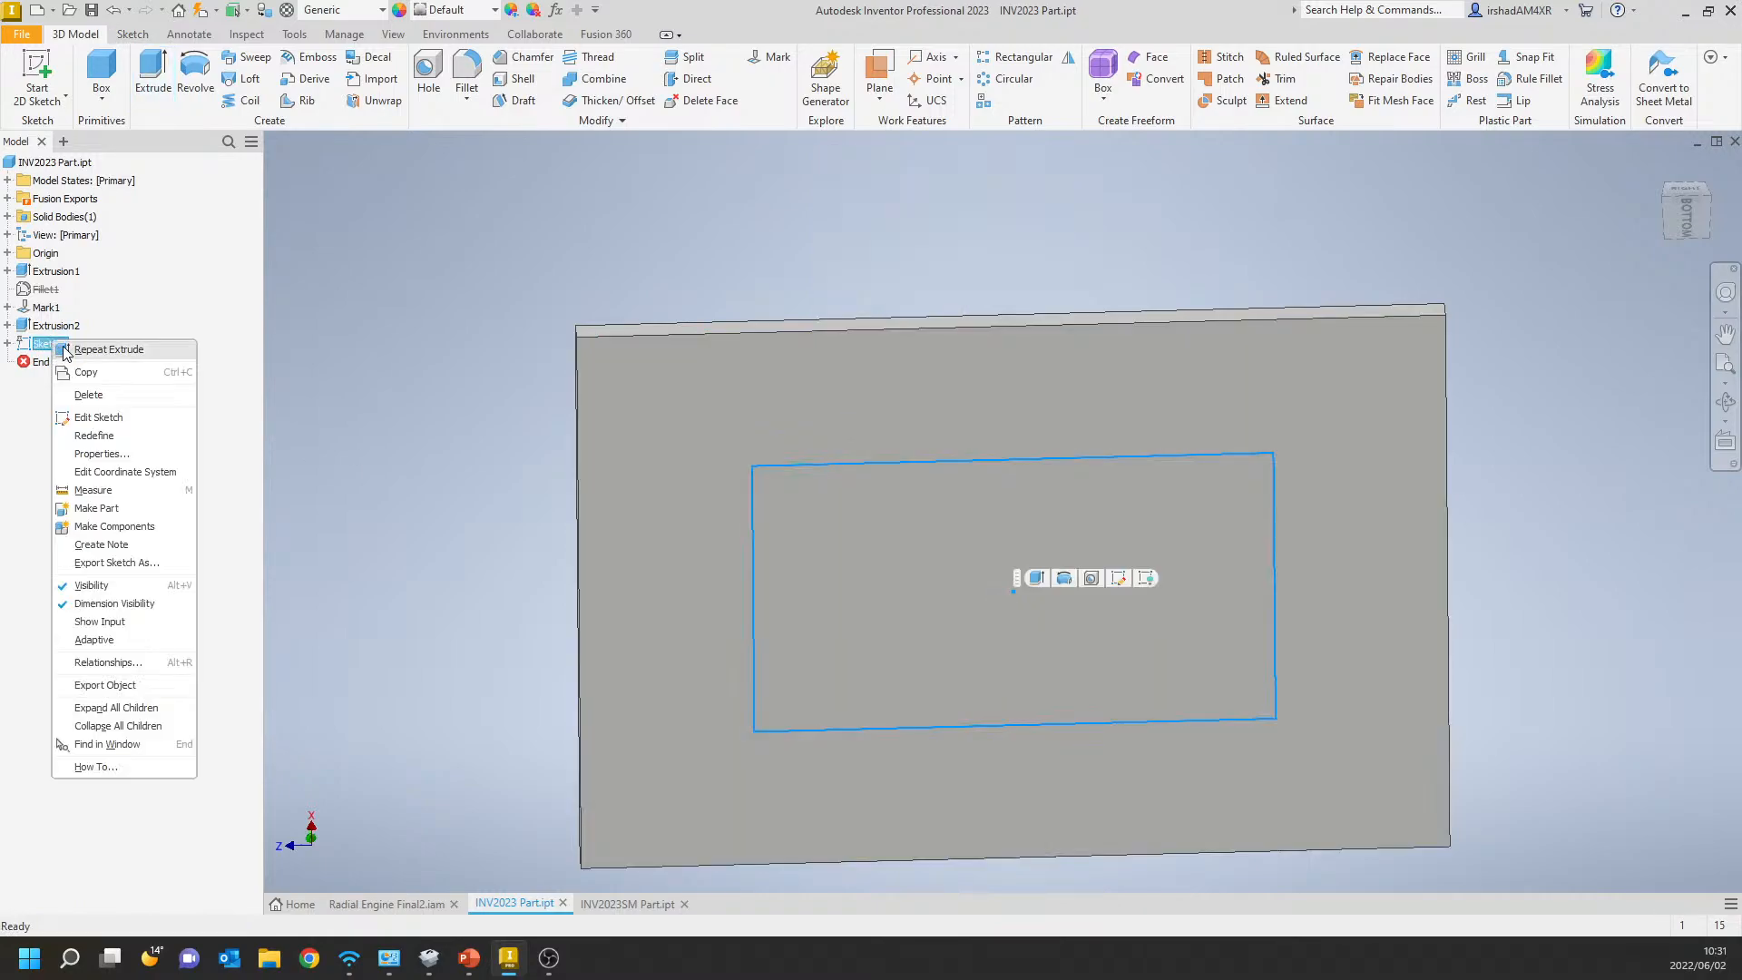
pyautogui.click(91, 416)
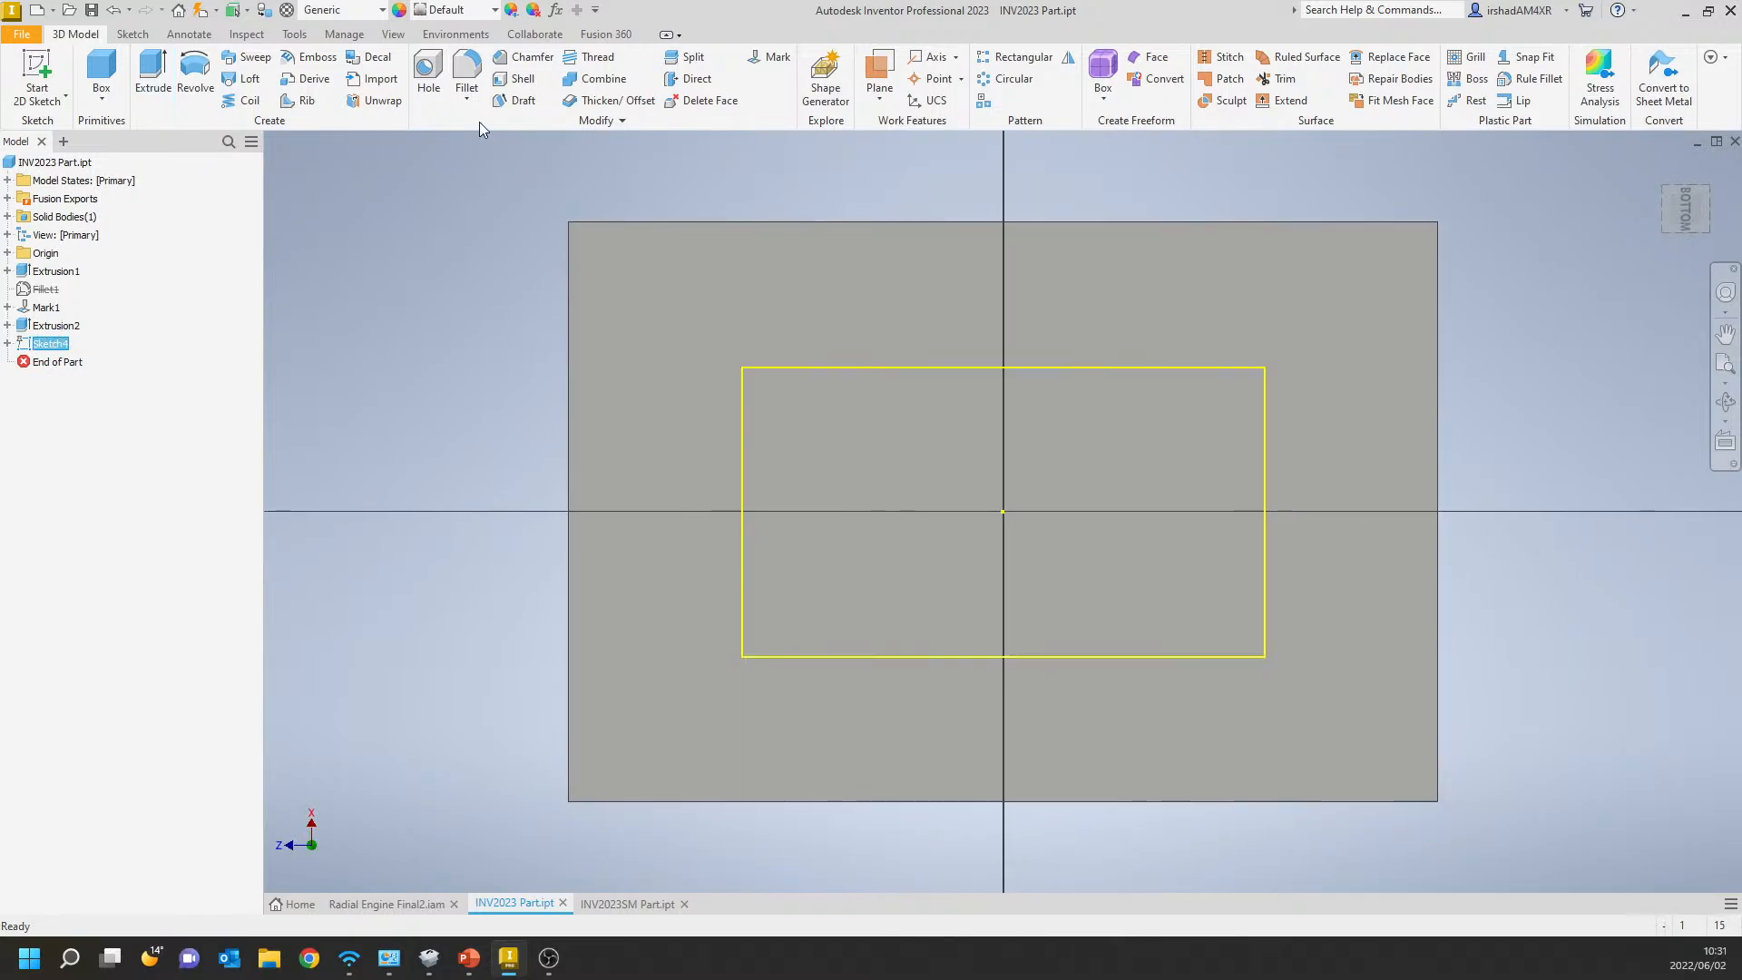
pyautogui.press('o')
pyautogui.click(891, 368)
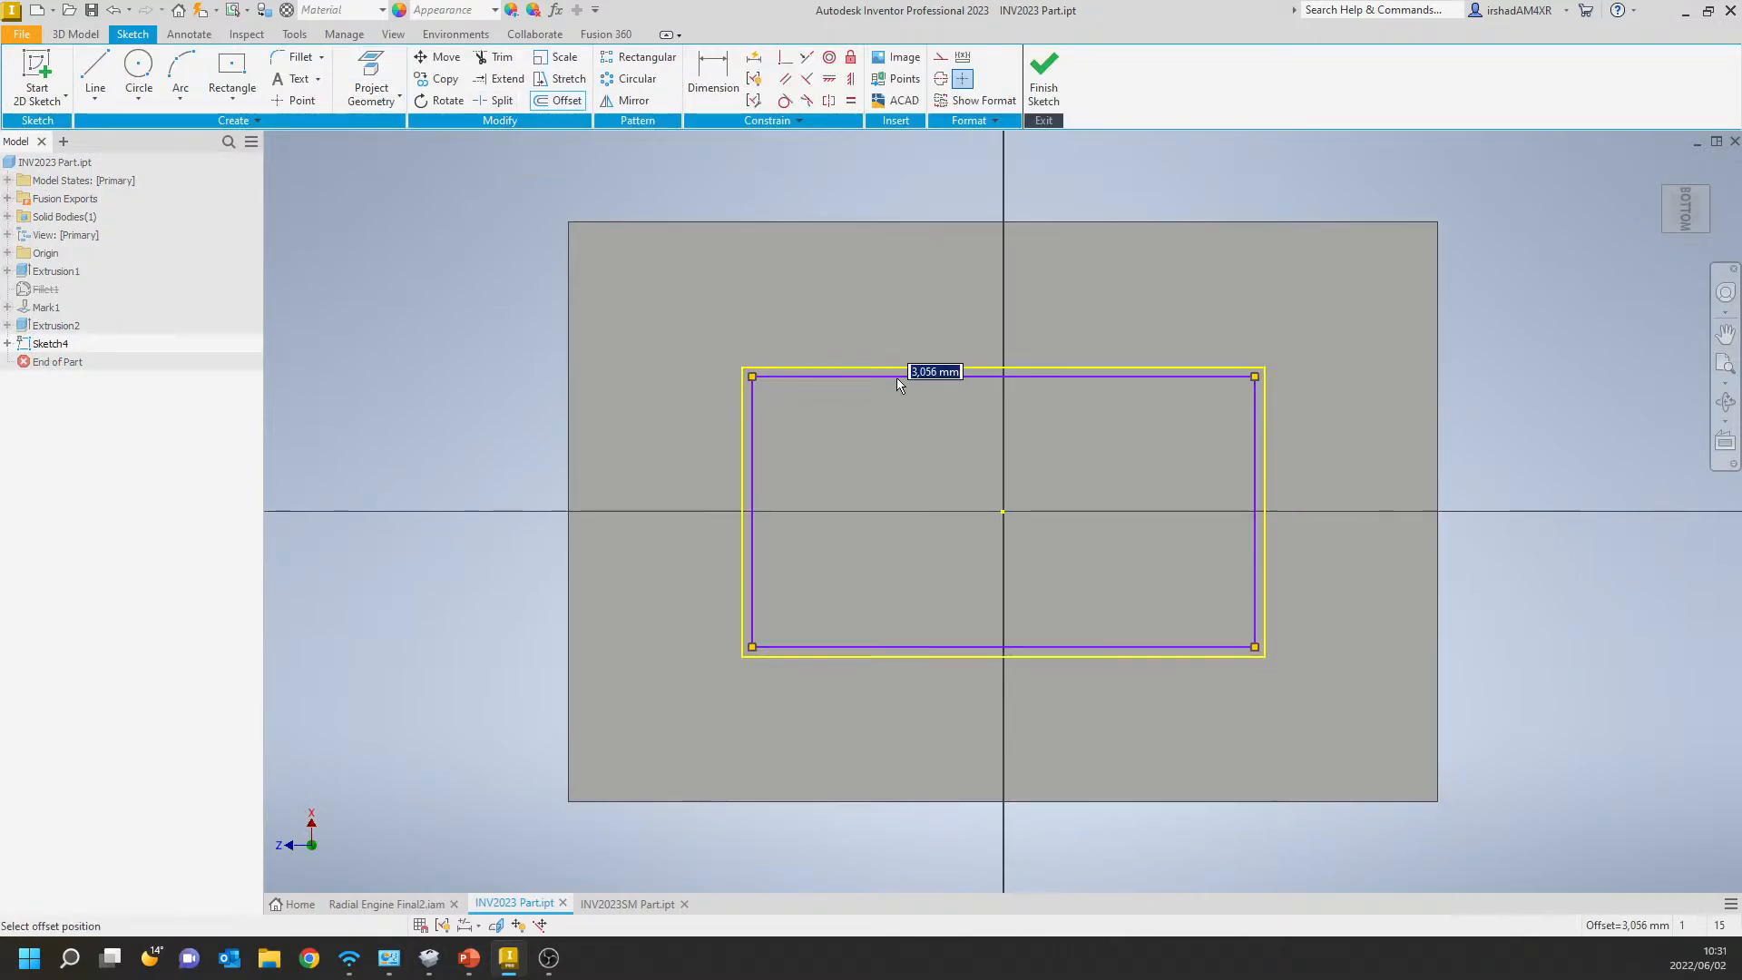
pyautogui.click(898, 382)
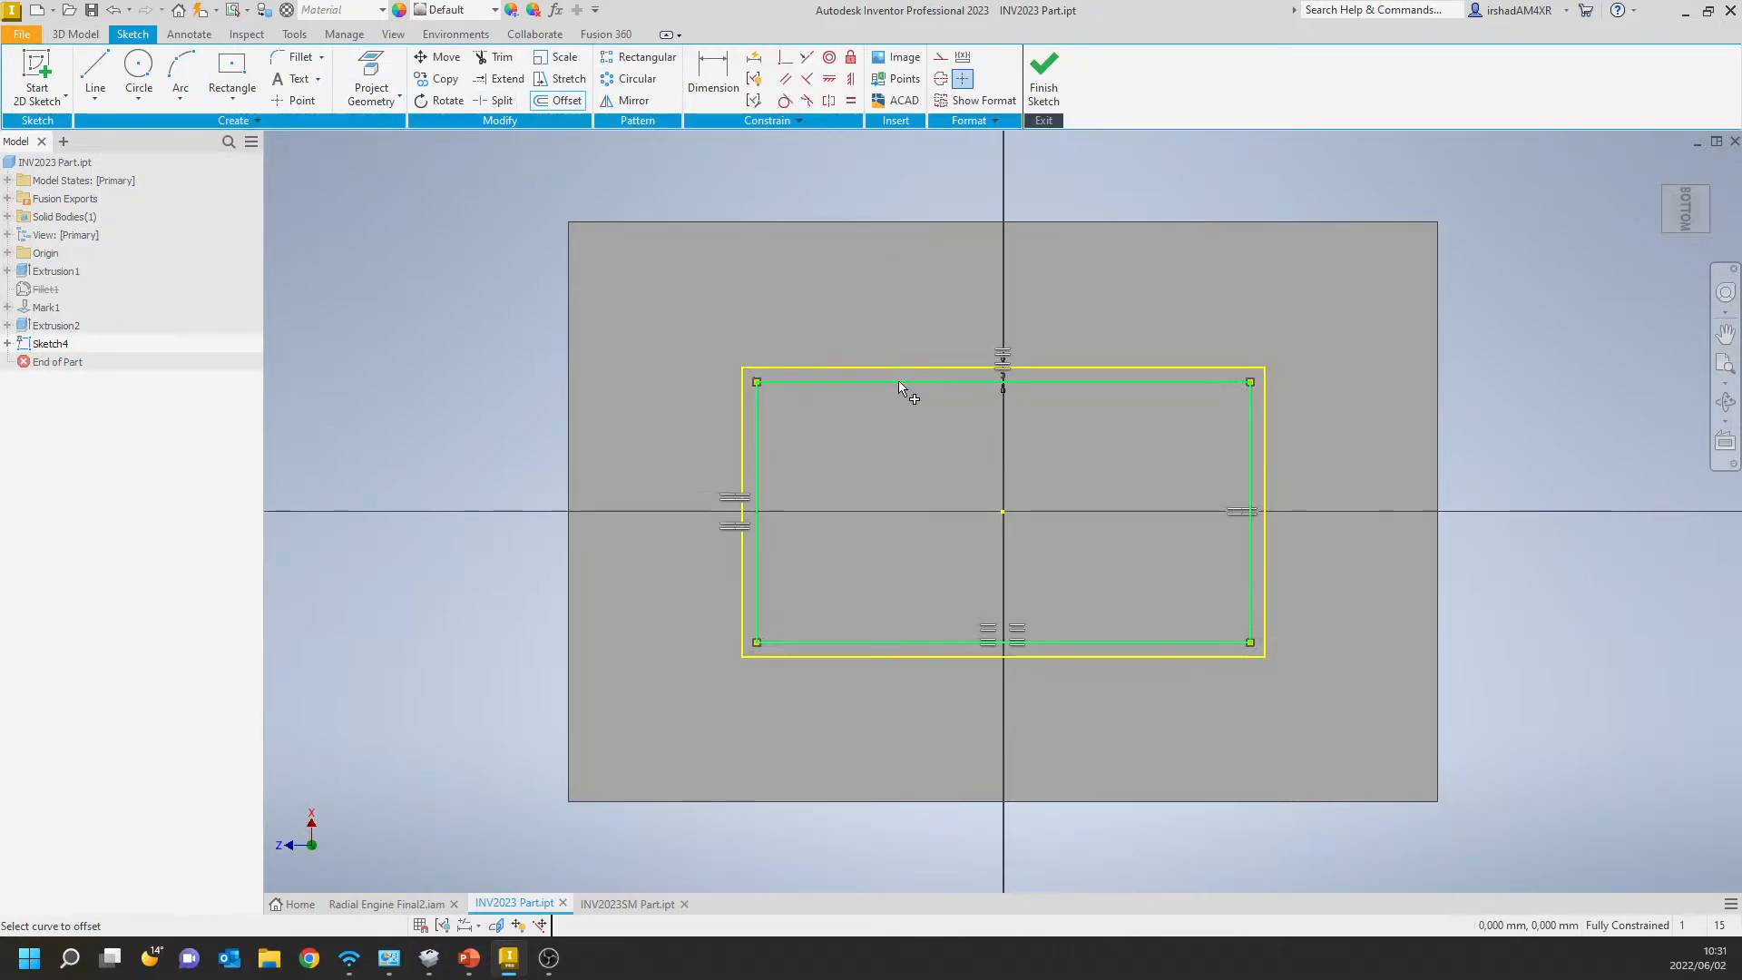
pyautogui.click(1043, 73)
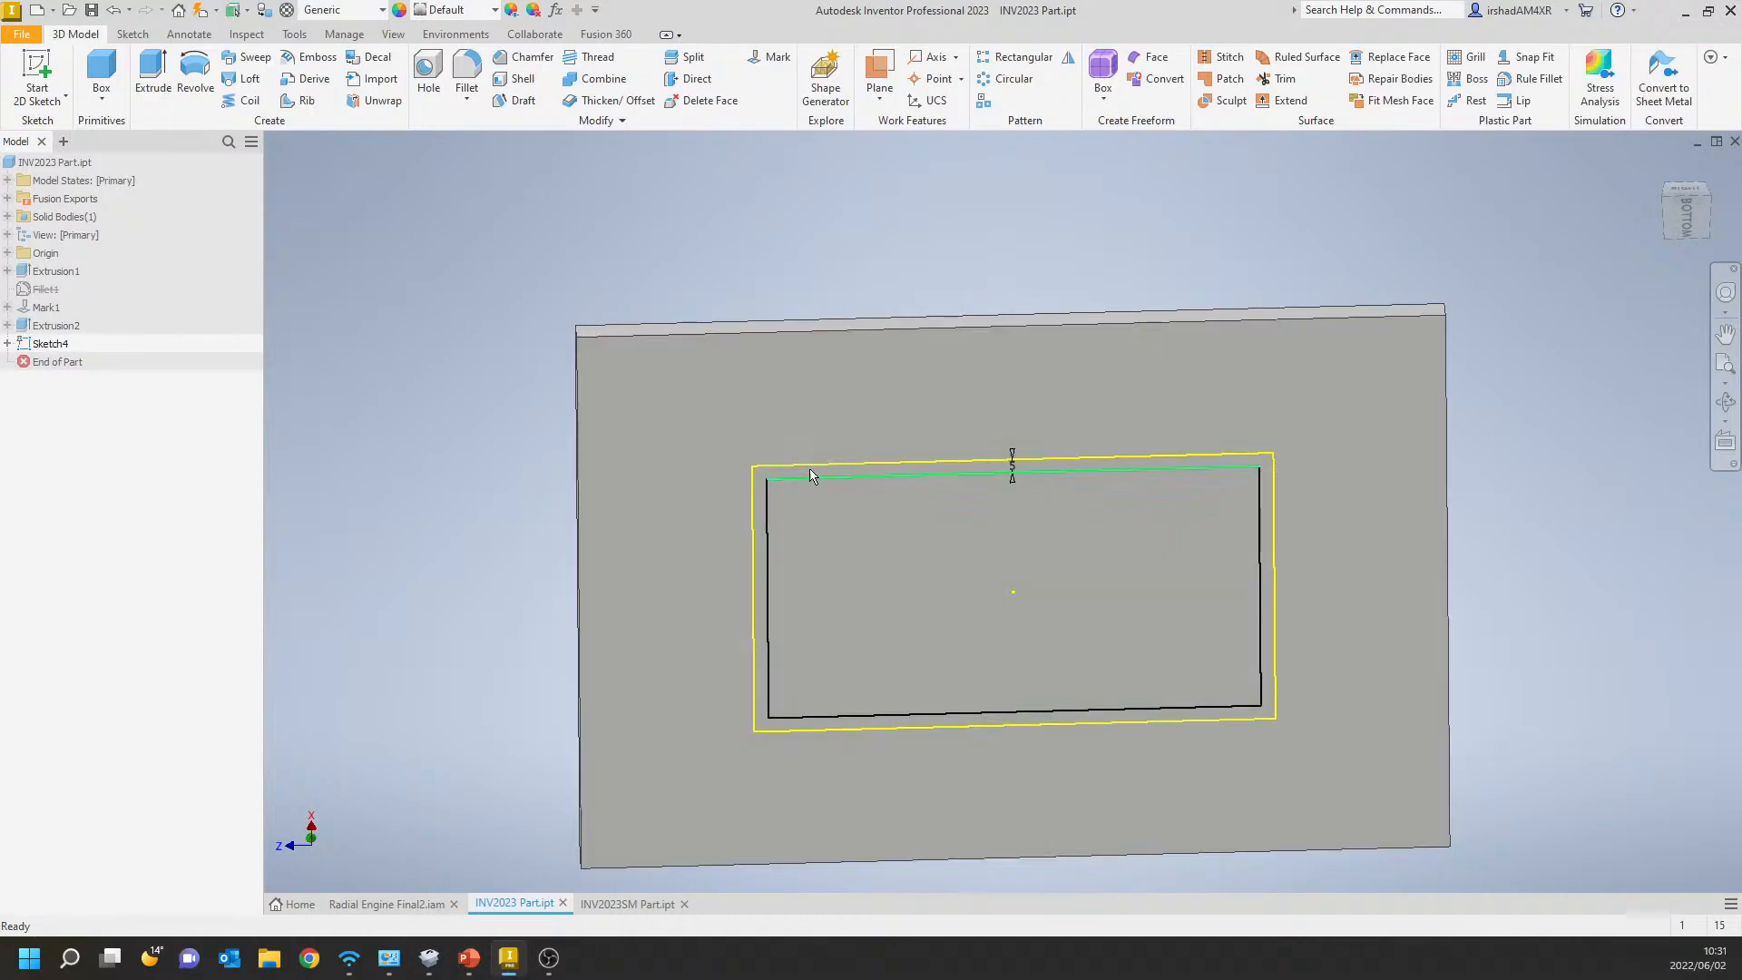
# Extrude the inner offset rectangle 25 mm outward from the plate's underside.
pyautogui.moveTo(555, 408)
pyautogui.keyDown('shift'); pyautogui.mouseDown(button='middle')
pyautogui.moveTo(882, 502)
pyautogui.moveTo(837, 388)
pyautogui.mouseUp(button='middle'); pyautogui.keyUp('shift')
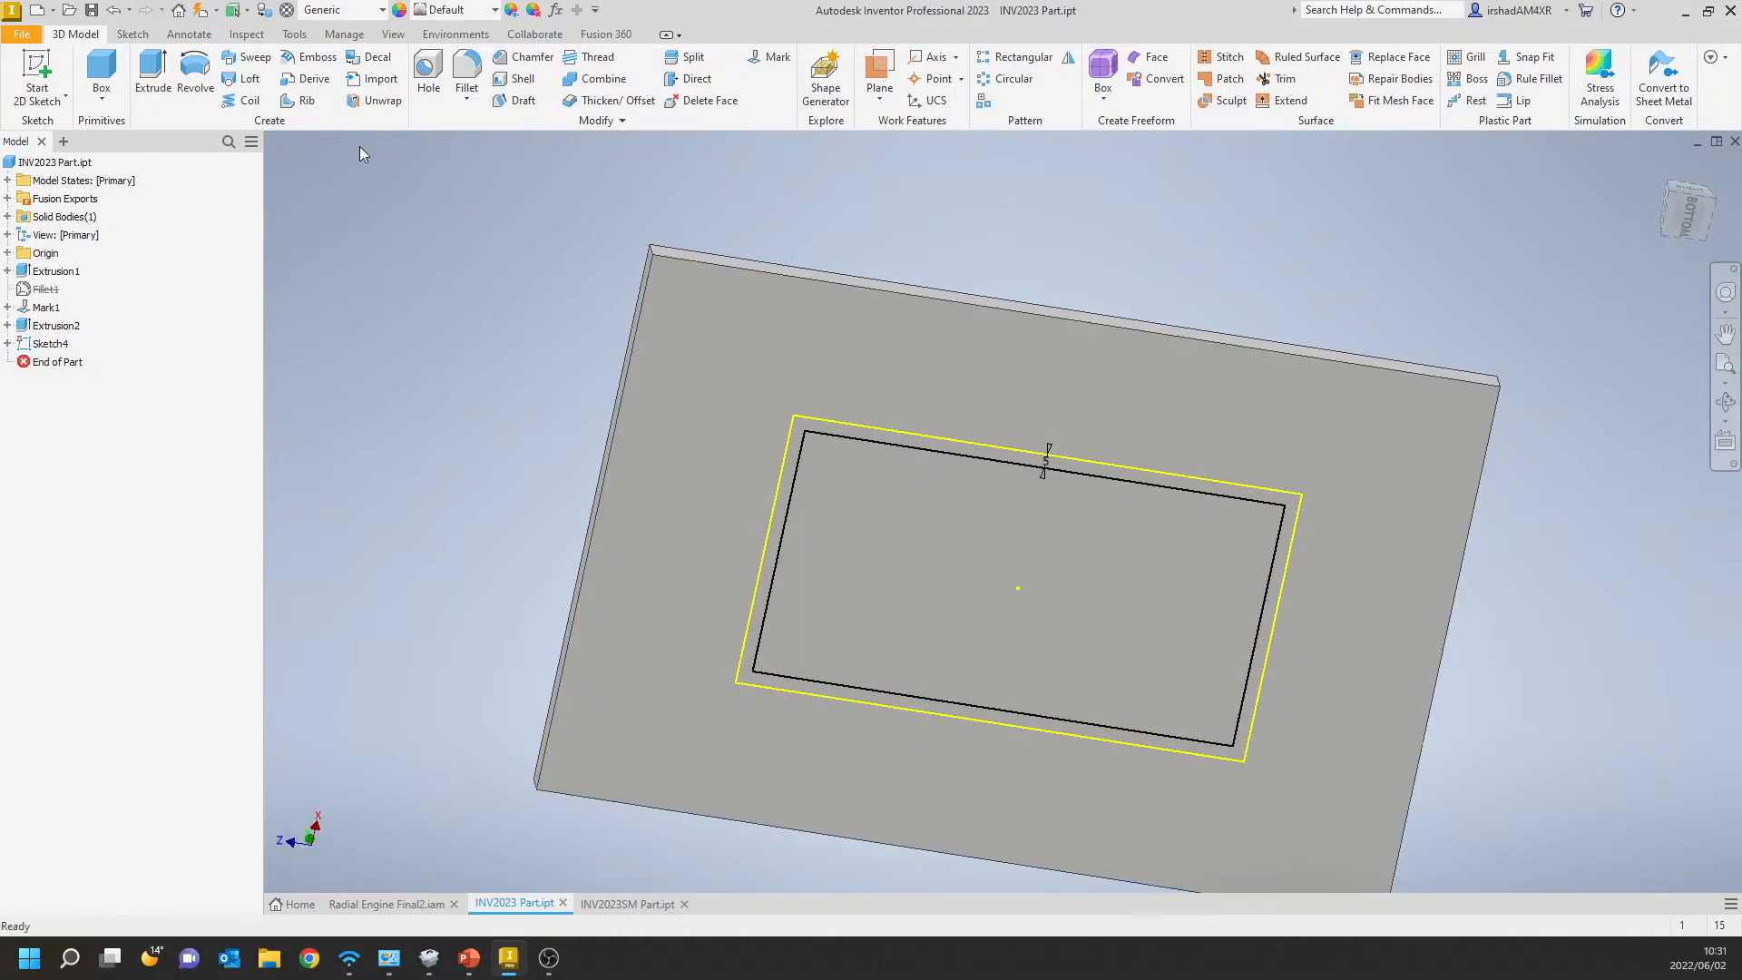
pyautogui.click(159, 80)
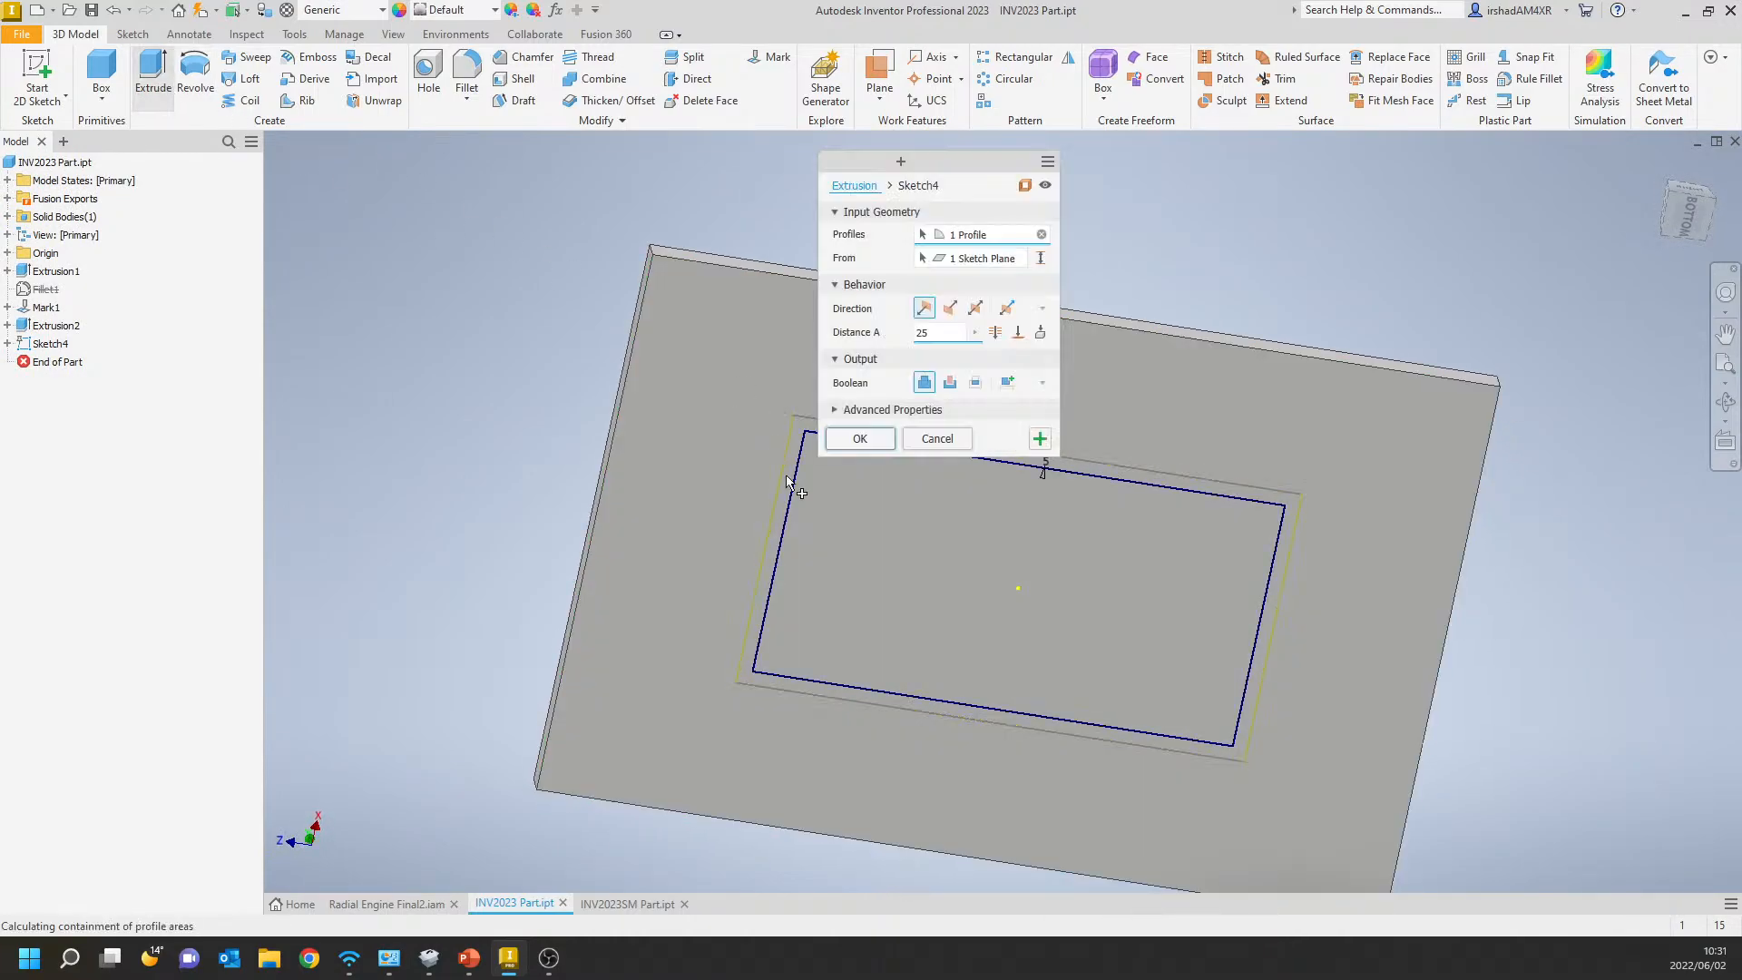
pyautogui.click(867, 505)
pyautogui.moveTo(951, 332); pyautogui.dragTo(875, 334)
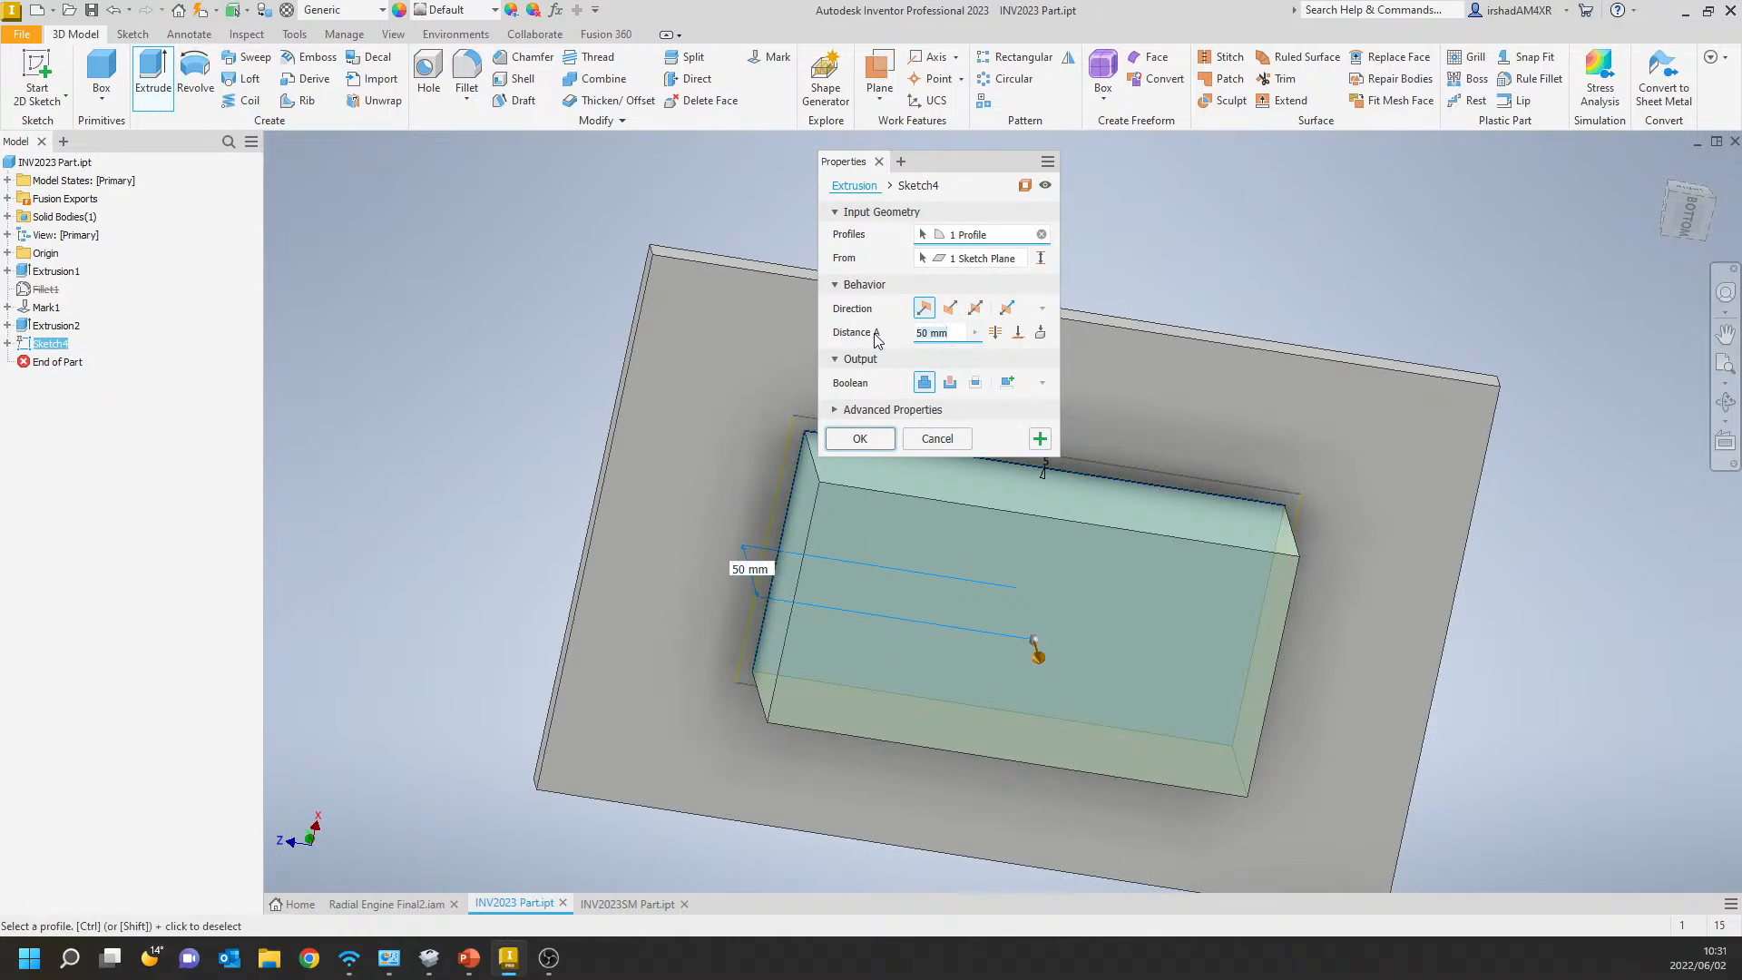
pyautogui.click(873, 442)
pyautogui.keyDown('shift'); pyautogui.moveTo(895, 427); pyautogui.dragTo(855, 414, button='middle'); pyautogui.keyUp('shift')
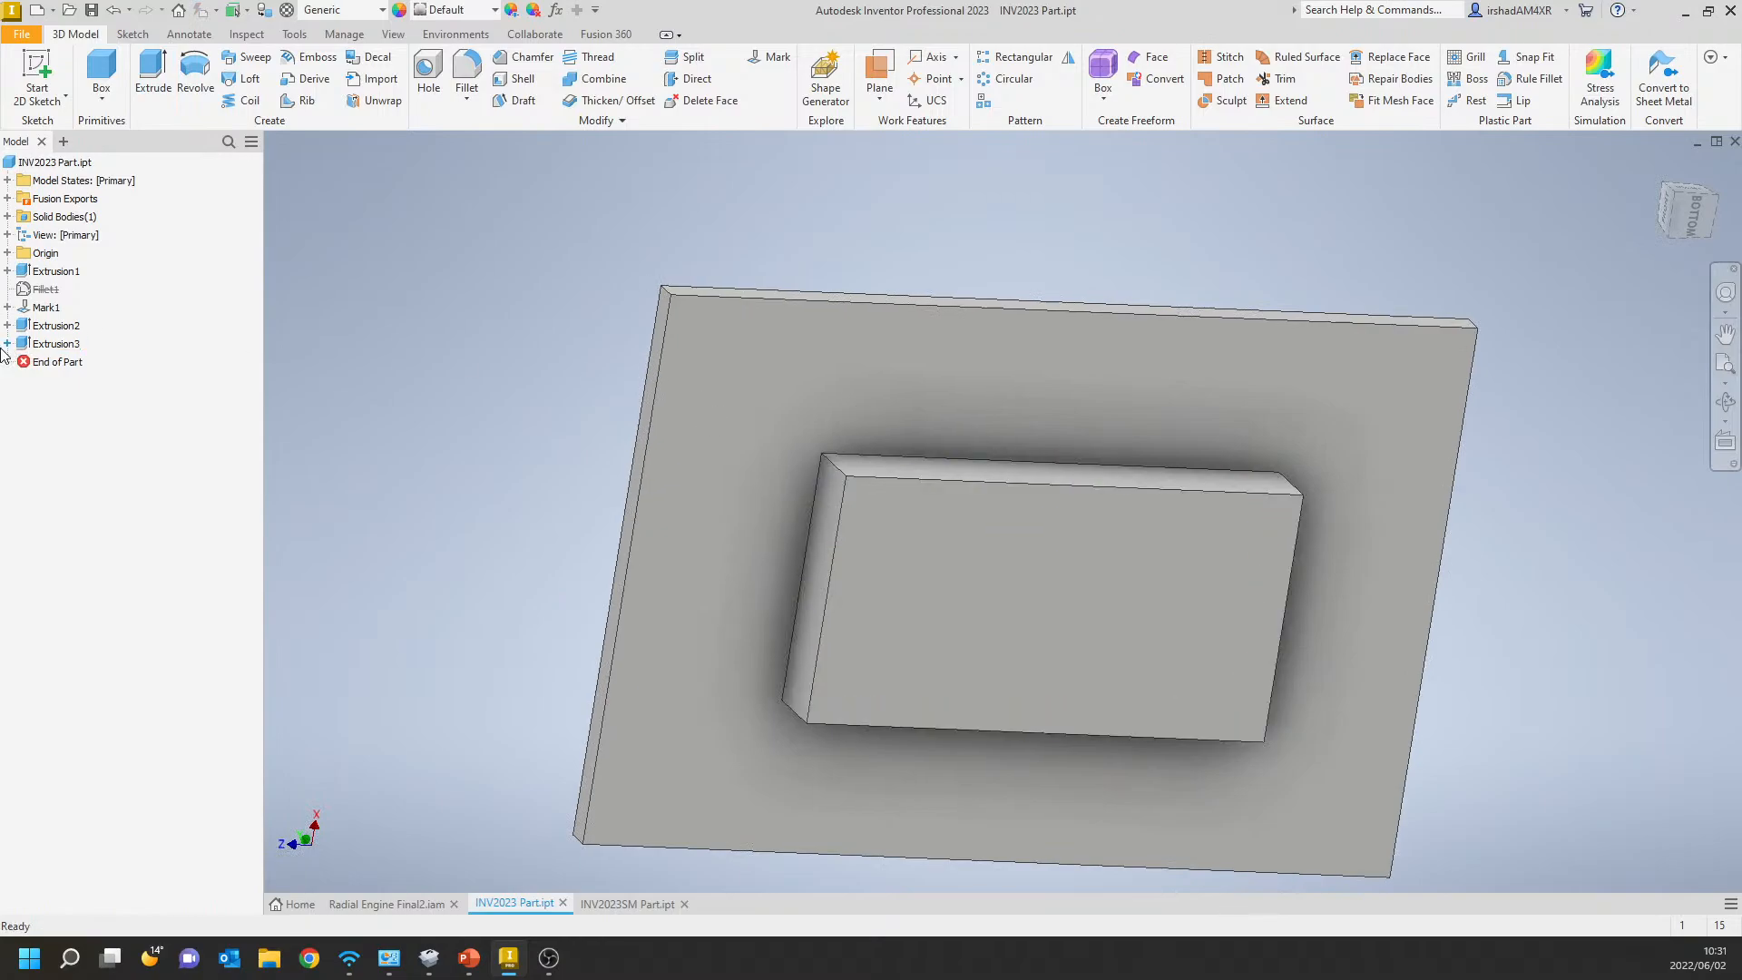
# Make Sketch4, consumed by the underside extrusion, visible in the model.
pyautogui.click(8, 343)
pyautogui.click(64, 361)
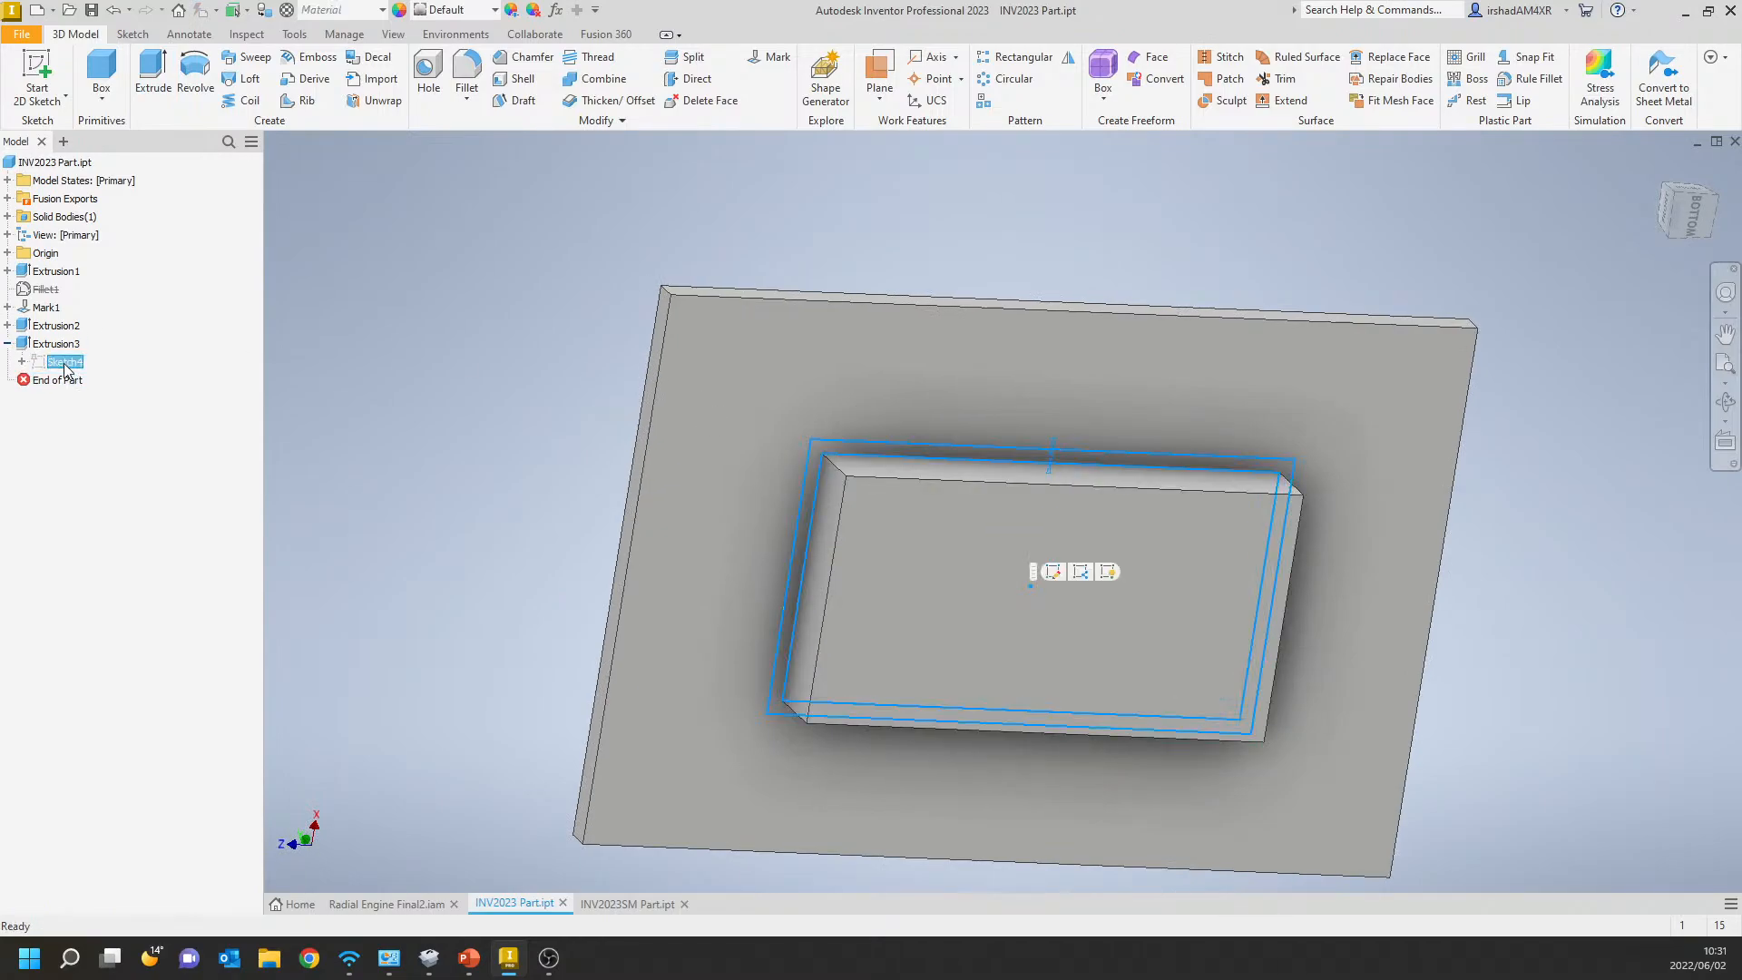
pyautogui.rightClick(66, 363)
pyautogui.click(143, 586)
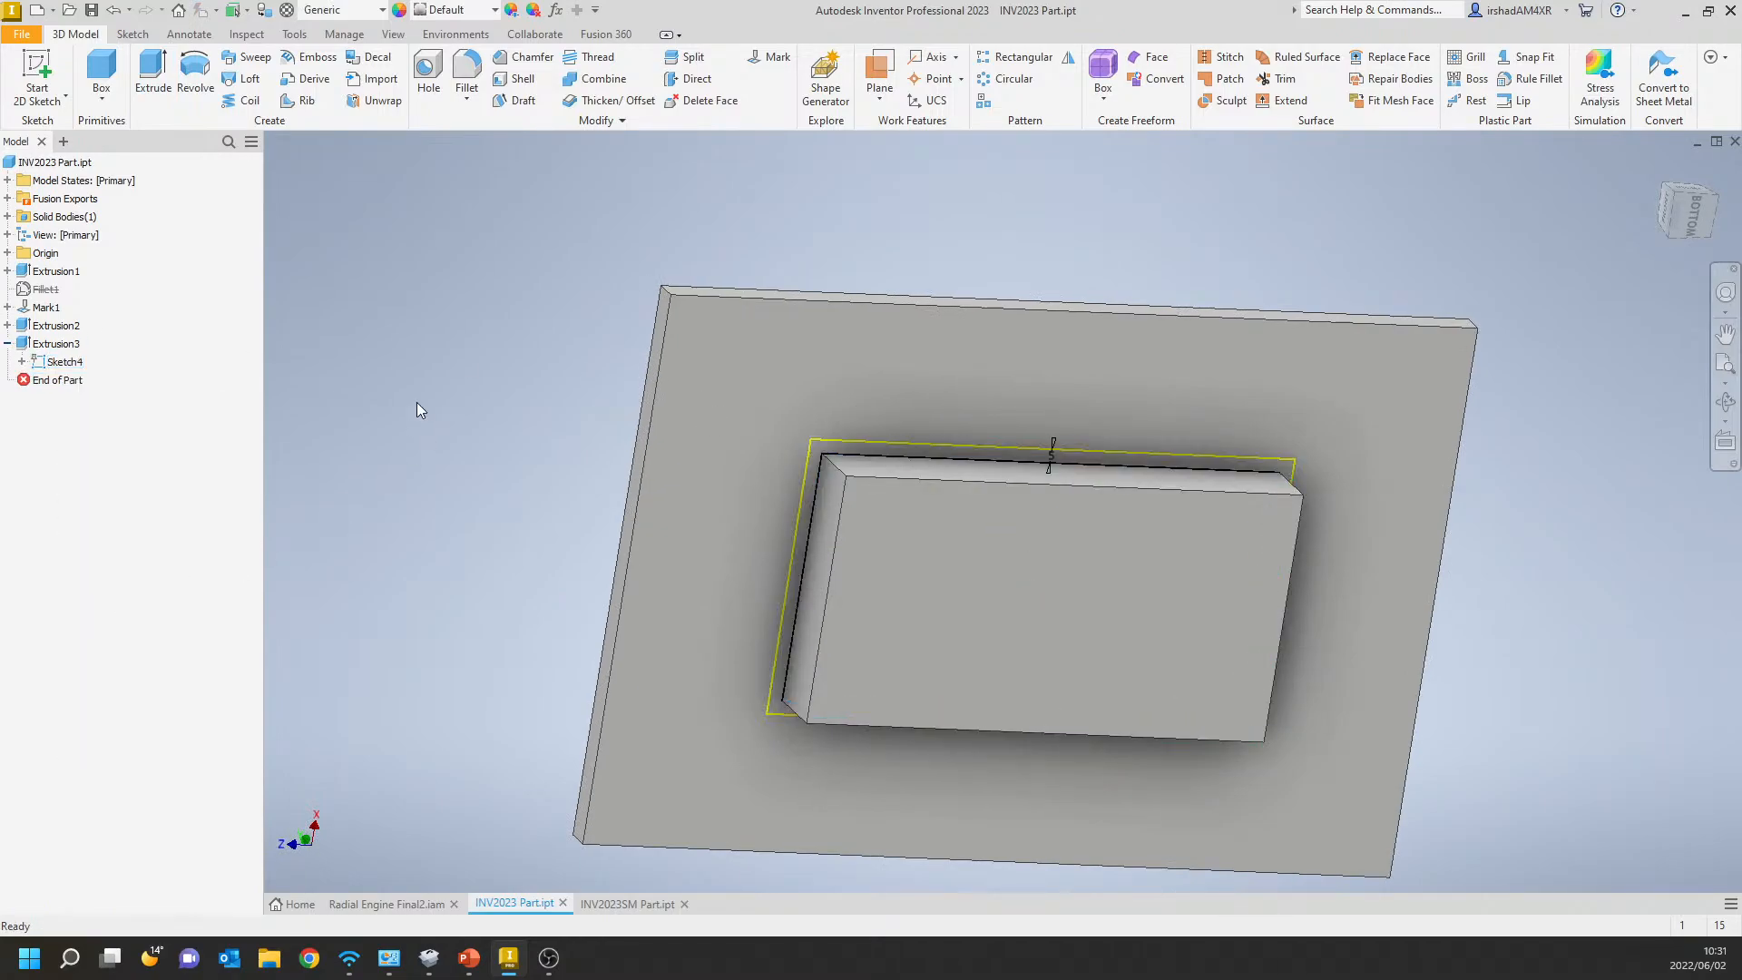
pyautogui.moveTo(417, 410)
pyautogui.keyDown('shift'); pyautogui.mouseDown(button='middle')
pyautogui.moveTo(397, 381)
pyautogui.moveTo(417, 445)
pyautogui.mouseUp(button='middle'); pyautogui.keyUp('shift')
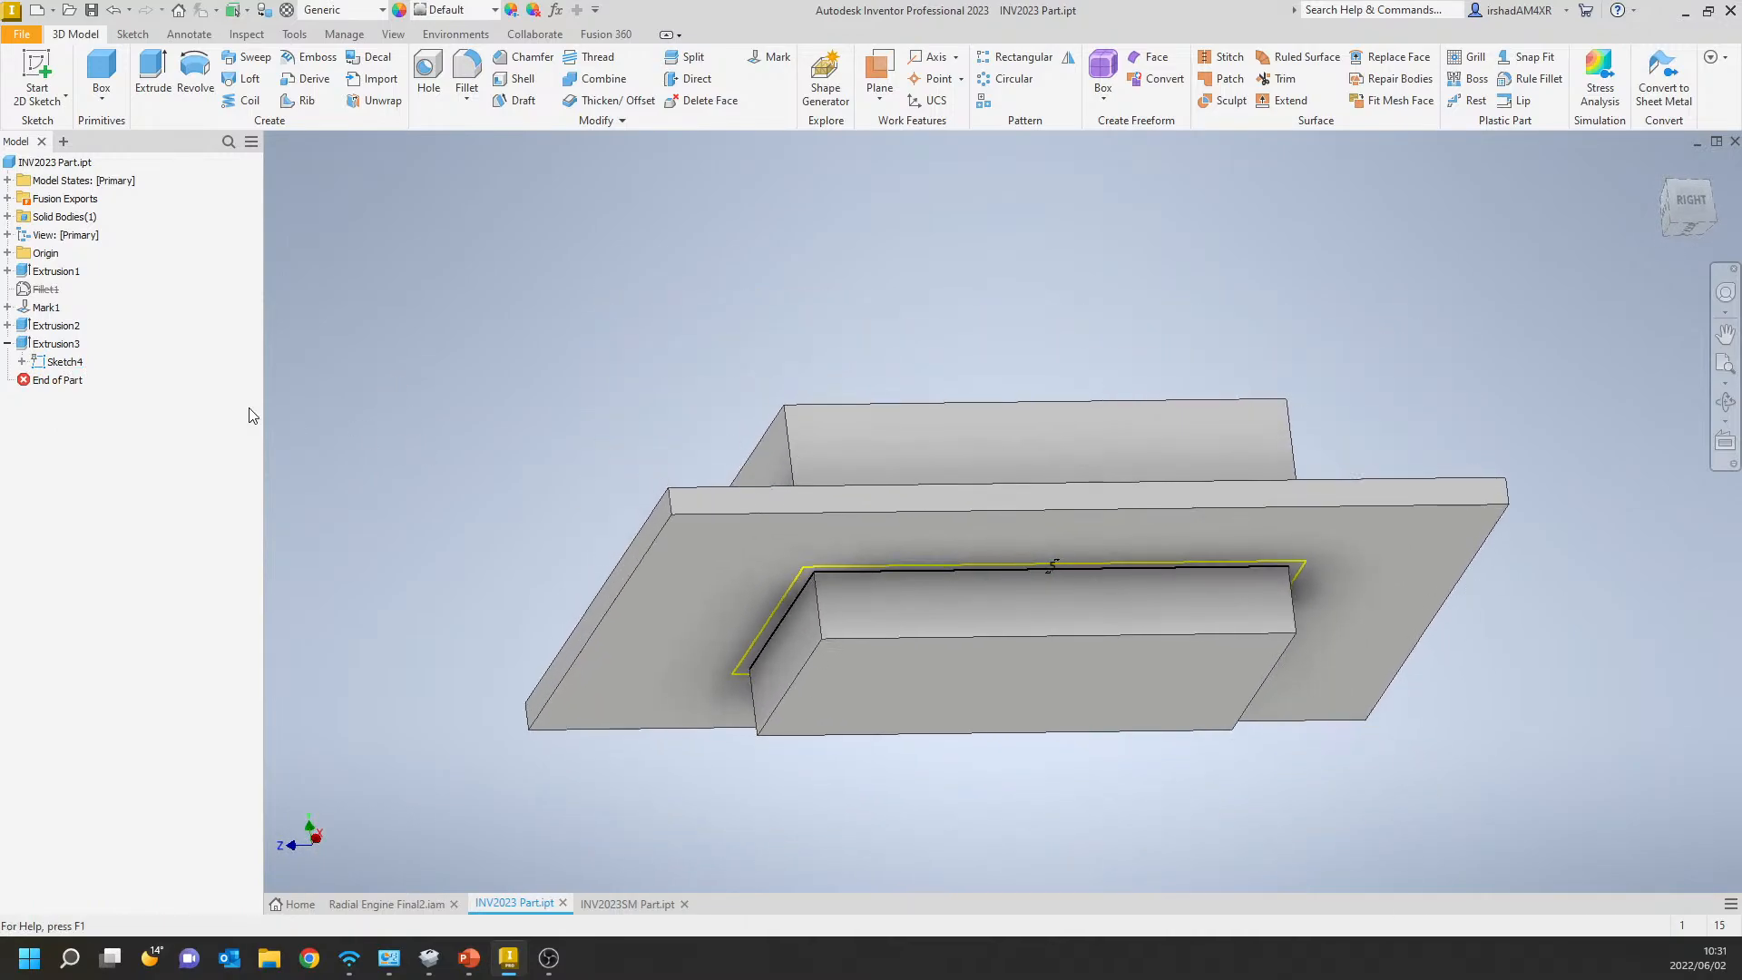
# Delete Extrusion2 together with its consumed sketch, but keep the dependent sketches and features.
pyautogui.click(56, 326)
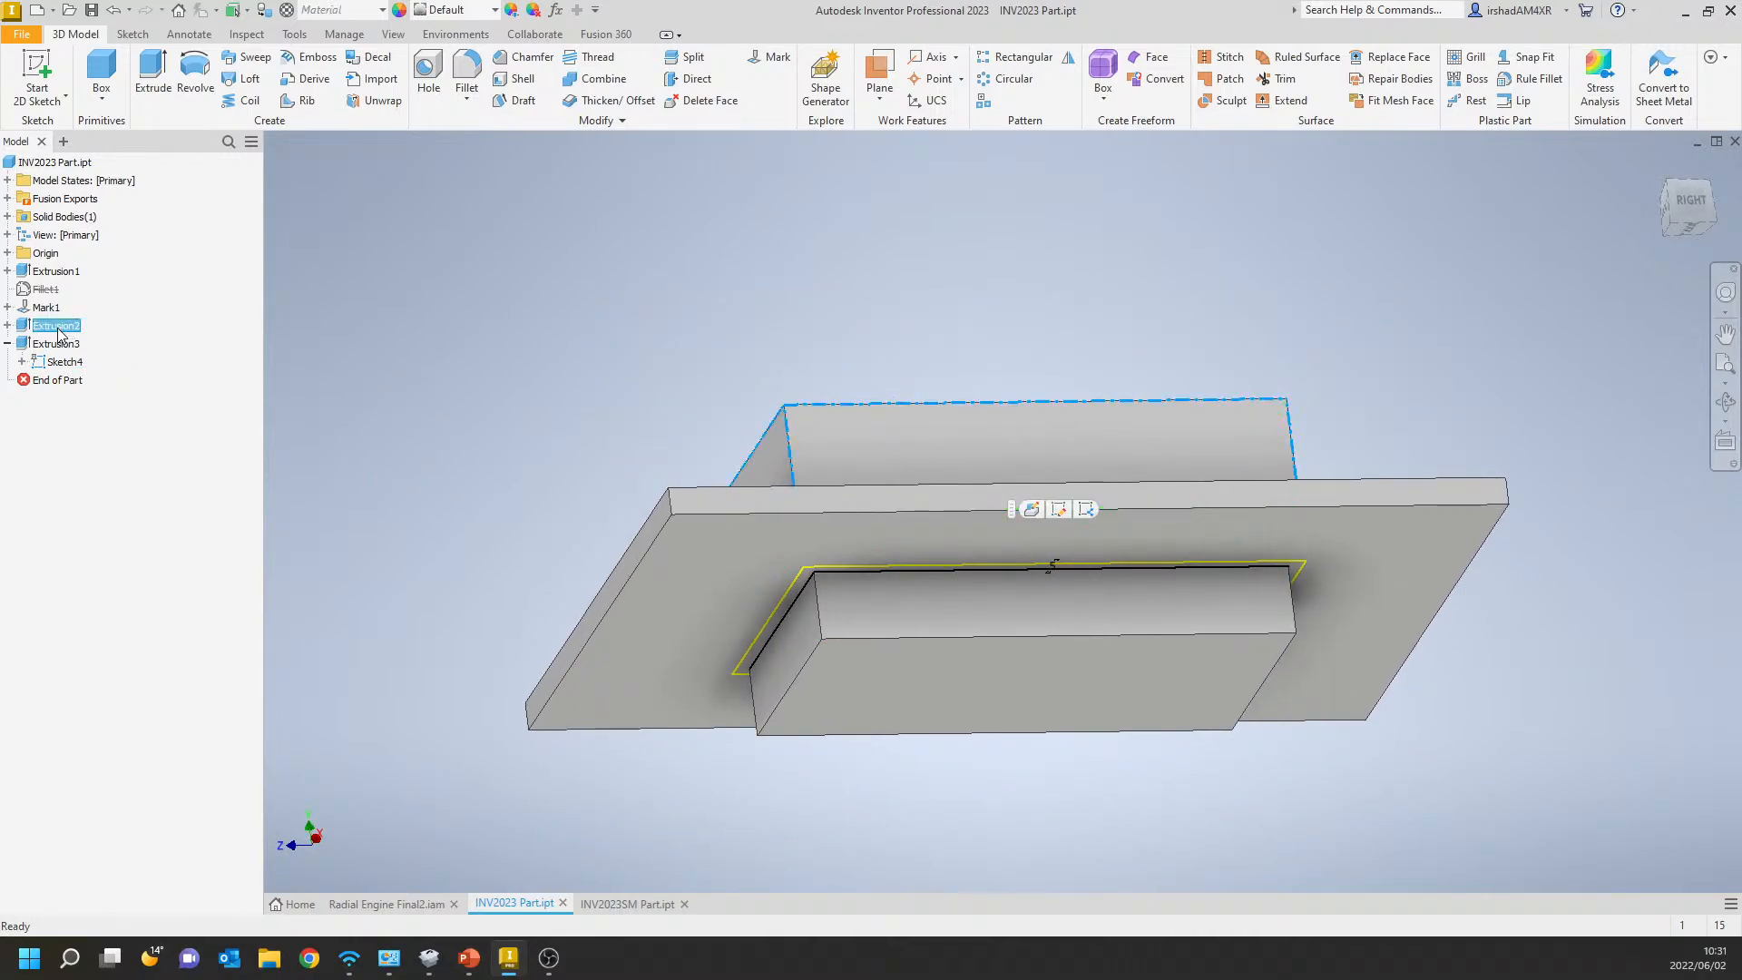
pyautogui.click(7, 326)
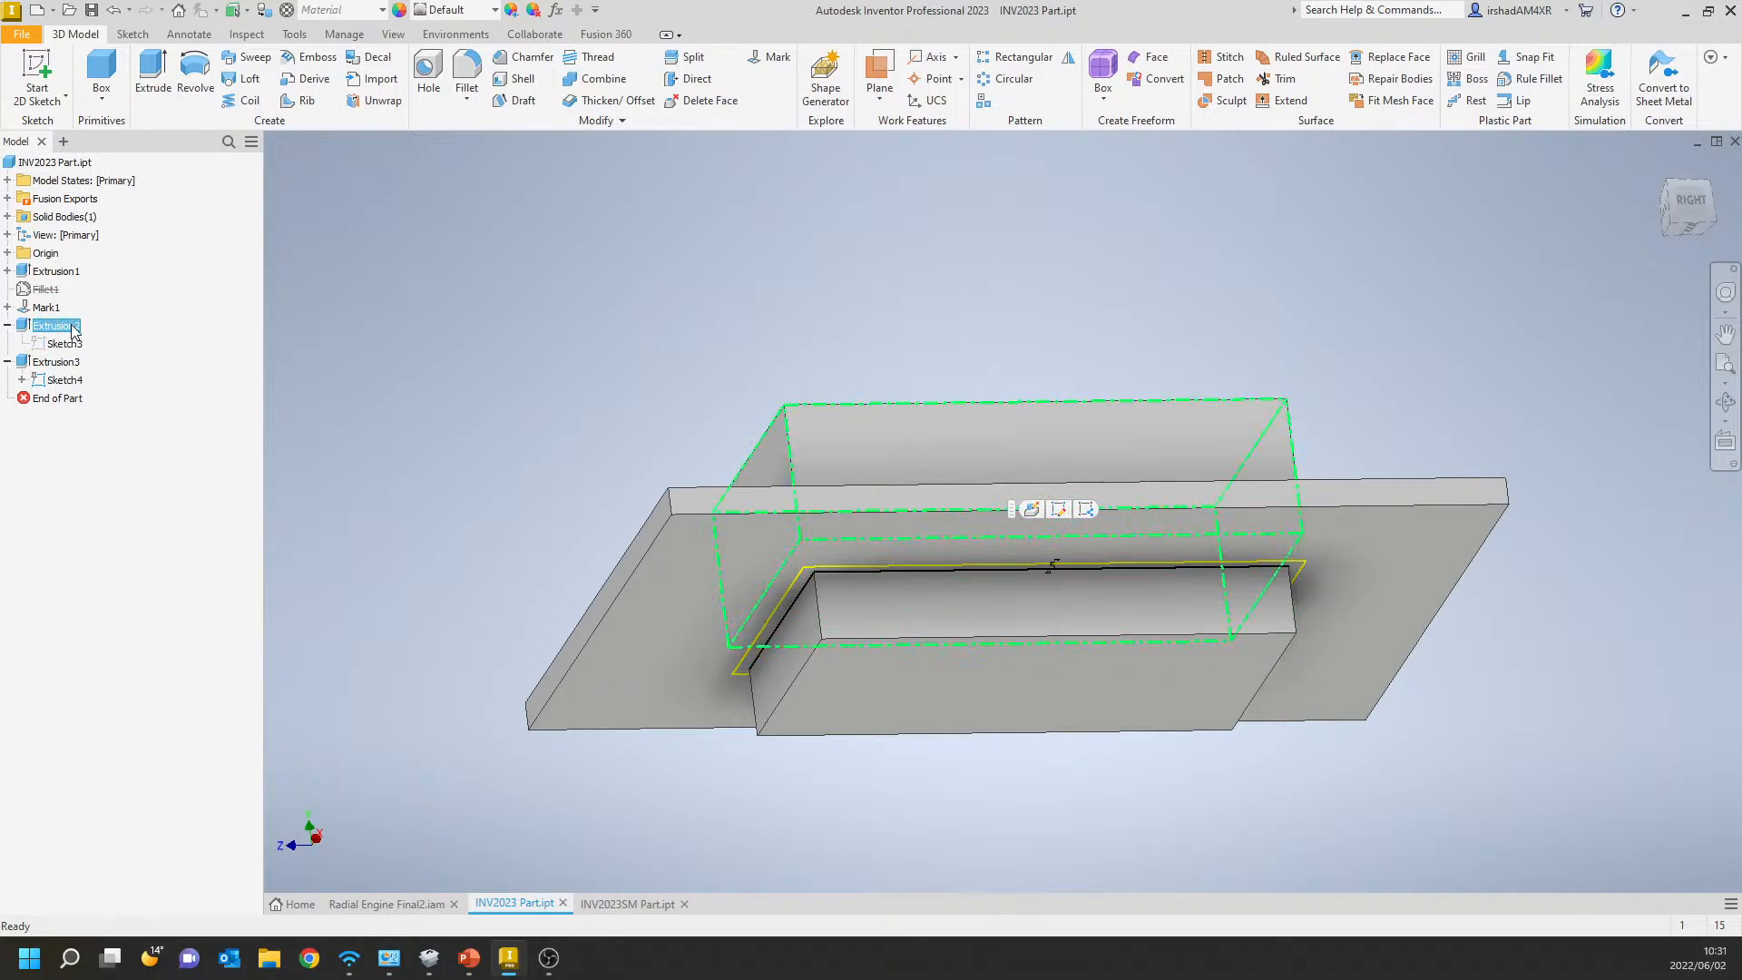
pyautogui.rightClick(55, 325)
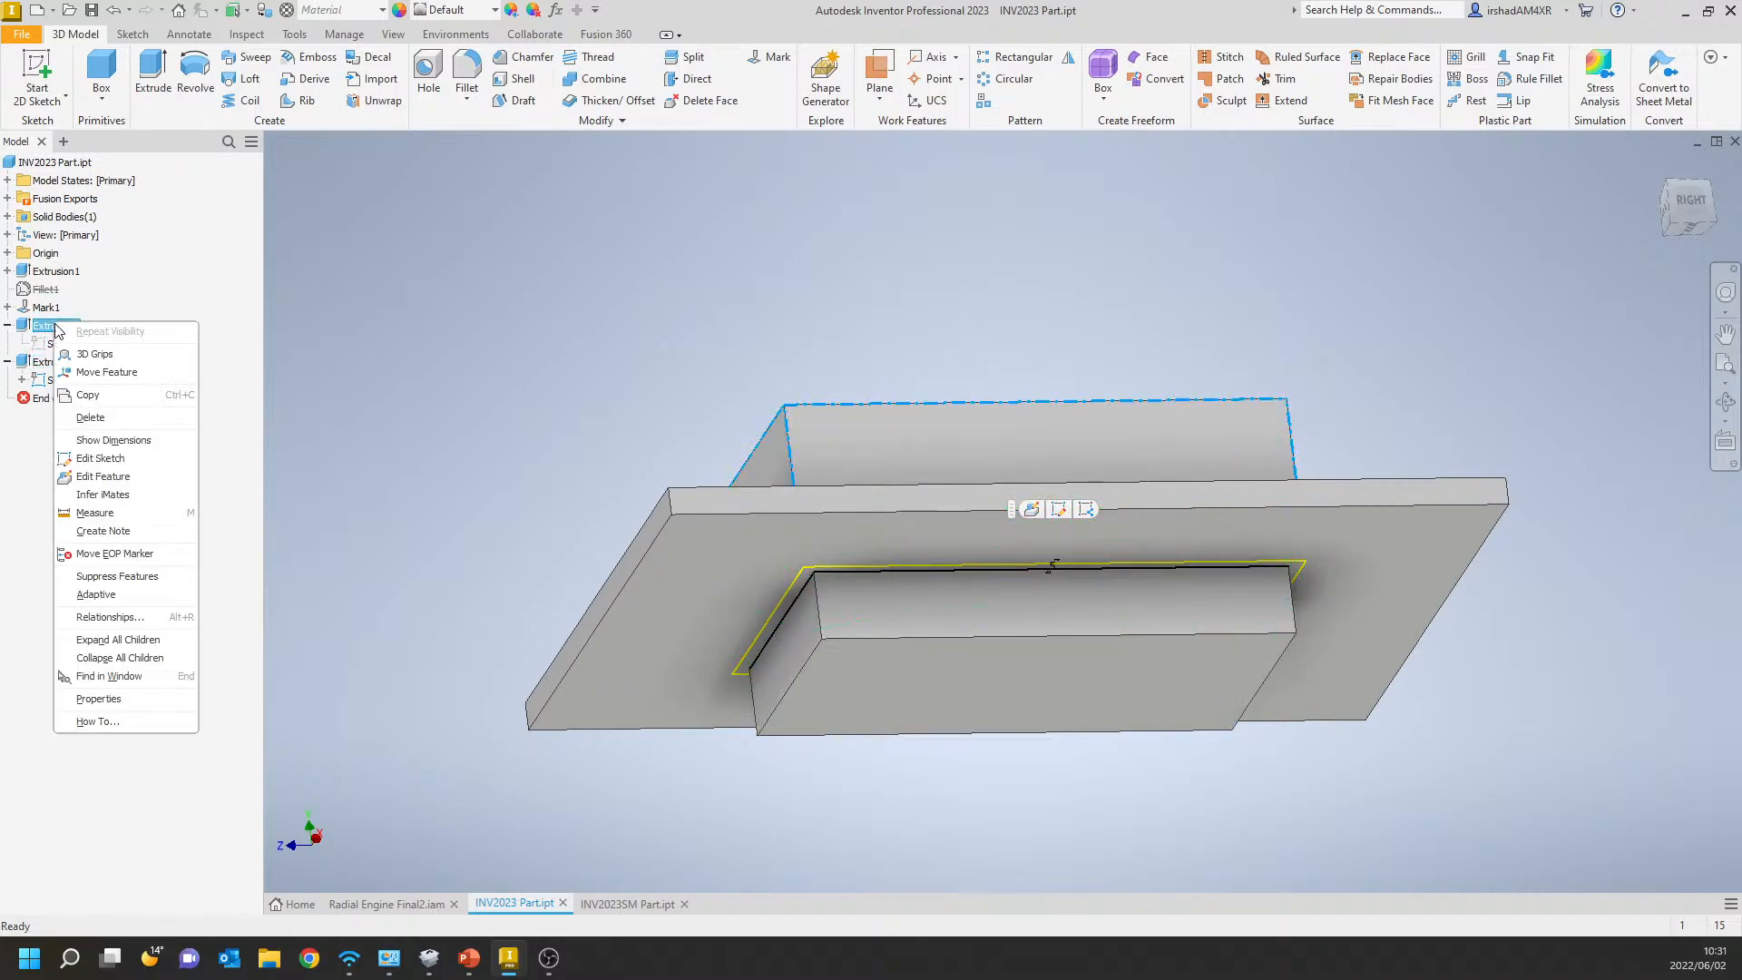
pyautogui.click(115, 415)
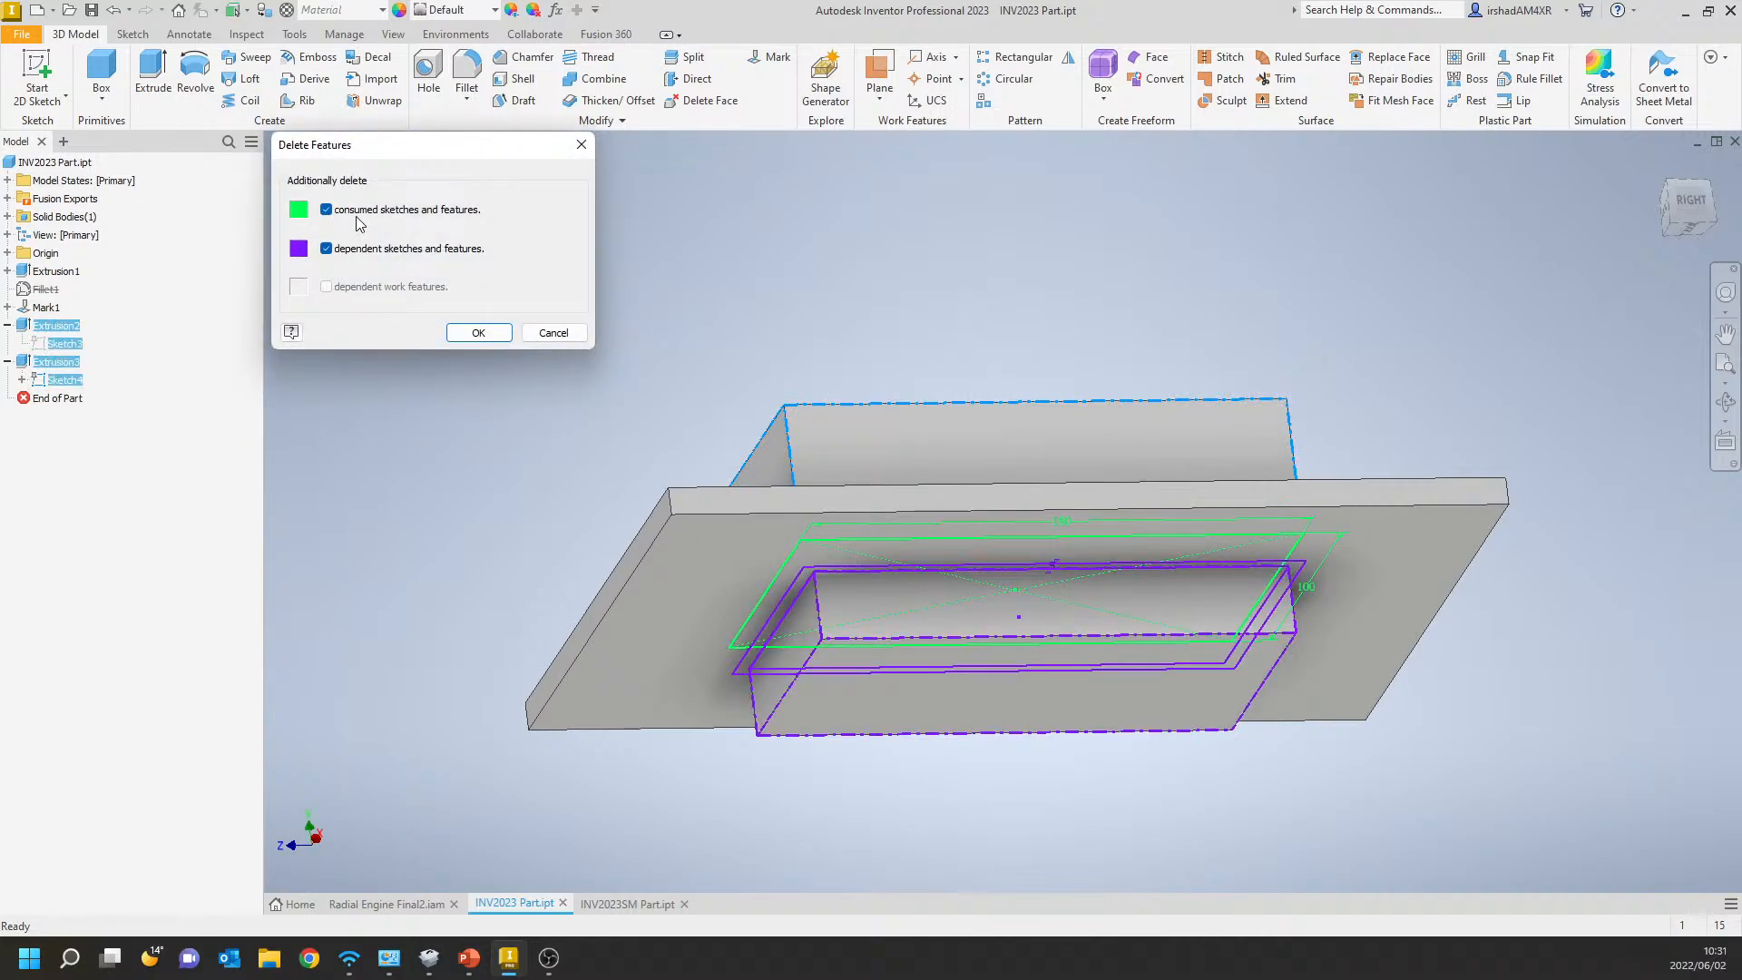
pyautogui.click(475, 333)
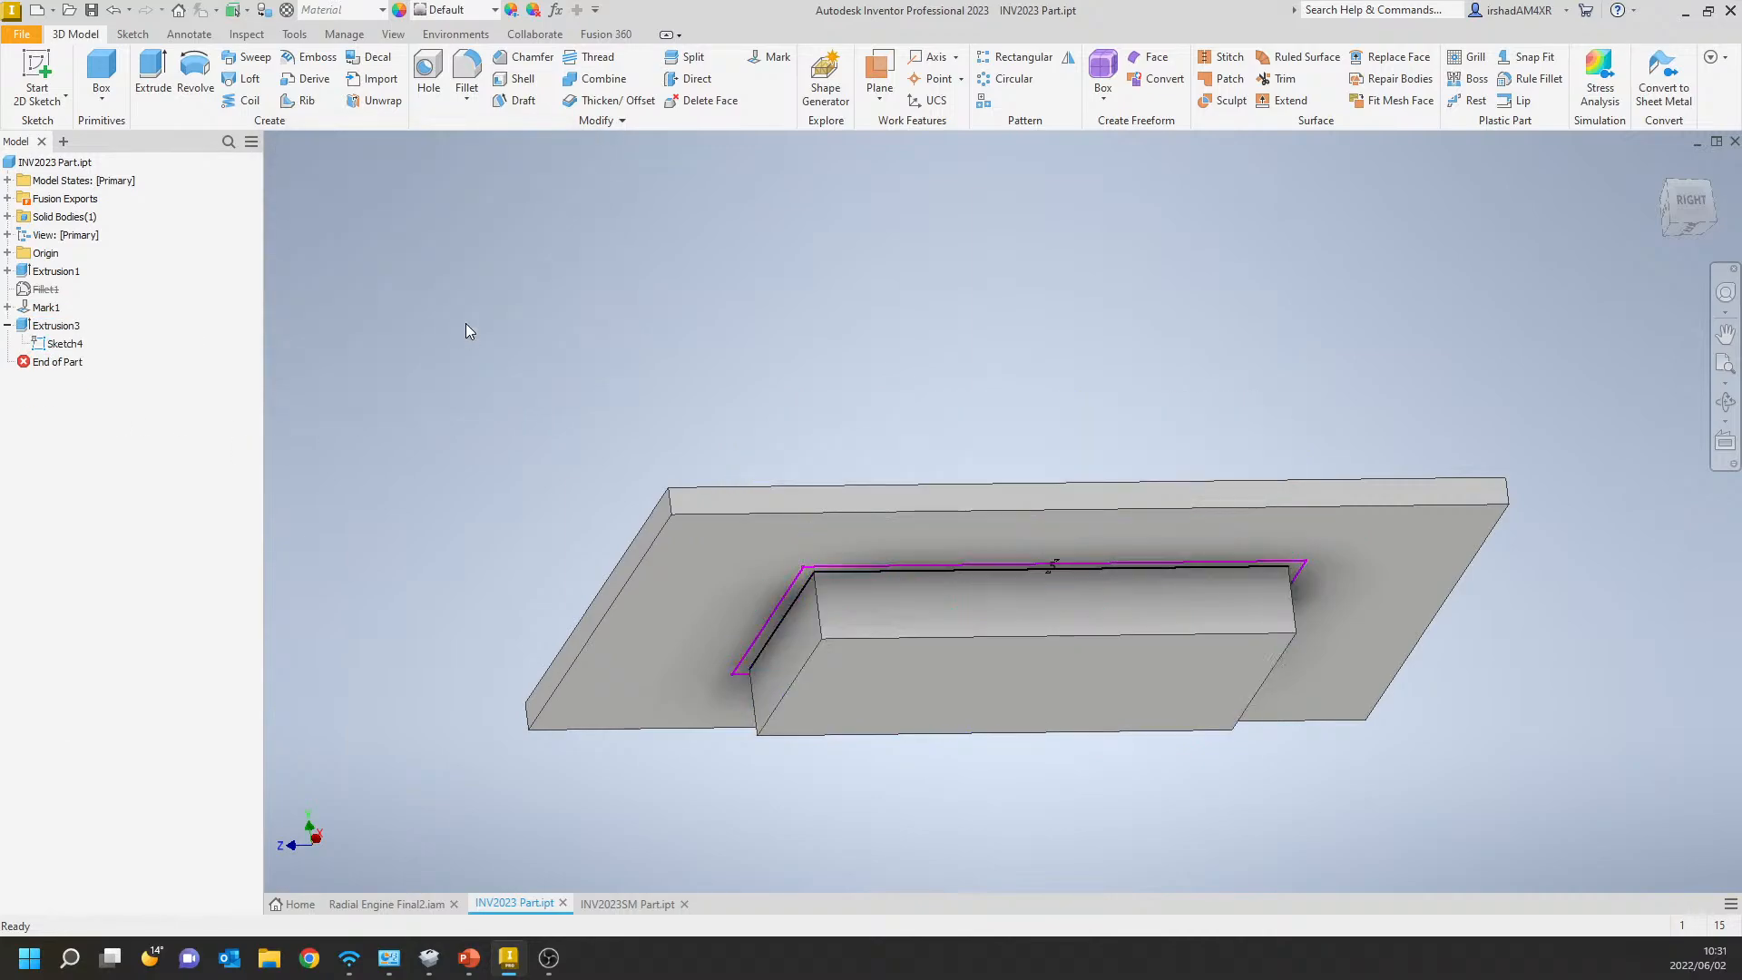
# Open Sketch4 under Extrusion3 for editing and inspect the lines of its outer projected rectangle.
pyautogui.moveTo(467, 342)
pyautogui.keyDown('shift'); pyautogui.mouseDown(button='middle')
pyautogui.moveTo(596, 342)
pyautogui.moveTo(617, 283)
pyautogui.moveTo(628, 345)
pyautogui.moveTo(606, 341)
pyautogui.mouseUp(button='middle'); pyautogui.keyUp('shift')
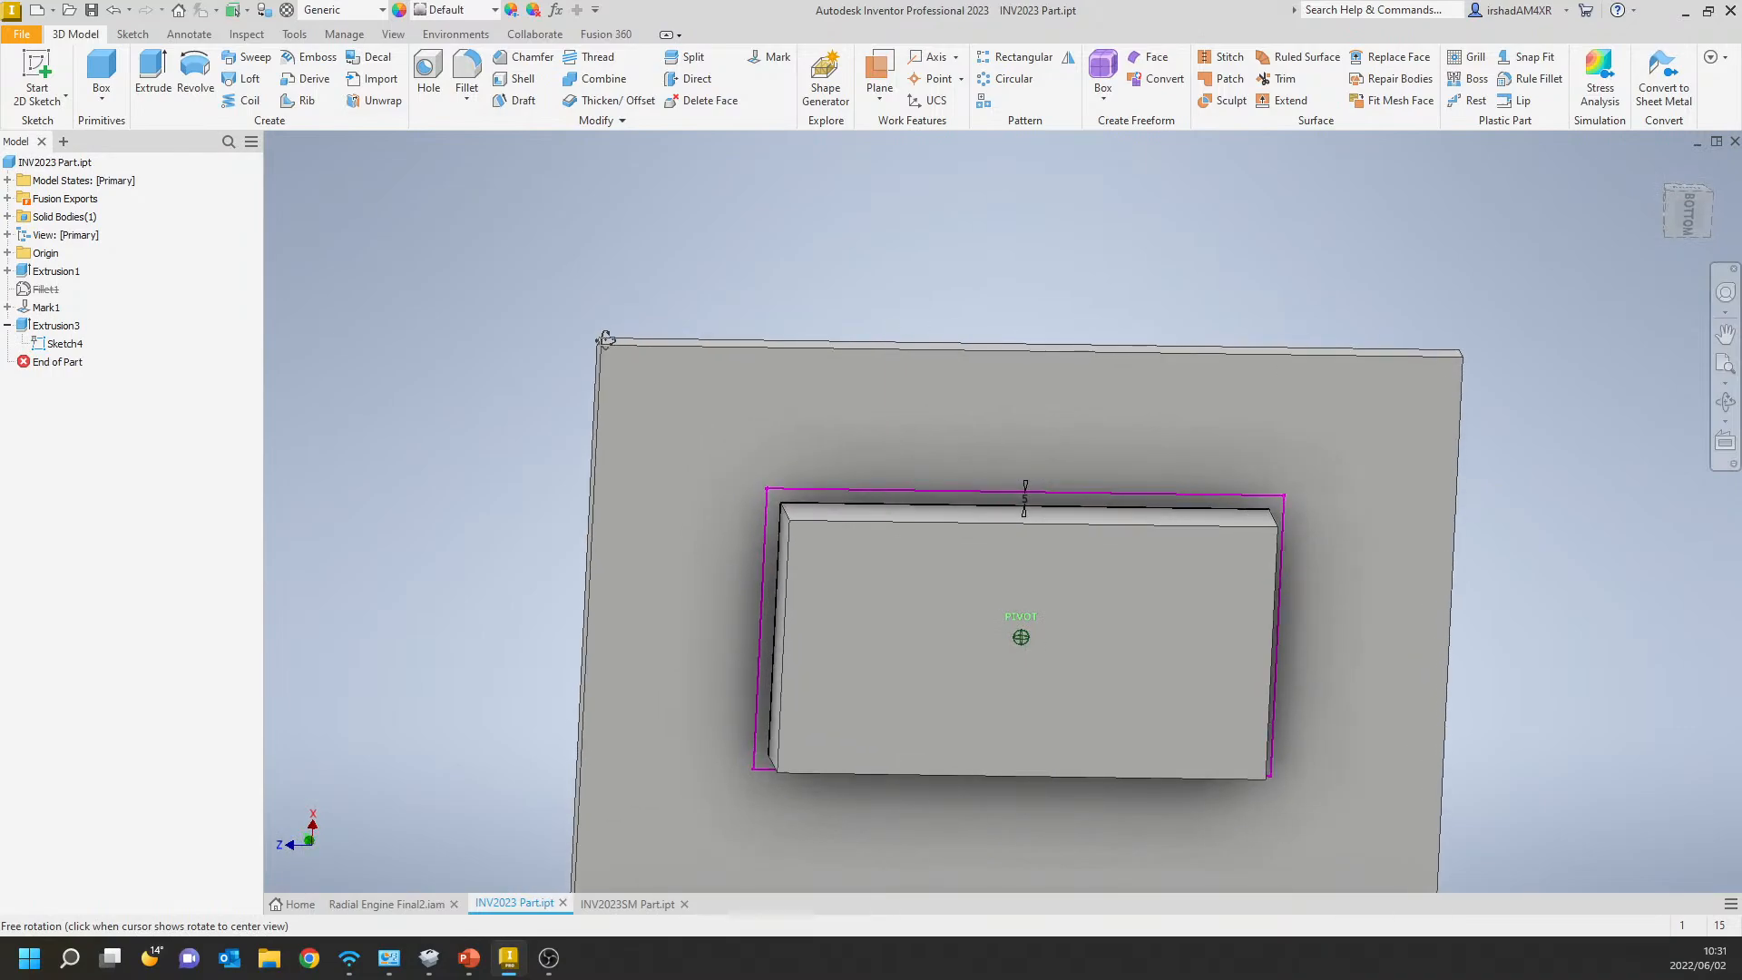
pyautogui.moveTo(941, 635); pyautogui.dragTo(954, 589, button='middle')
pyautogui.moveTo(738, 492)
pyautogui.keyDown('shift'); pyautogui.mouseDown(button='middle')
pyautogui.moveTo(693, 490)
pyautogui.moveTo(711, 497)
pyautogui.mouseUp(button='middle'); pyautogui.keyUp('shift')
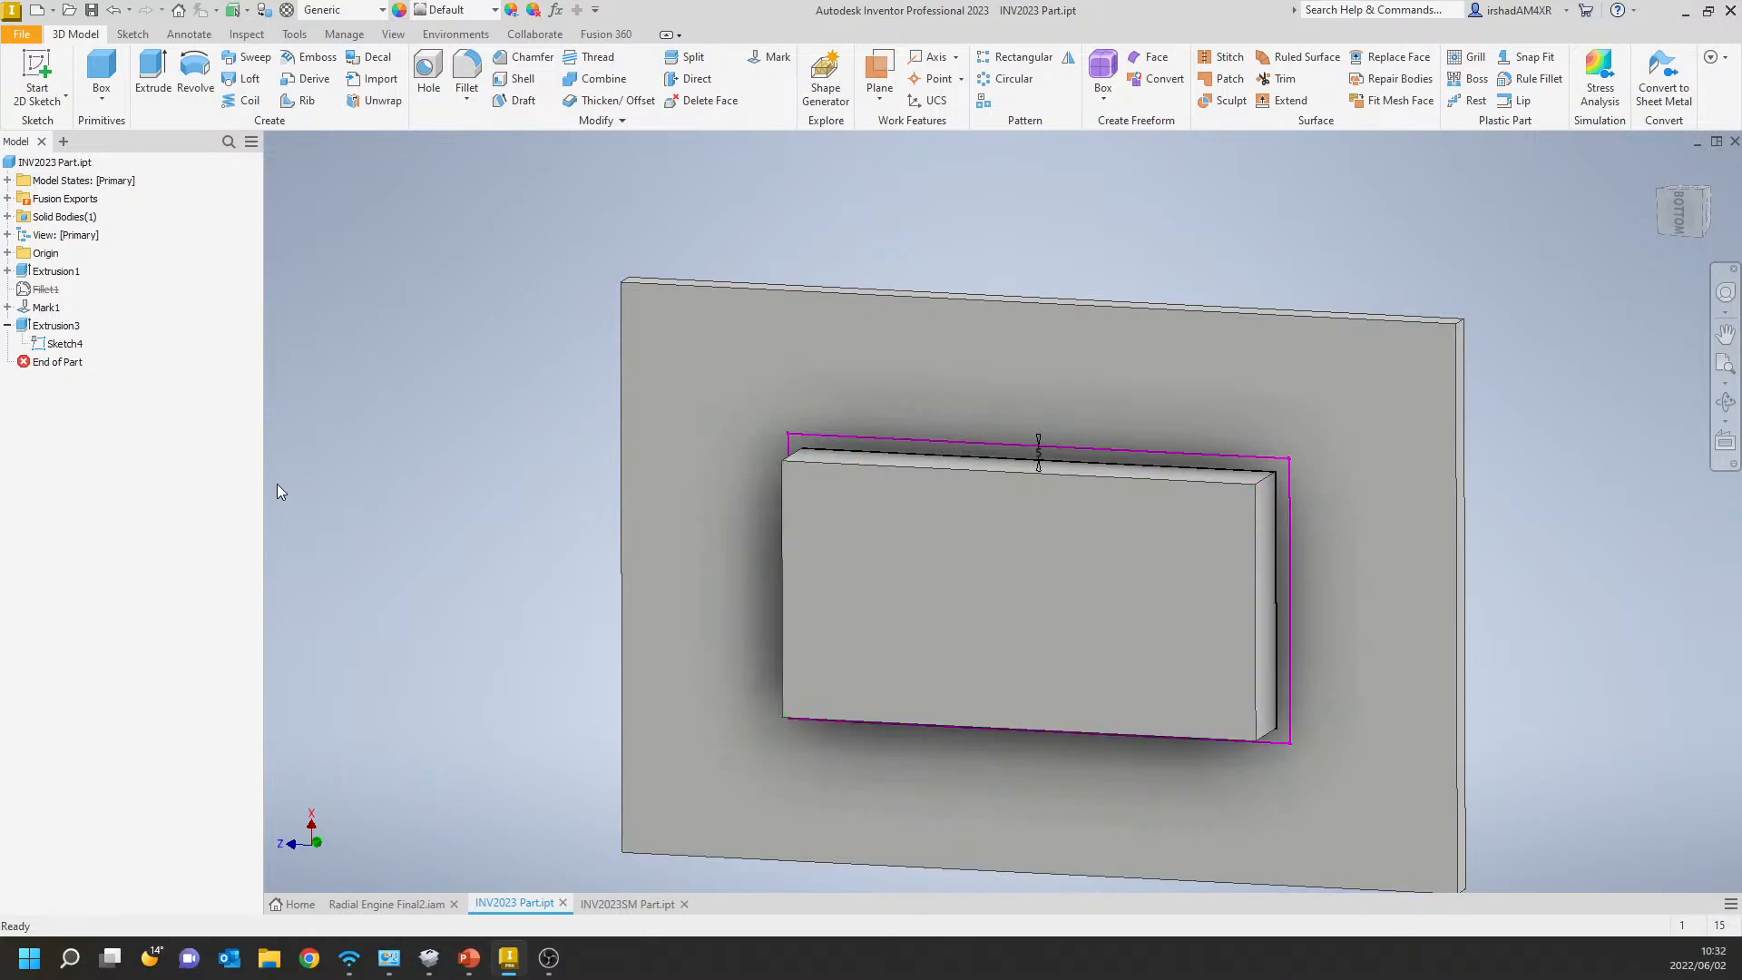
pyautogui.click(64, 342)
pyautogui.rightClick(64, 342)
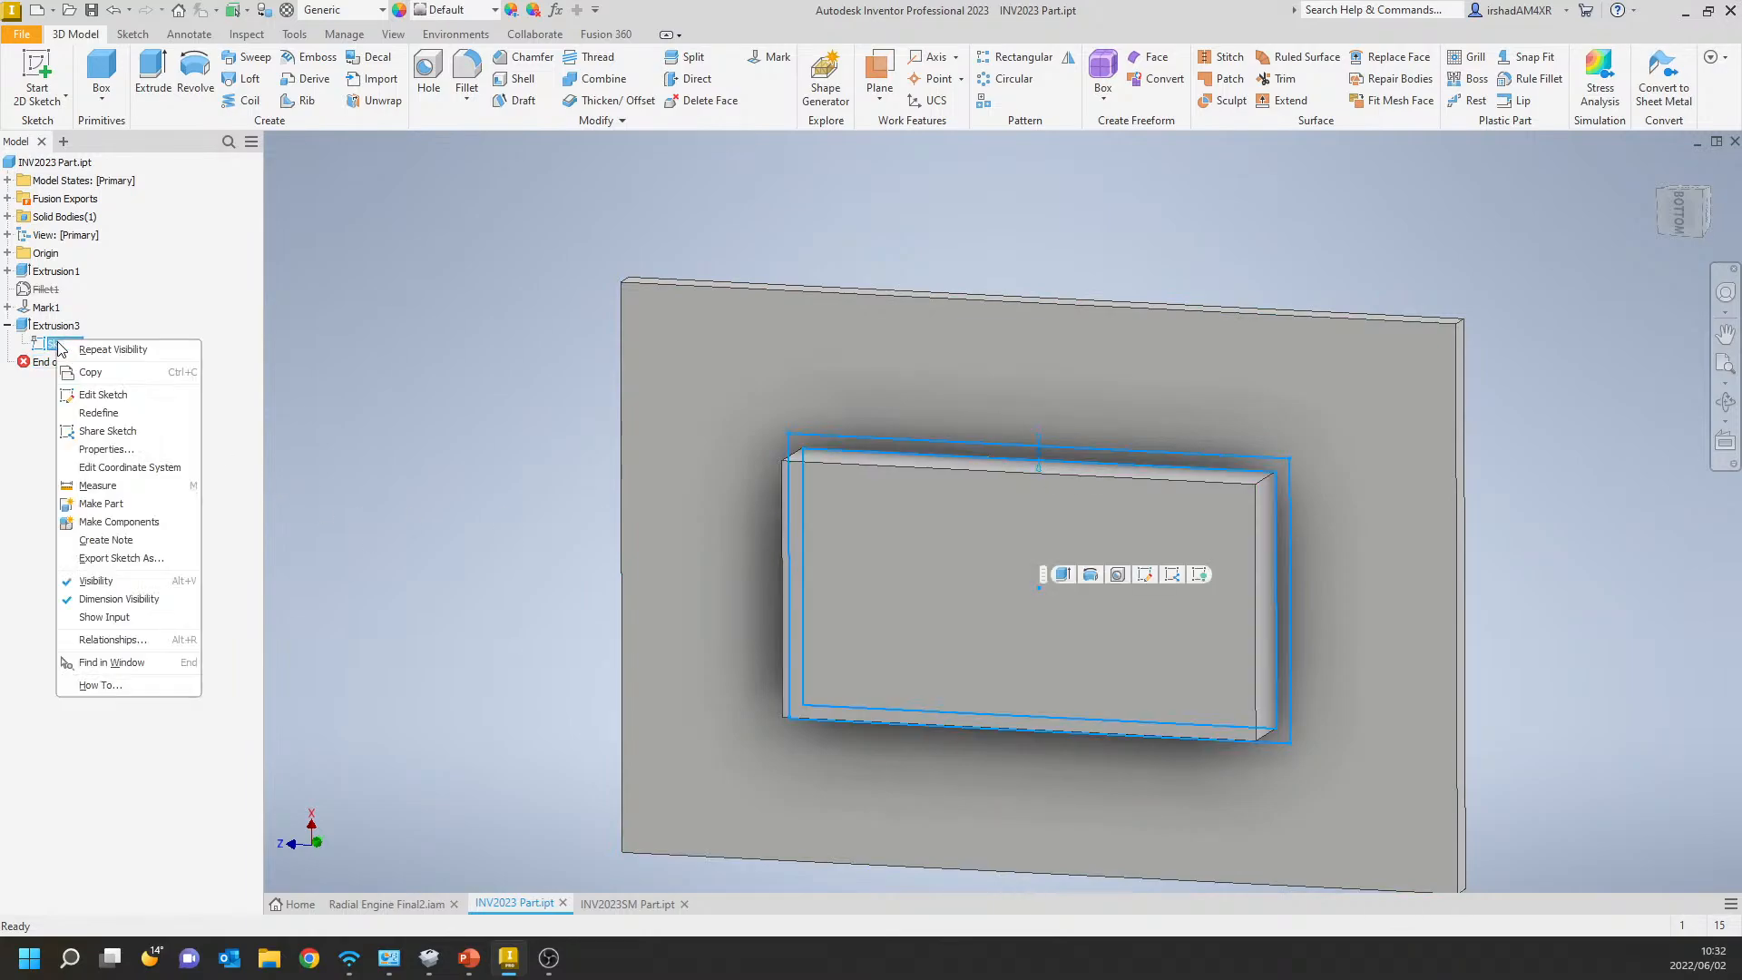
pyautogui.click(88, 397)
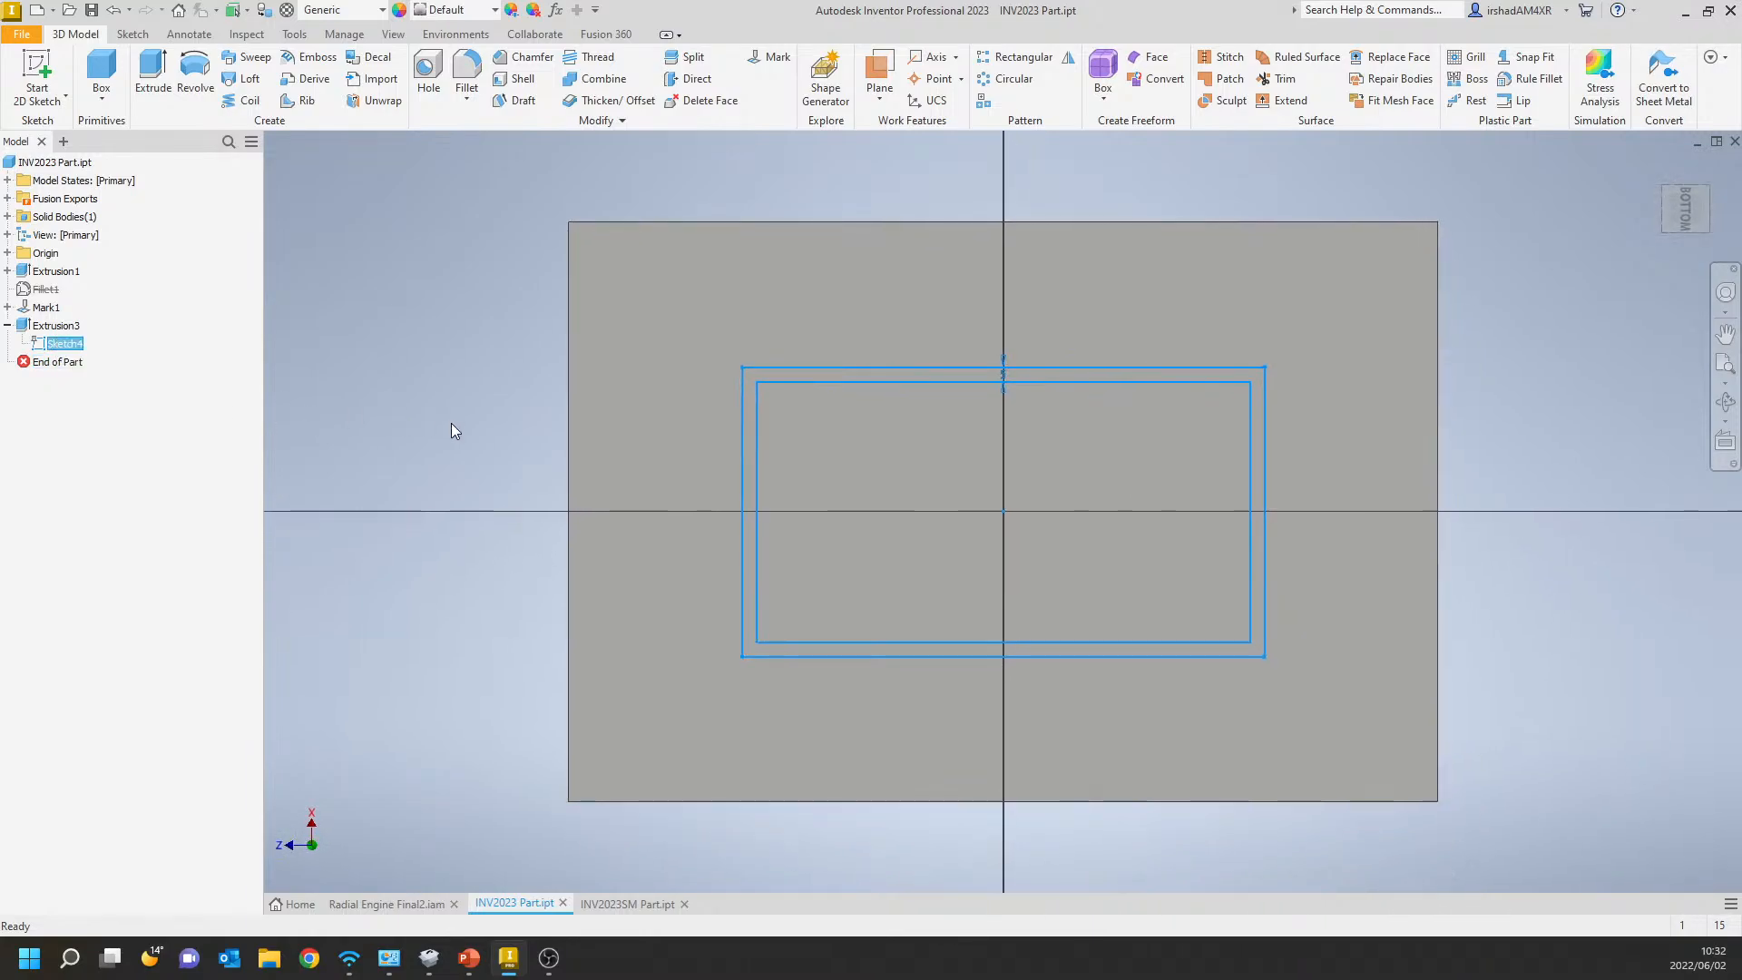
pyautogui.click(795, 373)
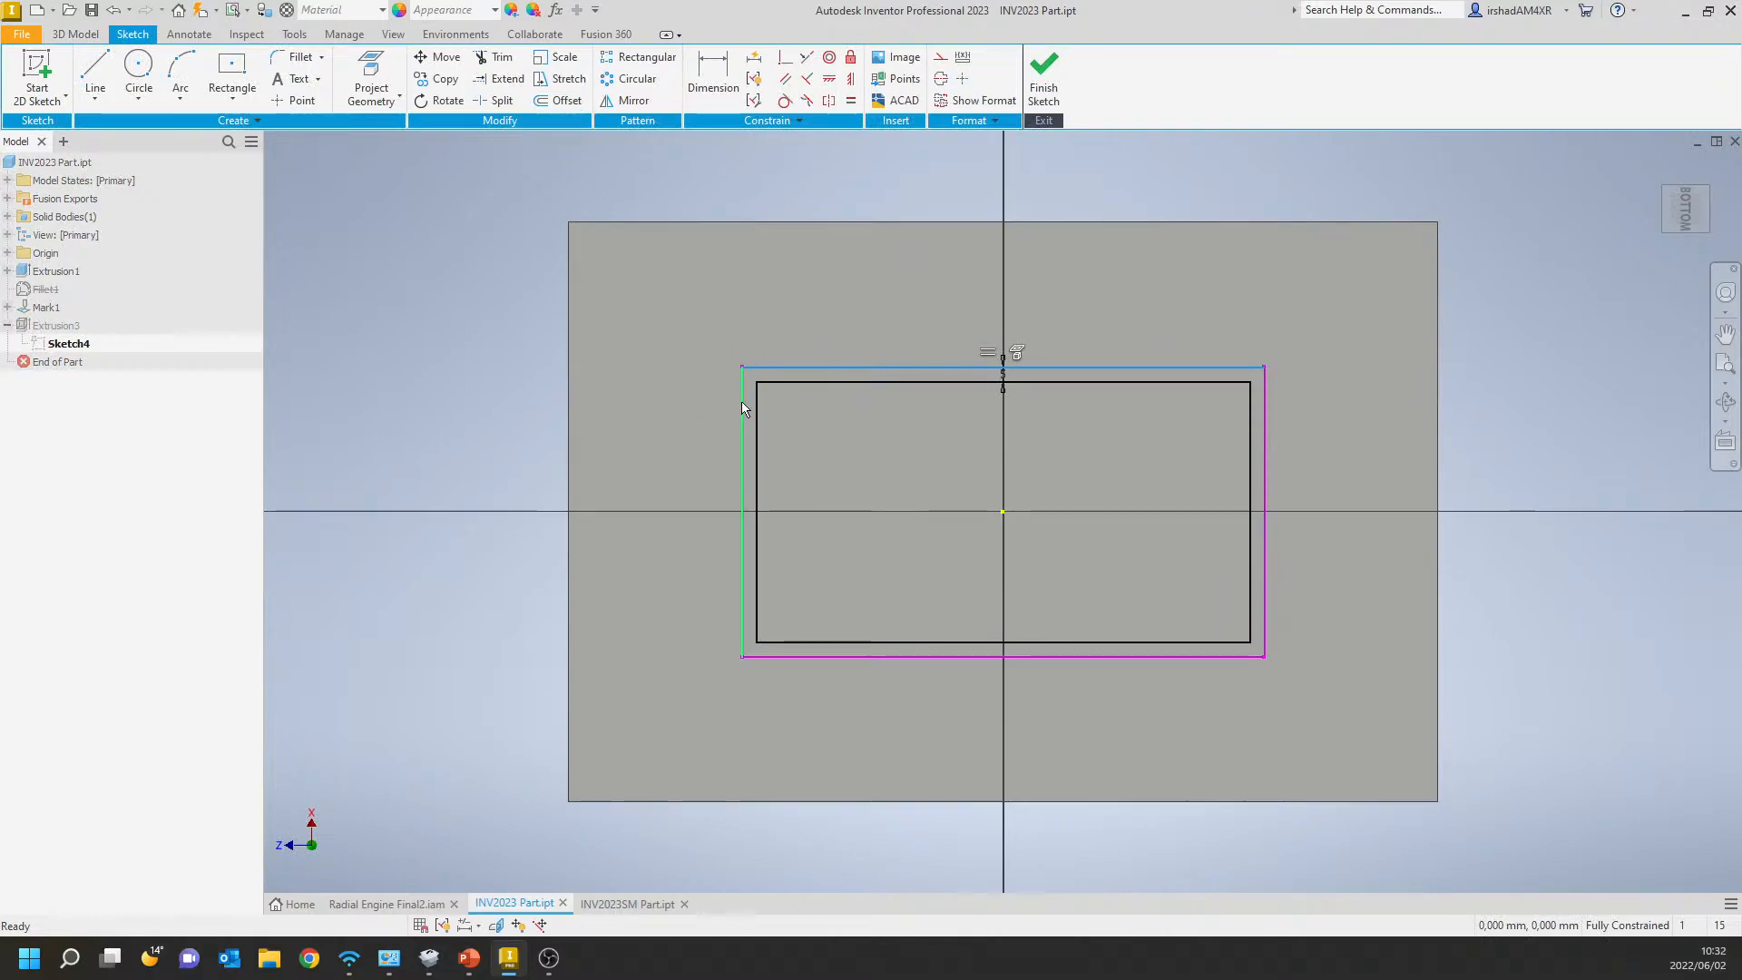
pyautogui.click(742, 401)
pyautogui.click(843, 656)
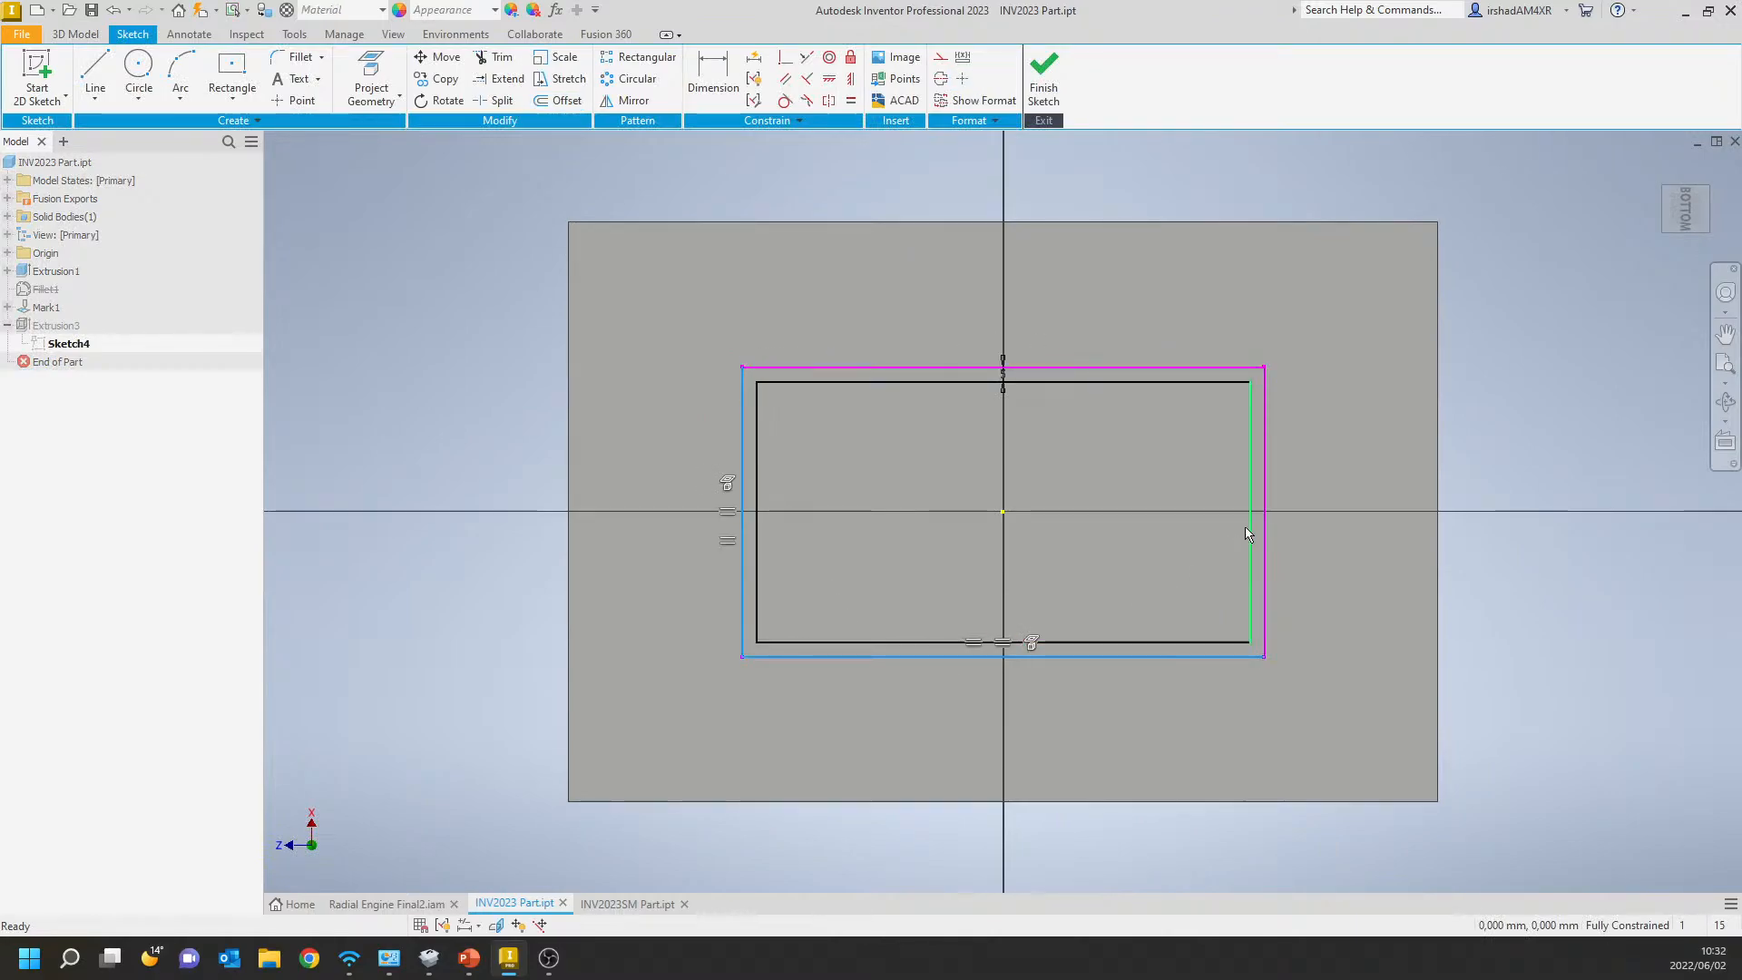
pyautogui.click(511, 319)
# Select all broken projections in Sketch4, delete them, and finish the sketch.
pyautogui.moveTo(407, 367); pyautogui.dragTo(505, 377, button='middle')
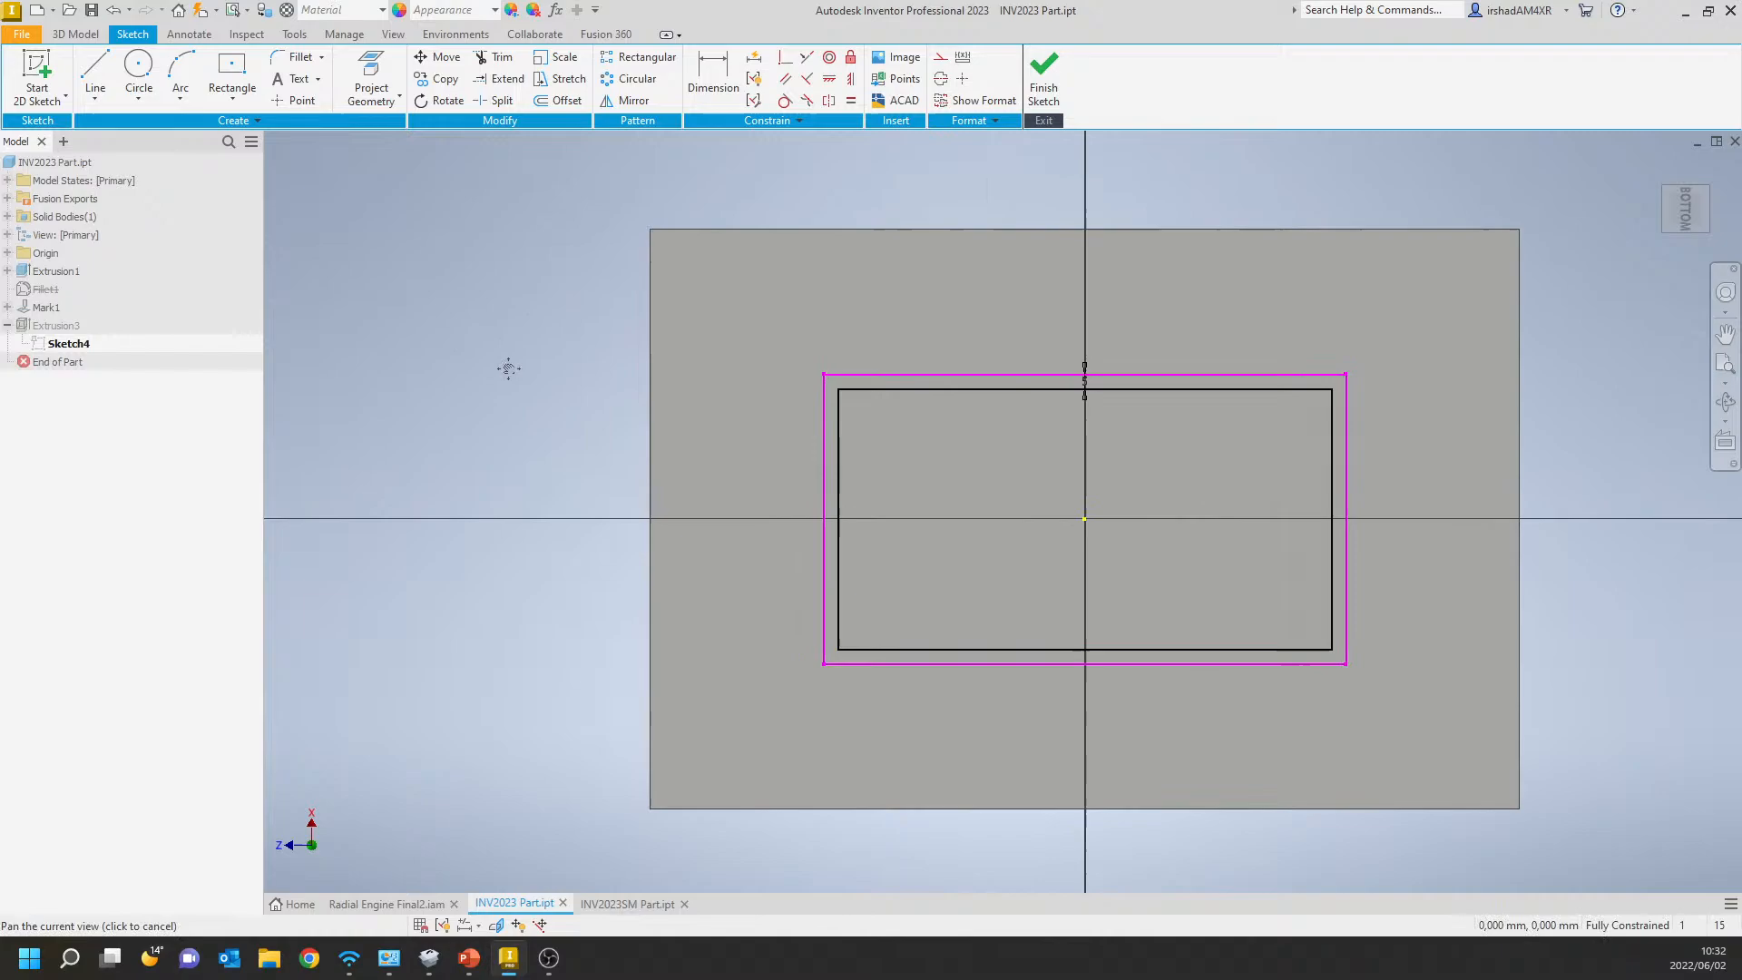
pyautogui.rightClick(479, 310)
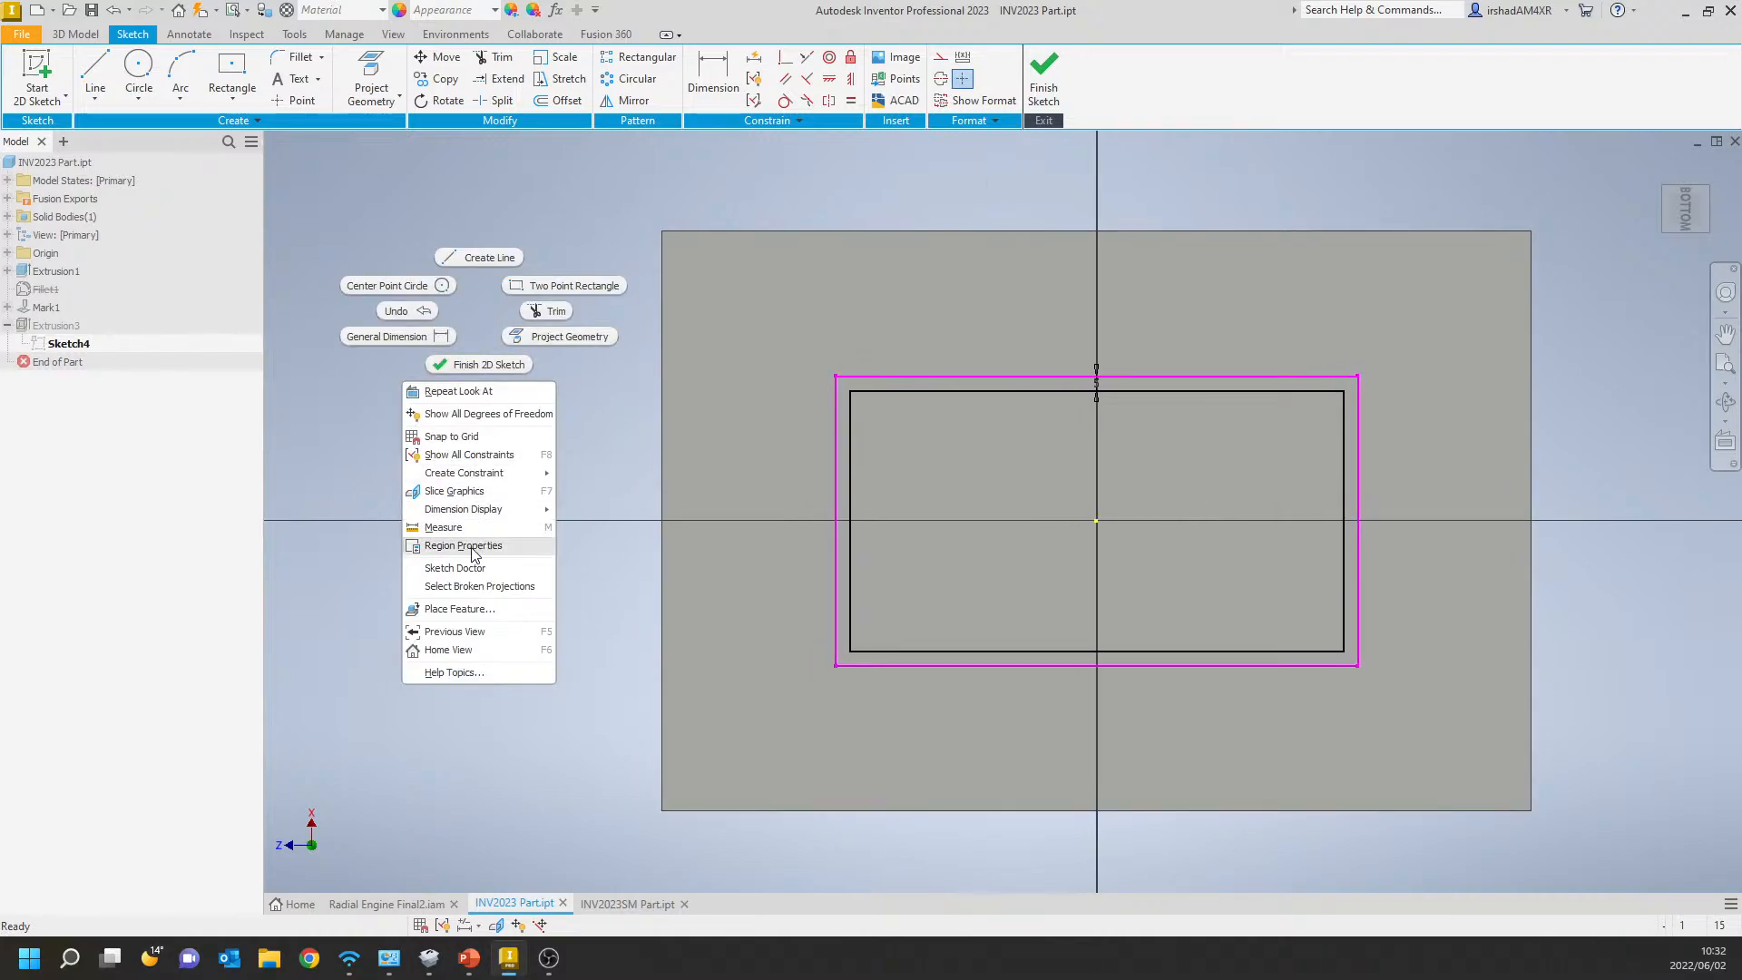
pyautogui.click(476, 587)
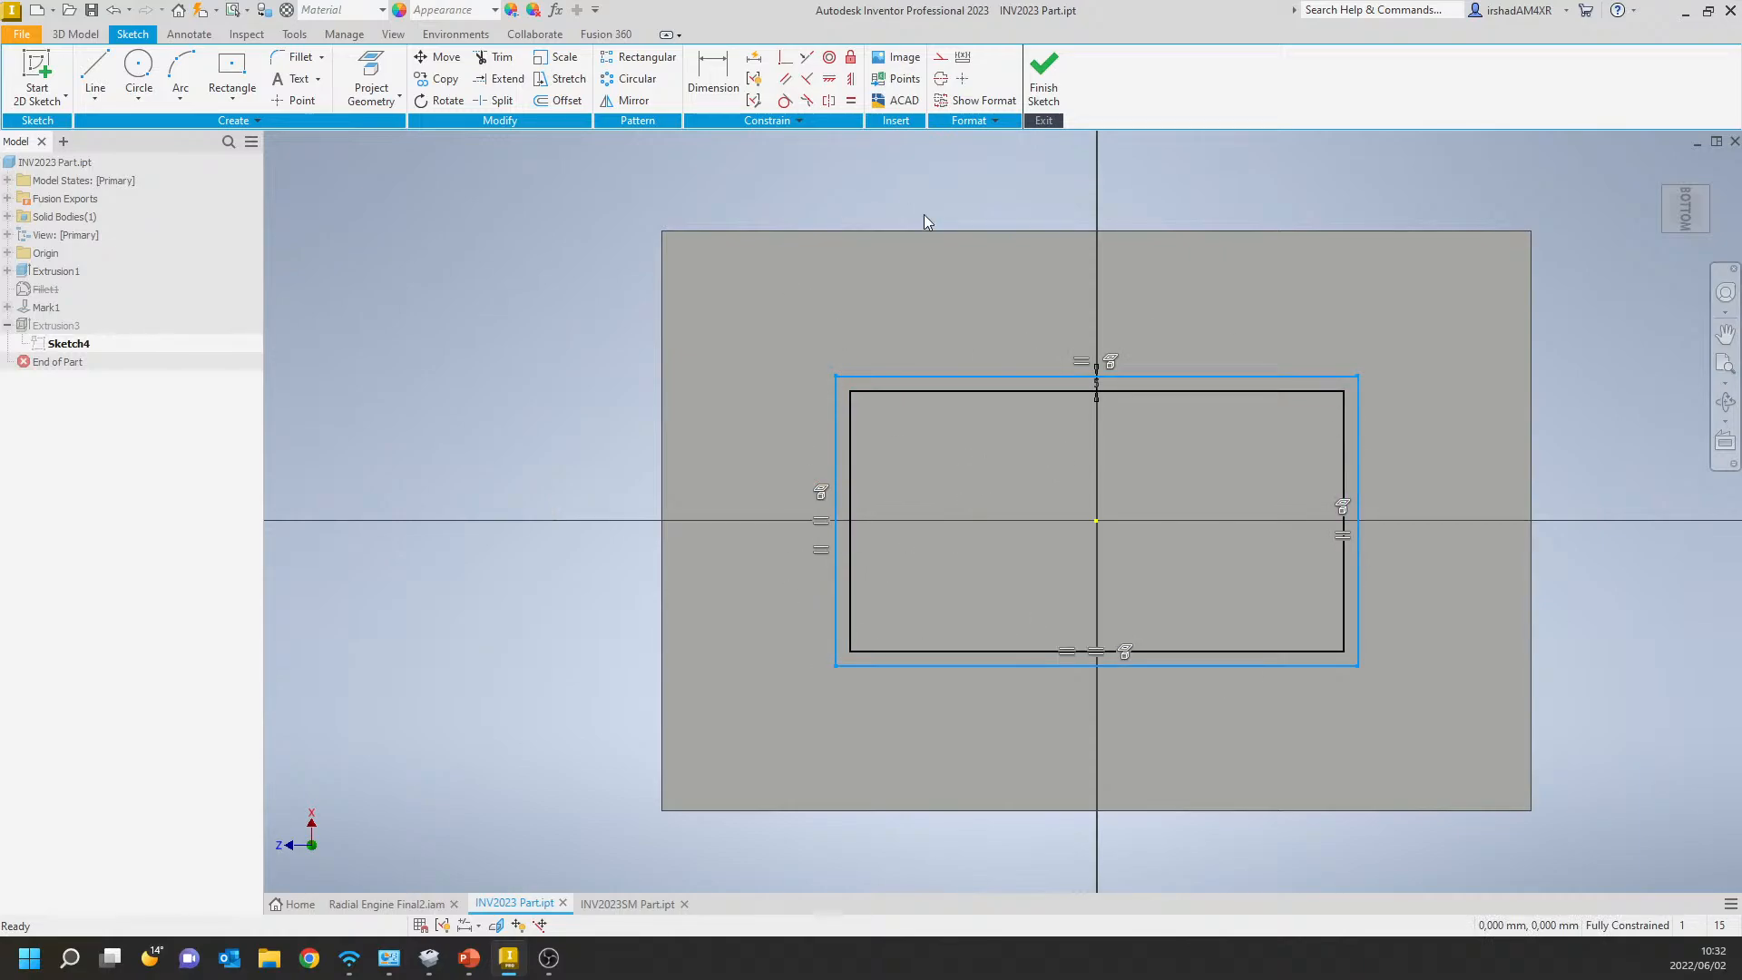
pyautogui.click(920, 275)
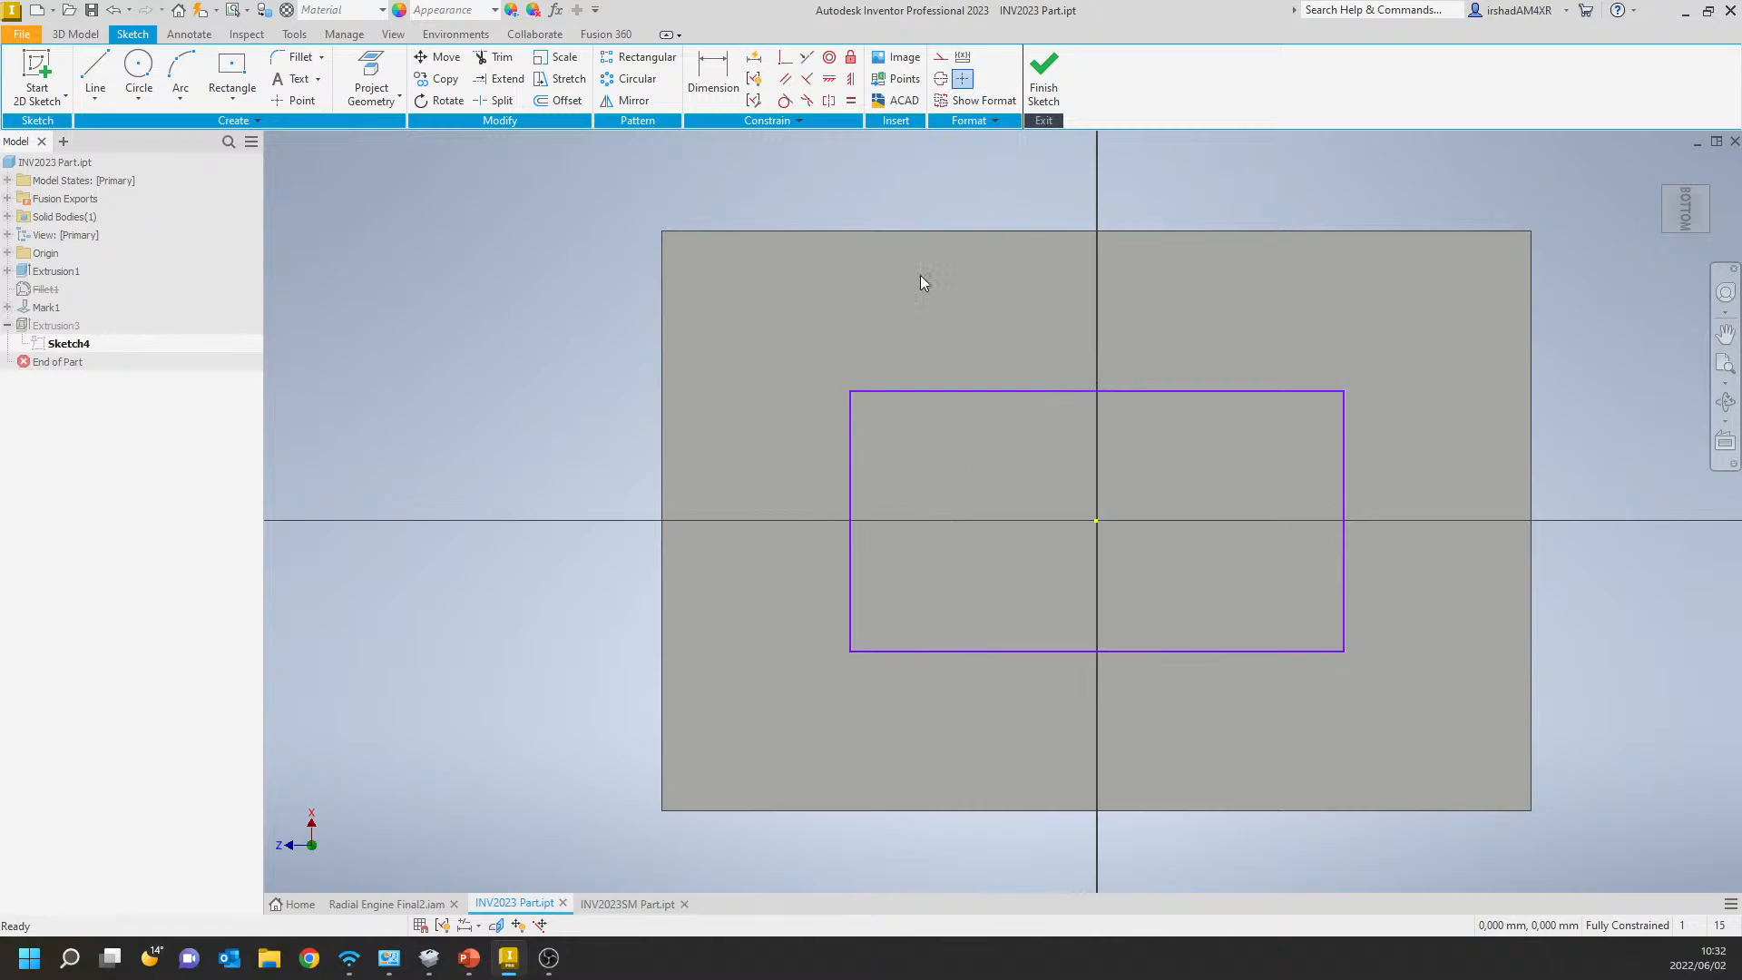
pyautogui.click(1043, 80)
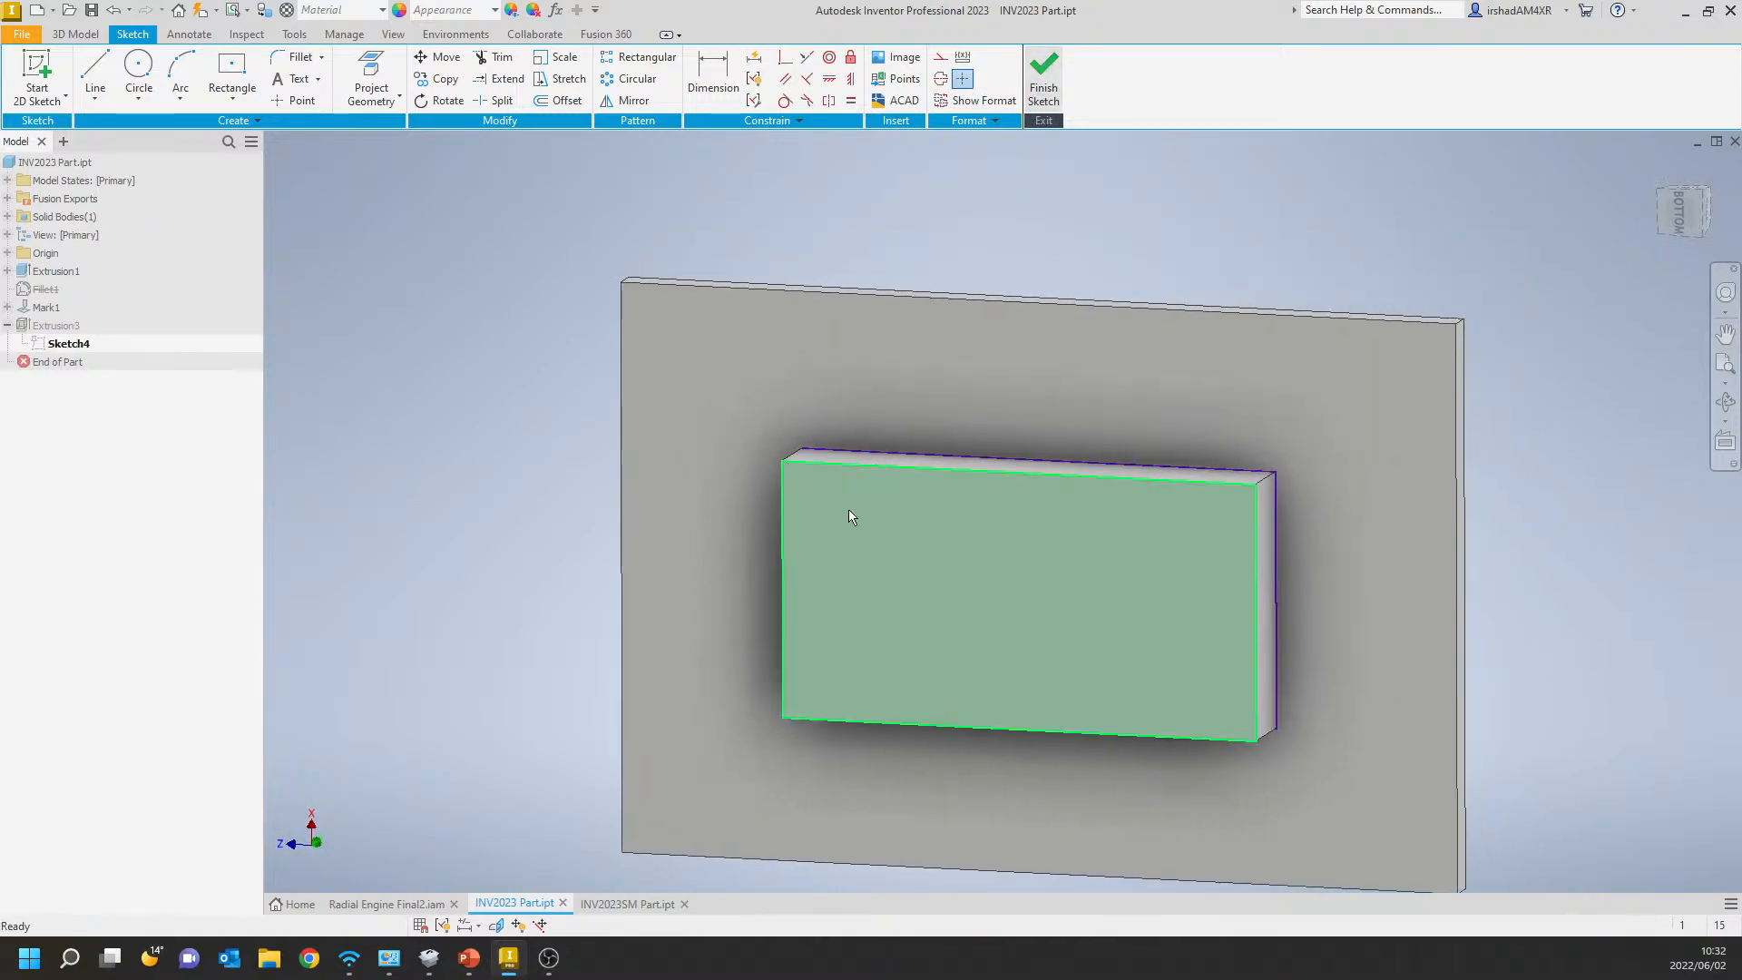
# Inspect Sketch4 against the underside block and hide the sketch in the model.
pyautogui.moveTo(848, 509)
pyautogui.keyDown('shift'); pyautogui.mouseDown(button='middle')
pyautogui.moveTo(856, 548)
pyautogui.moveTo(723, 568)
pyautogui.mouseUp(button='middle'); pyautogui.keyUp('shift')
pyautogui.click(64, 343)
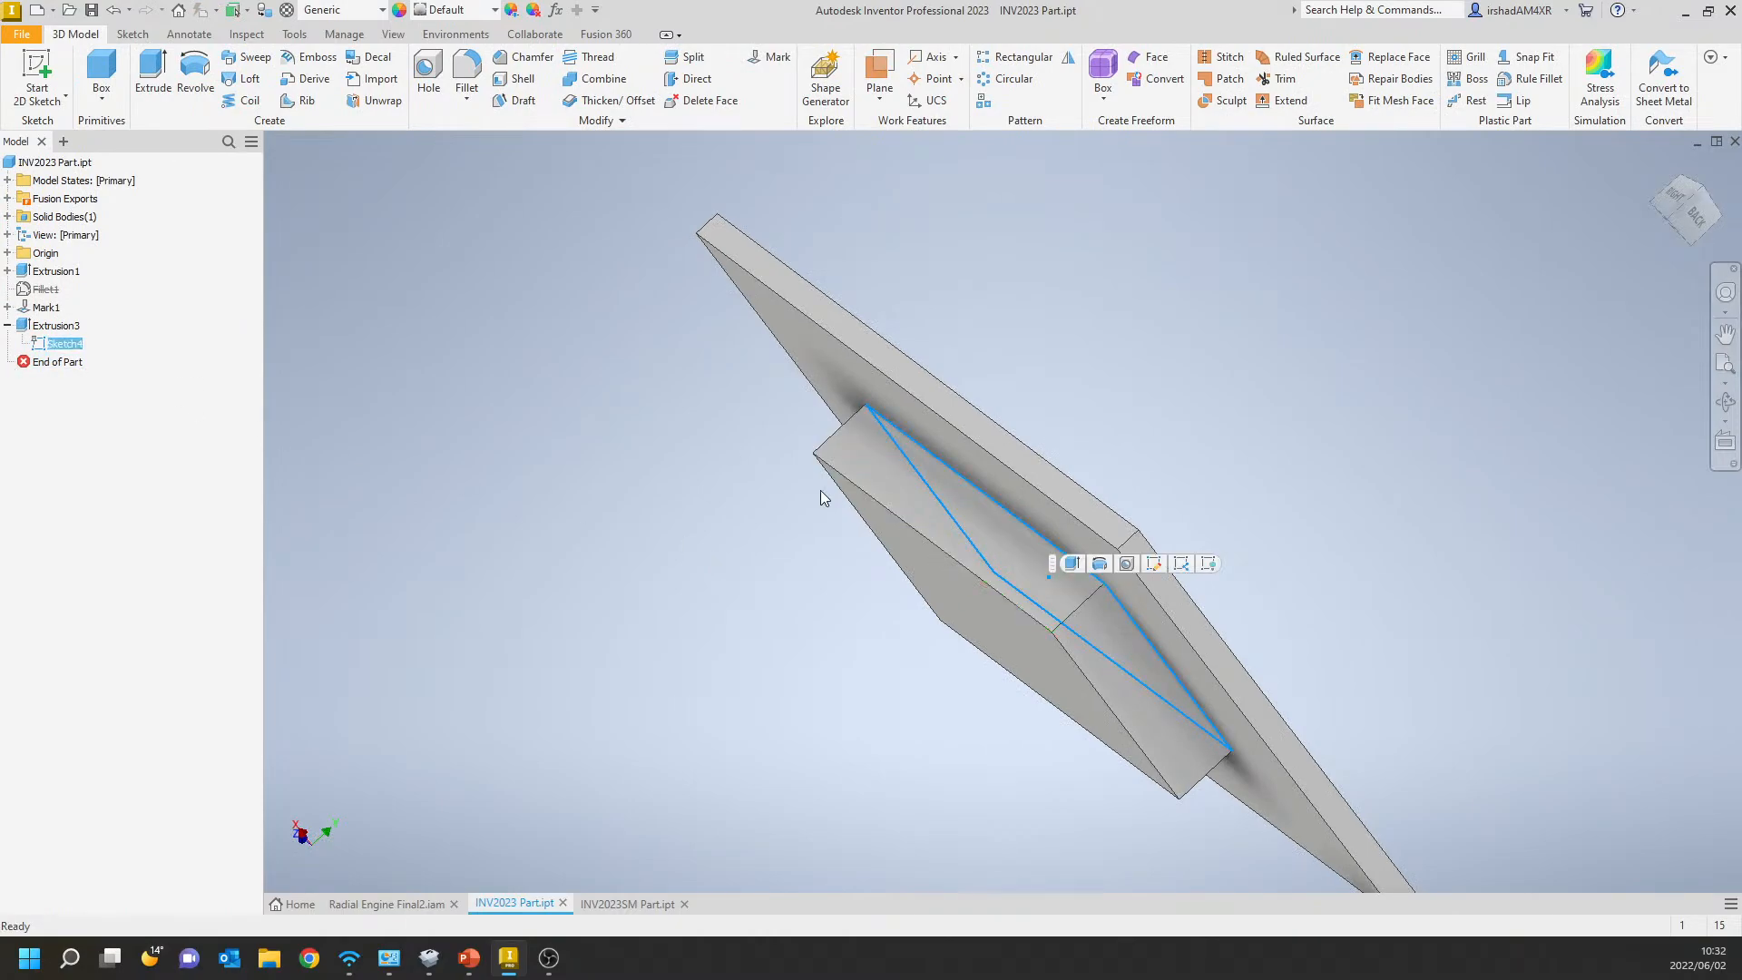
pyautogui.keyDown('shift'); pyautogui.moveTo(1096, 482); pyautogui.dragTo(1131, 451, button='middle'); pyautogui.keyUp('shift')
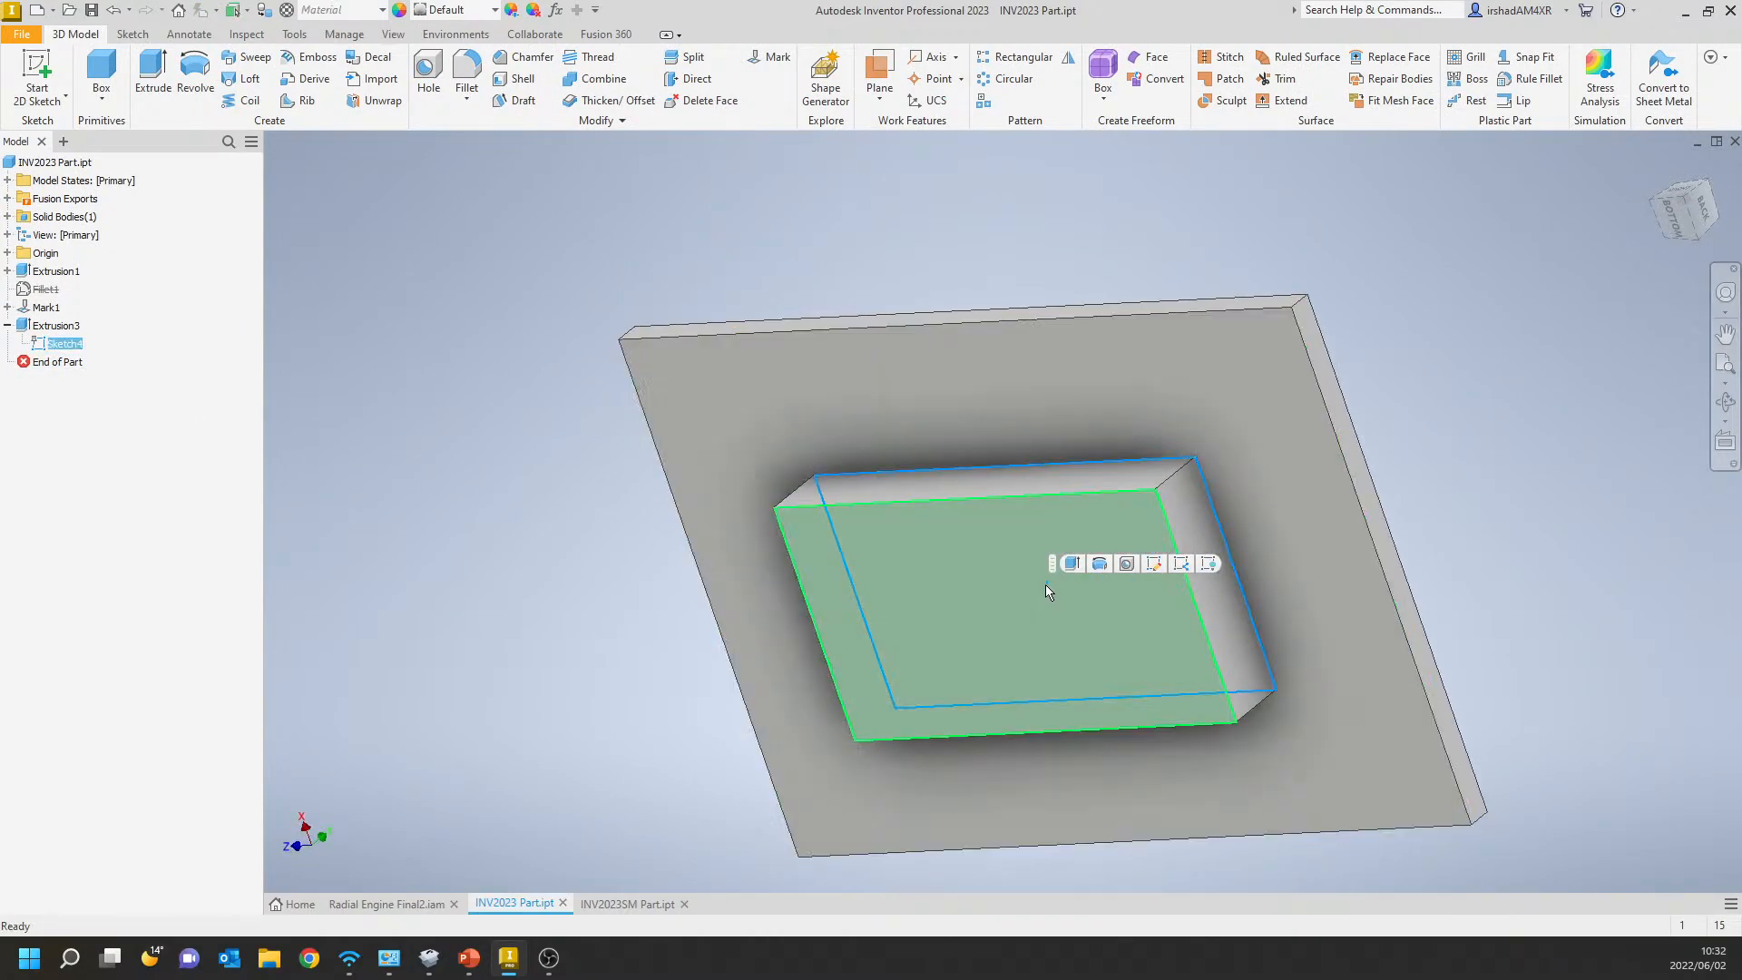
pyautogui.moveTo(859, 536)
pyautogui.keyDown('shift'); pyautogui.mouseDown(button='middle')
pyautogui.moveTo(855, 493)
pyautogui.moveTo(911, 485)
pyautogui.mouseUp(button='middle'); pyautogui.keyUp('shift')
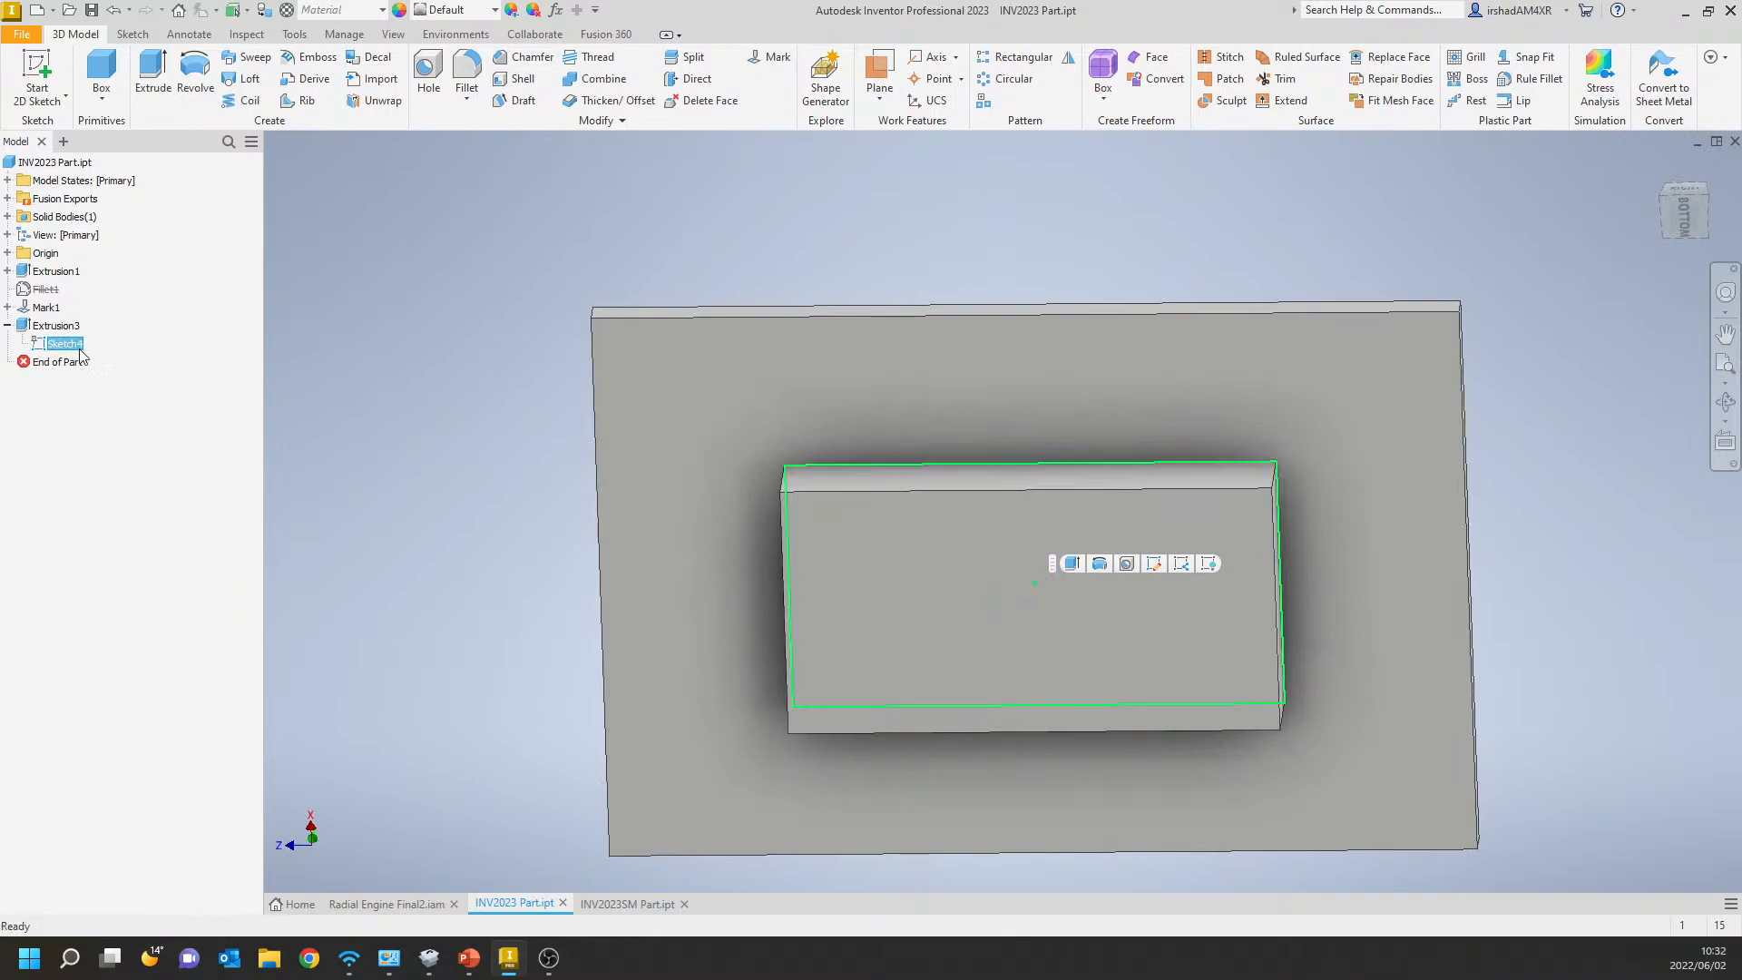
pyautogui.moveTo(525, 358)
pyautogui.keyDown('shift'); pyautogui.mouseDown(button='middle')
pyautogui.moveTo(526, 411)
pyautogui.moveTo(692, 400)
pyautogui.moveTo(662, 345)
pyautogui.moveTo(693, 331)
pyautogui.mouseUp(button='middle'); pyautogui.keyUp('shift')
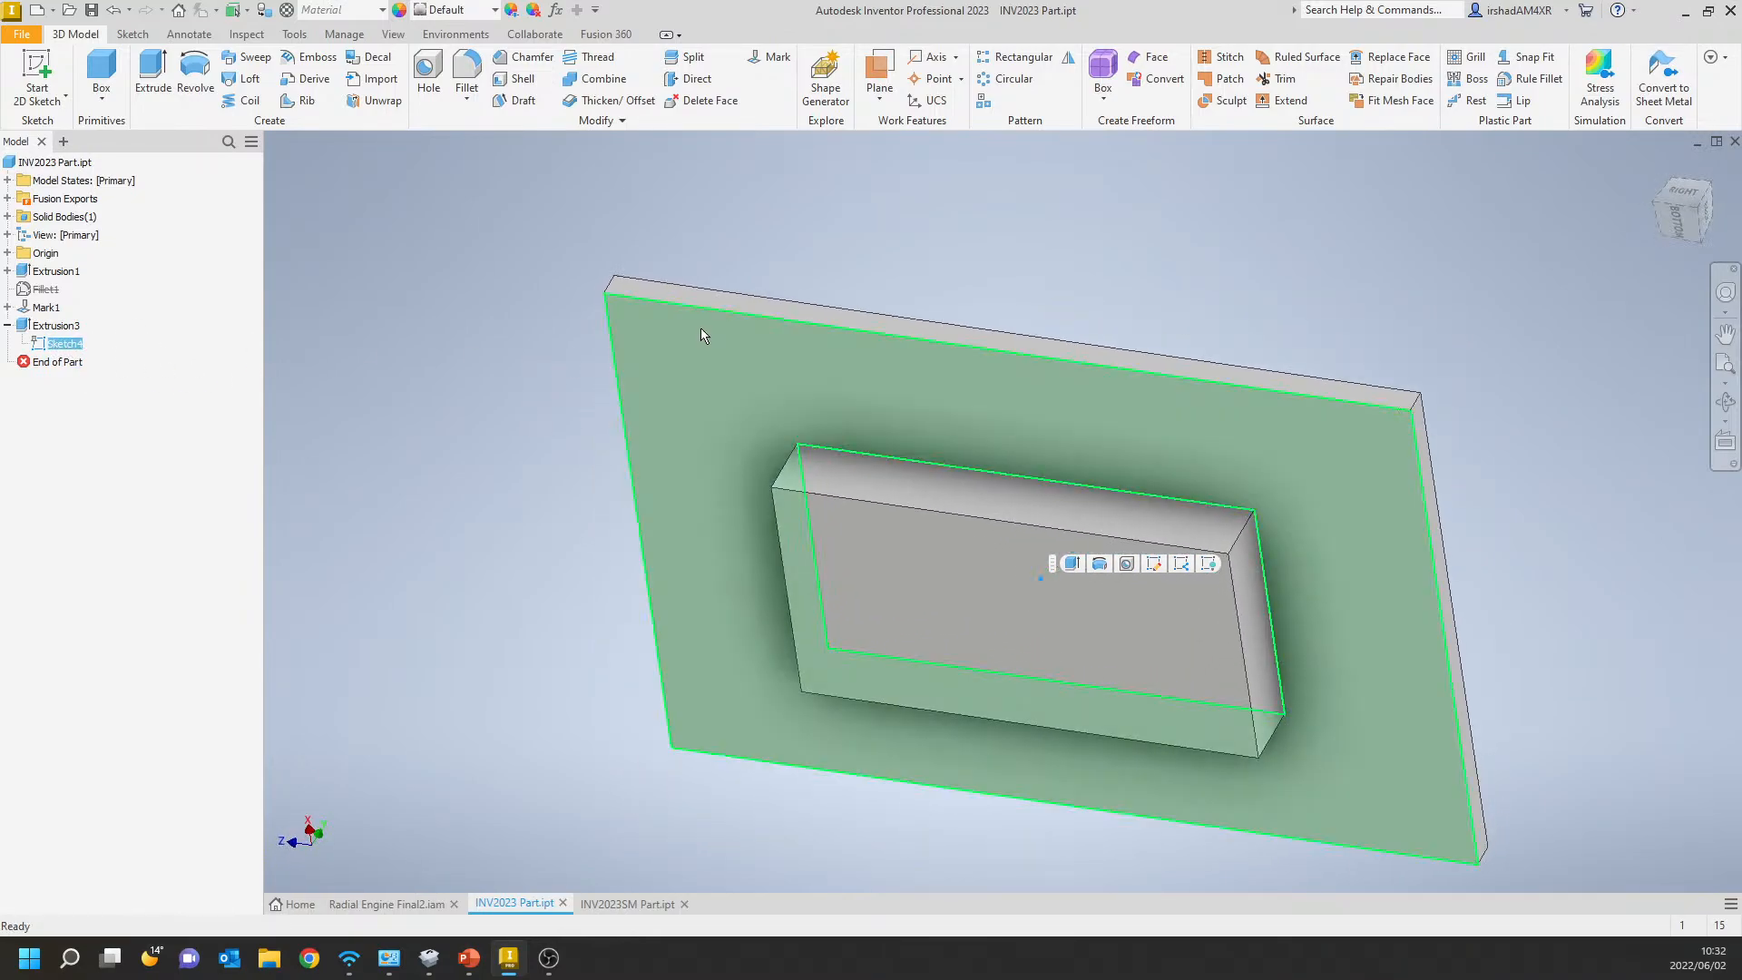
pyautogui.moveTo(587, 614)
pyautogui.keyDown('shift'); pyautogui.mouseDown(button='middle')
pyautogui.moveTo(699, 478)
pyautogui.moveTo(729, 584)
pyautogui.moveTo(760, 443)
pyautogui.mouseUp(button='middle'); pyautogui.keyUp('shift')
pyautogui.click(764, 346)
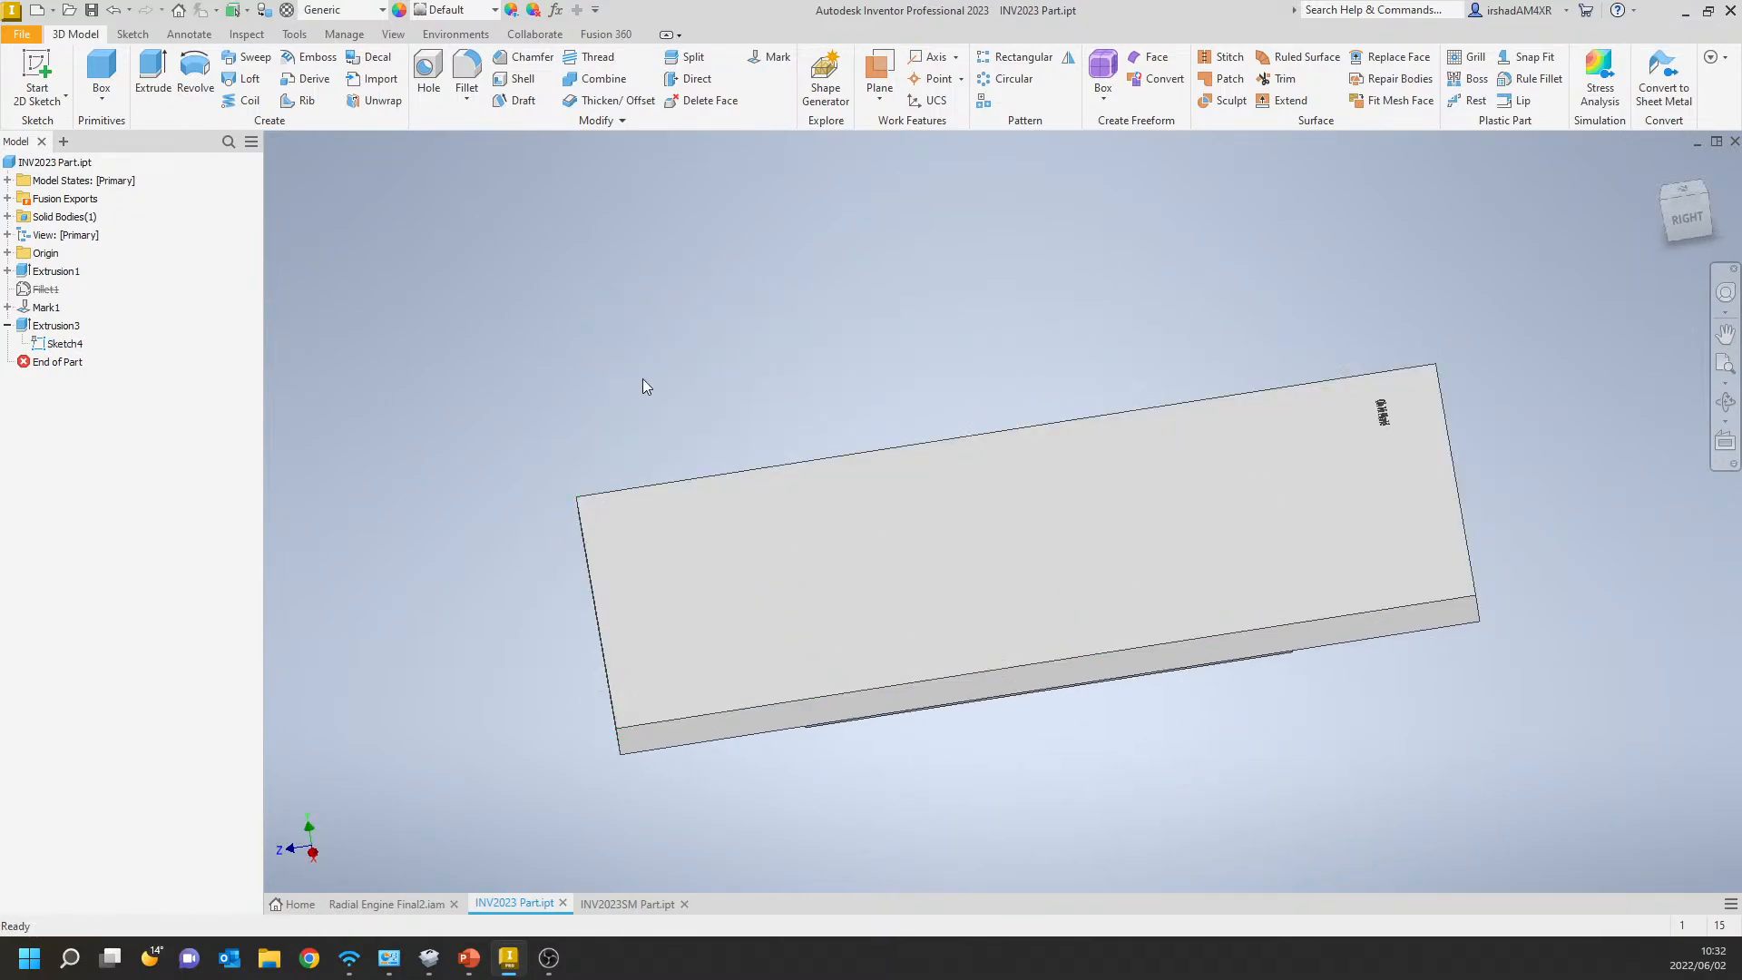
pyautogui.rightClick(64, 343)
pyautogui.click(105, 592)
# Start a sketch on the plate's top face and draw a text box near the end opposite the existing marking.
pyautogui.keyDown('shift'); pyautogui.moveTo(637, 373); pyautogui.dragTo(680, 342, button='middle'); pyautogui.keyUp('shift')
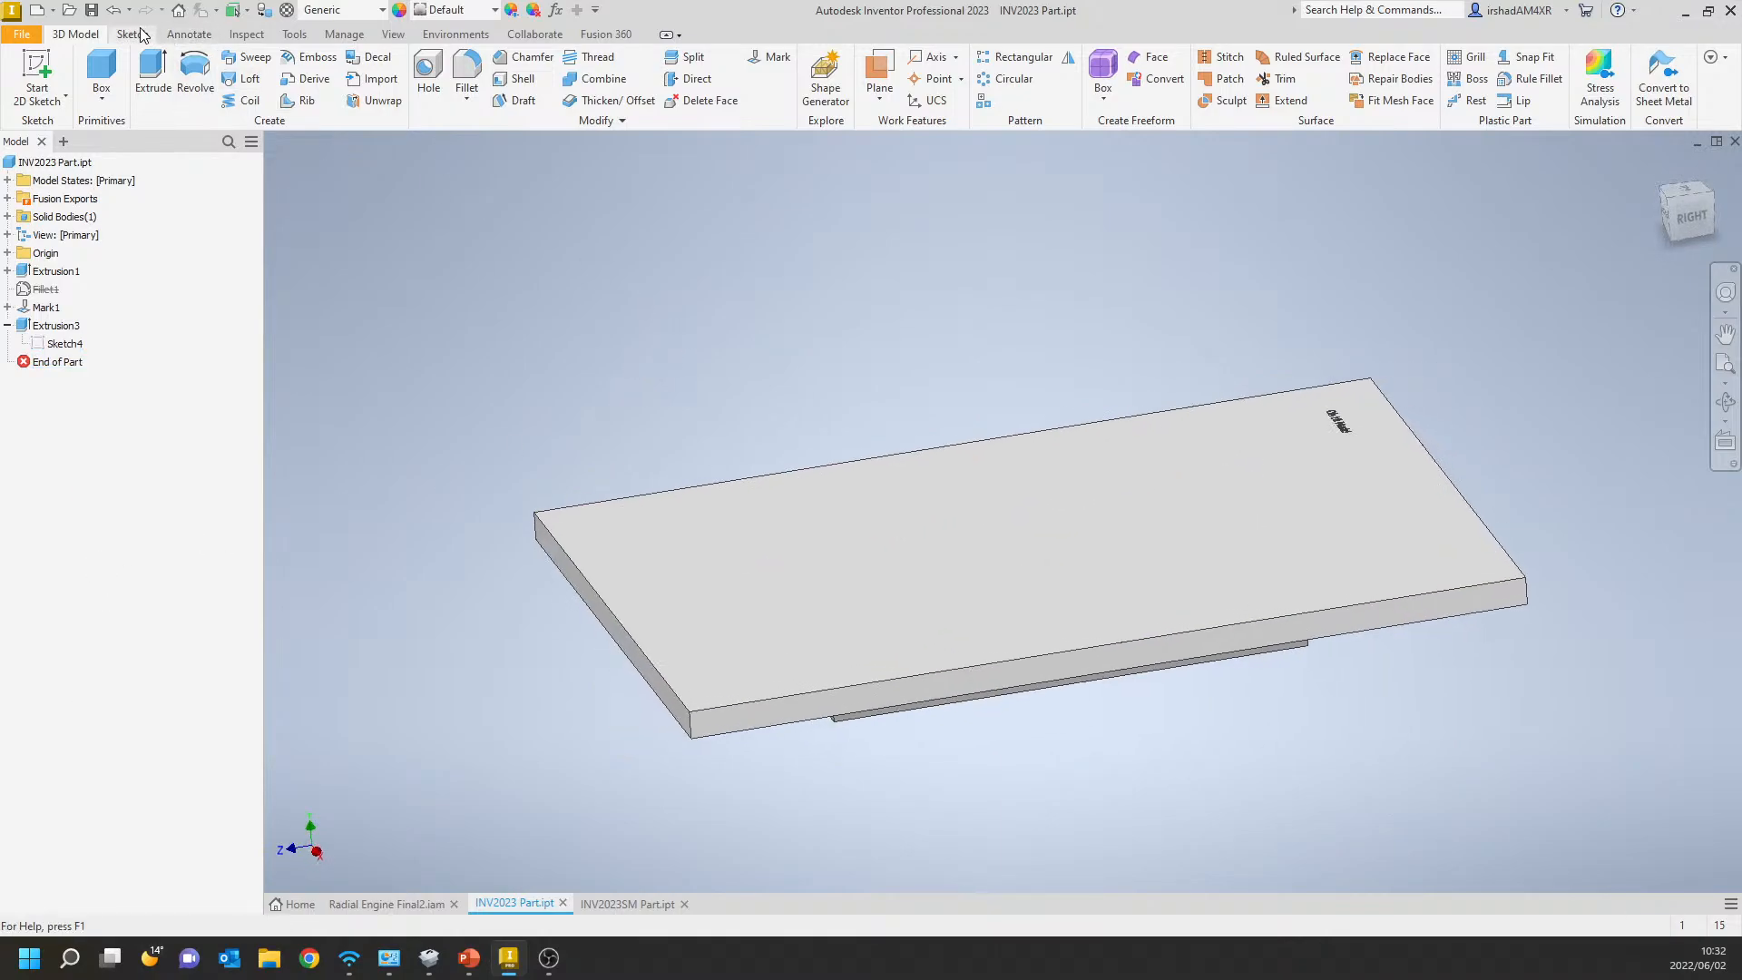
pyautogui.click(37, 76)
pyautogui.click(1120, 459)
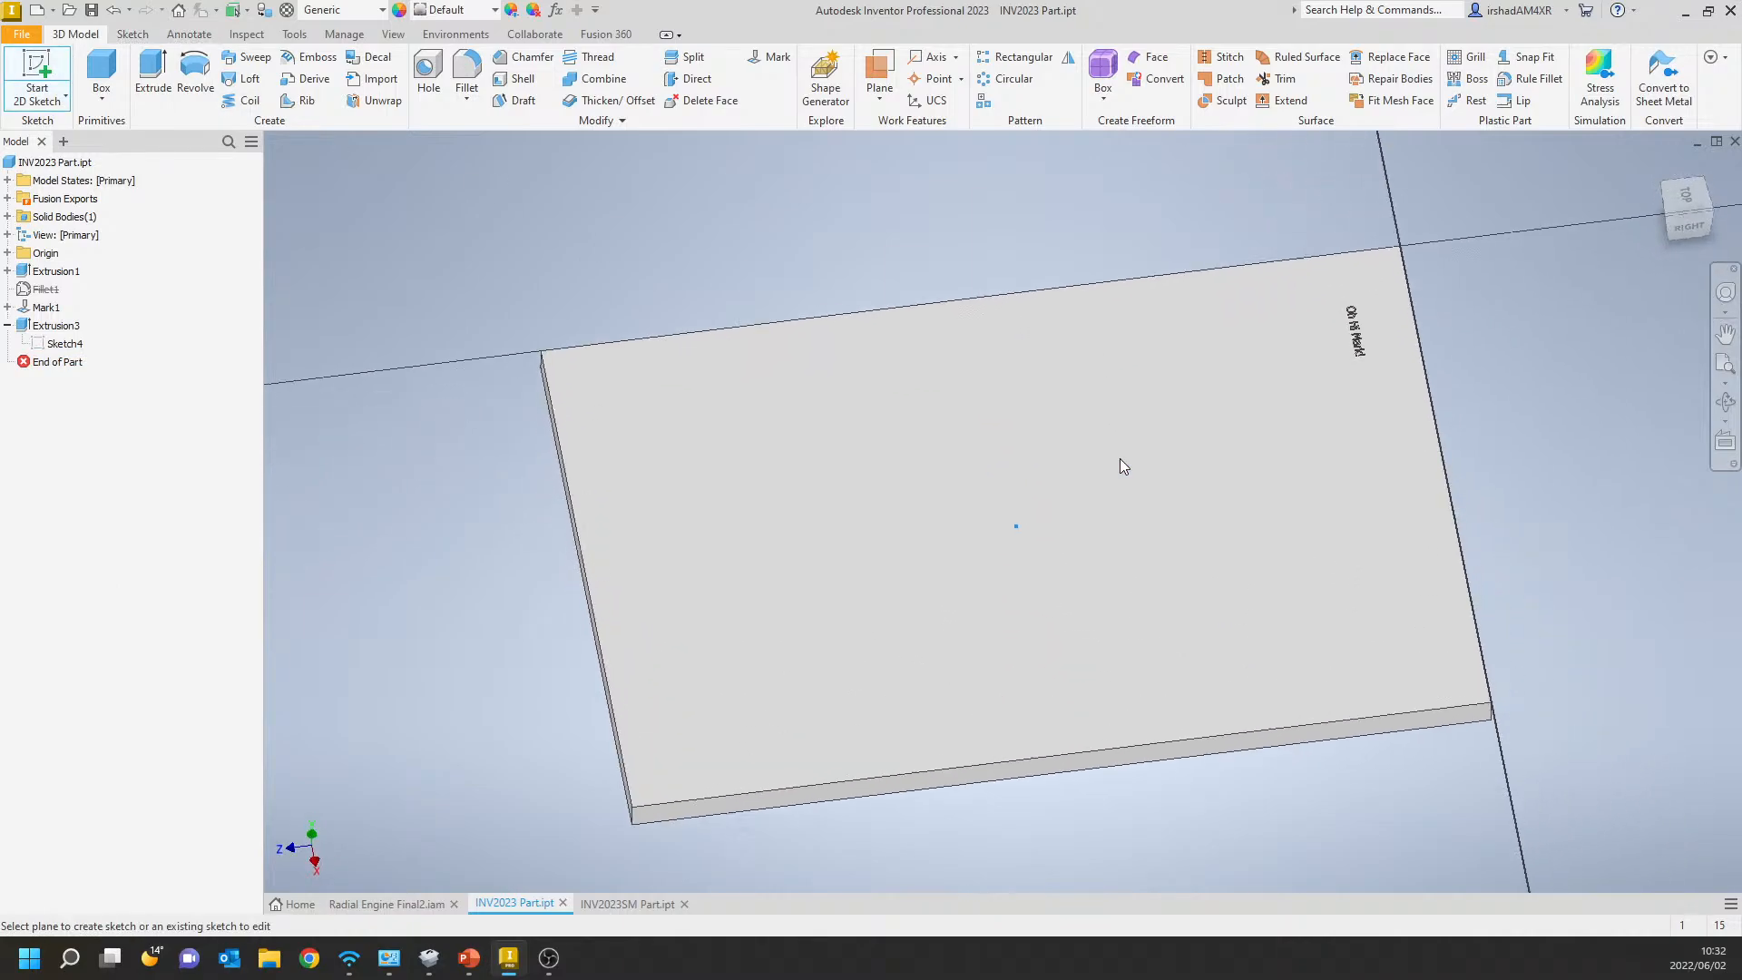
pyautogui.click(1731, 190)
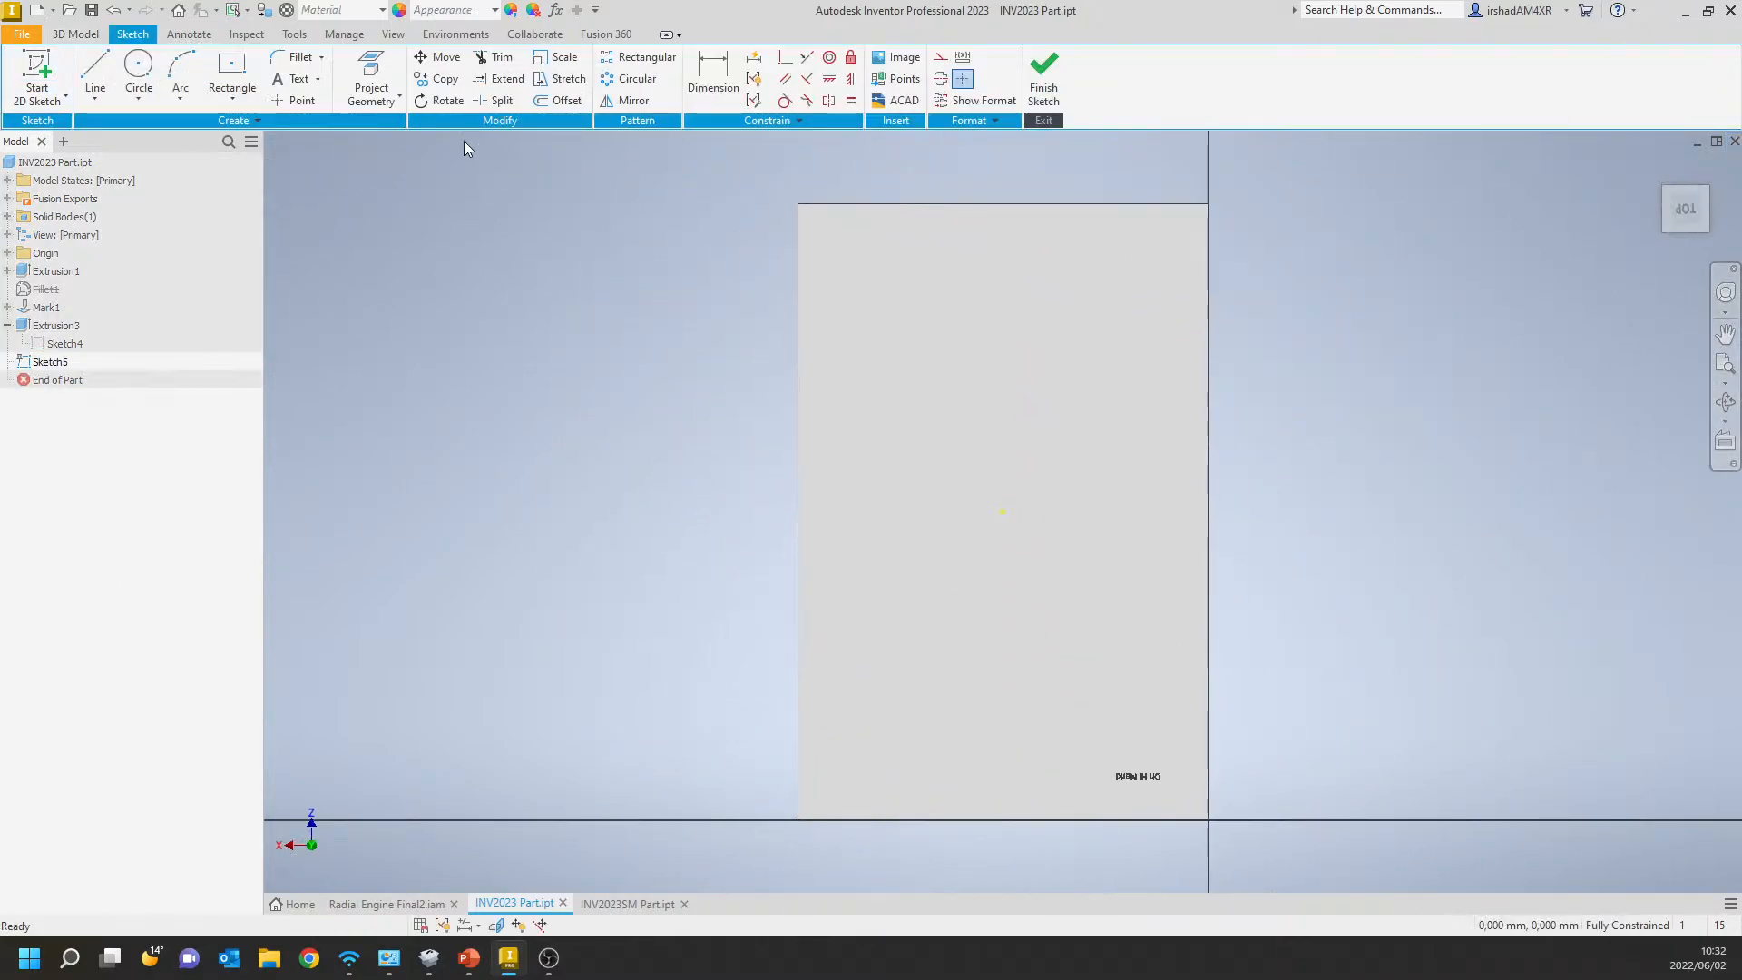
pyautogui.click(293, 82)
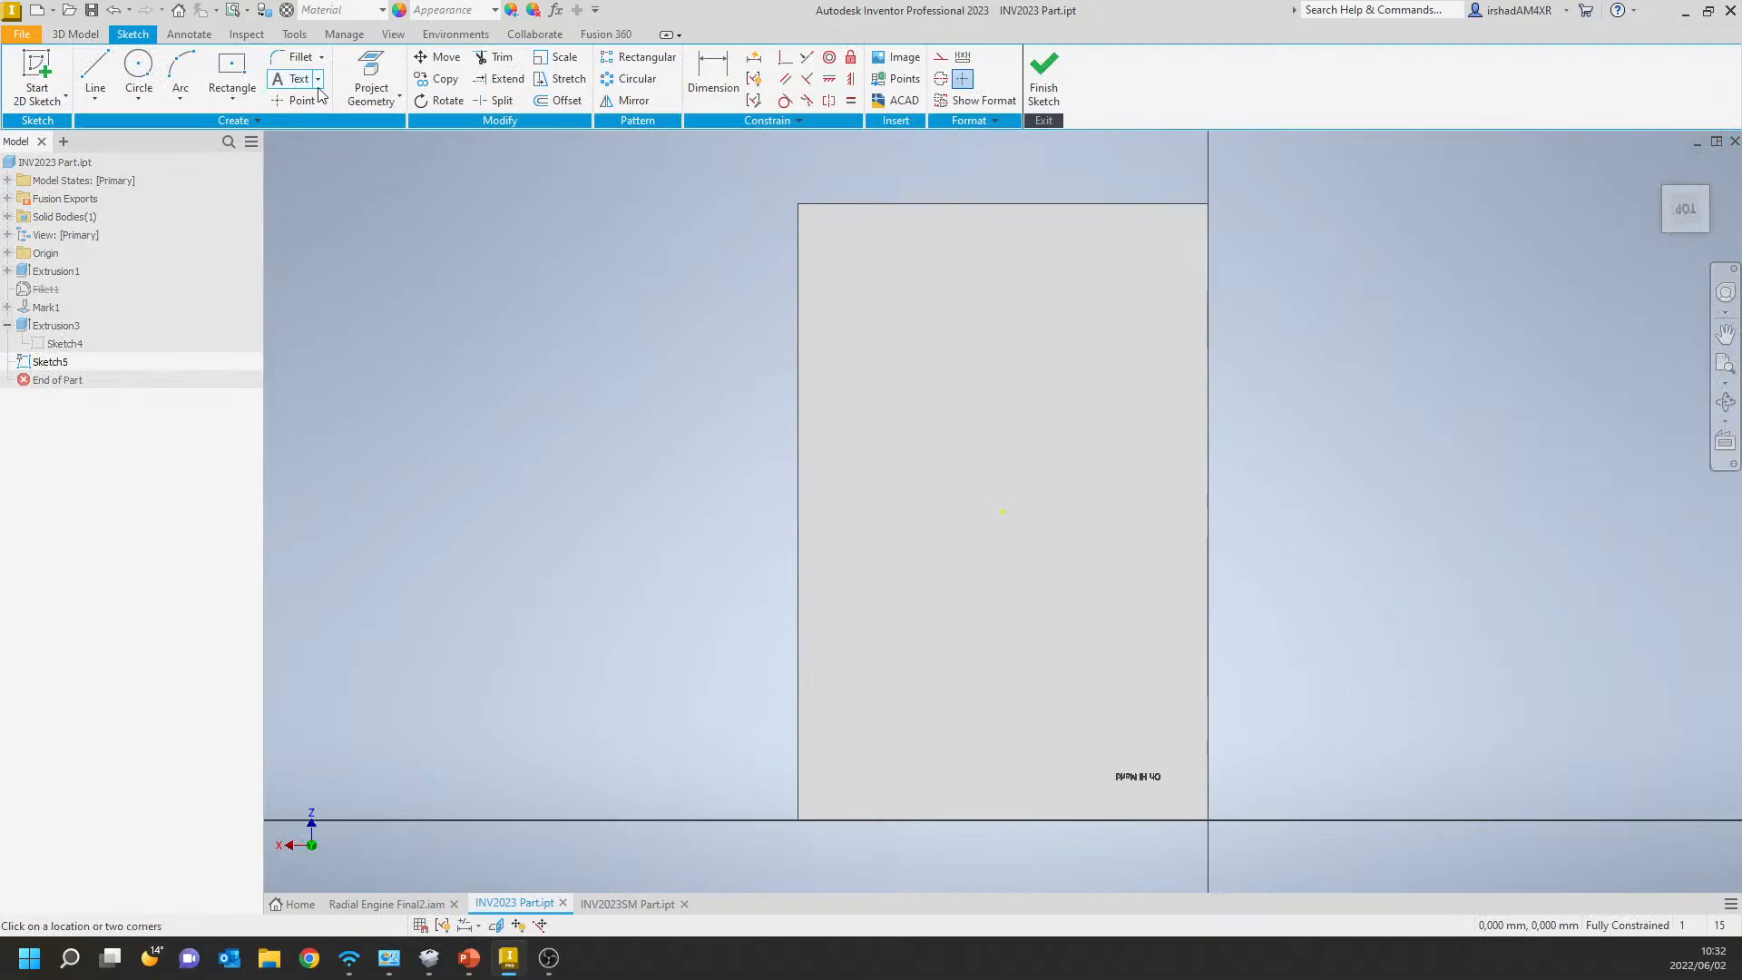
pyautogui.moveTo(836, 244); pyautogui.dragTo(1177, 362)
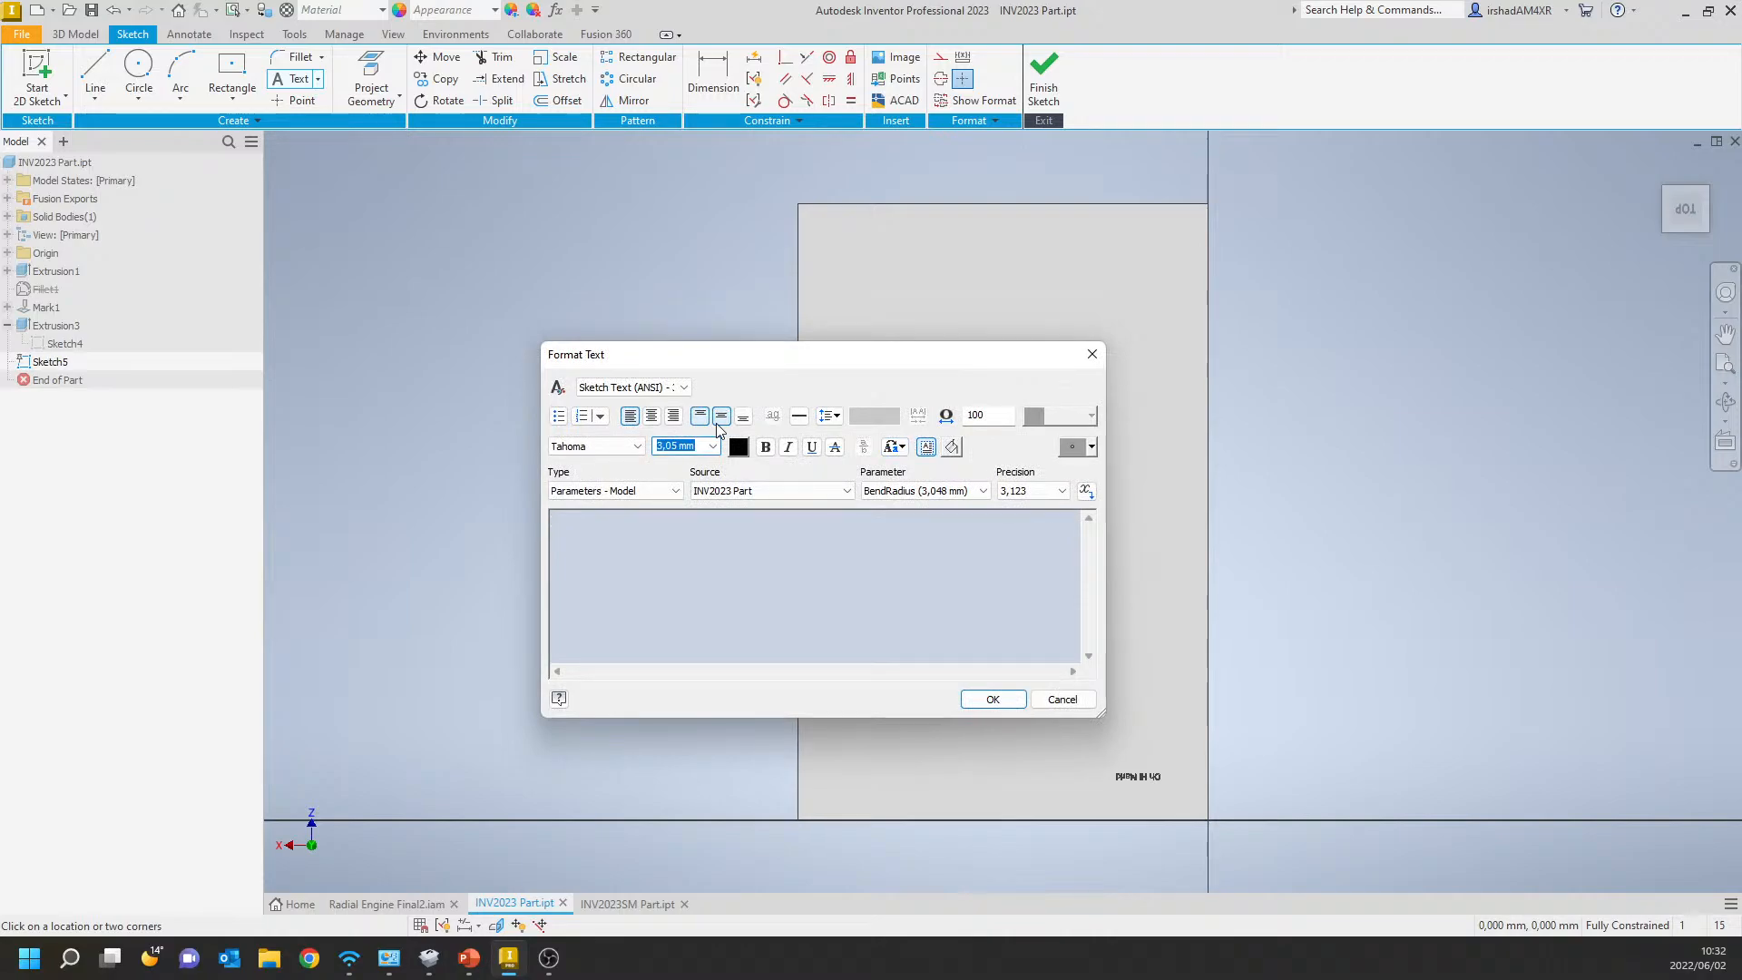
# Set the text height to 12 mm and insert the FILENAME property from Standard iProperties as the text.
pyautogui.write('12')
pyautogui.click(678, 491)
pyautogui.click(600, 530)
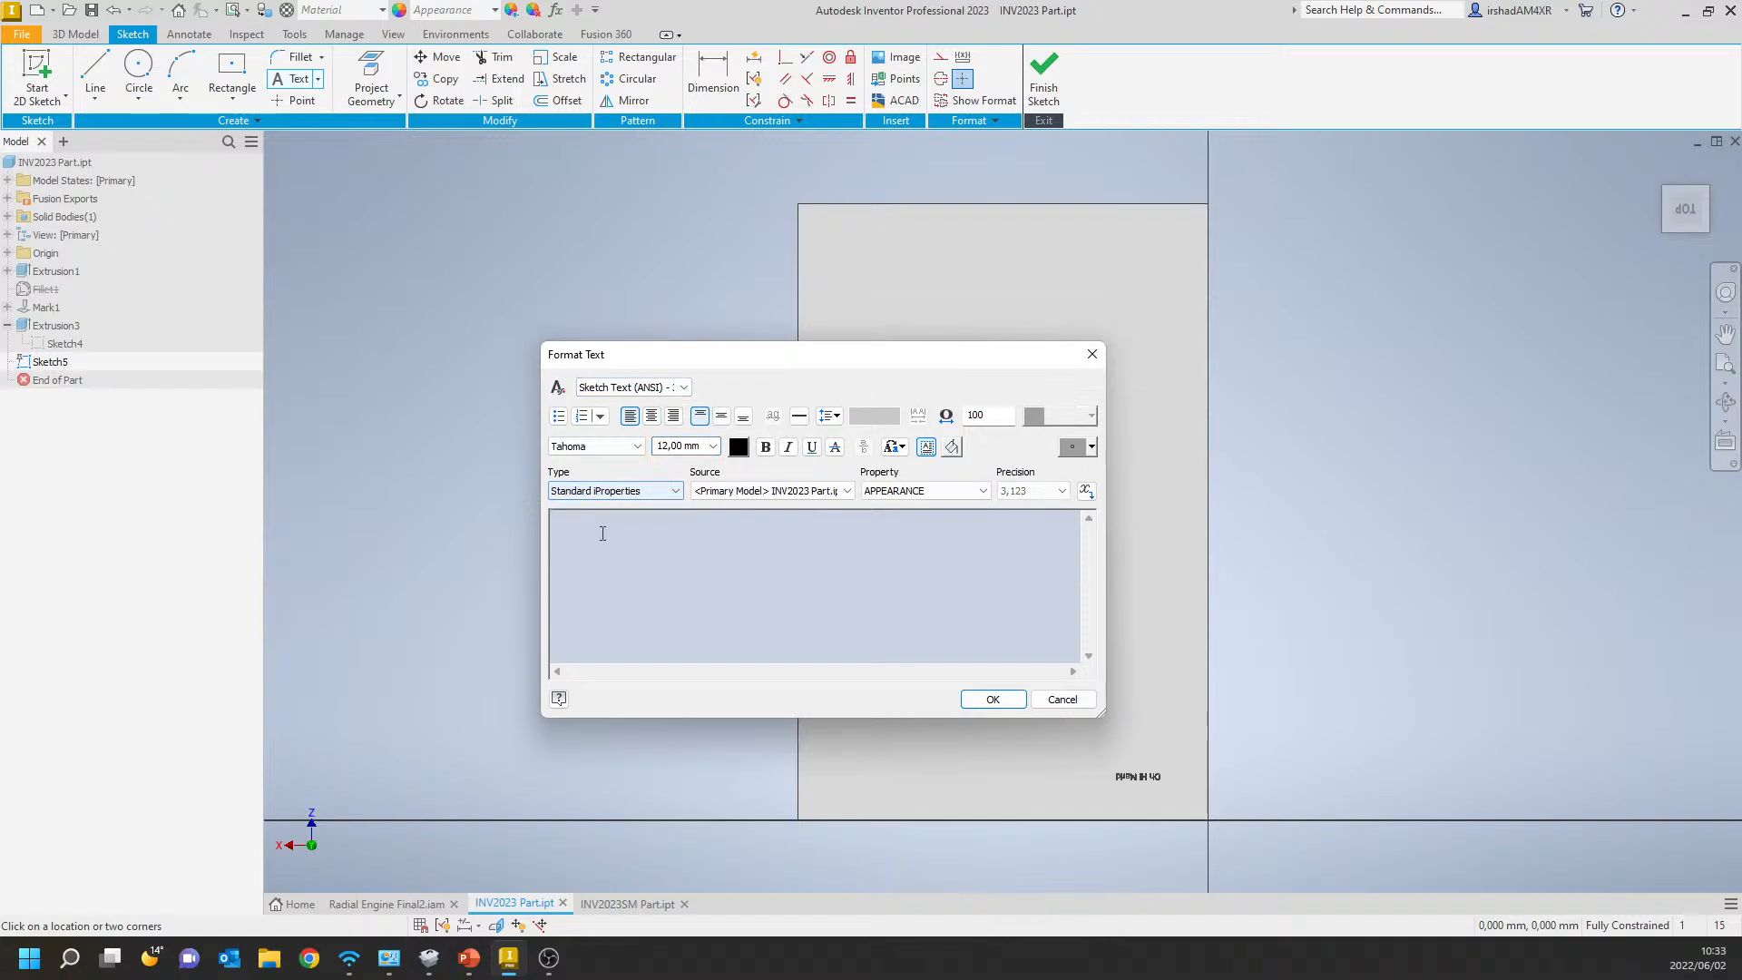
pyautogui.click(981, 492)
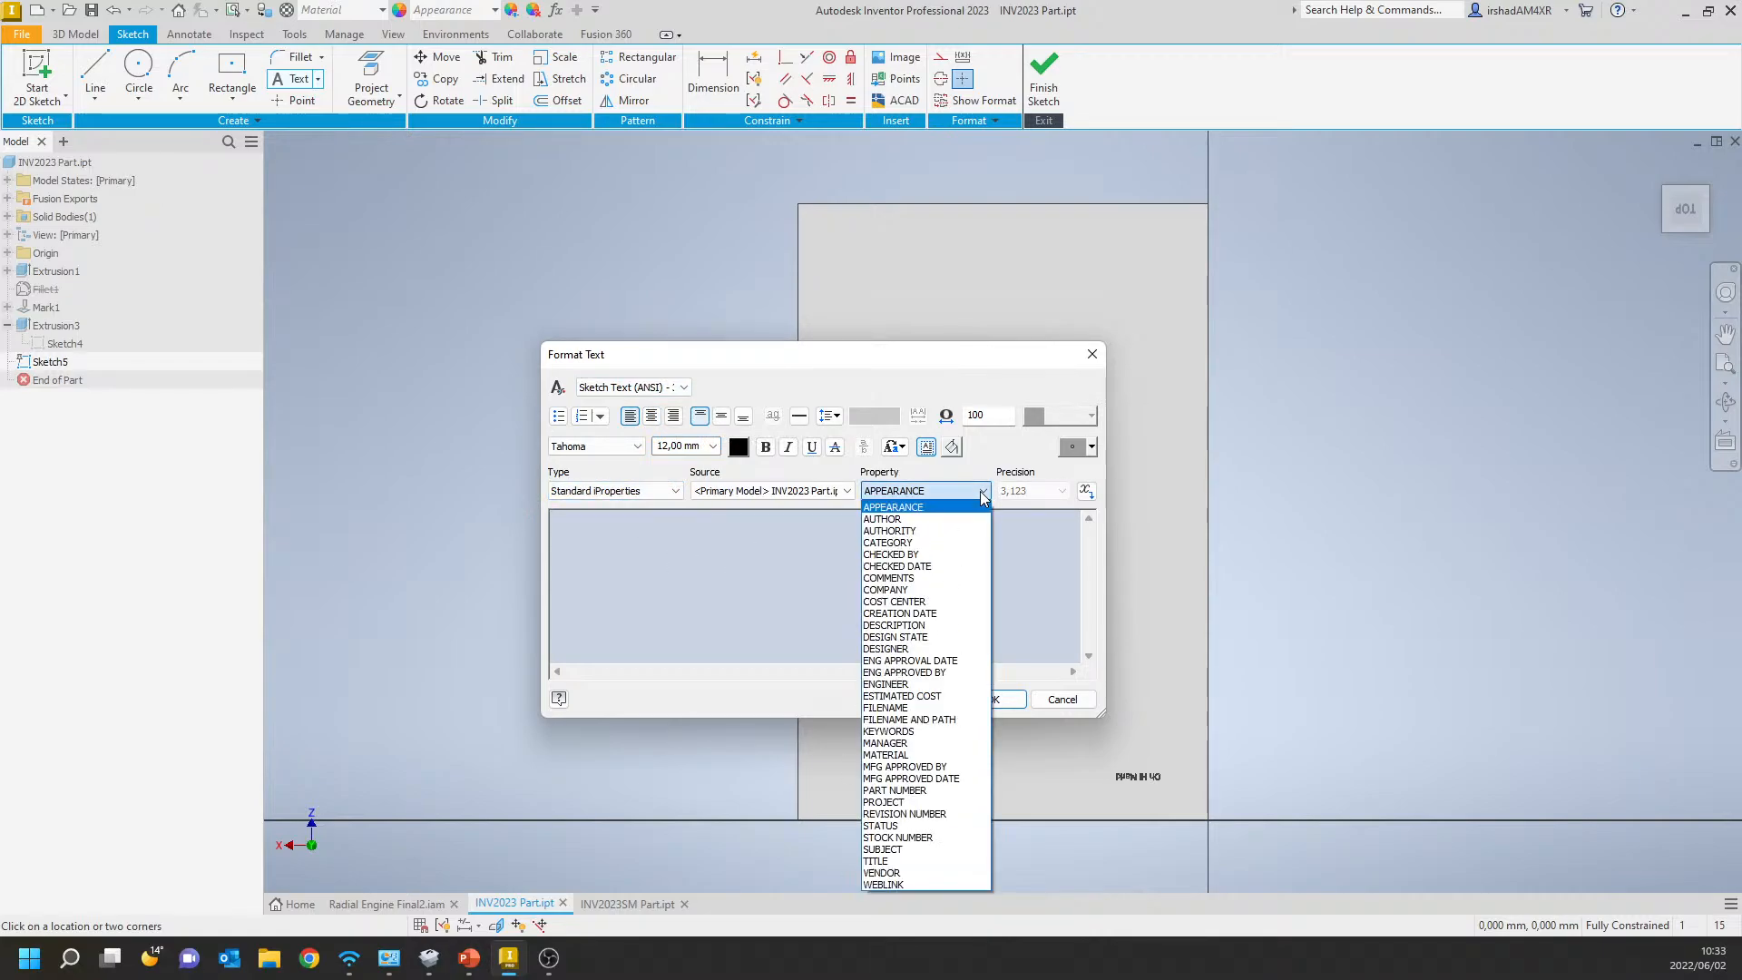
pyautogui.click(924, 707)
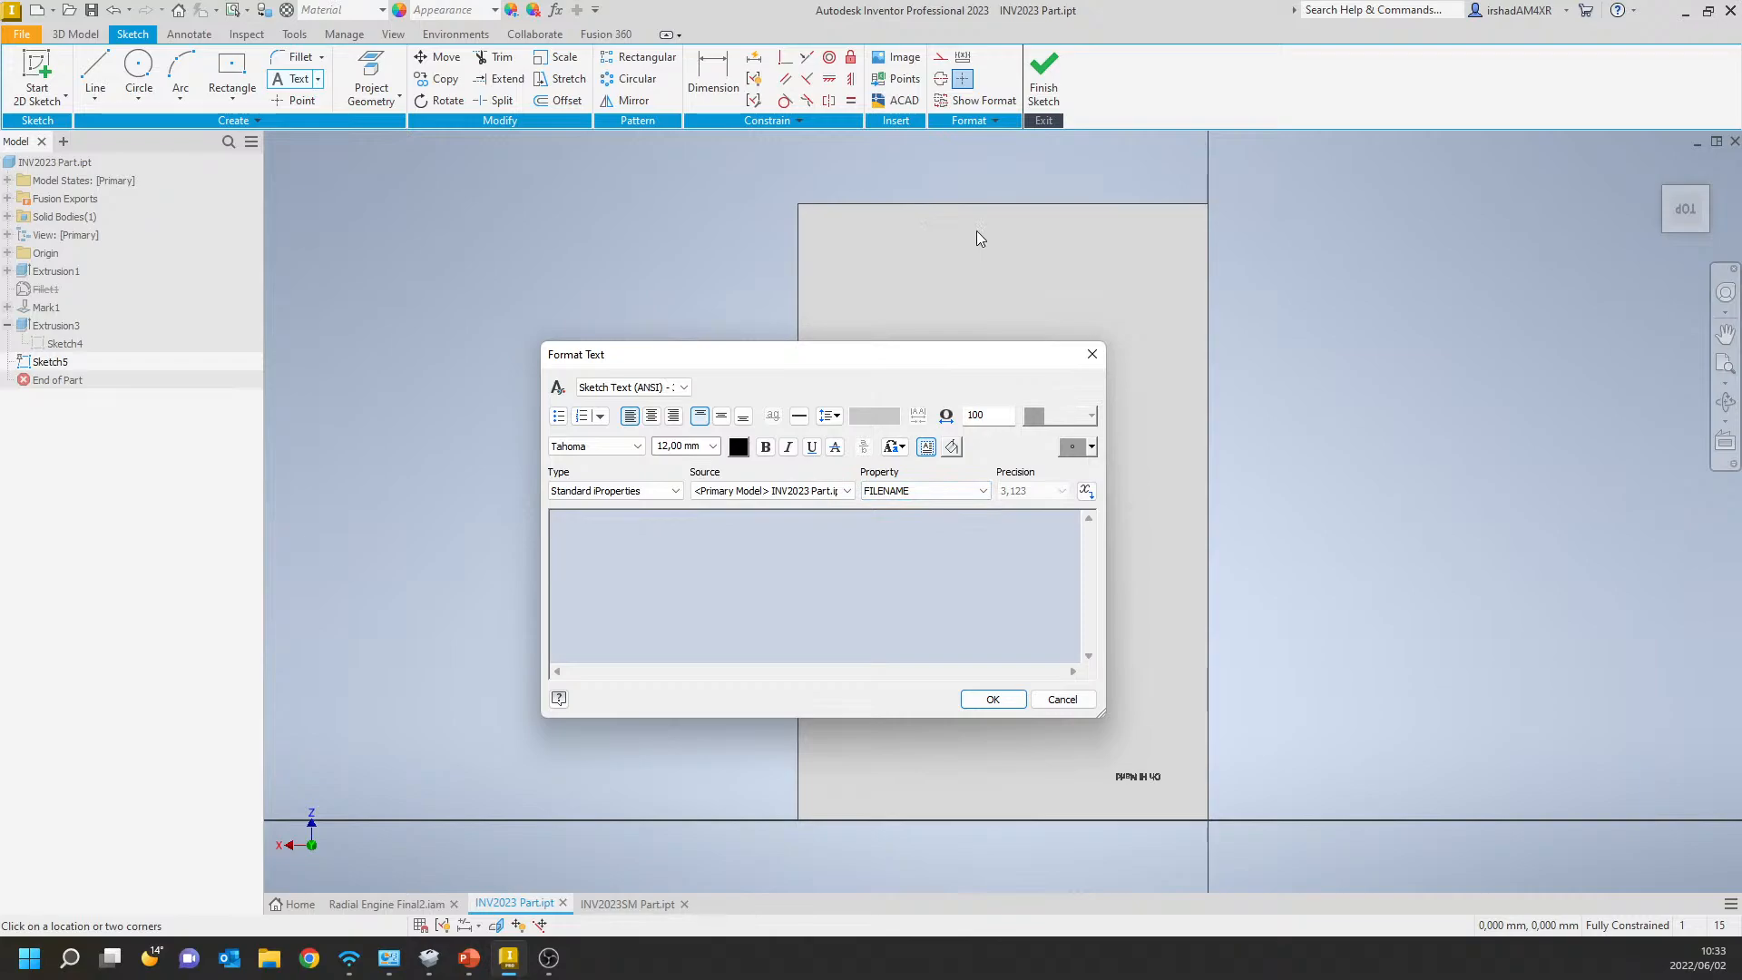
pyautogui.click(1086, 491)
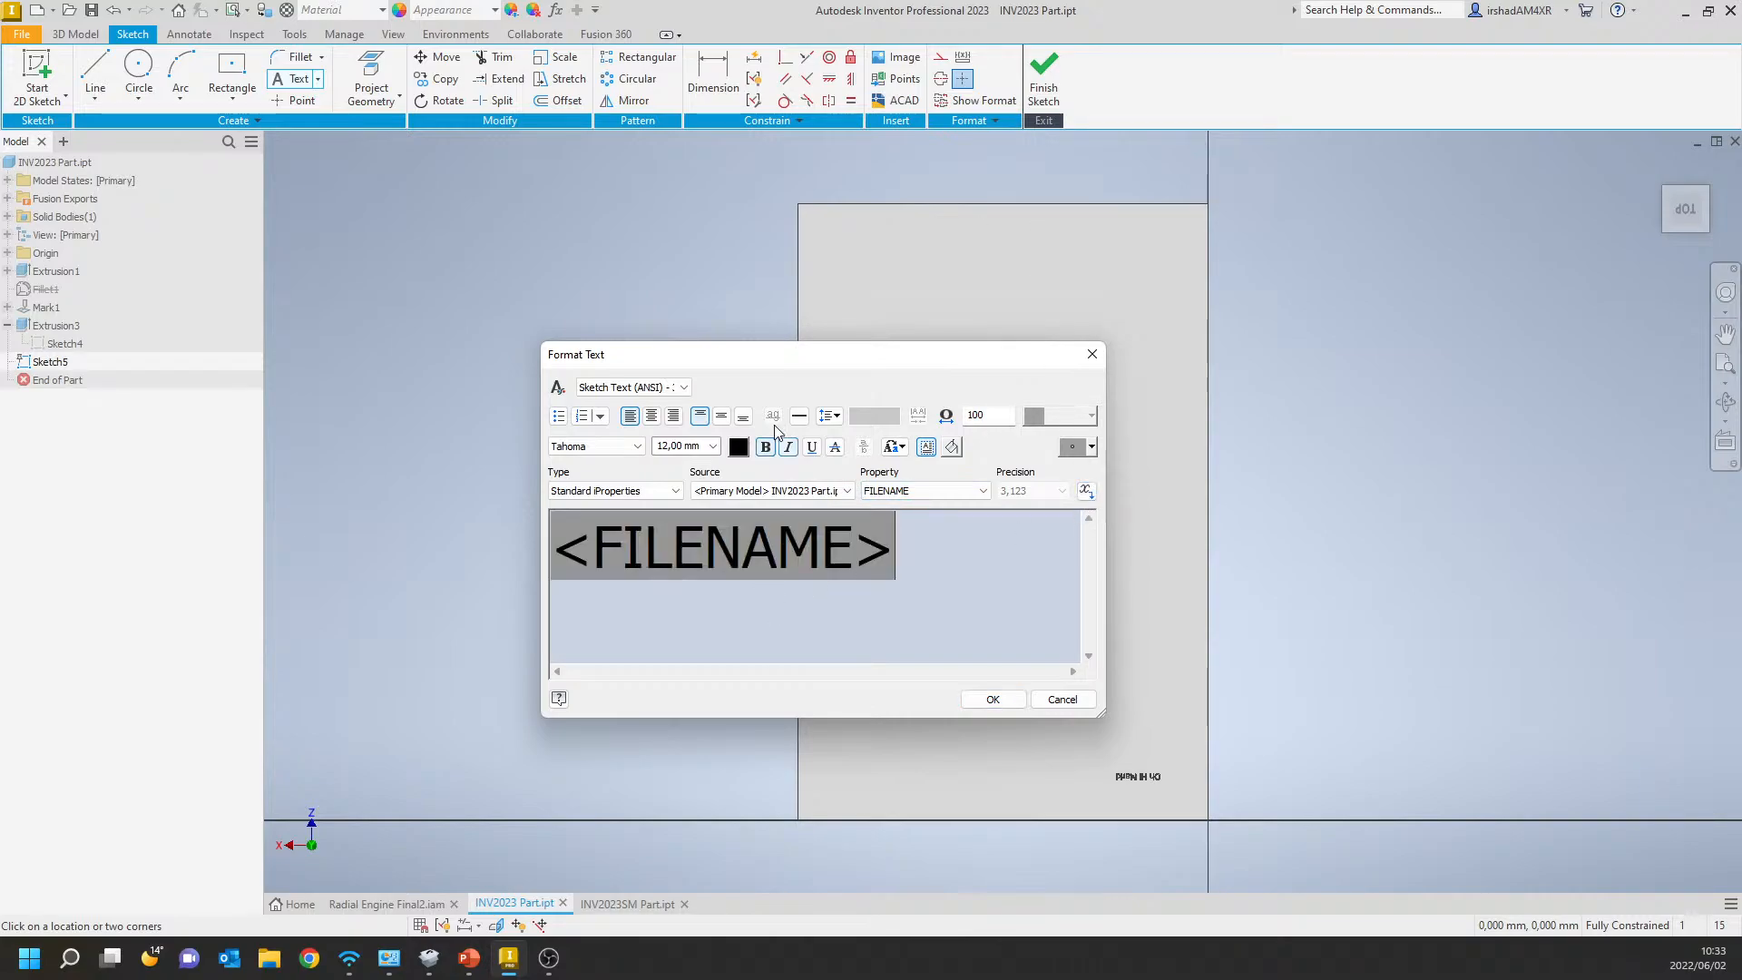
pyautogui.moveTo(778, 352); pyautogui.dragTo(785, 320)
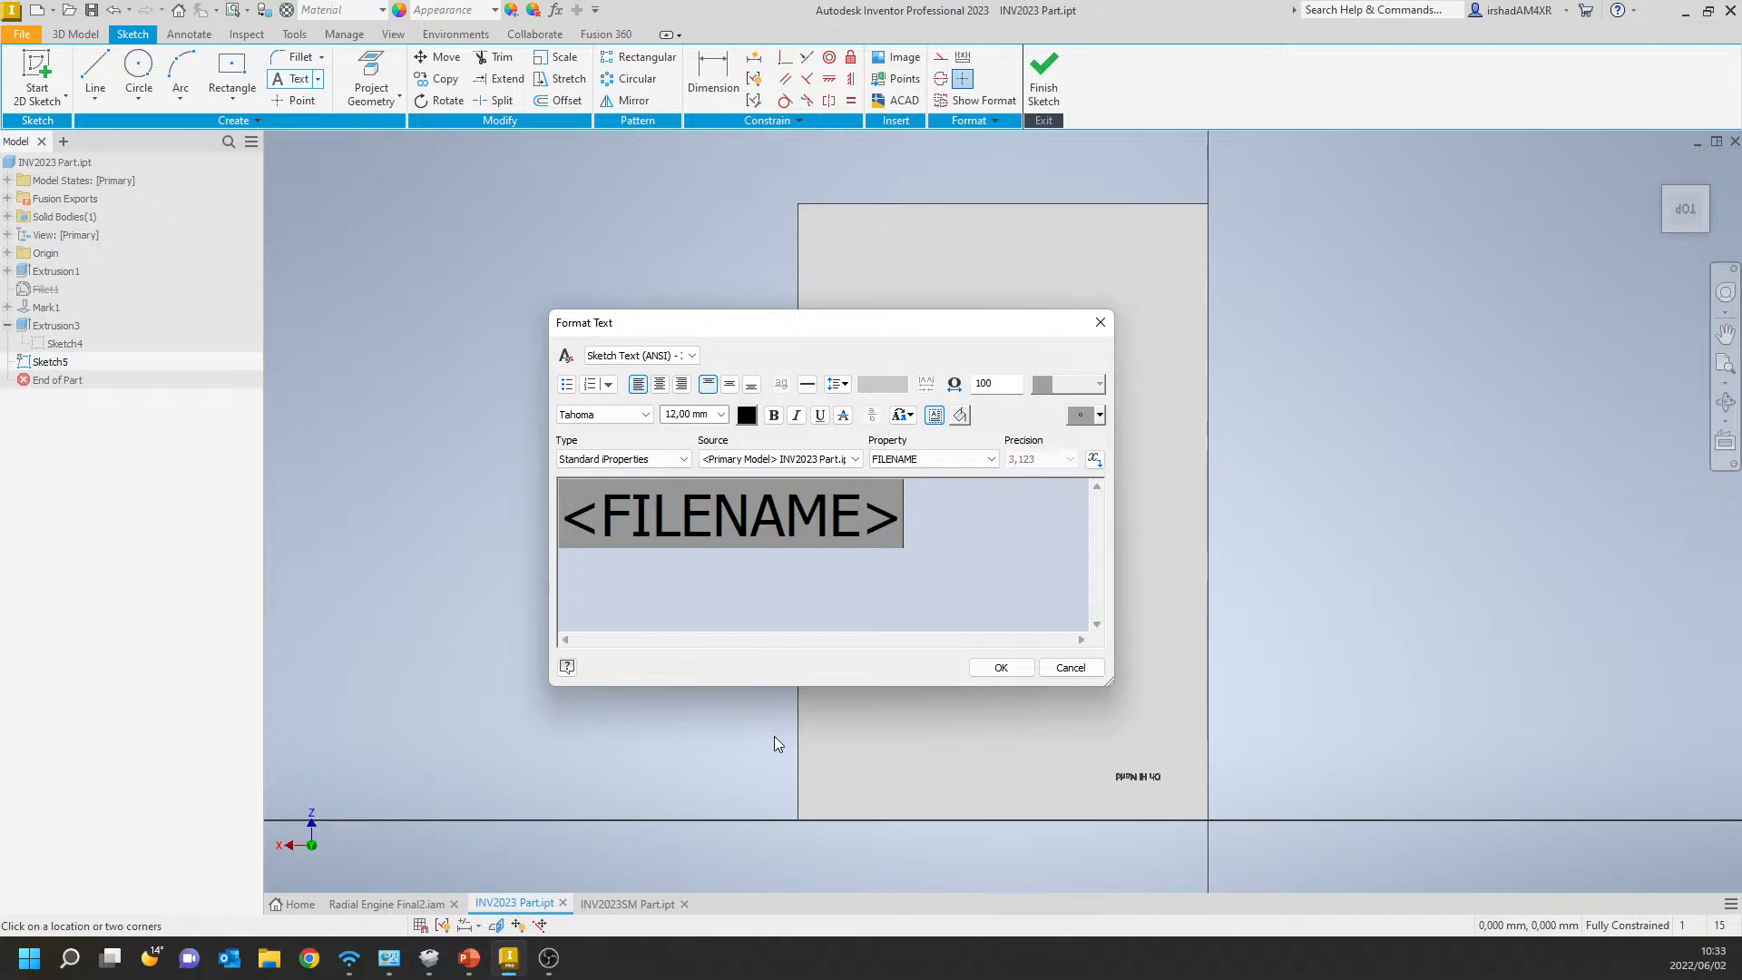
pyautogui.click(997, 670)
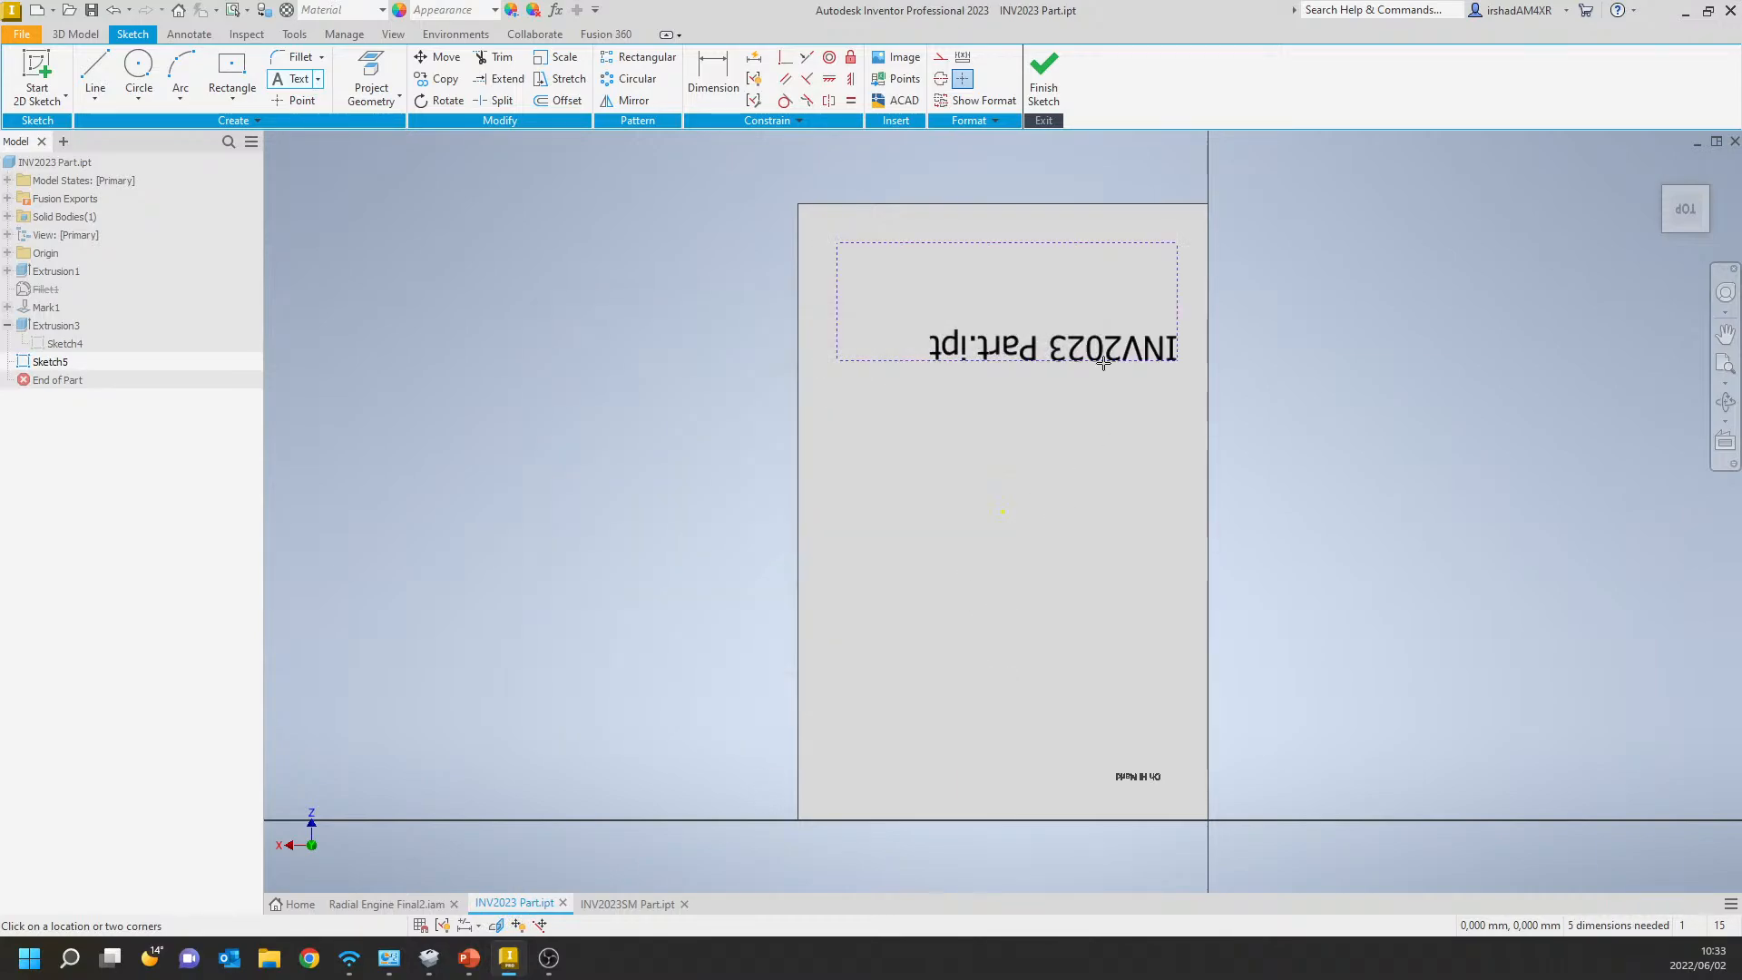
# Finish the sketch and apply a Mark Surface feature to the file name text on the plate's top face.
pyautogui.moveTo(924, 479)
pyautogui.keyDown('shift'); pyautogui.mouseDown(button='middle')
pyautogui.moveTo(1209, 478)
pyautogui.moveTo(1201, 607)
pyautogui.moveTo(1254, 521)
pyautogui.moveTo(1237, 614)
pyautogui.moveTo(1217, 568)
pyautogui.moveTo(1244, 611)
pyautogui.moveTo(1208, 626)
pyautogui.mouseUp(button='middle'); pyautogui.keyUp('shift')
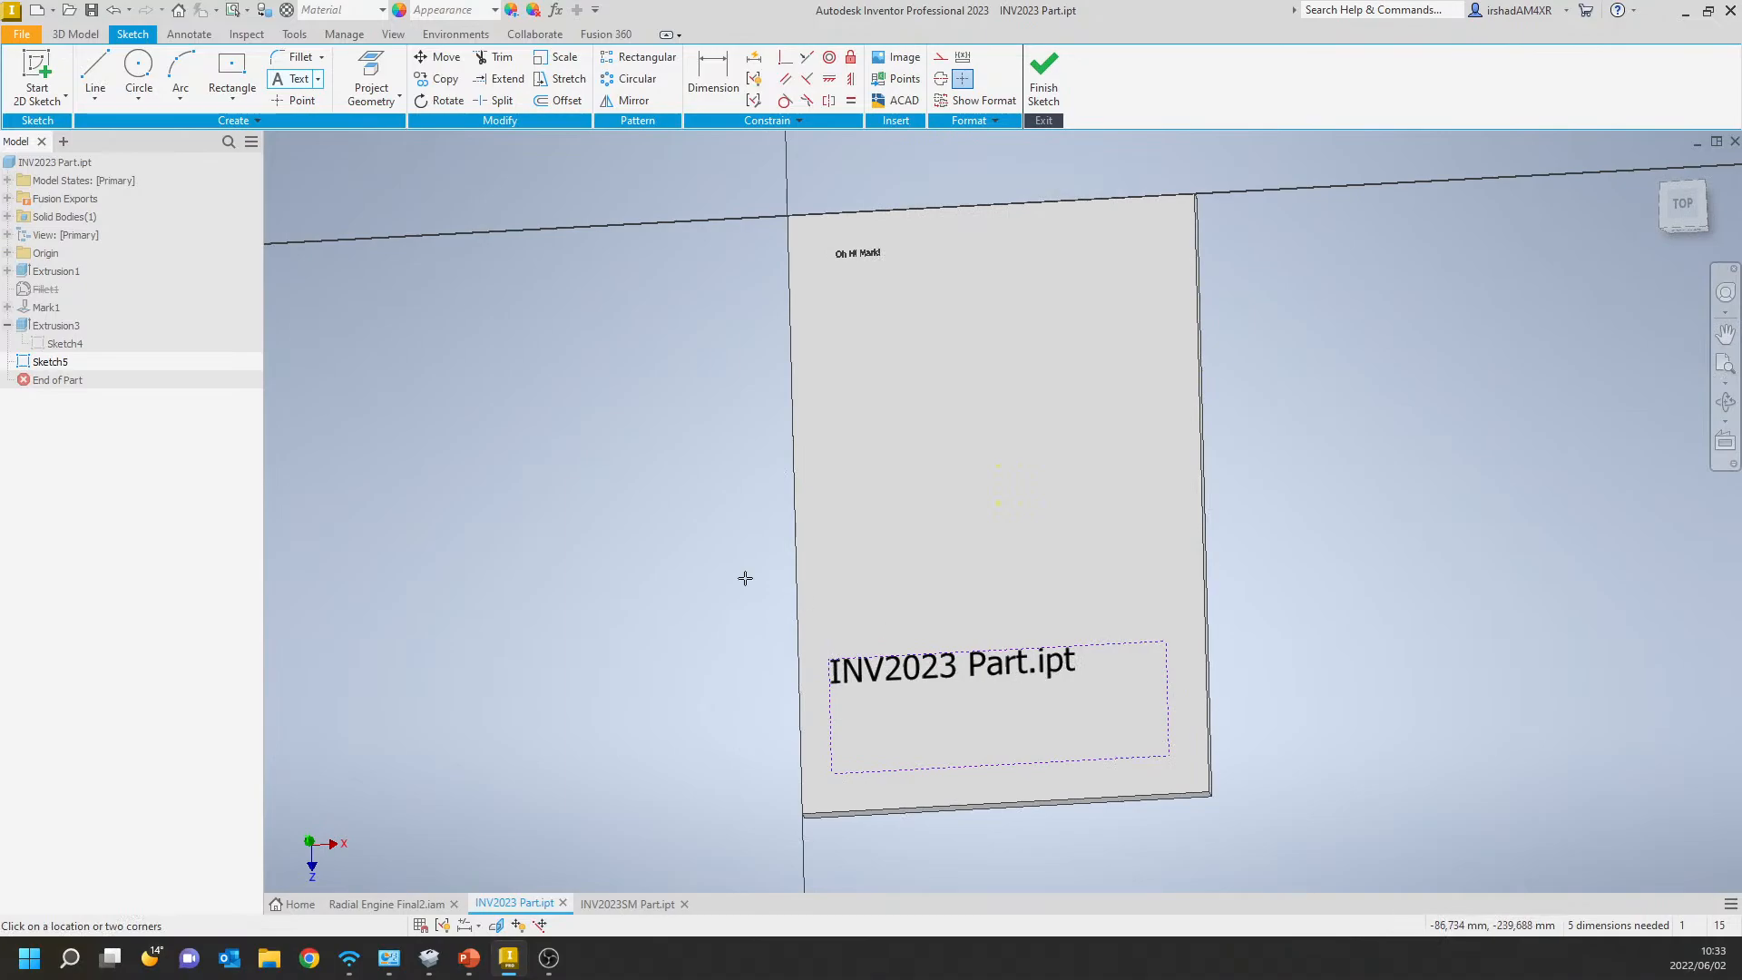
pyautogui.click(1044, 77)
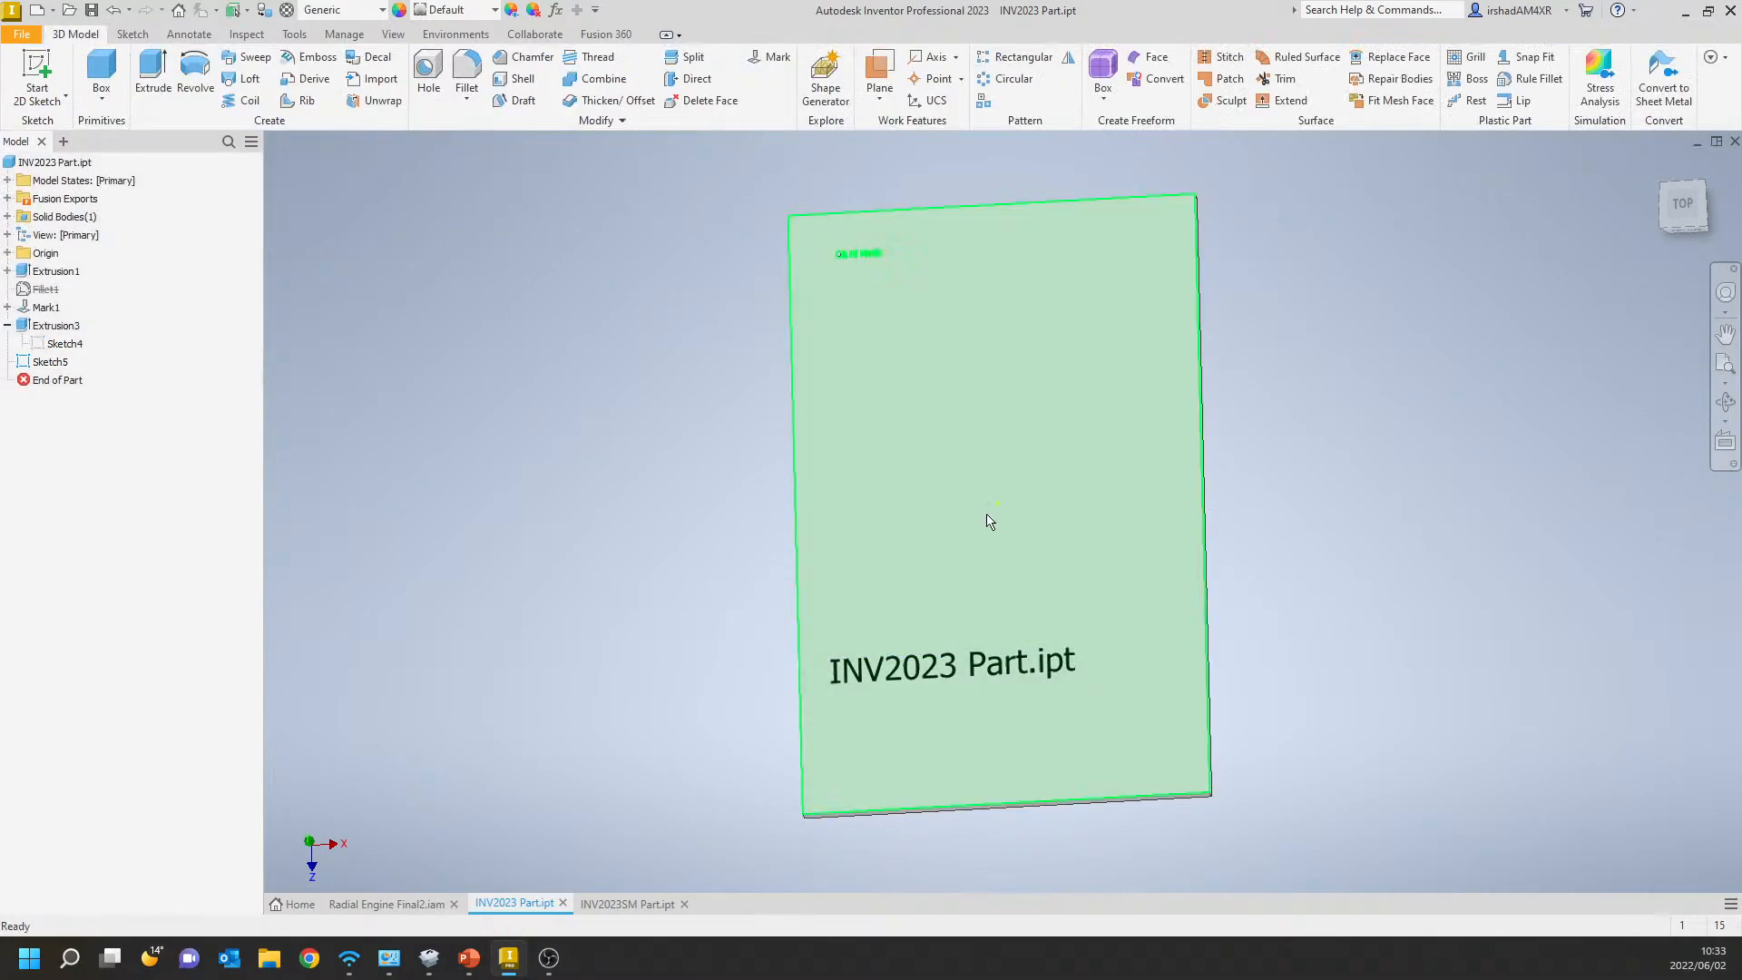
pyautogui.click(754, 60)
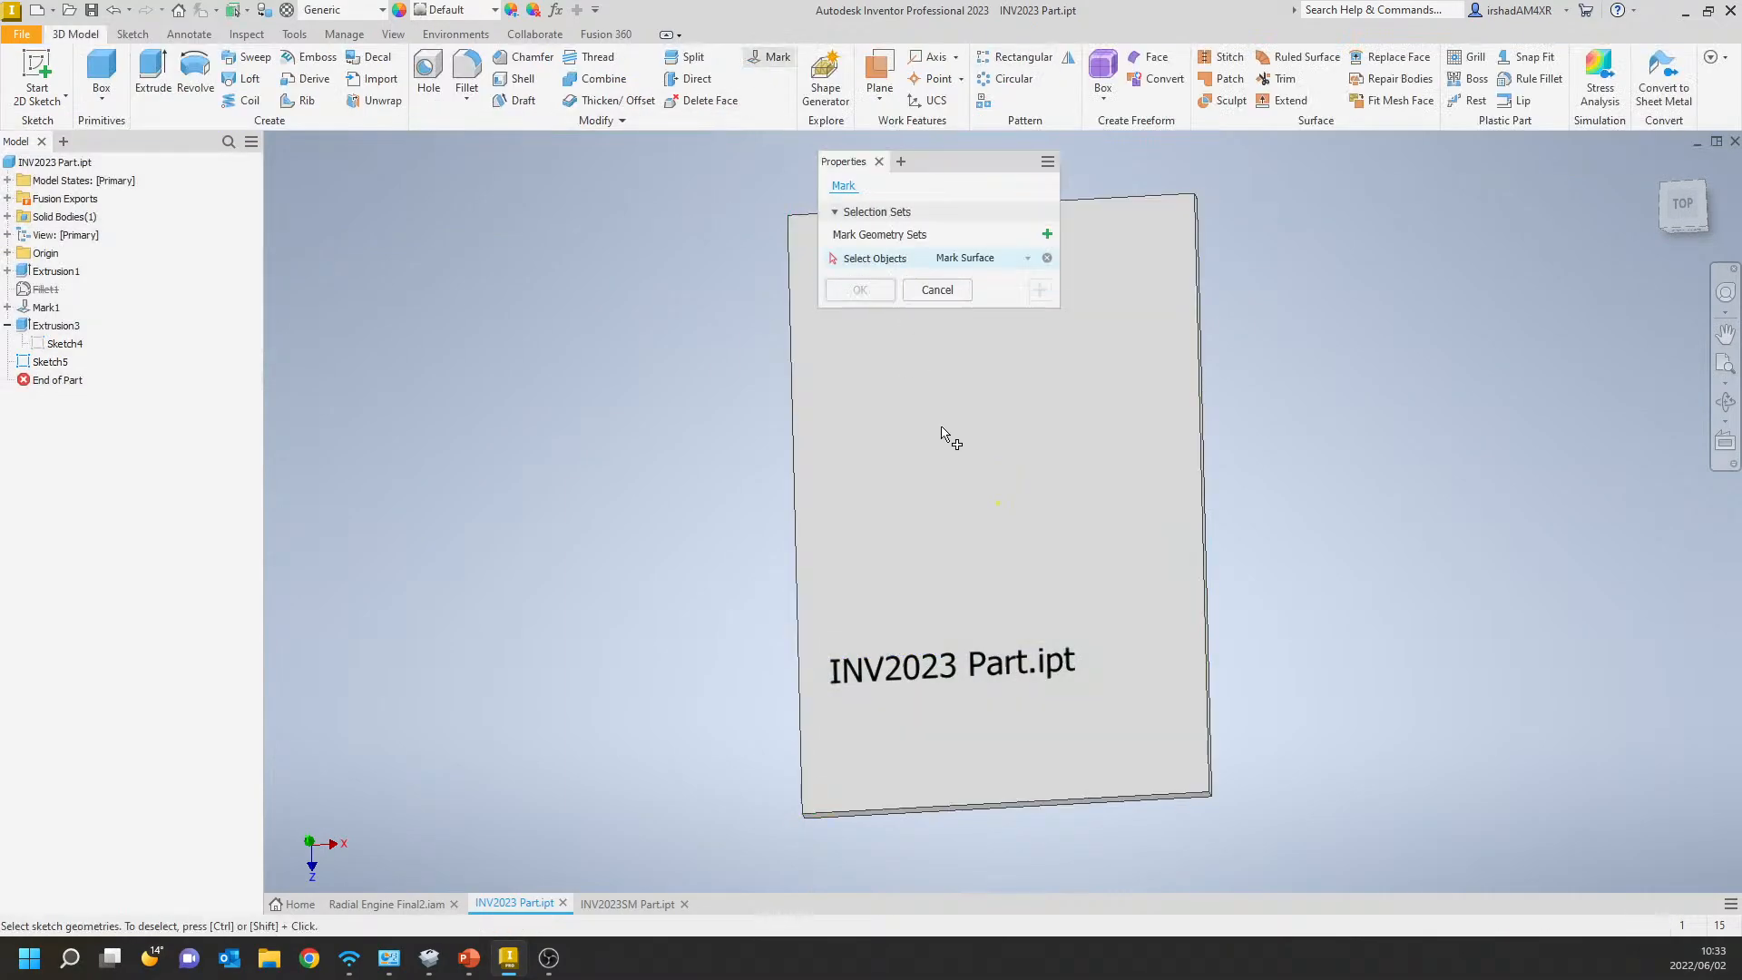
pyautogui.click(904, 688)
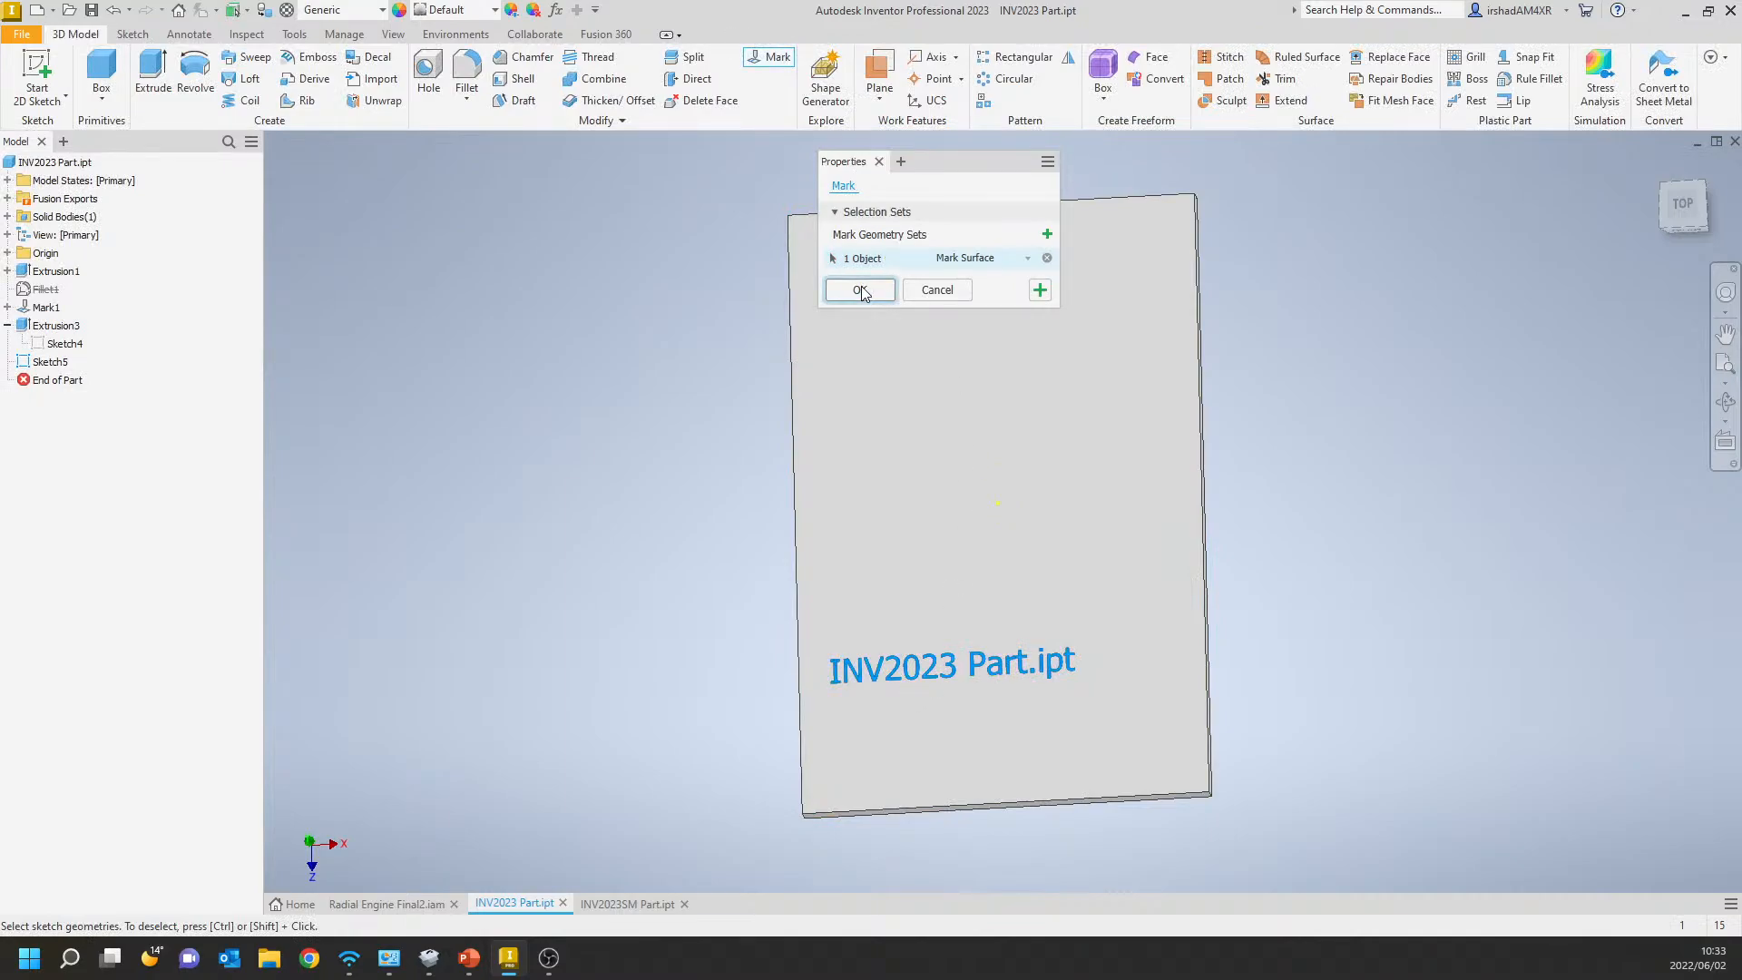
pyautogui.click(861, 289)
pyautogui.scroll(5, 1431, 670)
pyautogui.scroll(-5, 1431, 669)
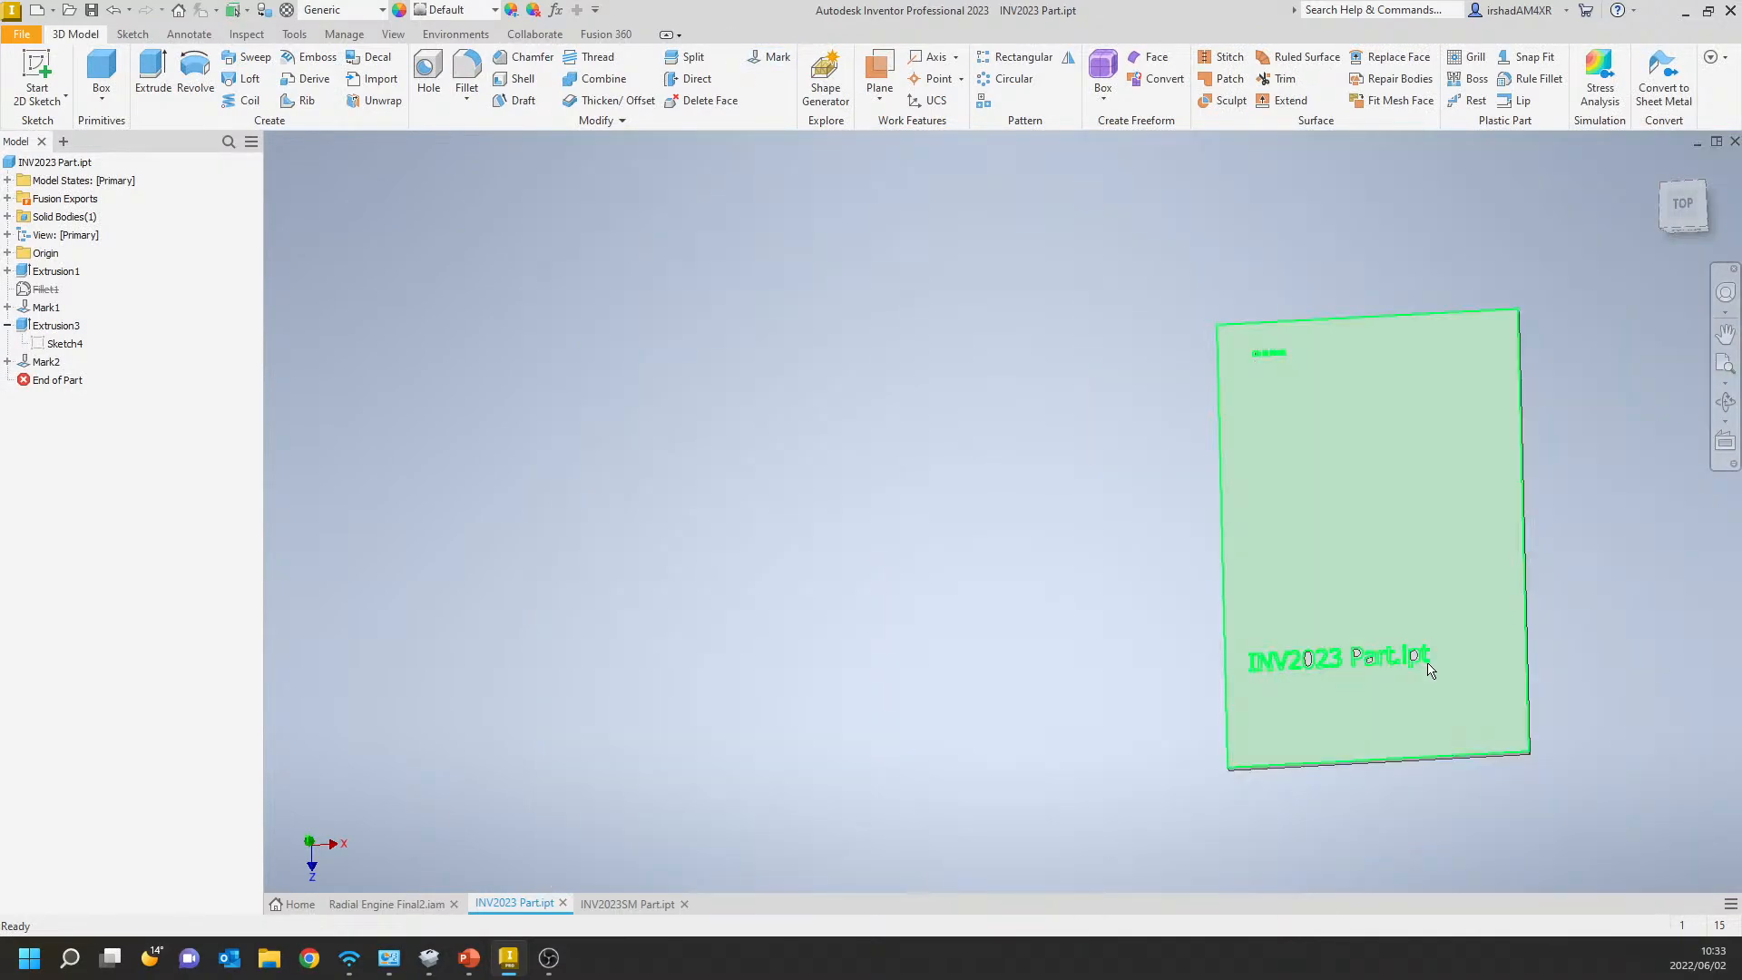
pyautogui.moveTo(1431, 670); pyautogui.dragTo(1151, 660, button='middle')
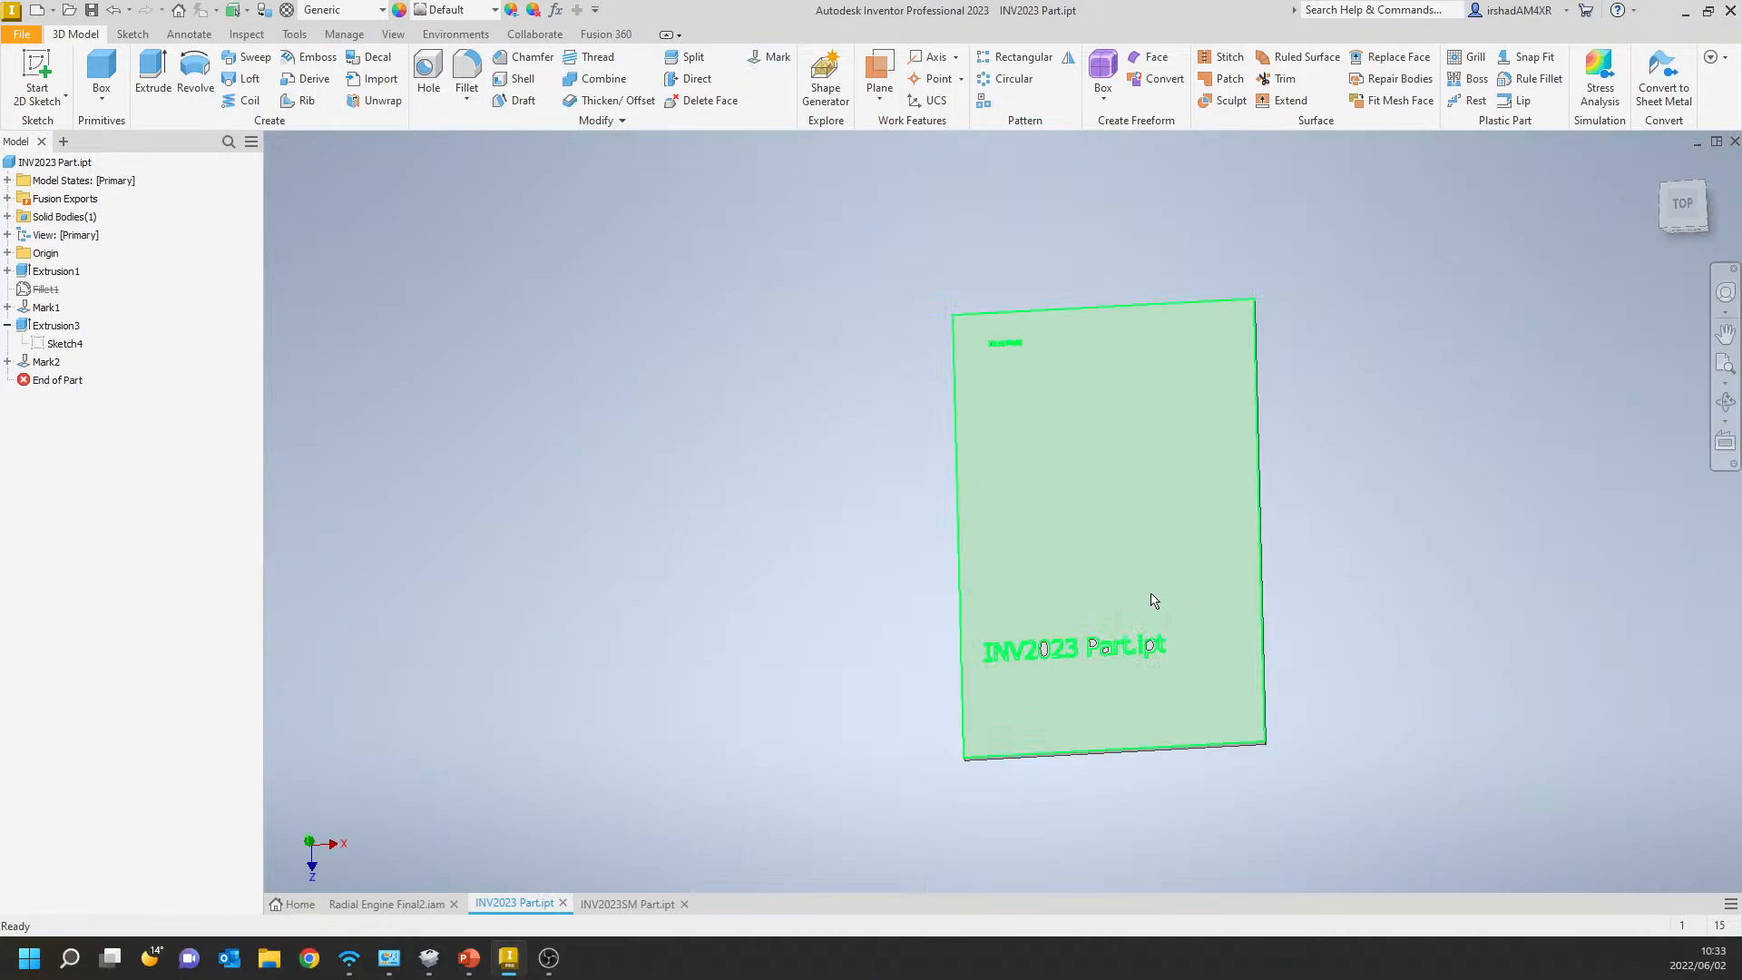
pyautogui.moveTo(1150, 599)
pyautogui.keyDown('shift'); pyautogui.mouseDown(button='middle')
pyautogui.moveTo(1113, 575)
pyautogui.moveTo(910, 595)
pyautogui.moveTo(1066, 596)
pyautogui.moveTo(1022, 569)
pyautogui.mouseUp(button='middle'); pyautogui.keyUp('shift')
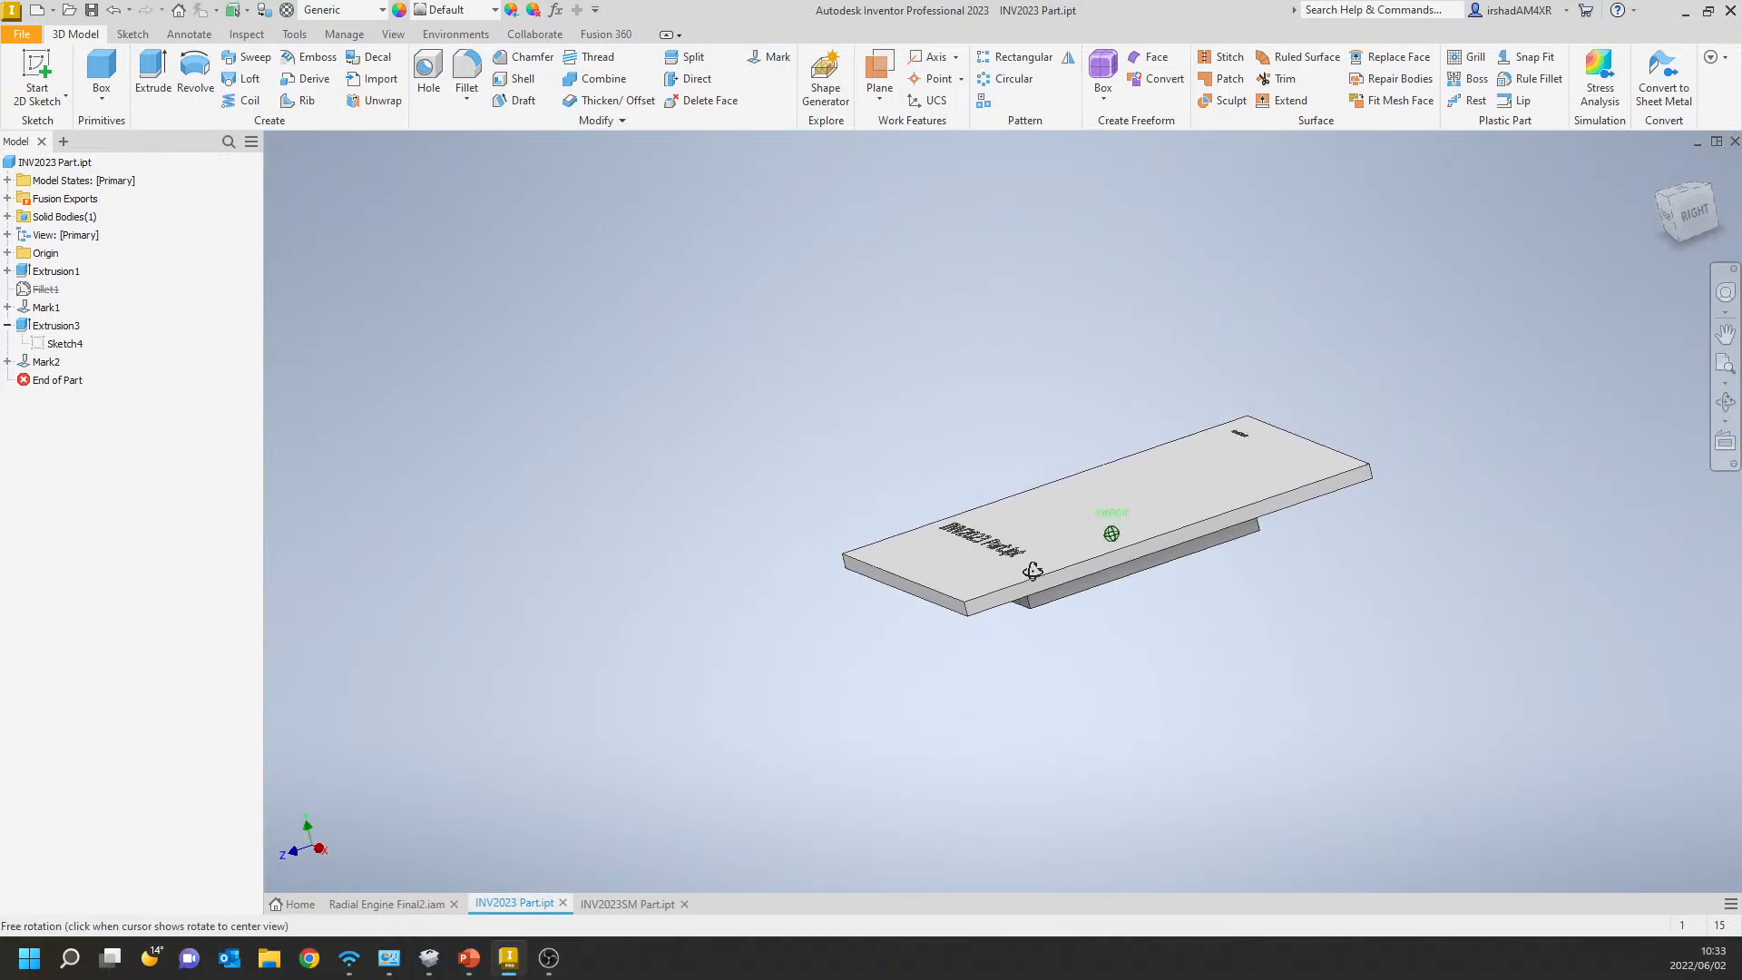
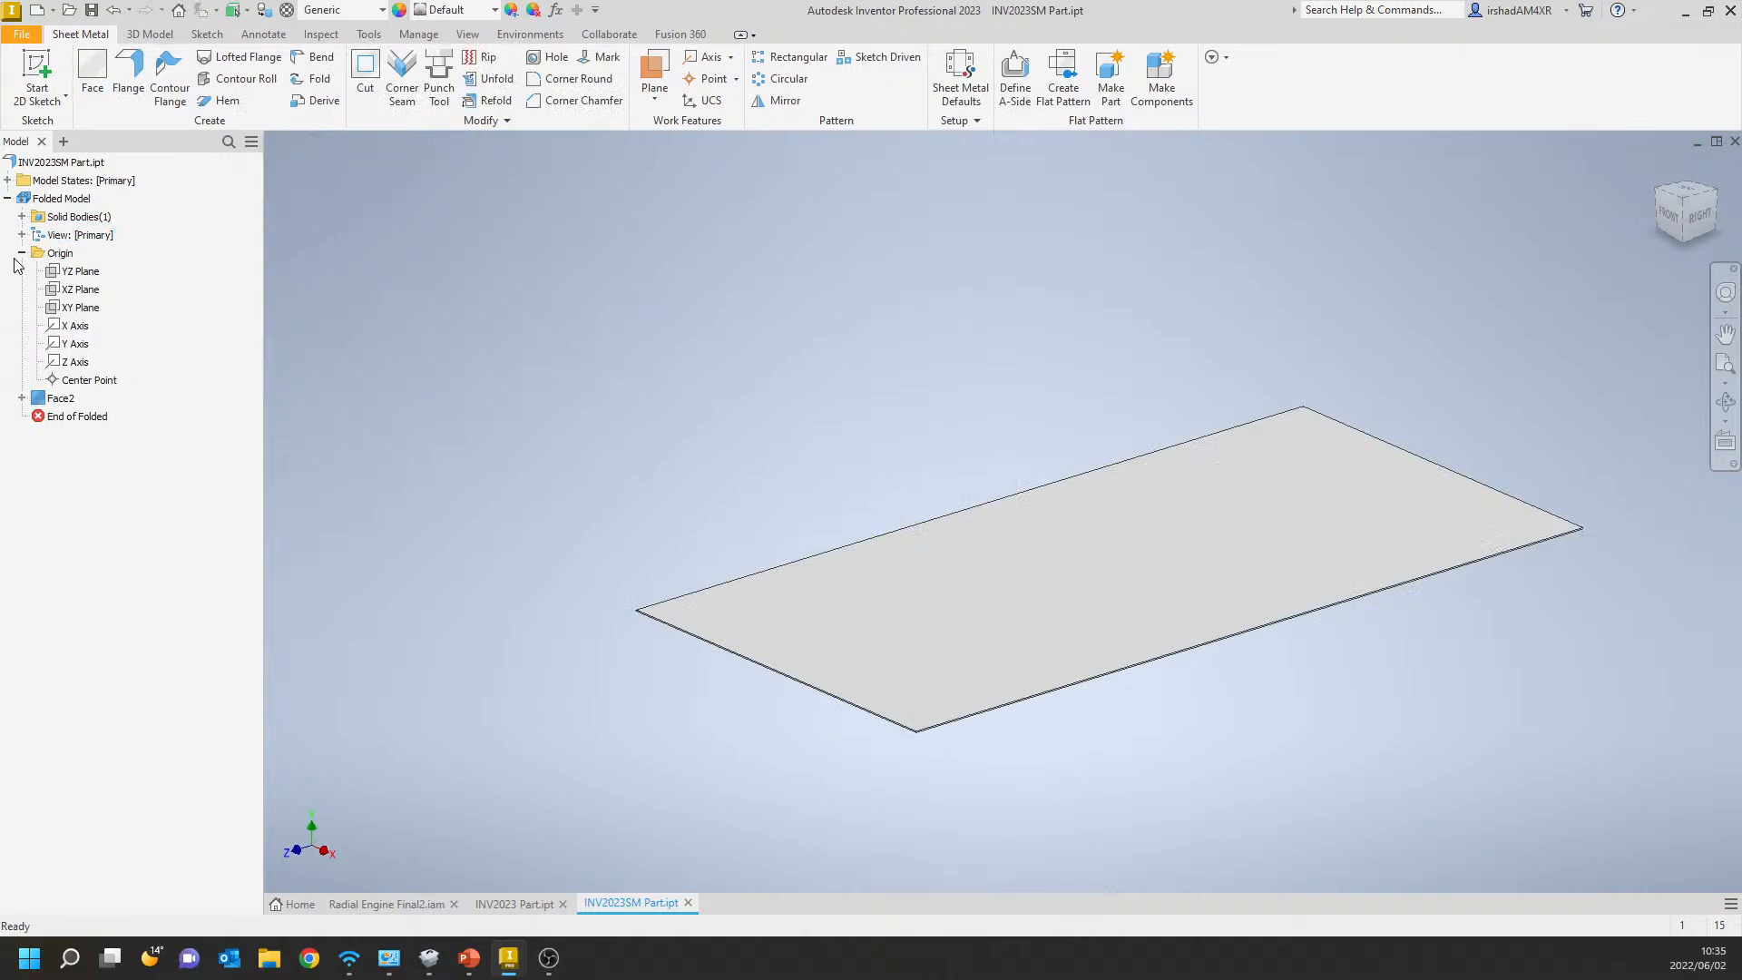
# Add a 50 mm high, 90° flange along three edges of the sheet metal face: one short end and both long sides.
pyautogui.click(23, 253)
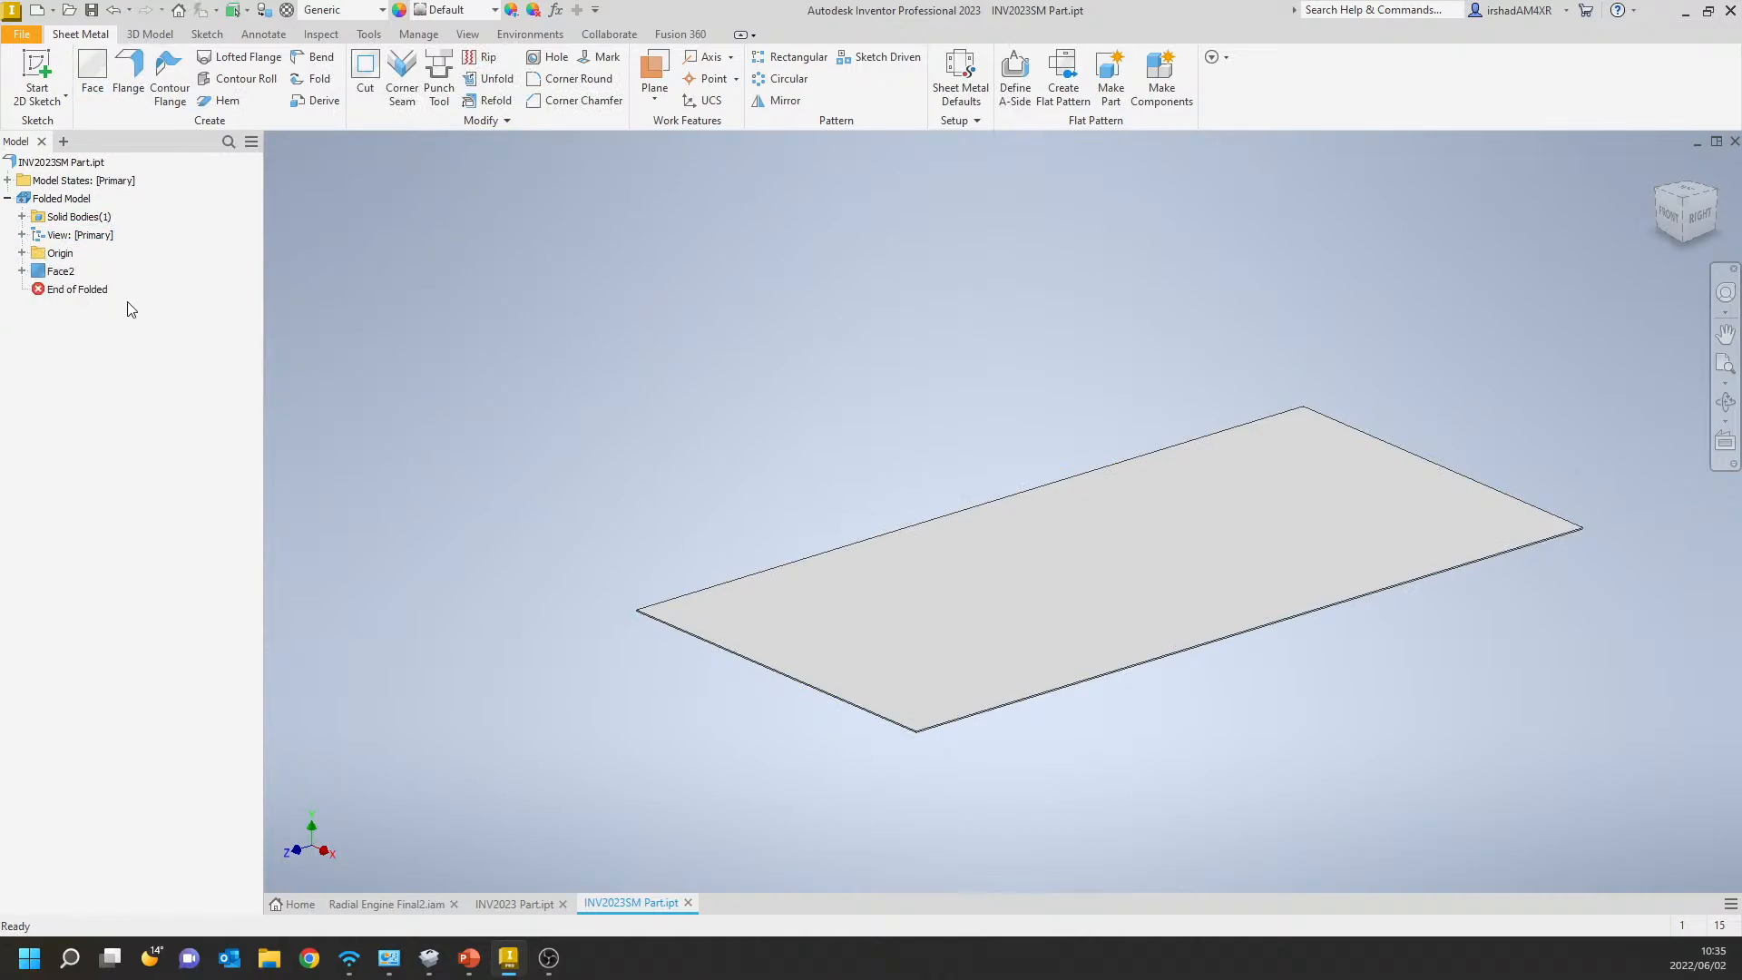
pyautogui.click(58, 272)
pyautogui.click(145, 70)
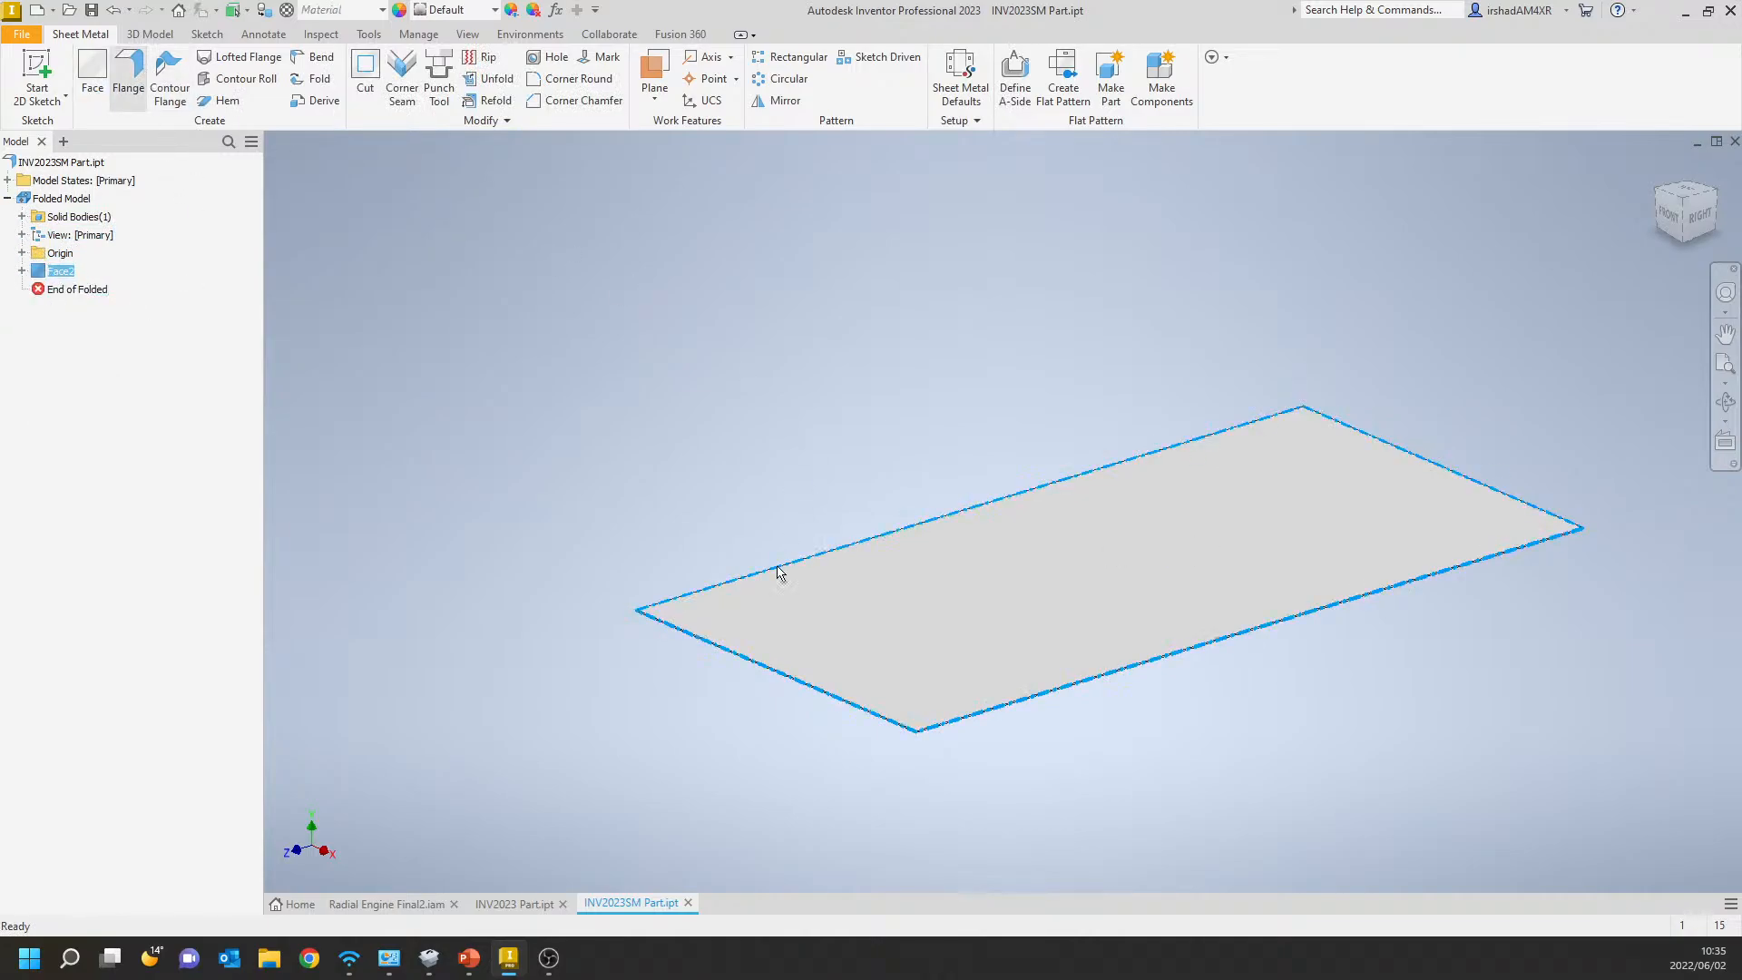
pyautogui.click(771, 668)
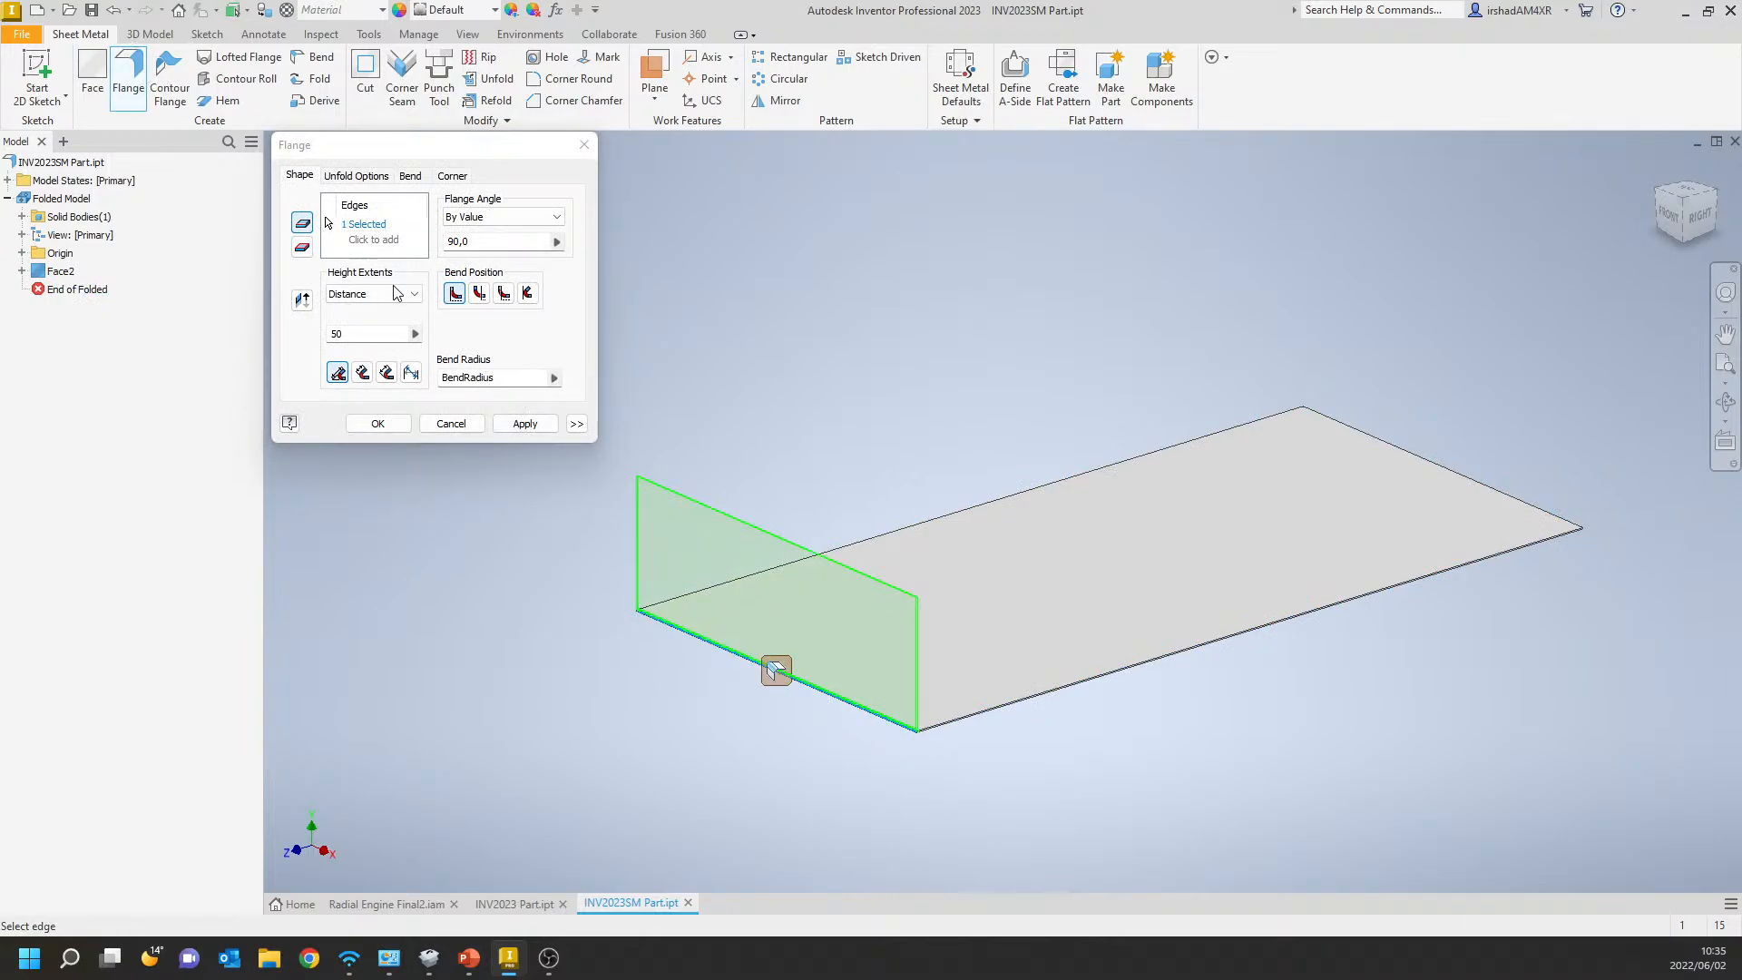
pyautogui.click(367, 334)
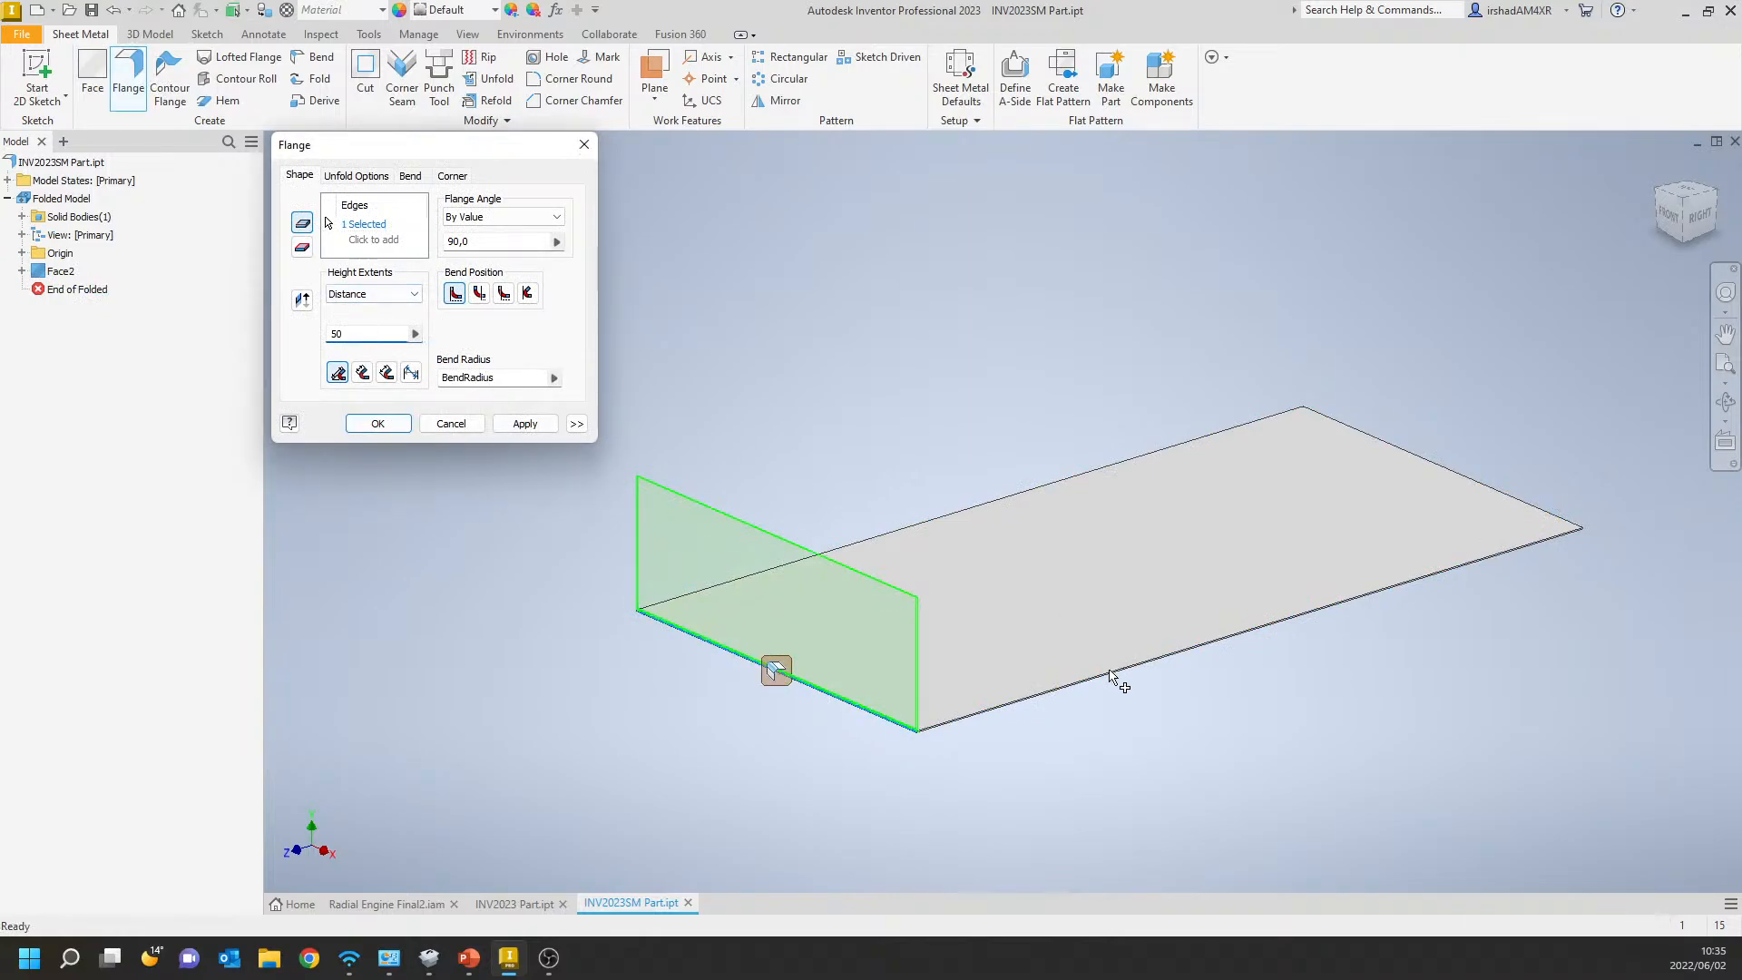
pyautogui.click(374, 225)
pyautogui.click(971, 722)
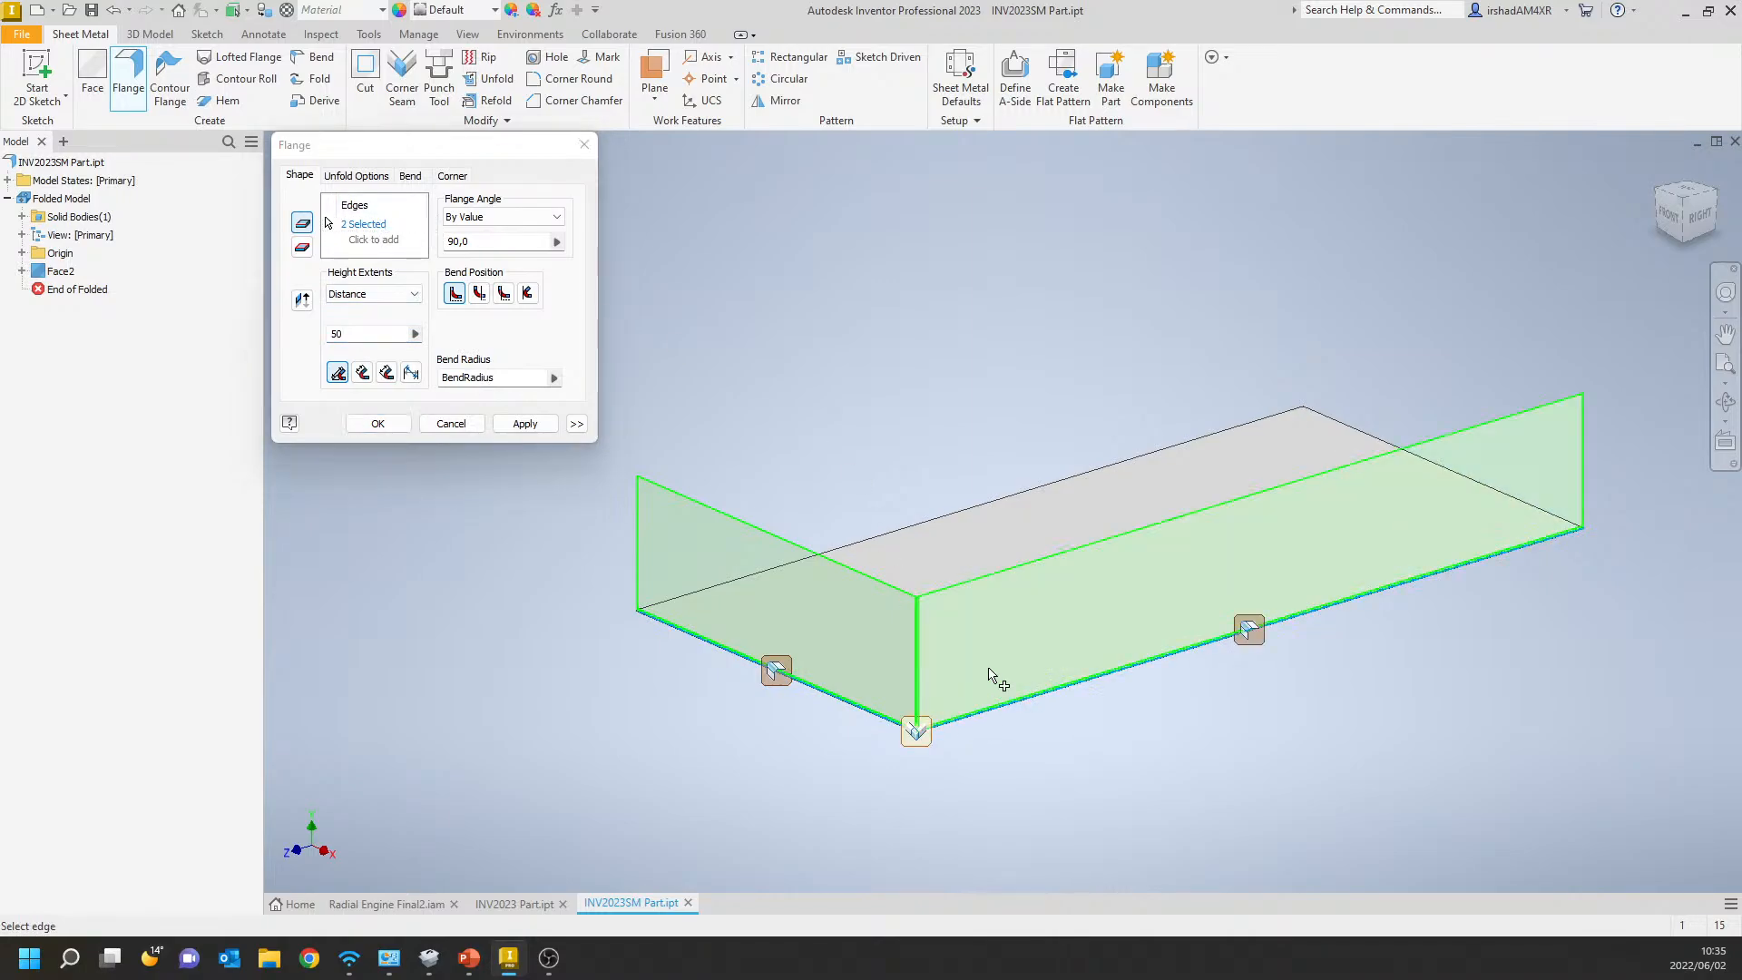
pyautogui.click(906, 527)
pyautogui.moveTo(1139, 458); pyautogui.dragTo(1175, 522, button='middle')
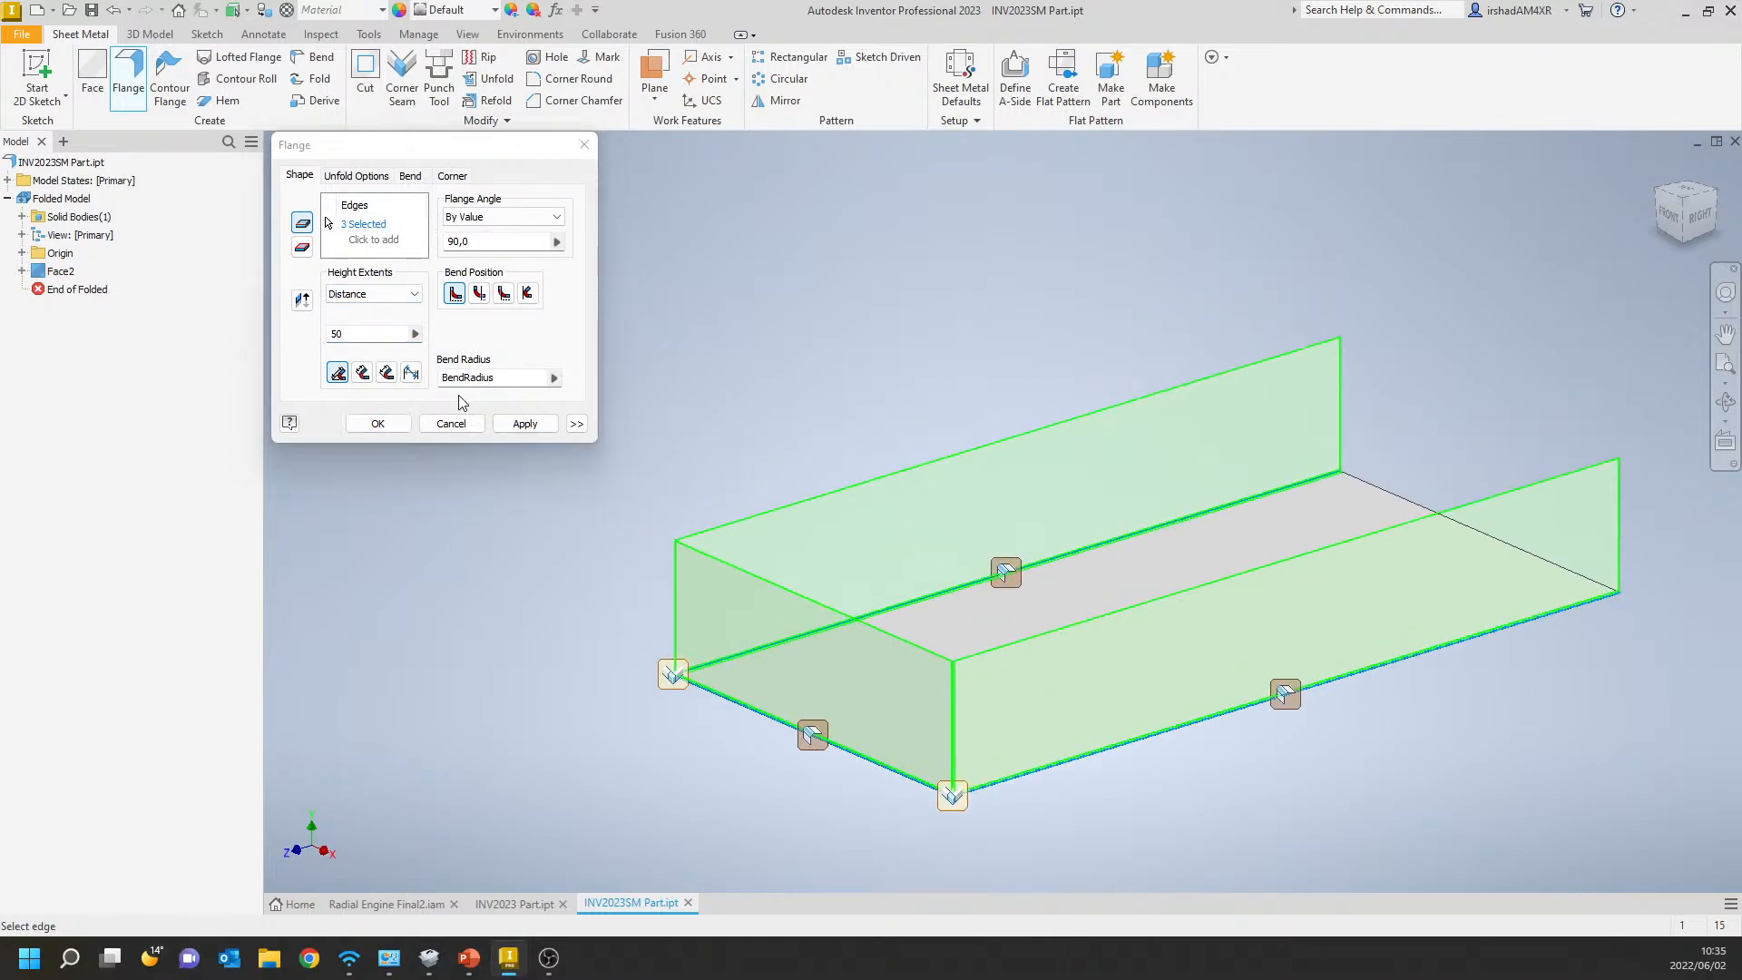
pyautogui.click(378, 424)
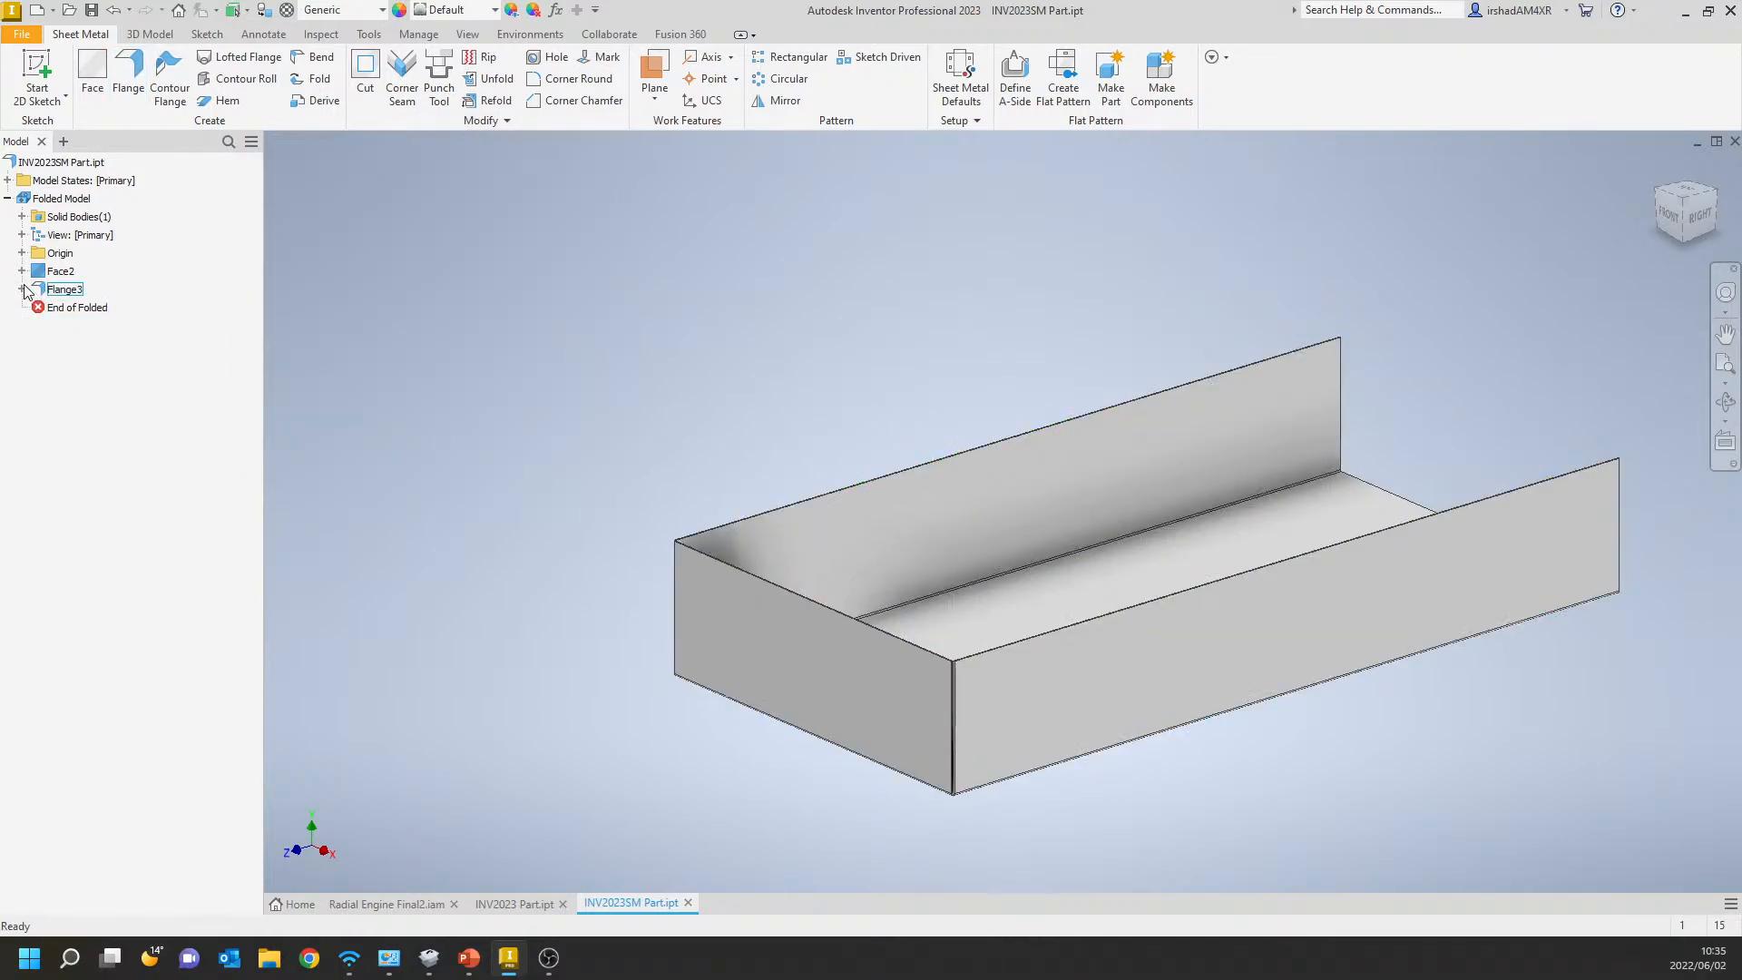
# Examine the corner entry nested under the three-edge flange and highlight the base face in the model.
pyautogui.click(22, 289)
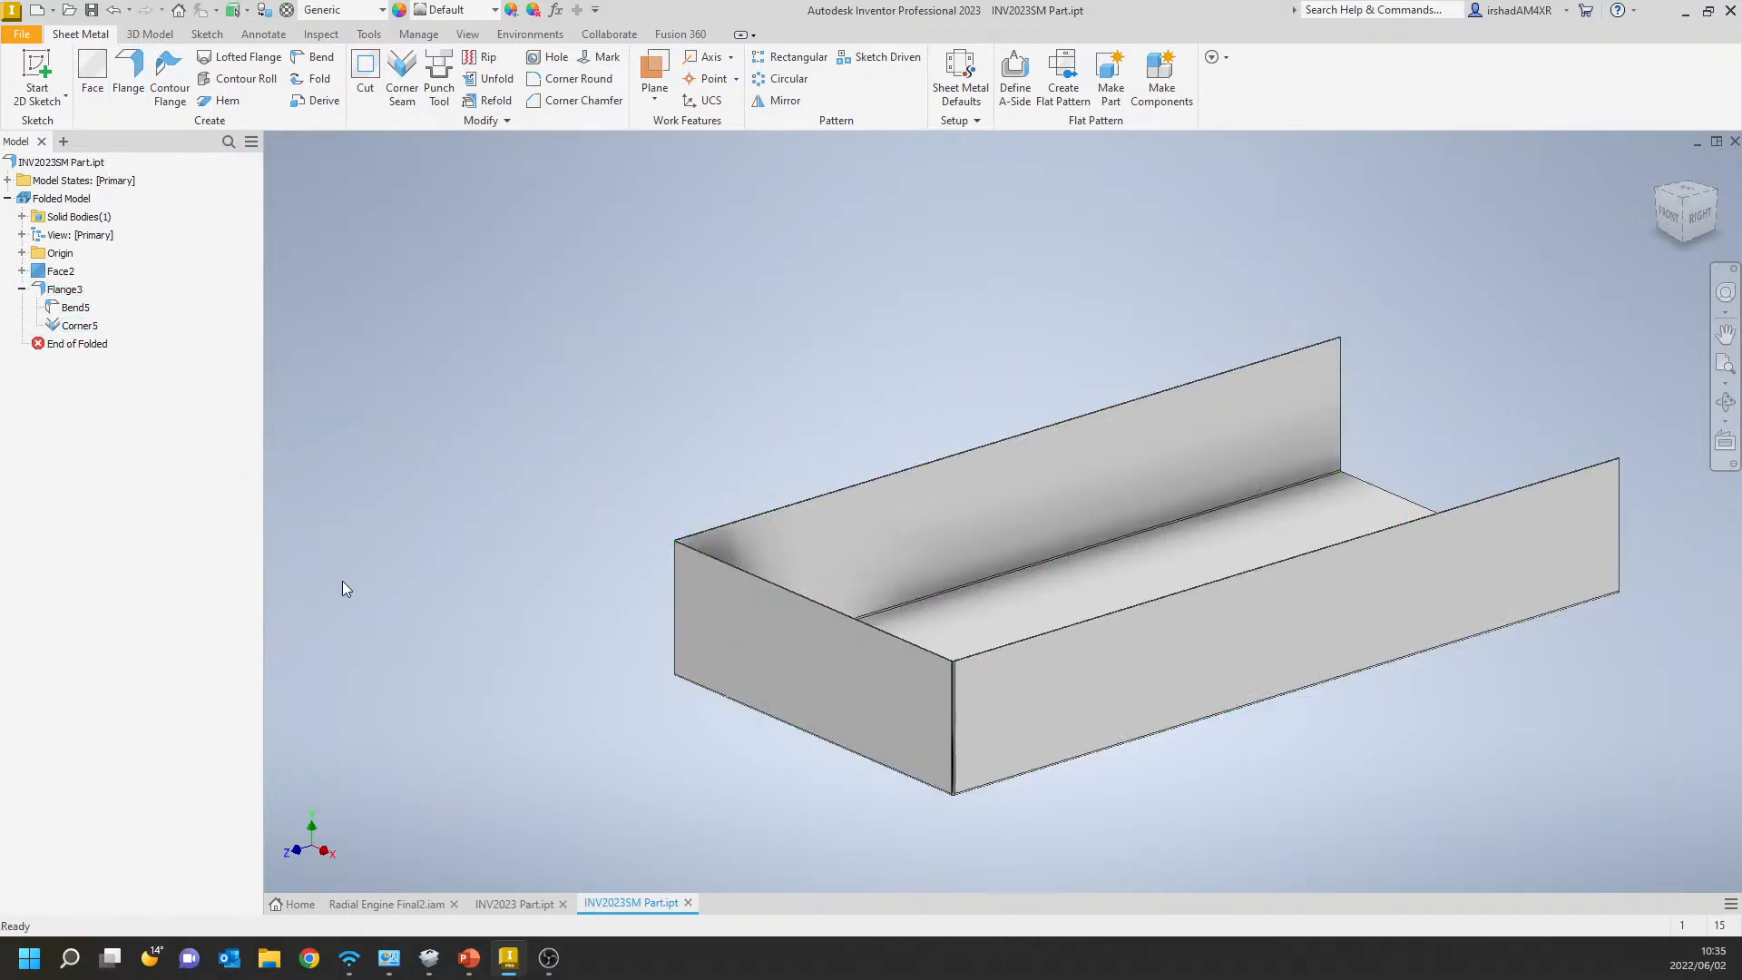
pyautogui.click(80, 325)
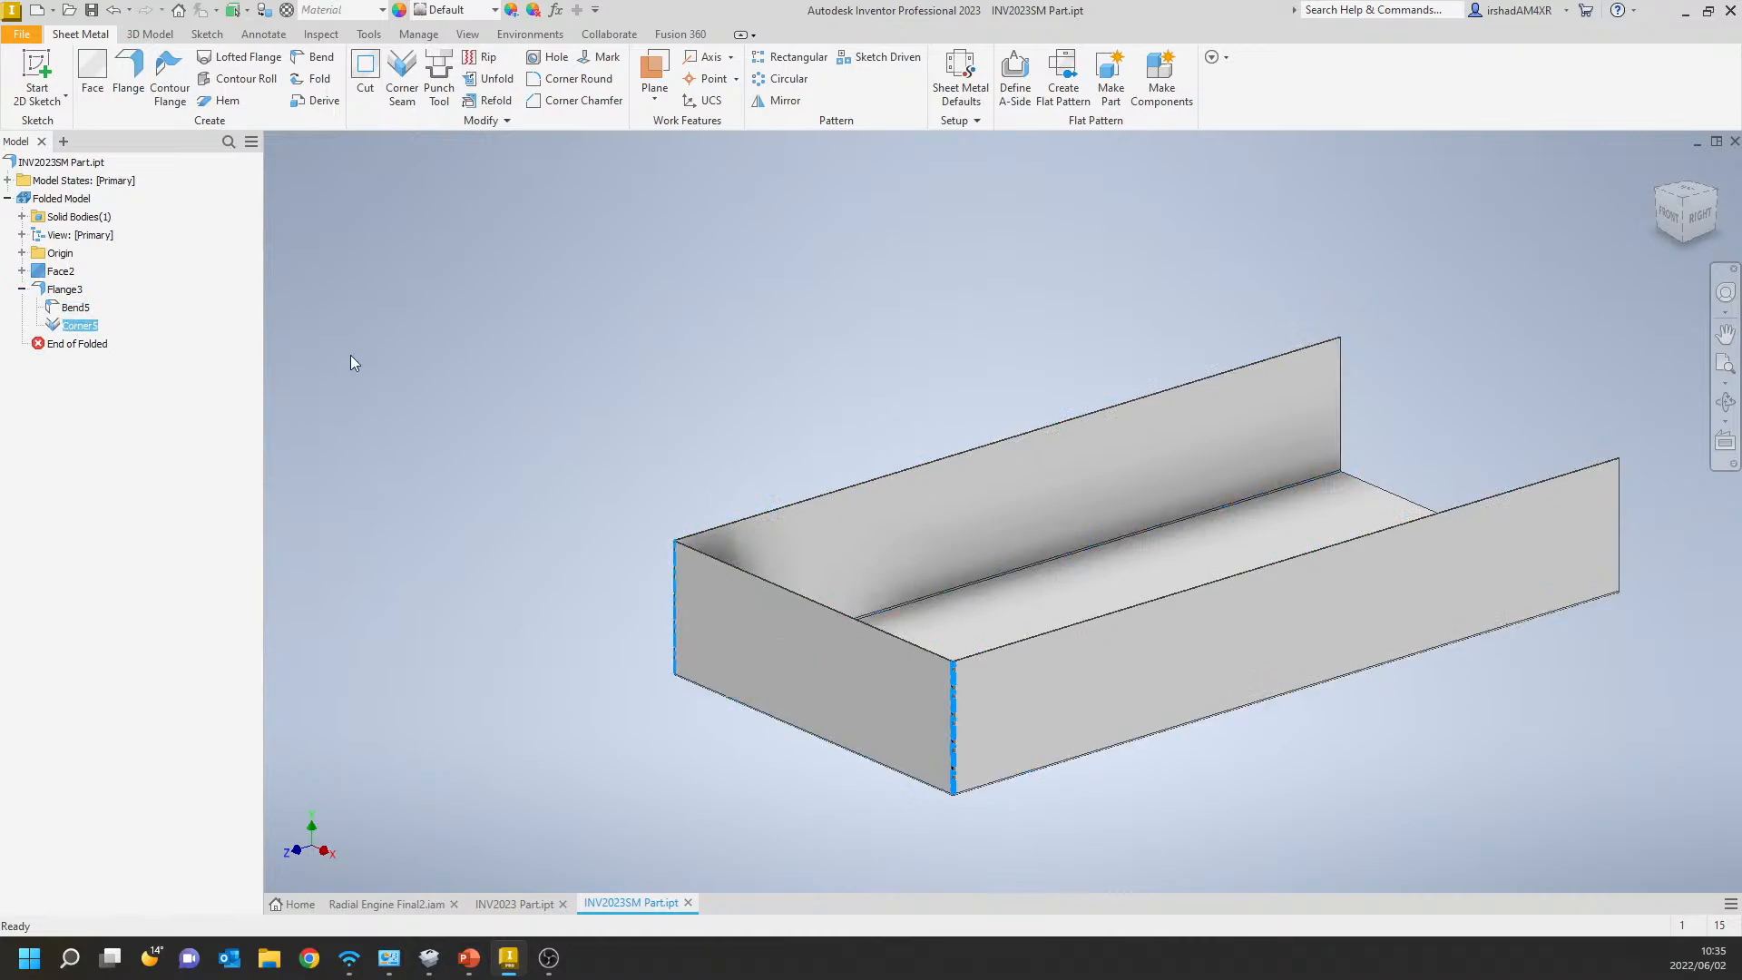
pyautogui.click(60, 270)
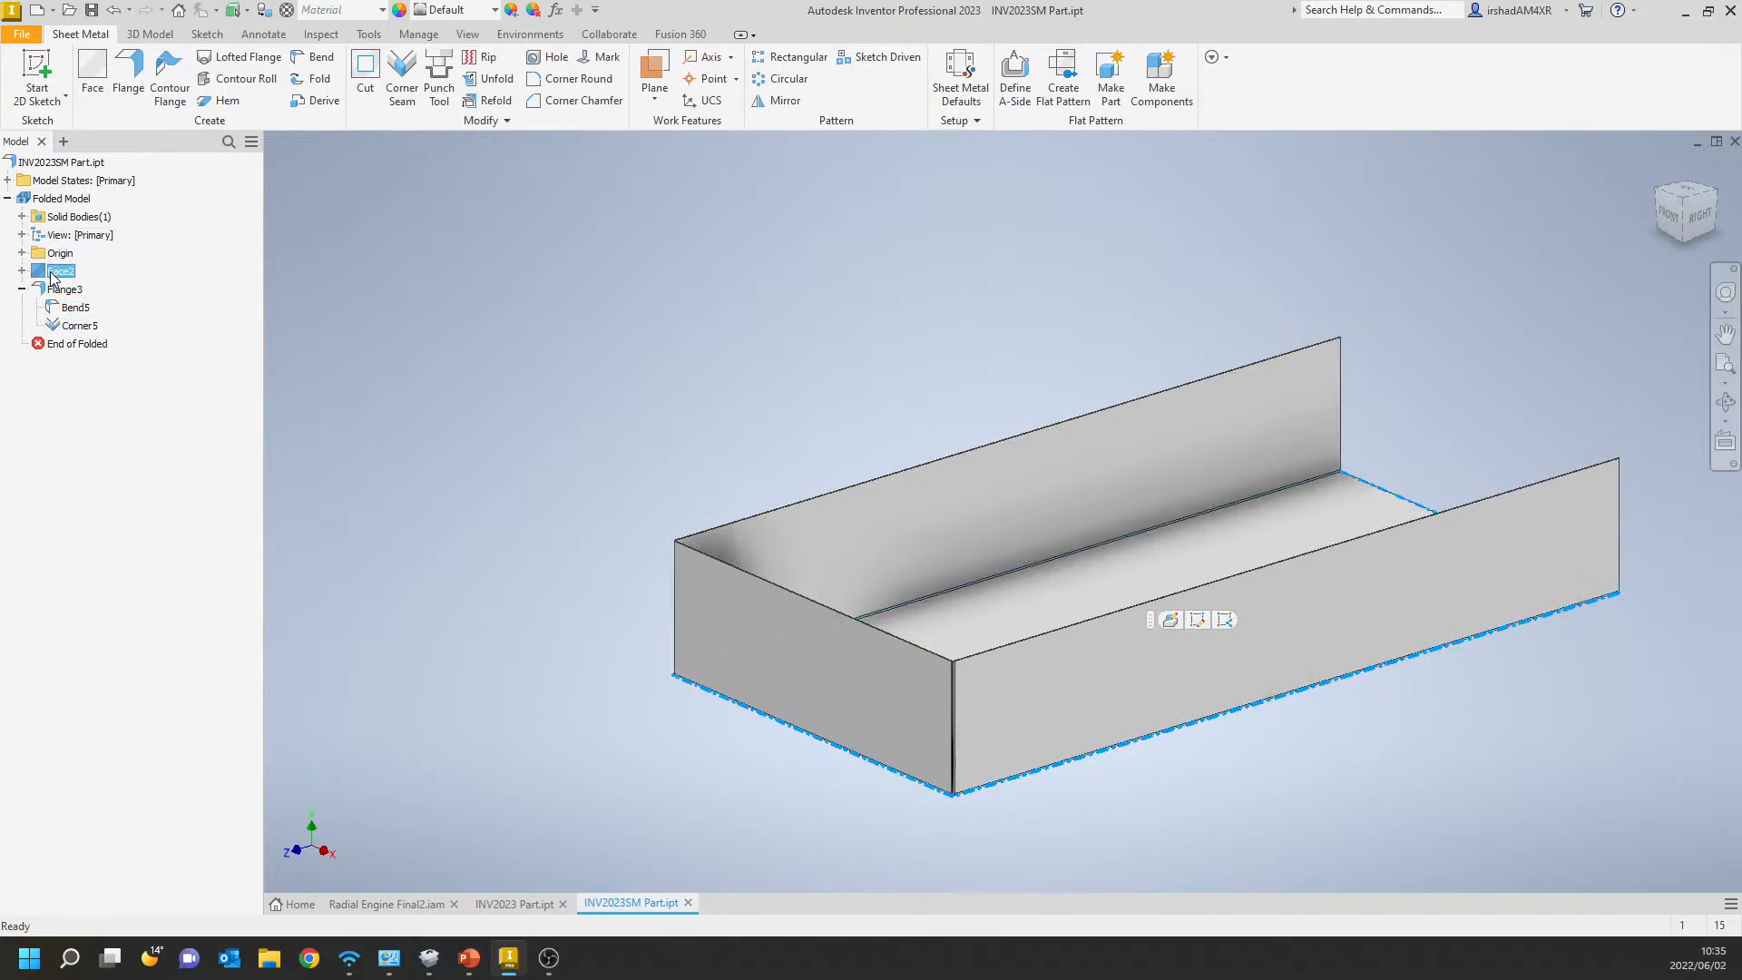
pyautogui.click(43, 201)
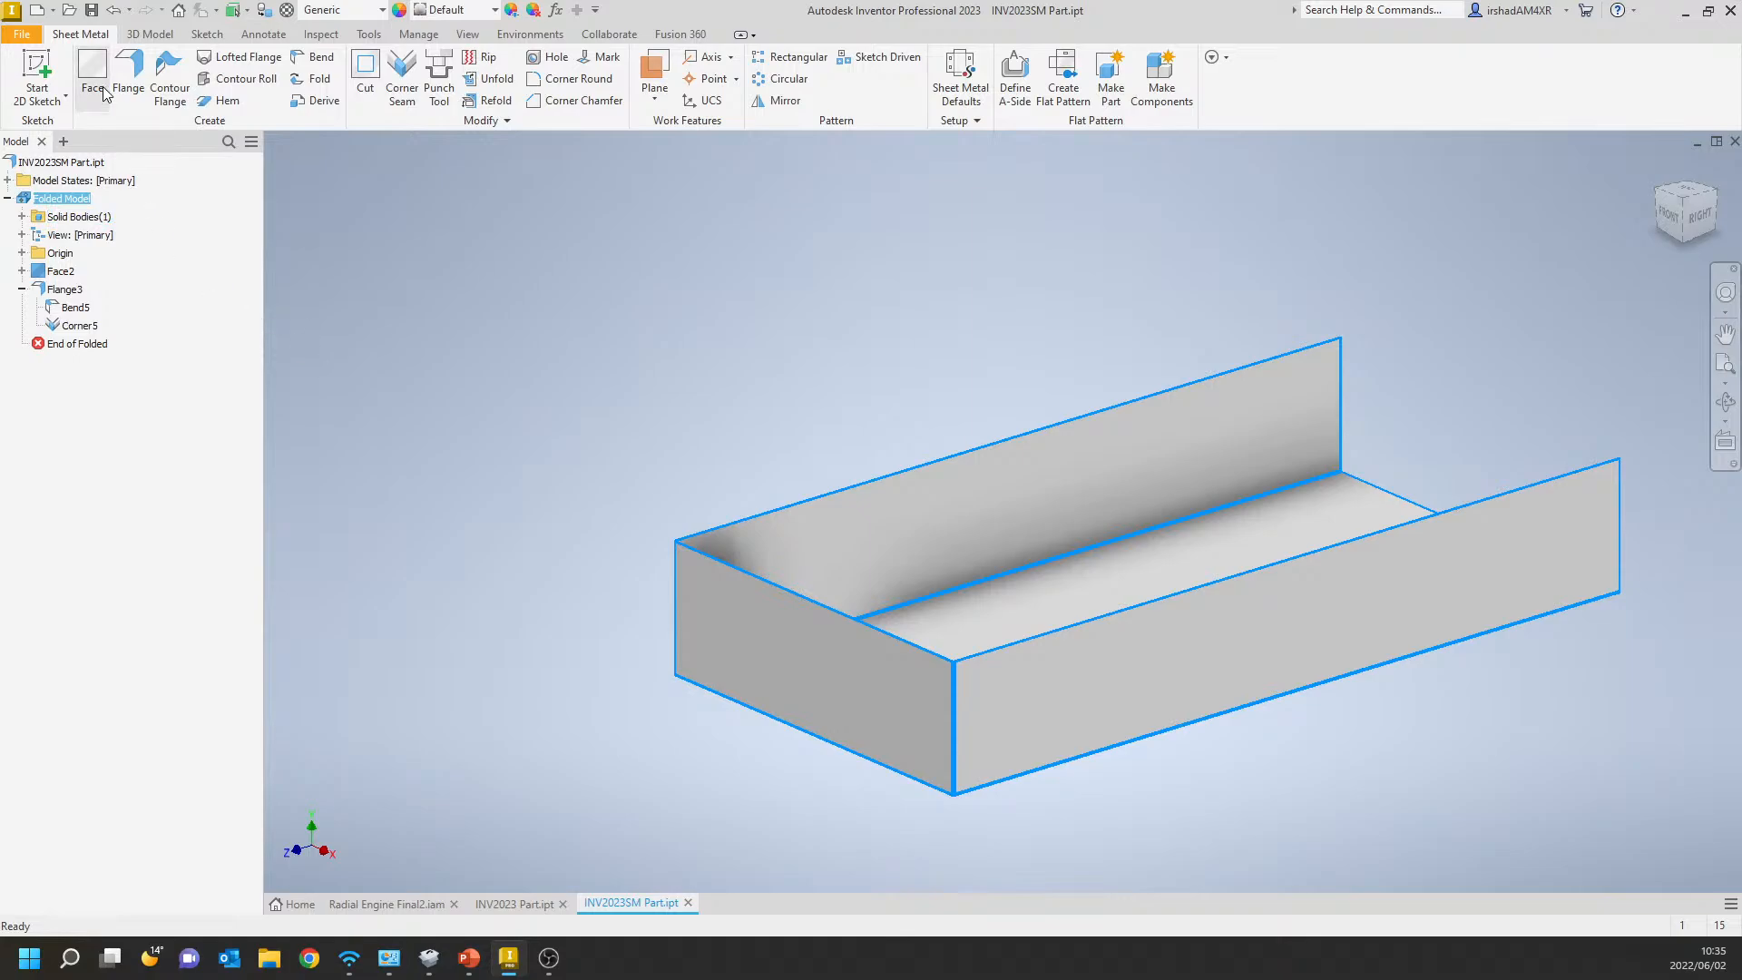
# Add a 25 mm outward flange at 90° along the top edge of the short end flange.
pyautogui.click(884, 637)
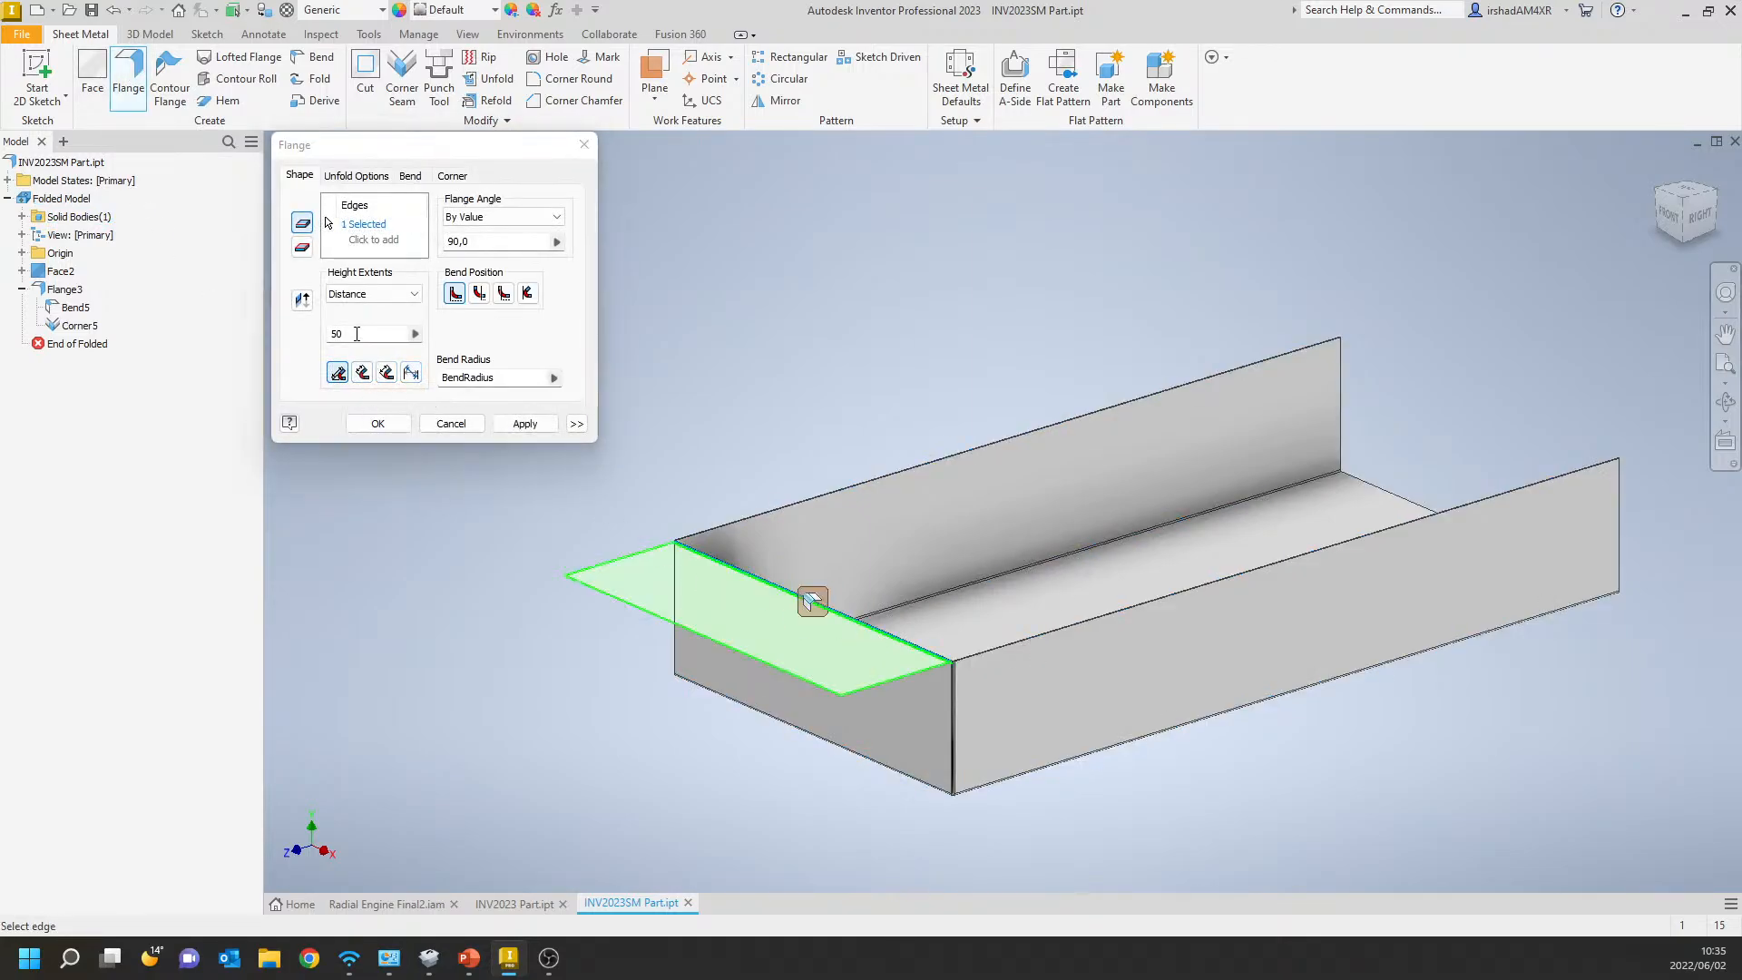
pyautogui.moveTo(357, 334); pyautogui.dragTo(239, 320)
pyautogui.write('25')
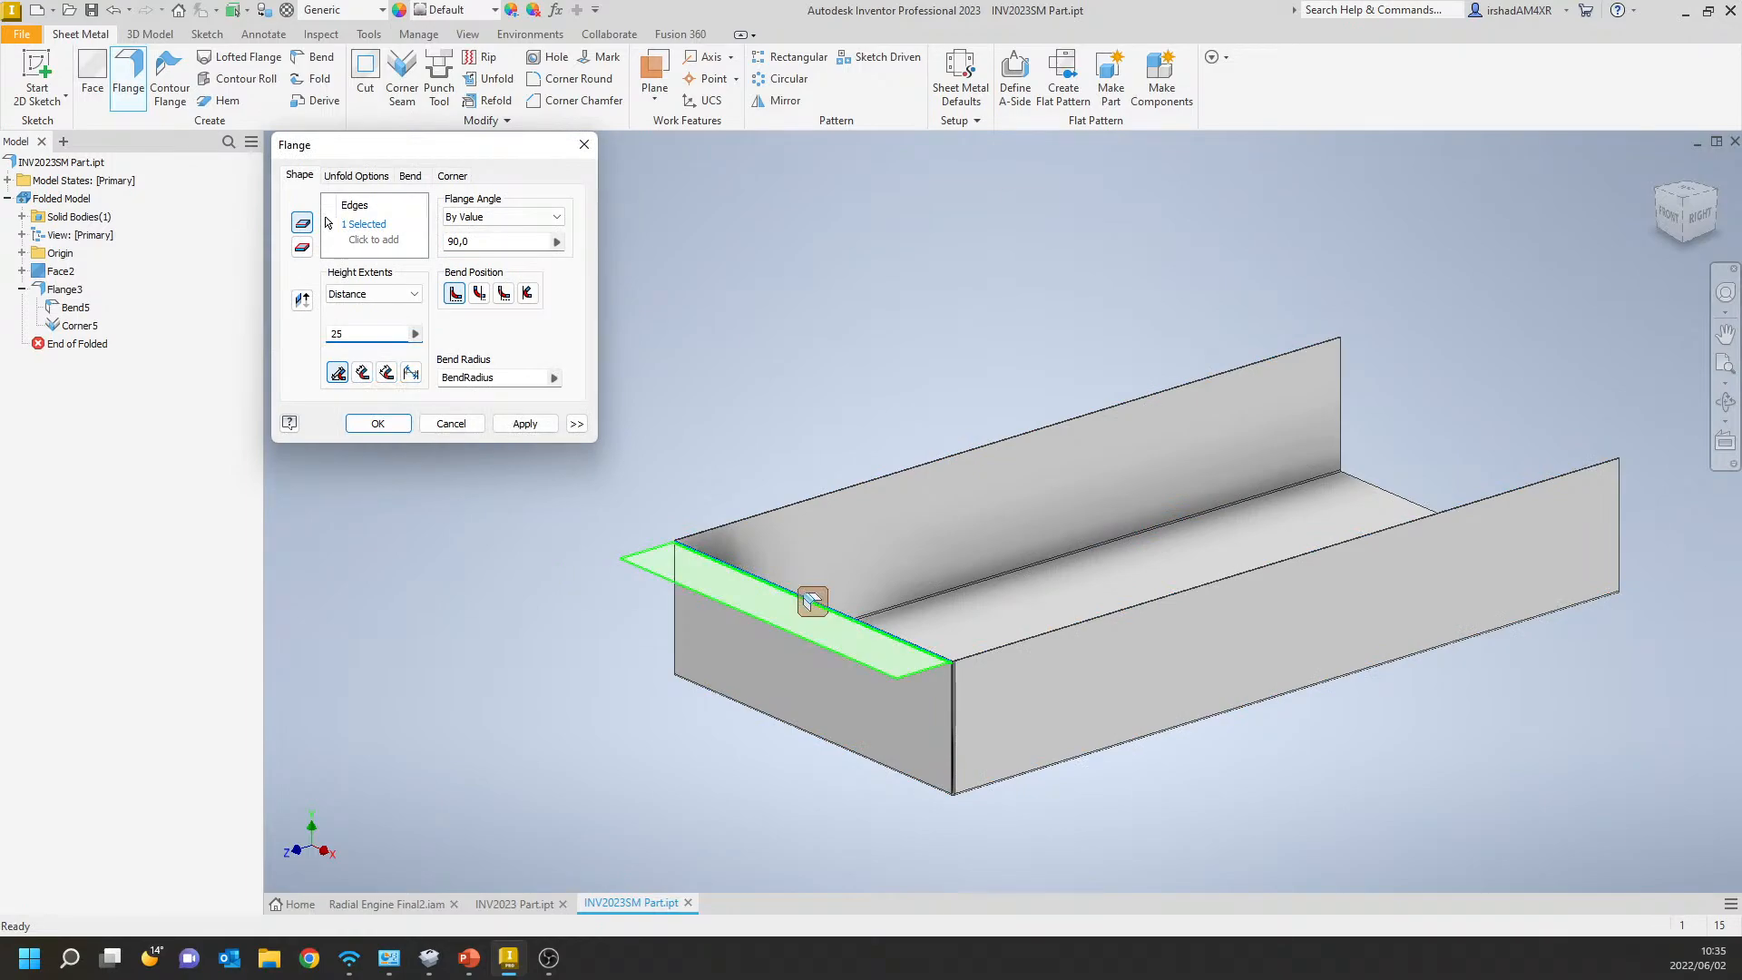
pyautogui.press('Return')
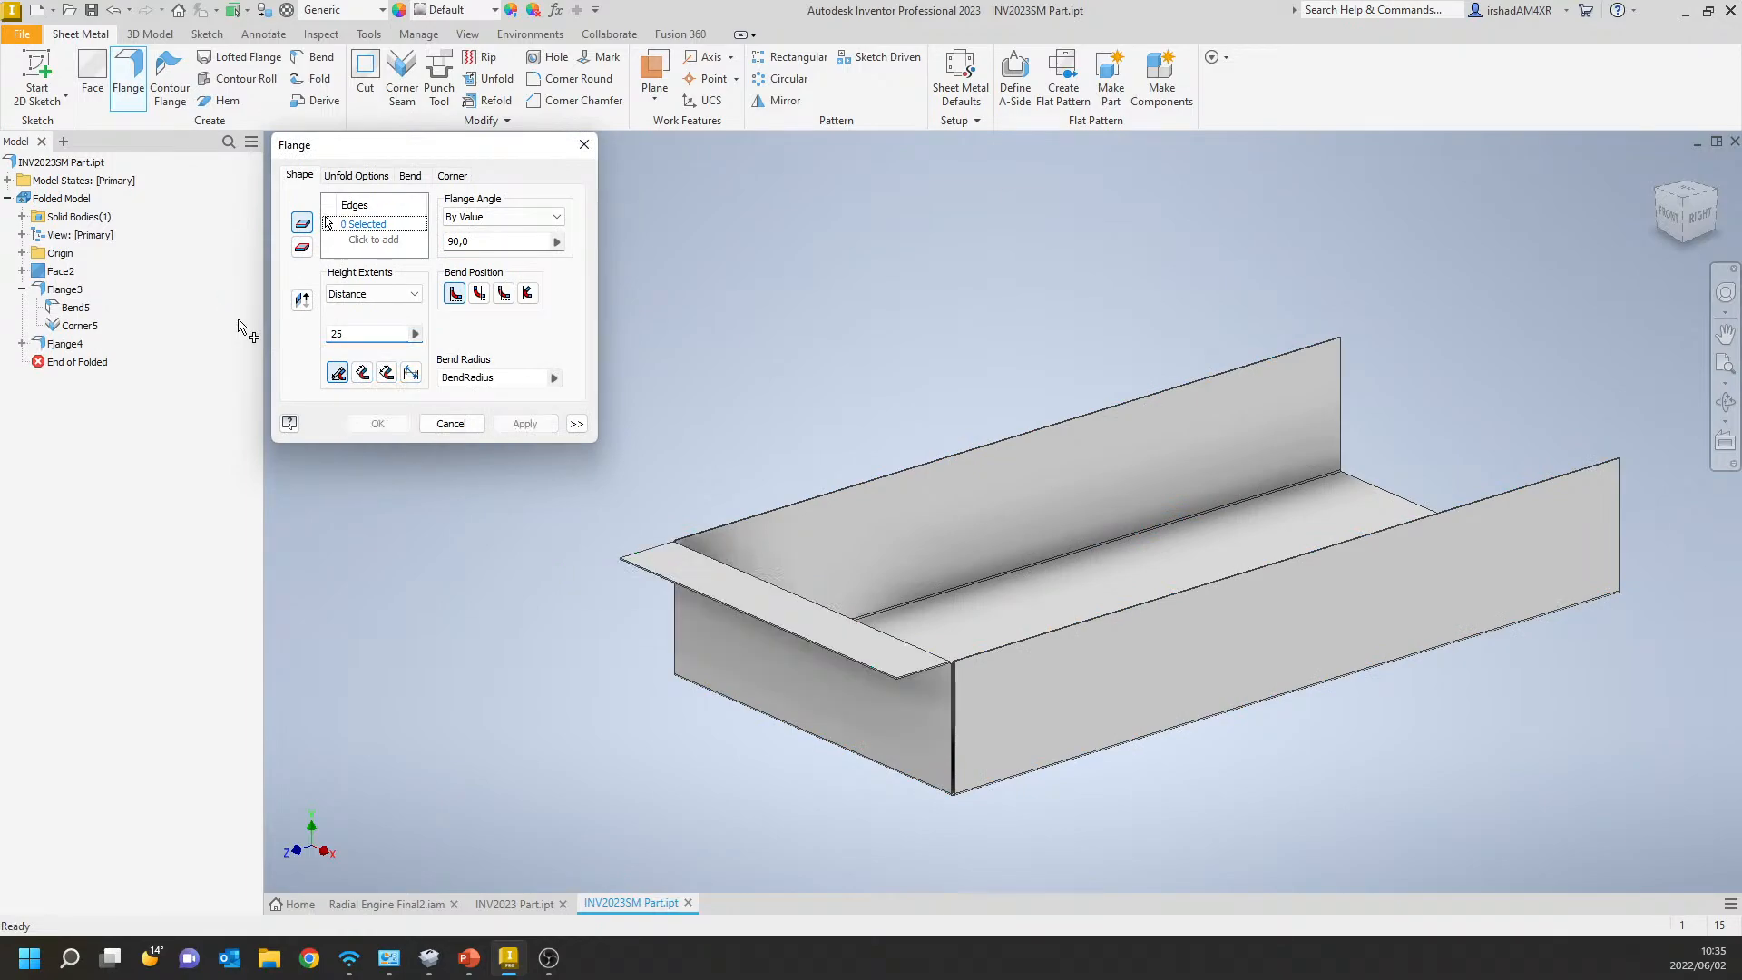
pyautogui.click(451, 424)
# Inspect the new flange and its corner entry, and delete the base face and both flange features.
pyautogui.moveTo(649, 587); pyautogui.dragTo(580, 529, button='middle')
pyautogui.click(703, 540)
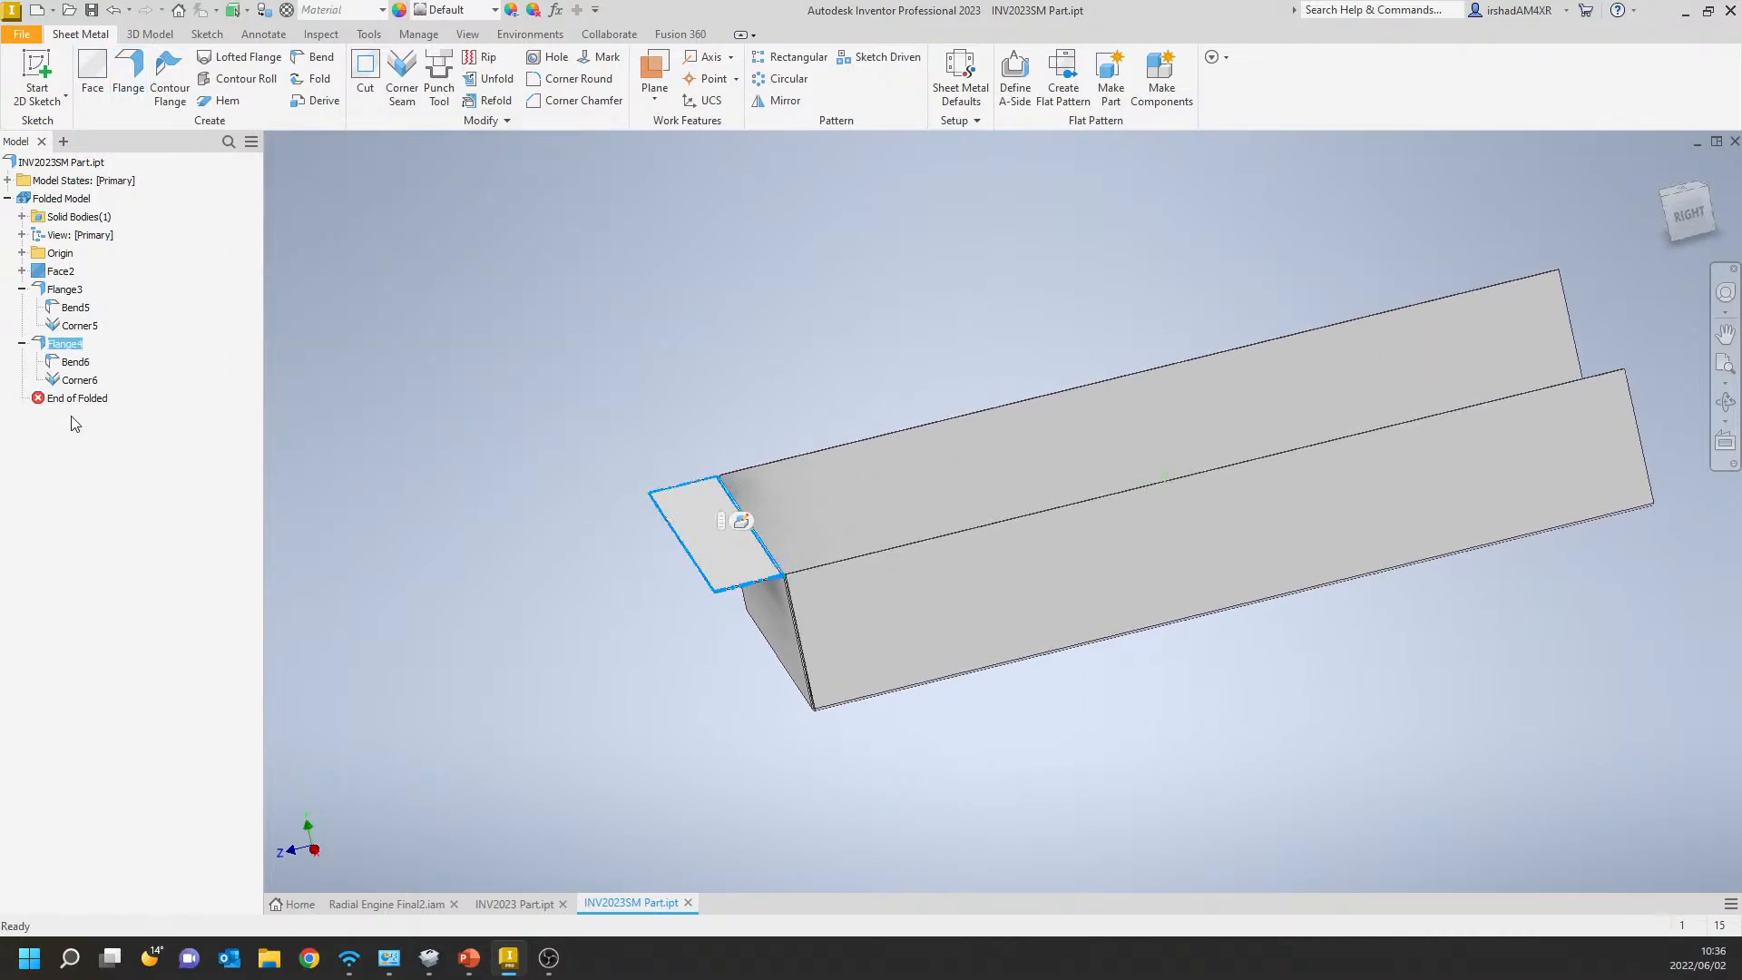
pyautogui.click(22, 289)
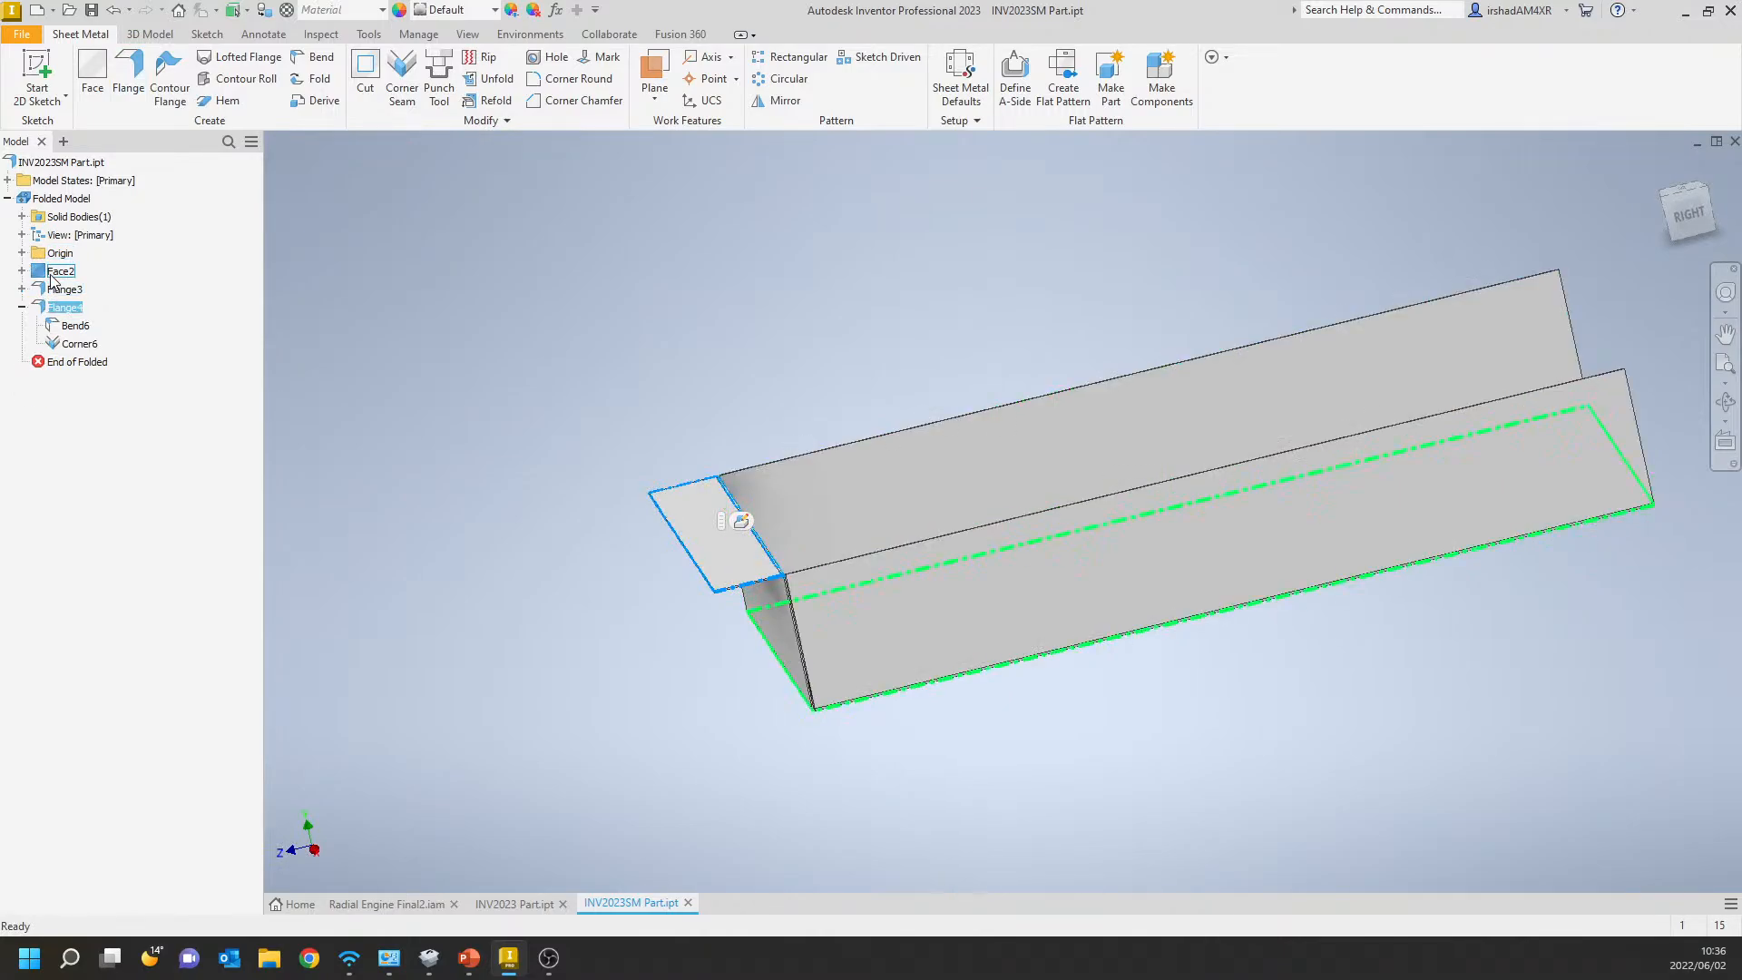
pyautogui.click(56, 275)
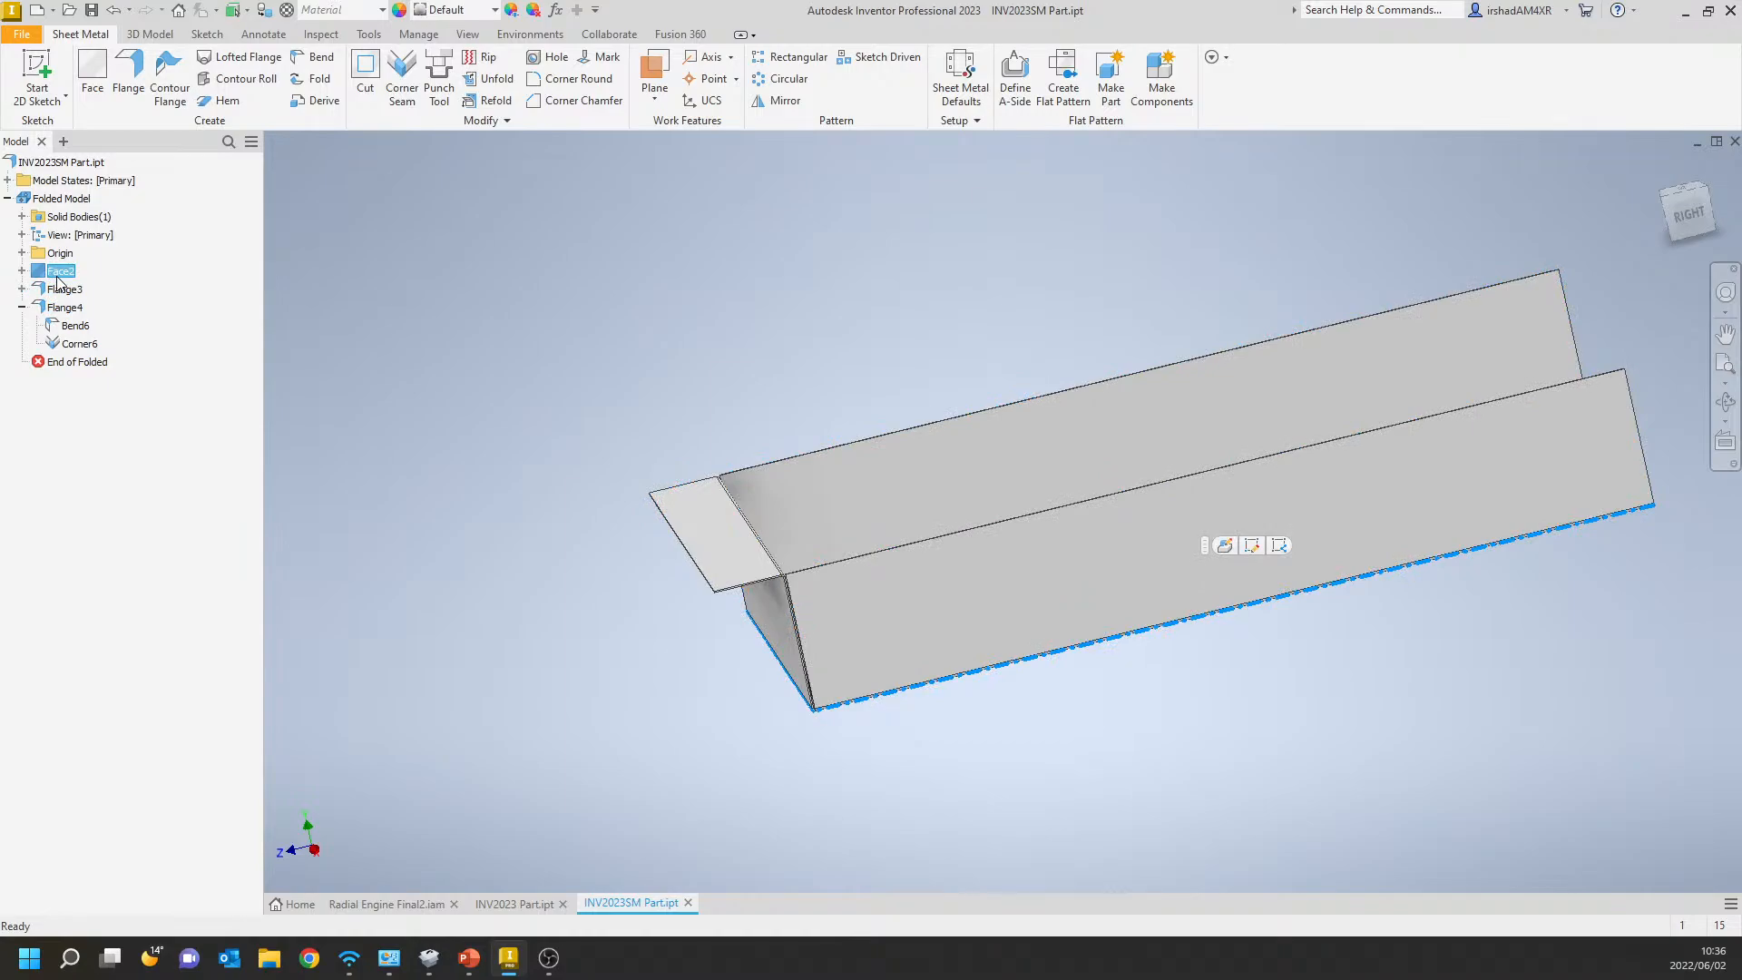
pyautogui.keyDown('shift'); pyautogui.click(73, 344); pyautogui.keyUp('shift')
pyautogui.rightClick(66, 308)
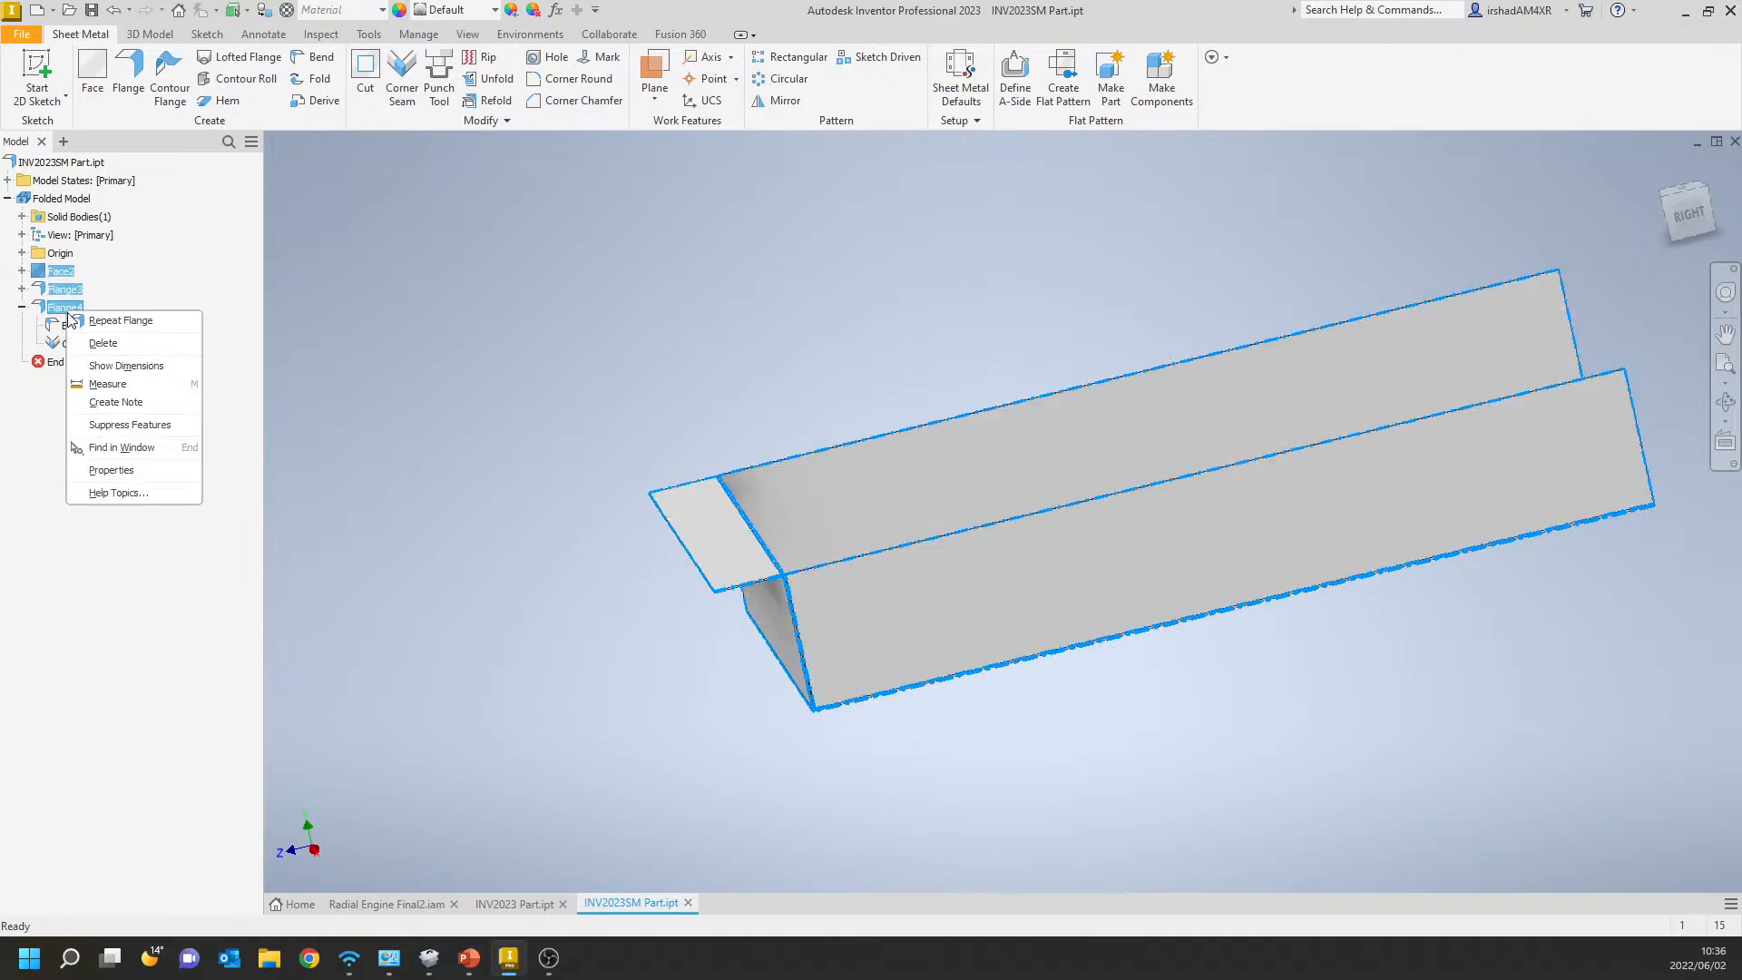
pyautogui.click(95, 345)
pyautogui.click(454, 332)
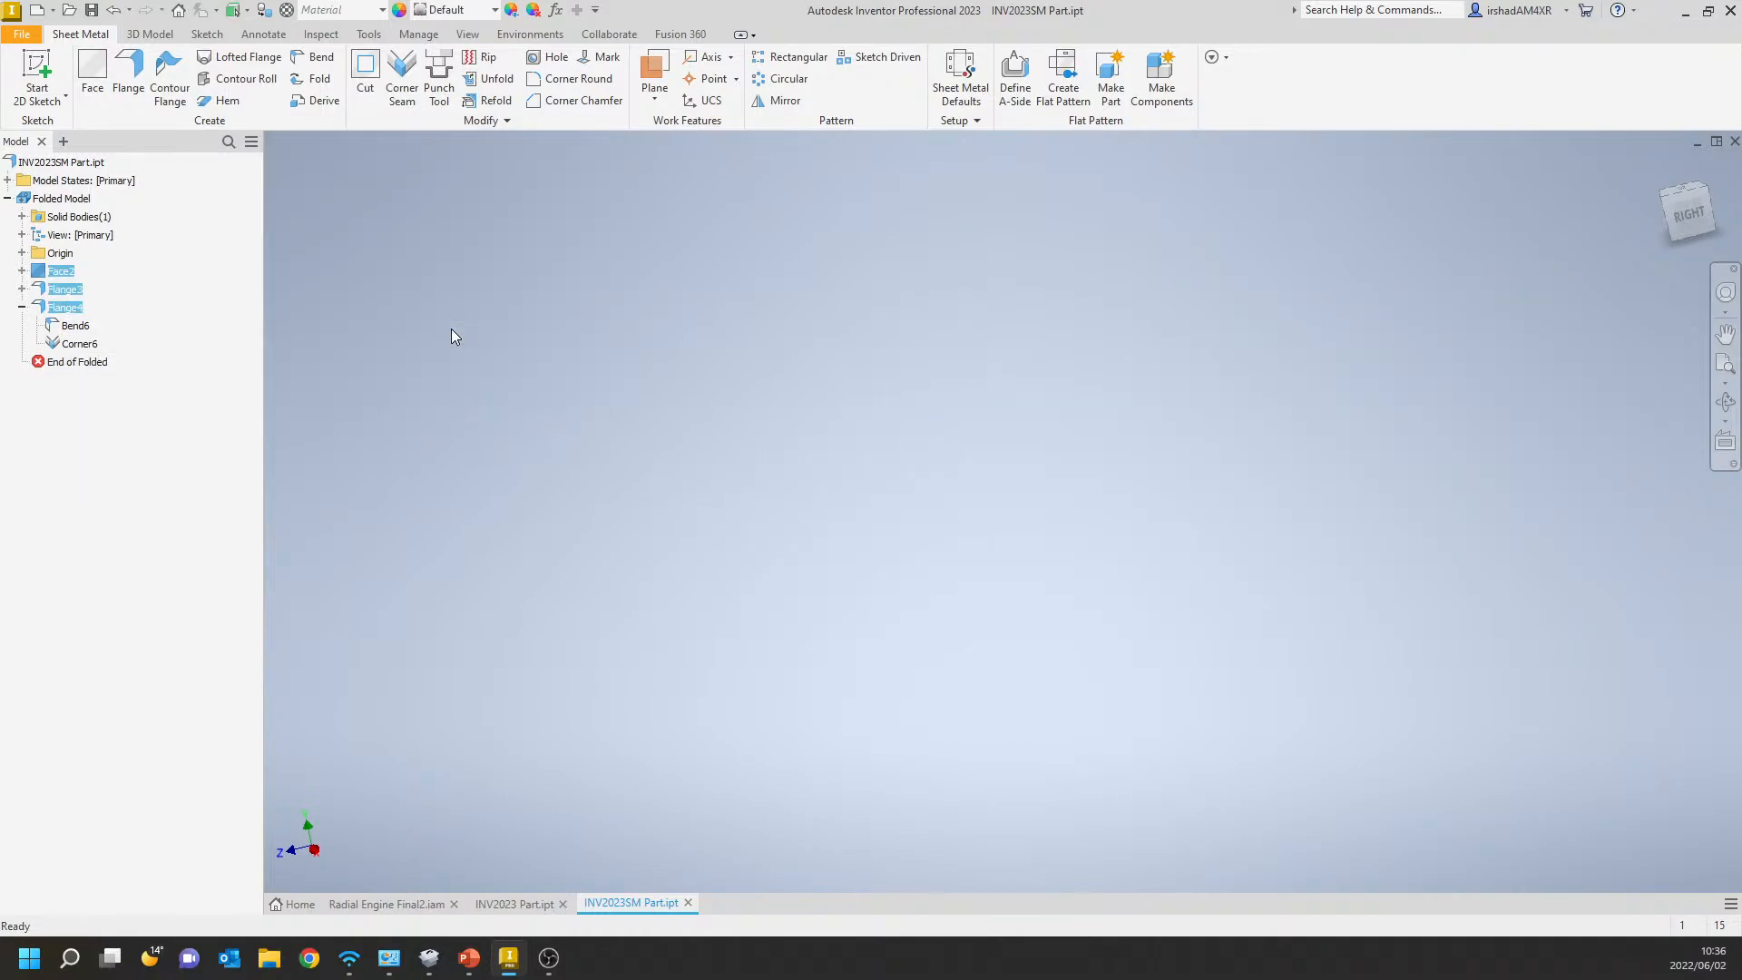
# Start a sketch on the XY plane and draw an 80 mm horizontal line from the origin in the negative X direction.
pyautogui.click(41, 68)
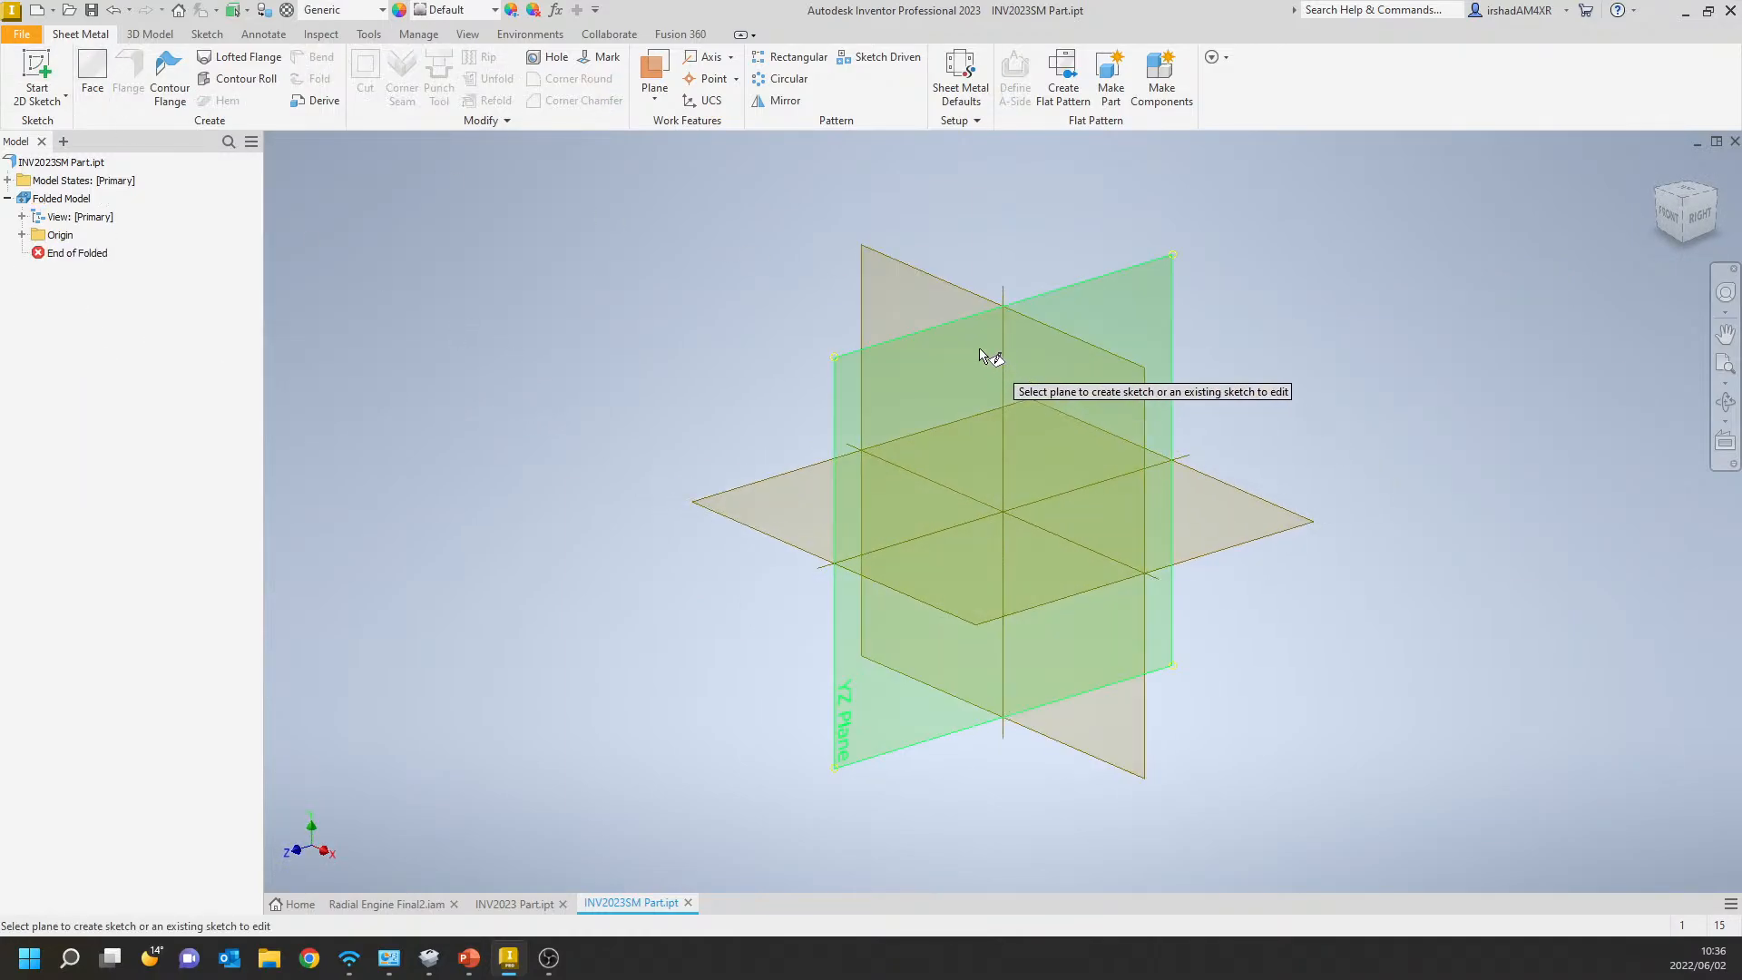
pyautogui.click(928, 289)
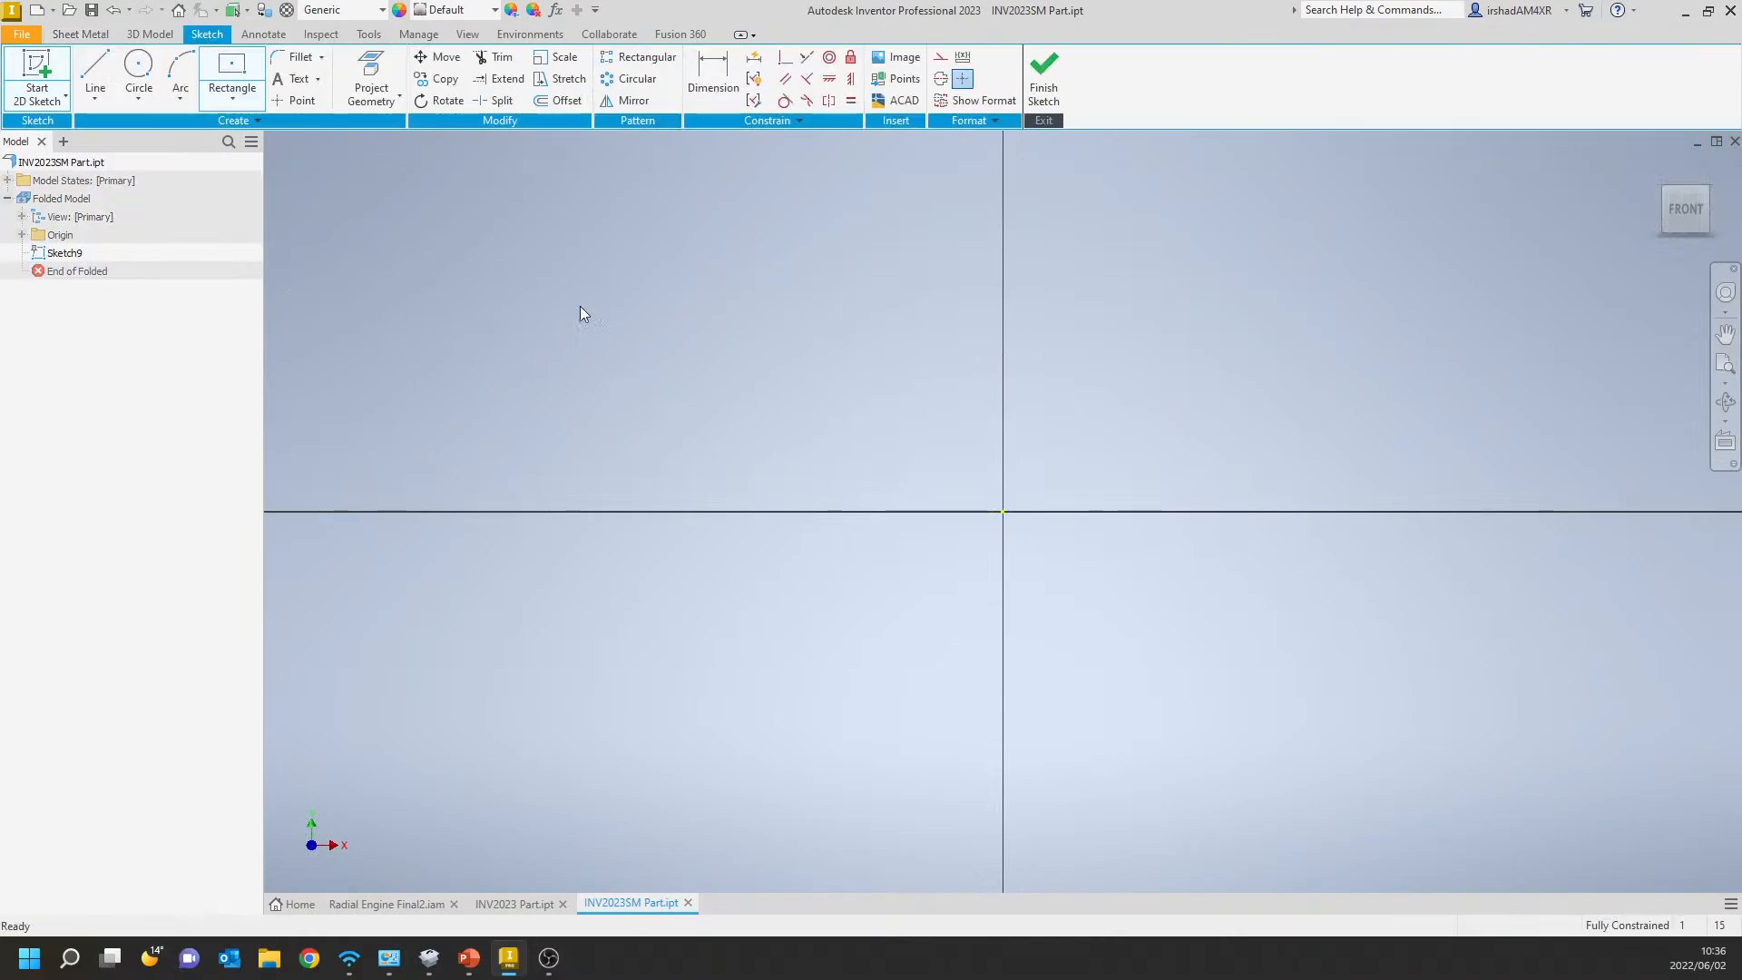
pyautogui.click(1002, 511)
pyautogui.moveTo(766, 517); pyautogui.dragTo(953, 450, button='middle')
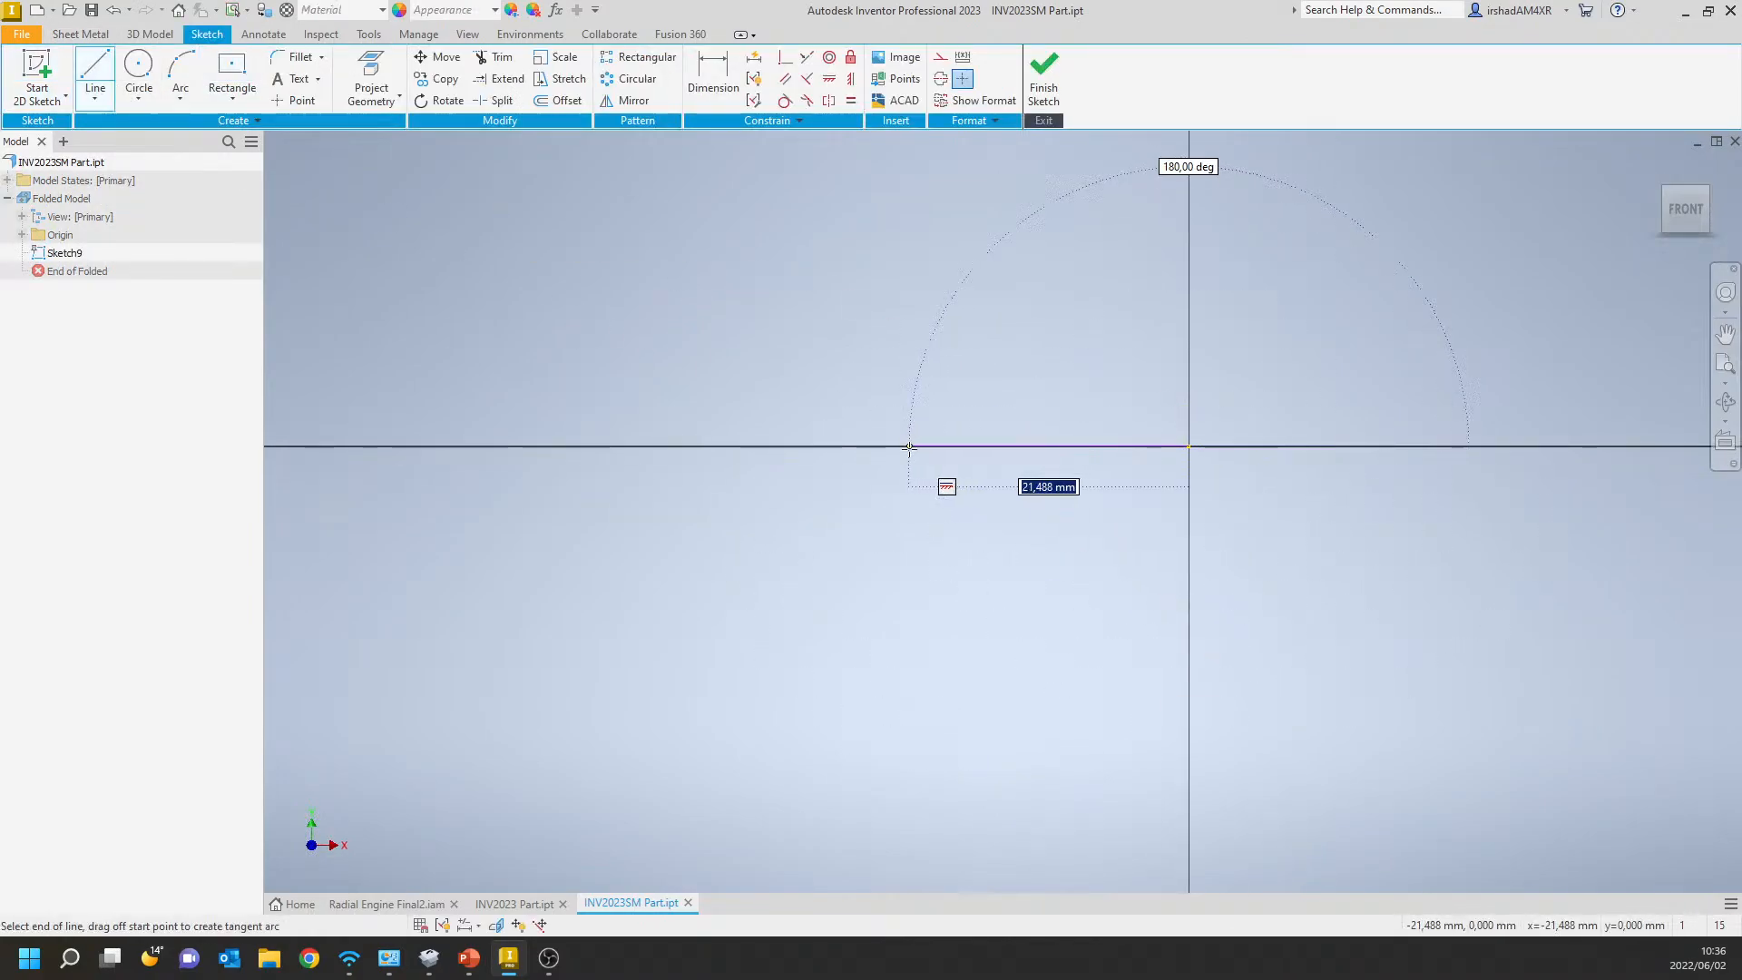
pyautogui.write('80')
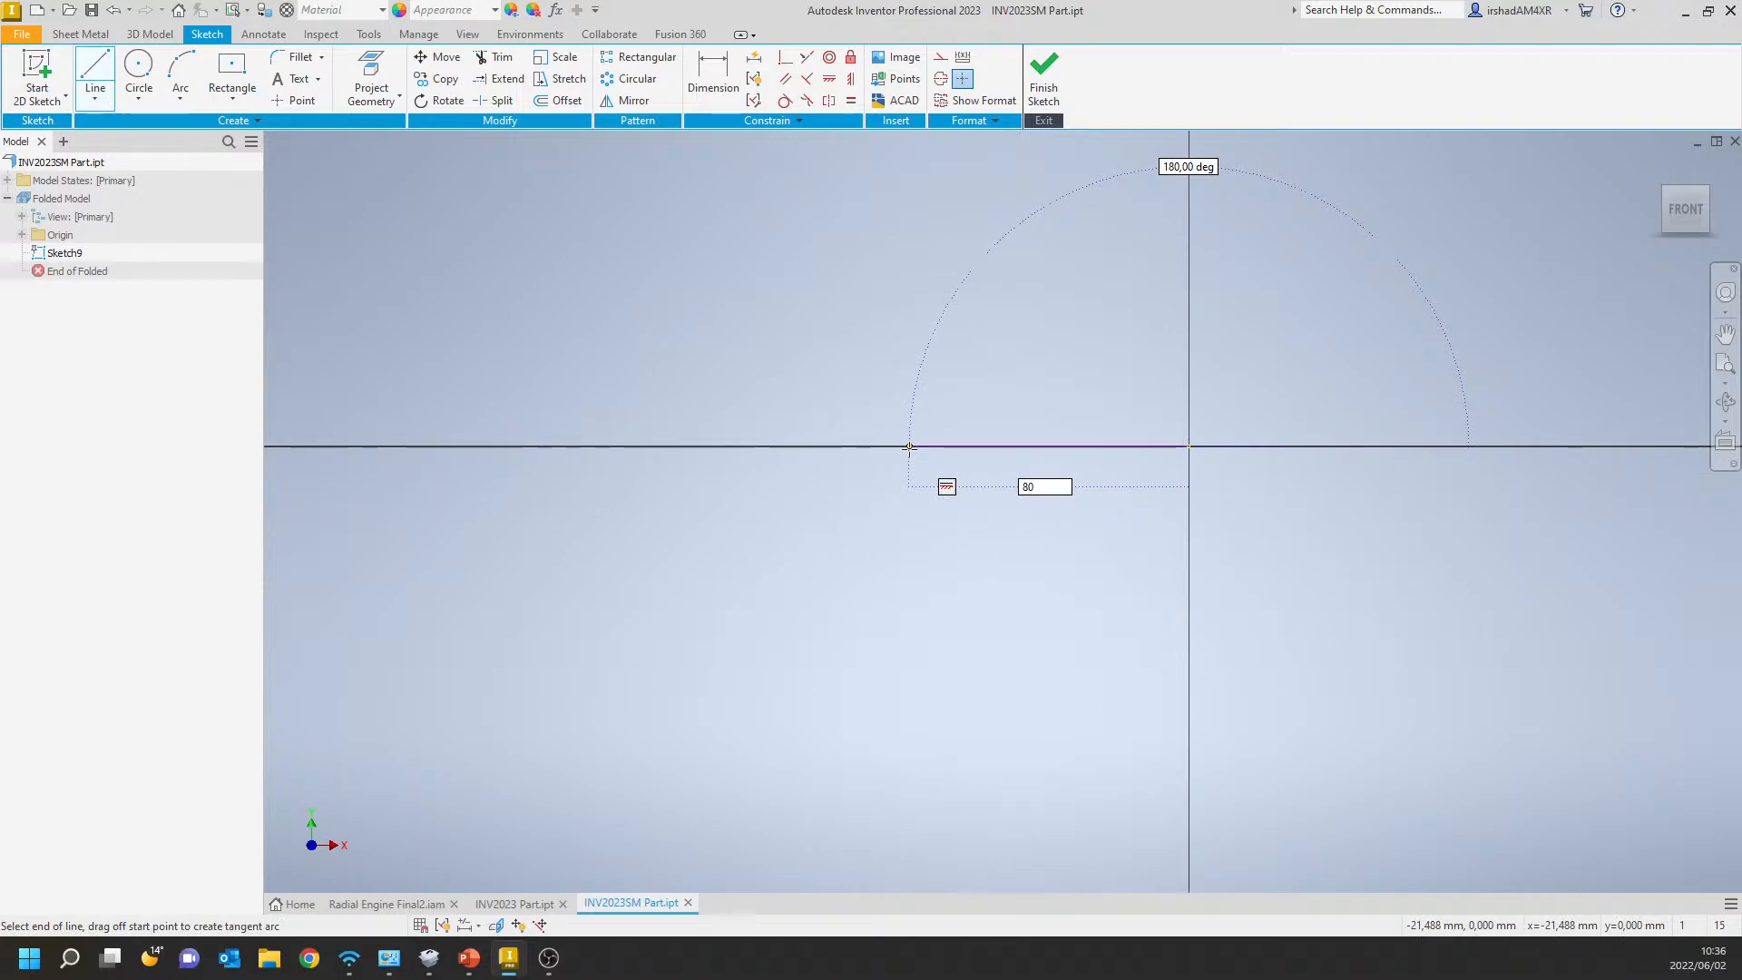
pyautogui.press('Return')
# Draw a 100 mm vertical line downward from the free end of the 80 mm line.
pyautogui.scroll(-3, 744, 571)
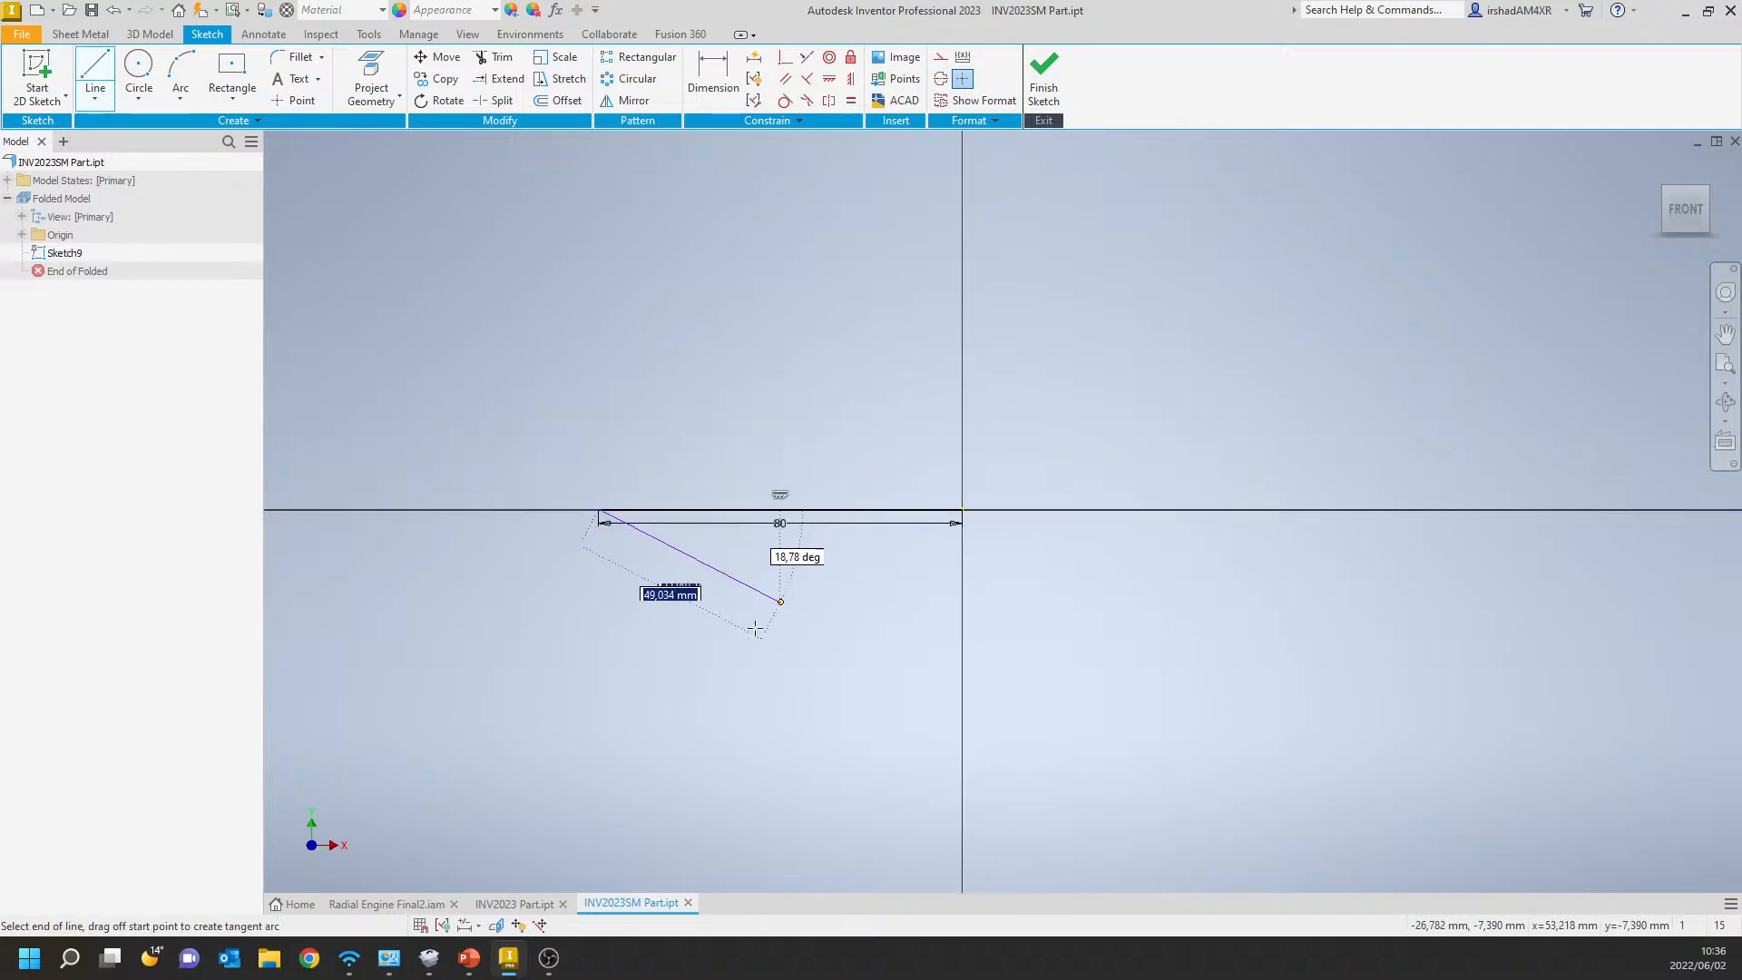
pyautogui.moveTo(767, 623); pyautogui.dragTo(841, 455, button='middle')
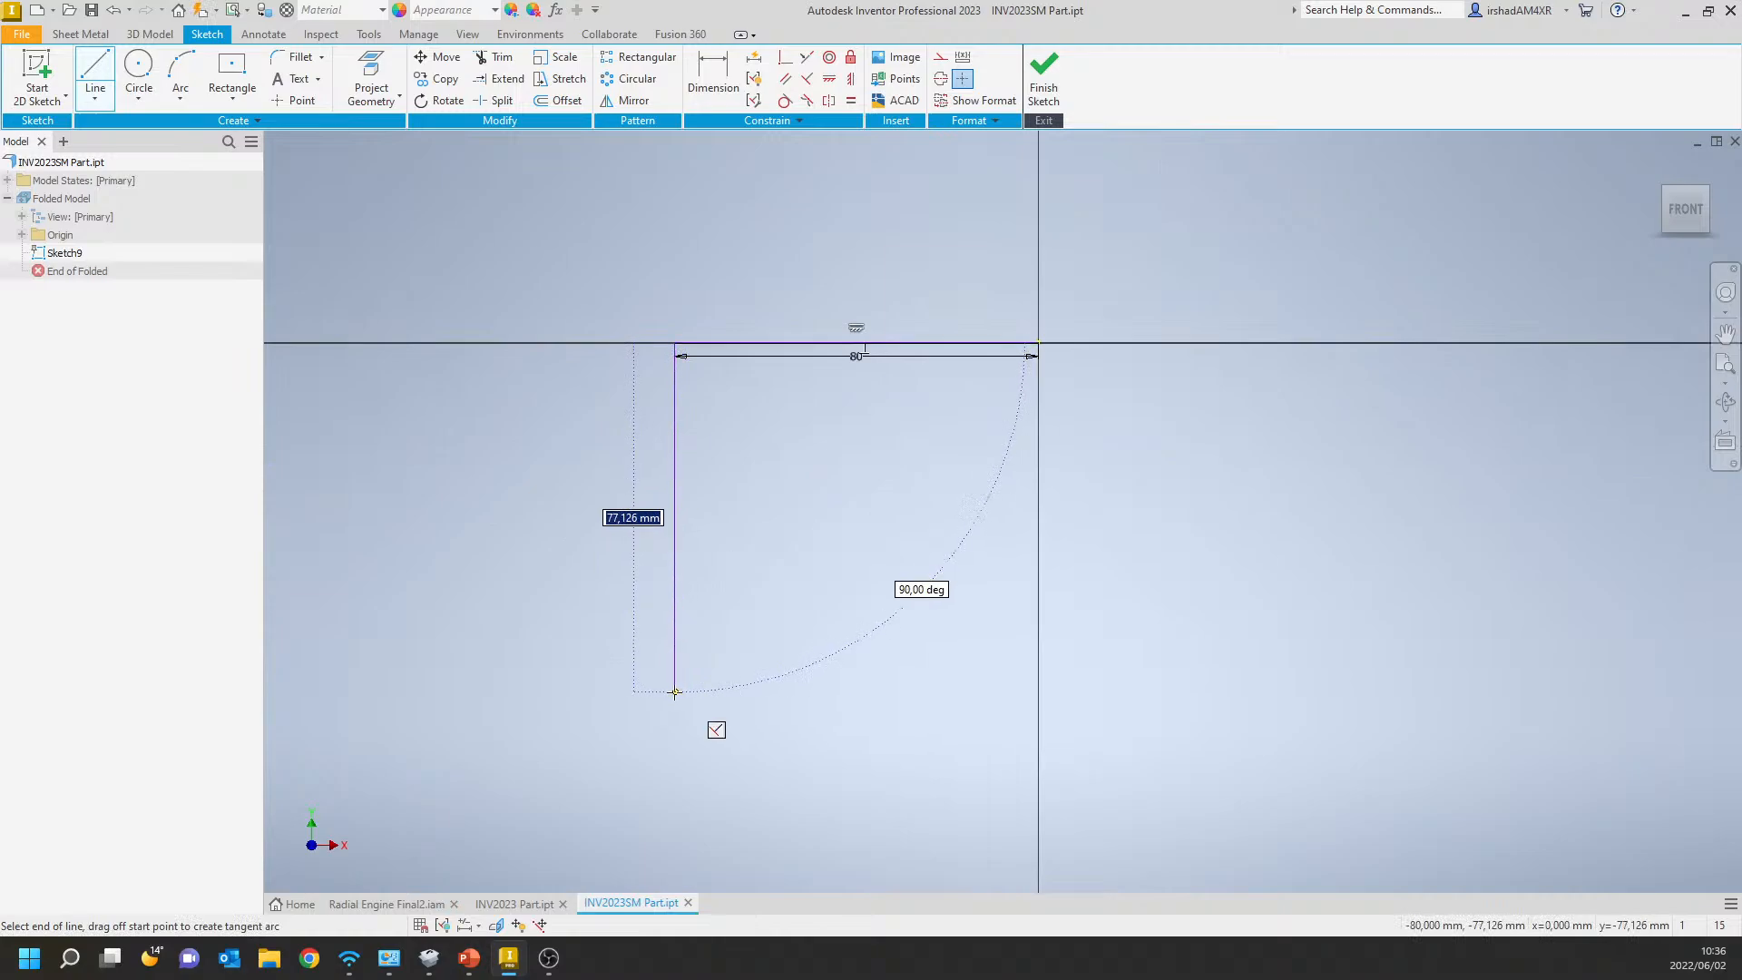
pyautogui.write('100')
pyautogui.press('Return')
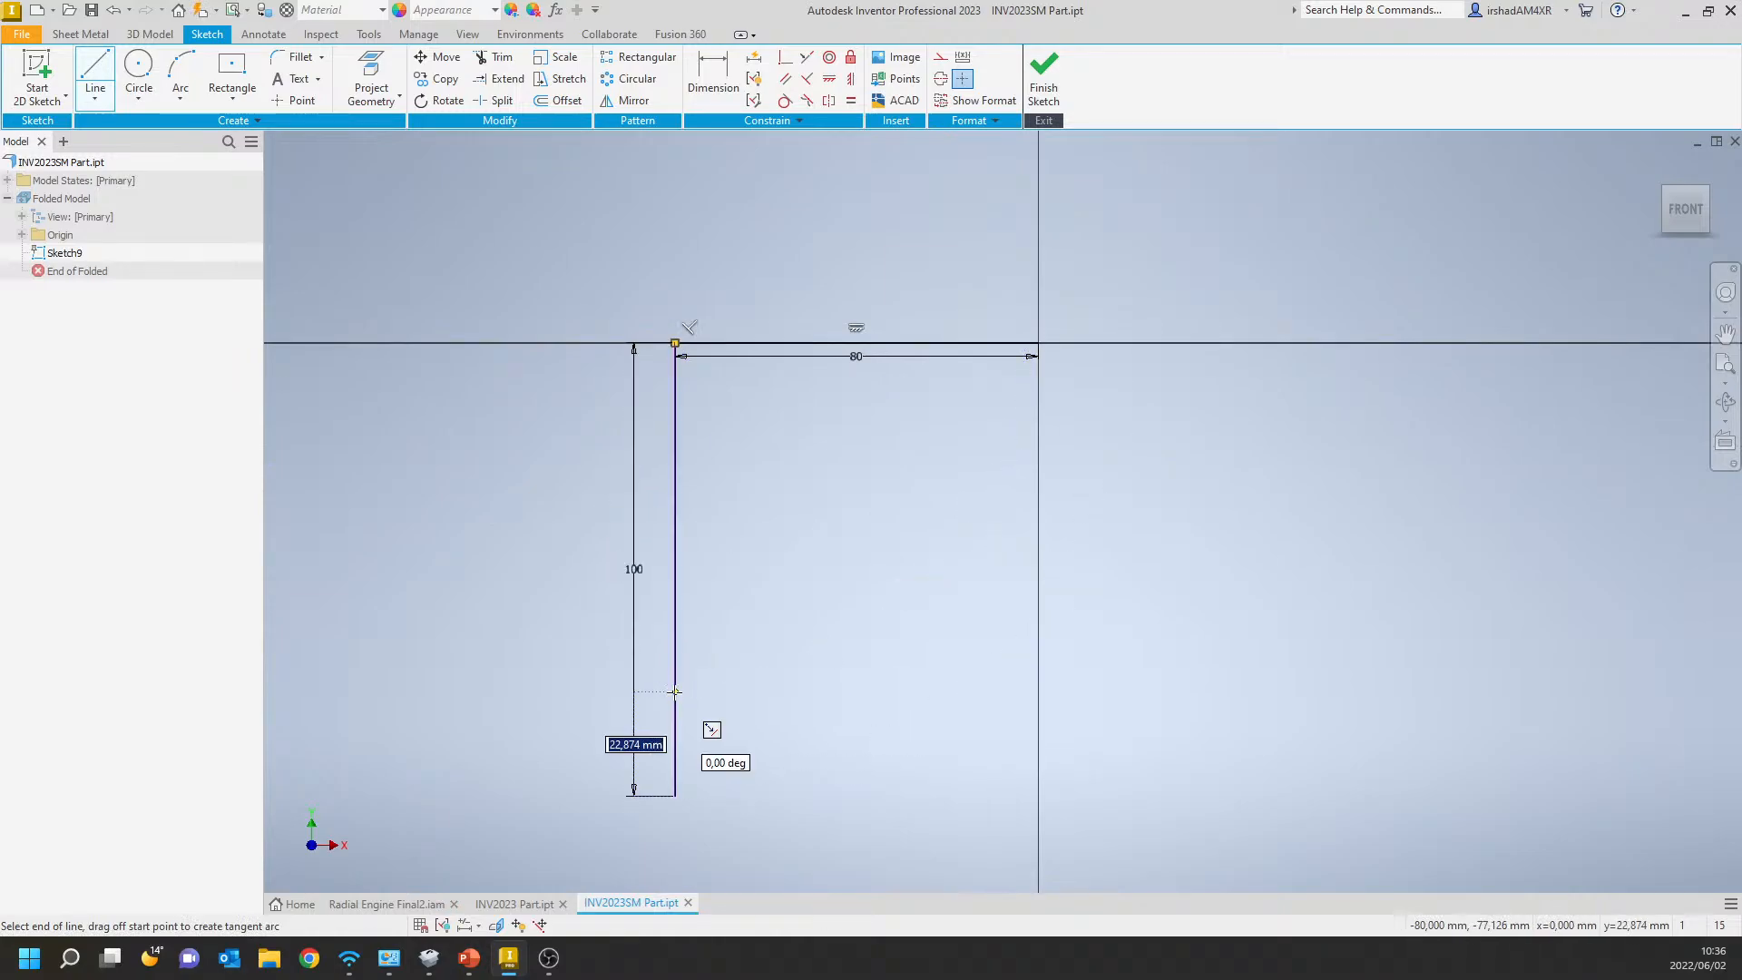
# Draw a tangent quarter arc of about 54 mm radius from the vertical line's lower end, curving back toward the vertical axis.
pyautogui.scroll(-5, 665, 699)
pyautogui.moveTo(689, 675); pyautogui.dragTo(695, 516, button='middle')
pyautogui.scroll(5, 671, 608)
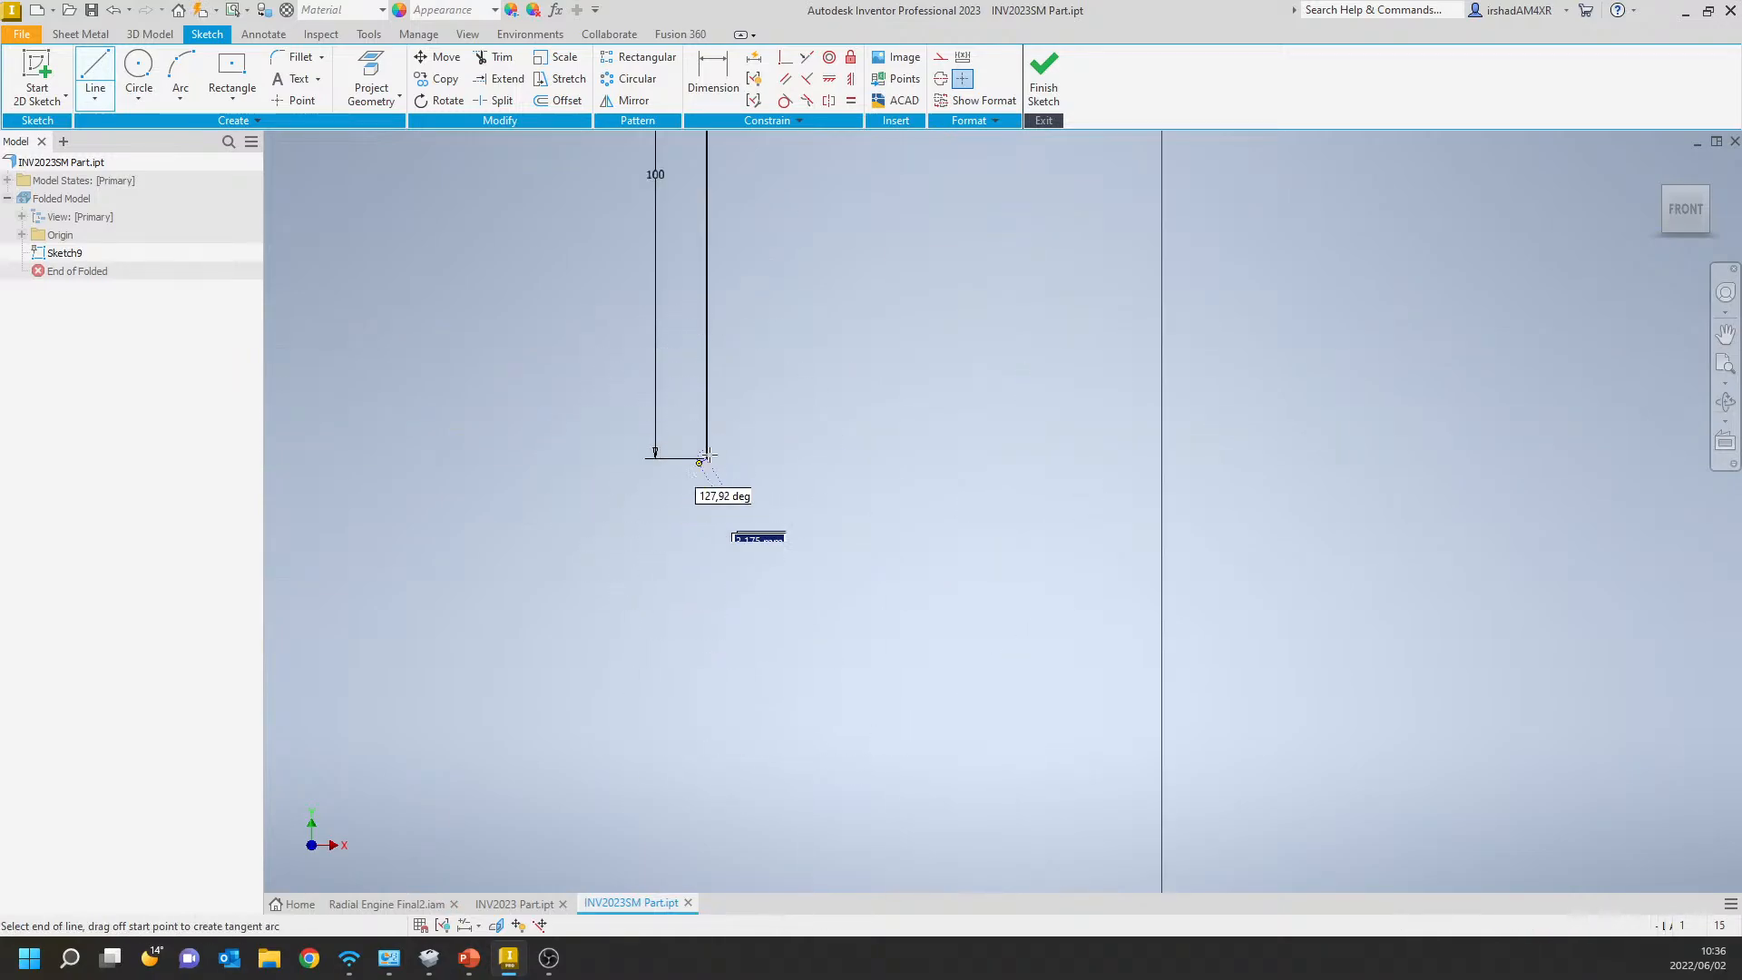
pyautogui.moveTo(711, 481); pyautogui.dragTo(1014, 765)
pyautogui.rightClick(1014, 765)
pyautogui.click(1093, 767)
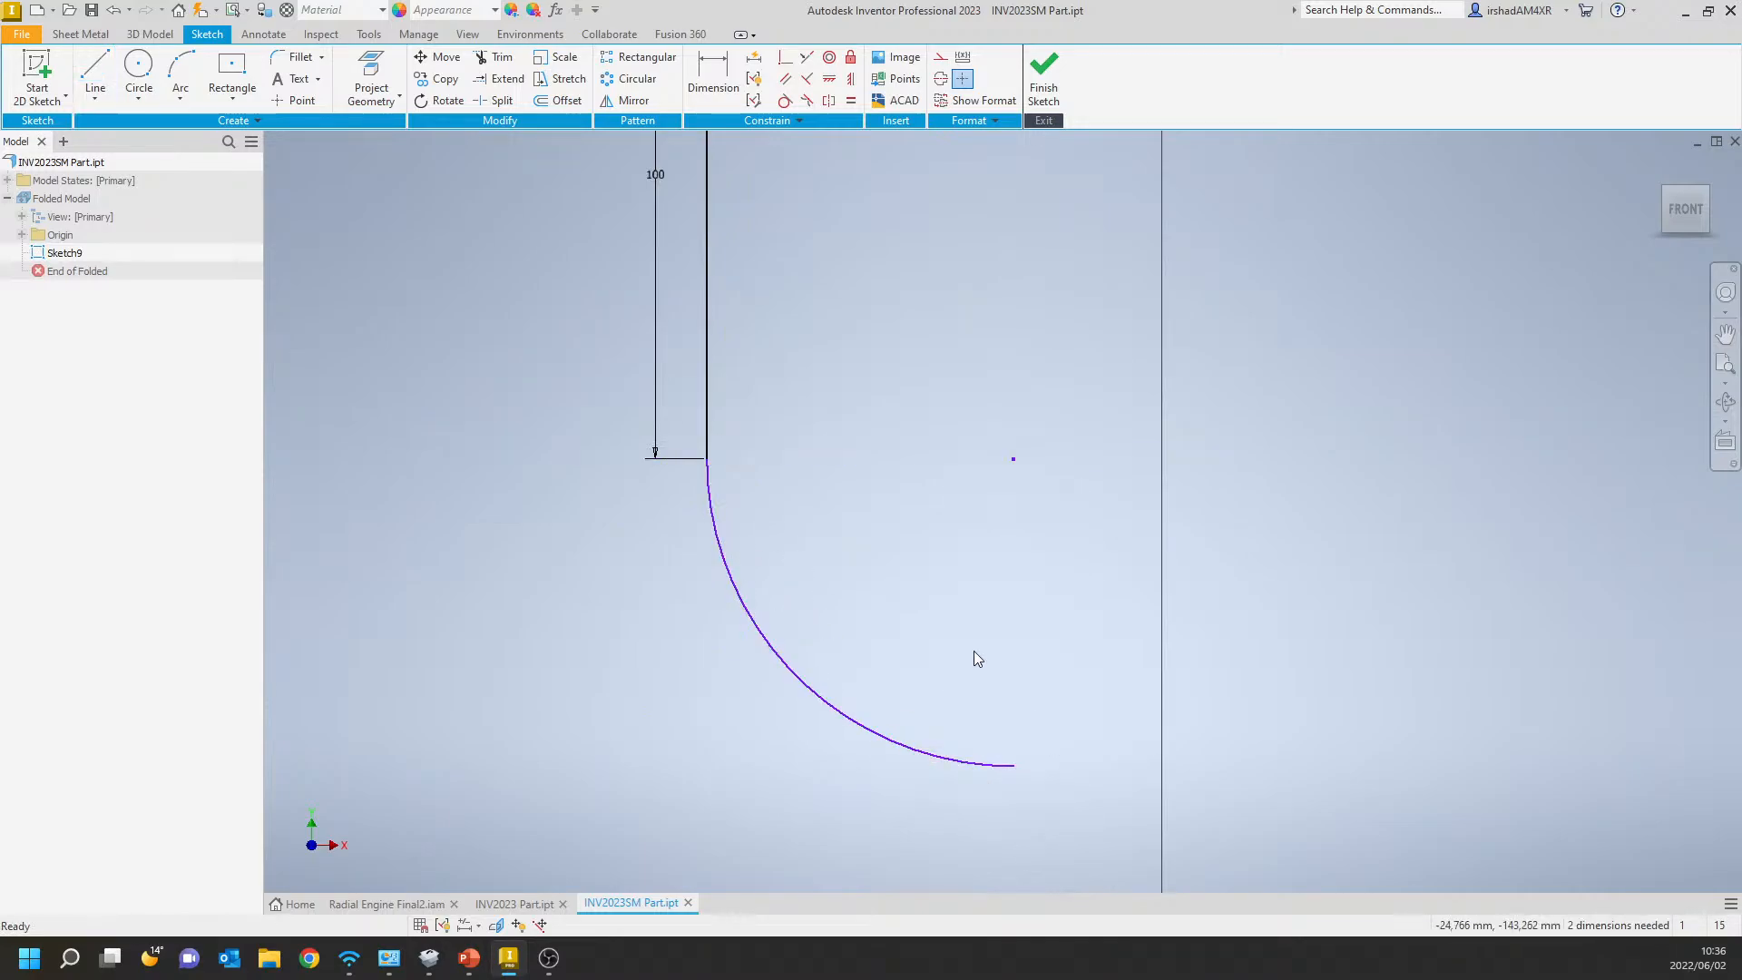
# Set the arc's radius to 50 mm with a dimension and finish the sketch.
pyautogui.click(713, 73)
pyautogui.click(751, 603)
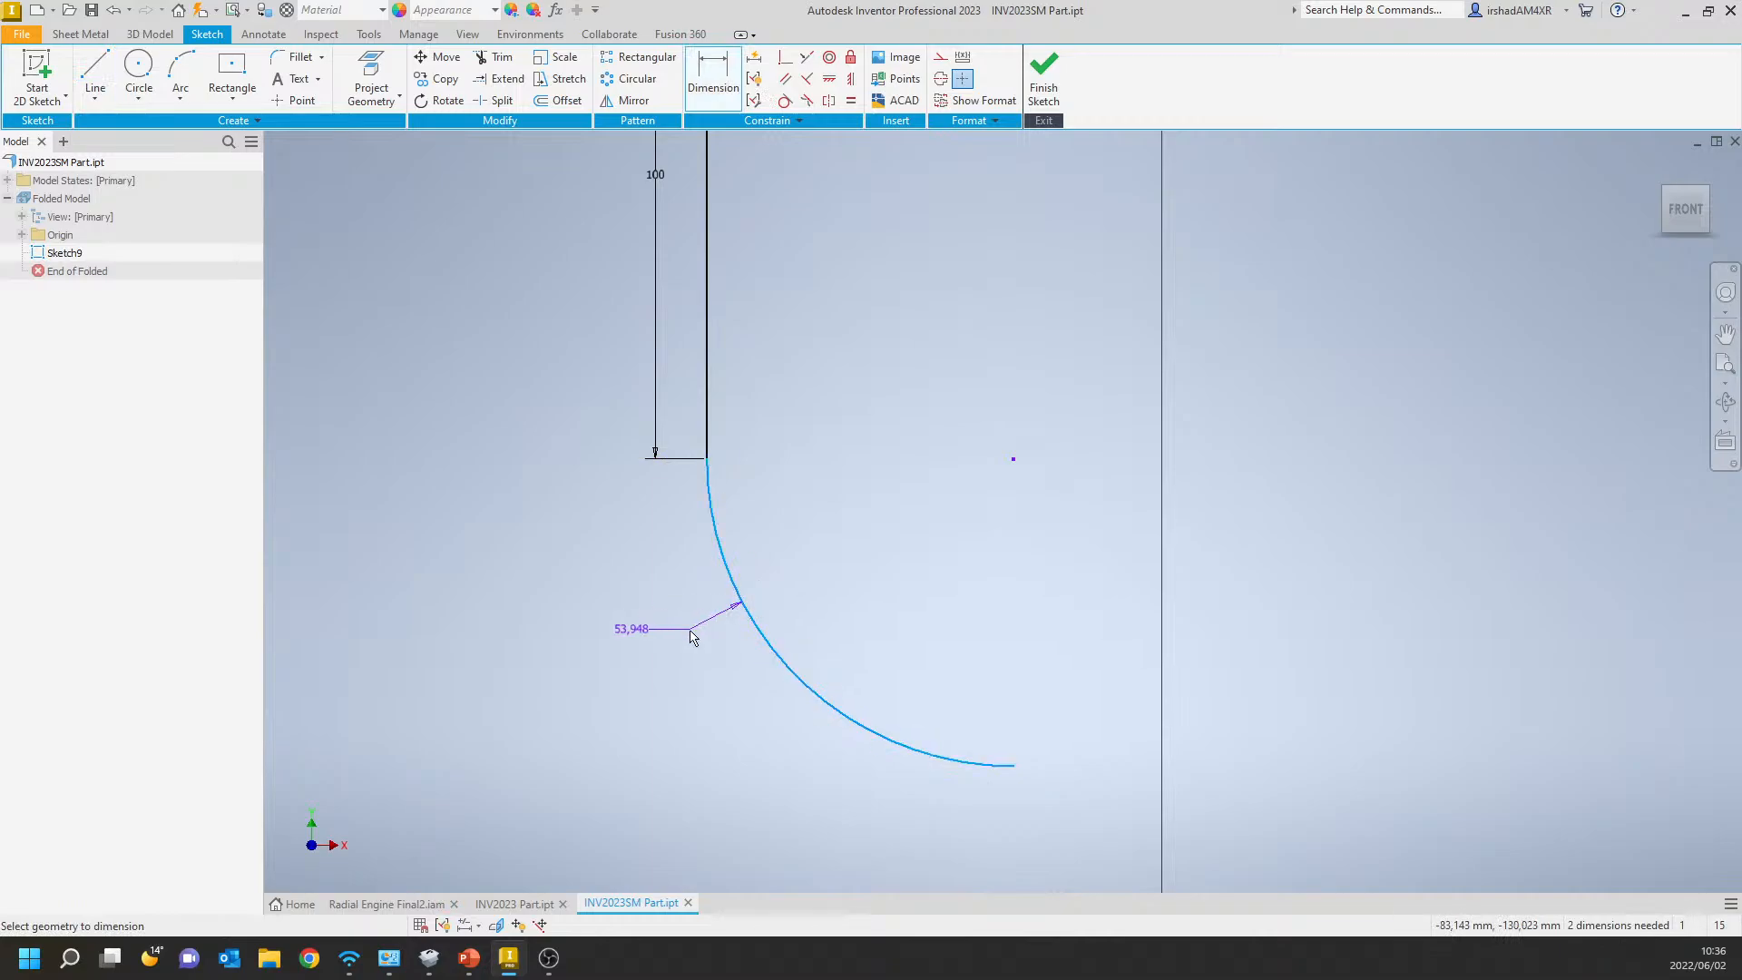
pyautogui.click(682, 635)
pyautogui.write('50')
pyautogui.press('Return')
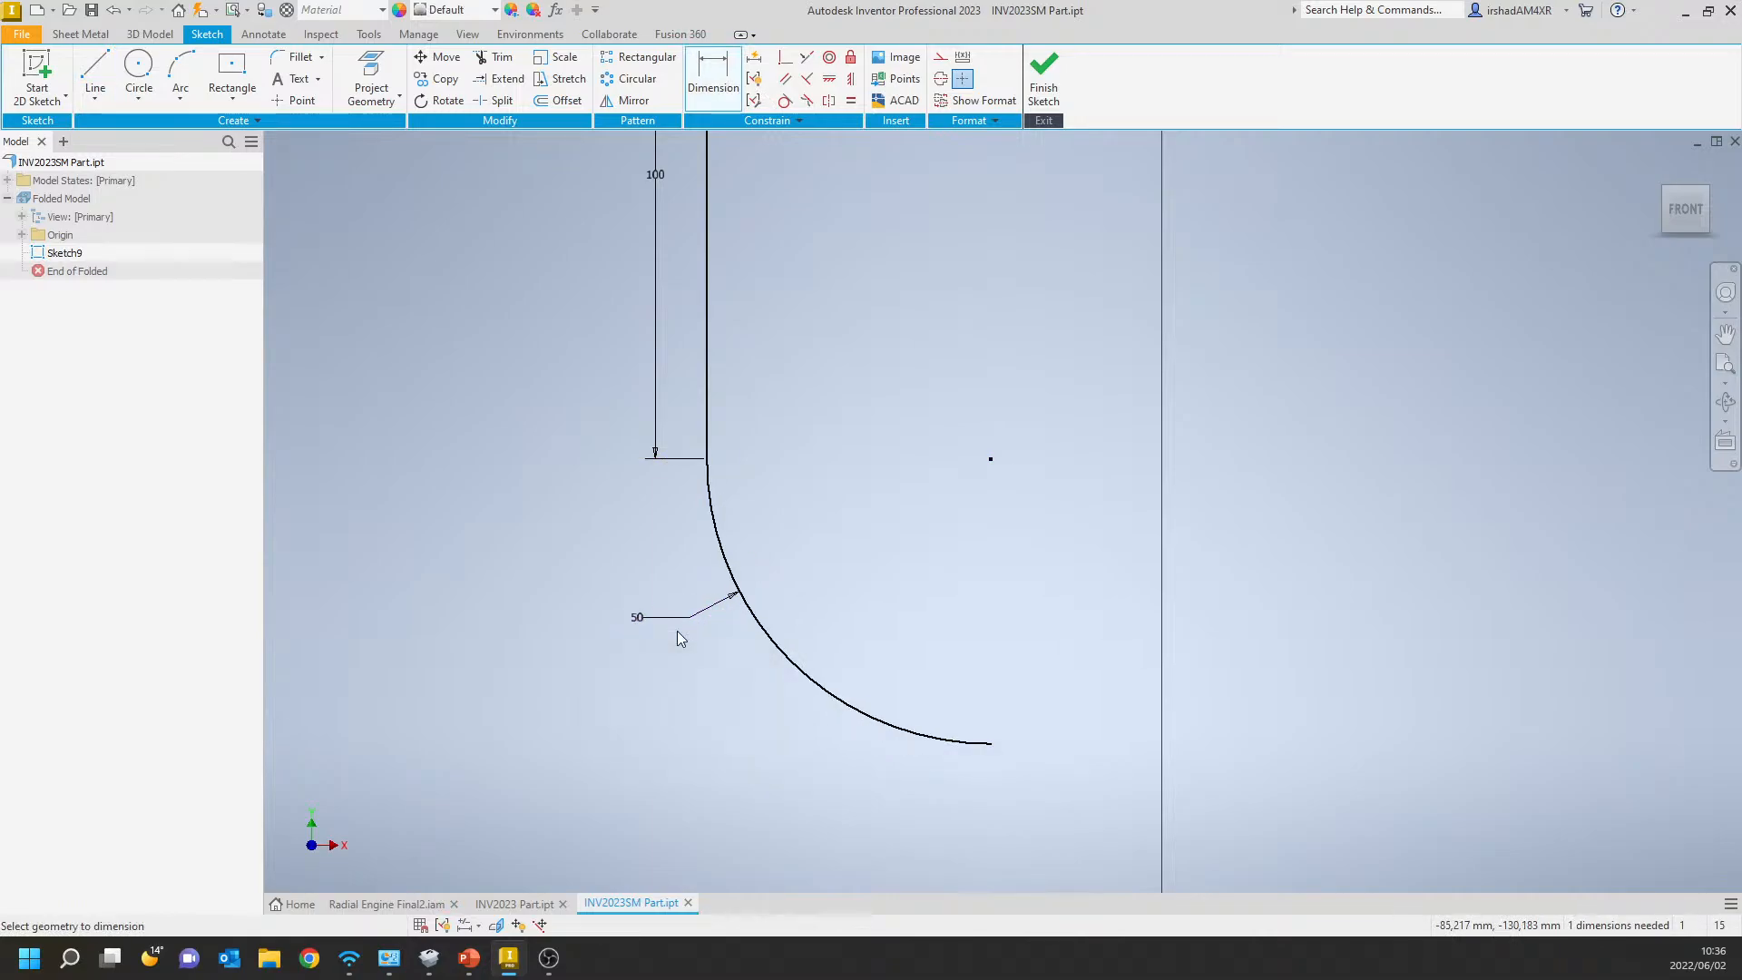
pyautogui.scroll(3, 810, 526)
pyautogui.moveTo(810, 526); pyautogui.dragTo(814, 654, button='middle')
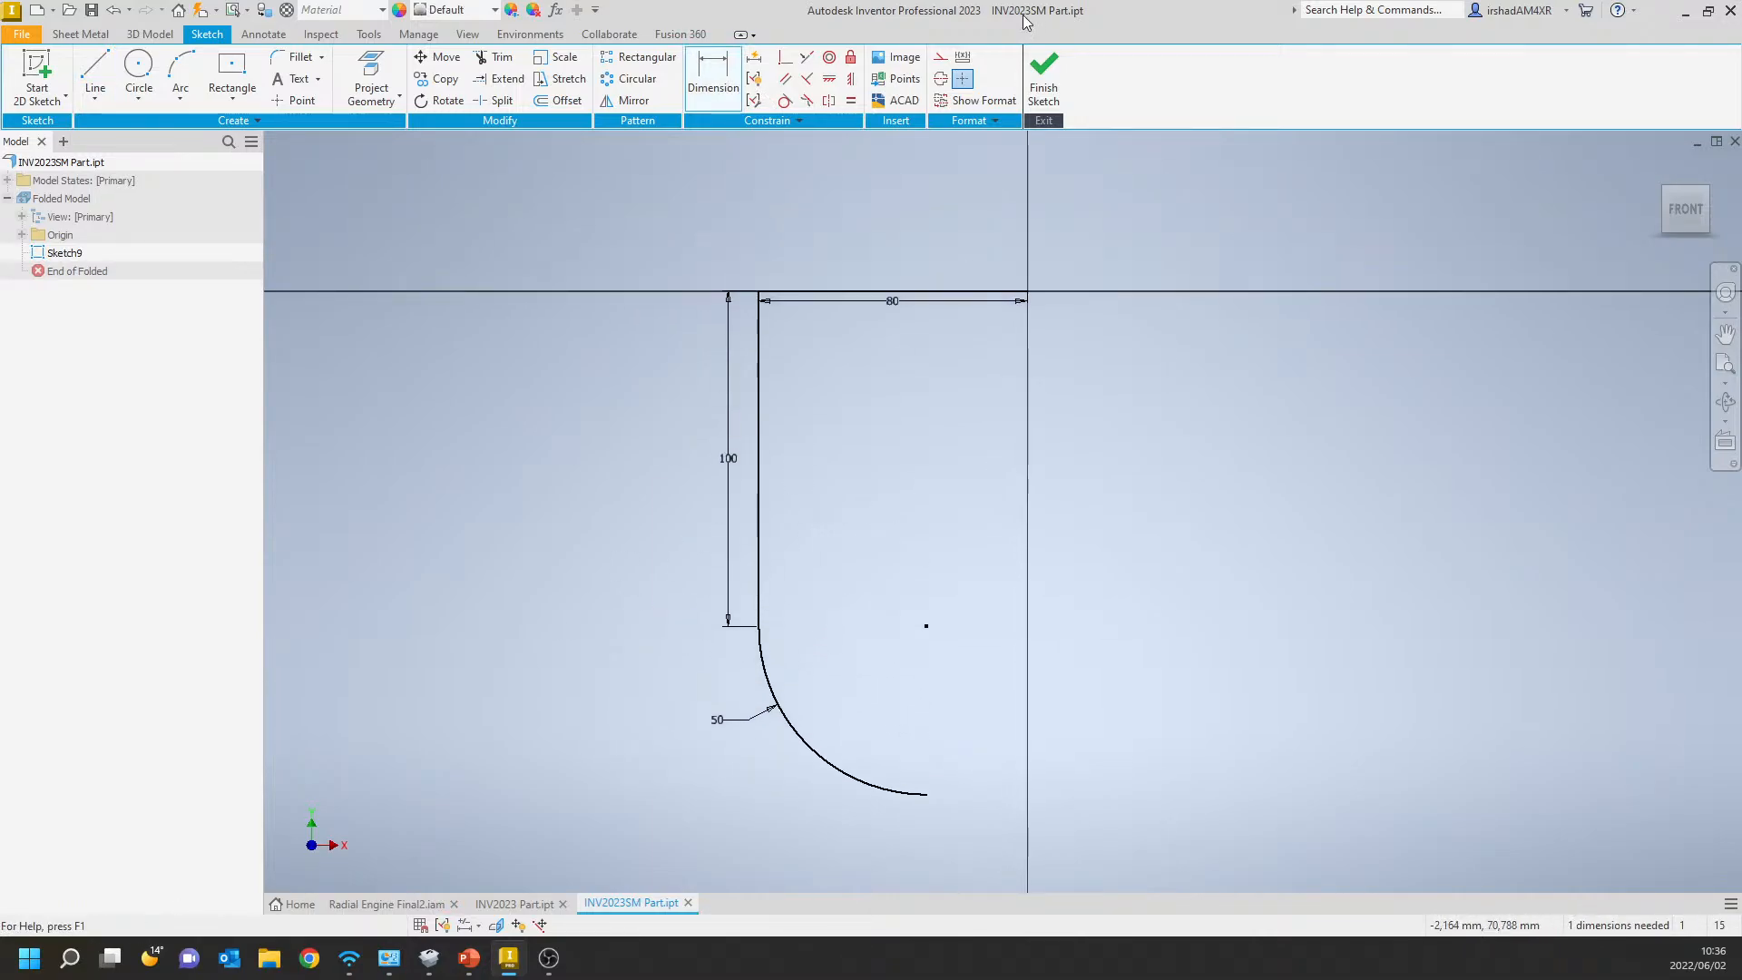
pyautogui.click(1043, 79)
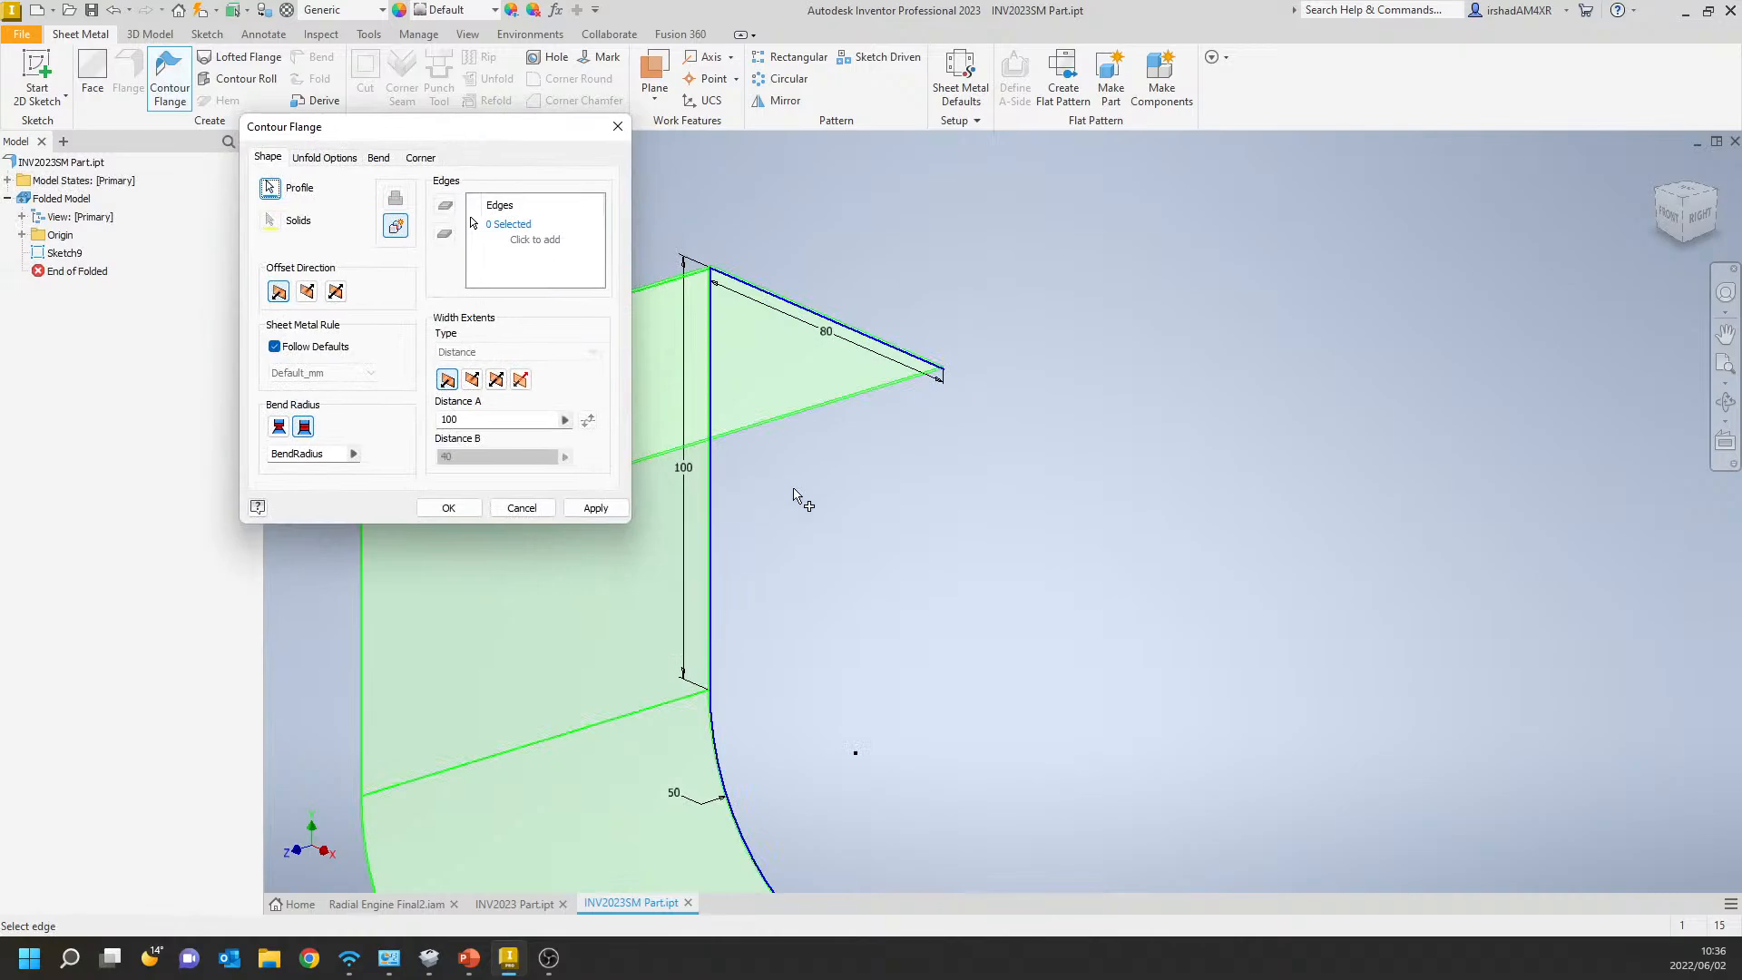
# Create the contour flange from the sketch profile with asymmetric width extents, Distance A 200 mm and Distance B 60 mm.
pyautogui.moveTo(794, 492); pyautogui.dragTo(1099, 442, button='middle')
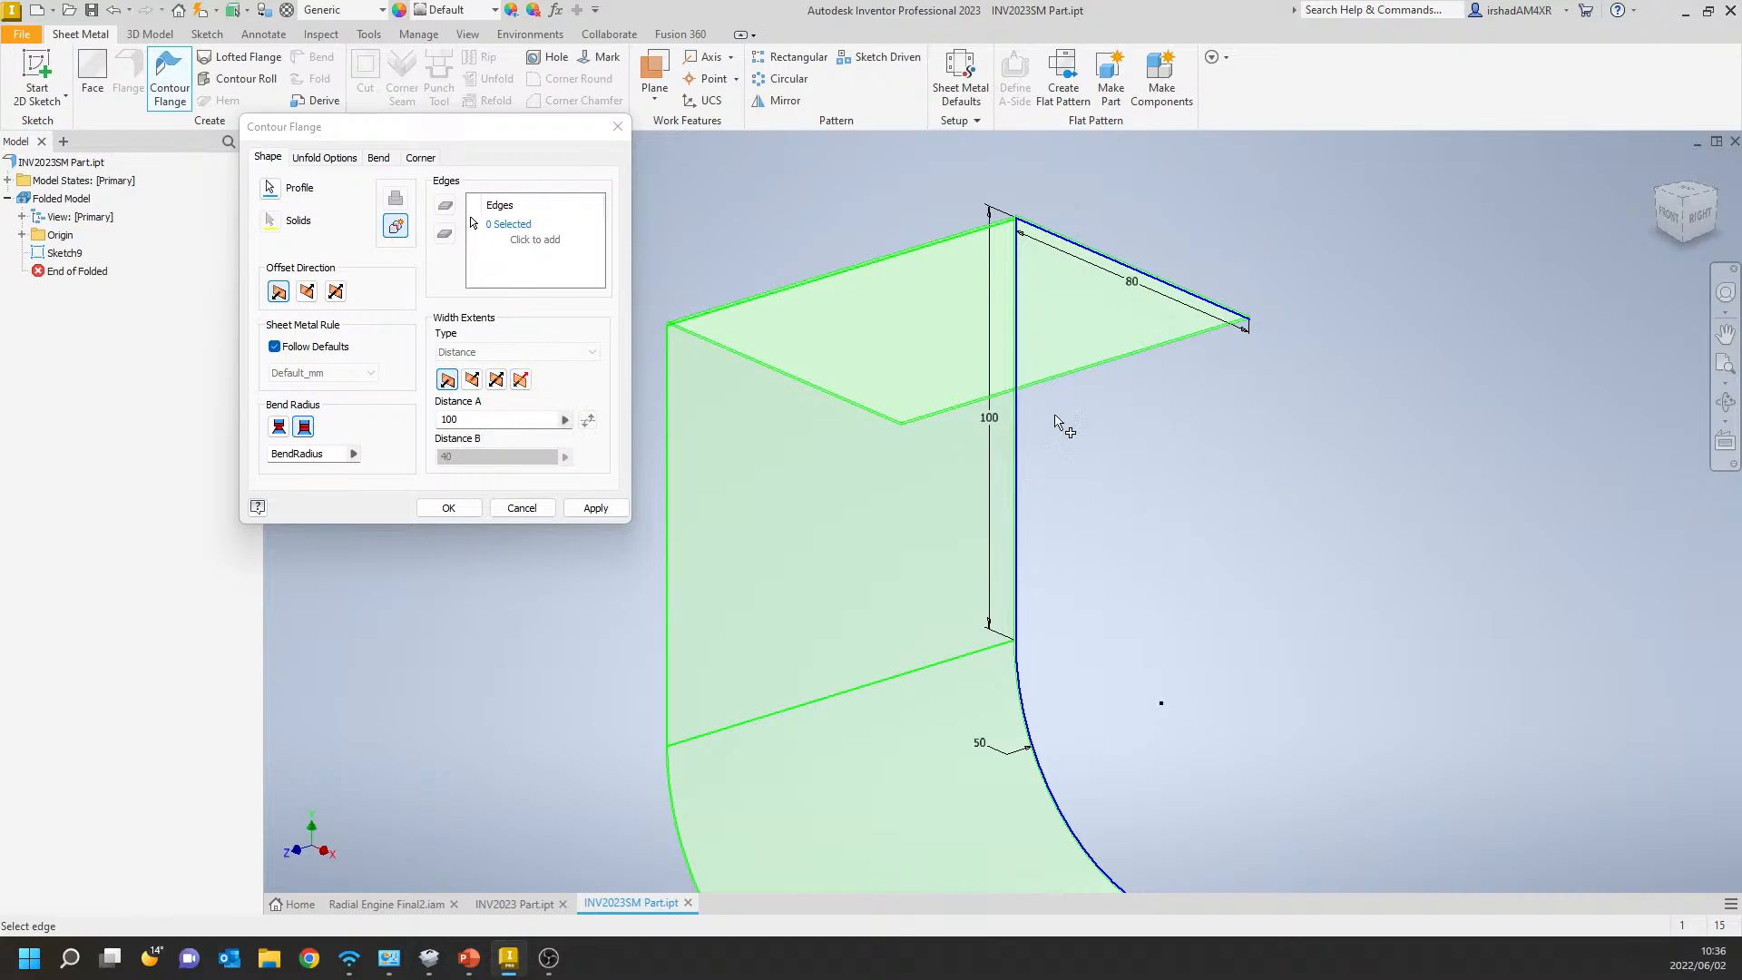
pyautogui.click(520, 379)
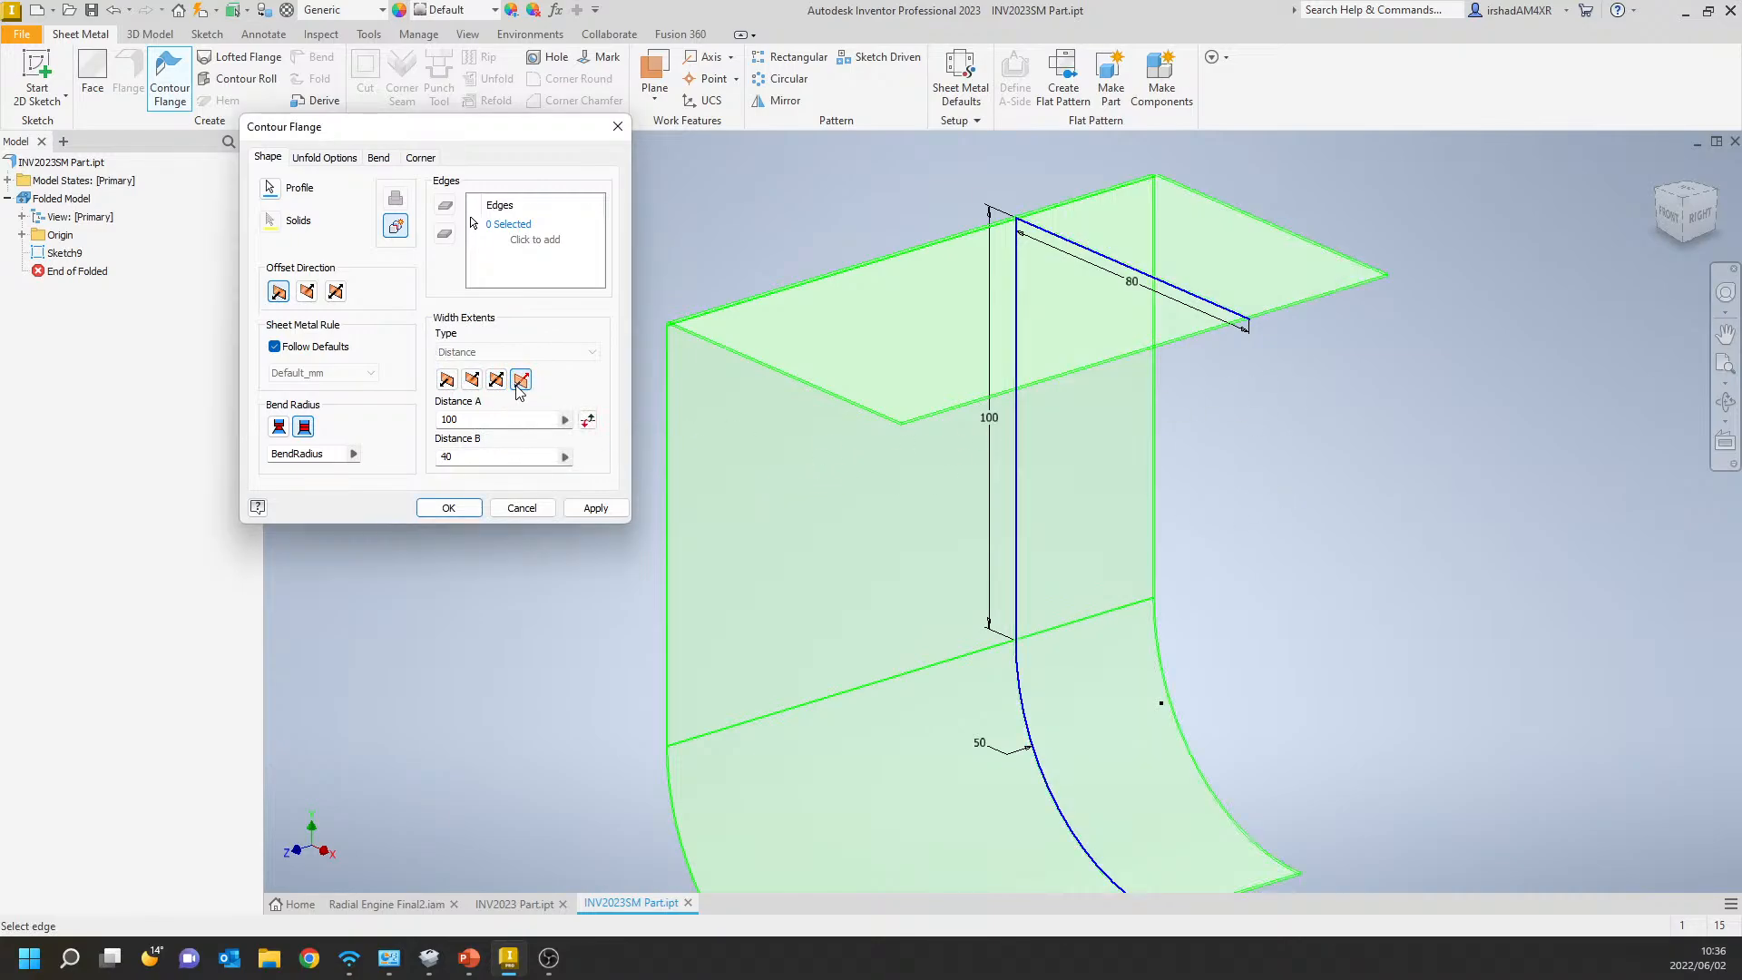
pyautogui.click(489, 418)
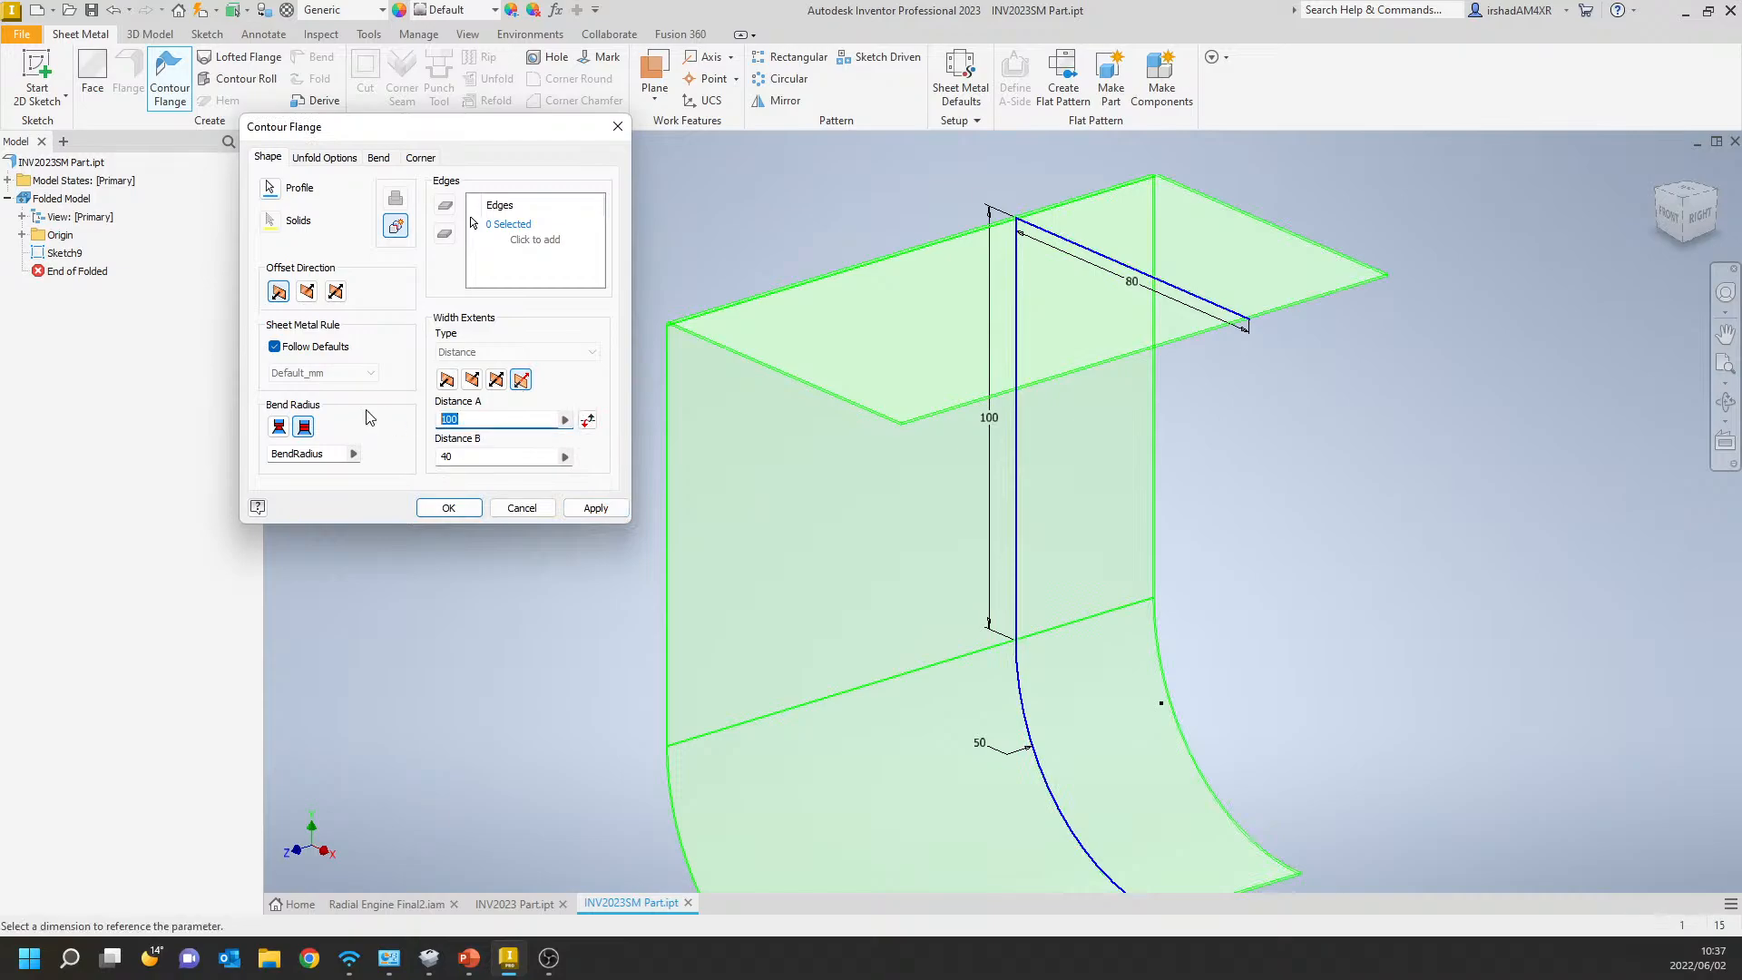
pyautogui.write('200')
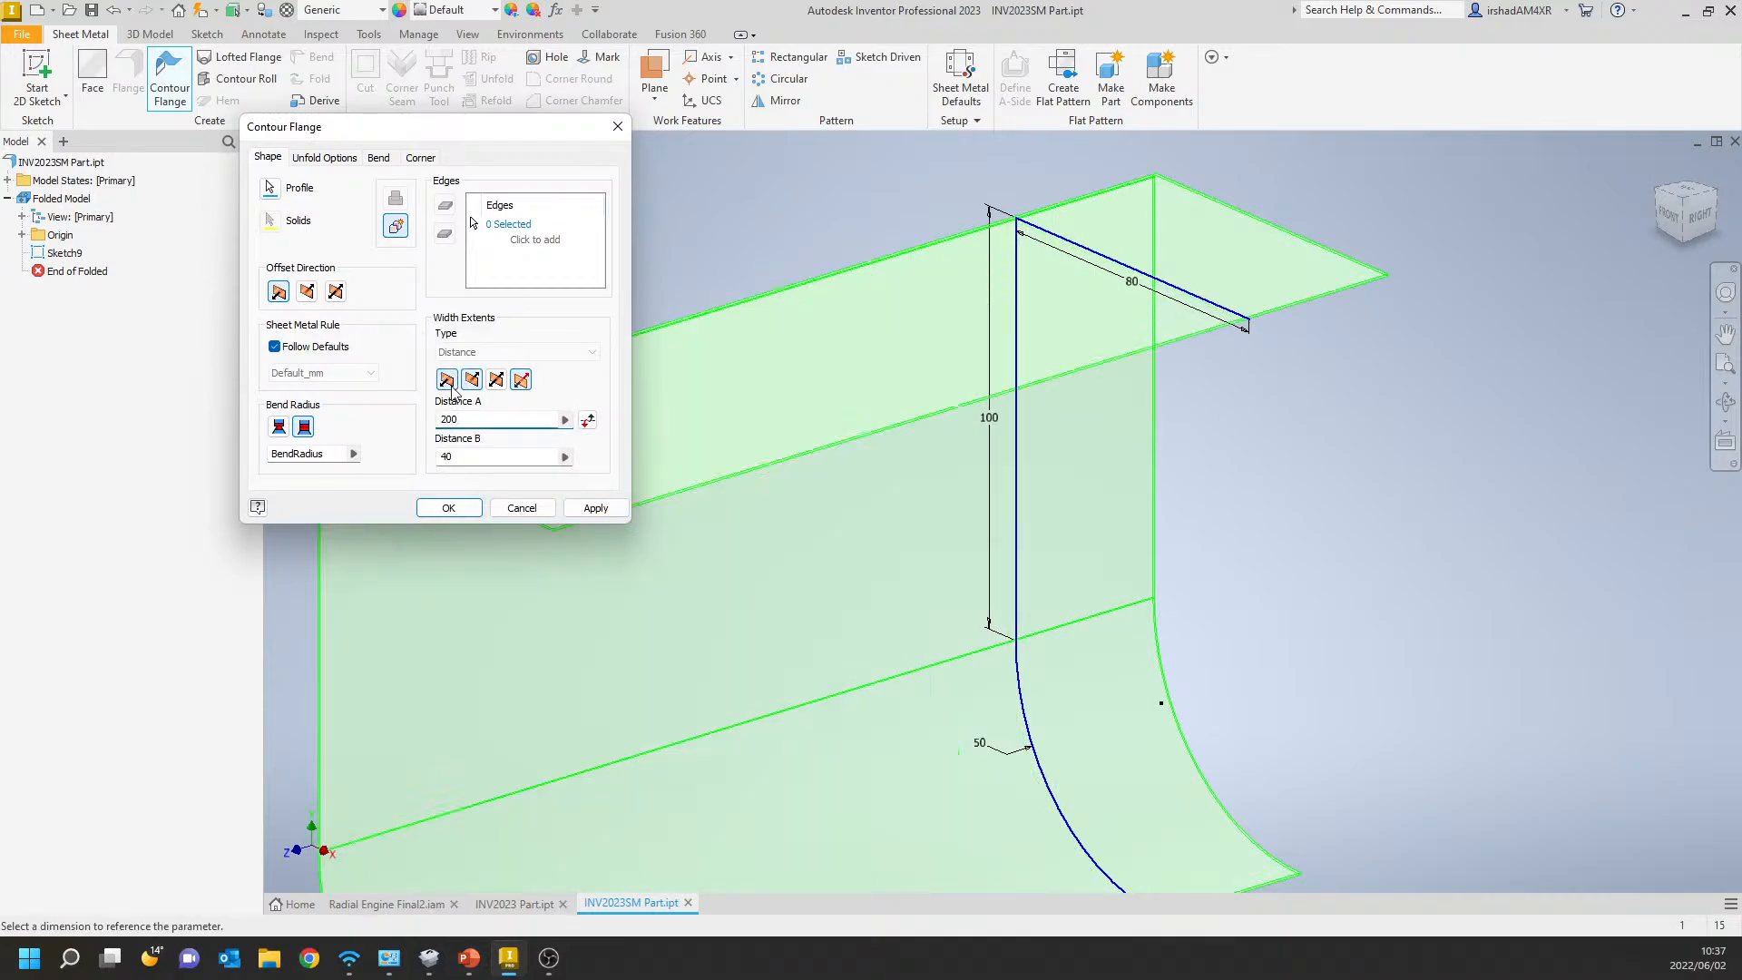
pyautogui.click(479, 458)
pyautogui.write('60')
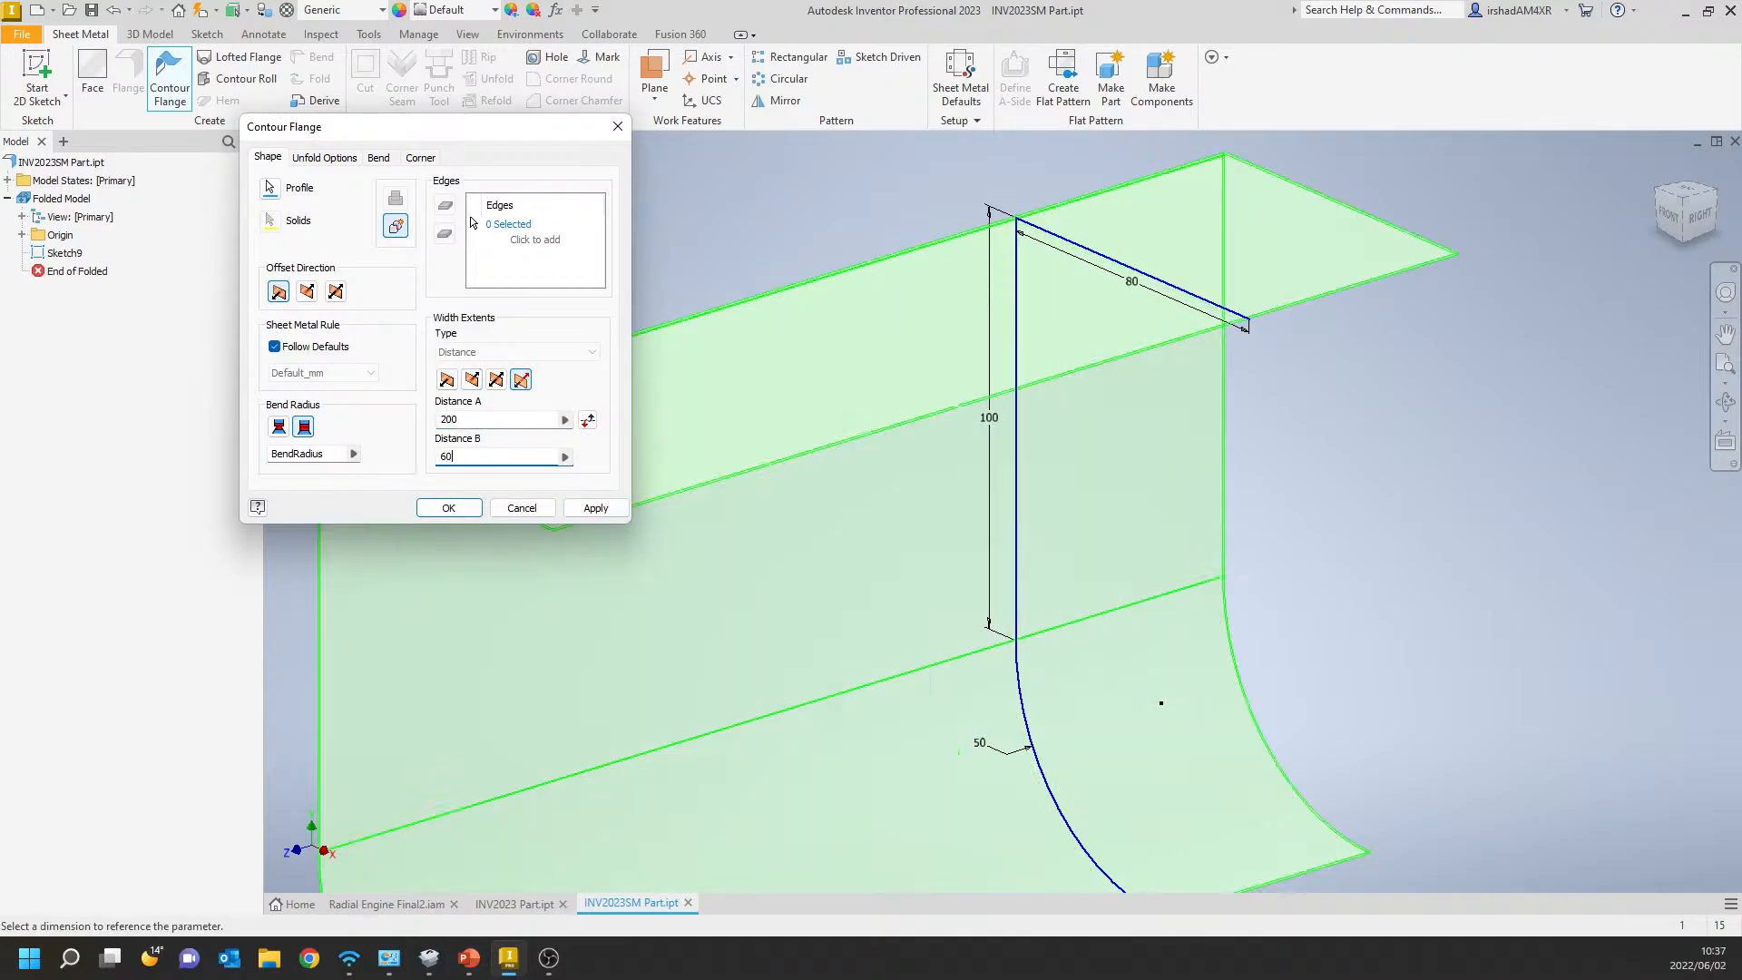
pyautogui.click(448, 507)
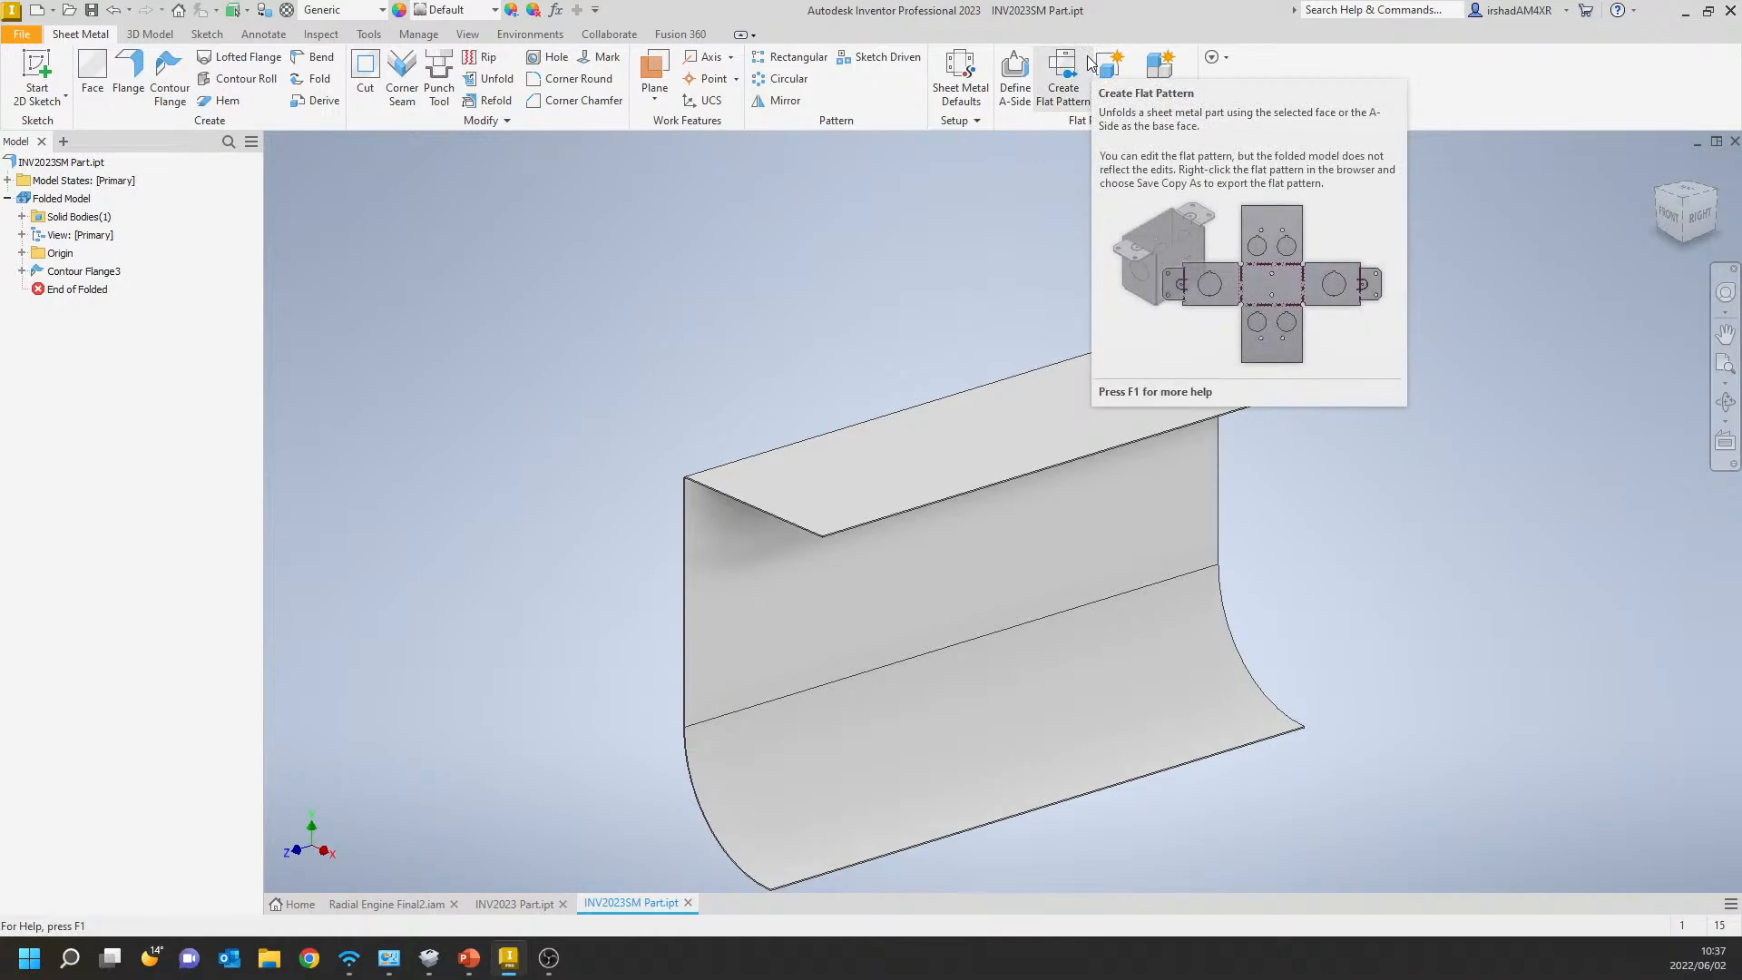
# Create the flat pattern and save a copy of it as the DXF file INV2023SM Part.dxf in the Engine folder.
pyautogui.click(1061, 78)
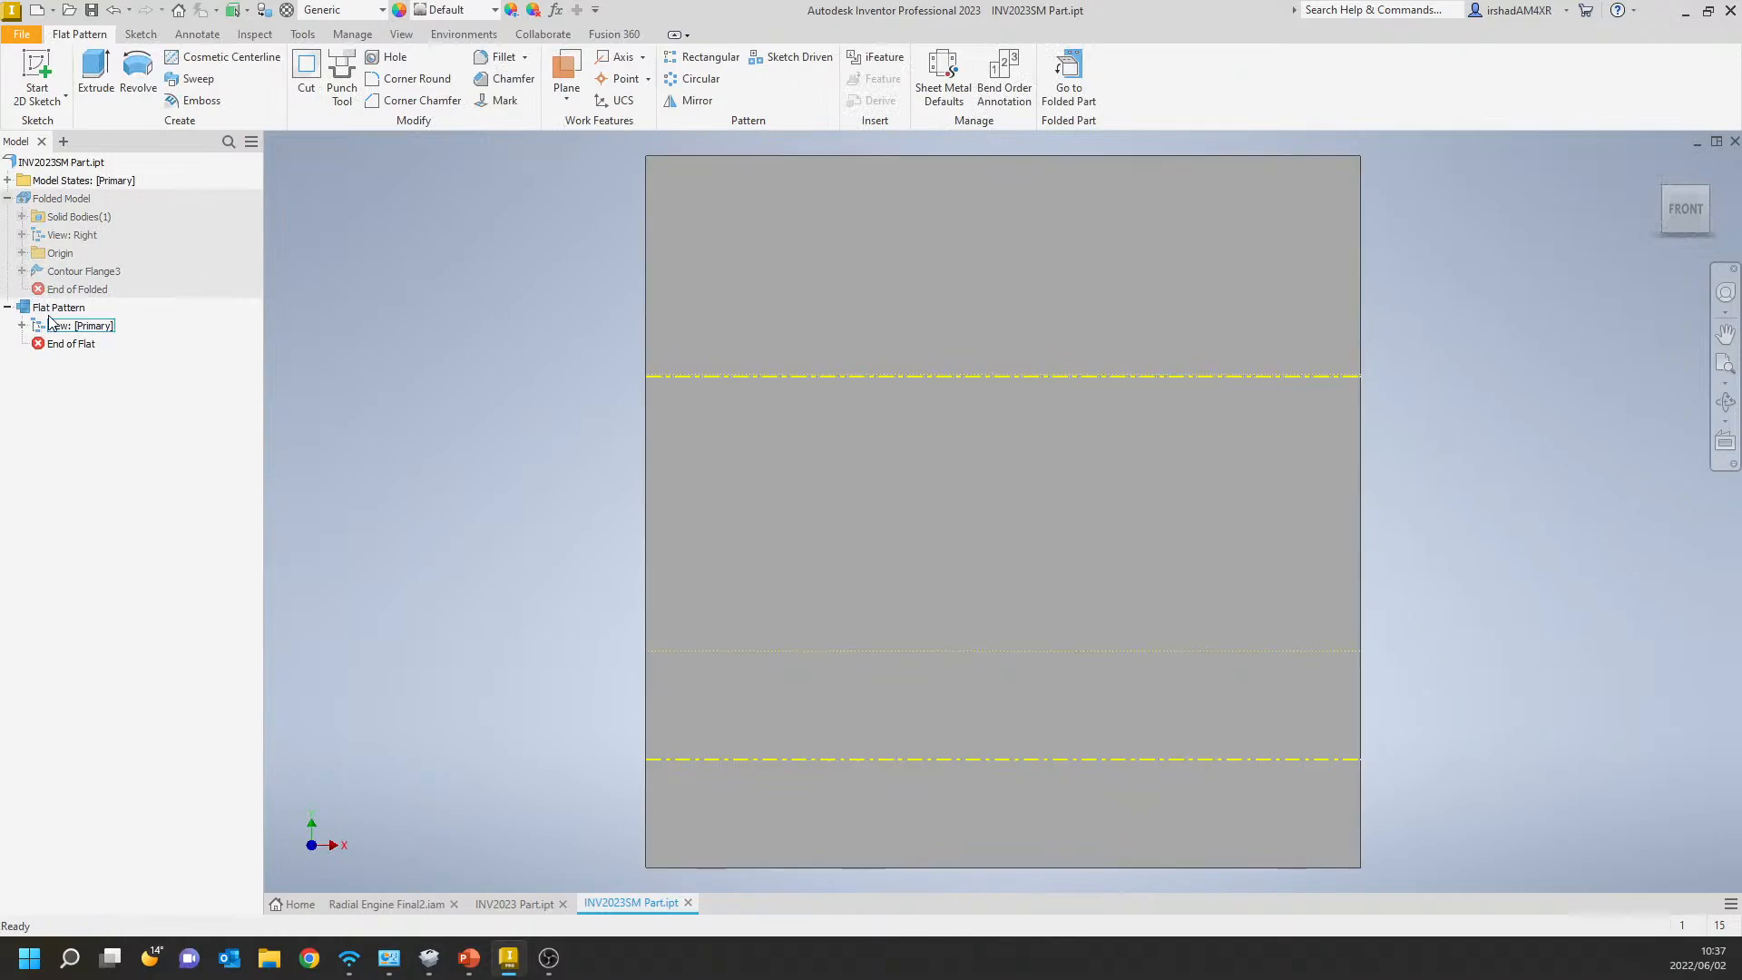
pyautogui.click(55, 307)
pyautogui.rightClick(52, 315)
pyautogui.click(91, 505)
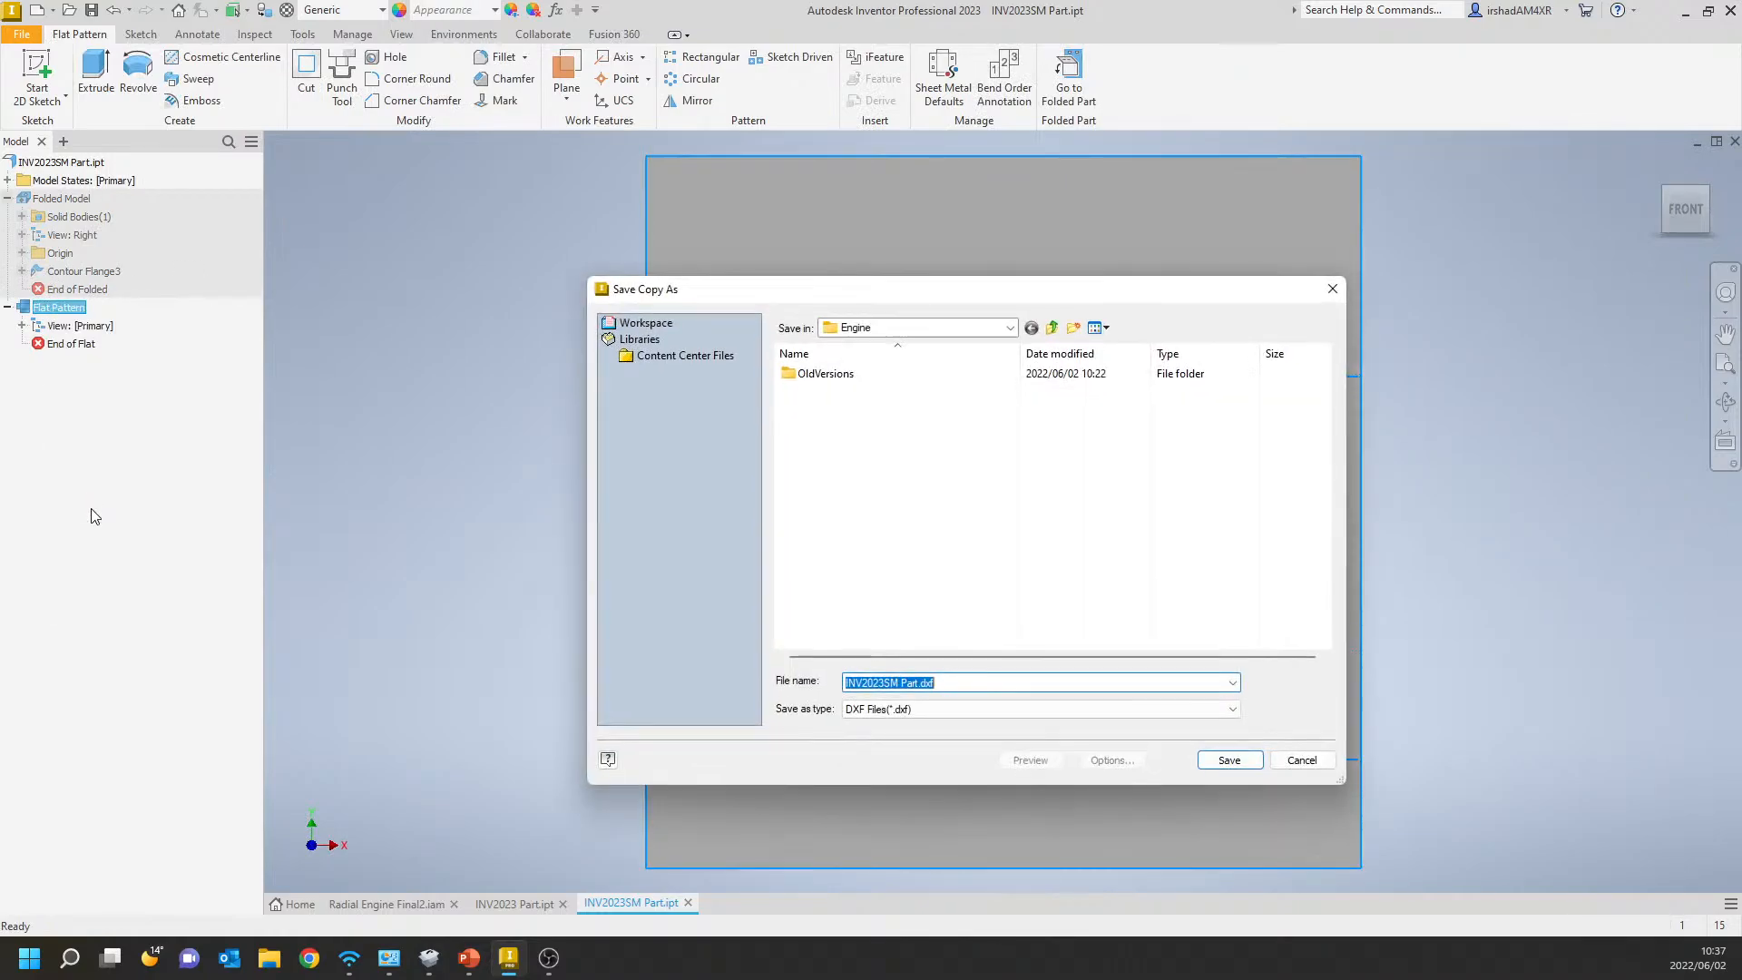
pyautogui.click(1230, 760)
# Set the DXF export's spline replacement to Arc Approximation, complete the export and return to the folded part.
pyautogui.click(390, 239)
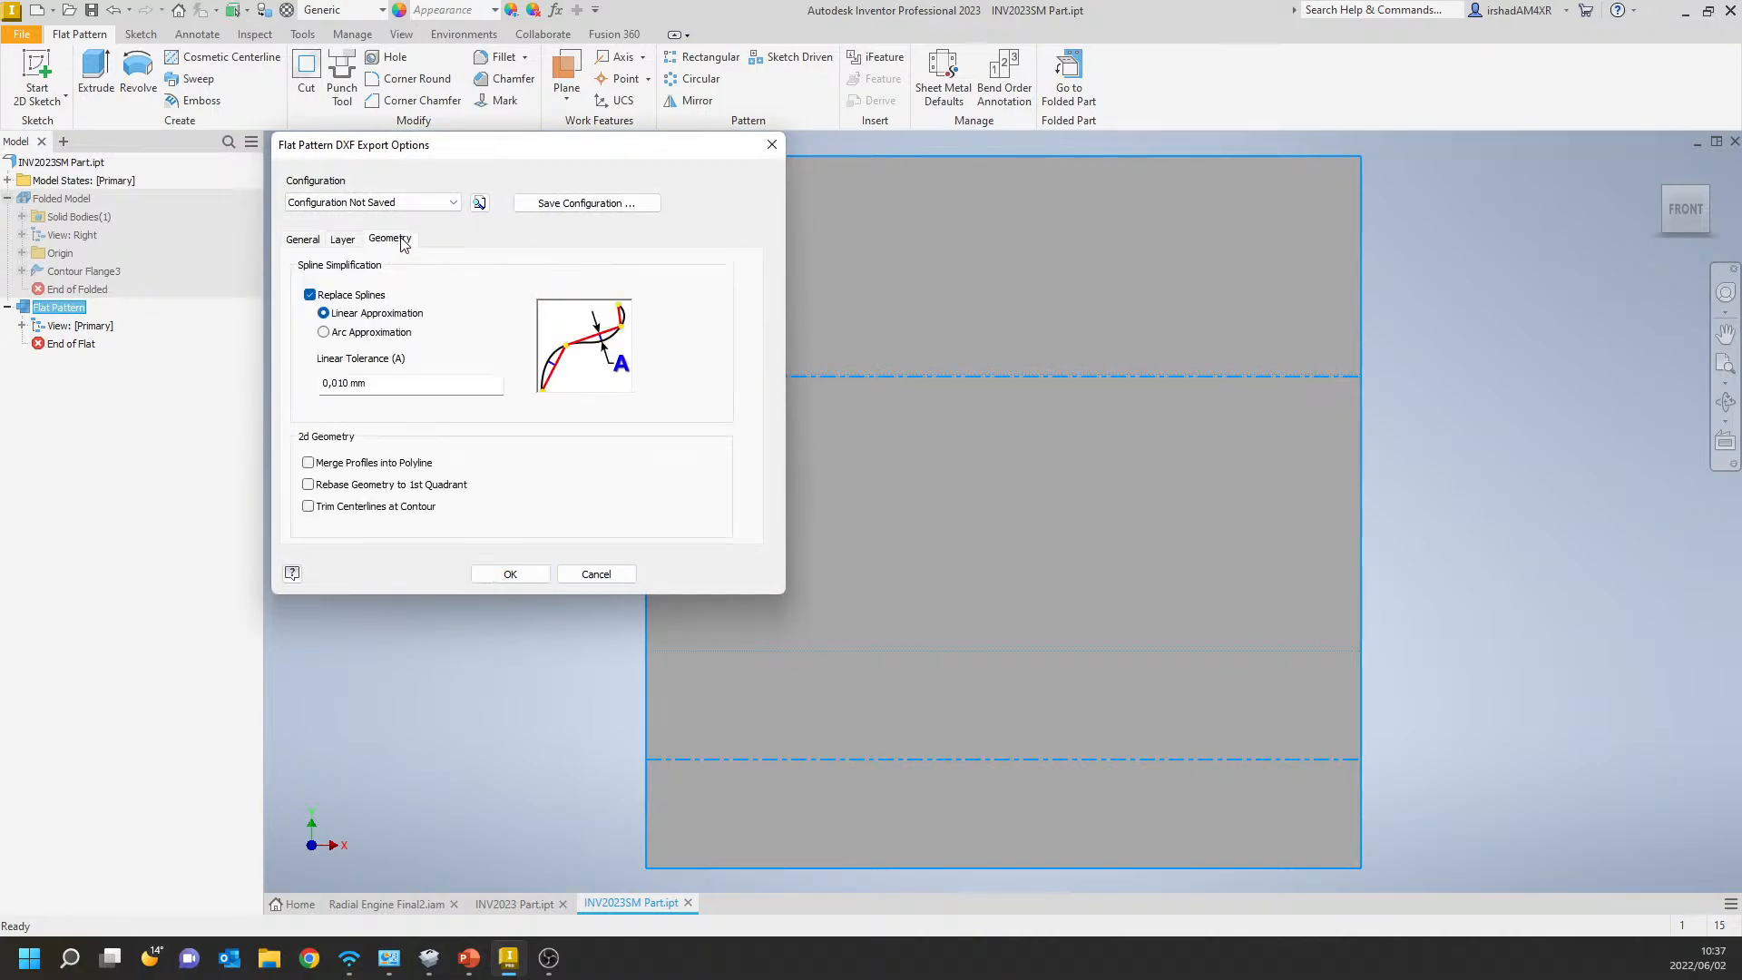
pyautogui.click(342, 335)
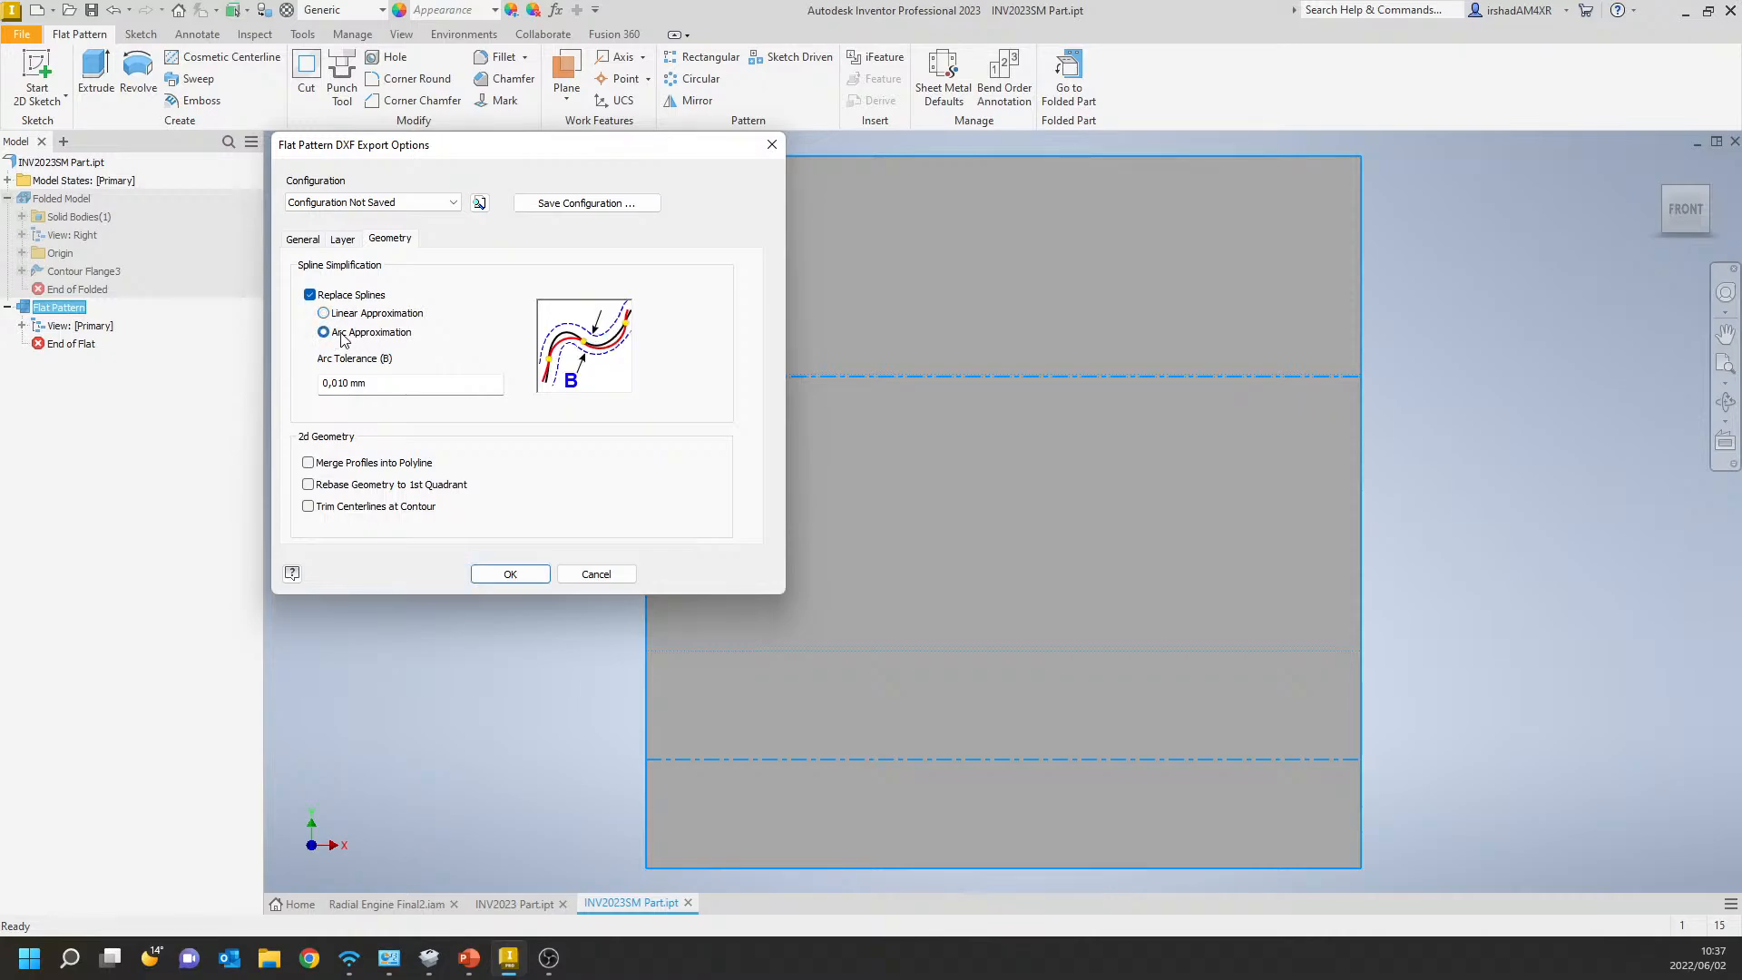
pyautogui.click(410, 315)
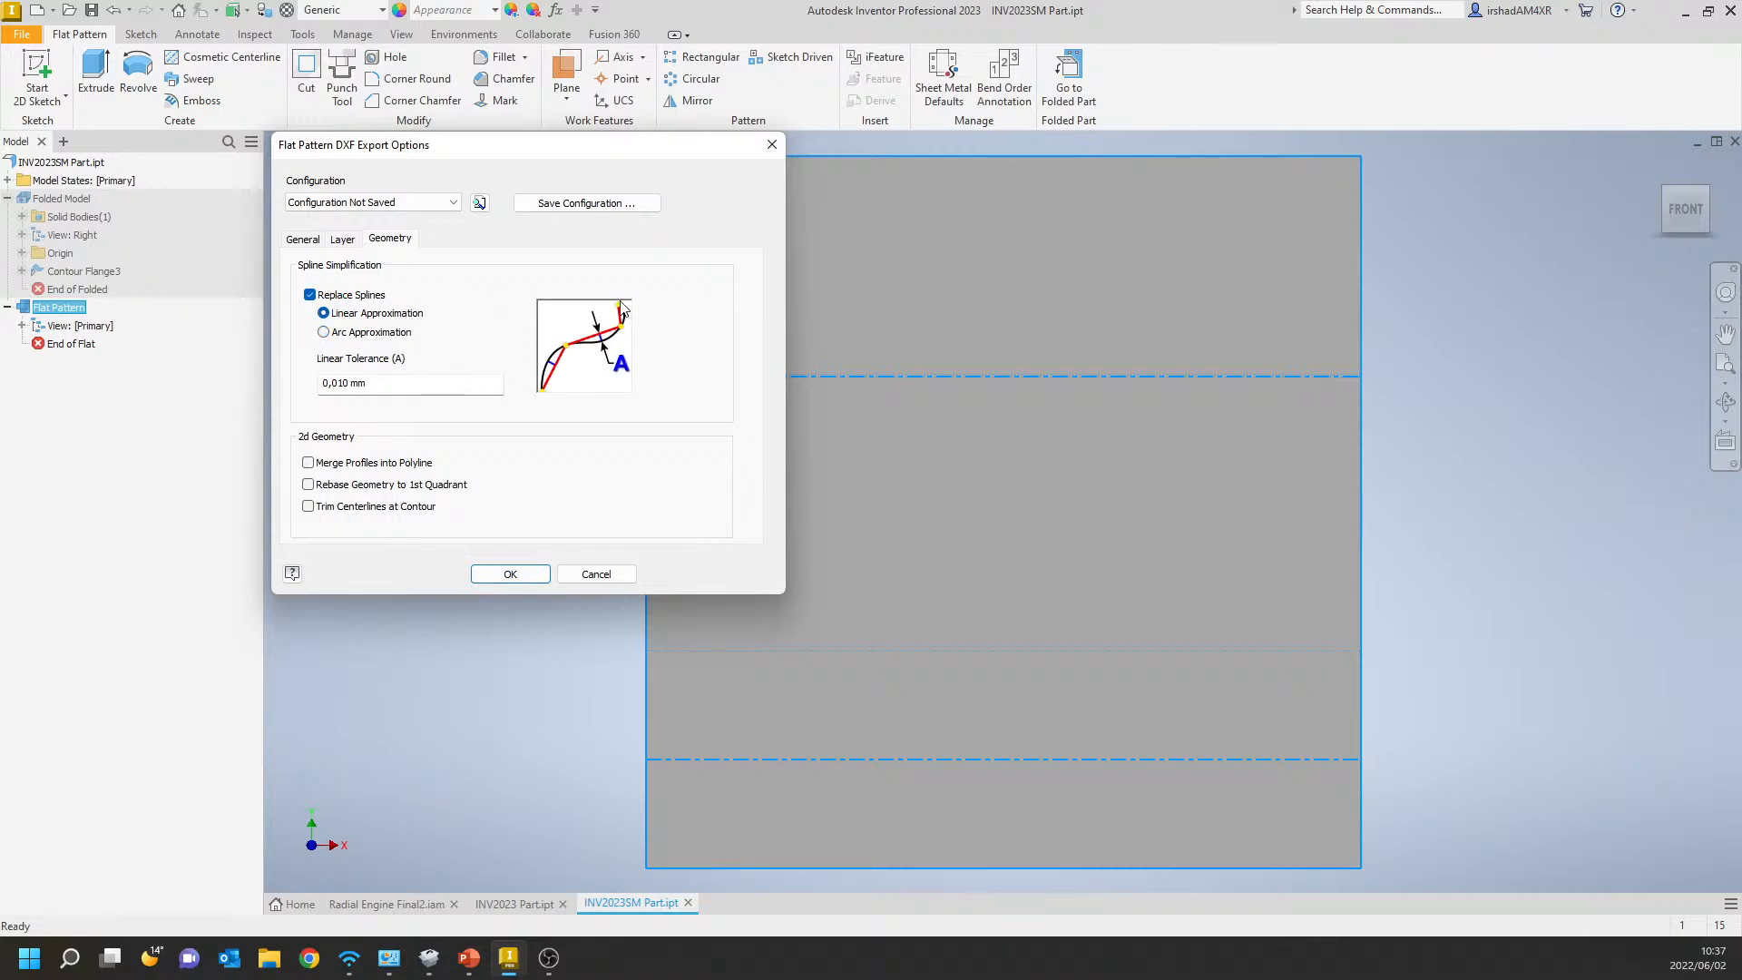
pyautogui.click(329, 333)
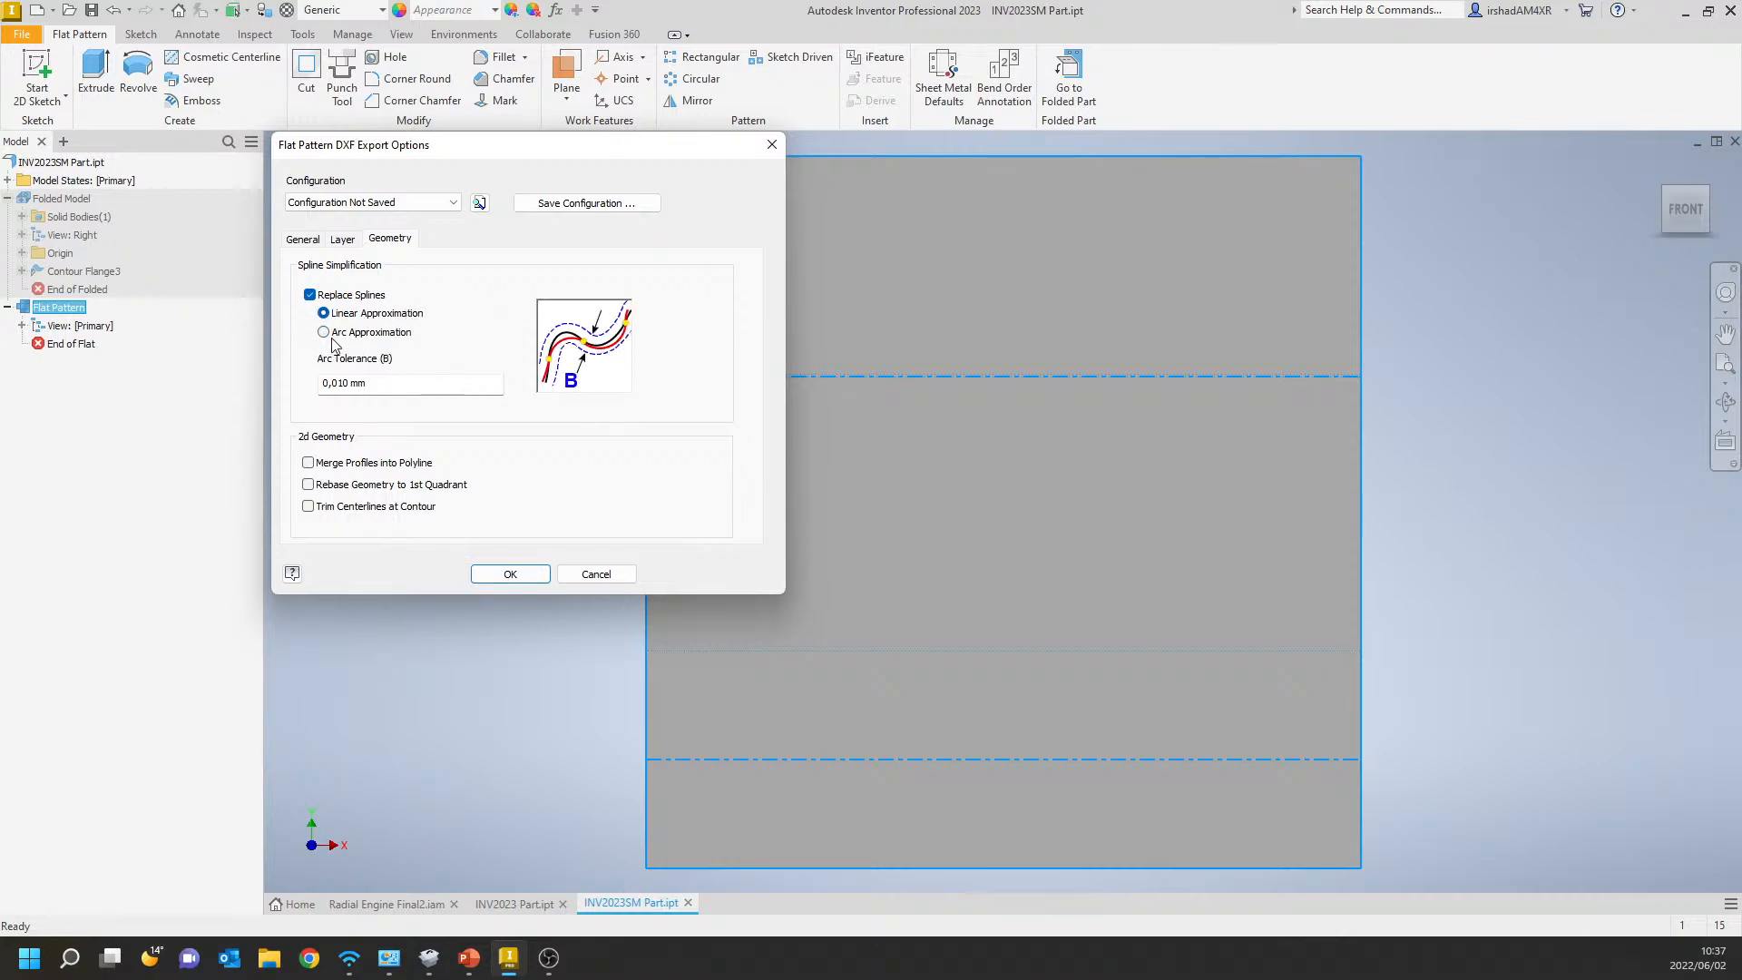
pyautogui.click(526, 577)
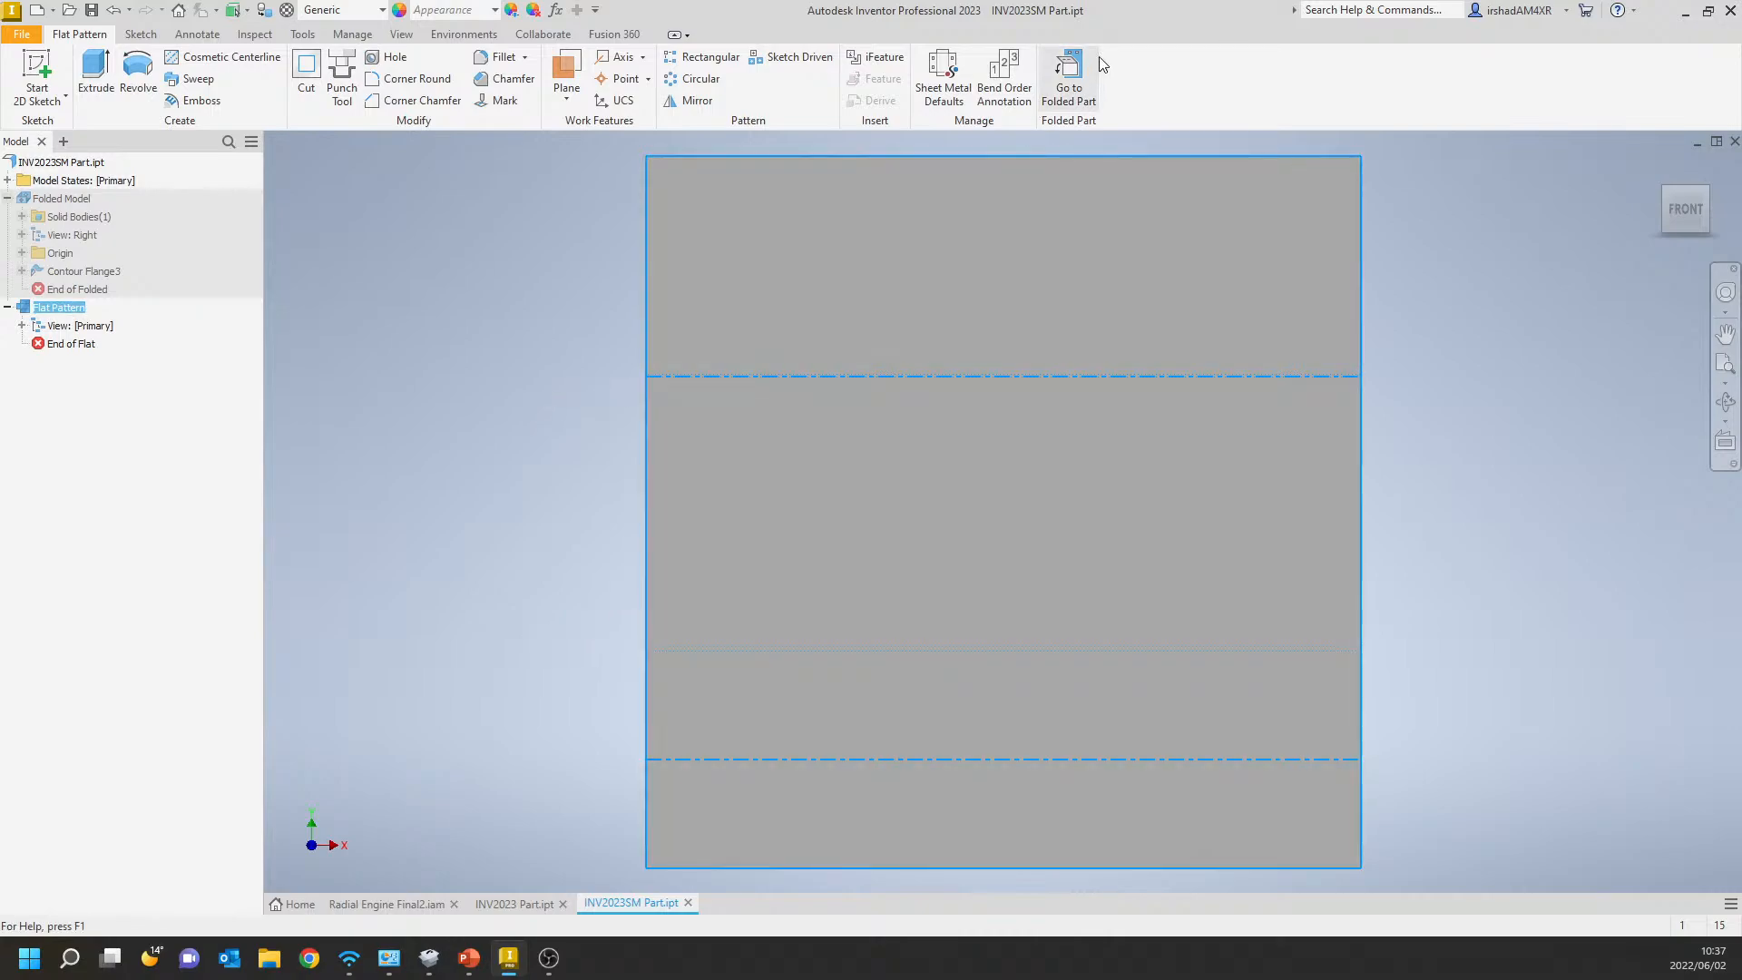
pyautogui.click(1070, 77)
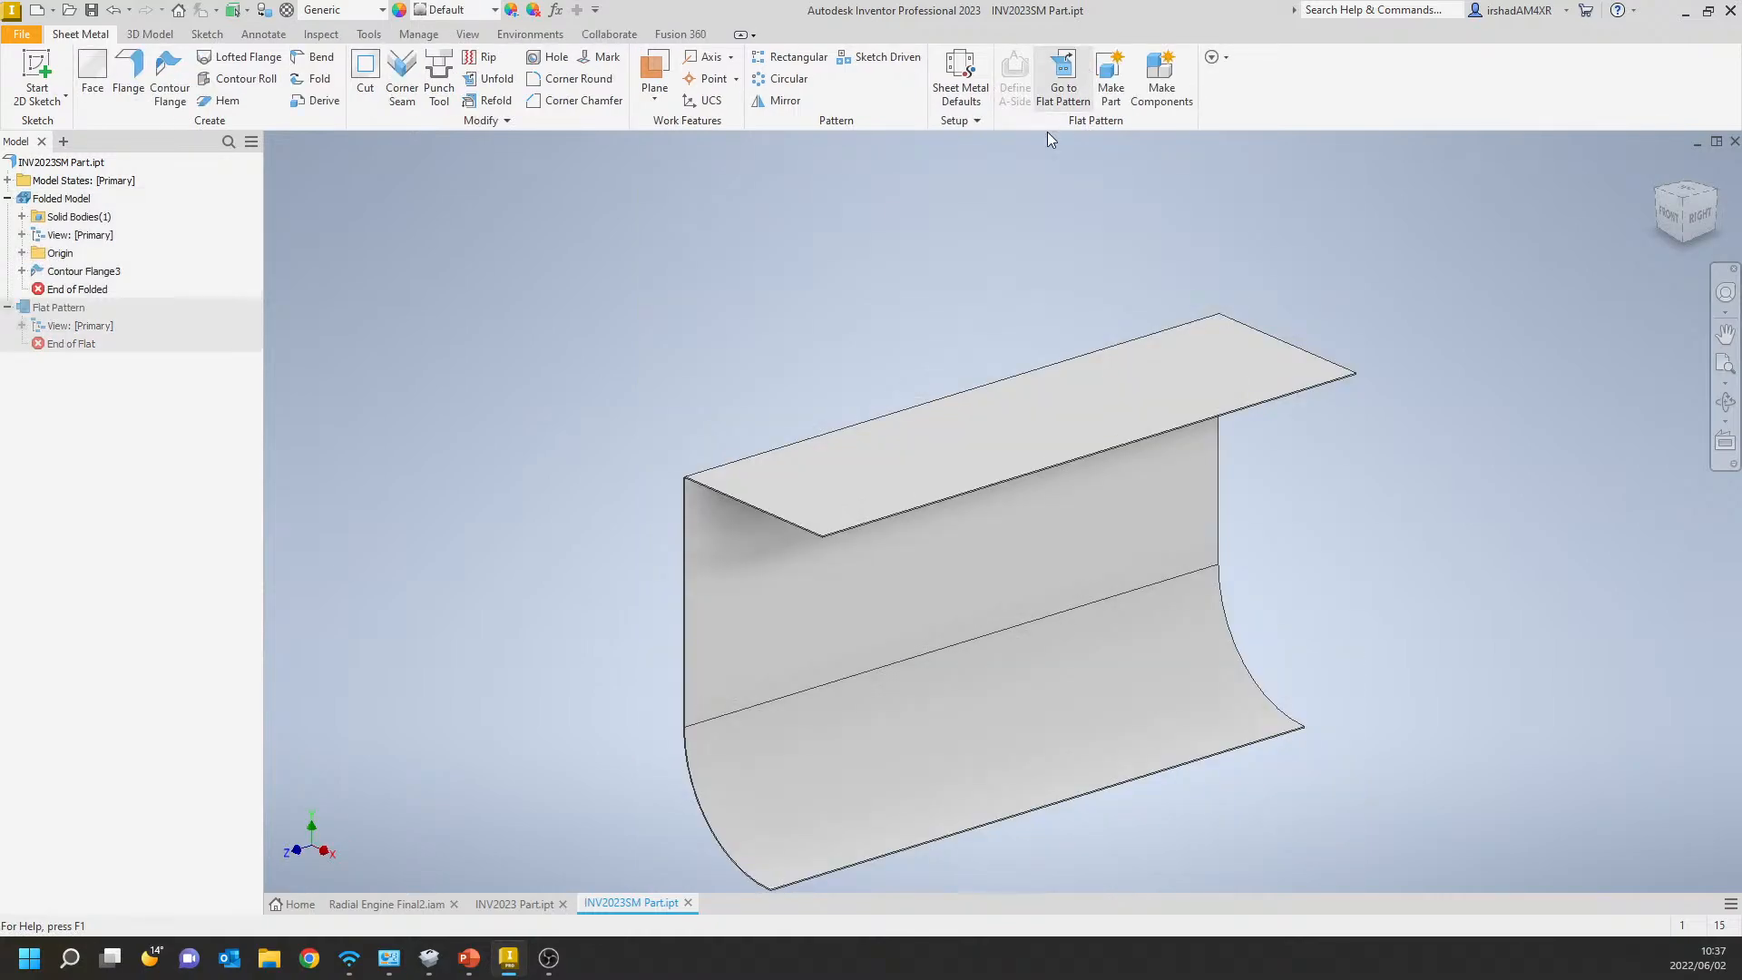
# Switch to the PowerPoint presentation and advance to the Part Modeling slide on new 3D model features.
pyautogui.click(47, 164)
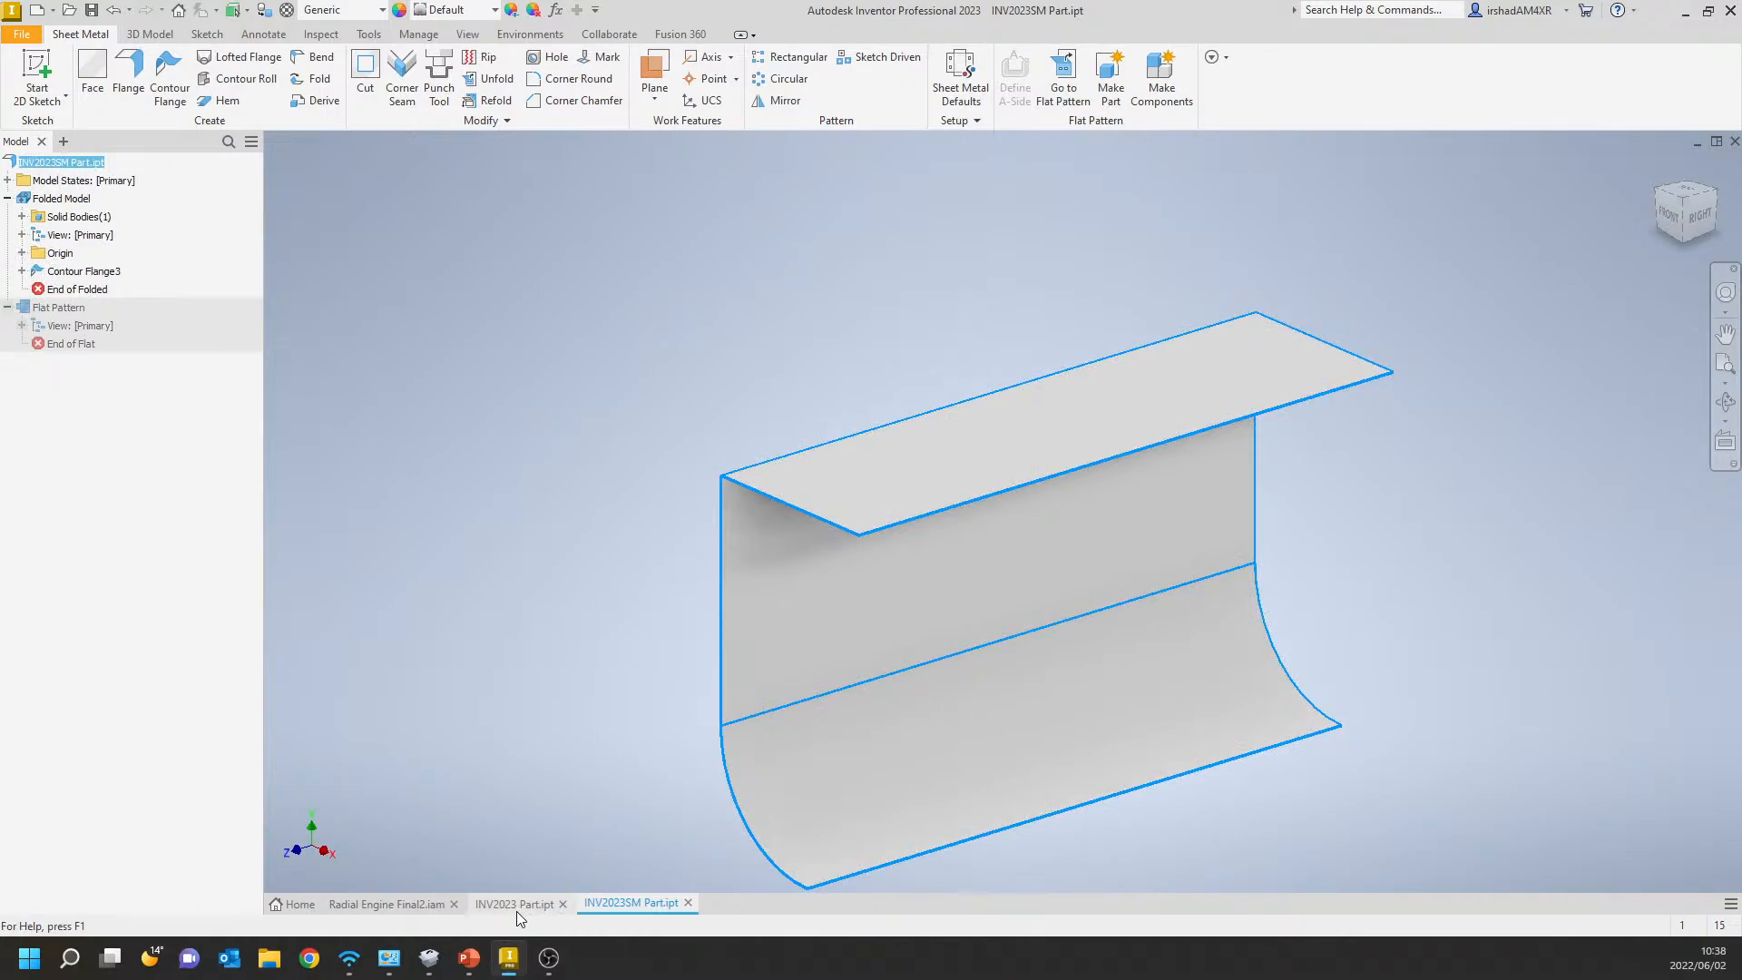
pyautogui.moveTo(515, 911)
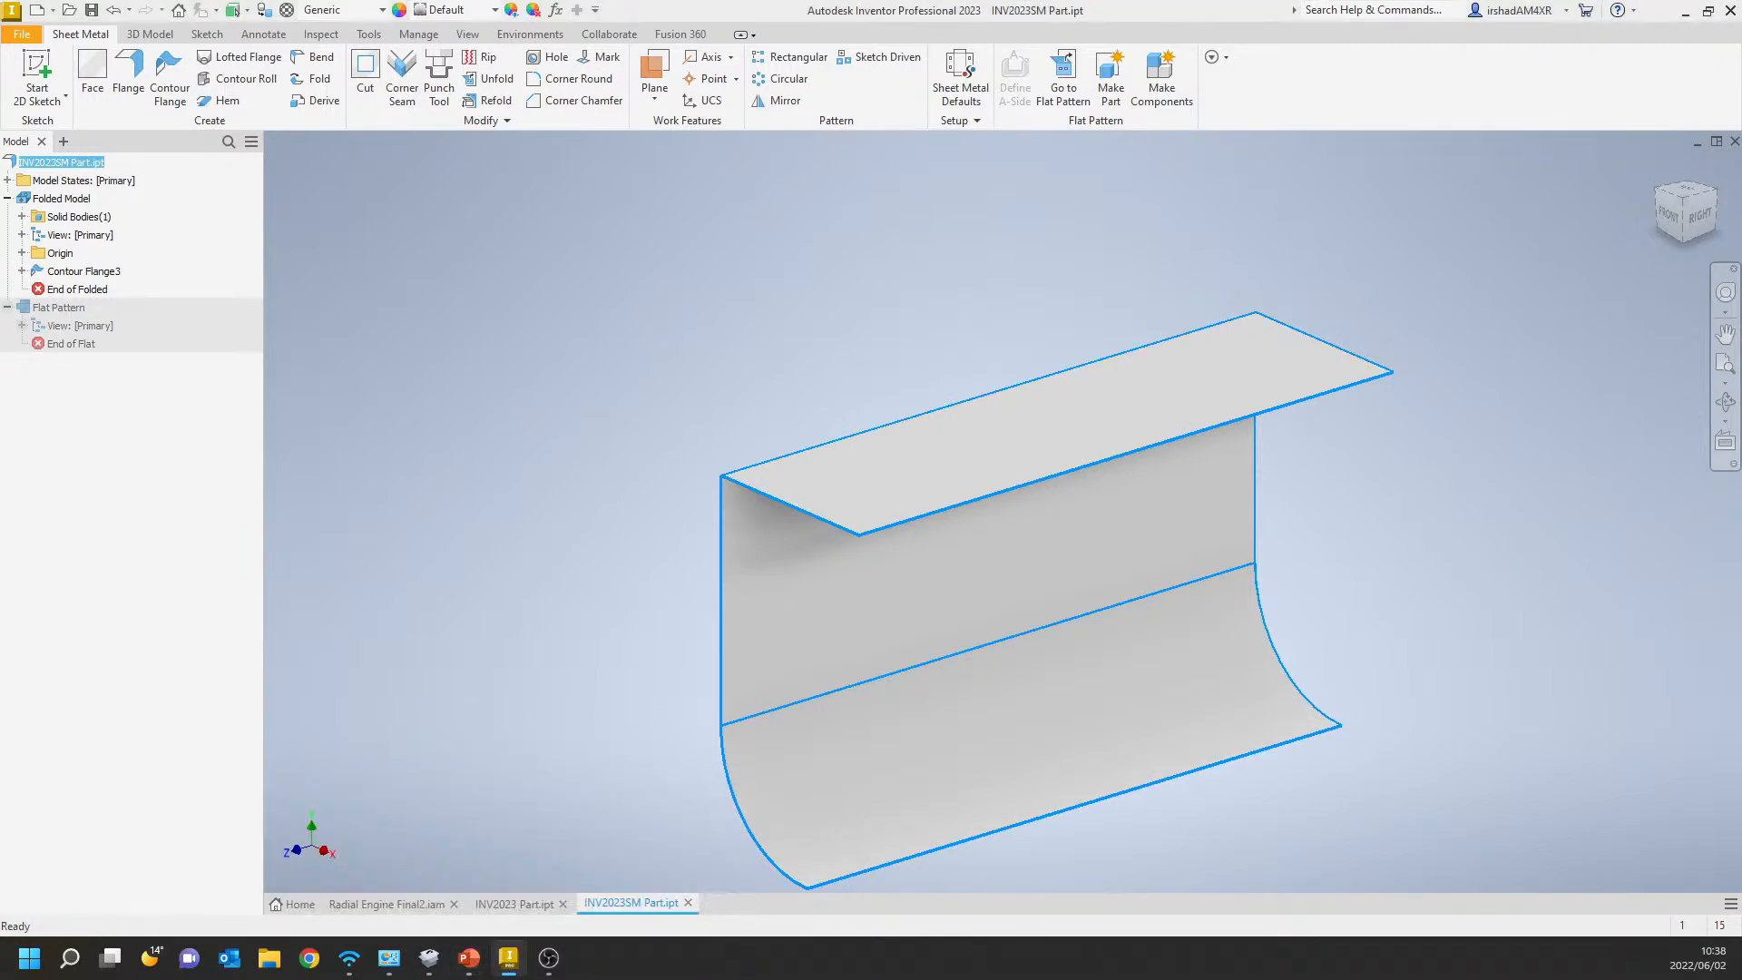
pyautogui.hotkey('alt', 'Tab')
pyautogui.press('Right')
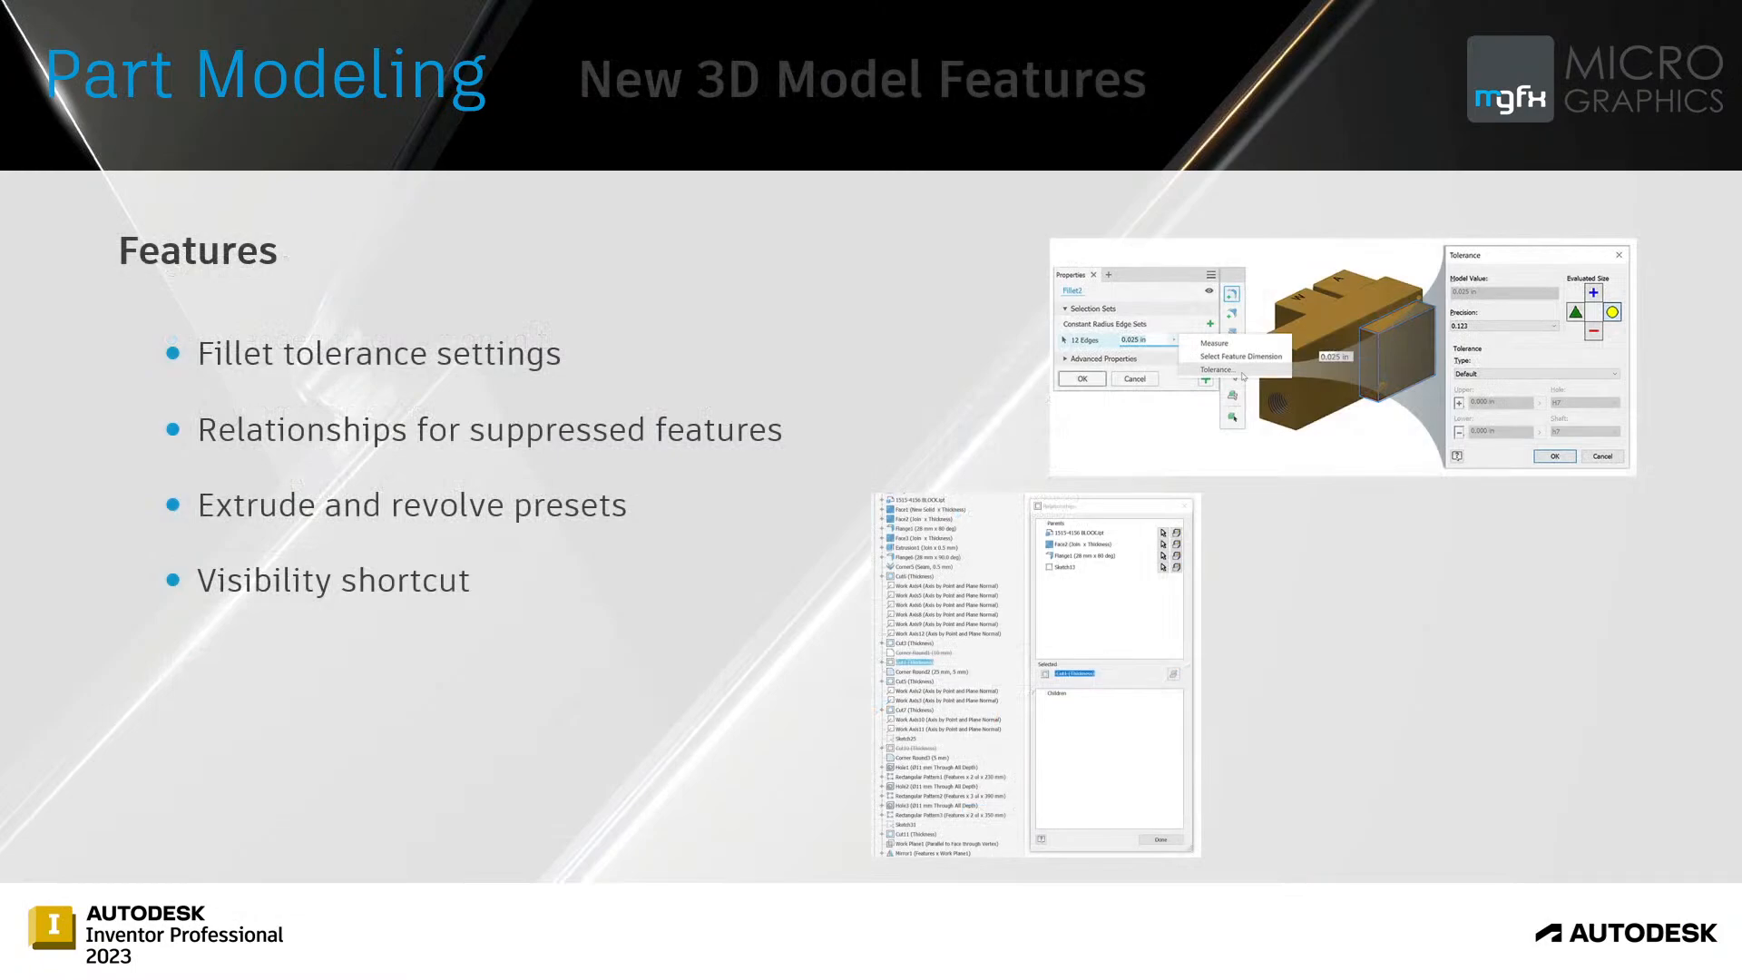
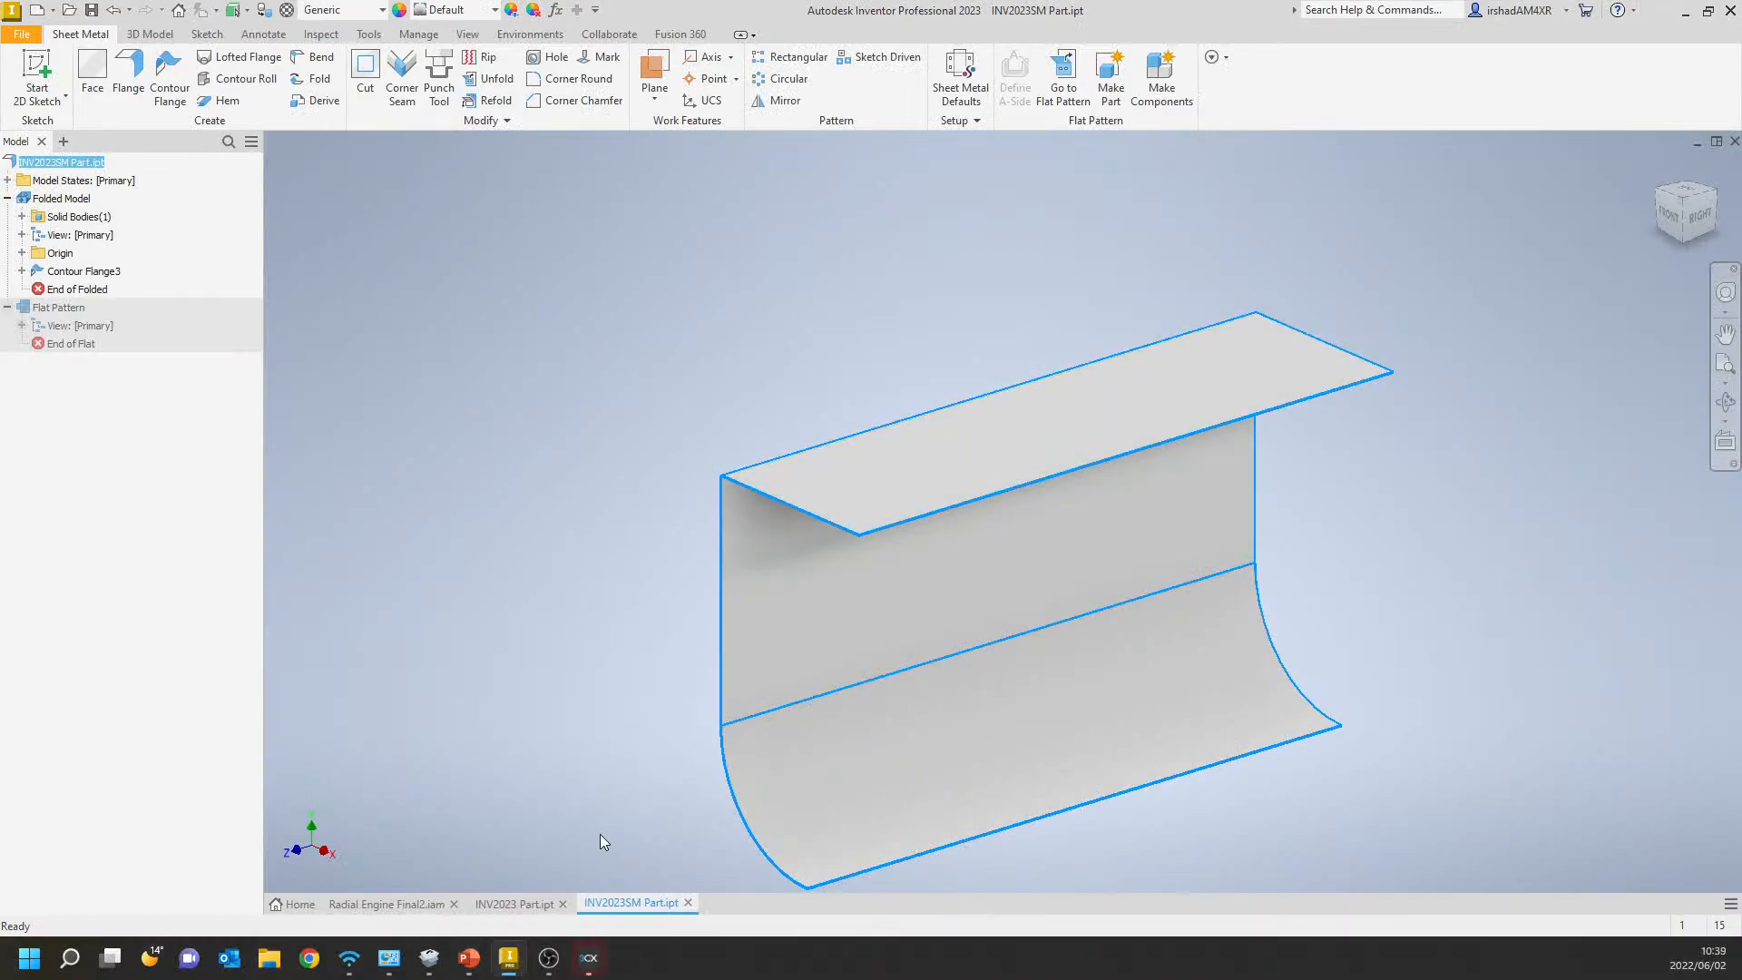
# In INV2023 Part.ipt, set up a 2 mm fillet on the four vertical edges of the block beneath the plate.
pyautogui.click(516, 904)
pyautogui.keyDown('shift'); pyautogui.moveTo(920, 553); pyautogui.dragTo(699, 551, button='middle'); pyautogui.keyUp('shift')
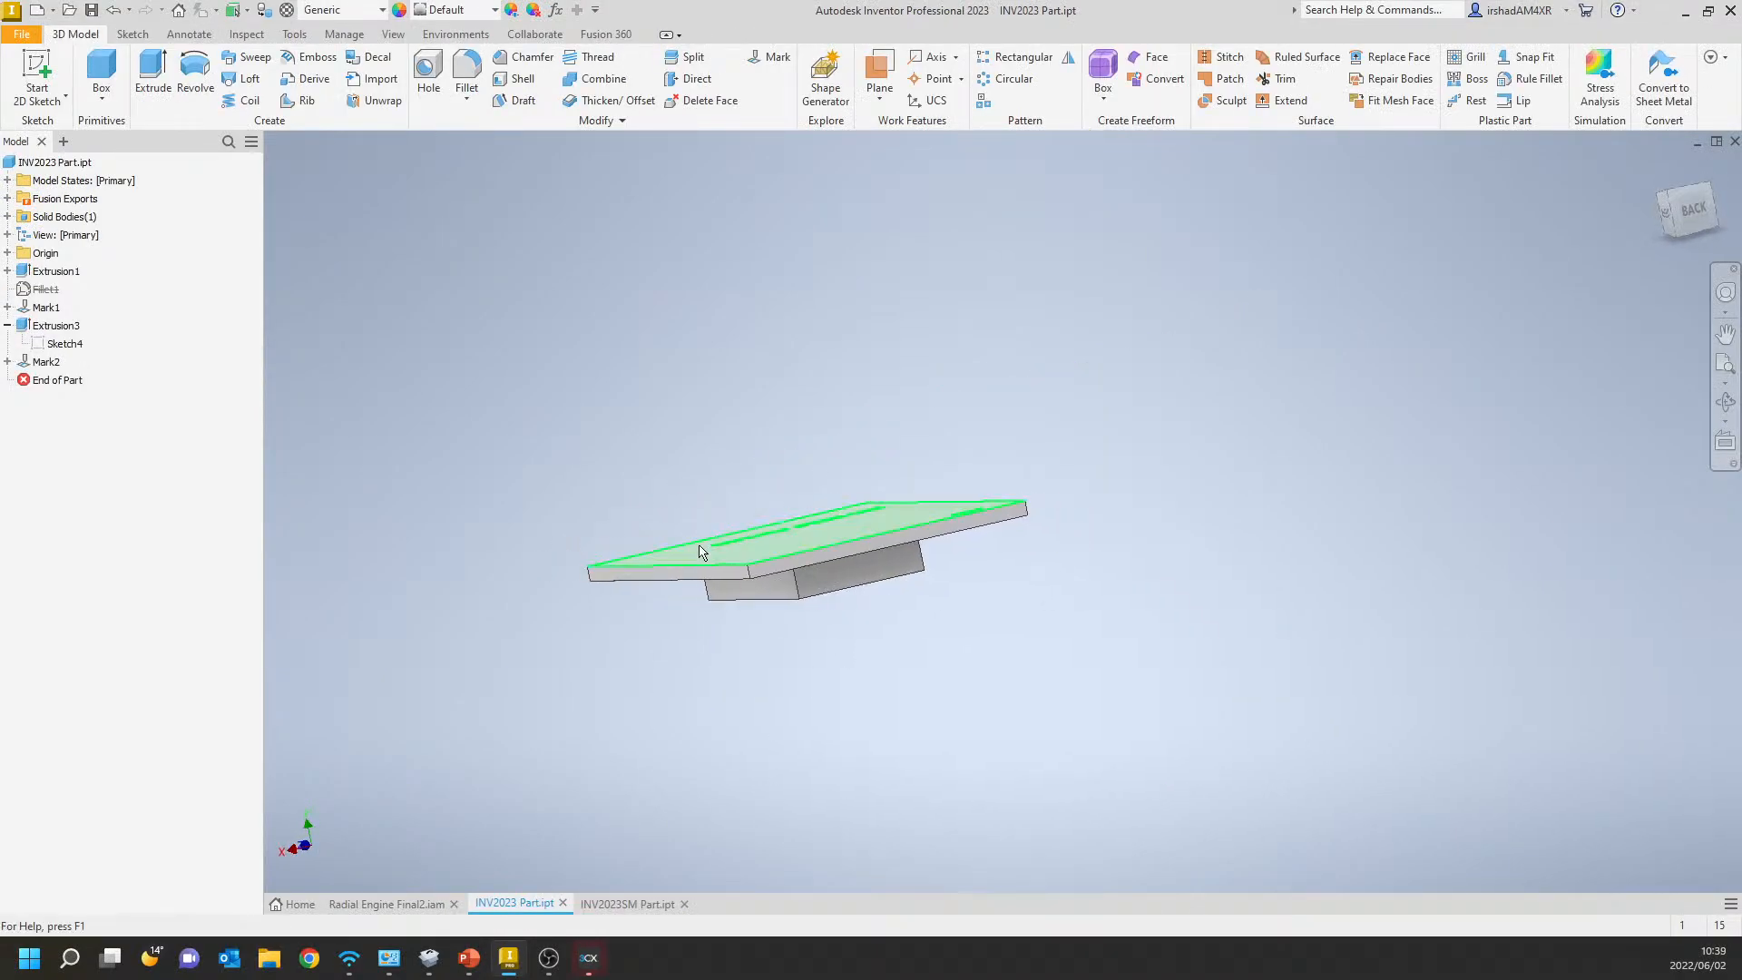
pyautogui.click(467, 68)
pyautogui.keyDown('shift'); pyautogui.moveTo(832, 447); pyautogui.dragTo(887, 431, button='middle'); pyautogui.keyUp('shift')
pyautogui.scroll(3, 868, 558)
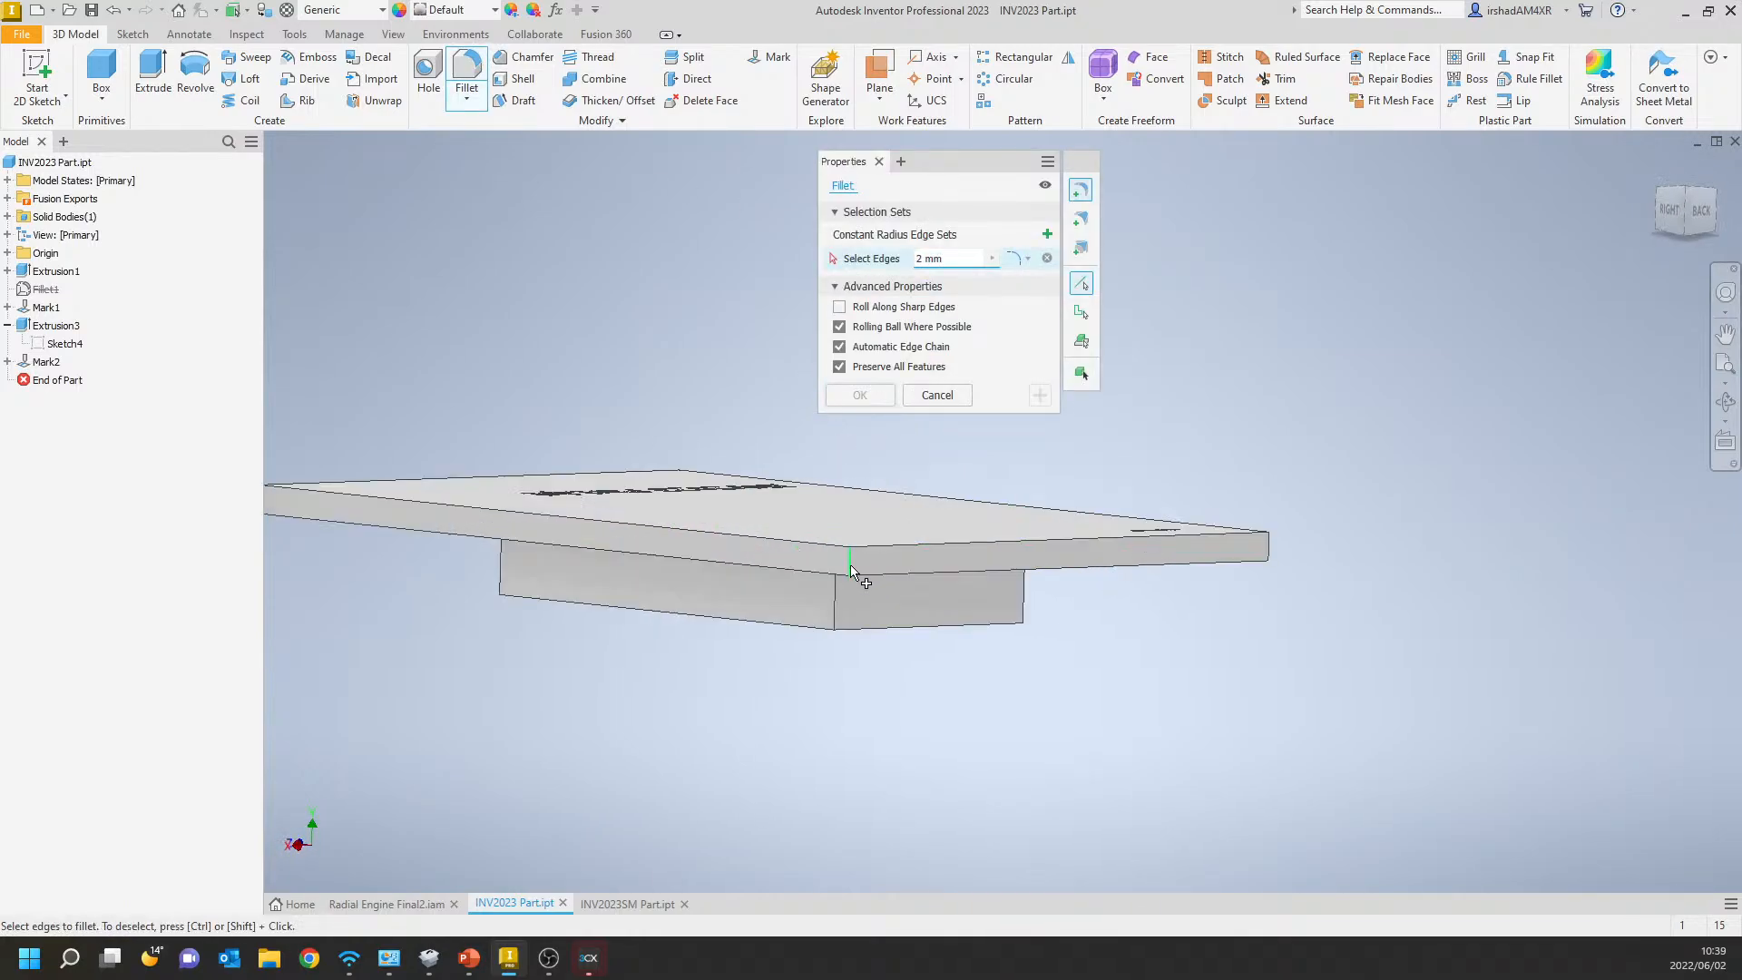
pyautogui.click(836, 603)
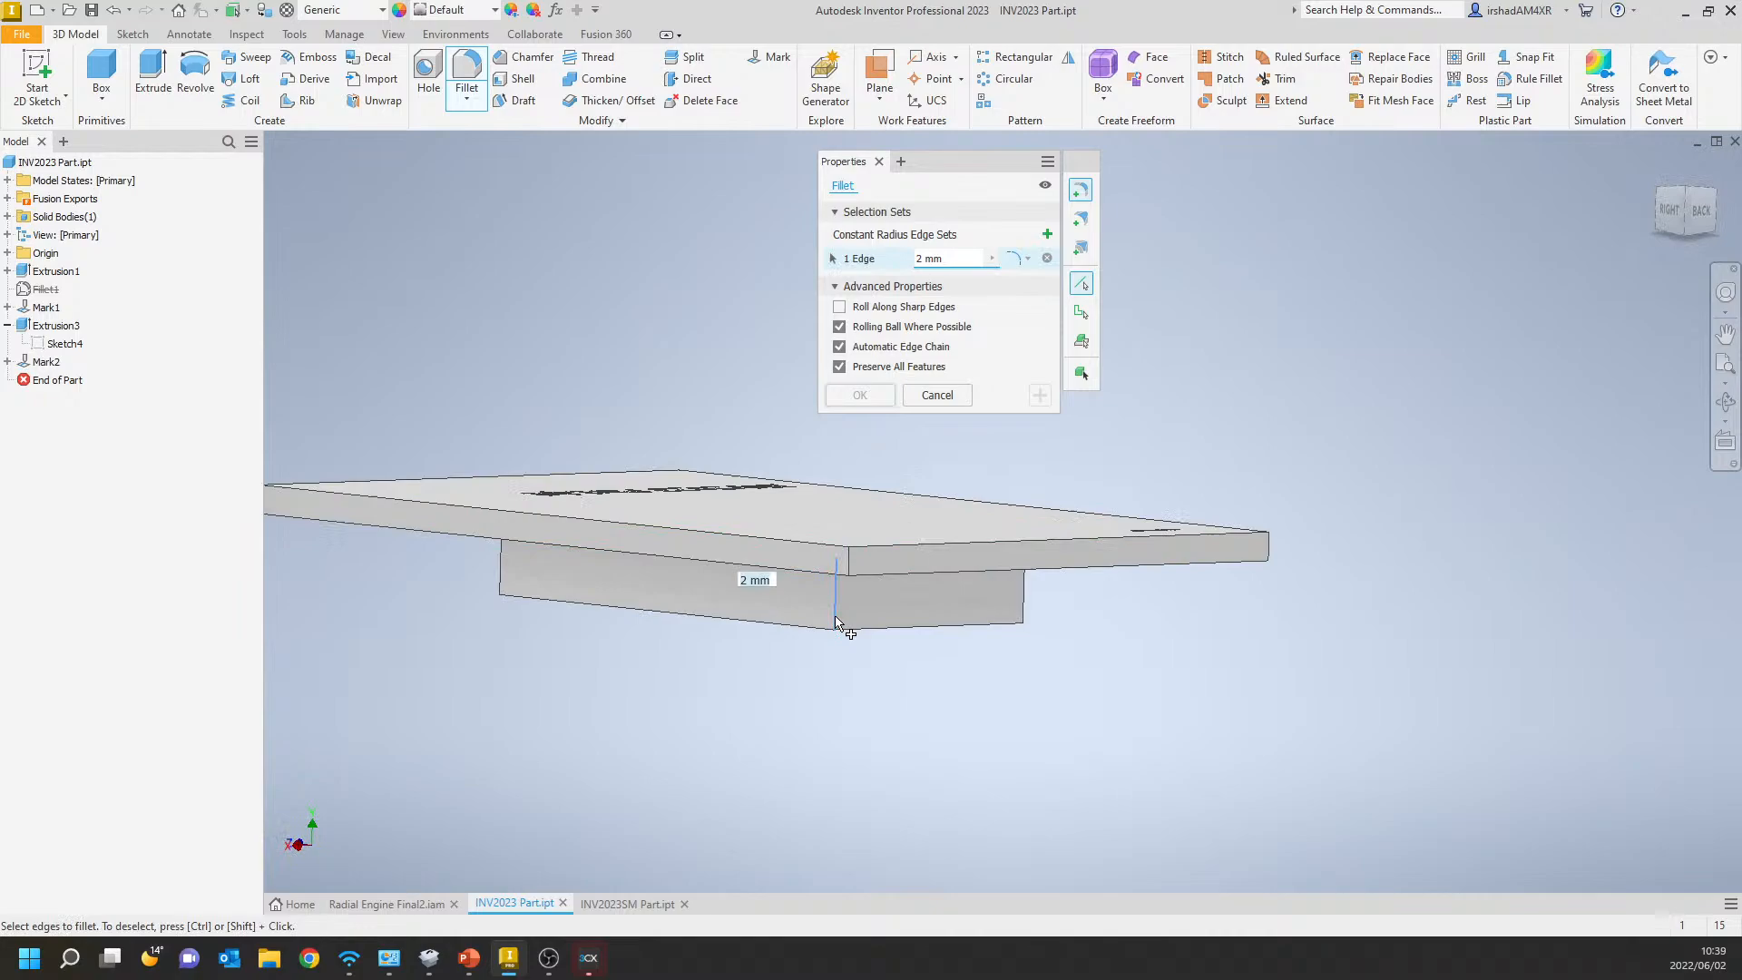
pyautogui.click(1022, 591)
pyautogui.click(502, 567)
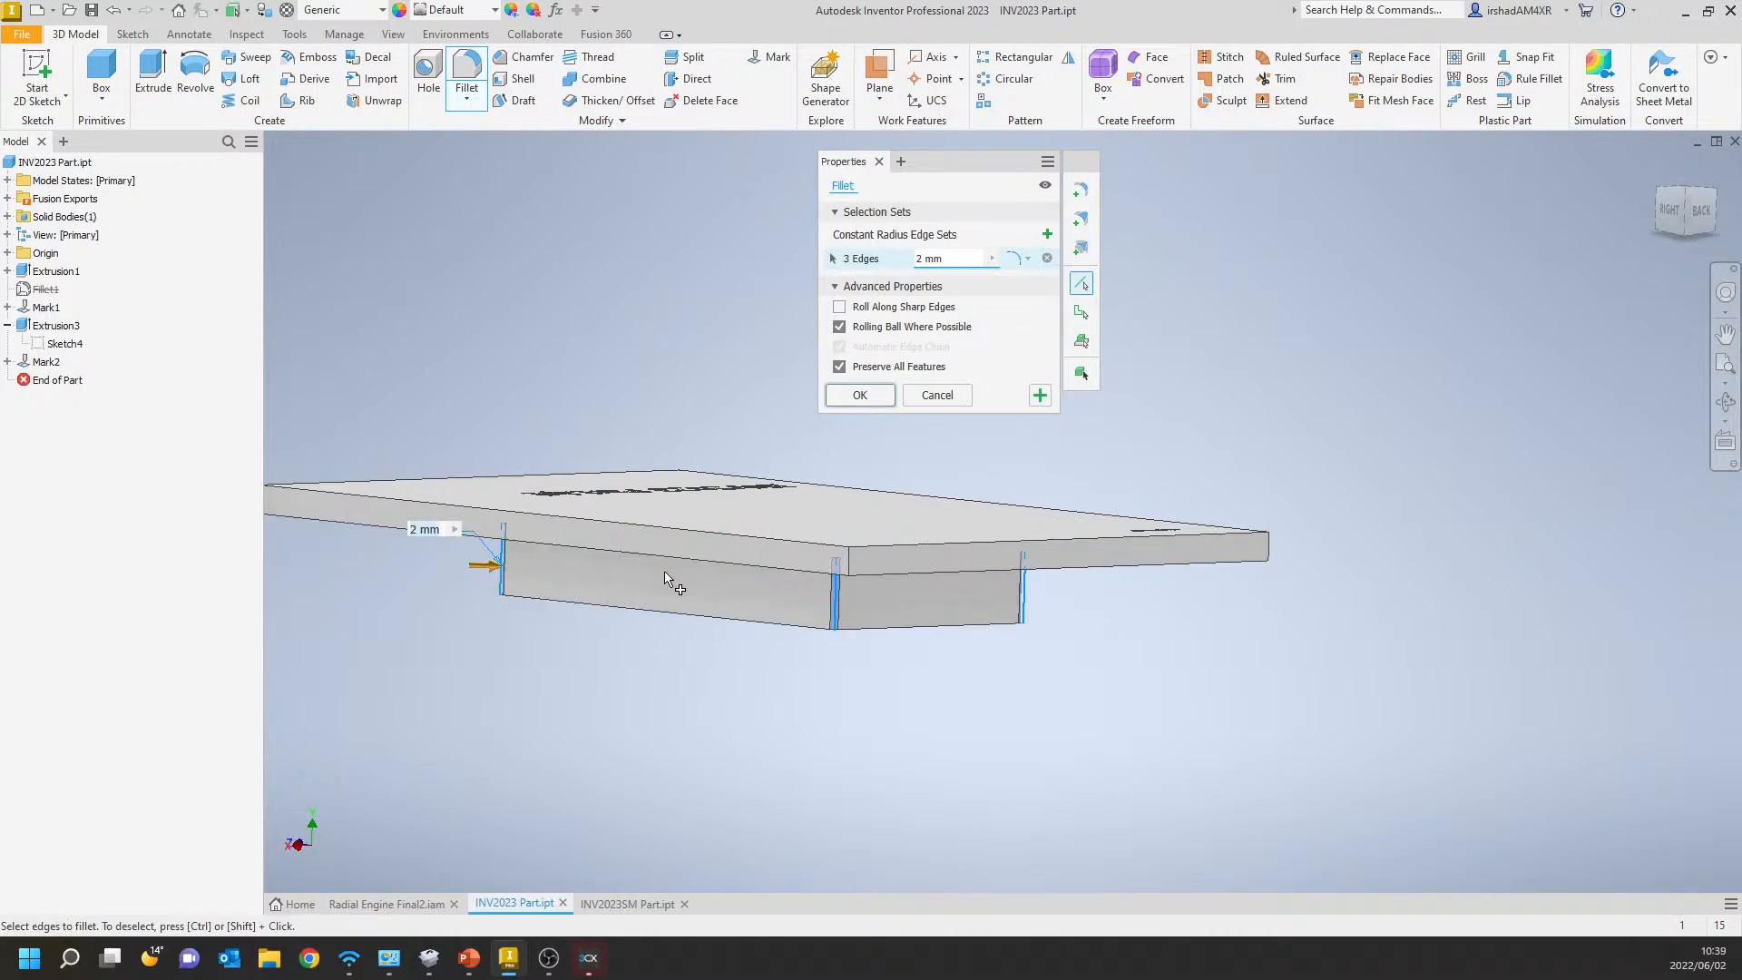
pyautogui.keyDown('shift'); pyautogui.moveTo(671, 557); pyautogui.dragTo(713, 655, button='middle'); pyautogui.keyUp('shift')
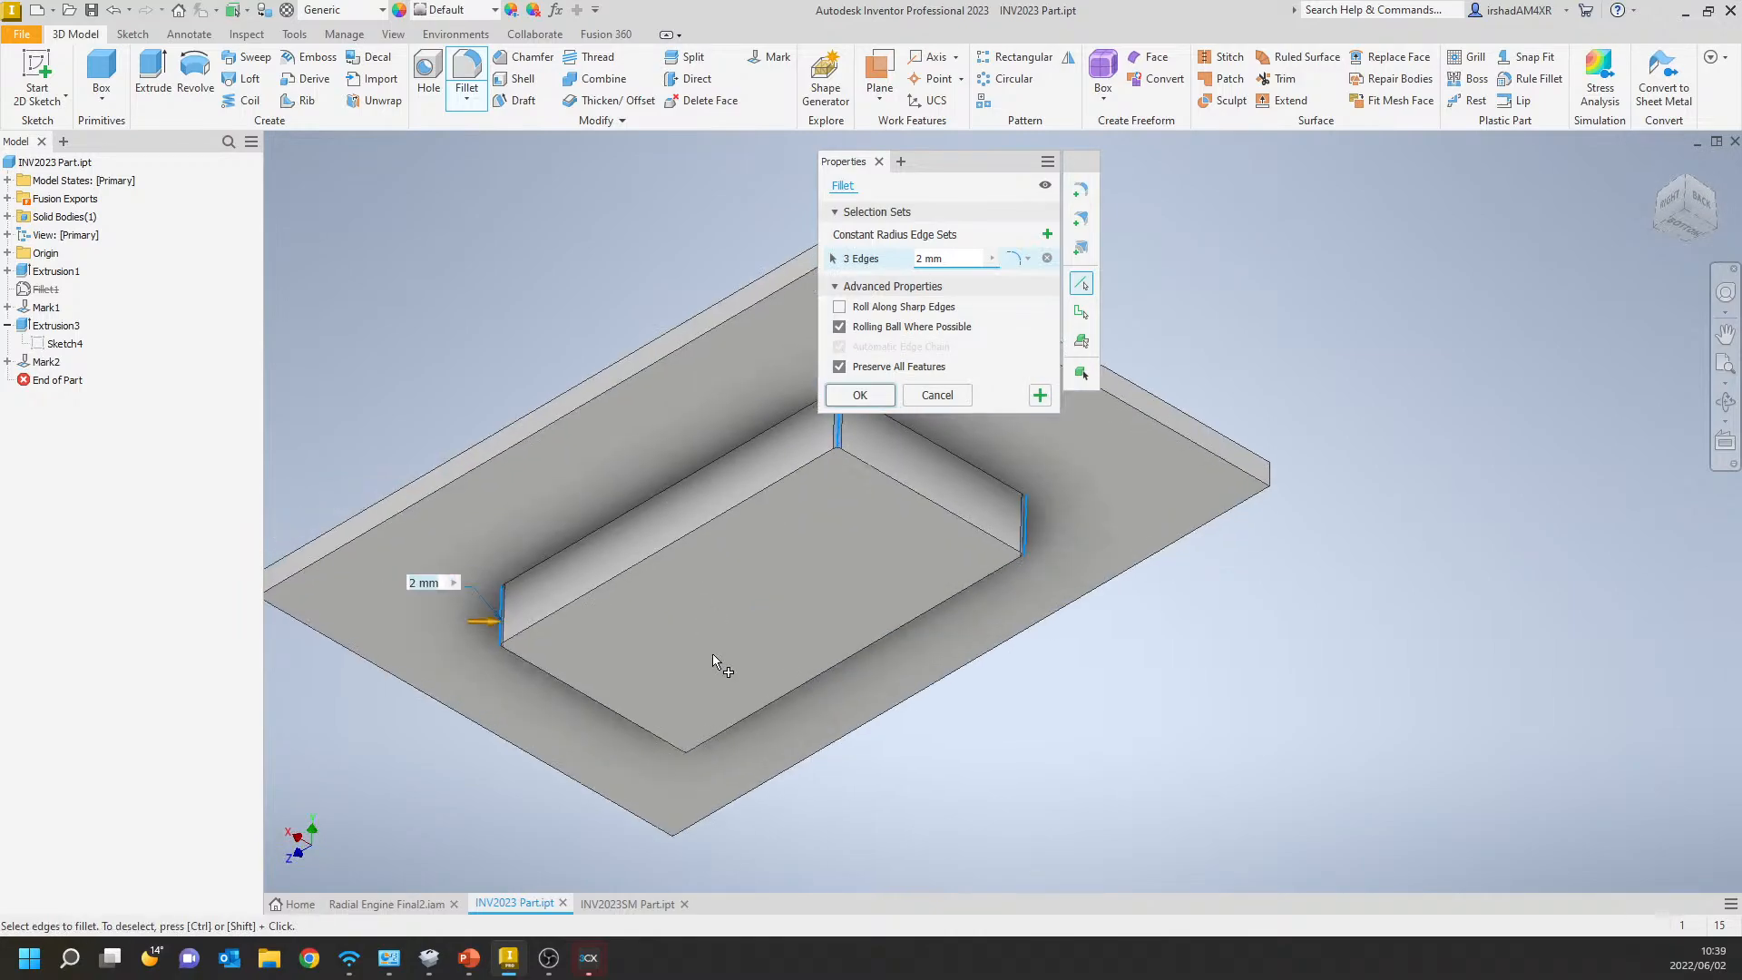
pyautogui.click(683, 731)
pyautogui.keyDown('shift'); pyautogui.moveTo(801, 482); pyautogui.dragTo(1032, 220, button='middle'); pyautogui.keyUp('shift')
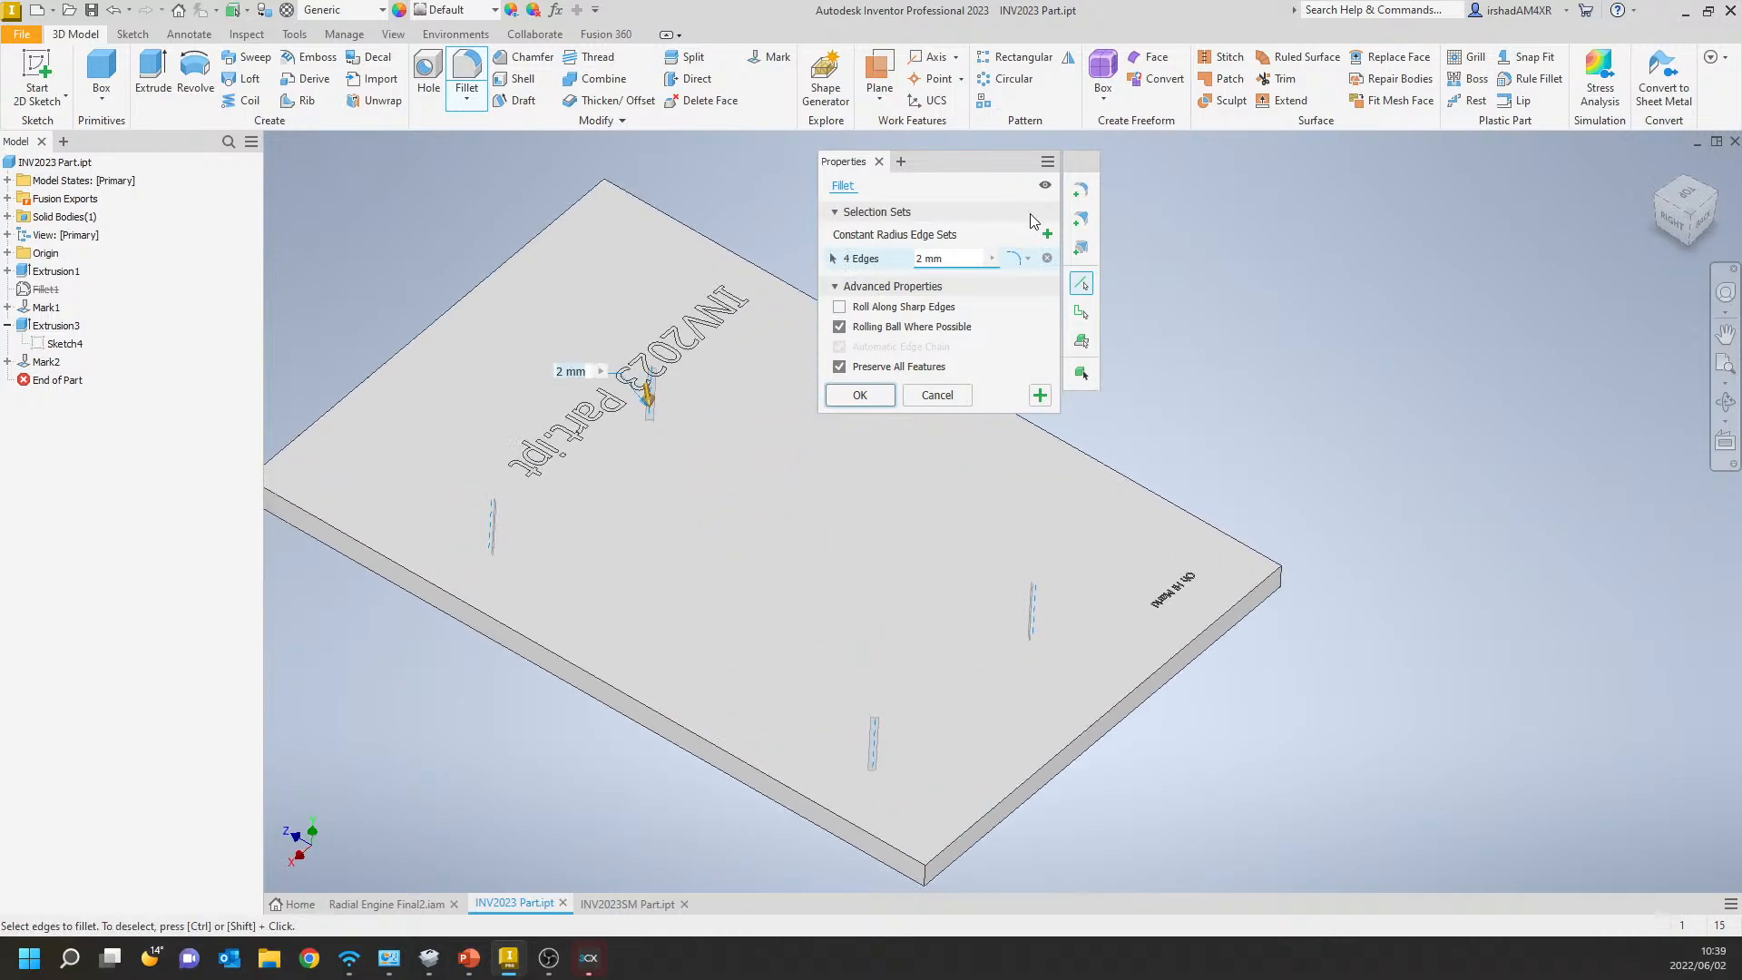
# Open the tolerance settings for the fillet radius and set the tolerance type to Deviation.
pyautogui.click(992, 258)
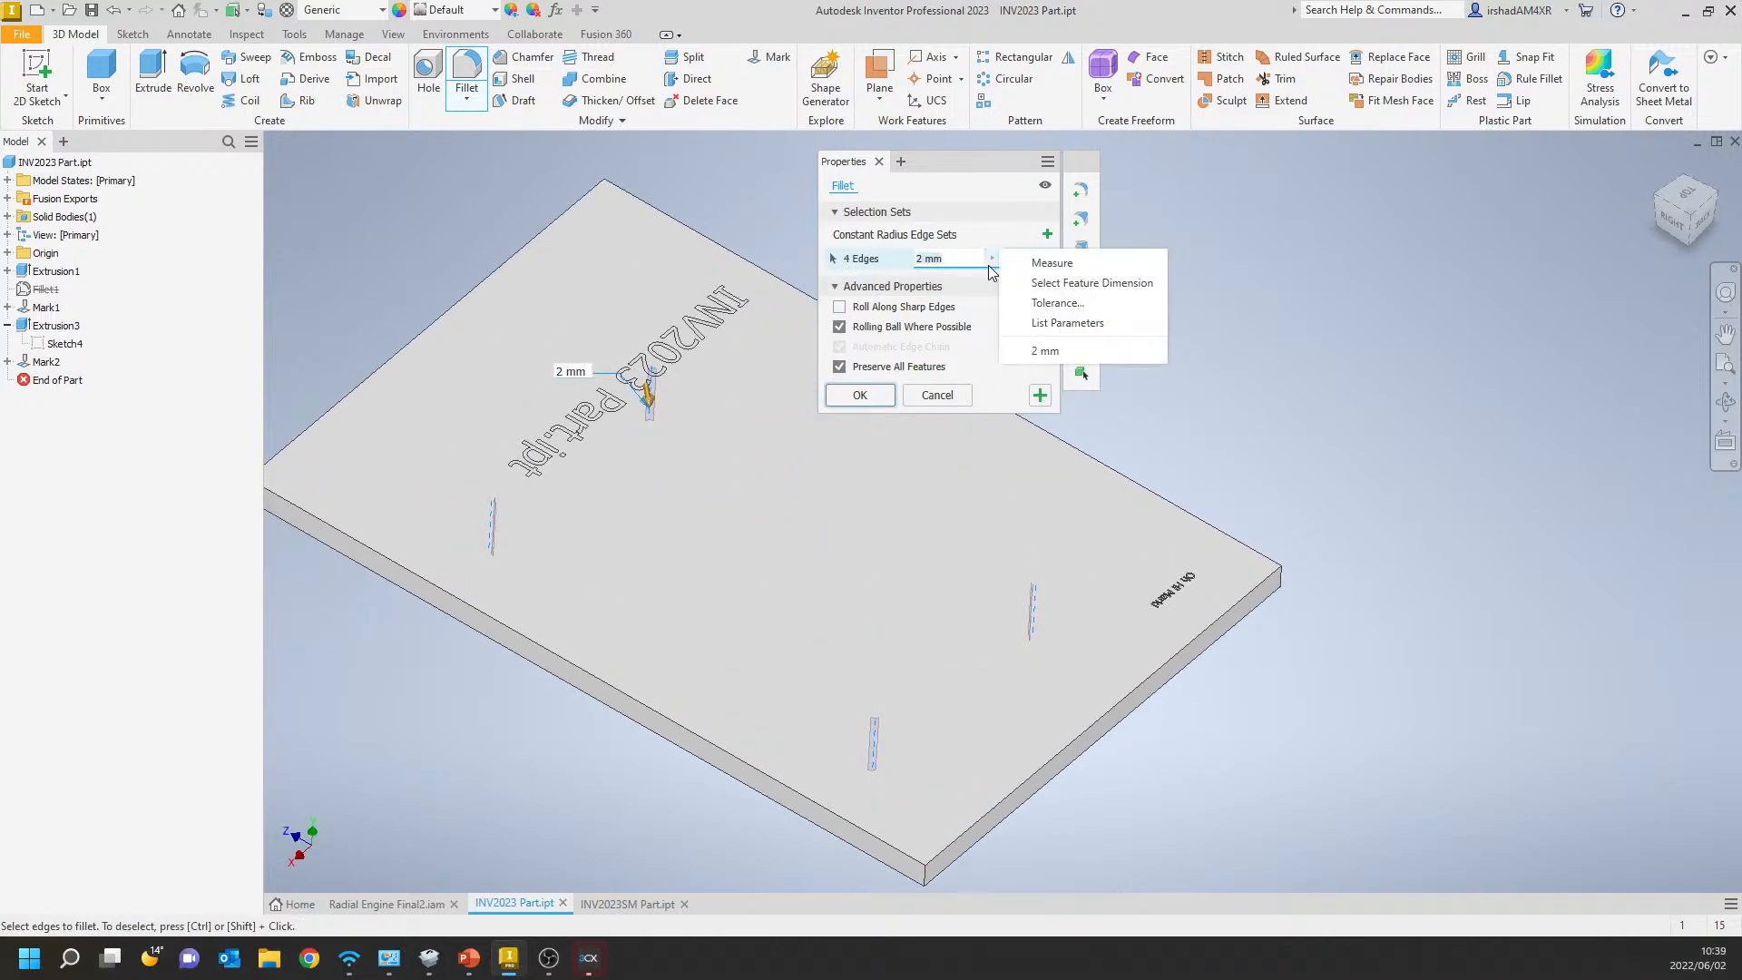
pyautogui.click(1072, 282)
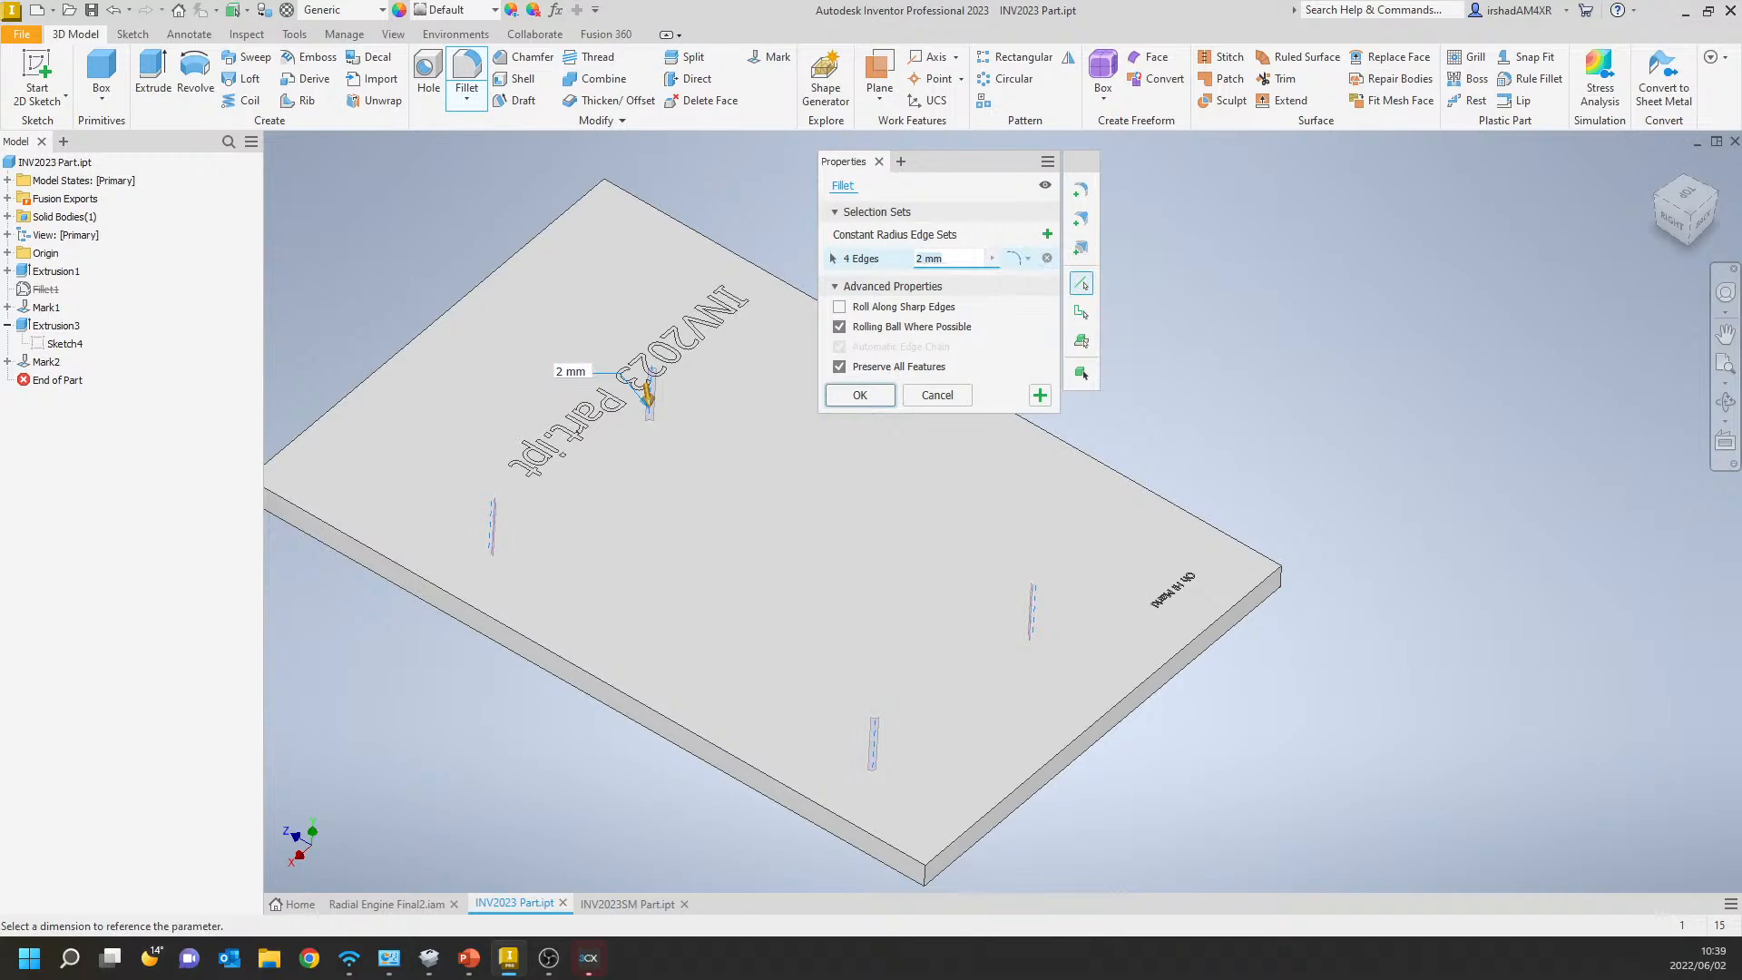
pyautogui.moveTo(1741, 148); pyautogui.dragTo(1260, 159)
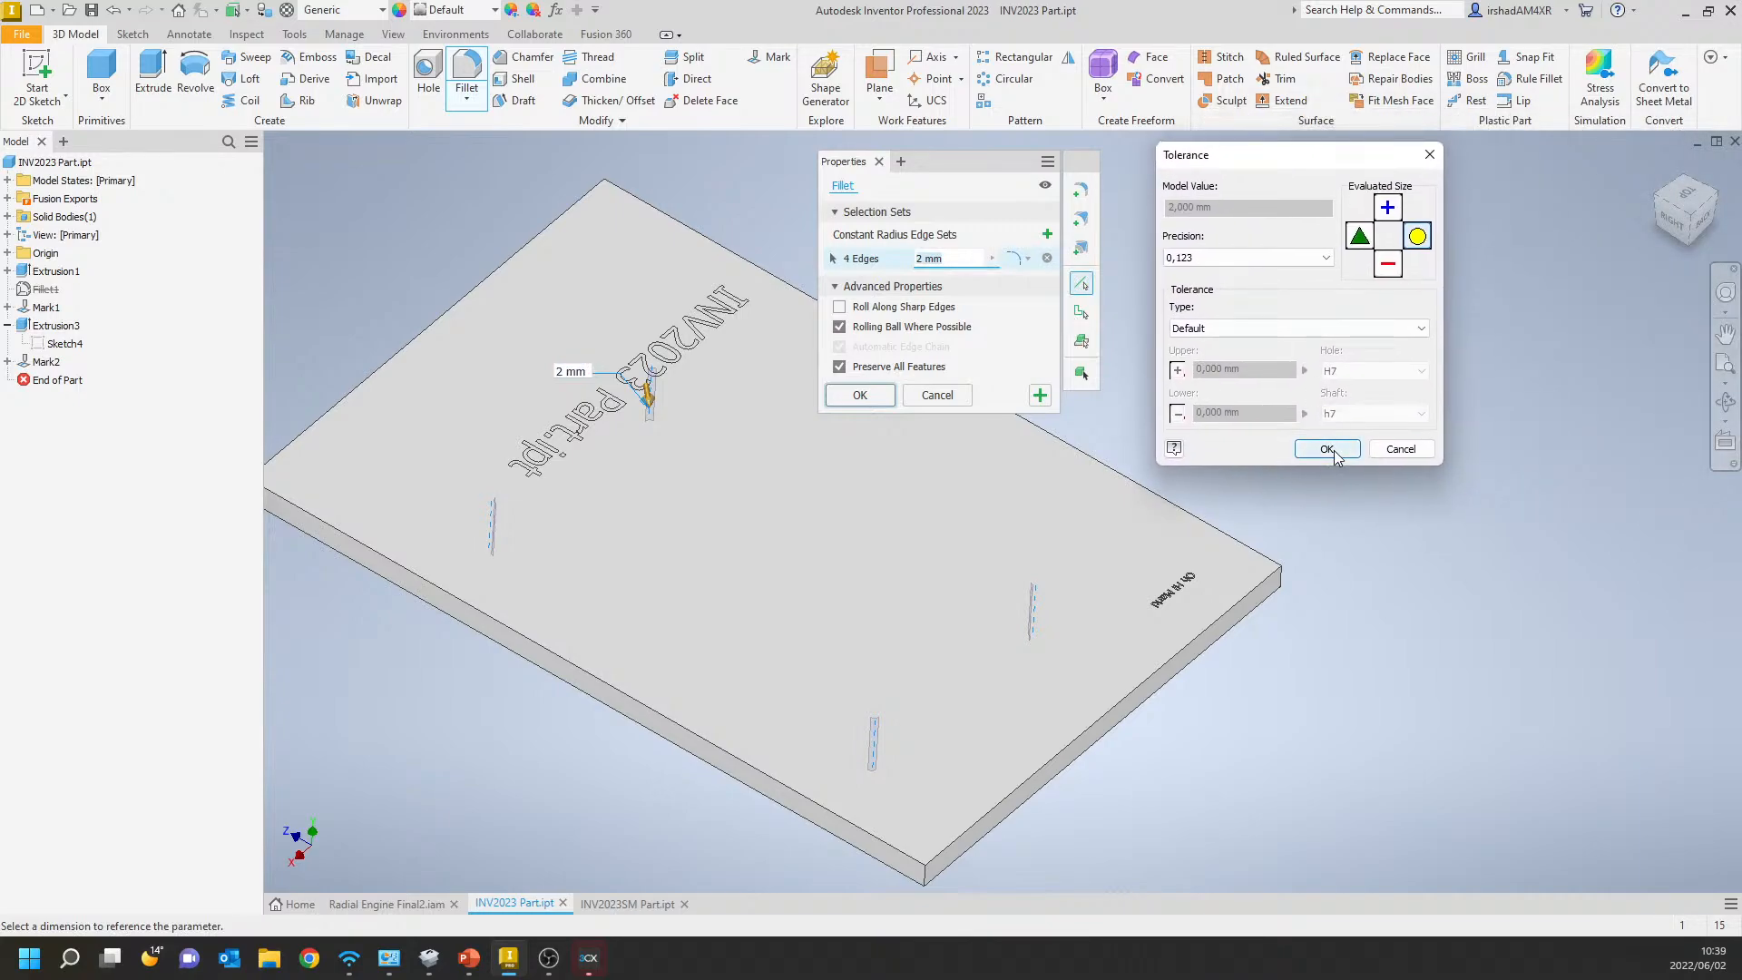
pyautogui.click(1321, 260)
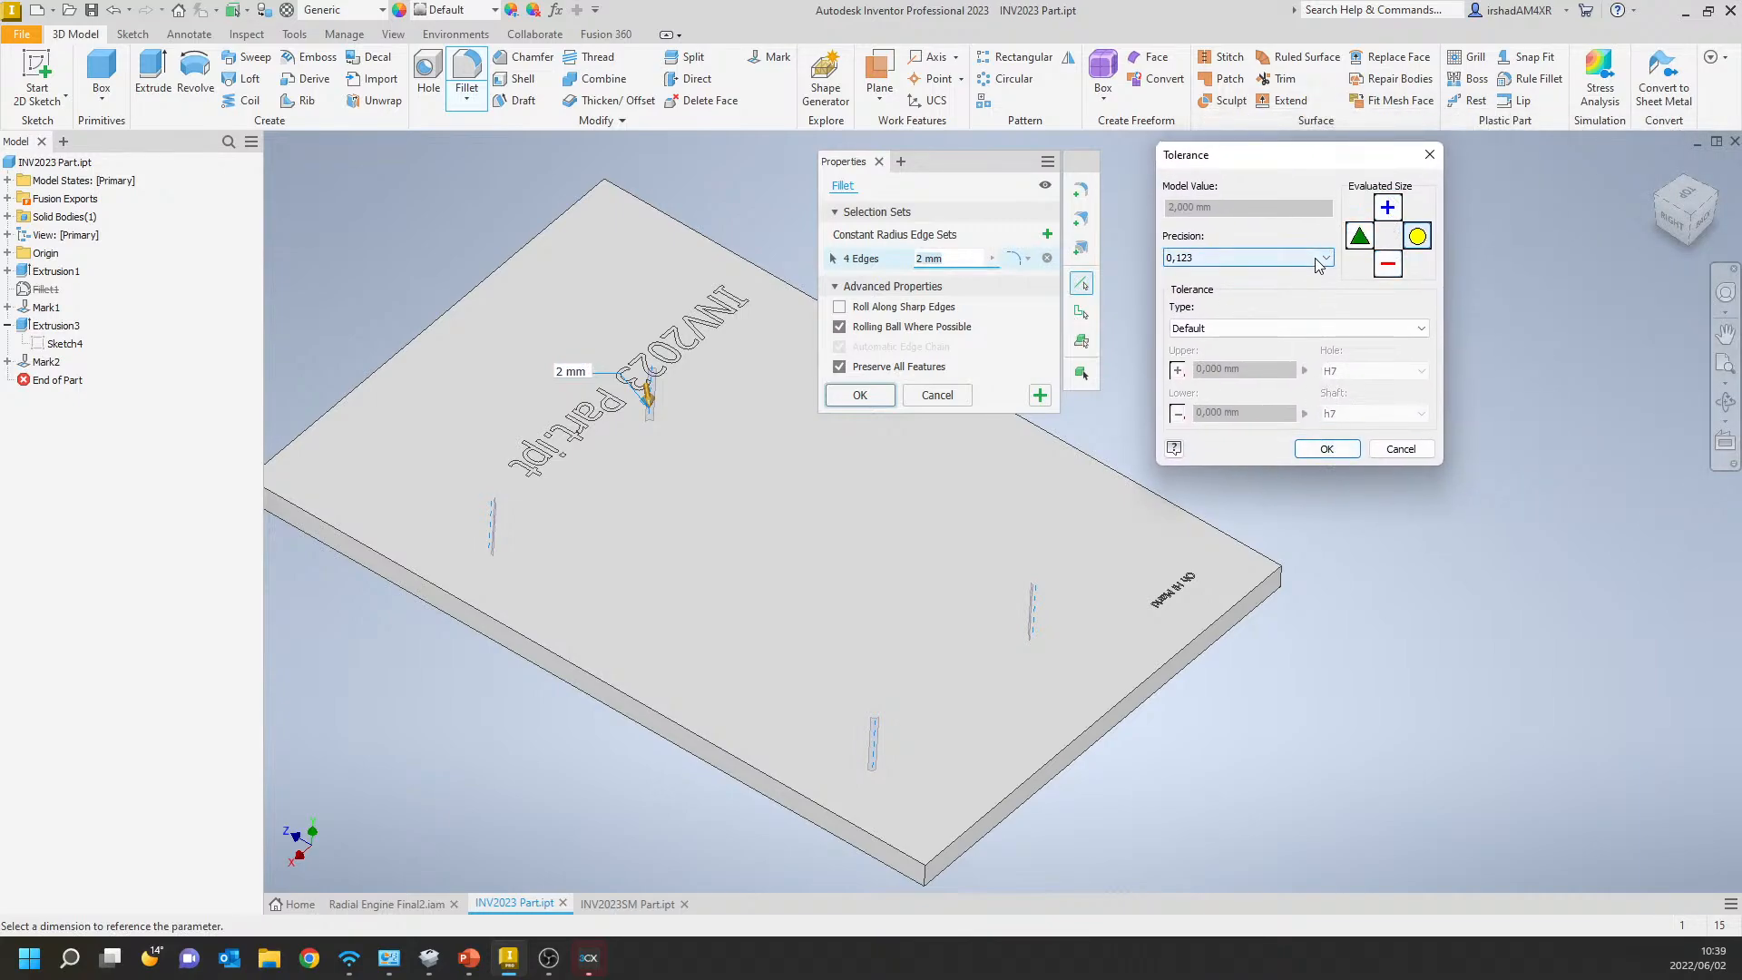
pyautogui.click(1321, 261)
pyautogui.click(1262, 328)
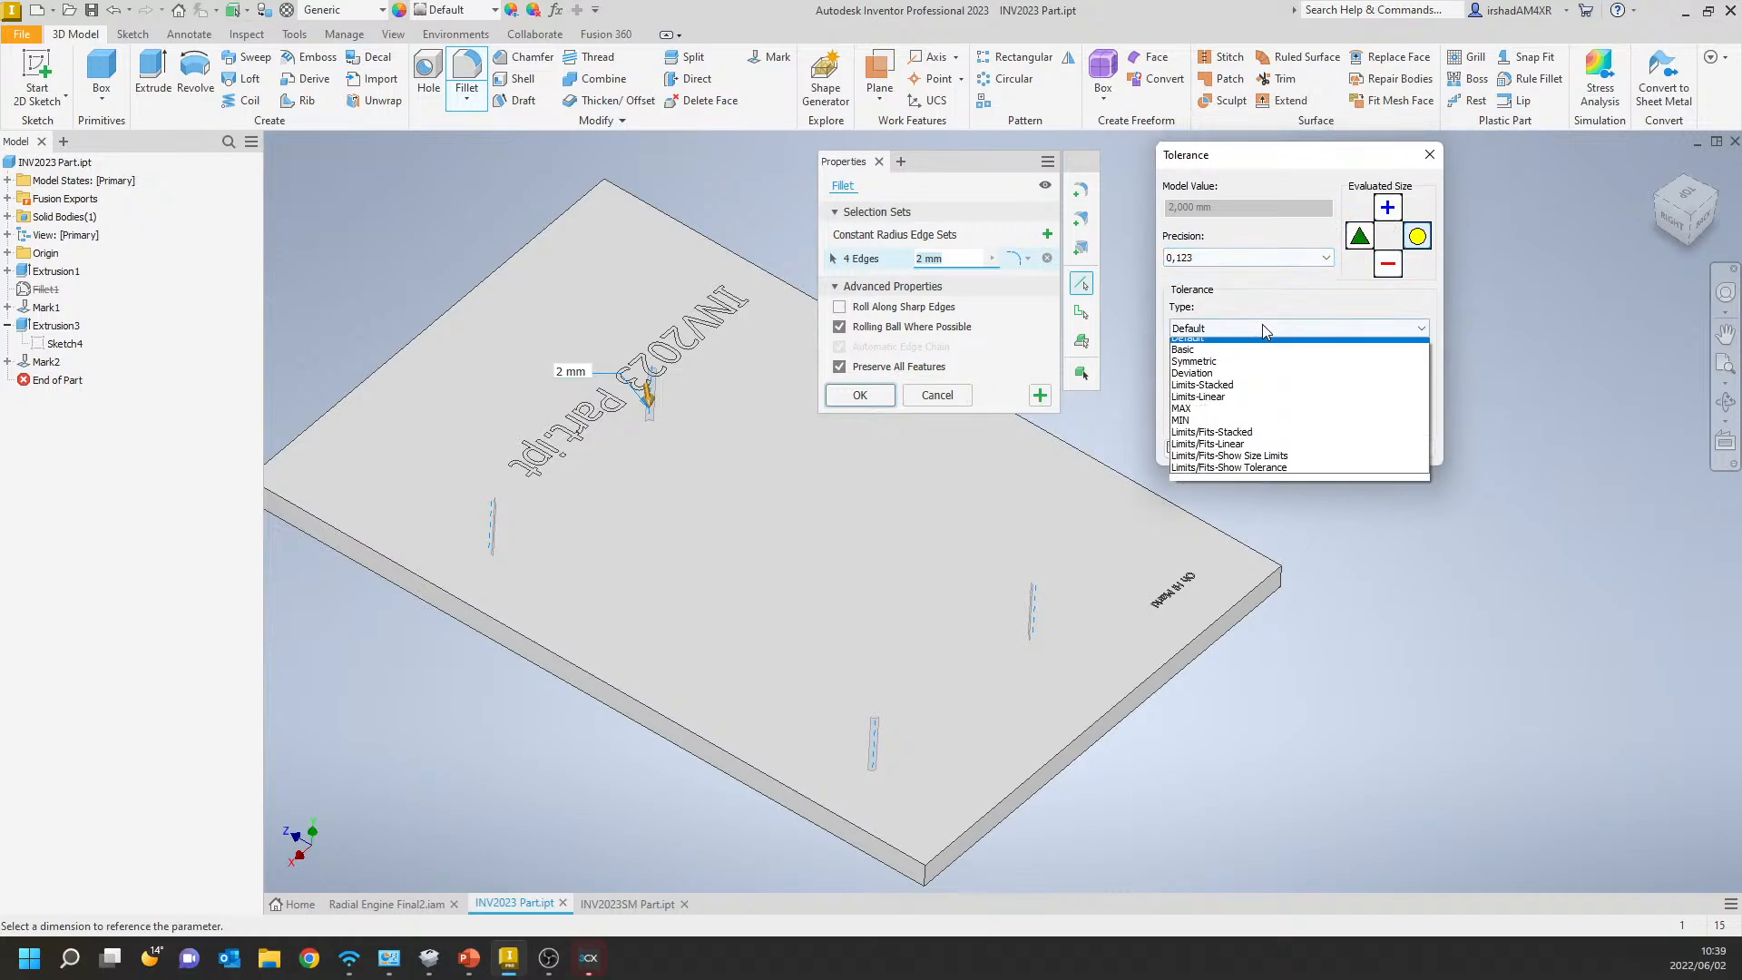
pyautogui.click(1221, 380)
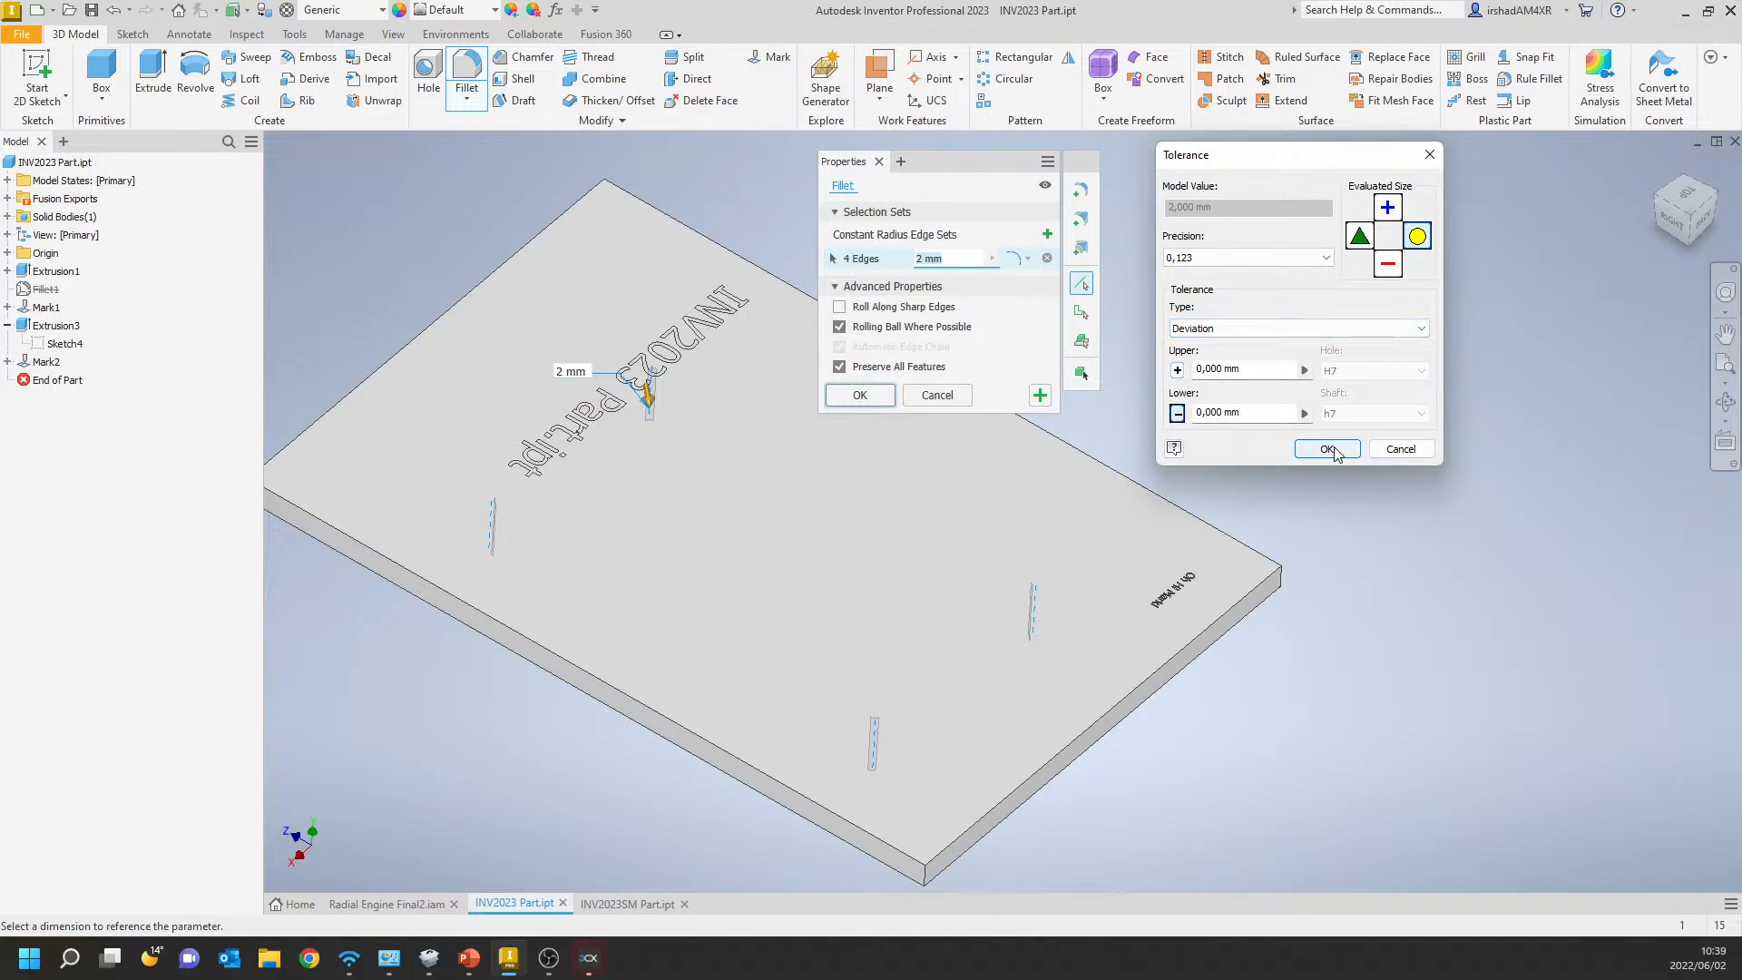
# Edit the upper and lower deviation settings, accept the tolerance and create the 2 mm fillet.
pyautogui.click(1178, 371)
pyautogui.moveTo(1224, 370); pyautogui.dragTo(1204, 371)
pyautogui.press('Right')
pyautogui.press('Left')
pyautogui.click(1223, 417)
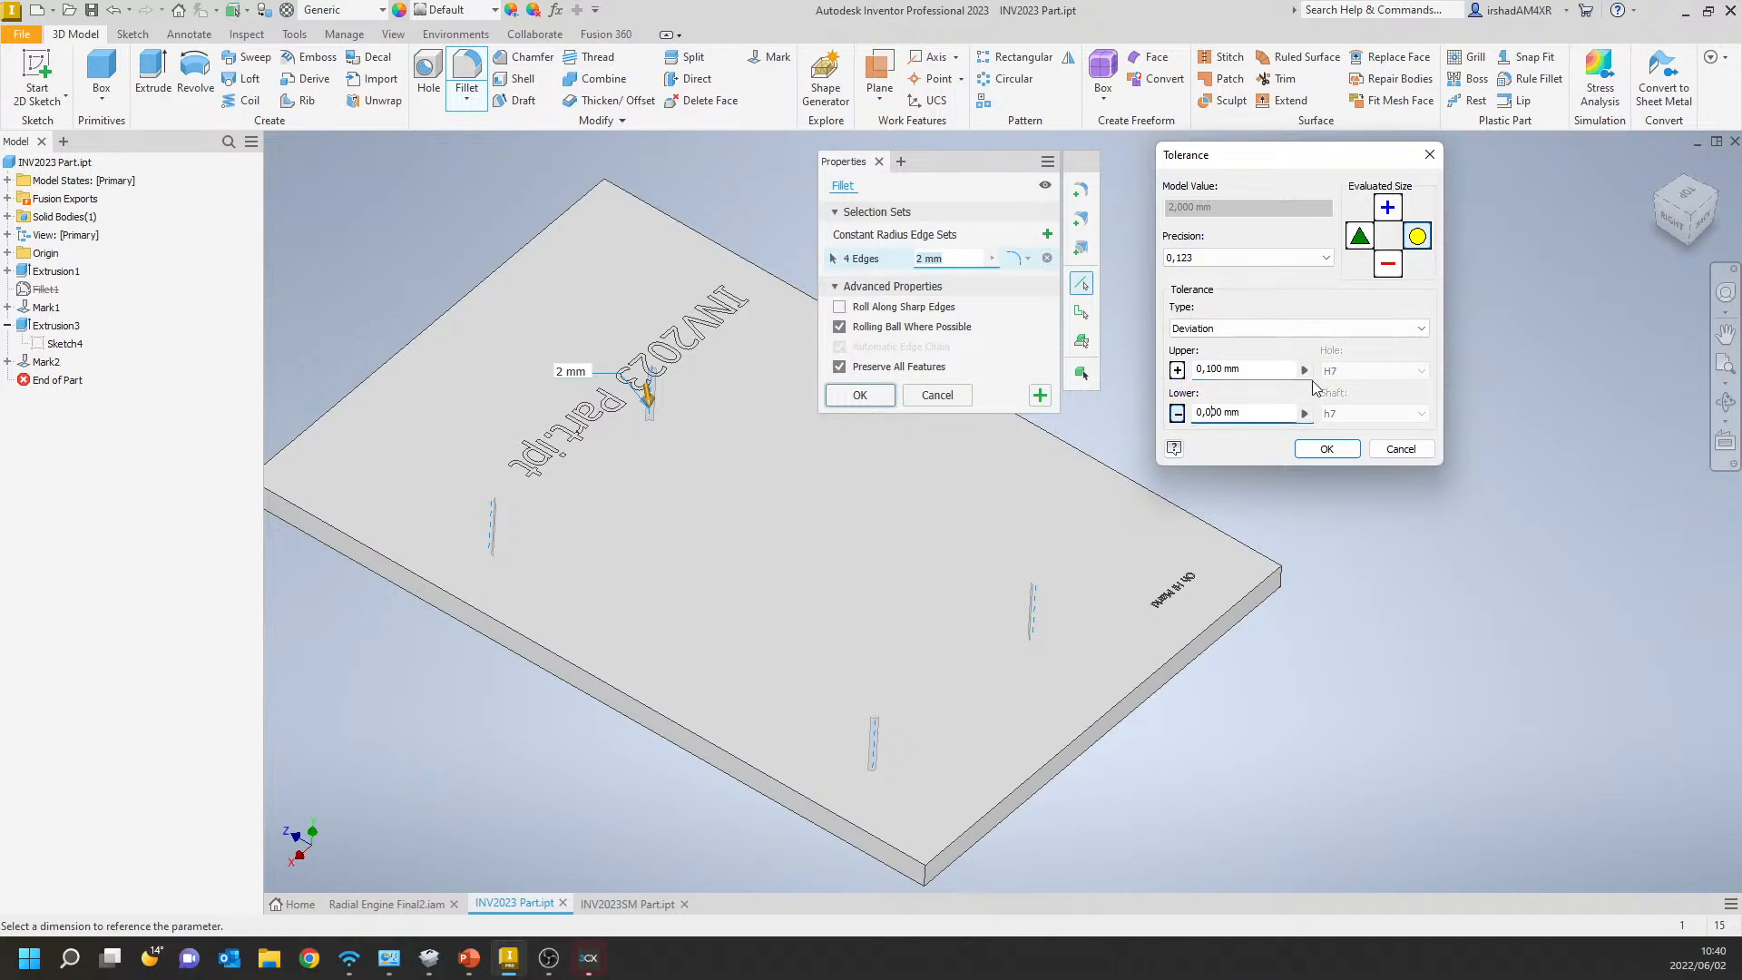
pyautogui.click(1328, 450)
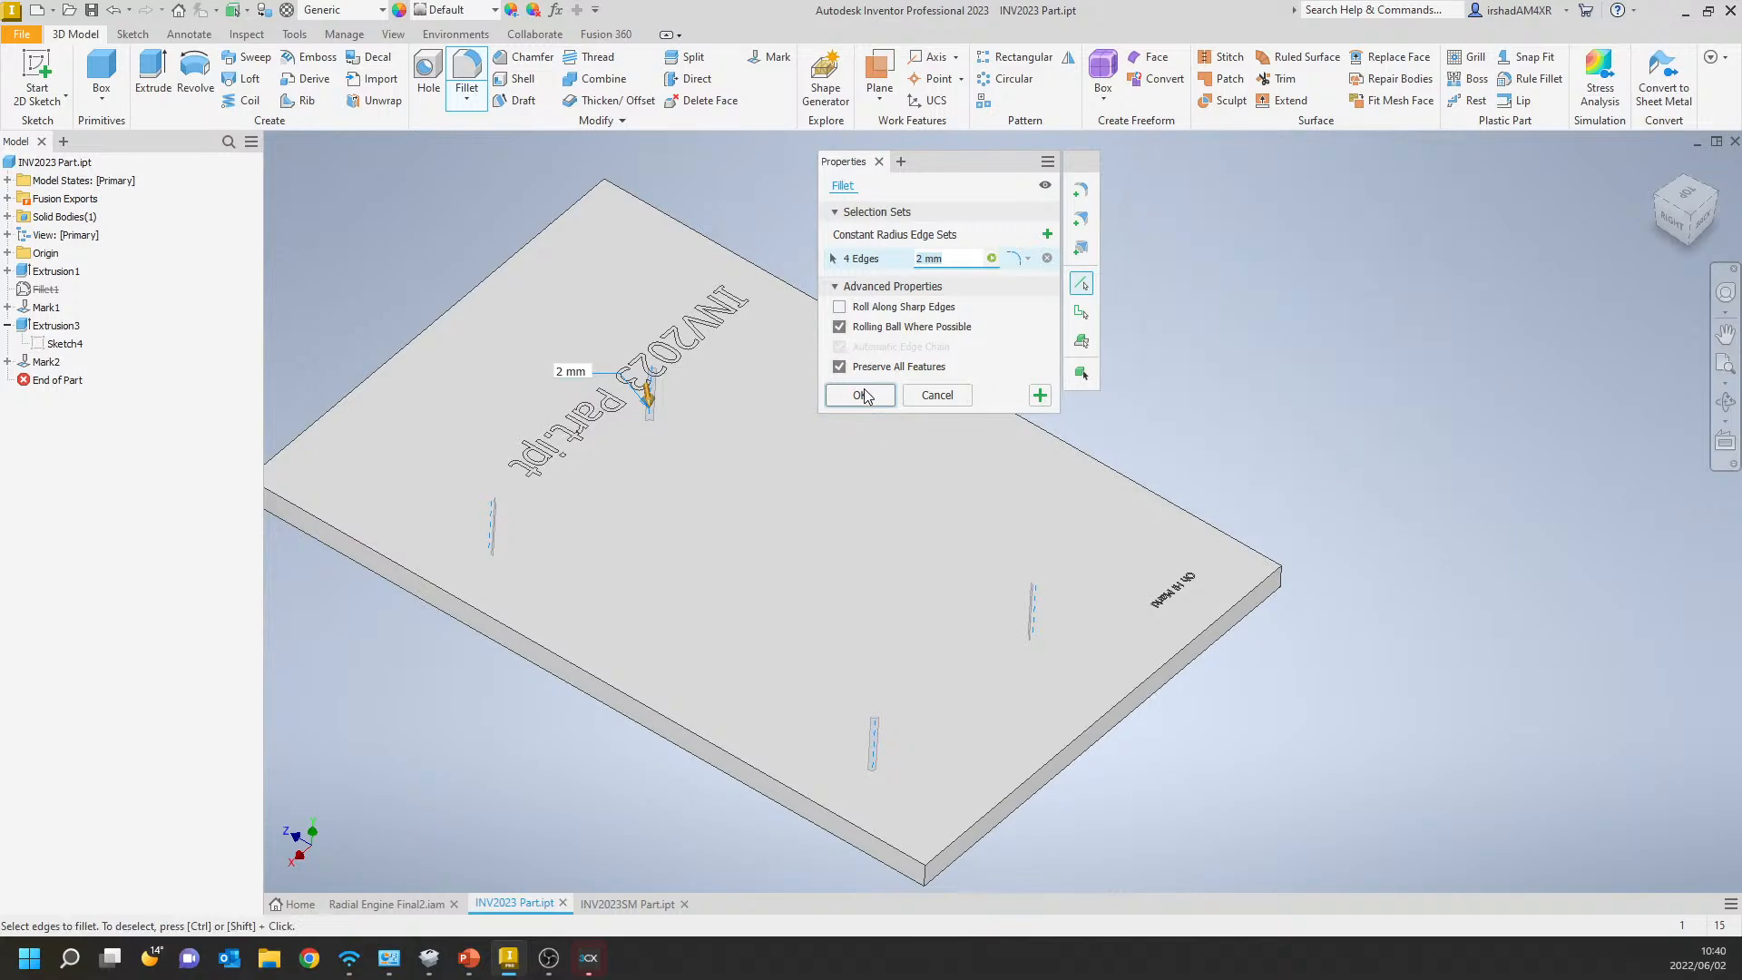
pyautogui.click(861, 395)
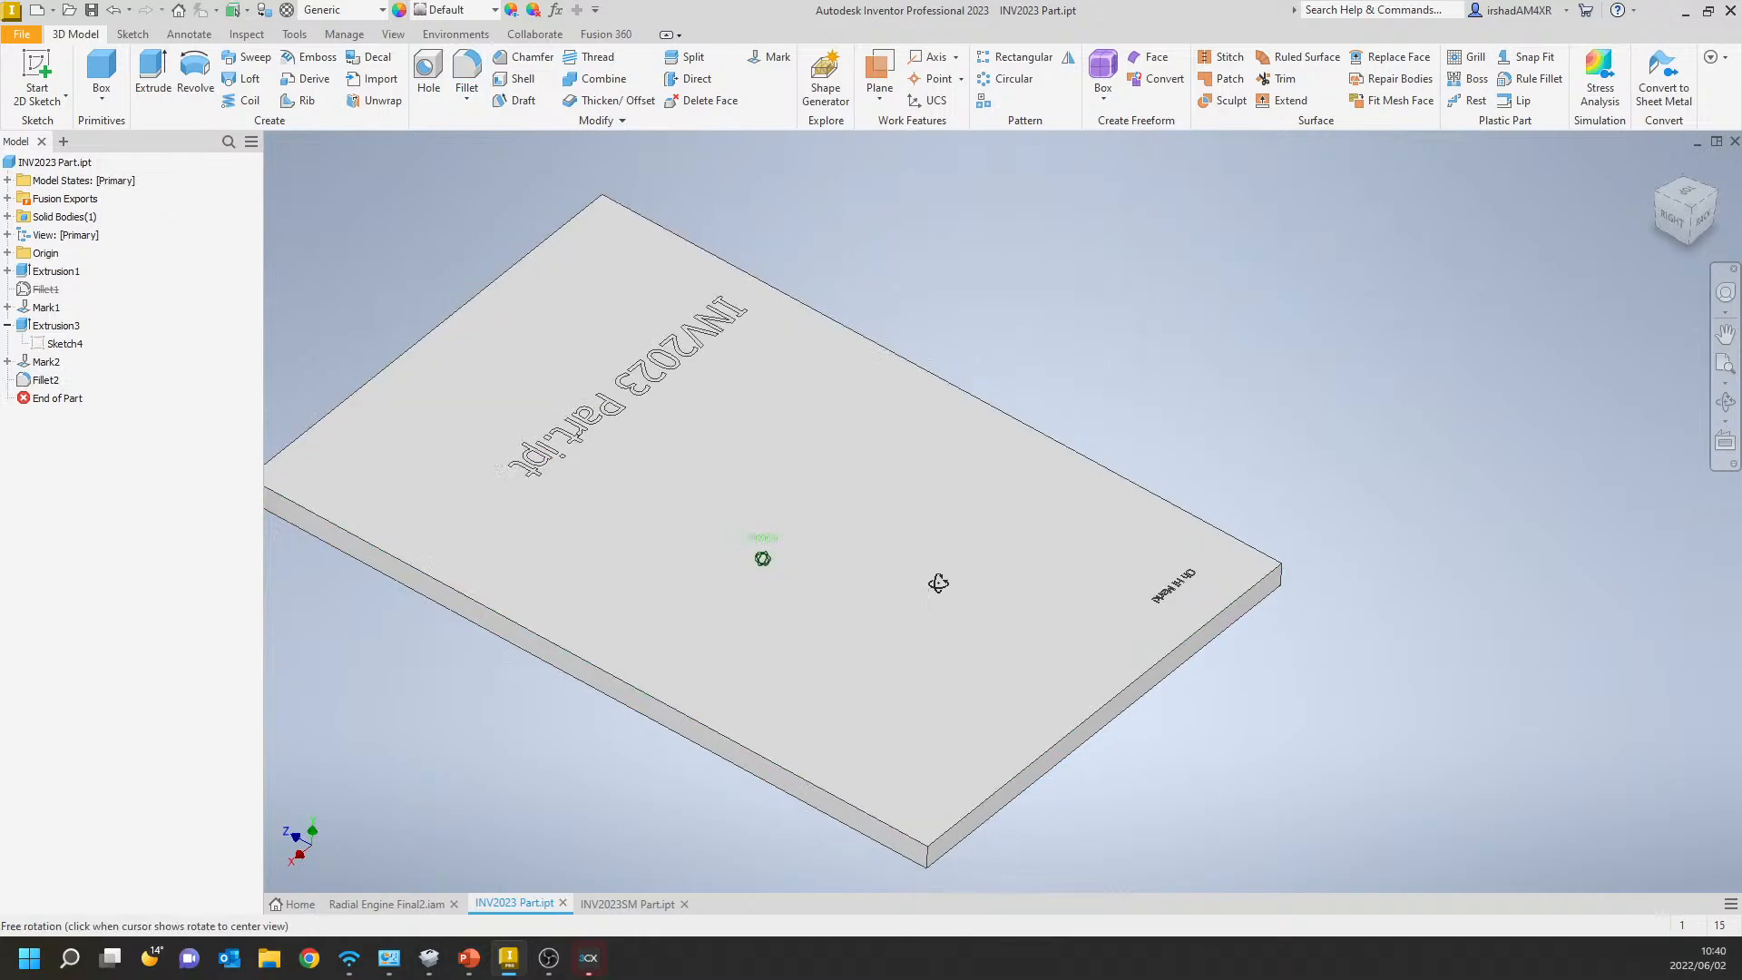
# Inspect the filleted block beneath the plate and check which commands the new fillet feature offers in the model tree.
pyautogui.keyDown('shift'); pyautogui.moveTo(937, 583); pyautogui.dragTo(960, 537, button='middle'); pyautogui.keyUp('shift')
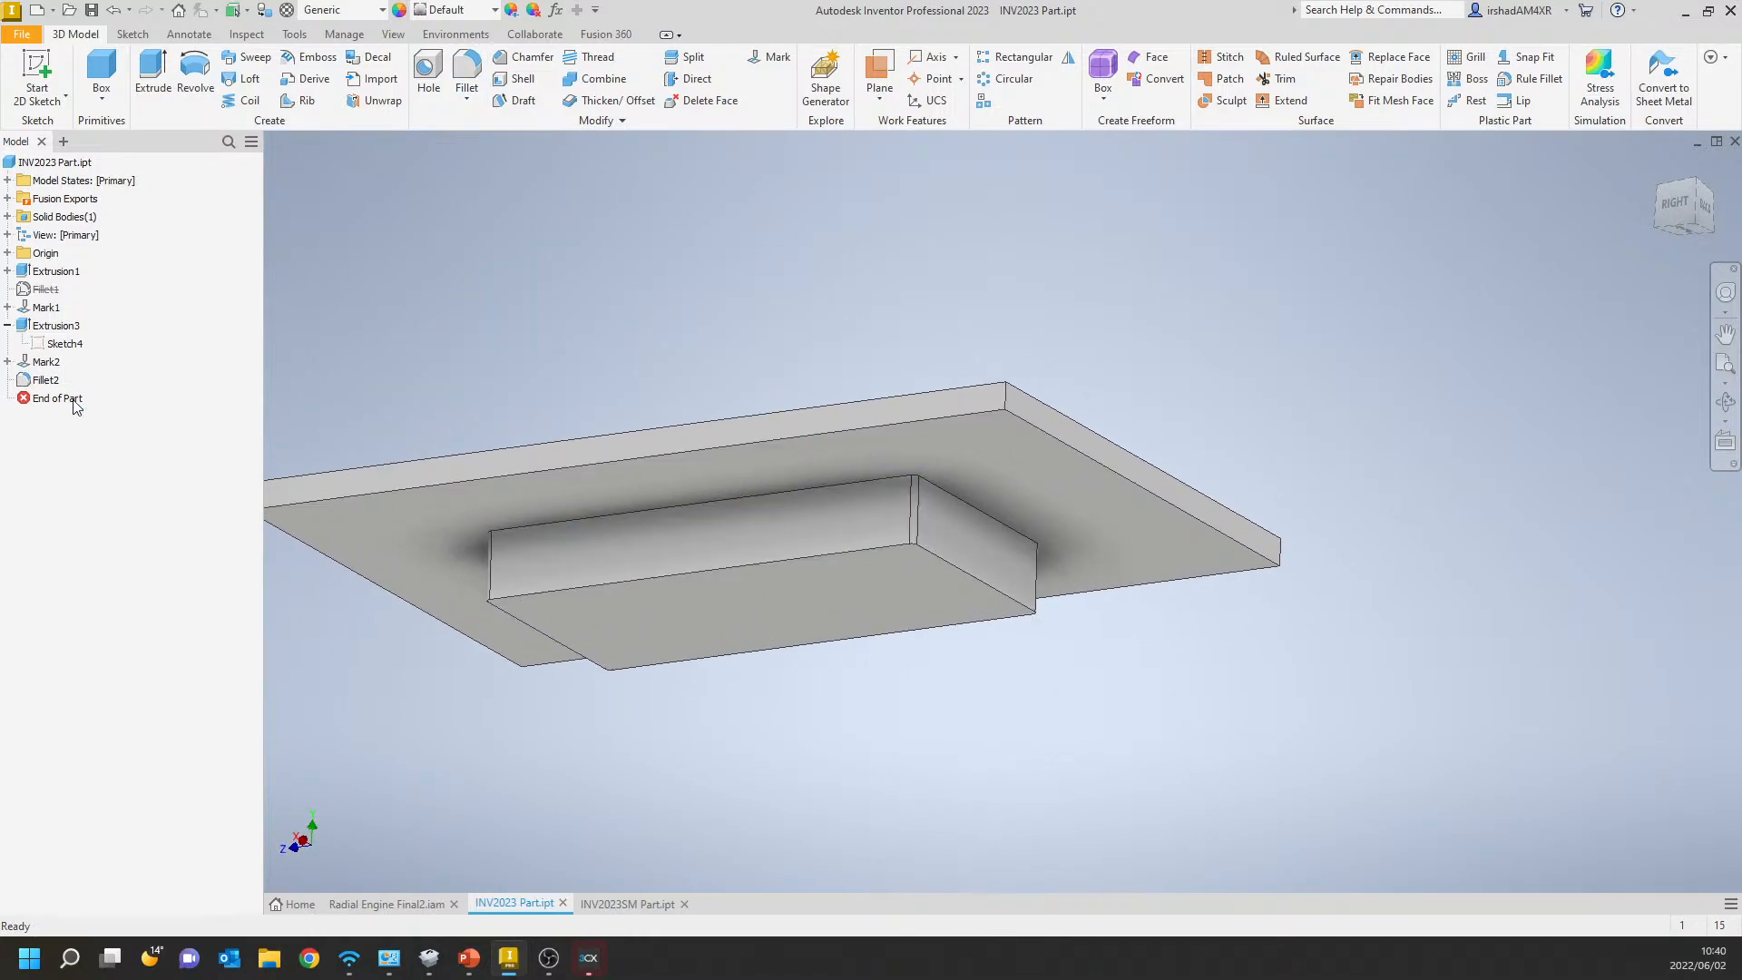
pyautogui.click(43, 382)
pyautogui.rightClick(43, 382)
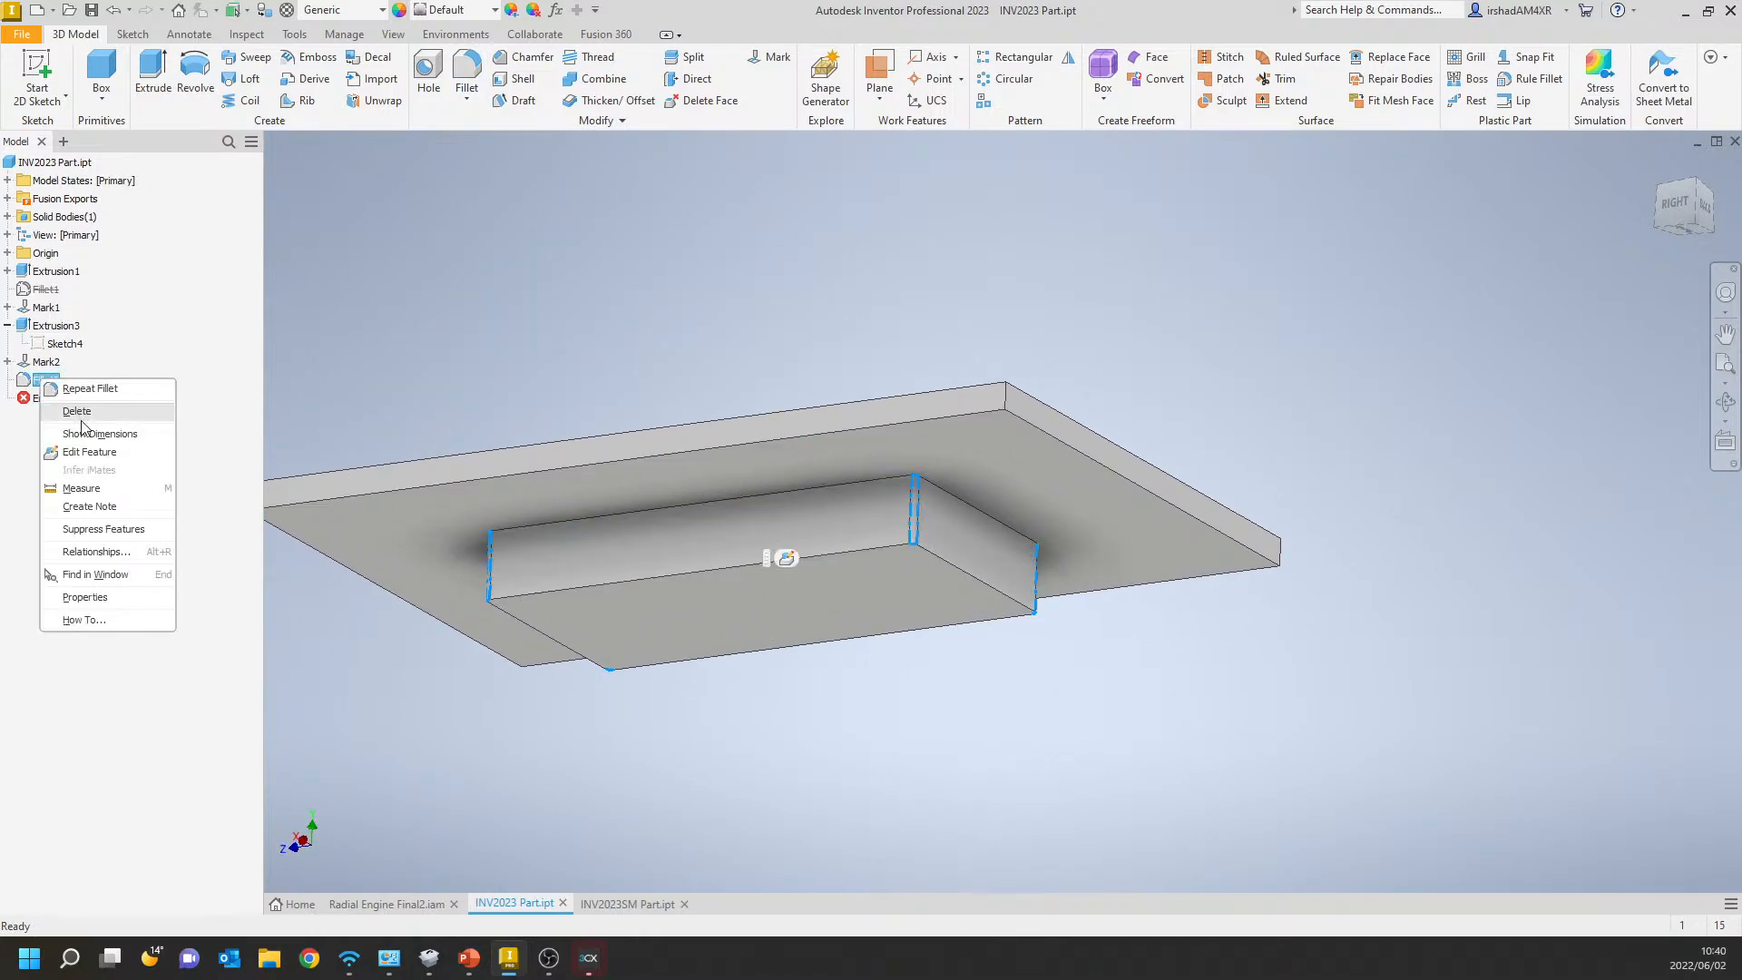
pyautogui.click(517, 308)
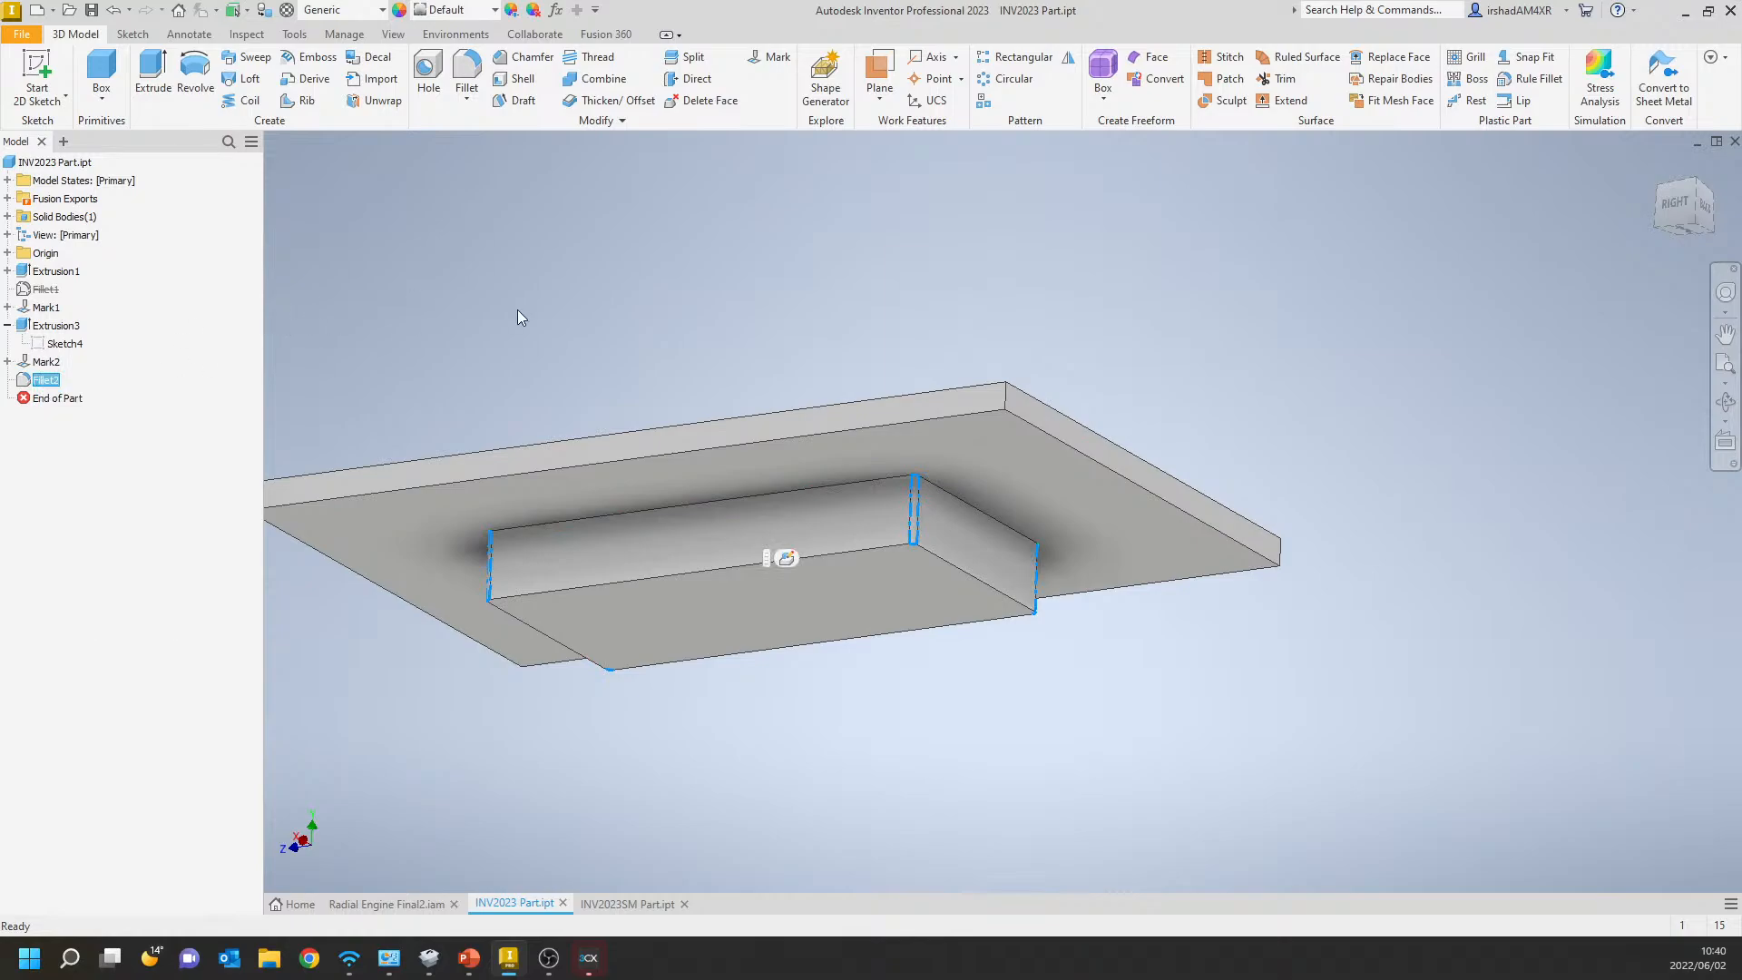
pyautogui.keyDown('shift'); pyautogui.moveTo(630, 301); pyautogui.dragTo(655, 623, button='middle'); pyautogui.keyUp('shift')
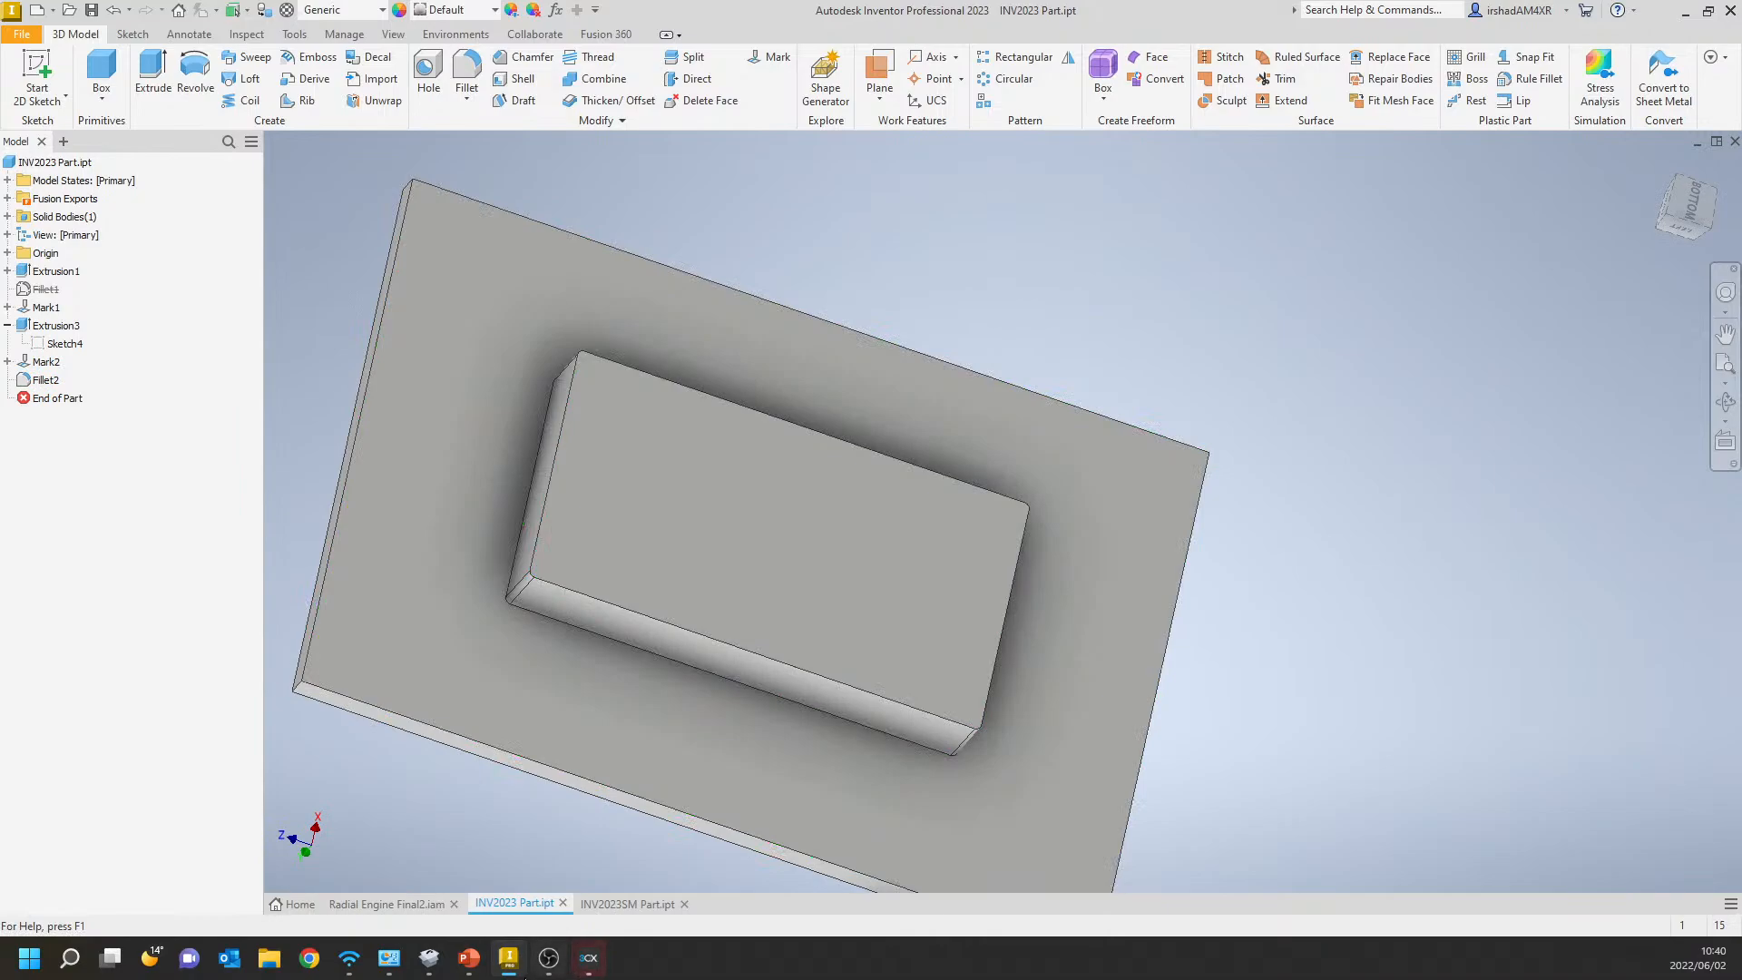
pyautogui.moveTo(511, 974)
pyautogui.moveTo(287, 321)
pyautogui.keyDown('shift'); pyautogui.mouseDown(button='middle')
pyautogui.moveTo(338, 363)
pyautogui.moveTo(261, 471)
pyautogui.moveTo(378, 911)
pyautogui.mouseUp(button='middle'); pyautogui.keyUp('shift')
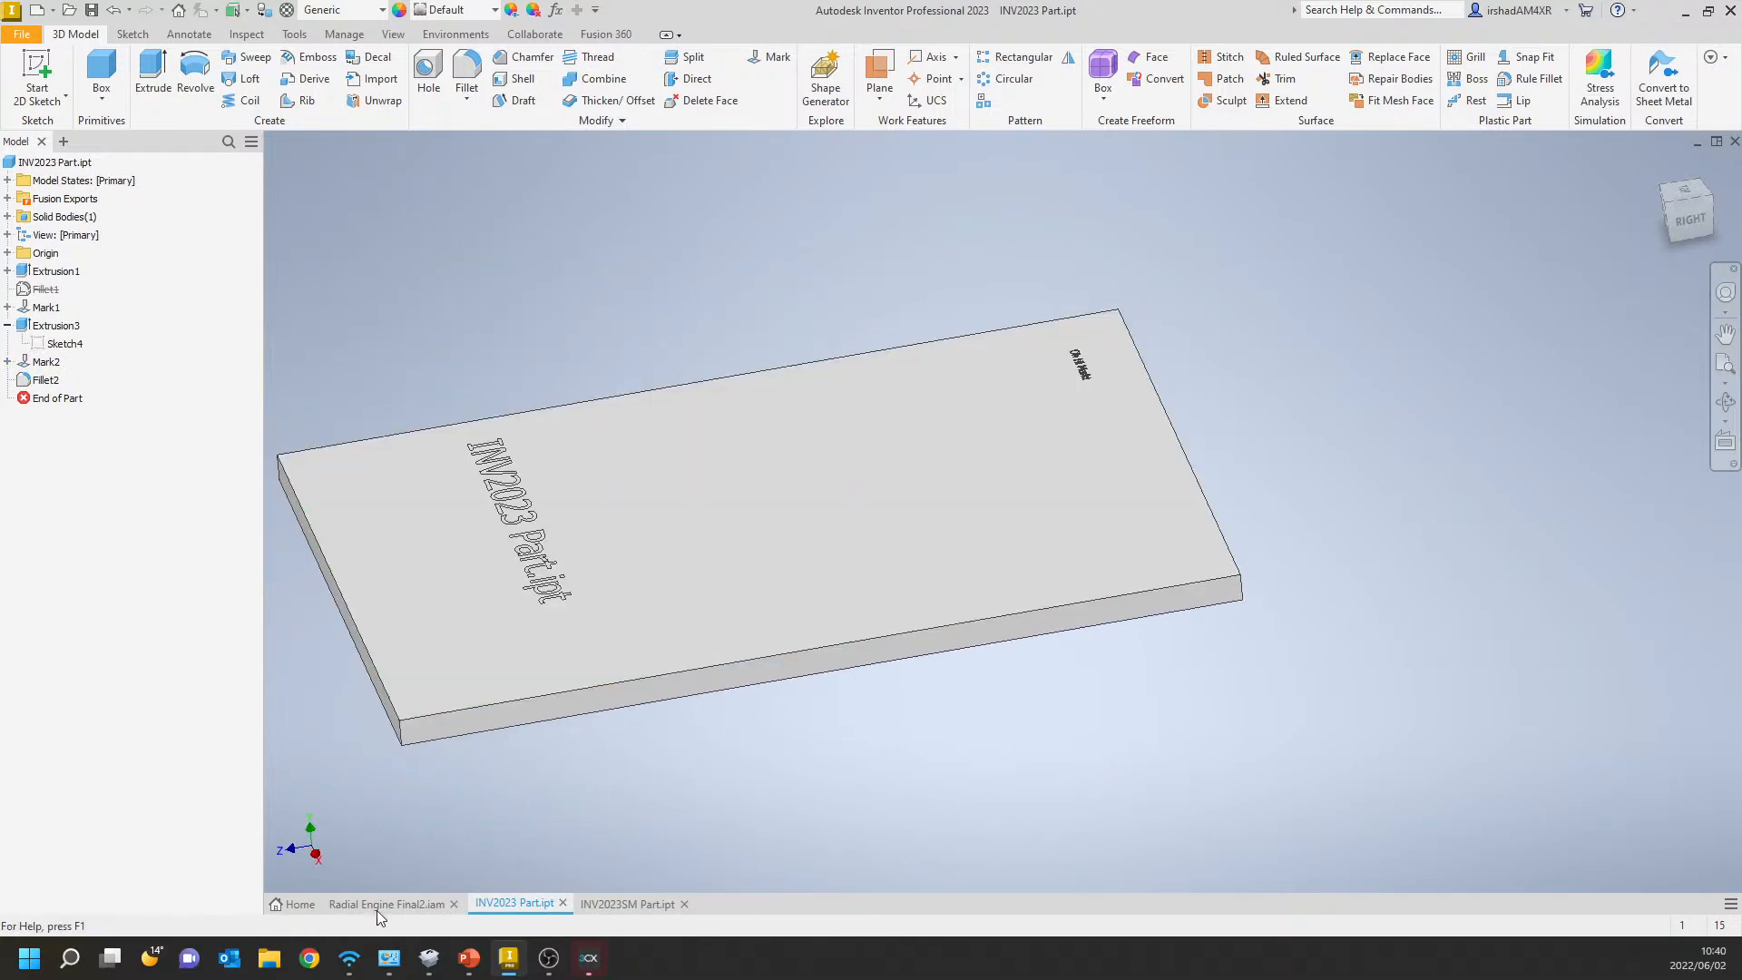
# Switch to the Radial Engine Final2.iam assembly and suppress the Shuttle:1 component.
pyautogui.click(386, 903)
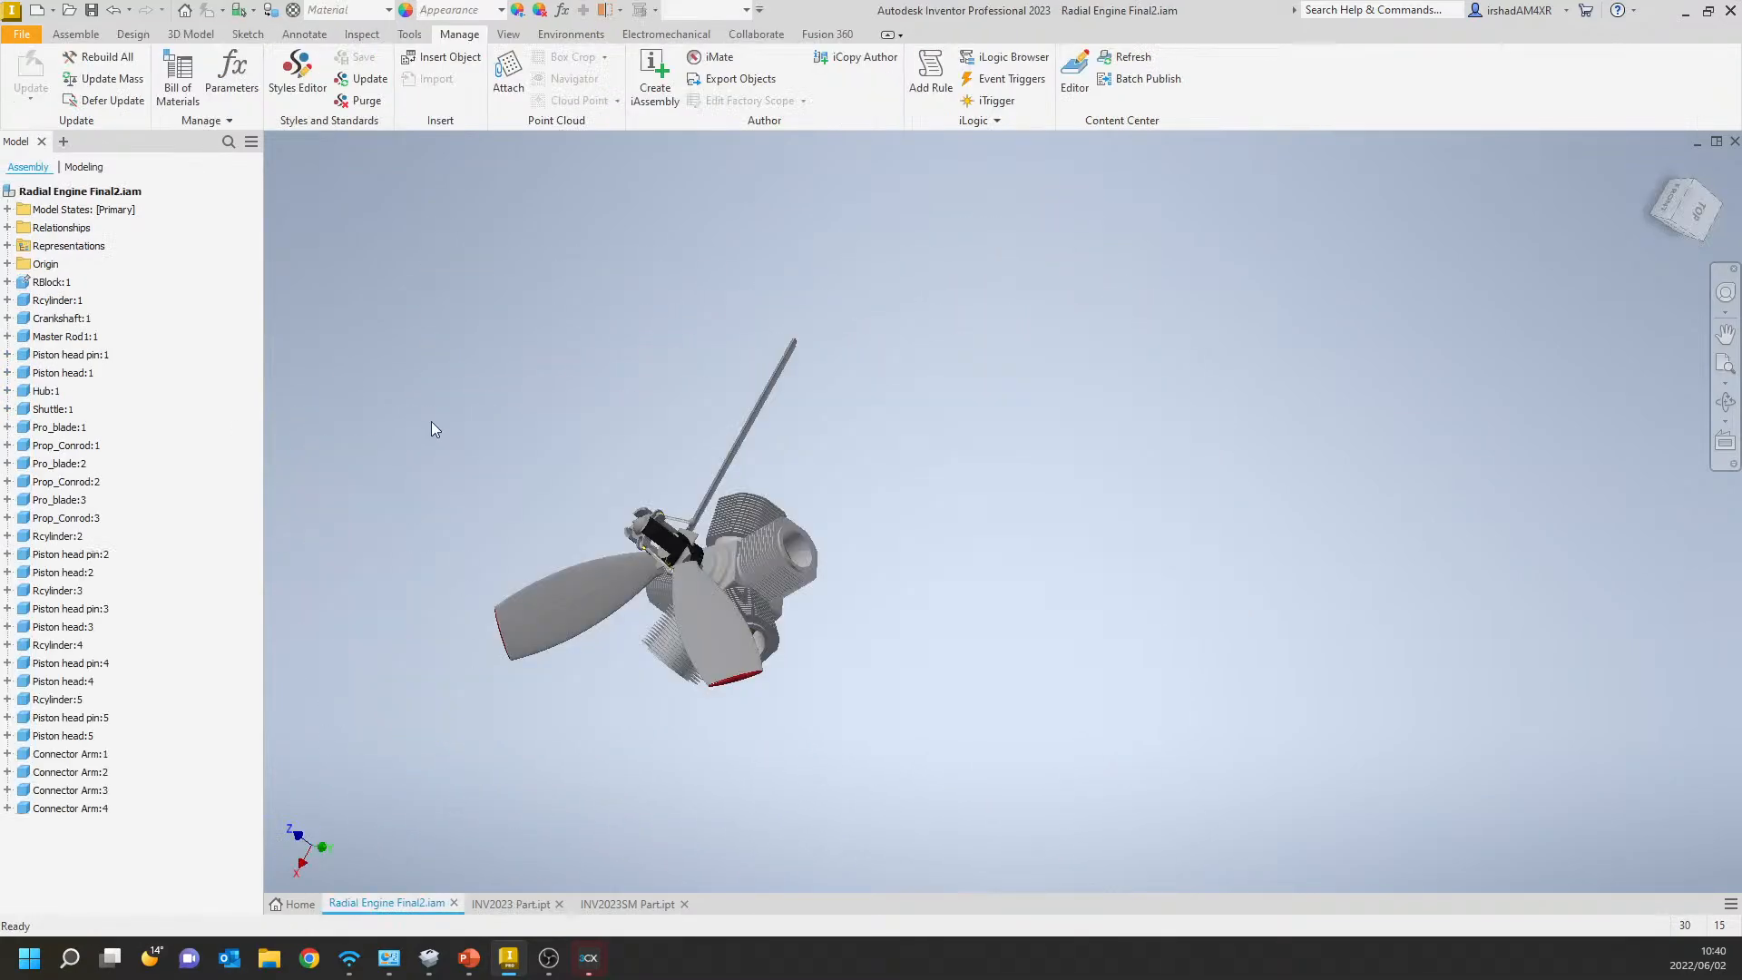
pyautogui.keyDown('shift'); pyautogui.moveTo(429, 420); pyautogui.dragTo(304, 379, button='middle'); pyautogui.keyUp('shift')
pyautogui.click(47, 409)
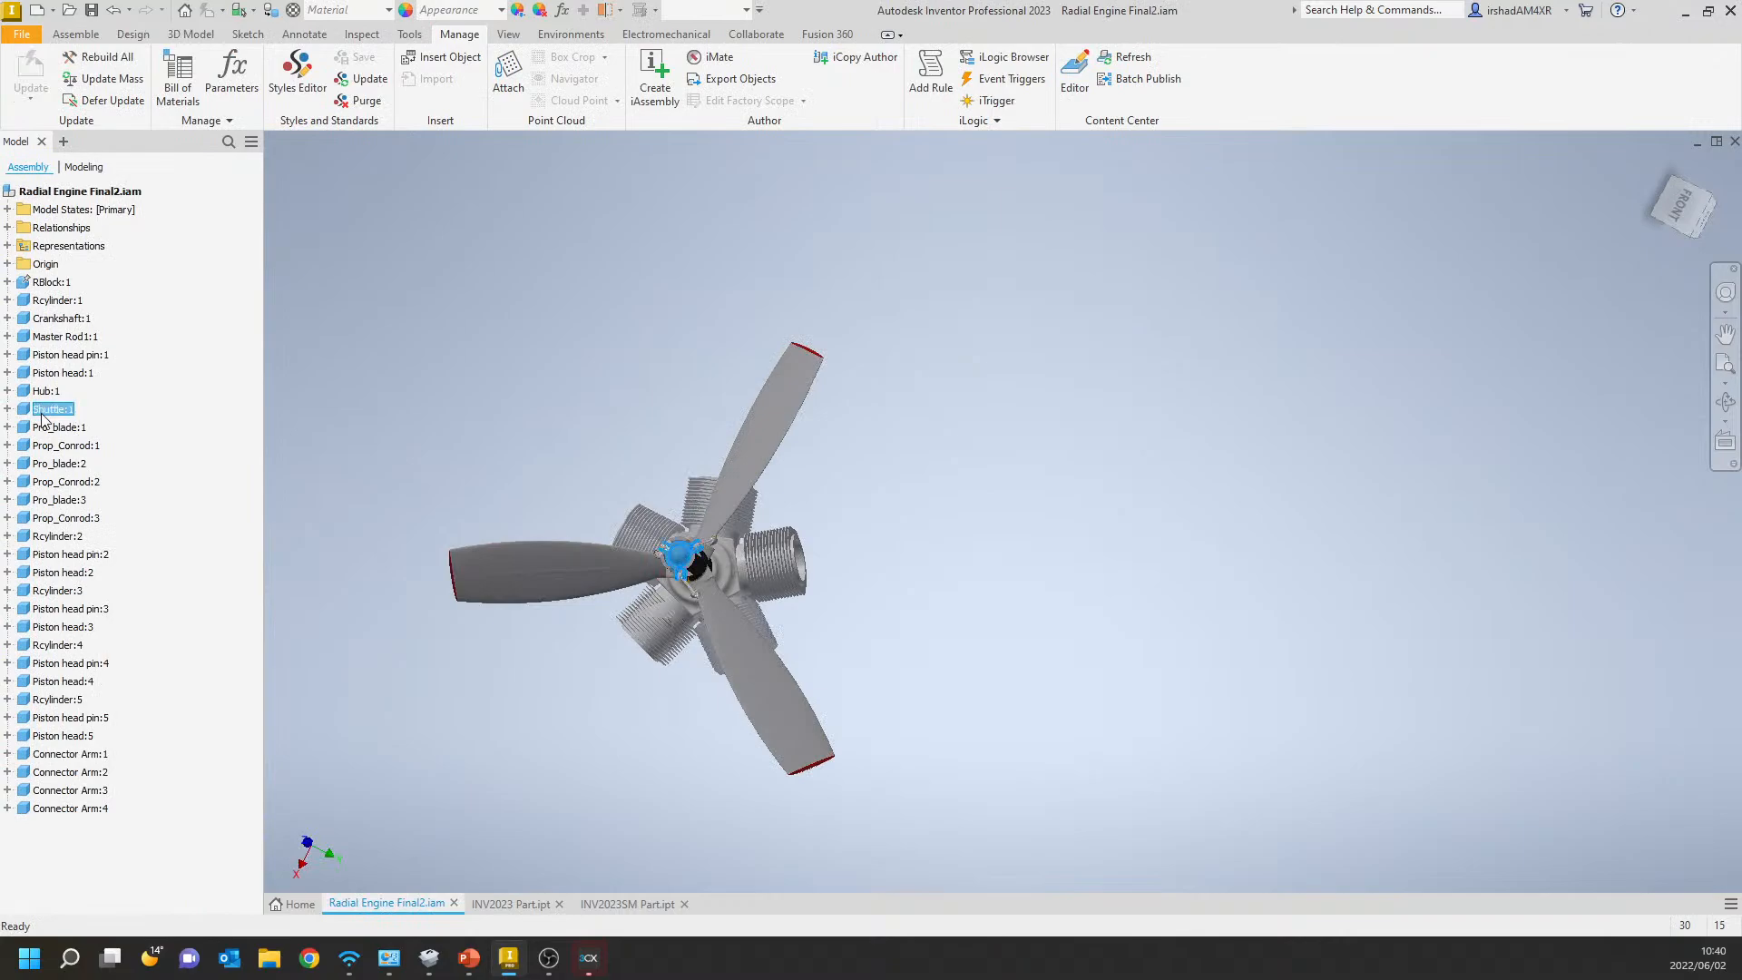
pyautogui.rightClick(66, 416)
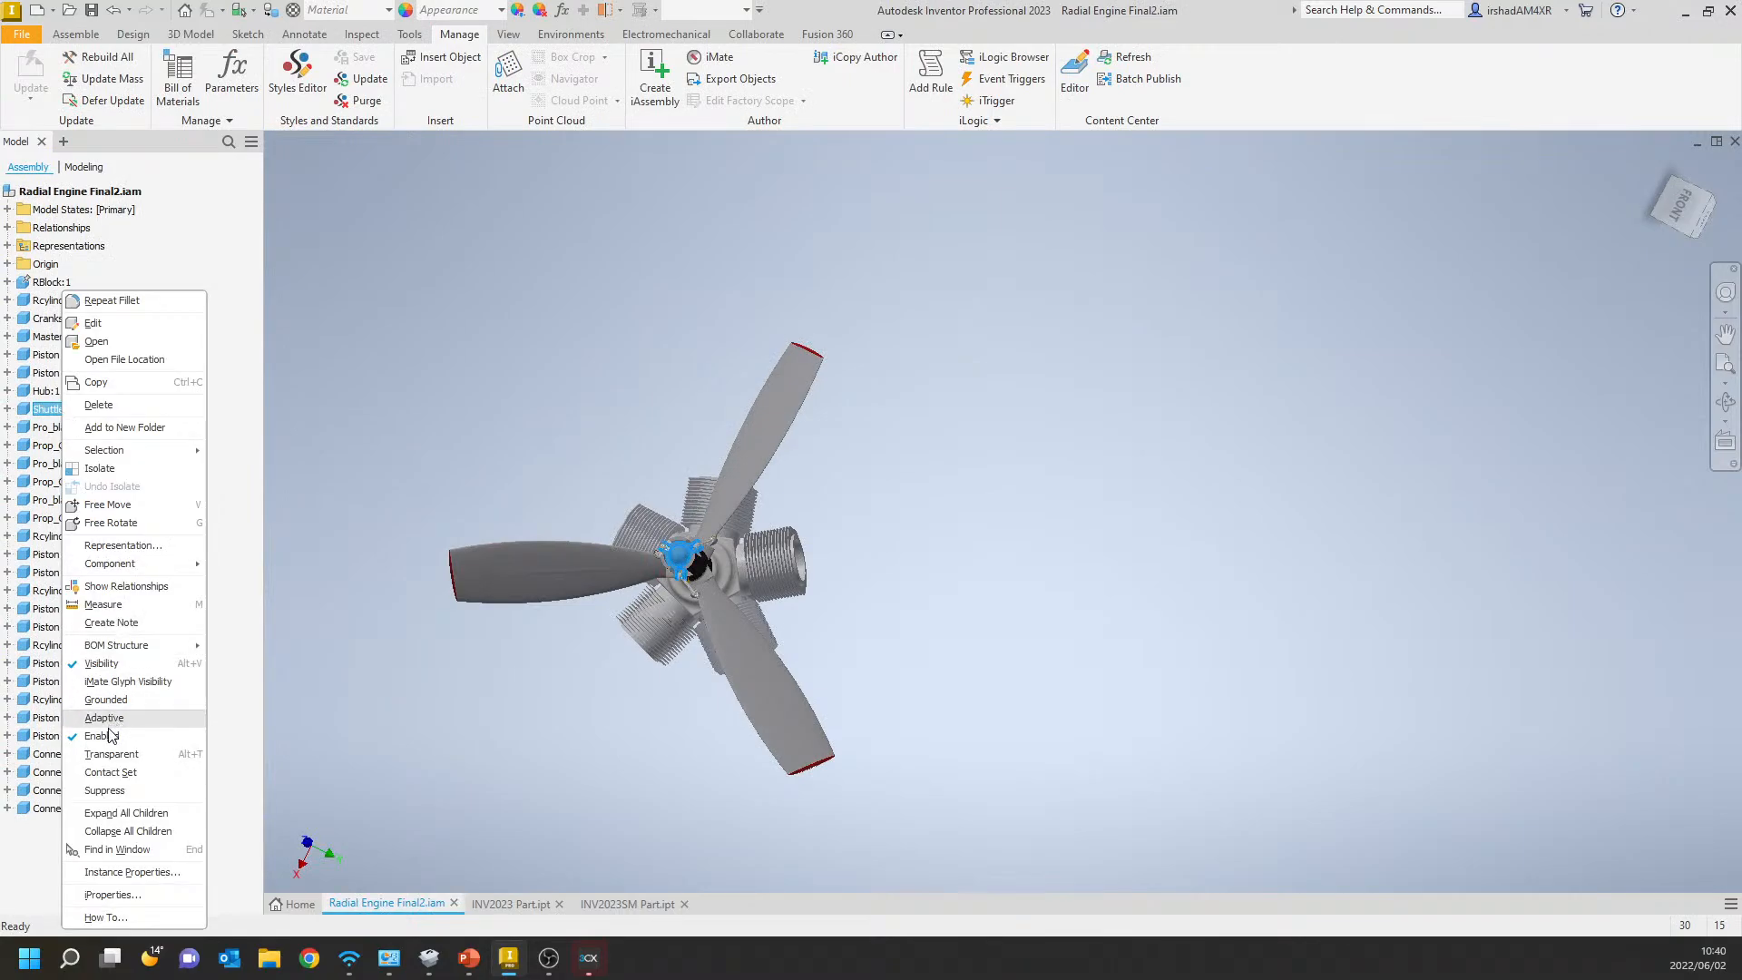
pyautogui.click(105, 791)
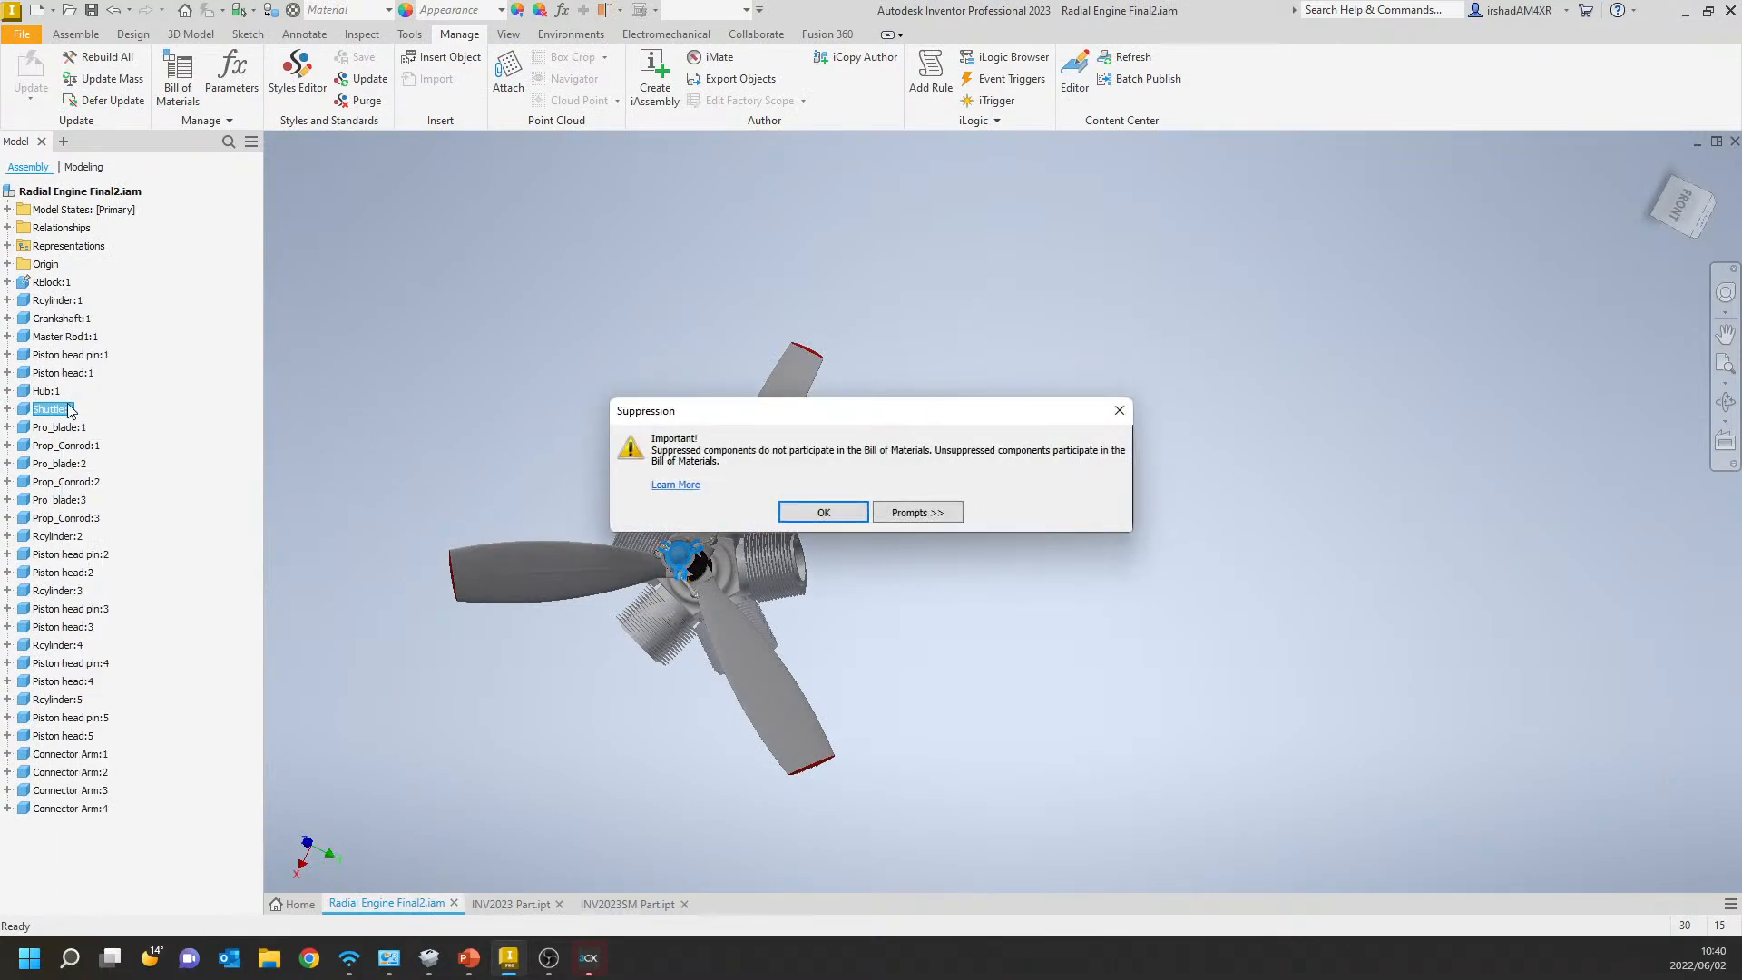
pyautogui.click(855, 518)
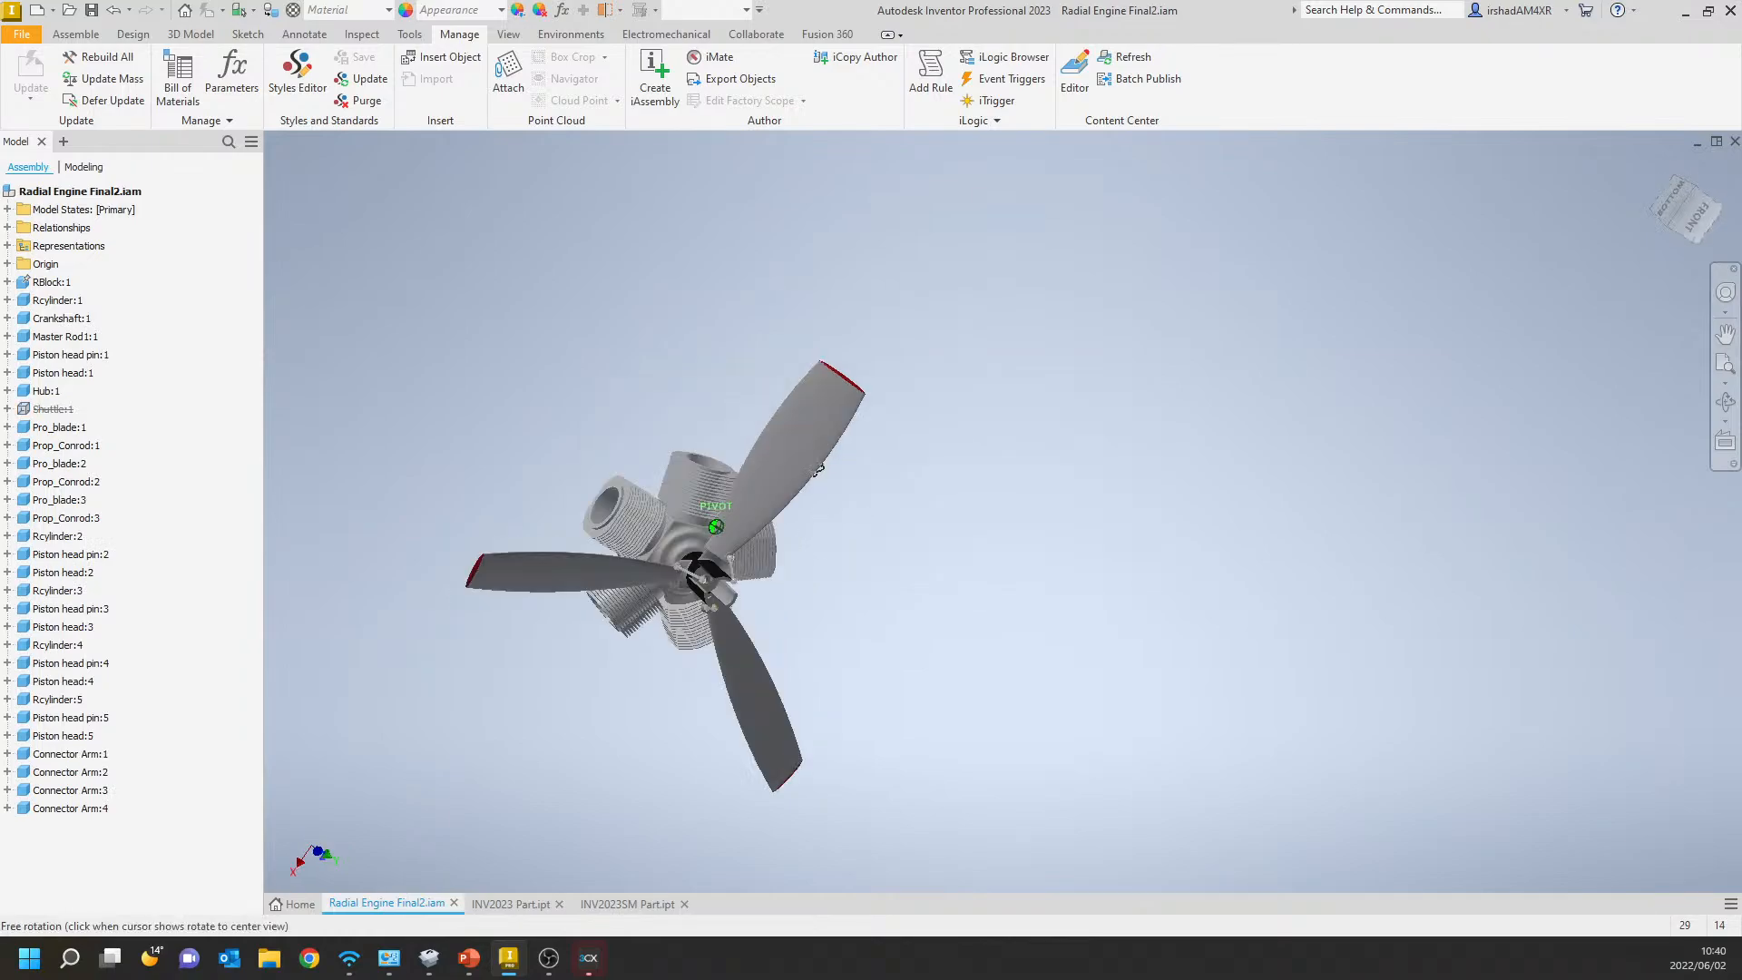
pyautogui.moveTo(689, 433)
pyautogui.keyDown('shift'); pyautogui.mouseDown(button='middle')
pyautogui.moveTo(649, 488)
pyautogui.moveTo(662, 456)
pyautogui.mouseUp(button='middle'); pyautogui.keyUp('shift')
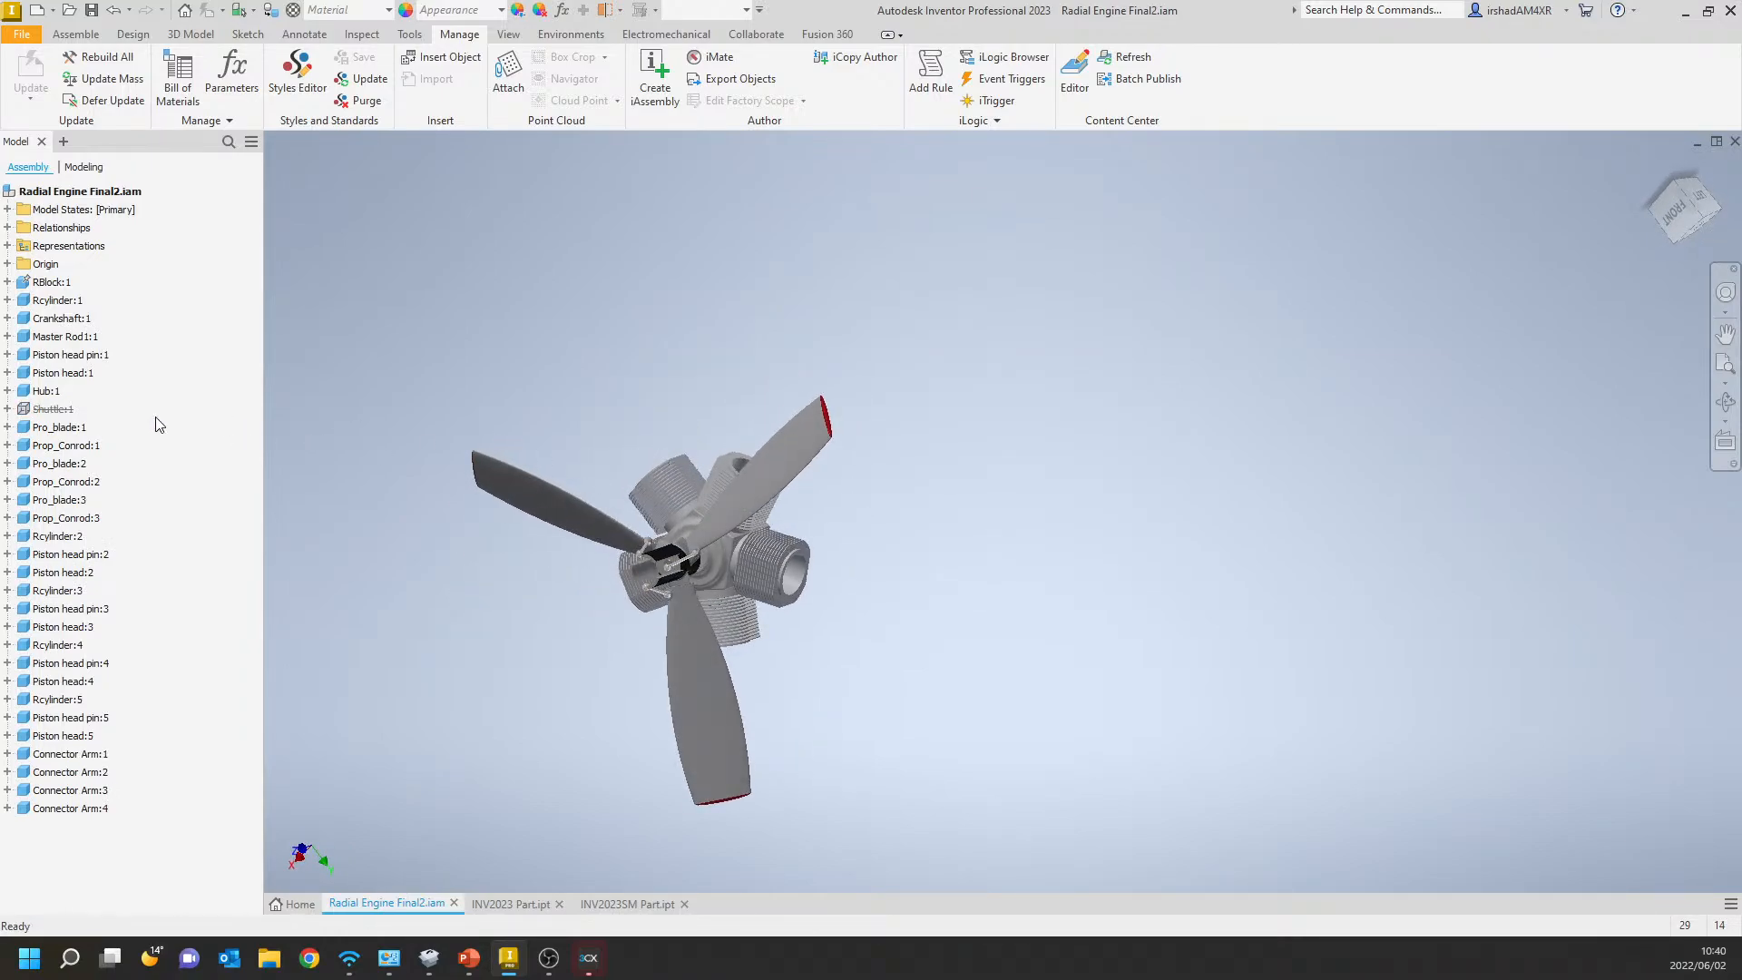
# Examine the relationships listed under the suppressed Shuttle:1 component and the commands available for it.
pyautogui.rightClick(43, 409)
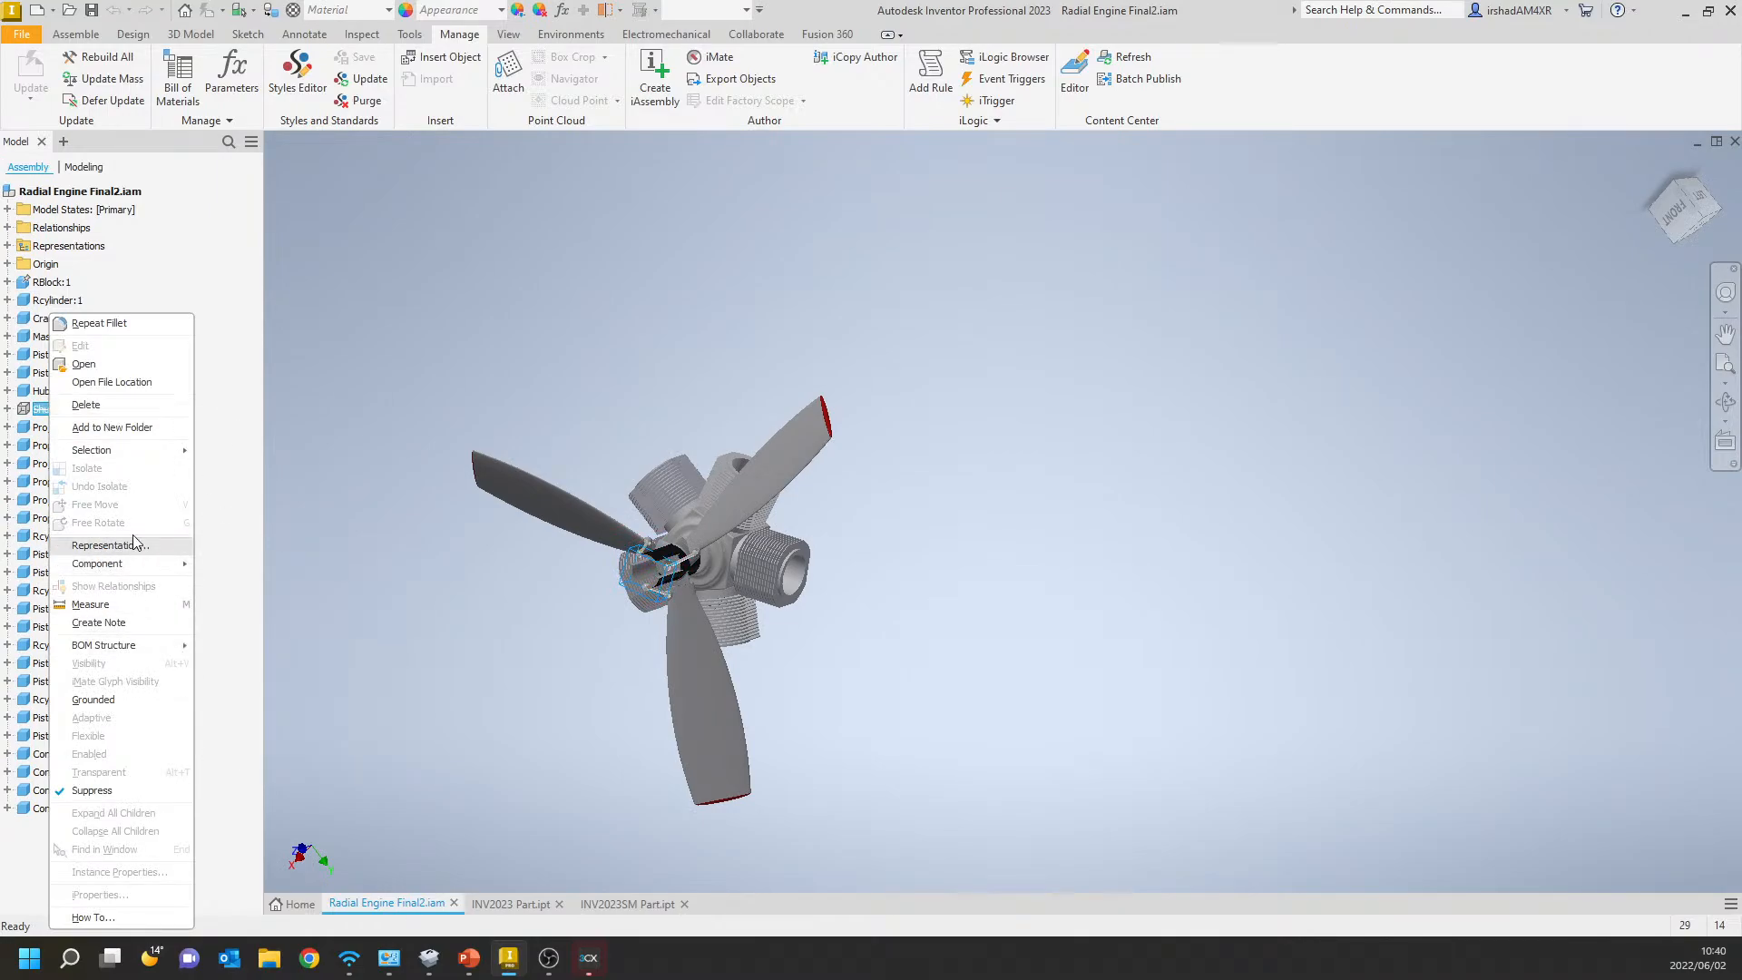
pyautogui.press('Escape')
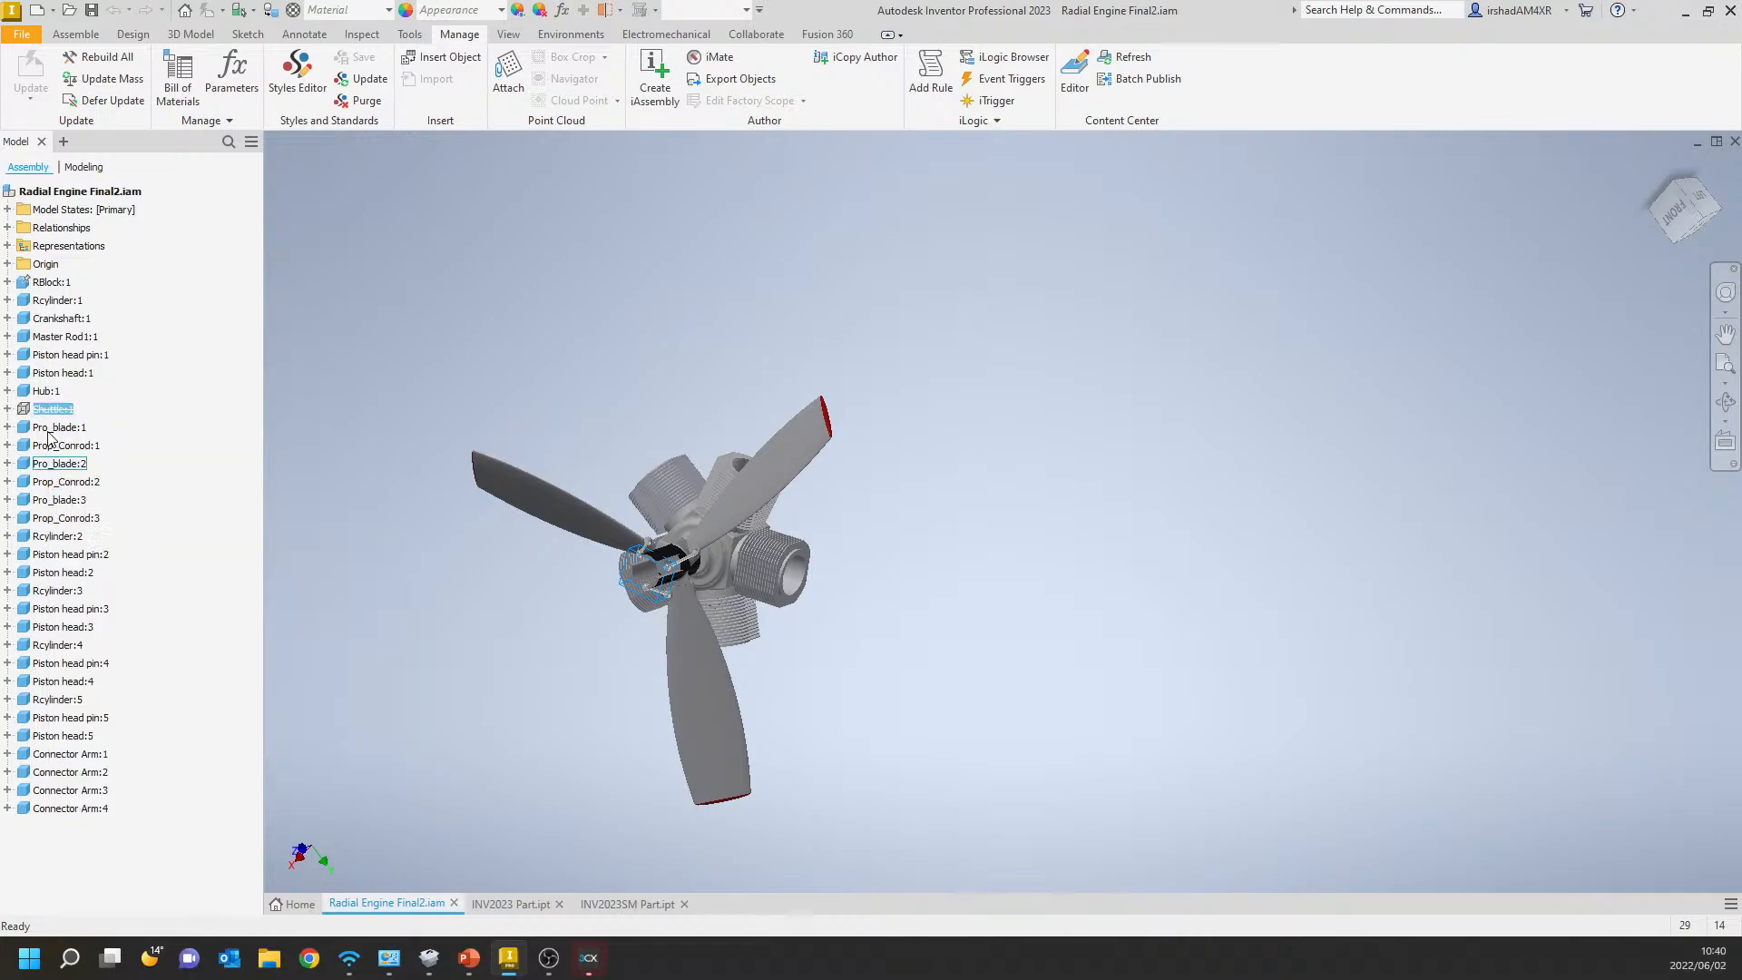
pyautogui.click(7, 409)
pyautogui.rightClick(38, 410)
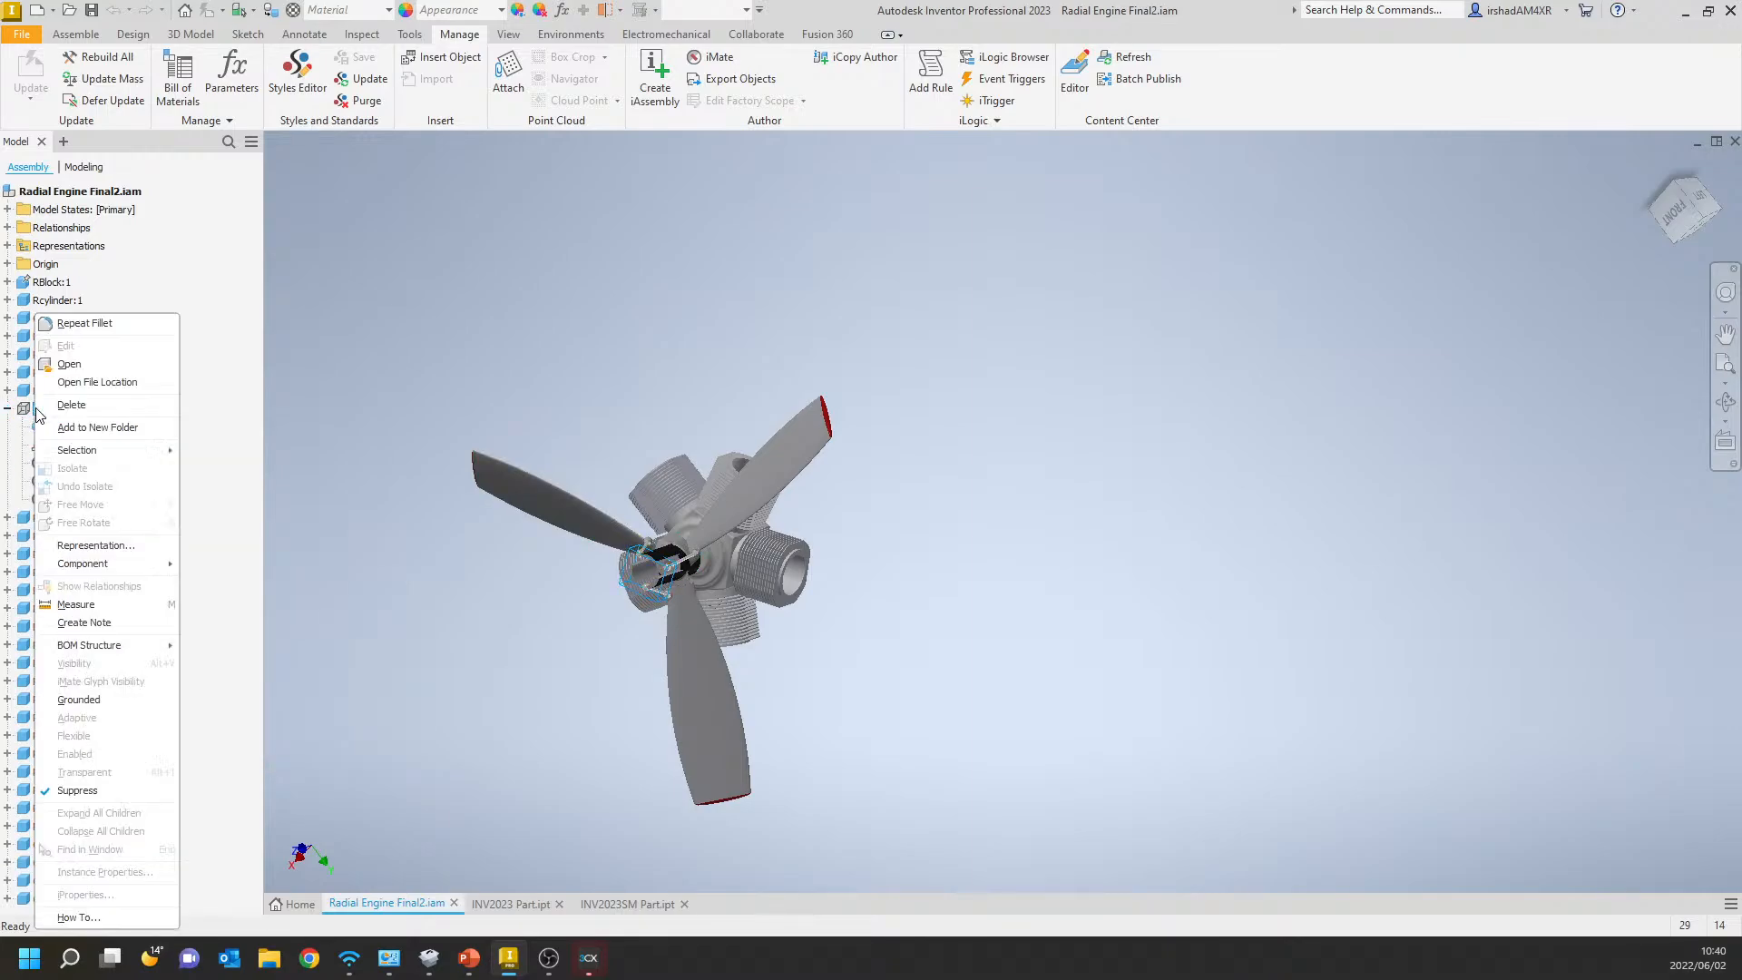
pyautogui.press('Escape')
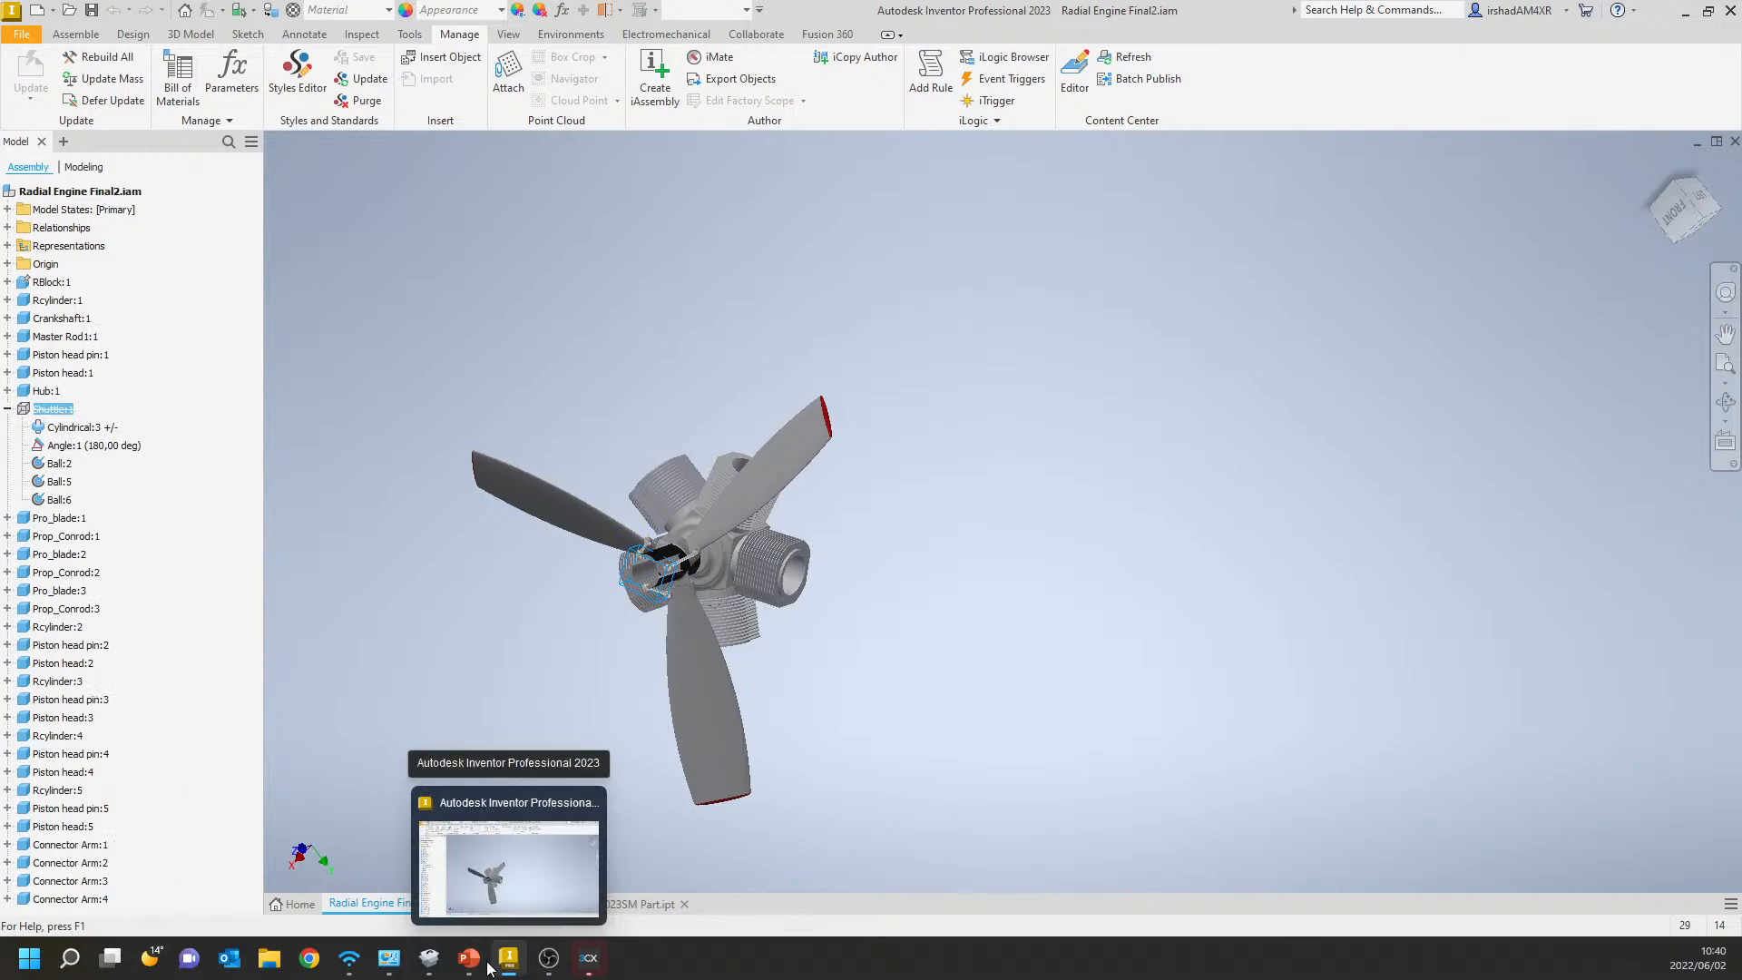
pyautogui.rightClick(57, 418)
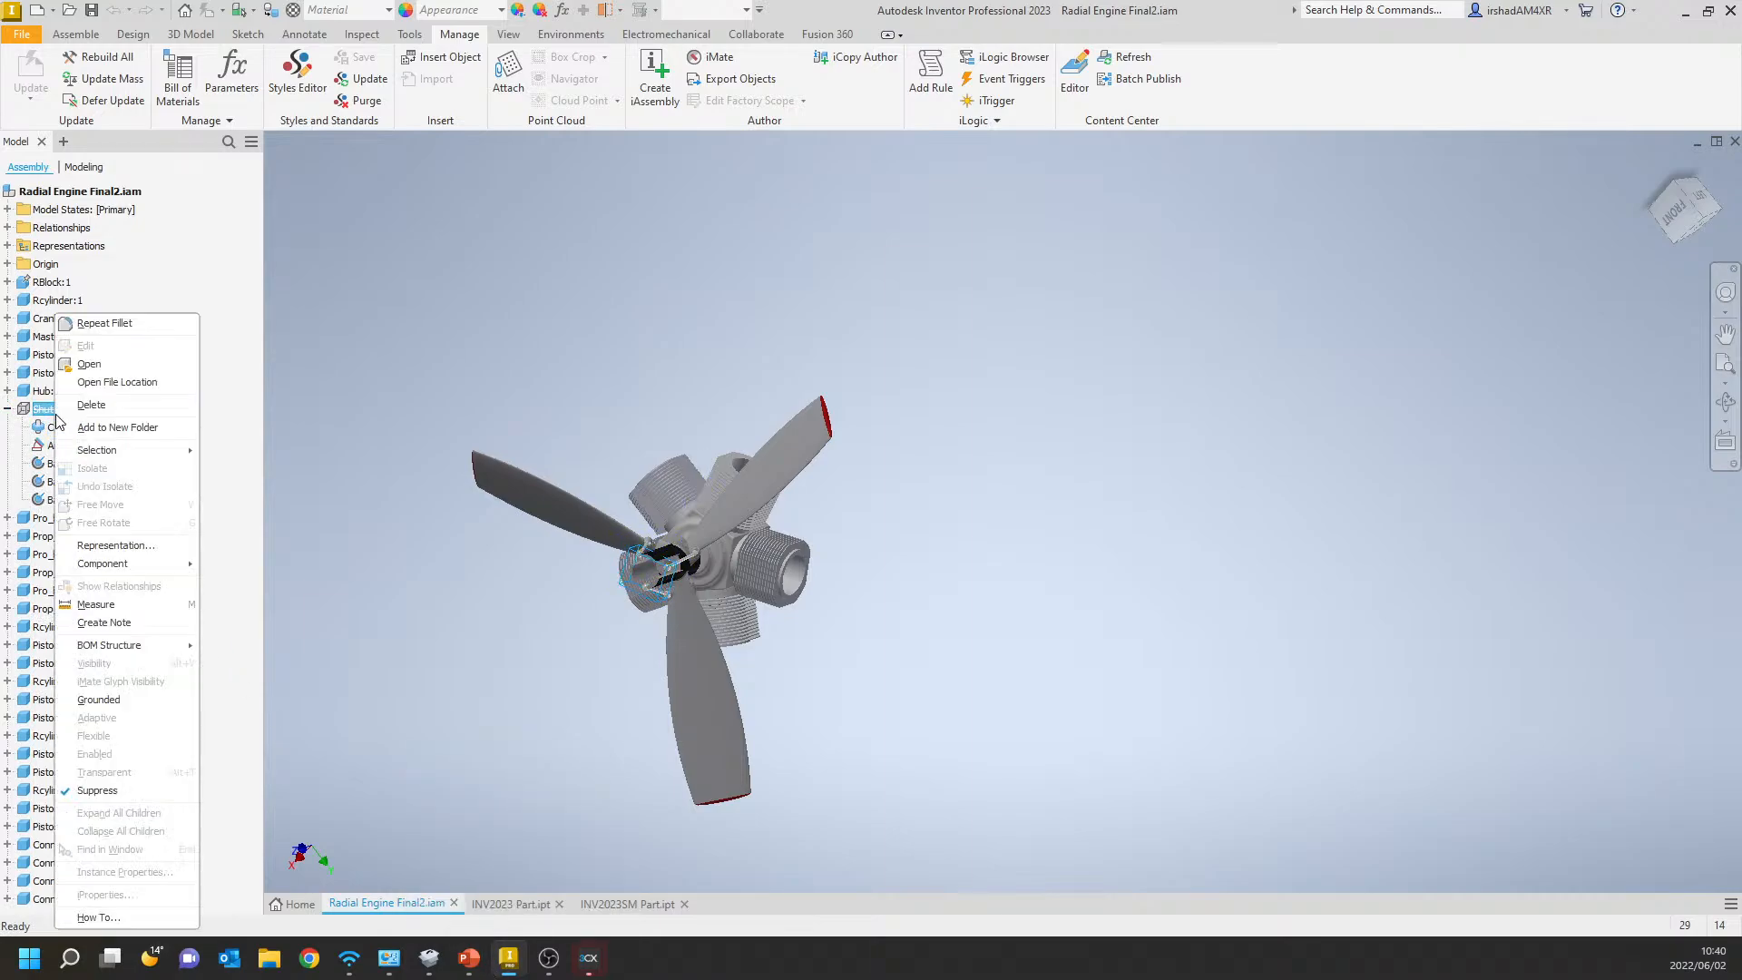
pyautogui.press('Escape')
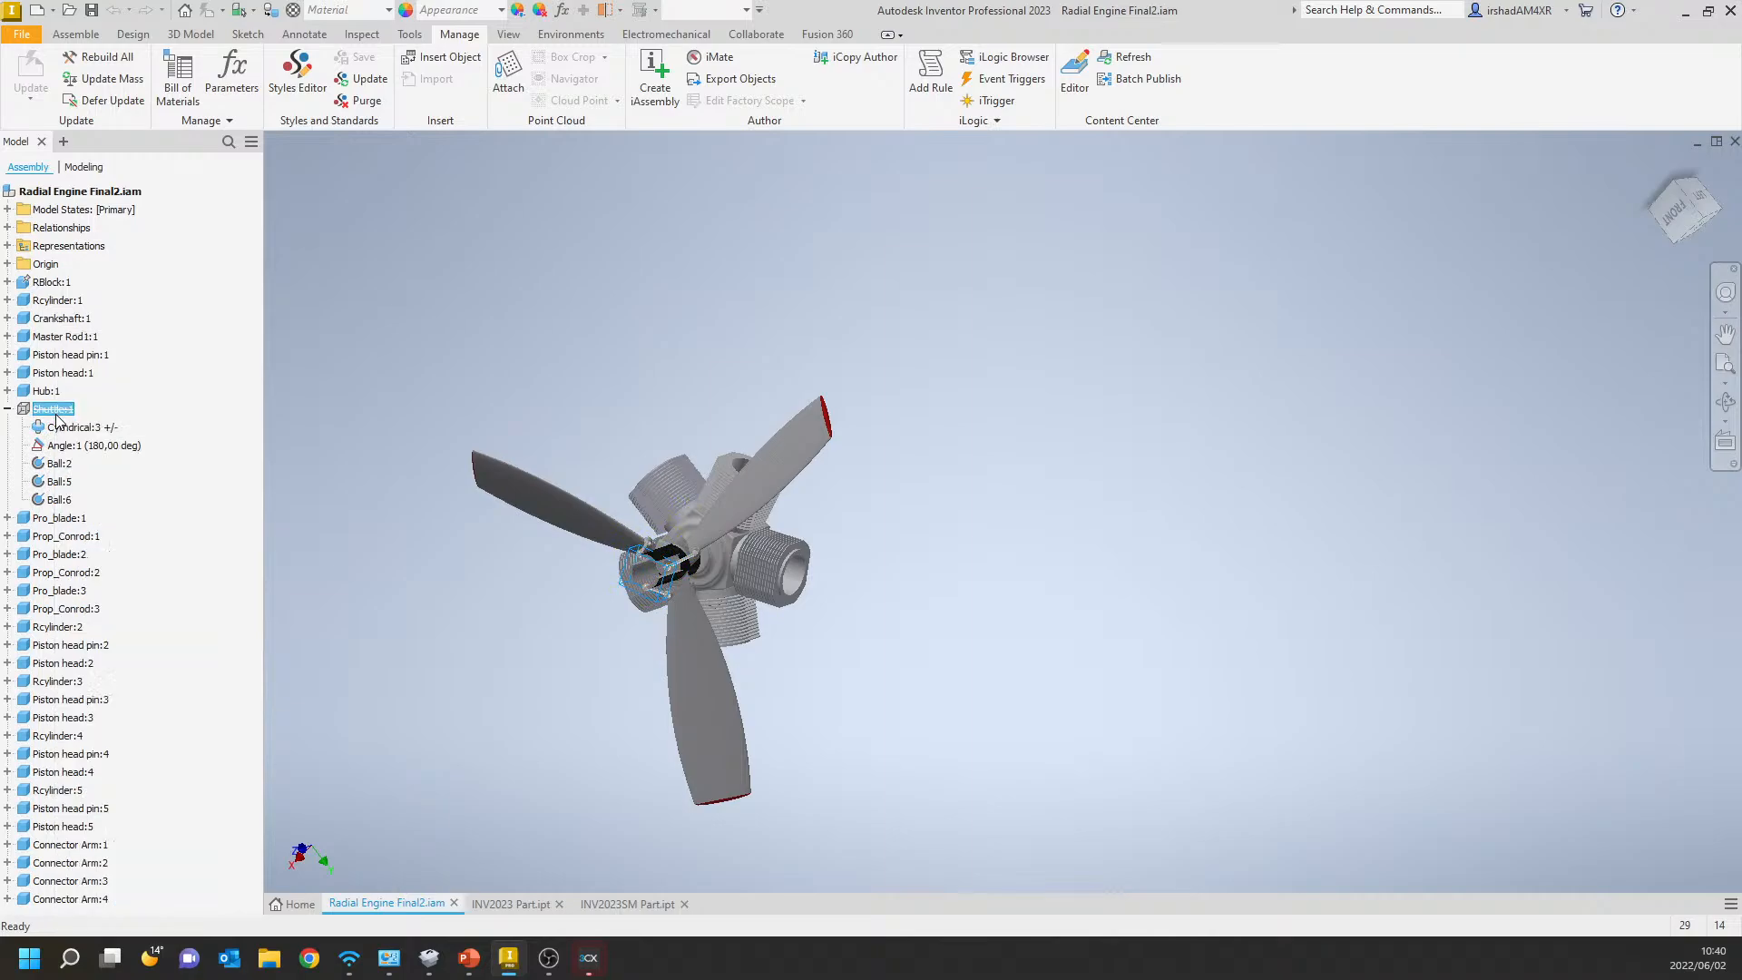
# Review the assembly's Relationships folder and the Part Modeling slide in PowerPoint, ending back in the assembly with the folder collapsed.
pyautogui.click(9, 227)
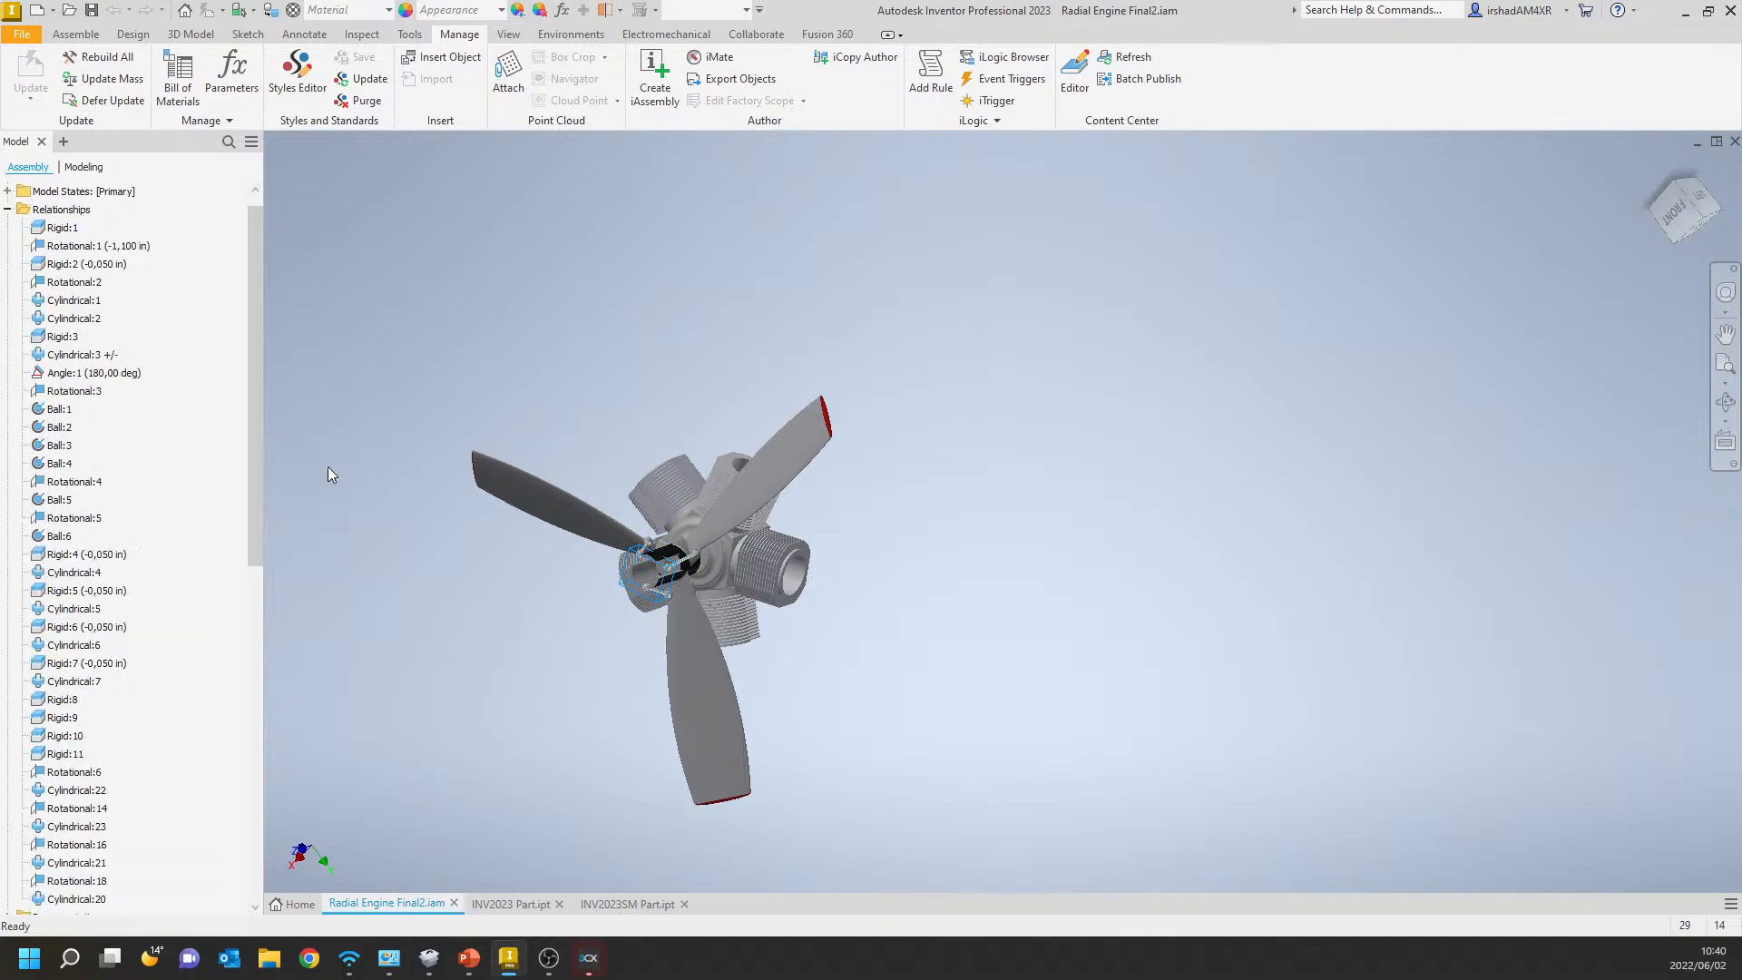
pyautogui.click(511, 965)
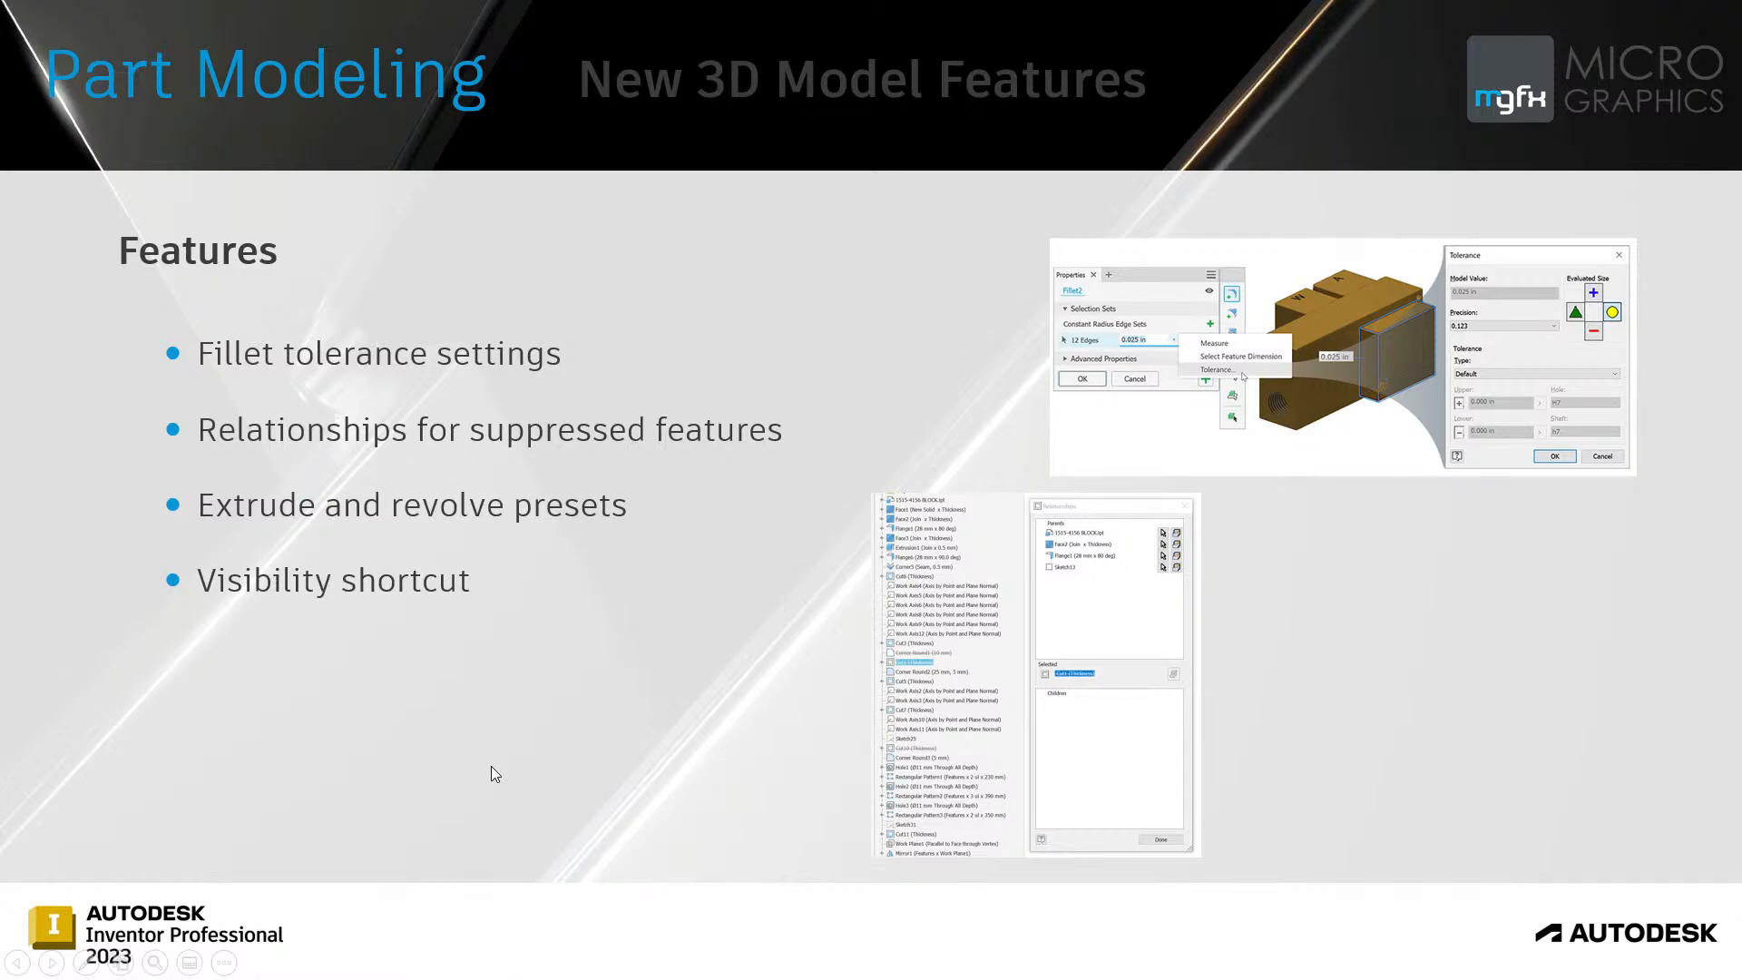
pyautogui.hotkey('alt', 'Tab')
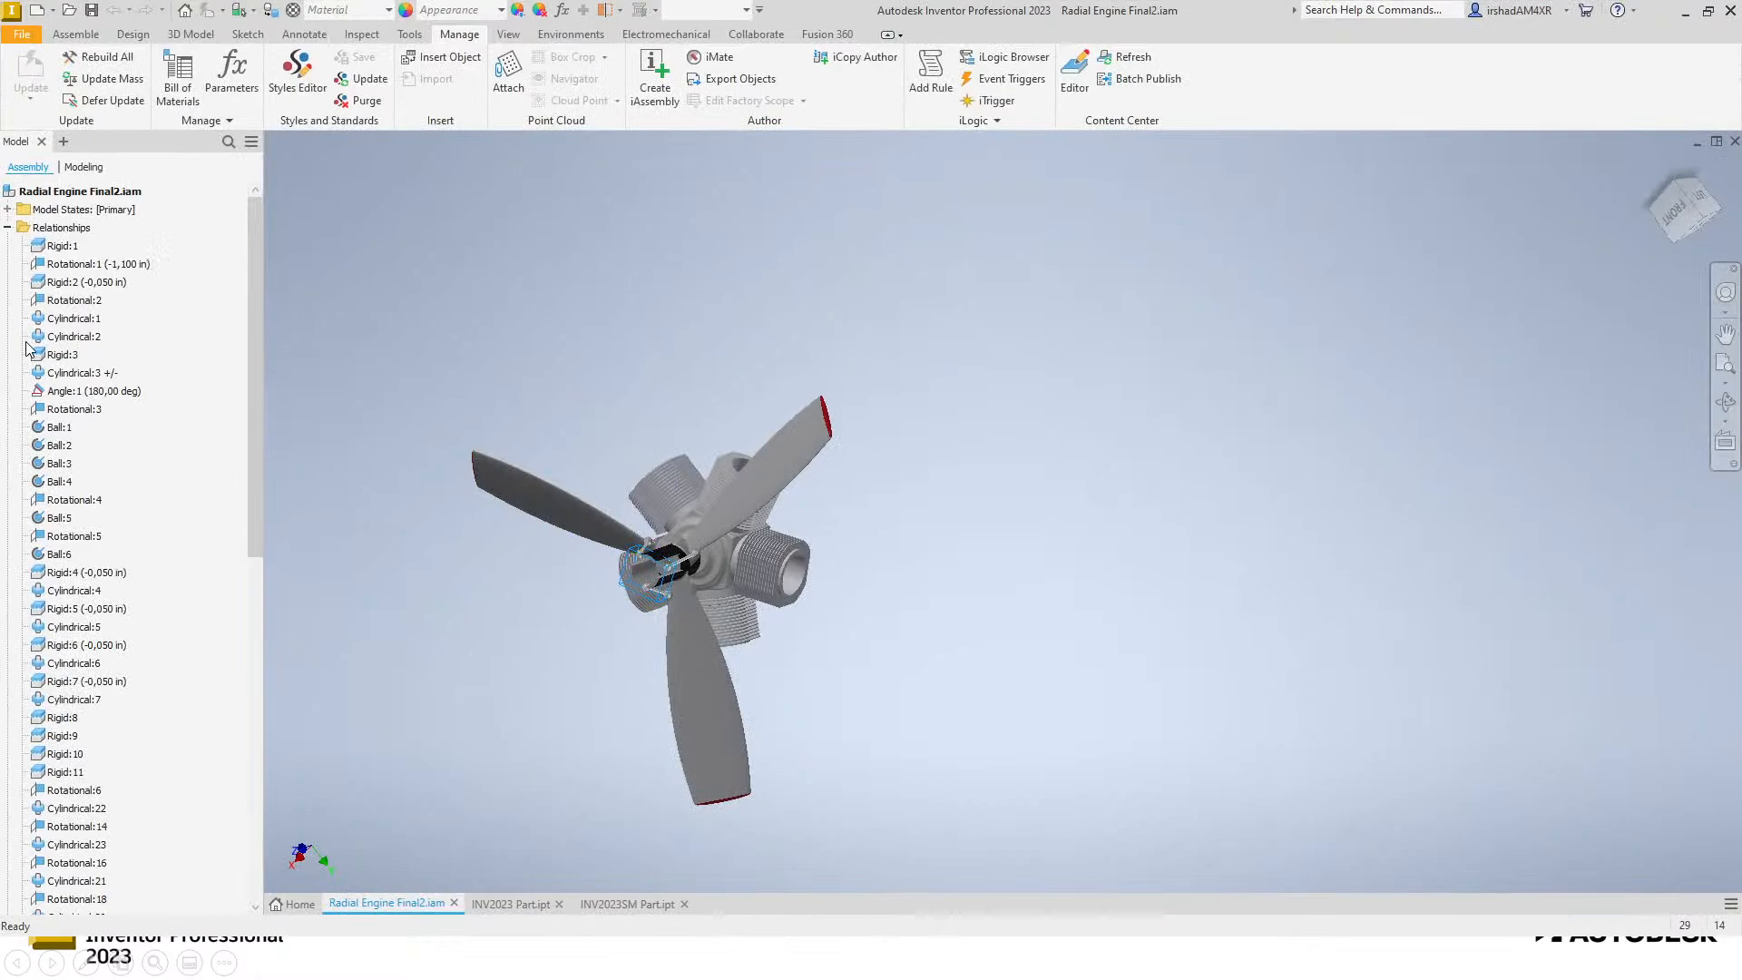
pyautogui.click(10, 228)
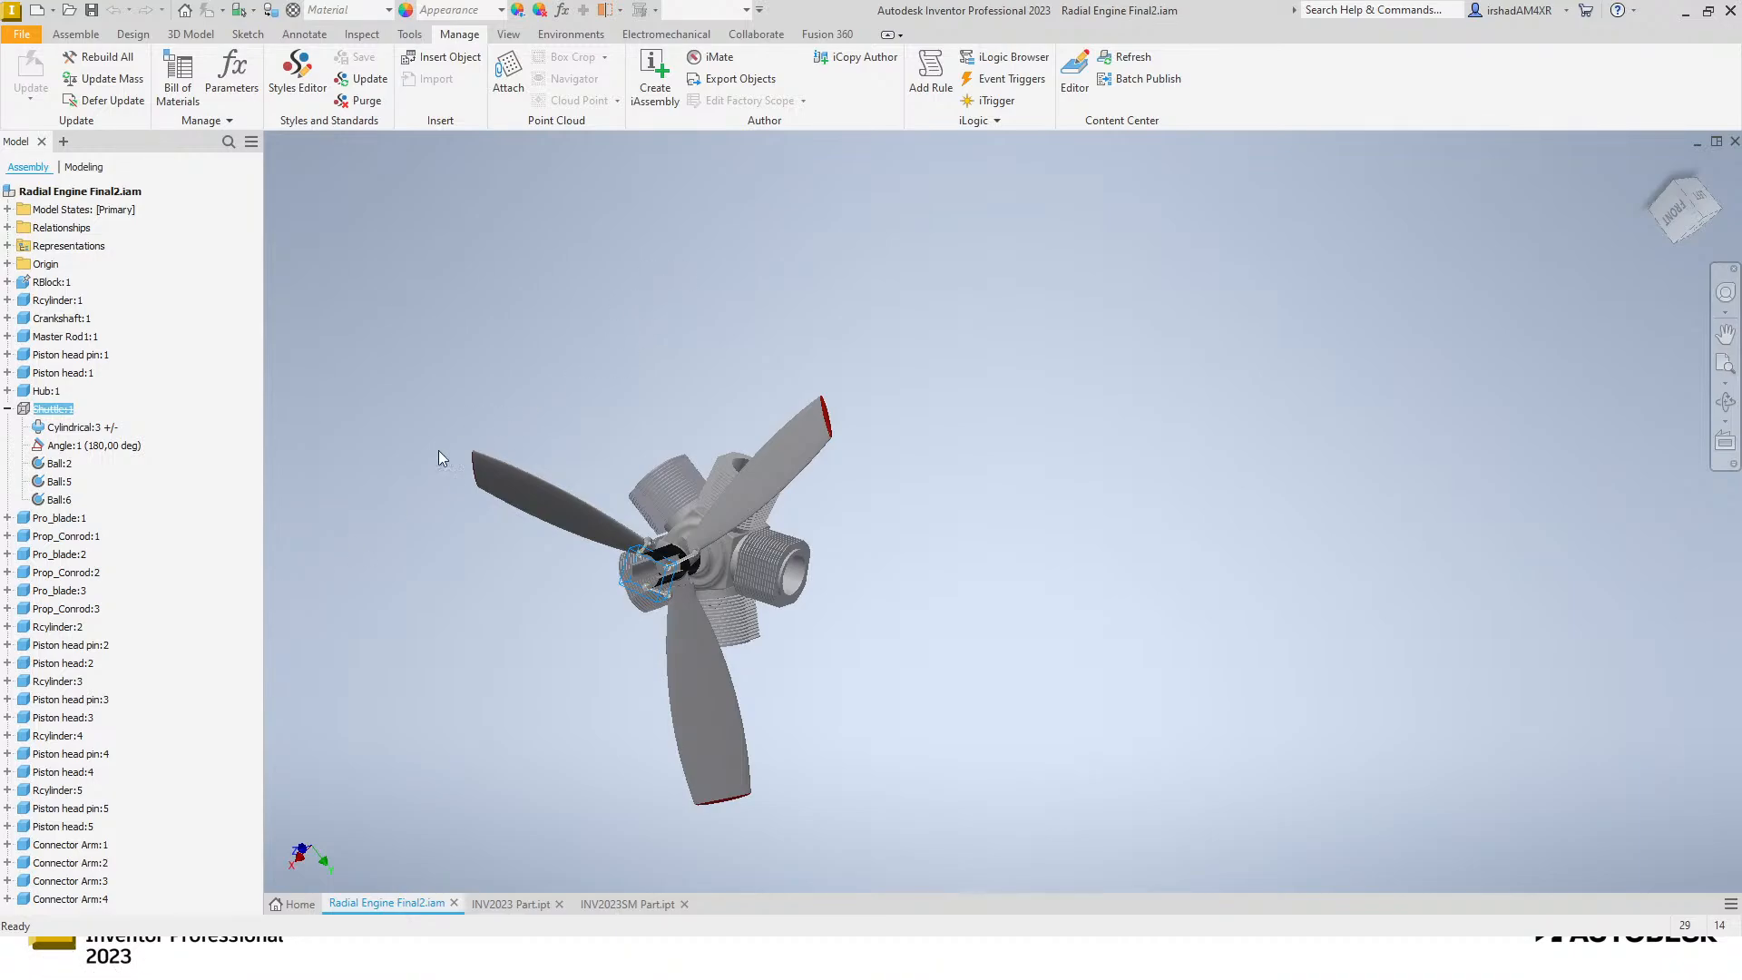
# Switch to INV2023 Part.ipt and return the model to its home view.
pyautogui.moveTo(392, 467); pyautogui.dragTo(435, 448, button='middle')
pyautogui.click(512, 910)
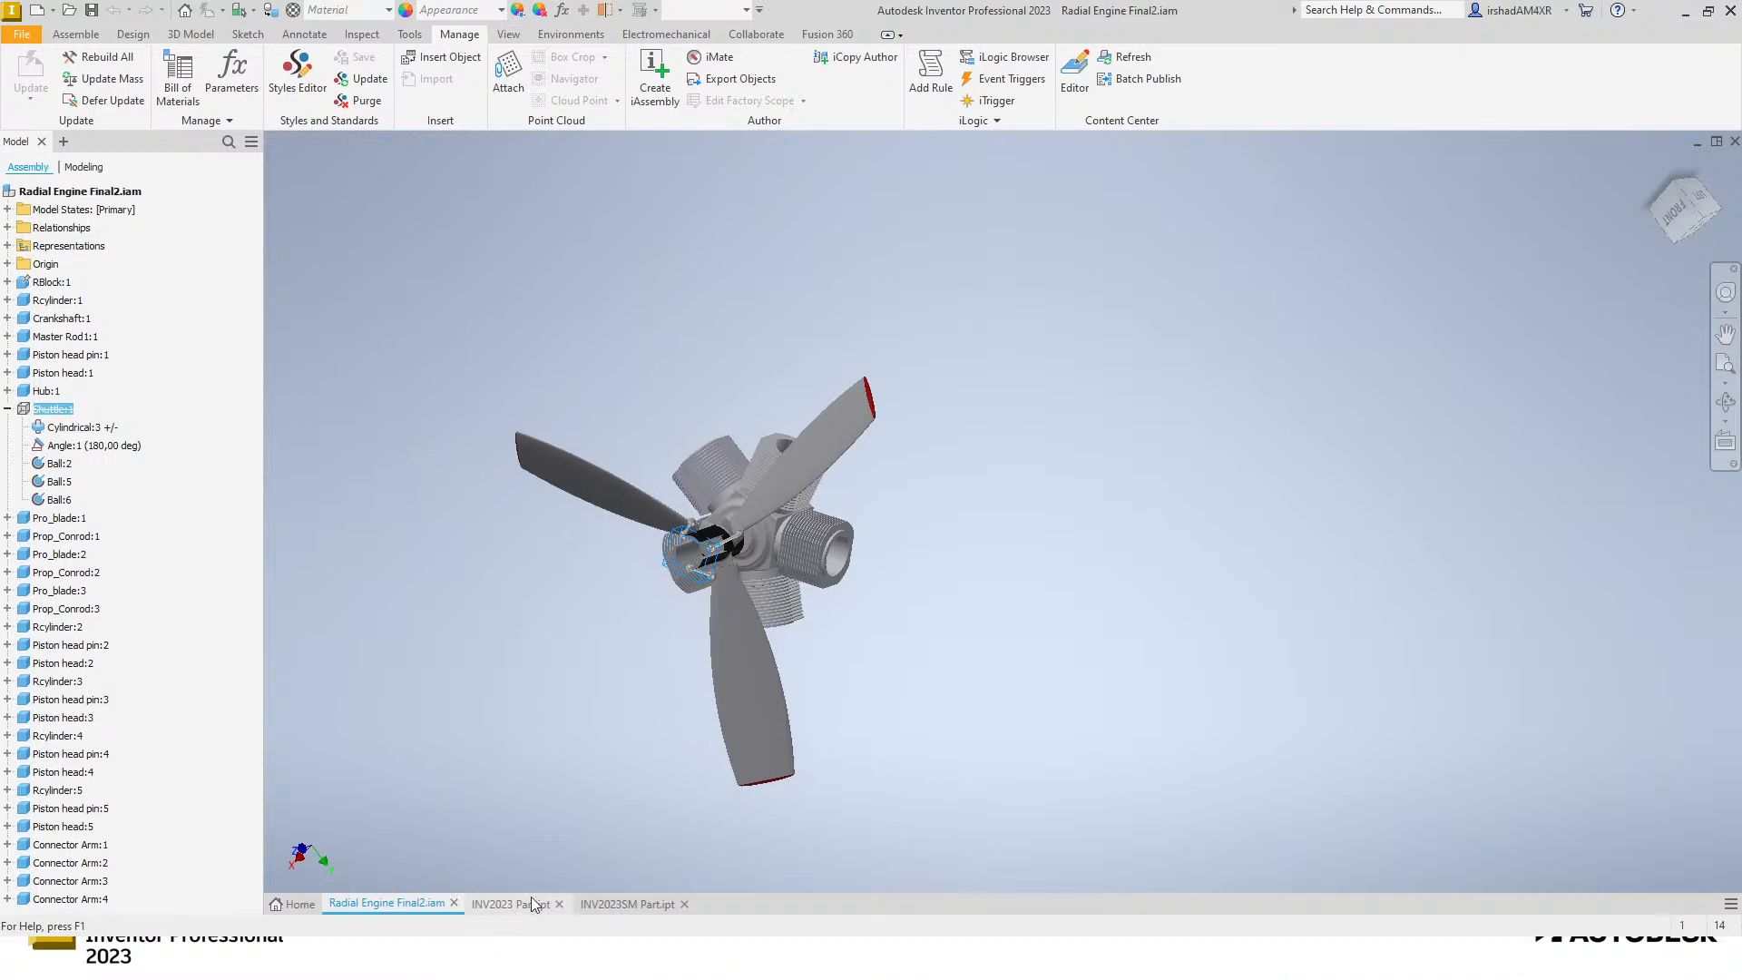
pyautogui.moveTo(583, 529); pyautogui.dragTo(759, 521, button='middle')
pyautogui.keyDown('shift'); pyautogui.moveTo(654, 454); pyautogui.dragTo(699, 412, button='middle'); pyautogui.keyUp('shift')
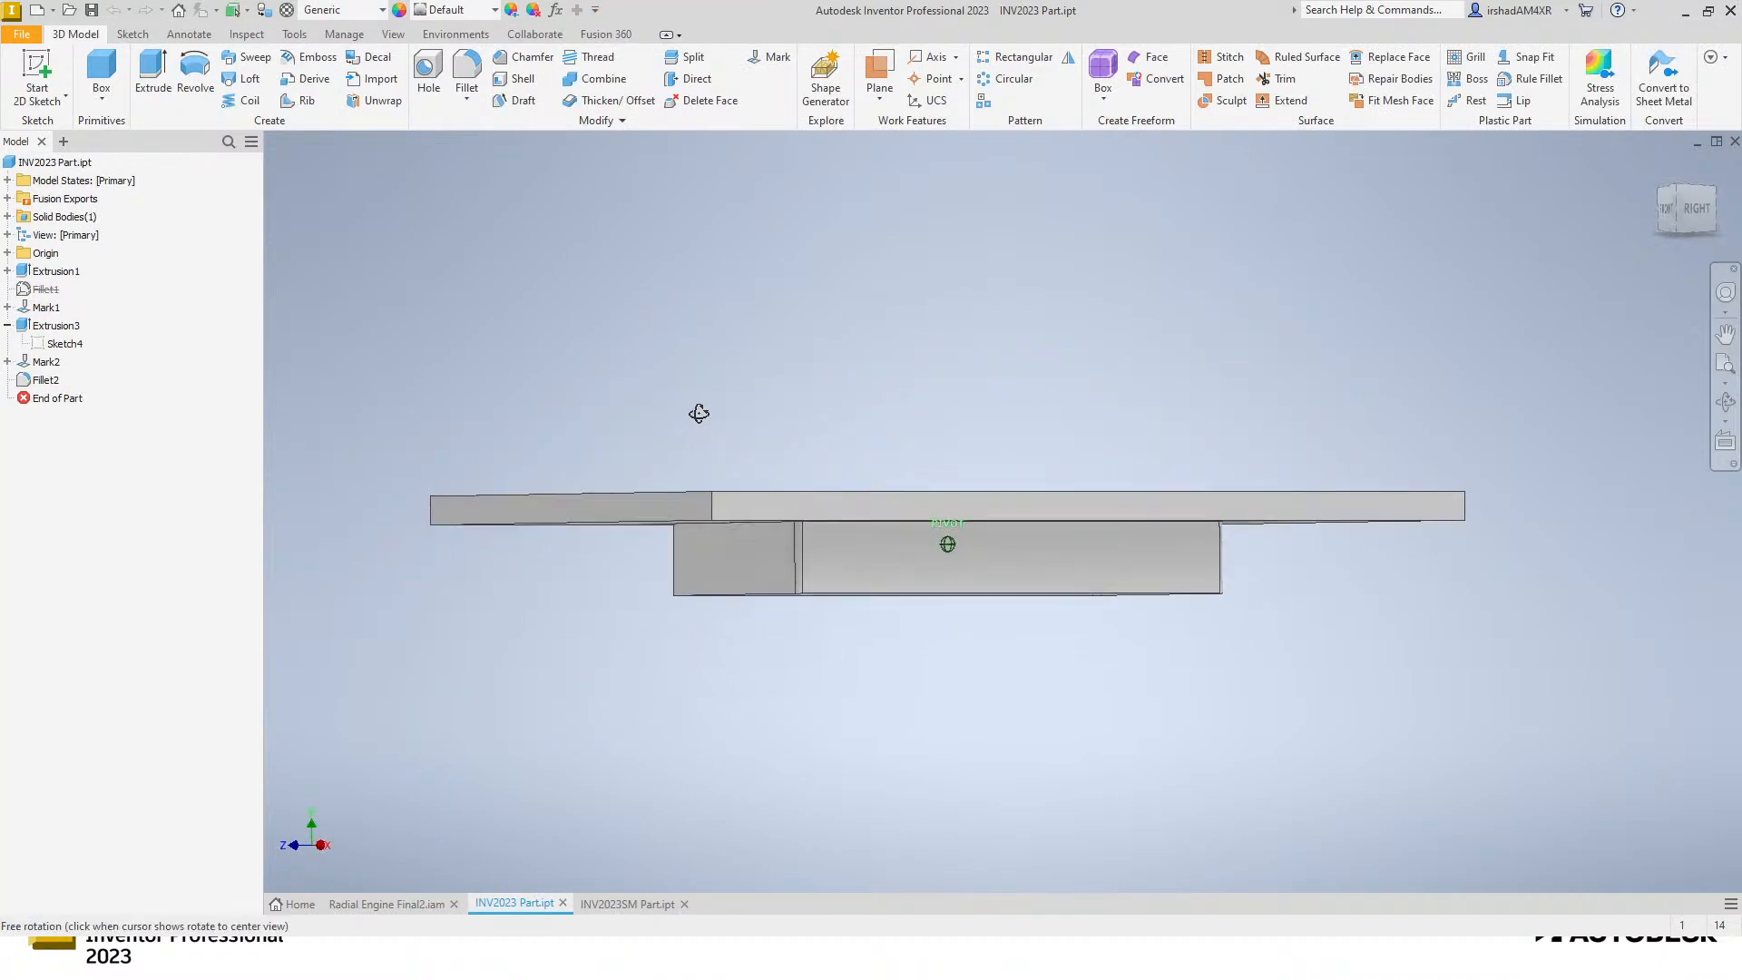
pyautogui.press('F6')
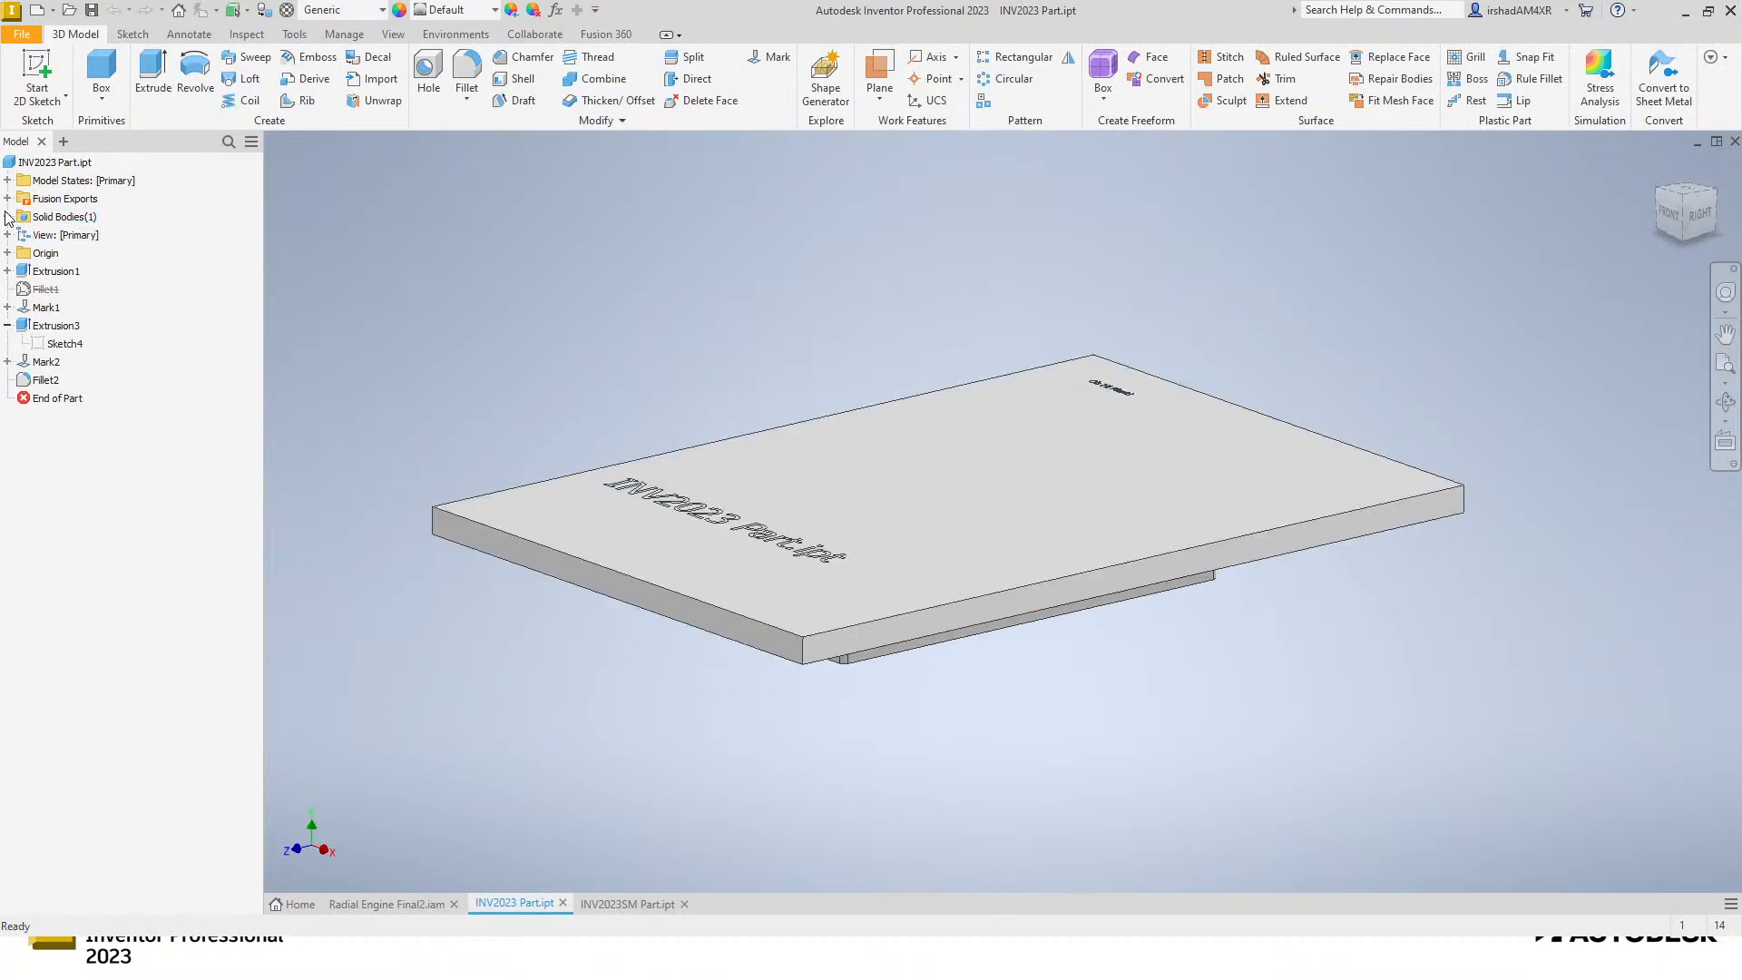
# Expand the part's solid bodies and check which commands and visibility shortcut are offered for Solid1.
pyautogui.click(7, 216)
pyautogui.click(60, 235)
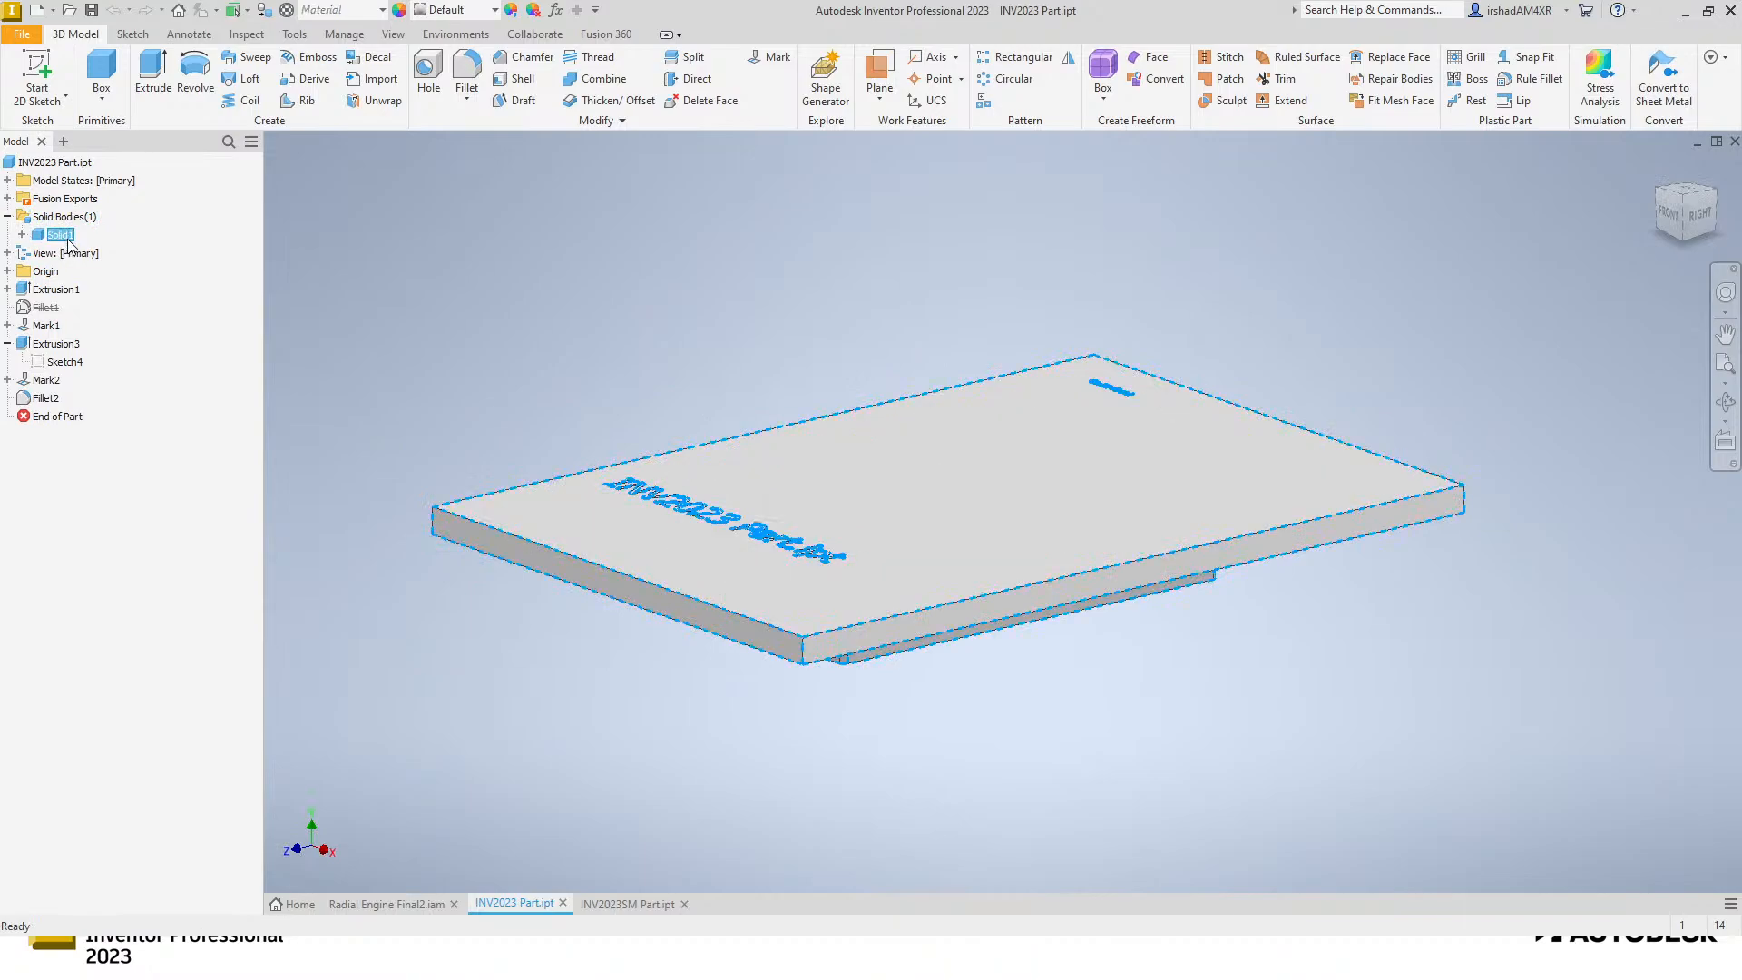
pyautogui.rightClick(68, 237)
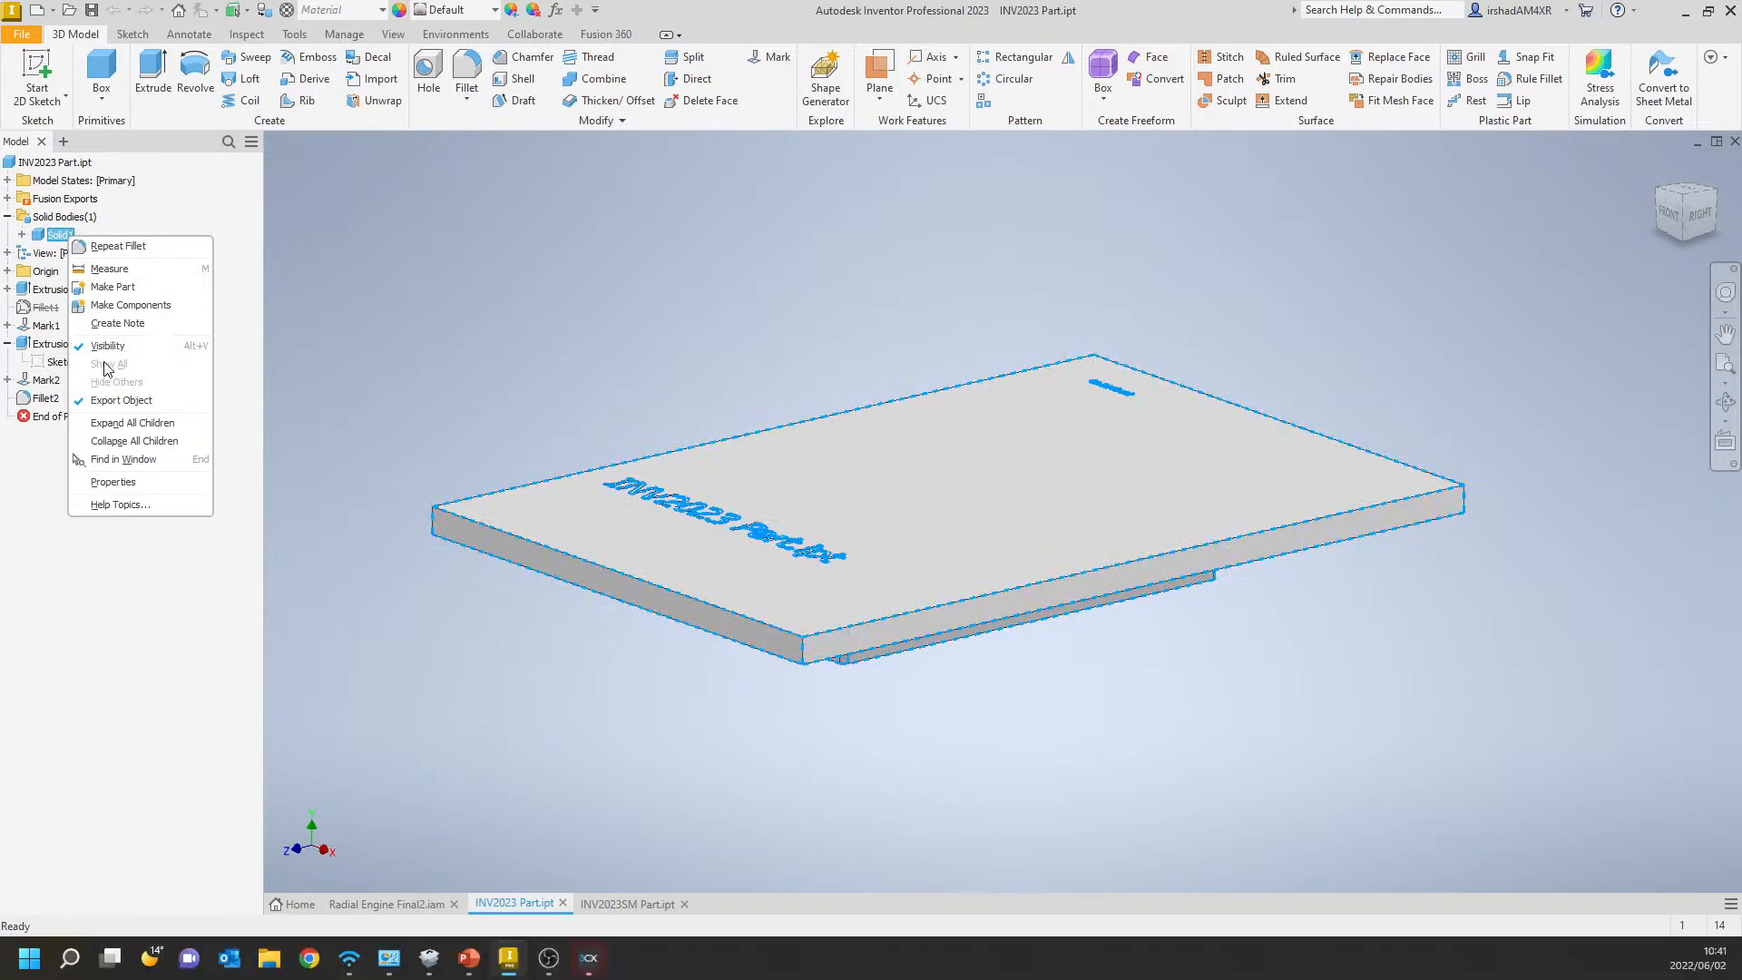
pyautogui.click(301, 350)
pyautogui.click(301, 350)
# Hide Solid1 and make it visible again.
pyautogui.click(62, 236)
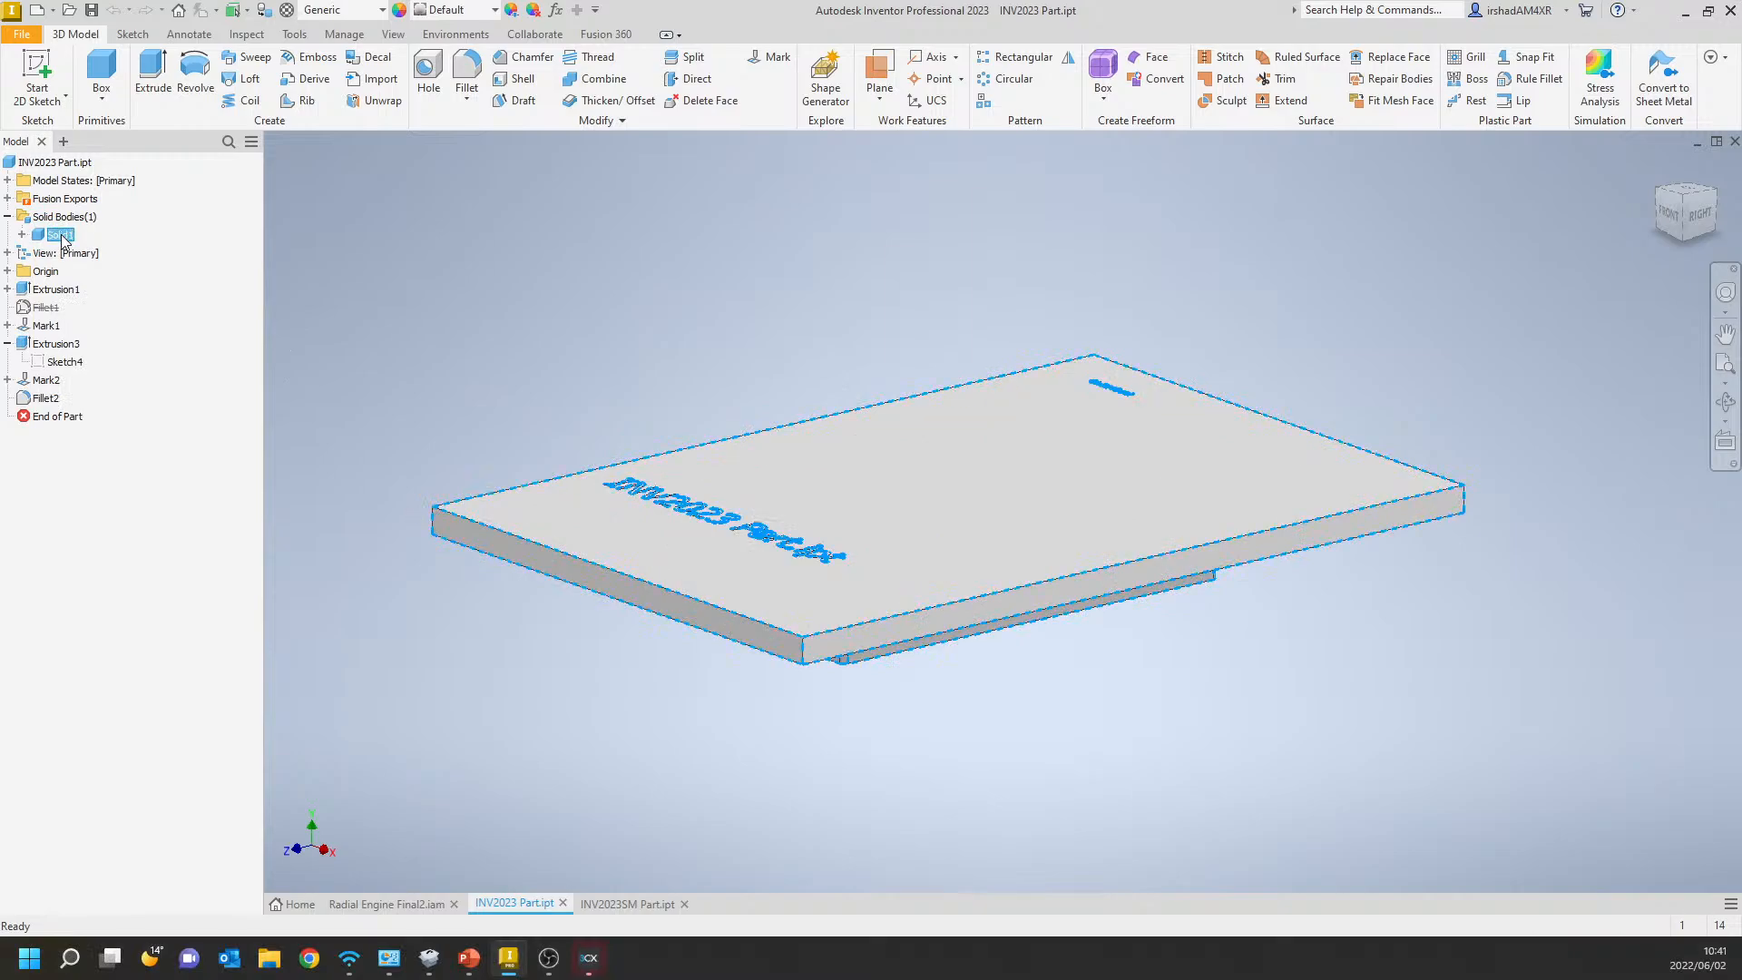
pyautogui.hotkey('alt', 'v')
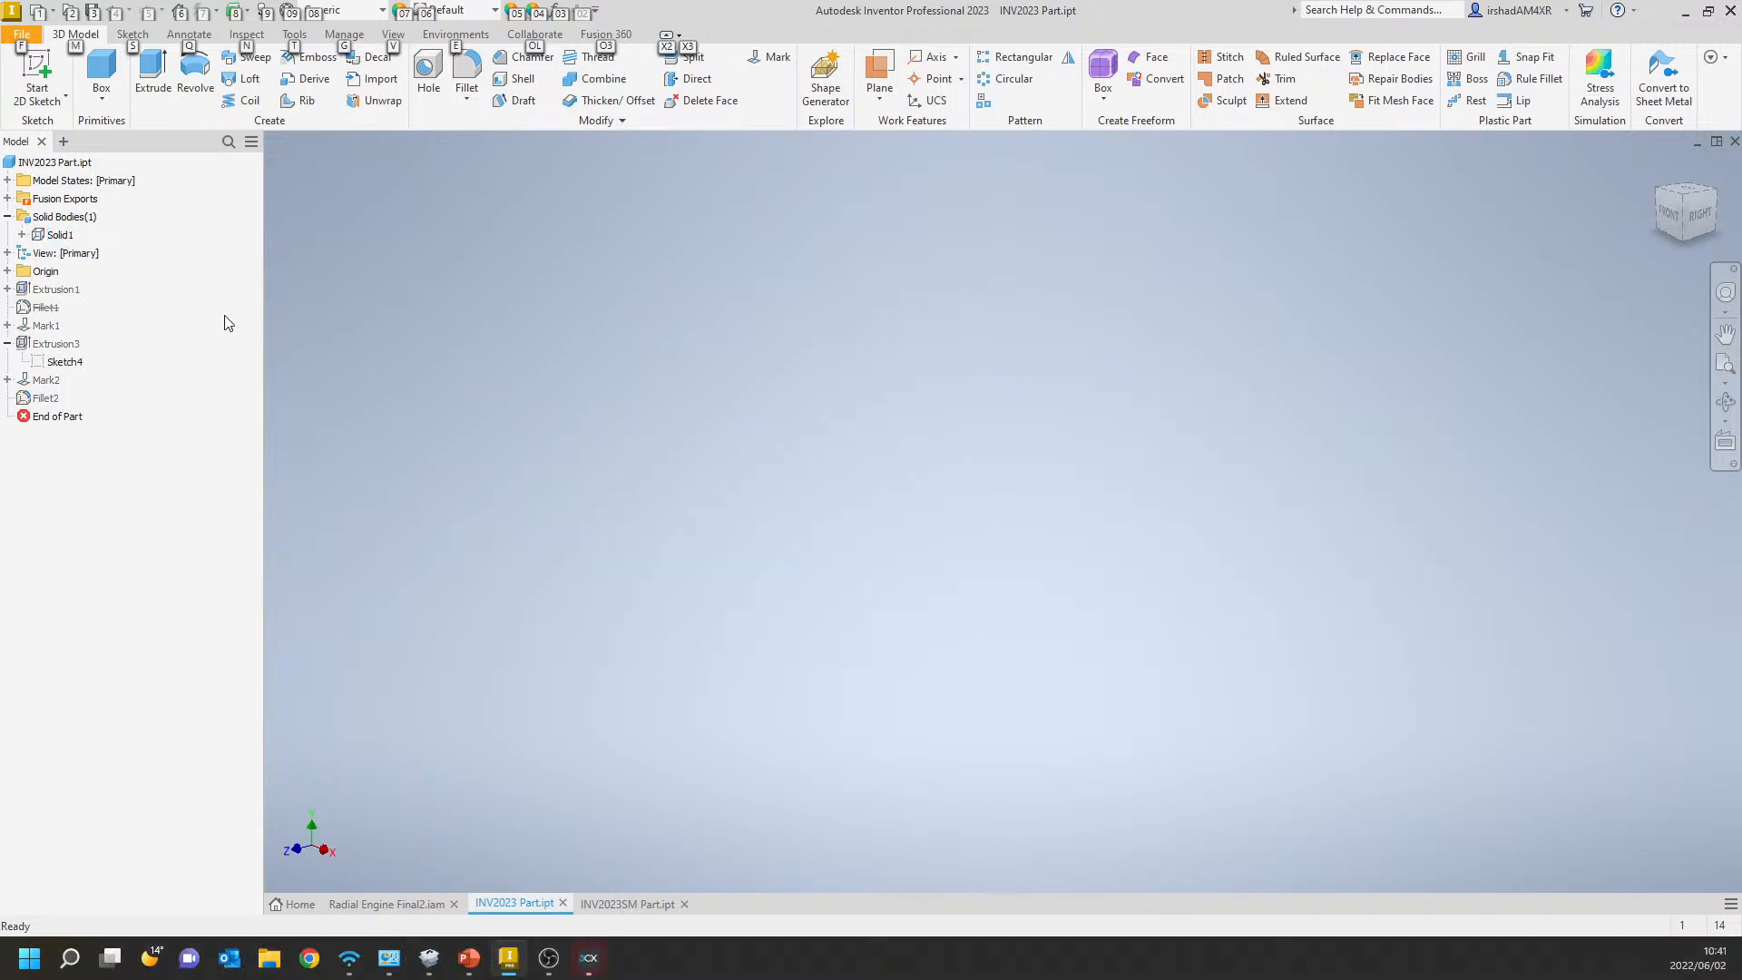
pyautogui.hotkey('alt', 'v')
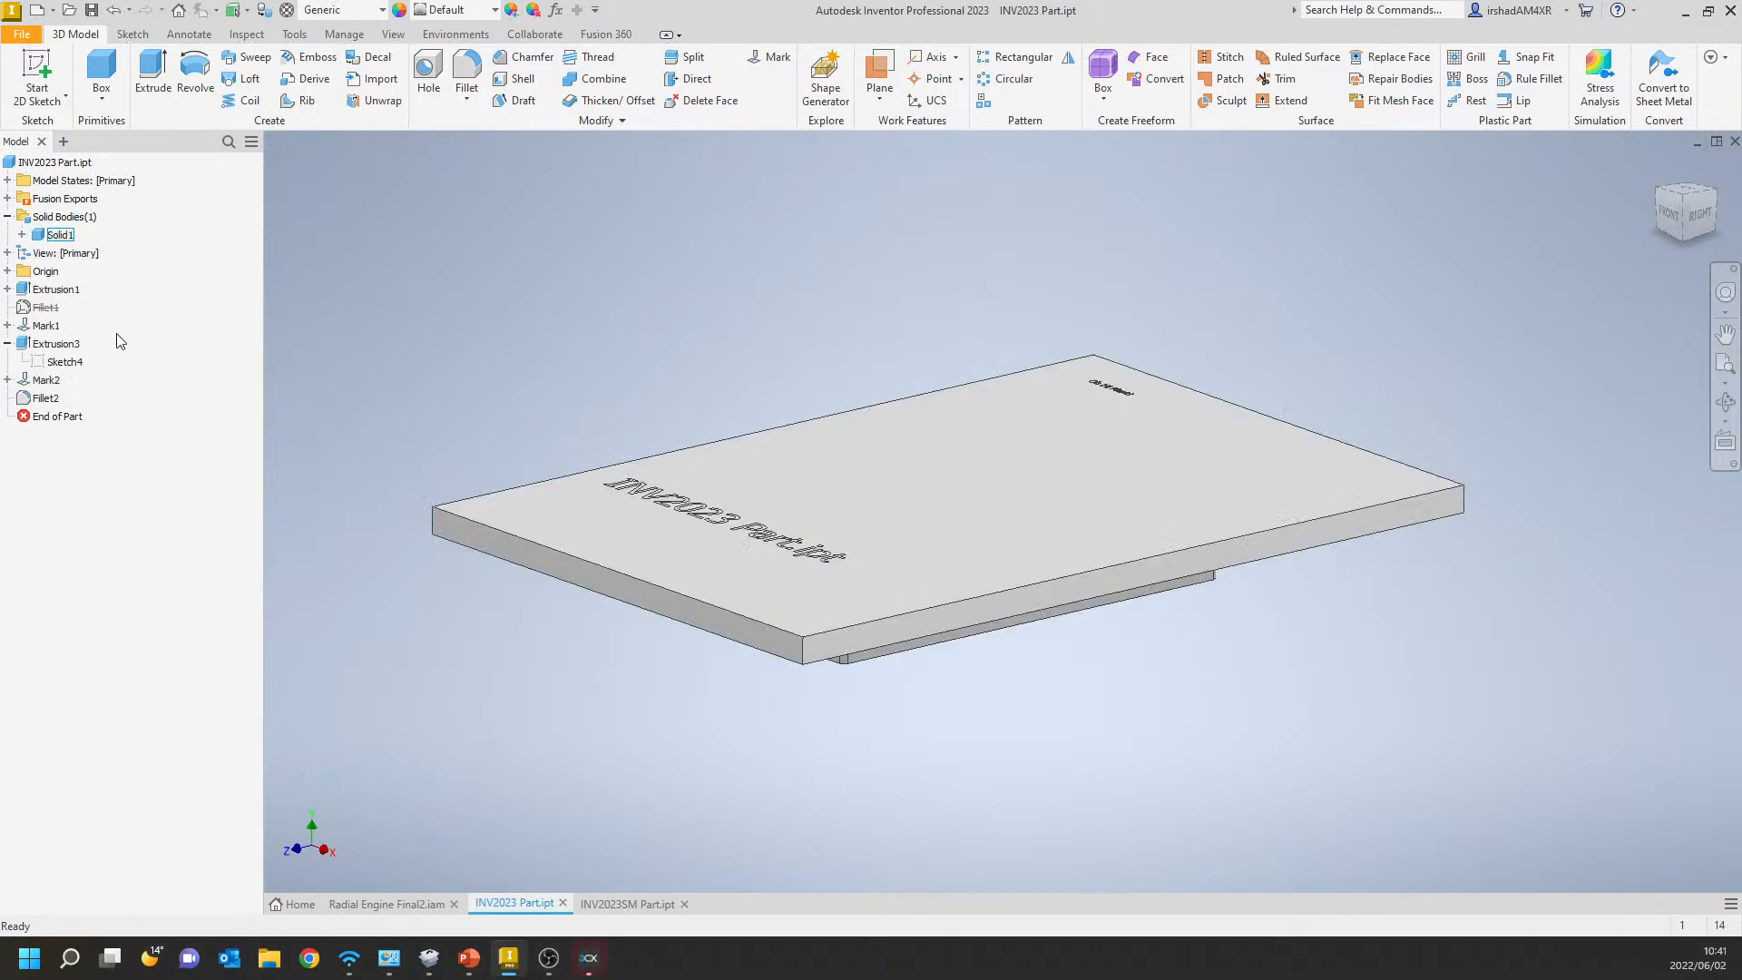
# Check the commands offered for Sketch4 under Extrusion3, and toggle the sketch's visibility on and off.
pyautogui.click(55, 361)
pyautogui.rightClick(51, 360)
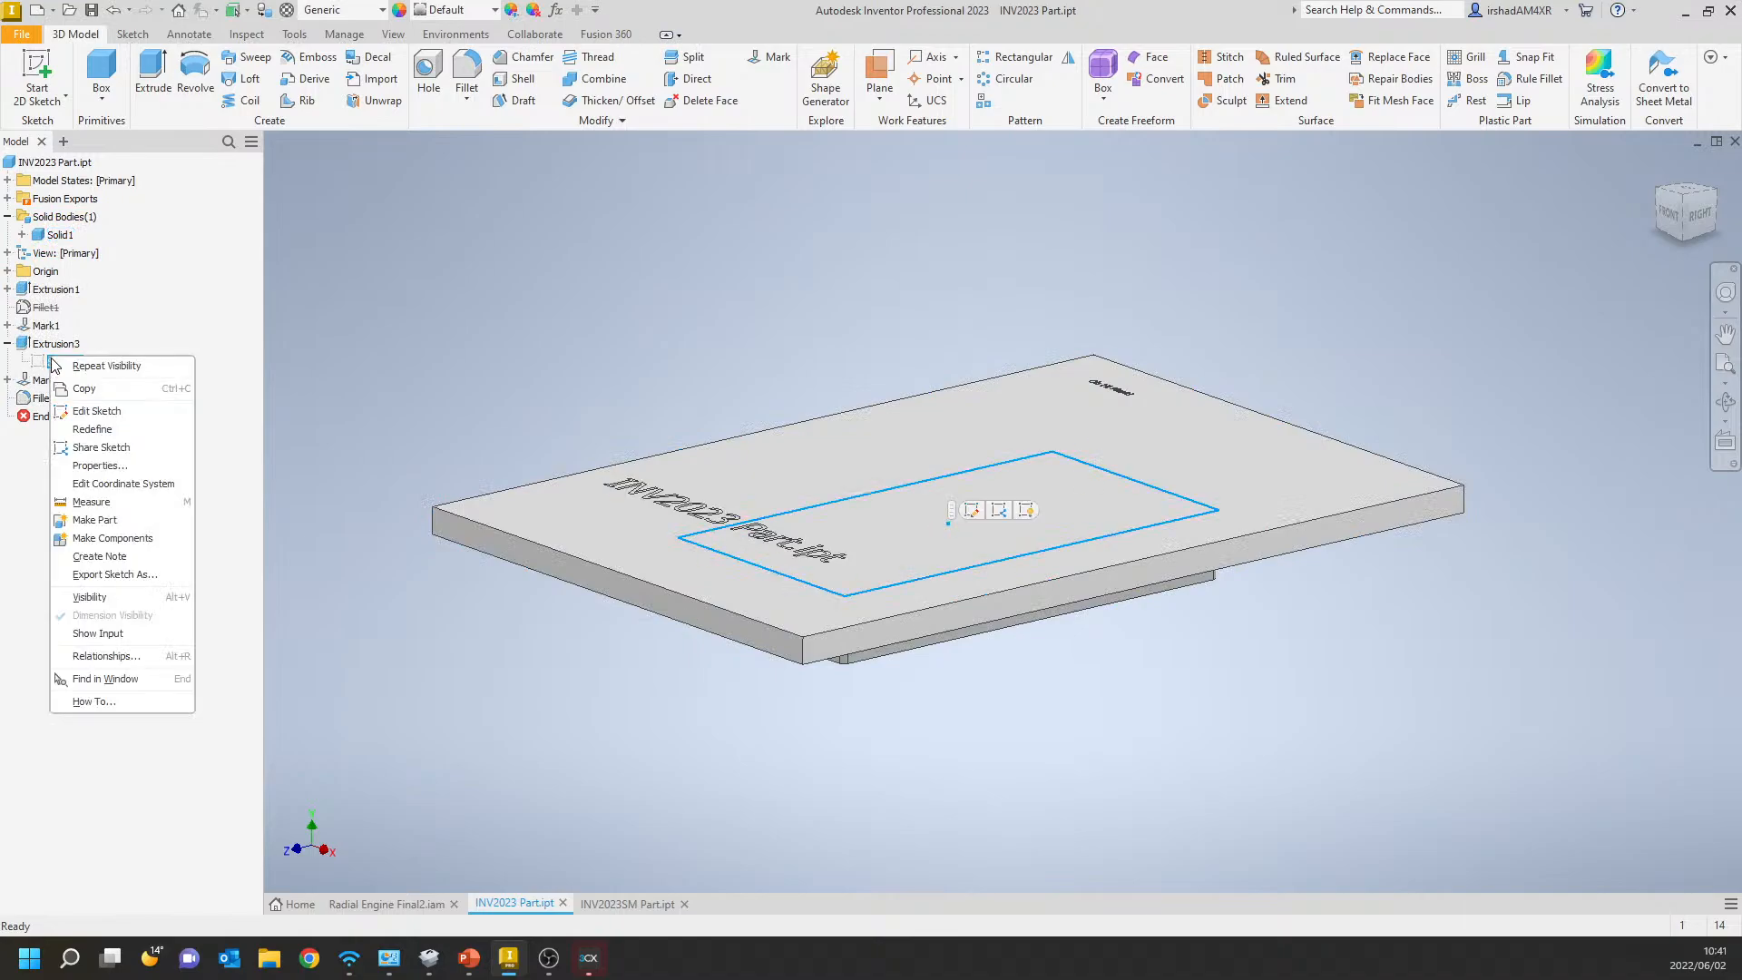
pyautogui.click(148, 326)
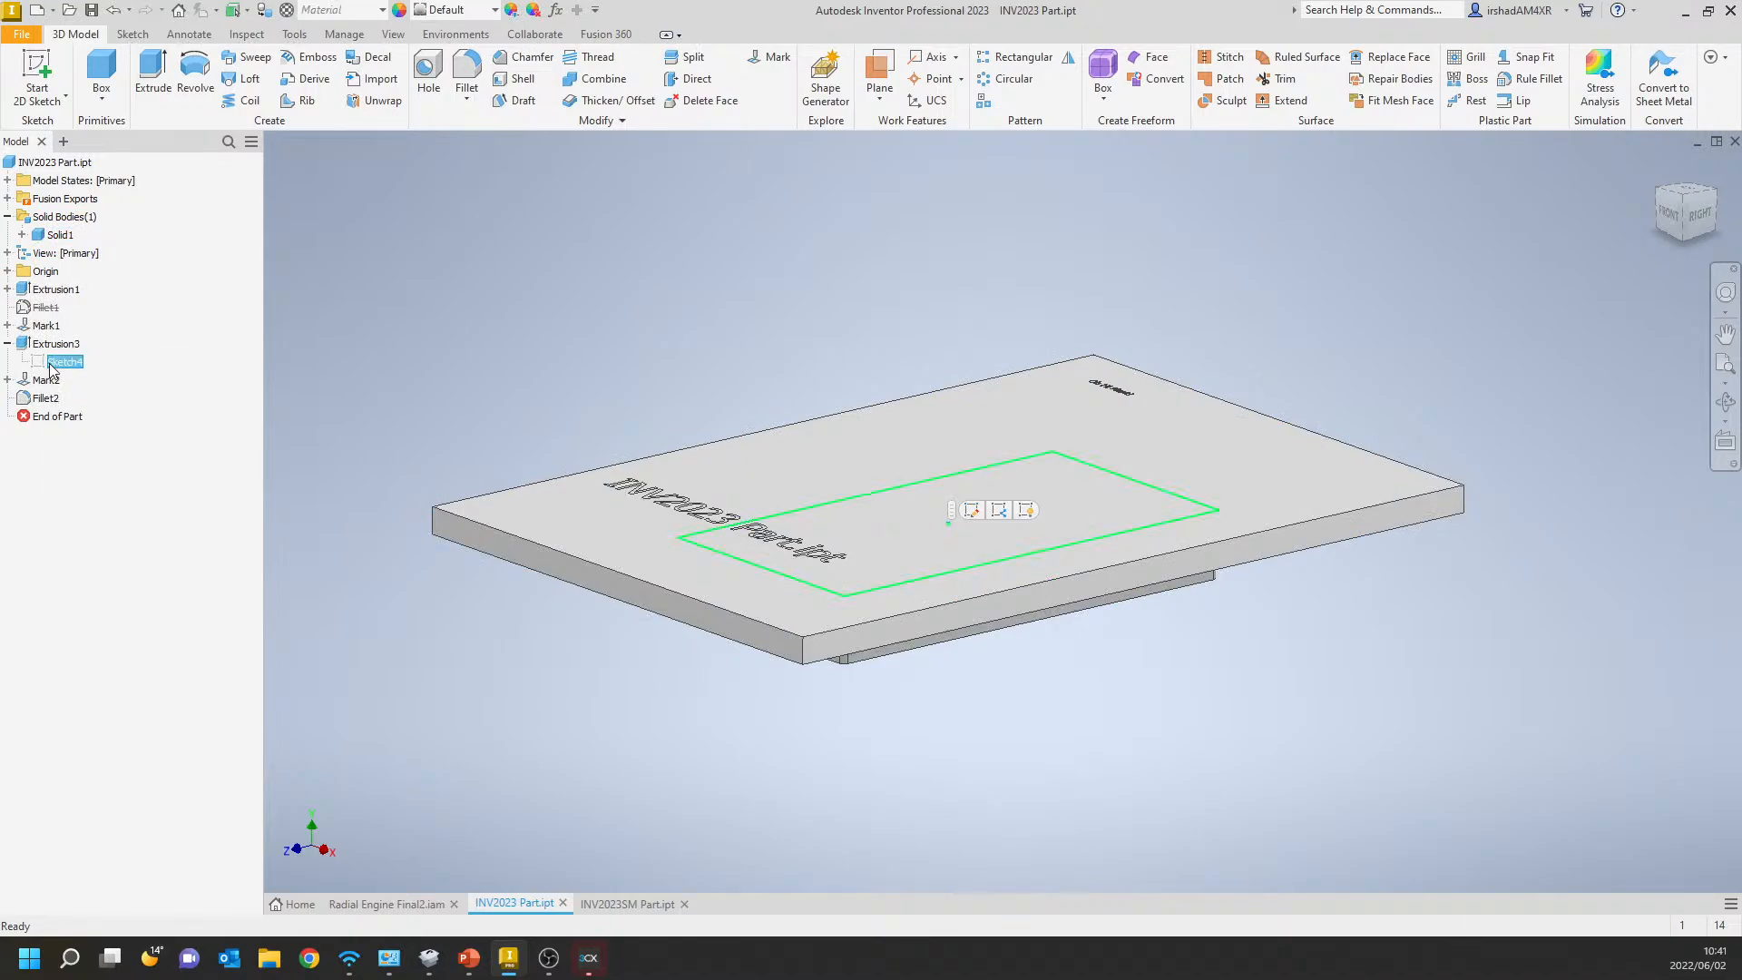
pyautogui.hotkey('alt', 'v')
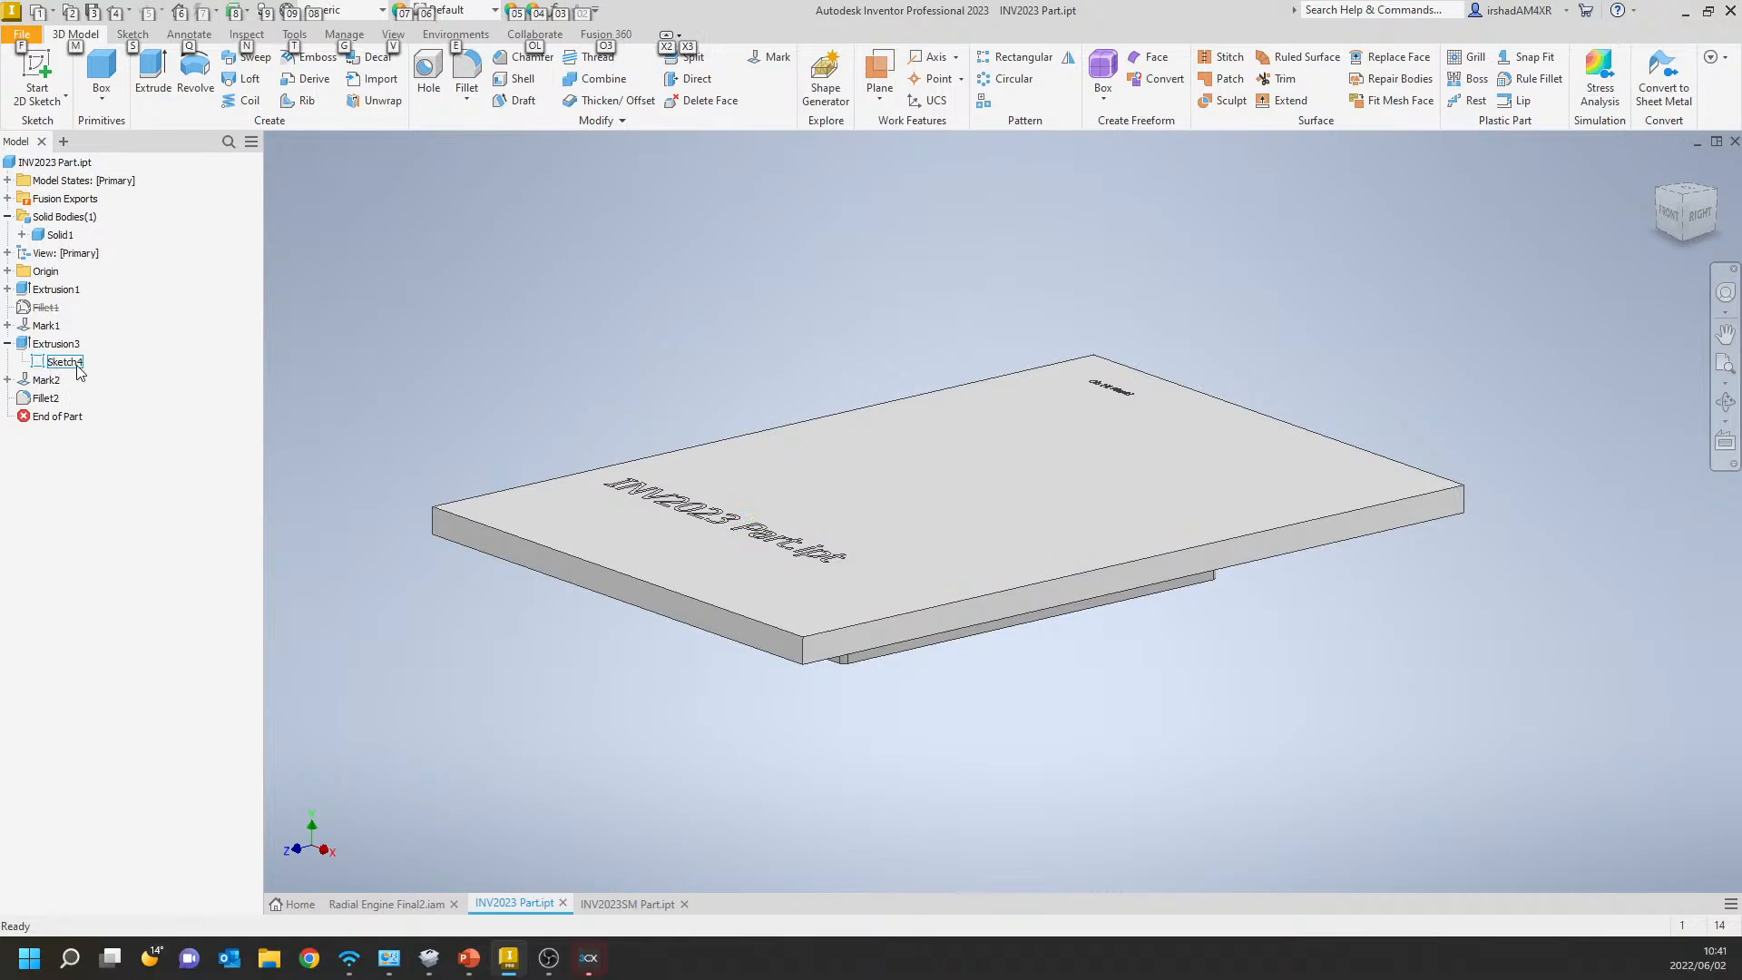
pyautogui.hotkey('alt', 'v')
pyautogui.press('Escape')
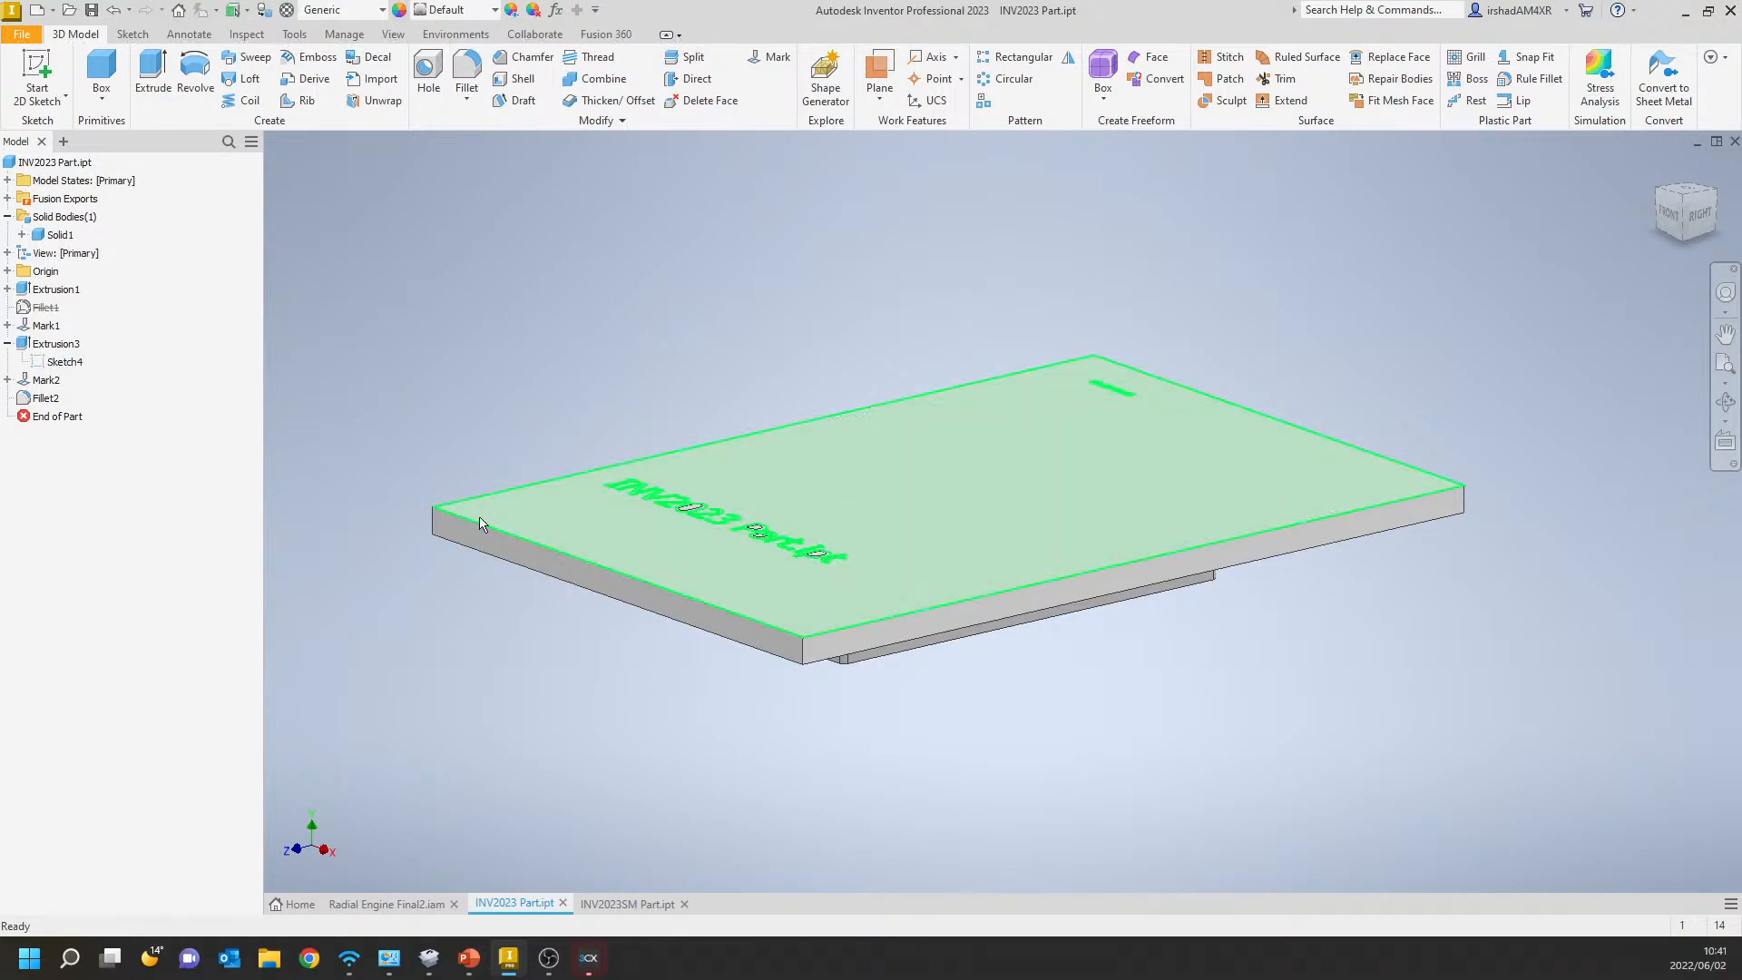
# Make Sketch4 under Extrusion3 visible and inspect the block on the underside of the plate.
pyautogui.click(62, 362)
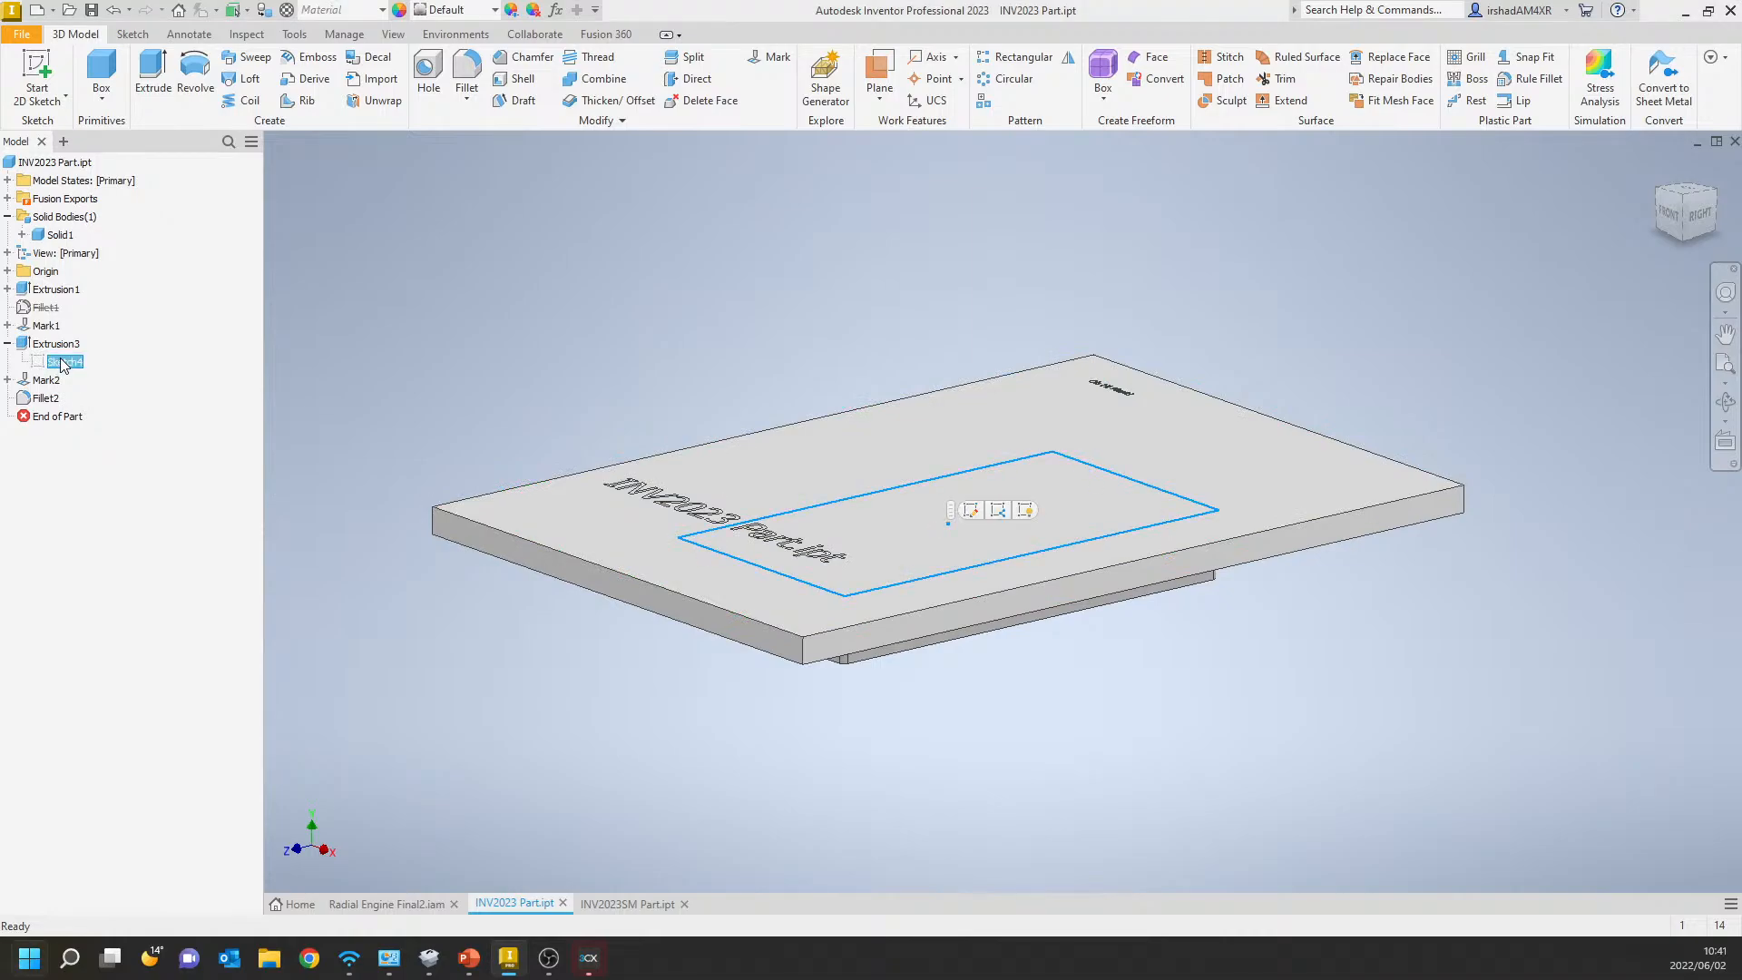
pyautogui.click(76, 362)
pyautogui.click(100, 454)
pyautogui.click(52, 365)
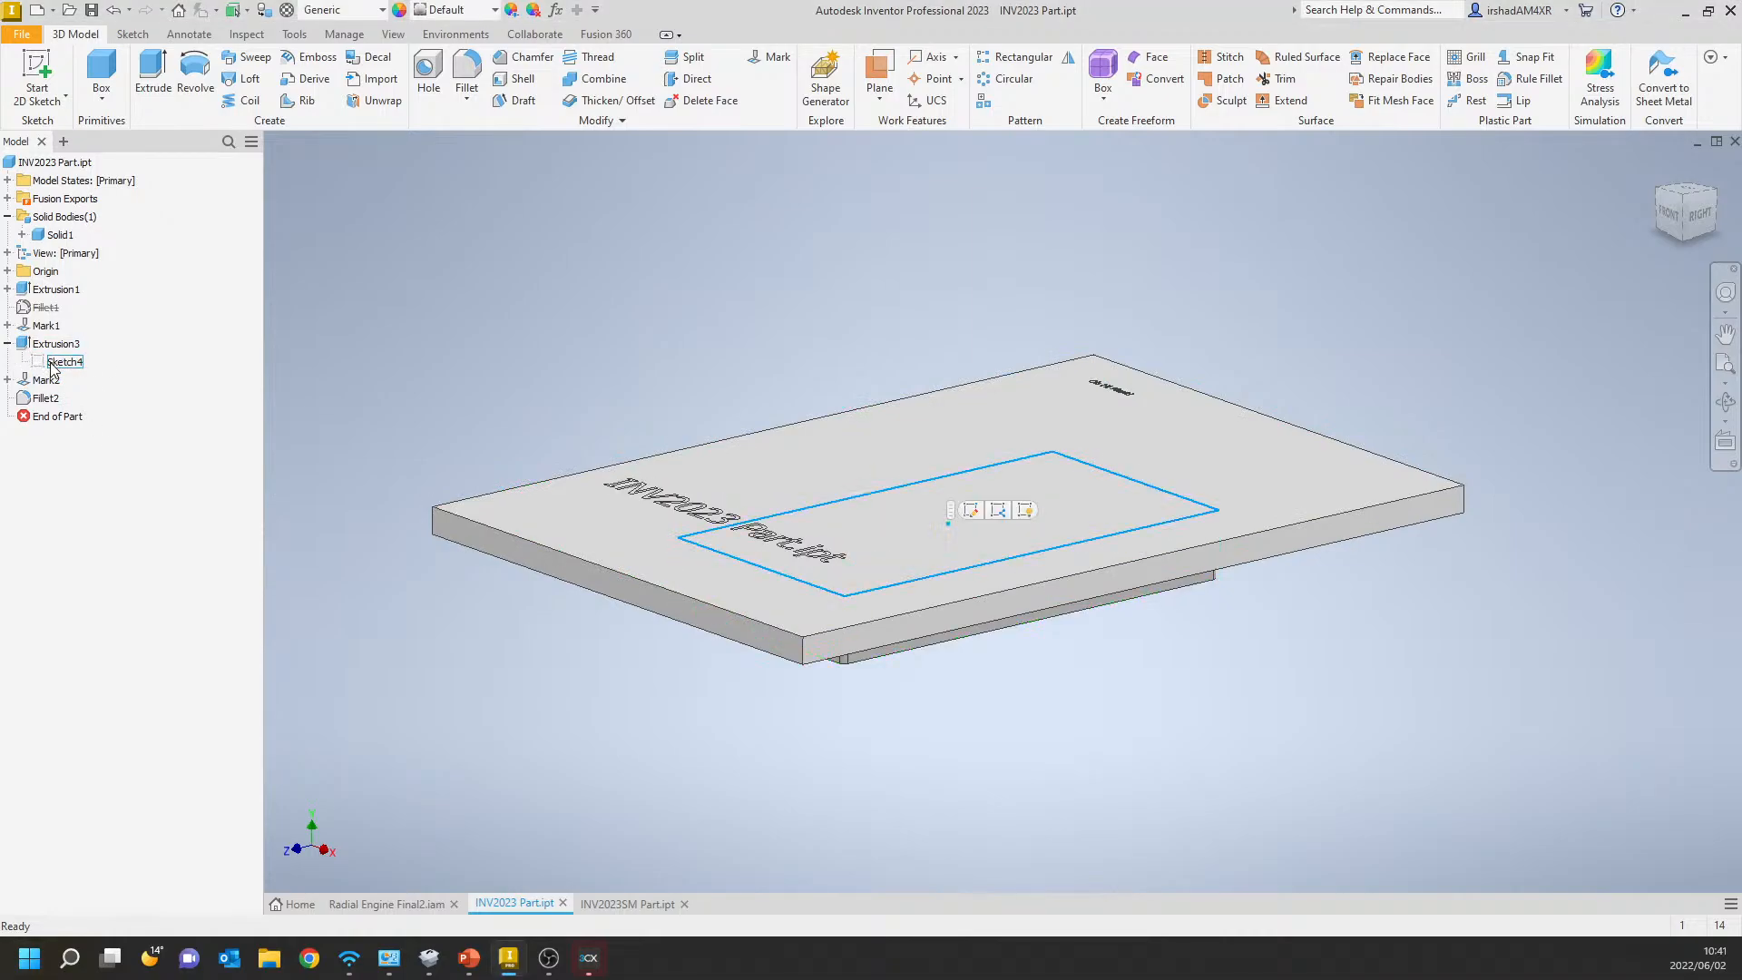
pyautogui.click(52, 364)
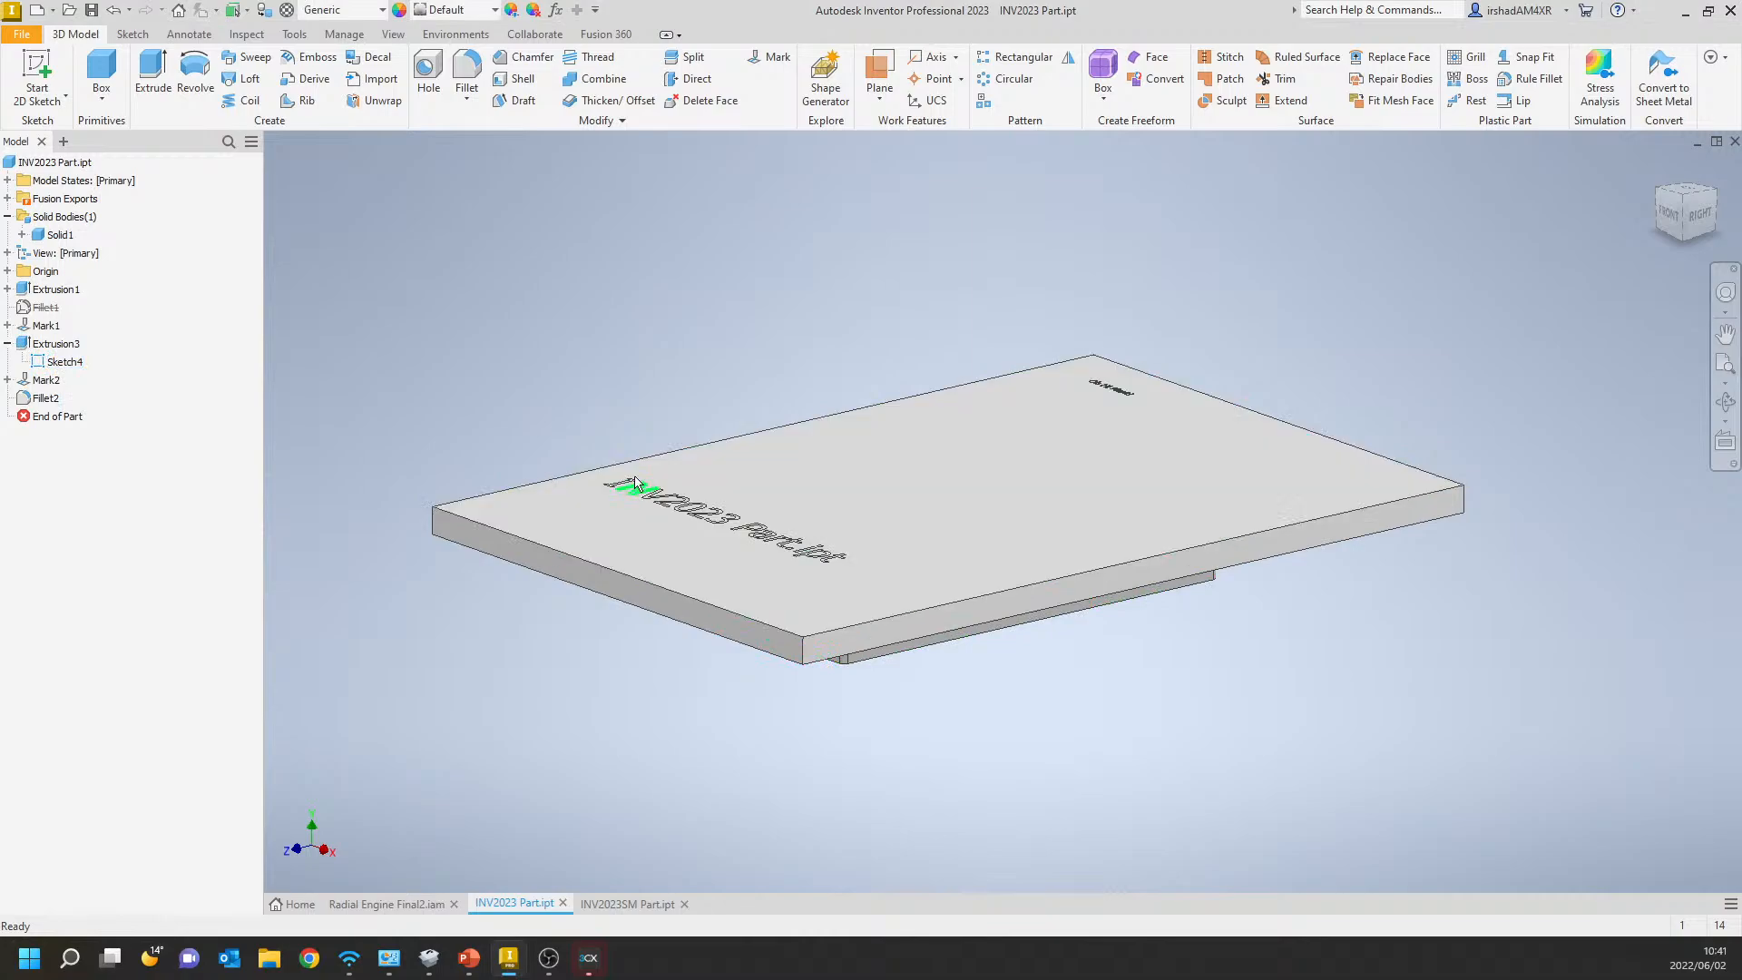
pyautogui.keyDown('shift'); pyautogui.moveTo(640, 501); pyautogui.dragTo(646, 386, button='middle'); pyautogui.keyUp('shift')
pyautogui.click(803, 382)
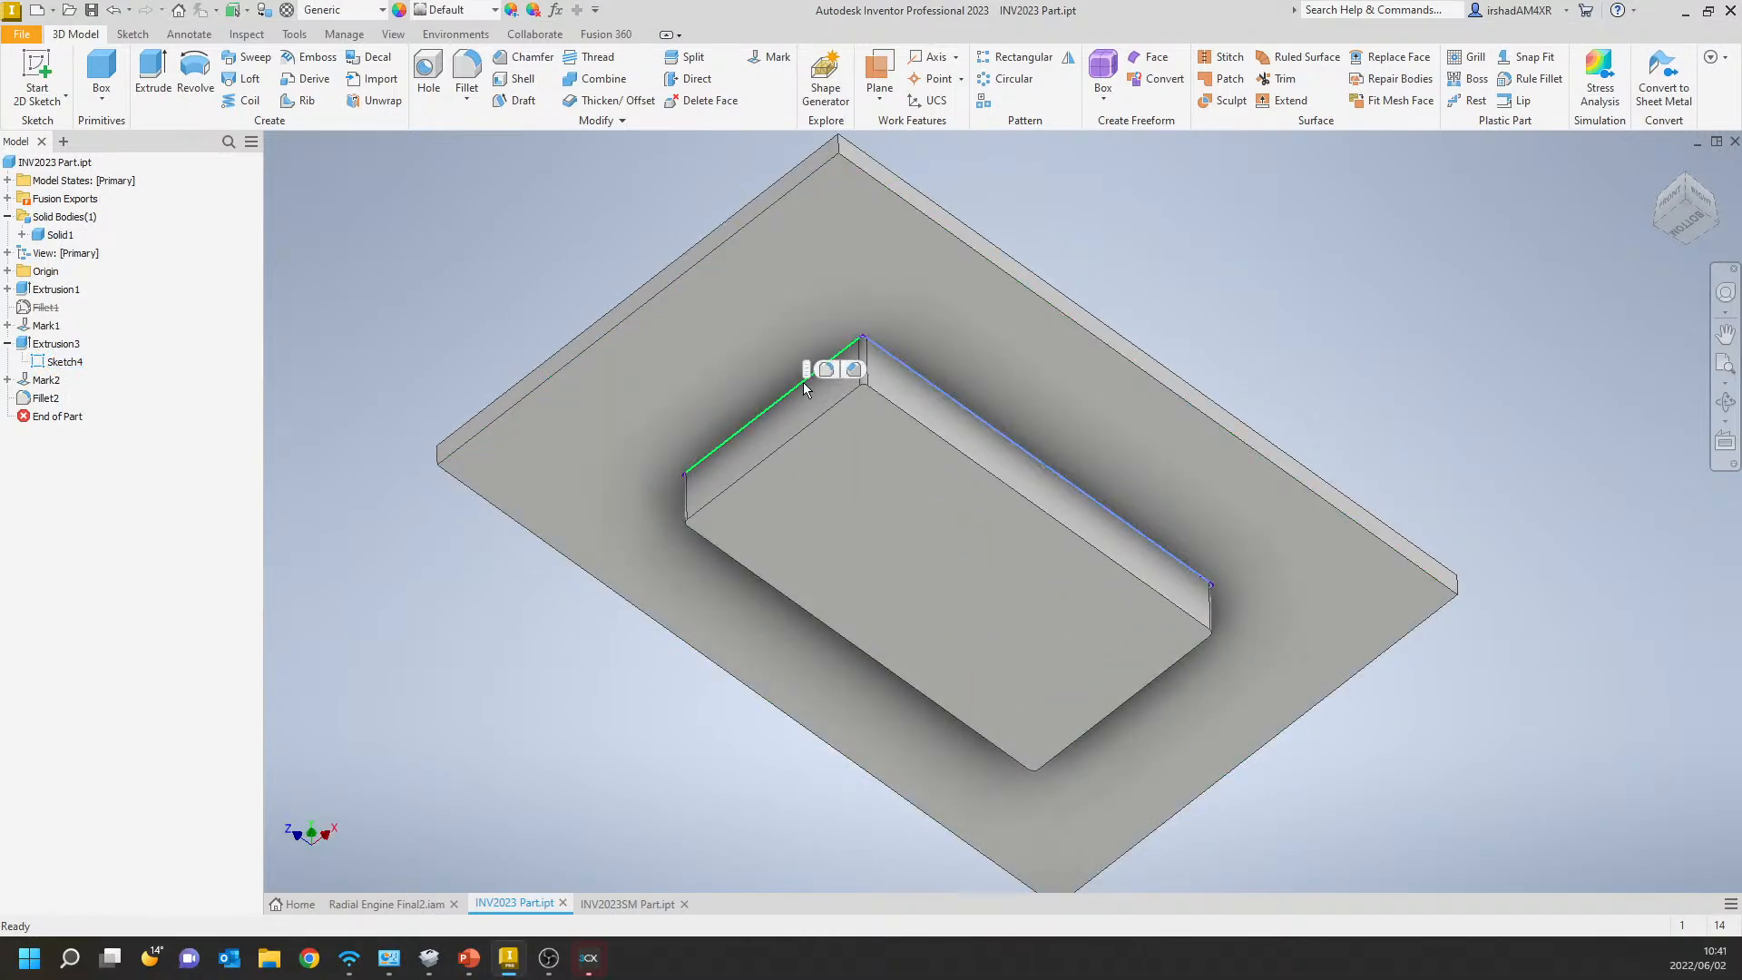
# Hide Sketch4 and return the model to its home view.
pyautogui.click(49, 365)
pyautogui.hotkey('alt', 'v')
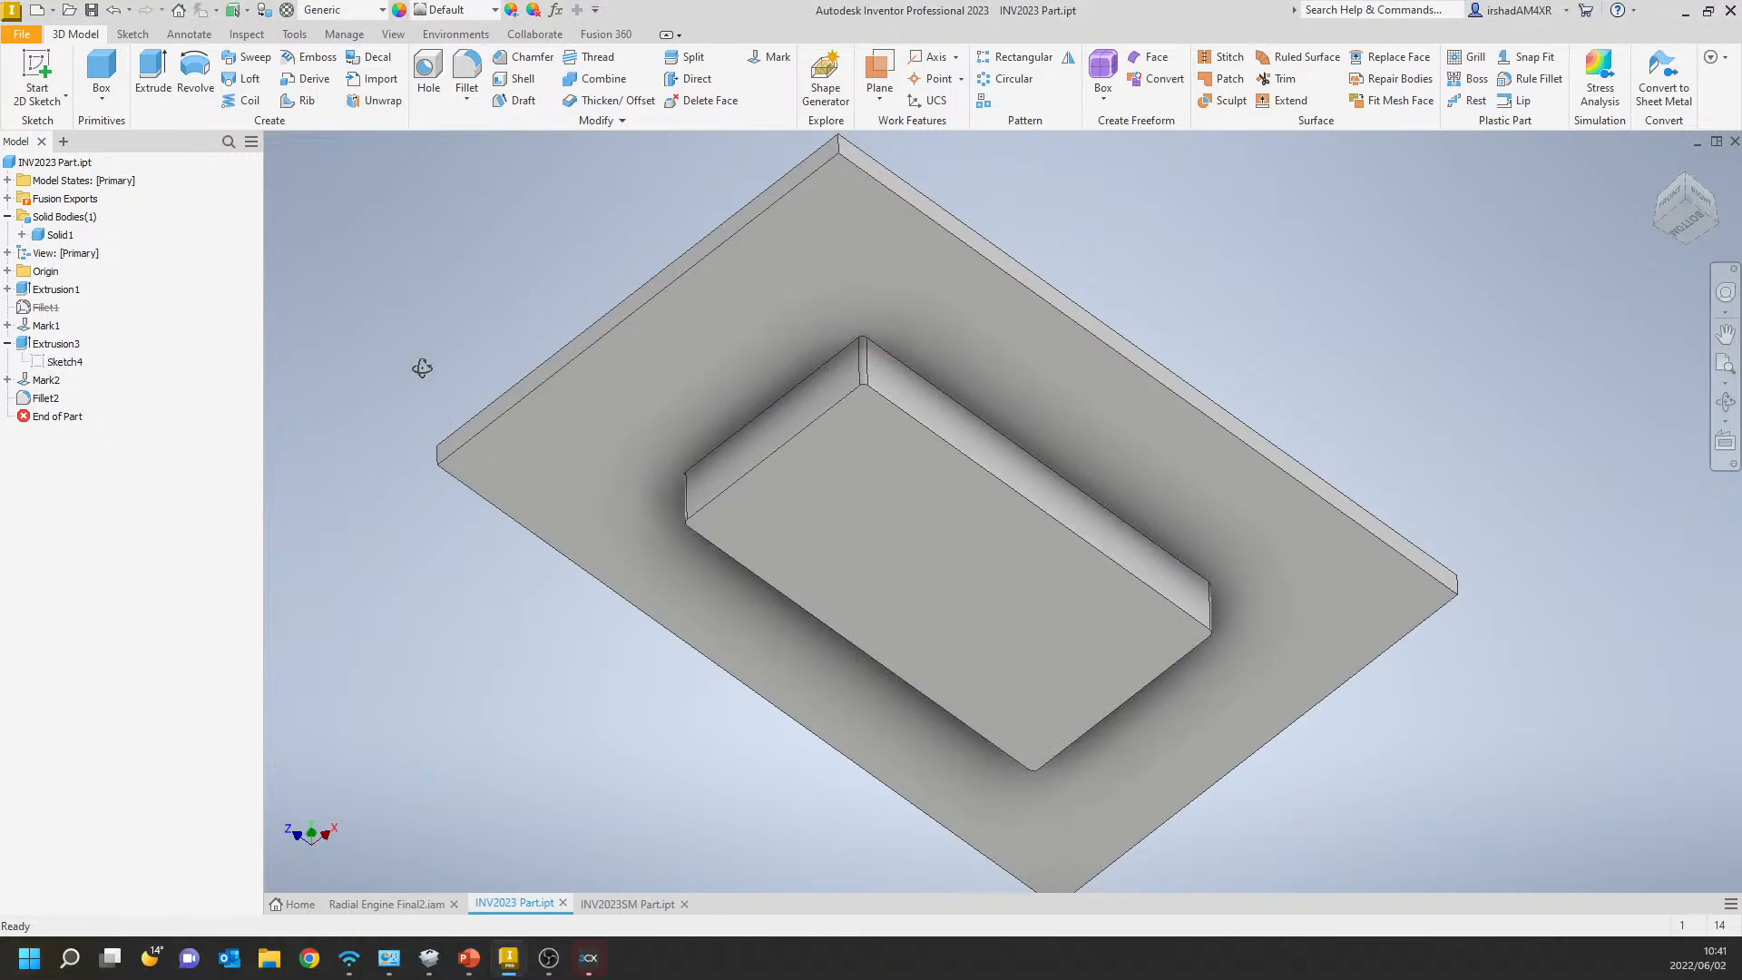
pyautogui.press('F6')
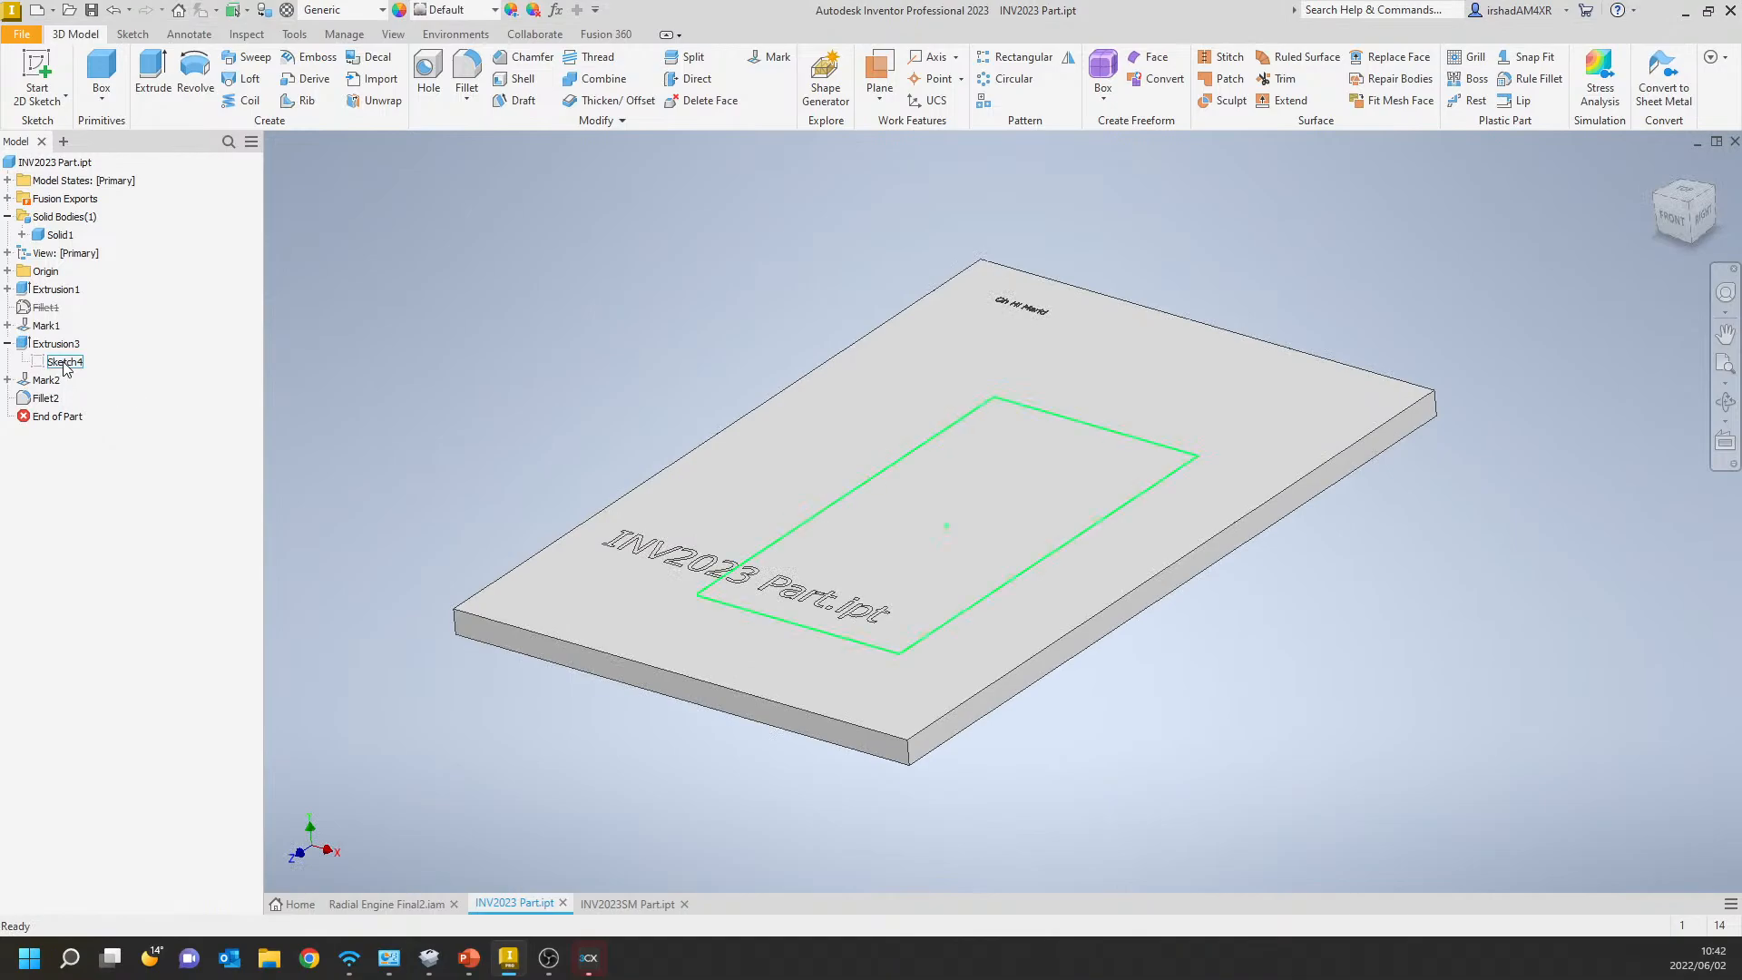
# Create a work plane offset about 60 mm above the plate's upper face.
pyautogui.click(880, 99)
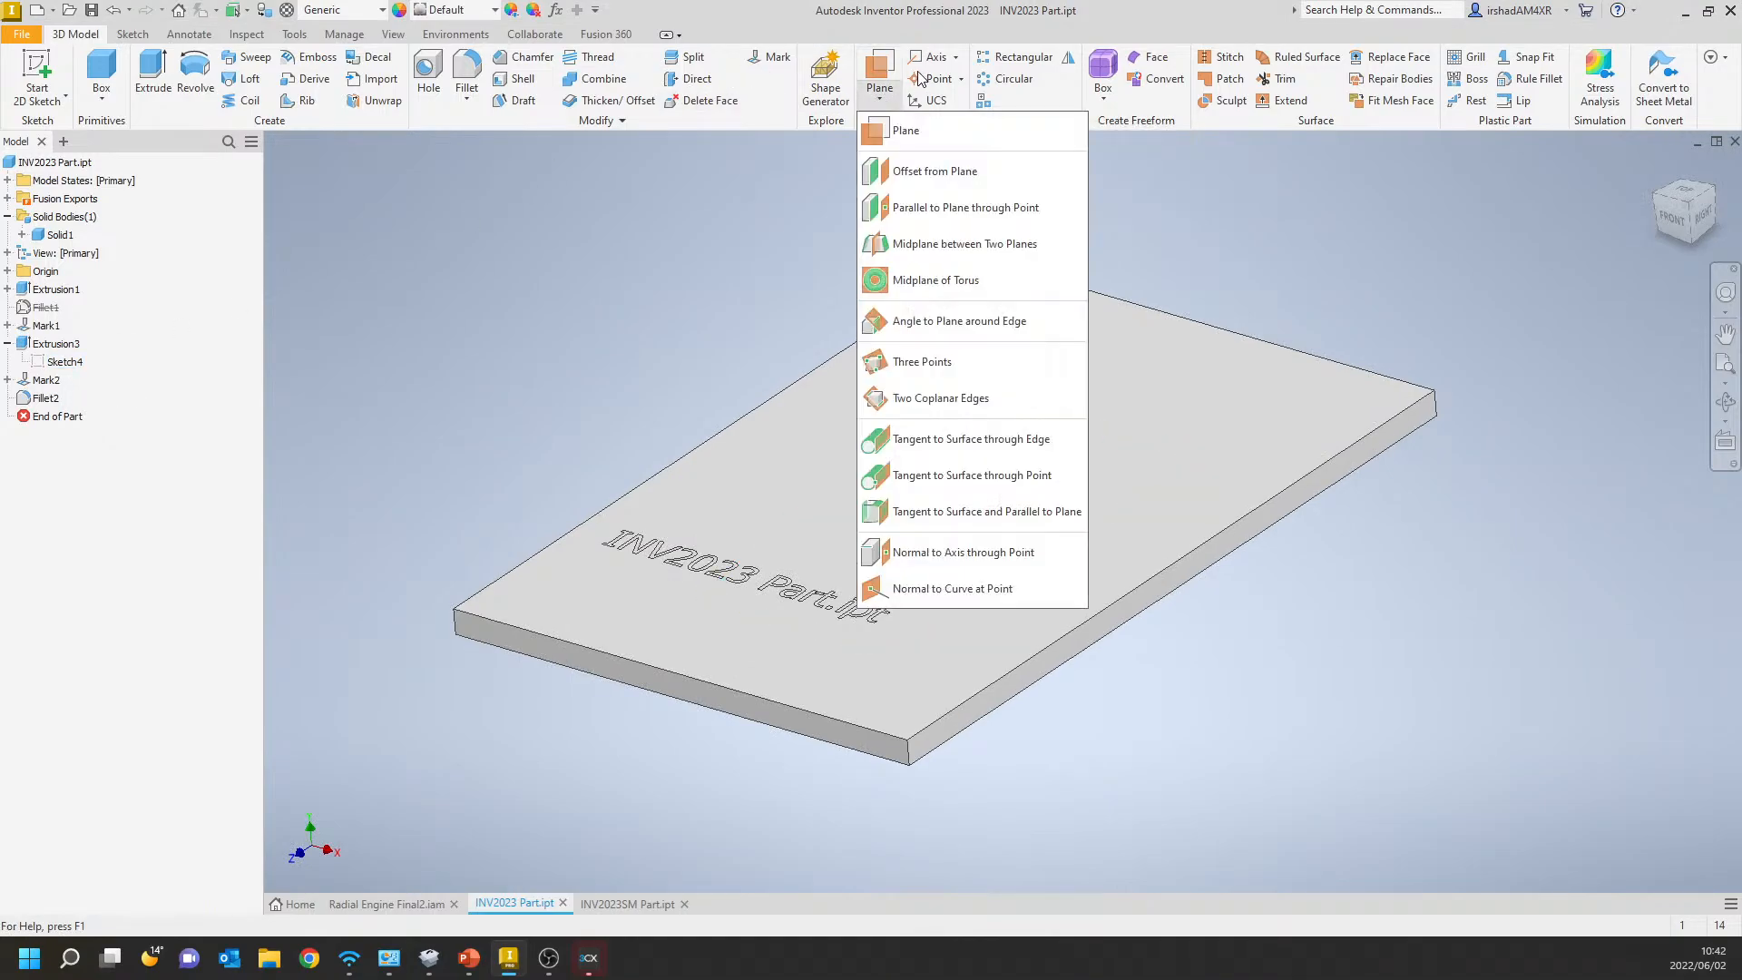
pyautogui.click(934, 171)
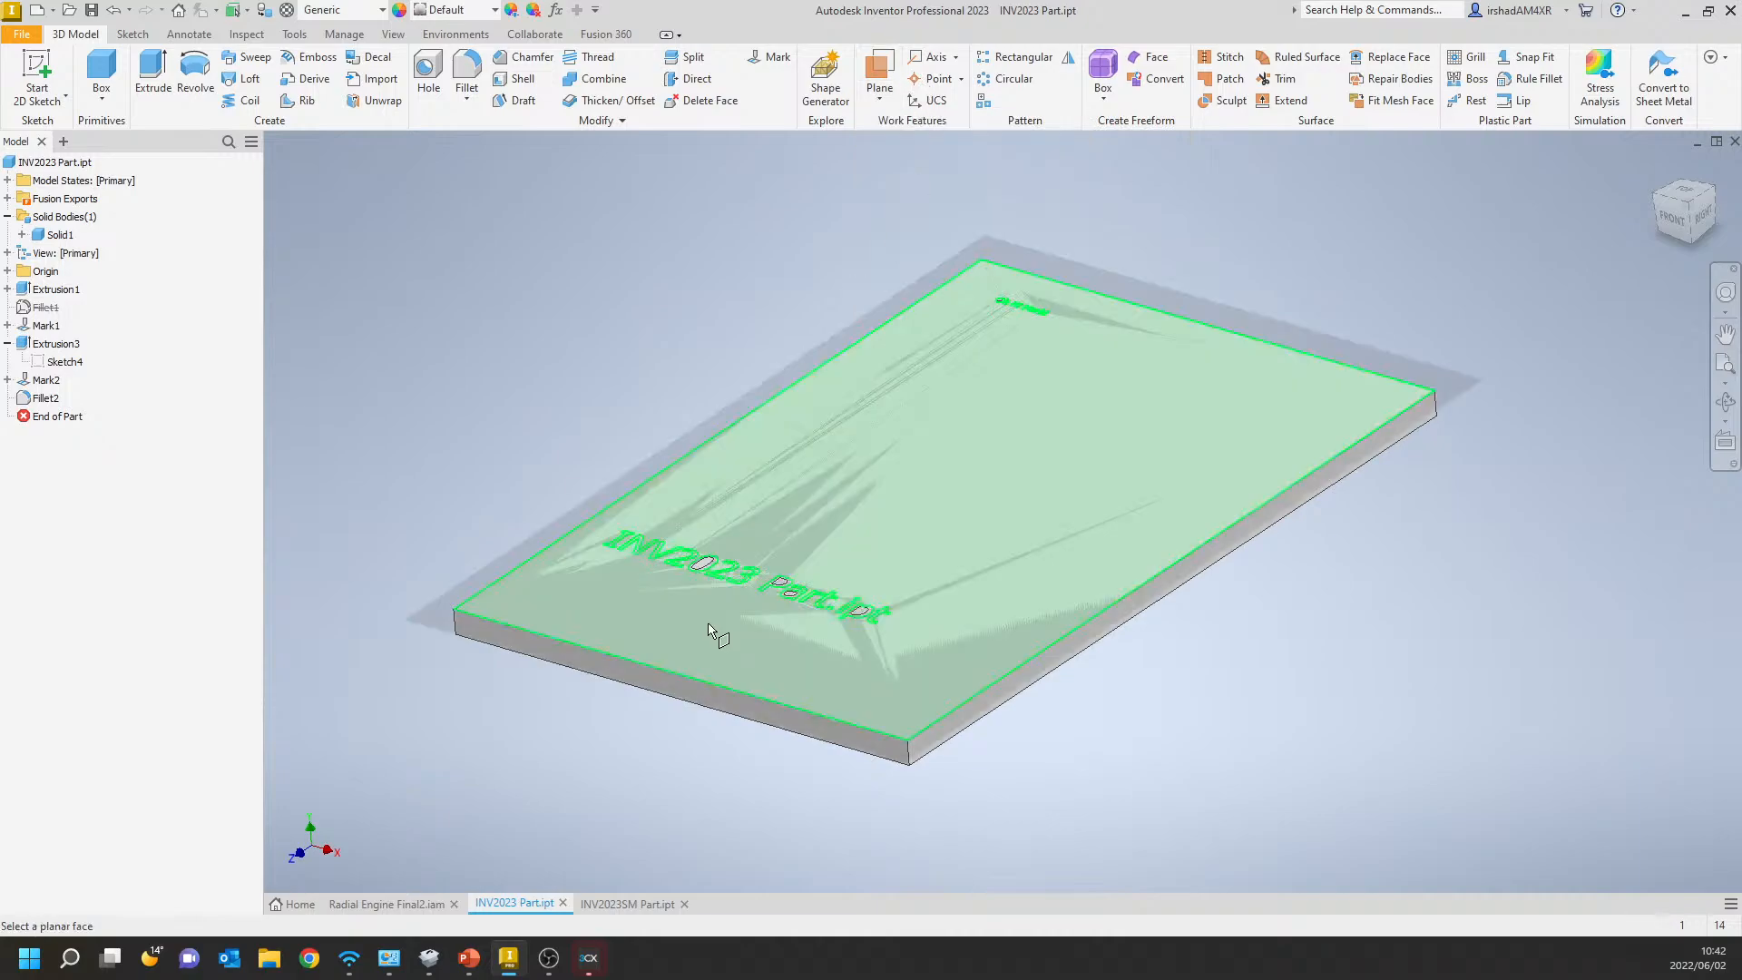
pyautogui.click(747, 567)
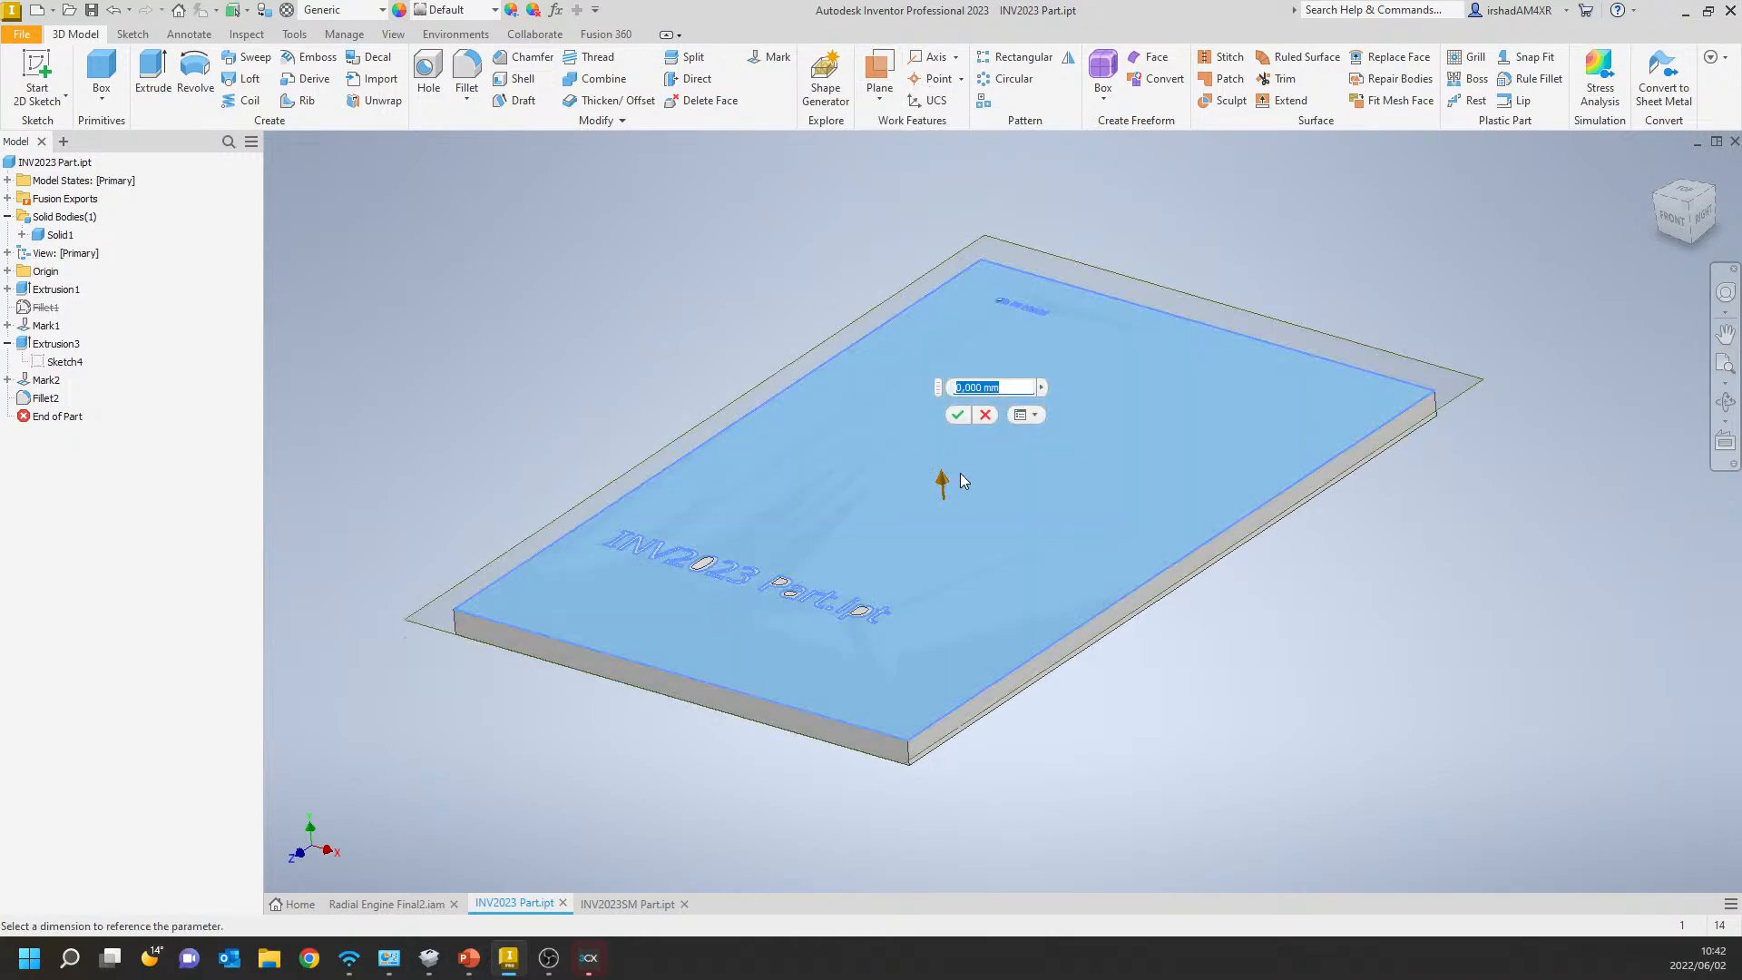
pyautogui.moveTo(945, 482); pyautogui.dragTo(933, 326)
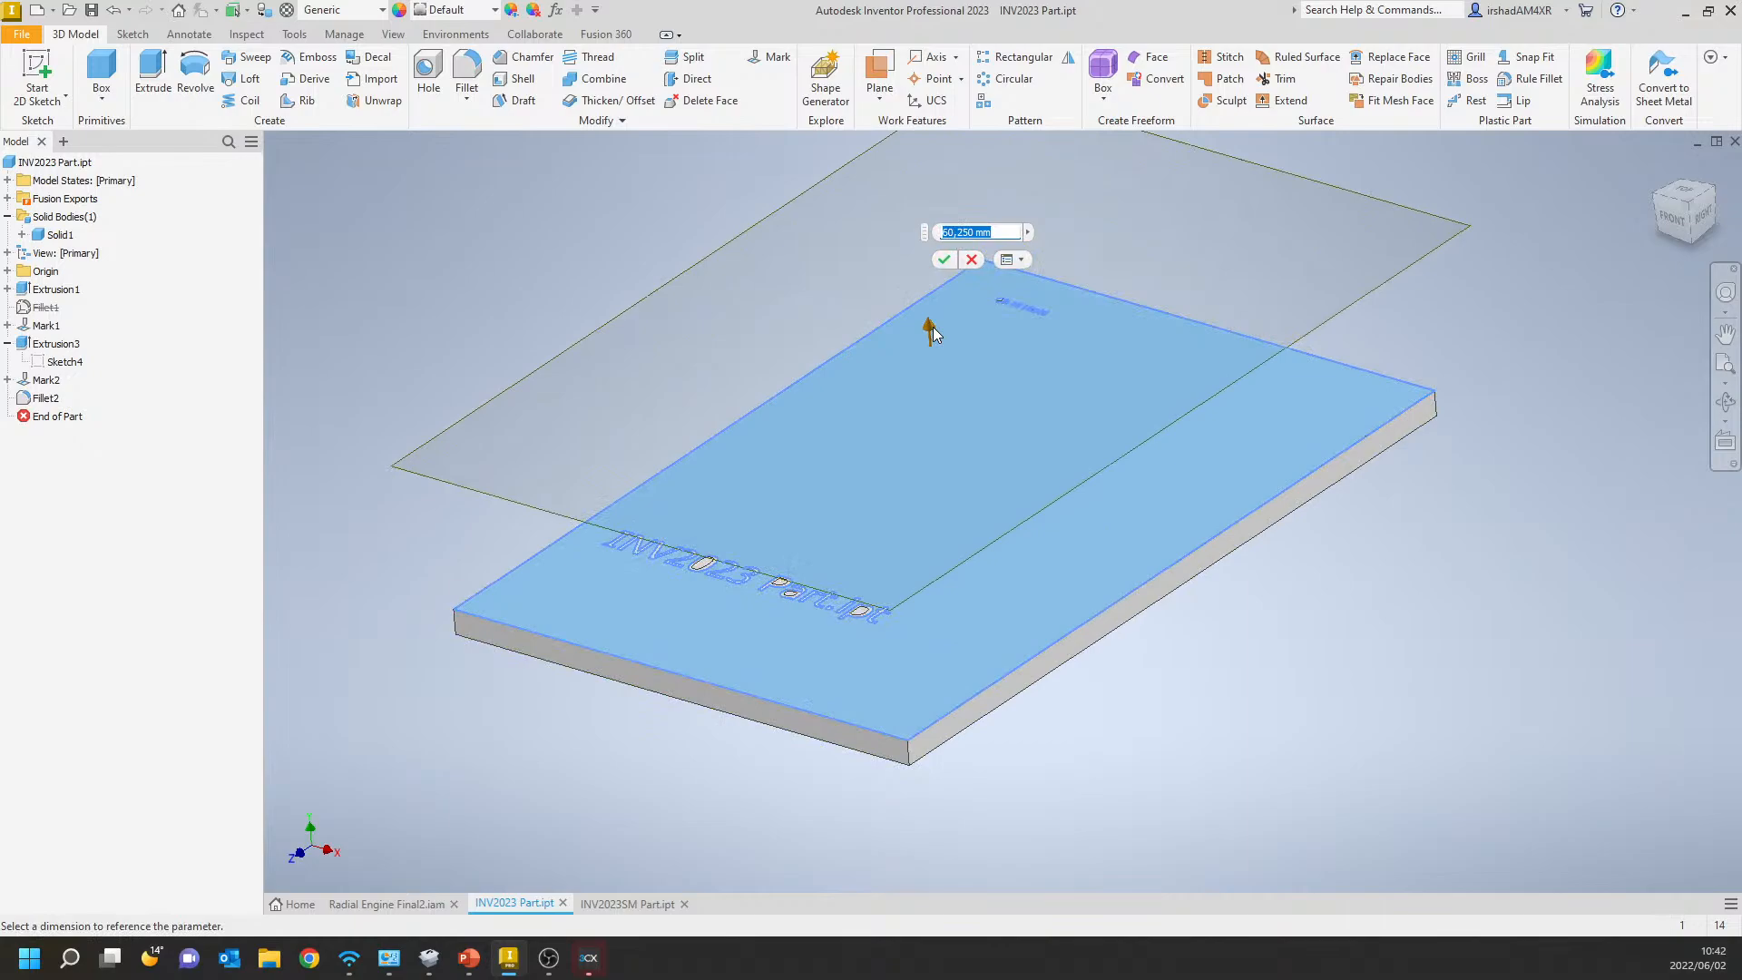
pyautogui.write('6')
pyautogui.press('Return')
# Select the offset work plane above the plate and turn off its visibility.
pyautogui.keyDown('shift'); pyautogui.moveTo(933, 330); pyautogui.dragTo(888, 406, button='middle'); pyautogui.keyUp('shift')
pyautogui.click(866, 315)
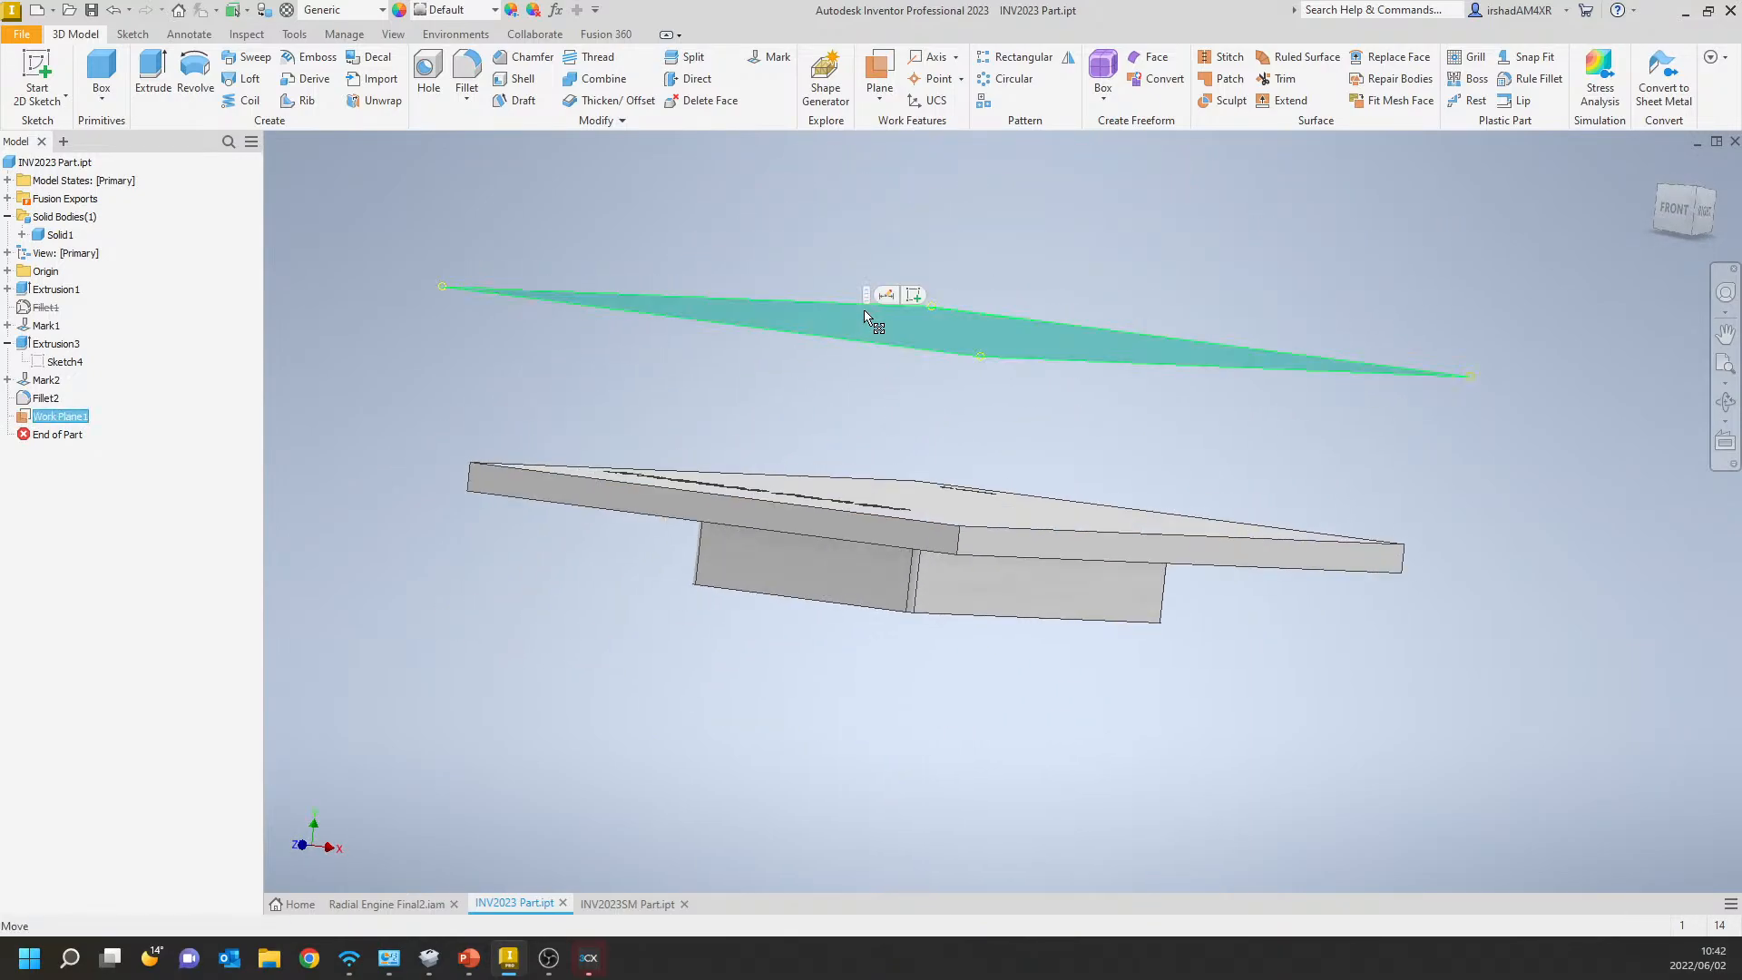
pyautogui.click(859, 366)
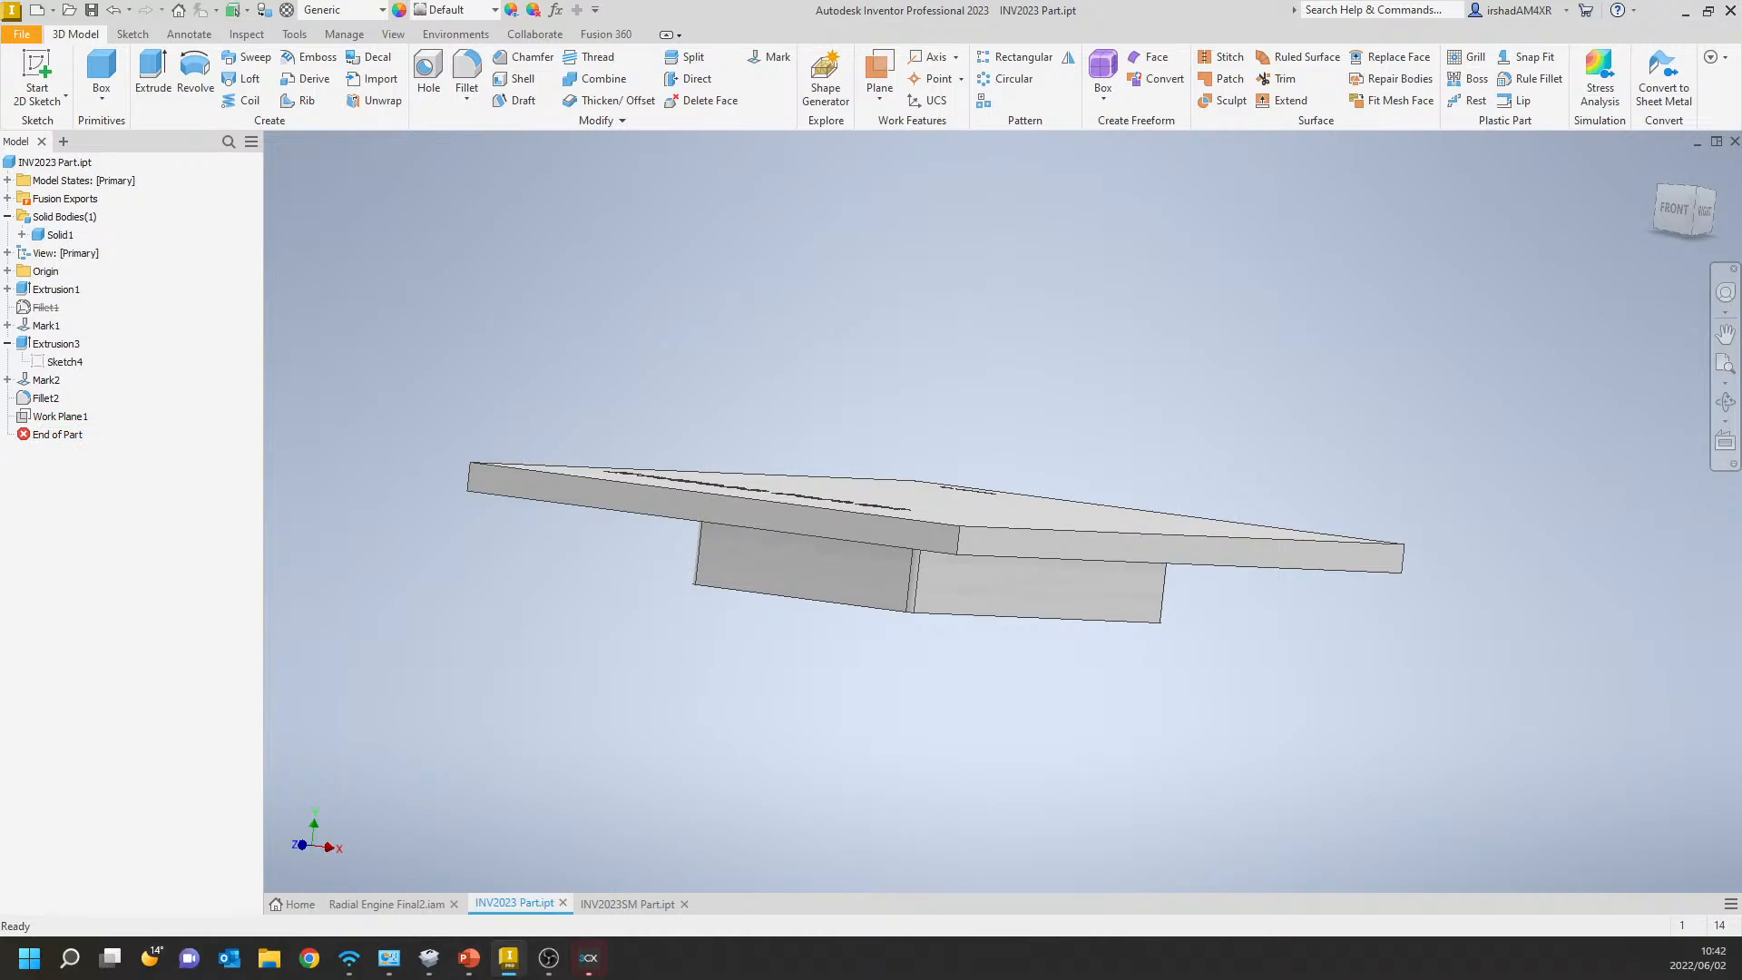
pyautogui.press('alt')
pyautogui.press('alt')
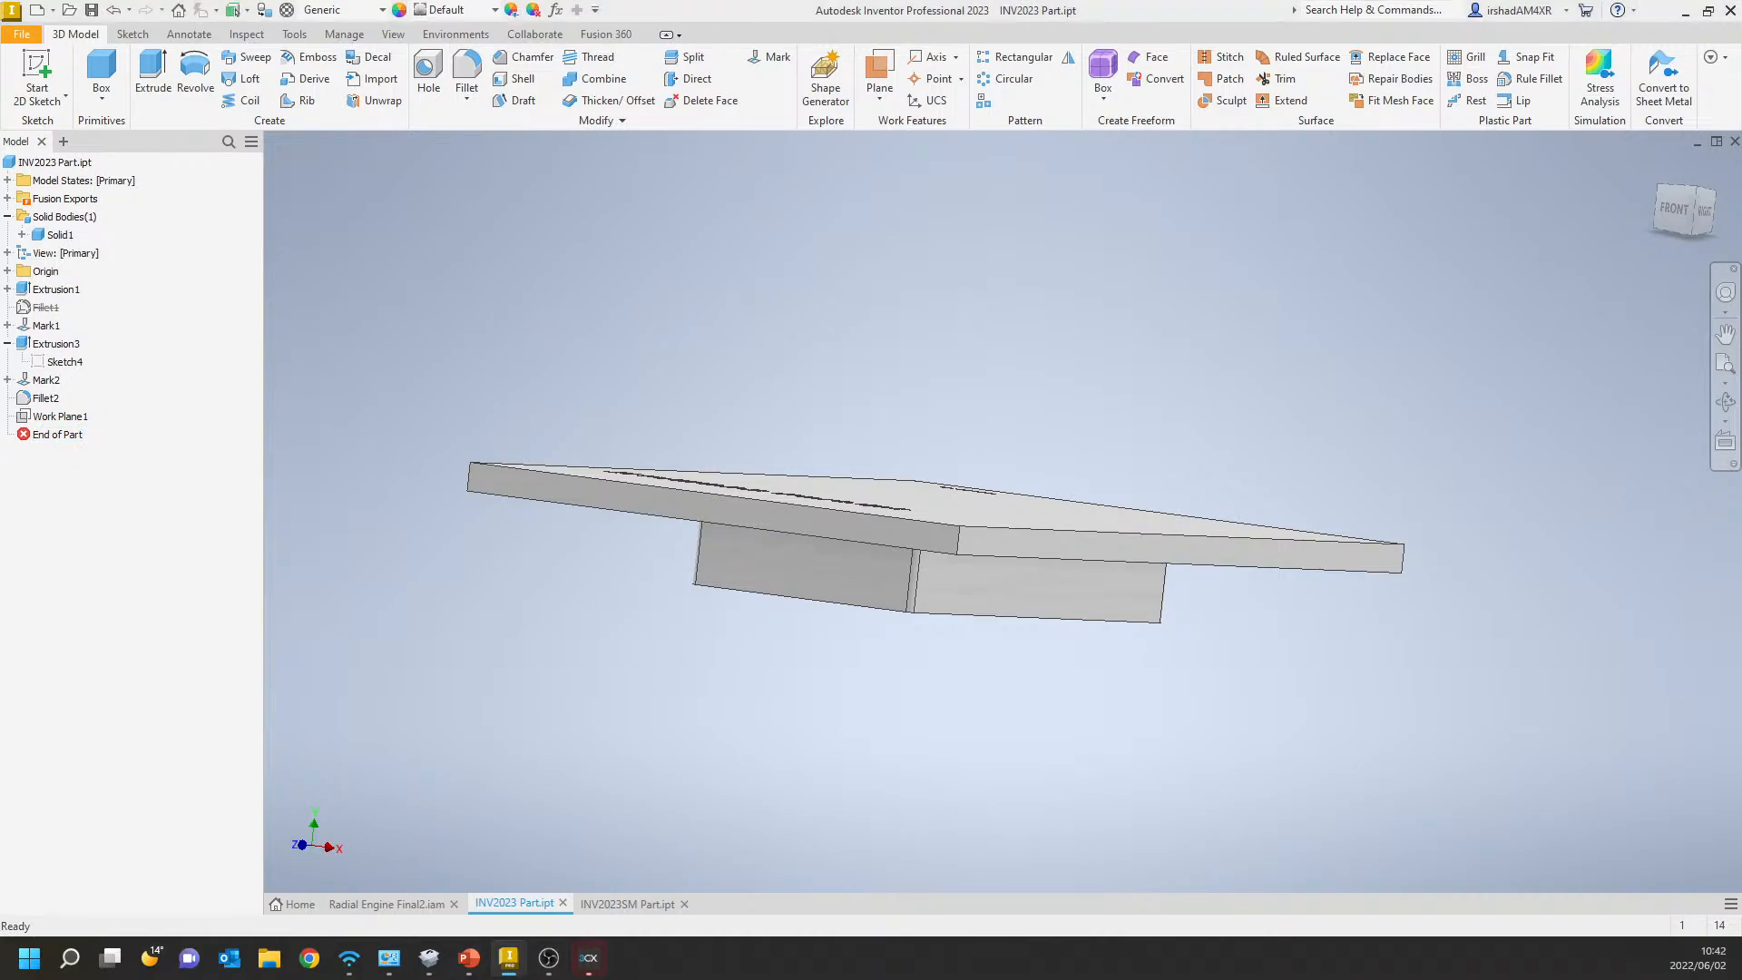
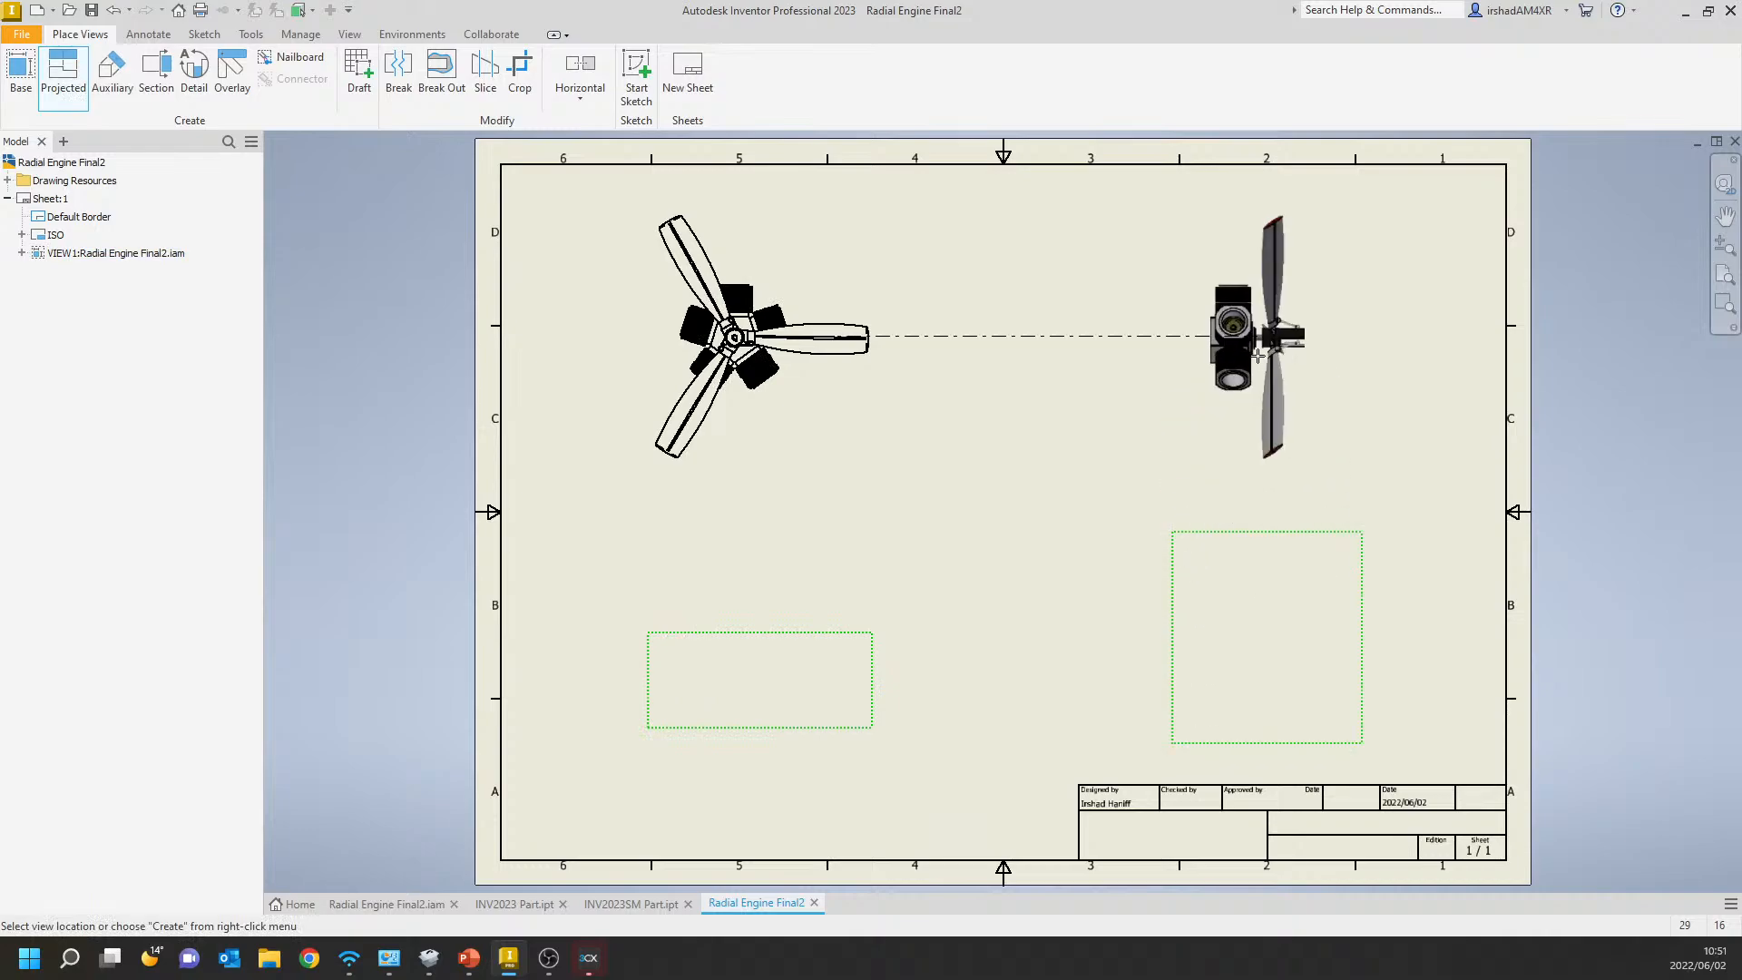
# Place the side projection level with the front view of the radial engine and create the projected views.
pyautogui.click(1258, 354)
pyautogui.rightClick(1258, 354)
pyautogui.click(1328, 344)
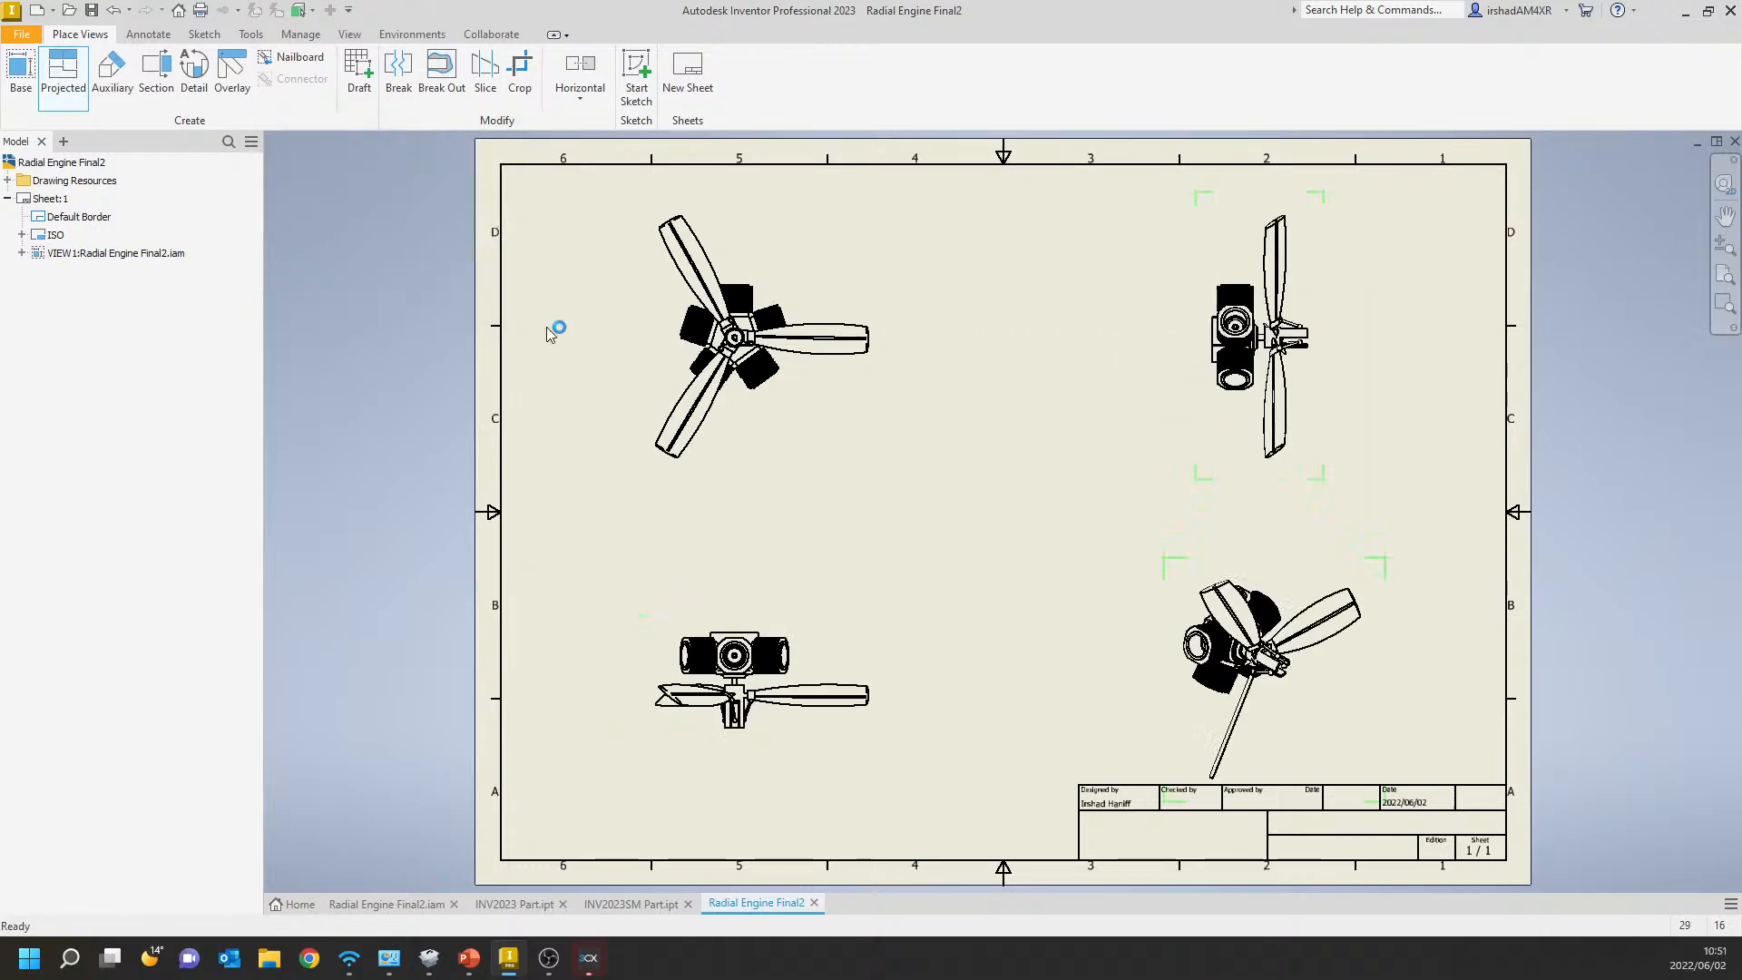
pyautogui.scroll(-5, 661, 277)
pyautogui.moveTo(852, 372); pyautogui.dragTo(892, 415, button='middle')
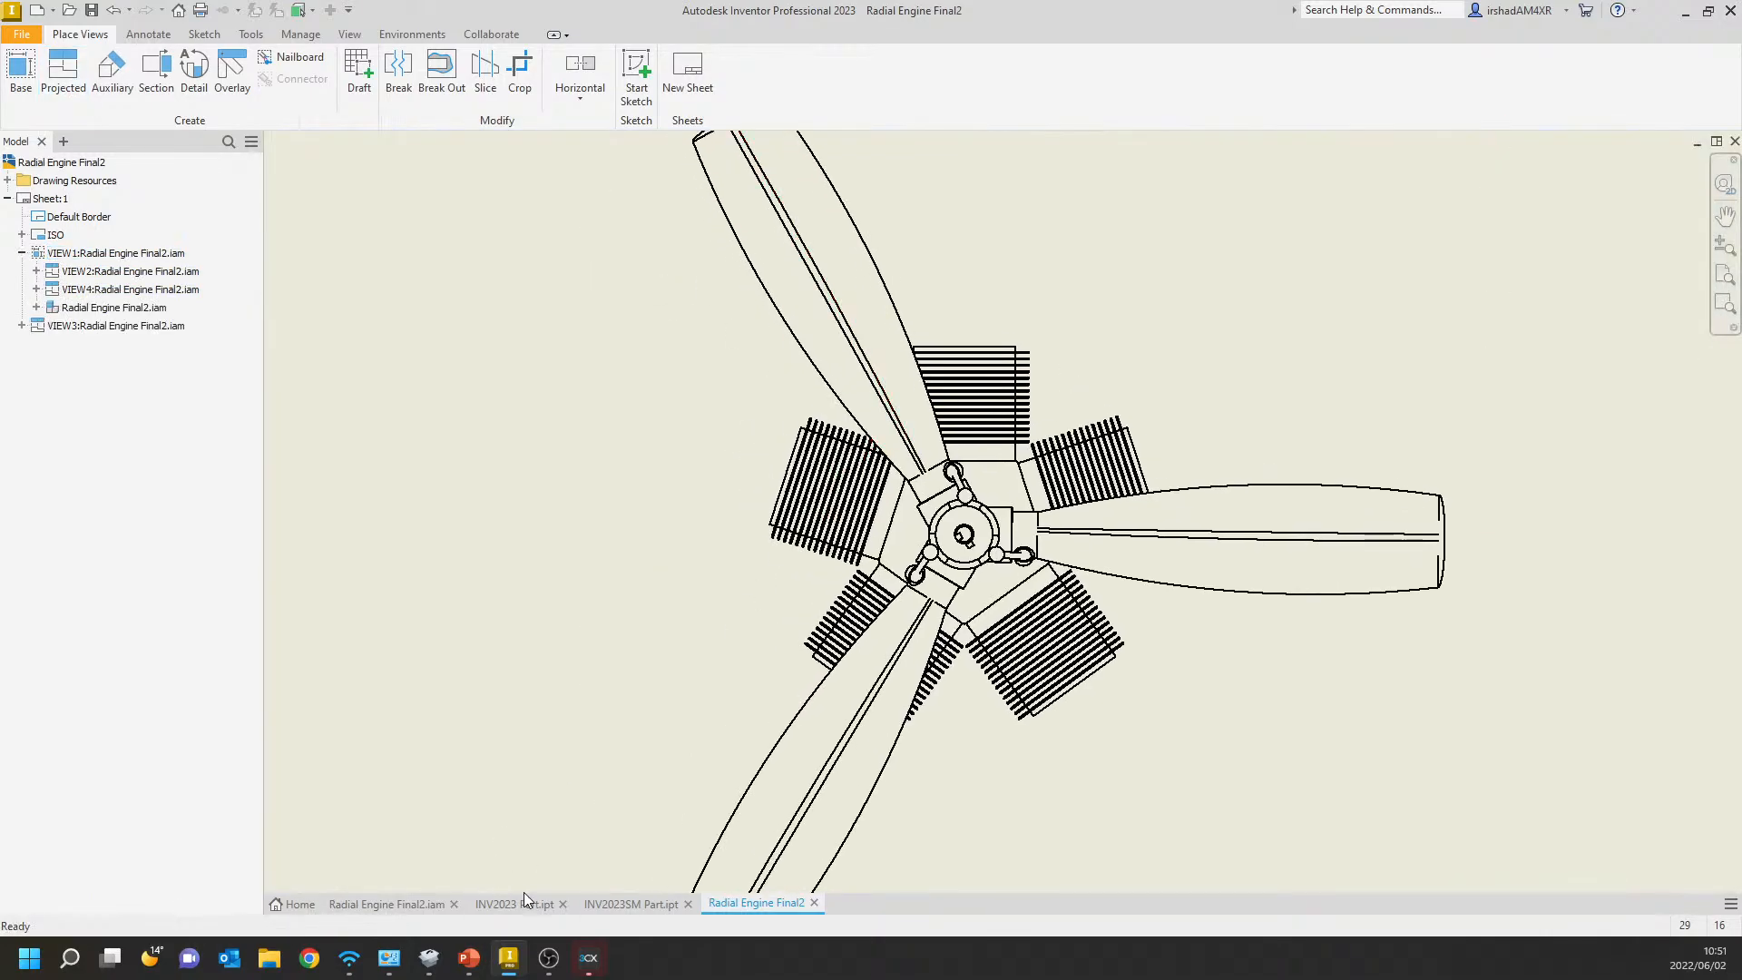
# Switch to the Radial Engine Final2 assembly and examine the options available for its [Primary] model state.
pyautogui.click(541, 907)
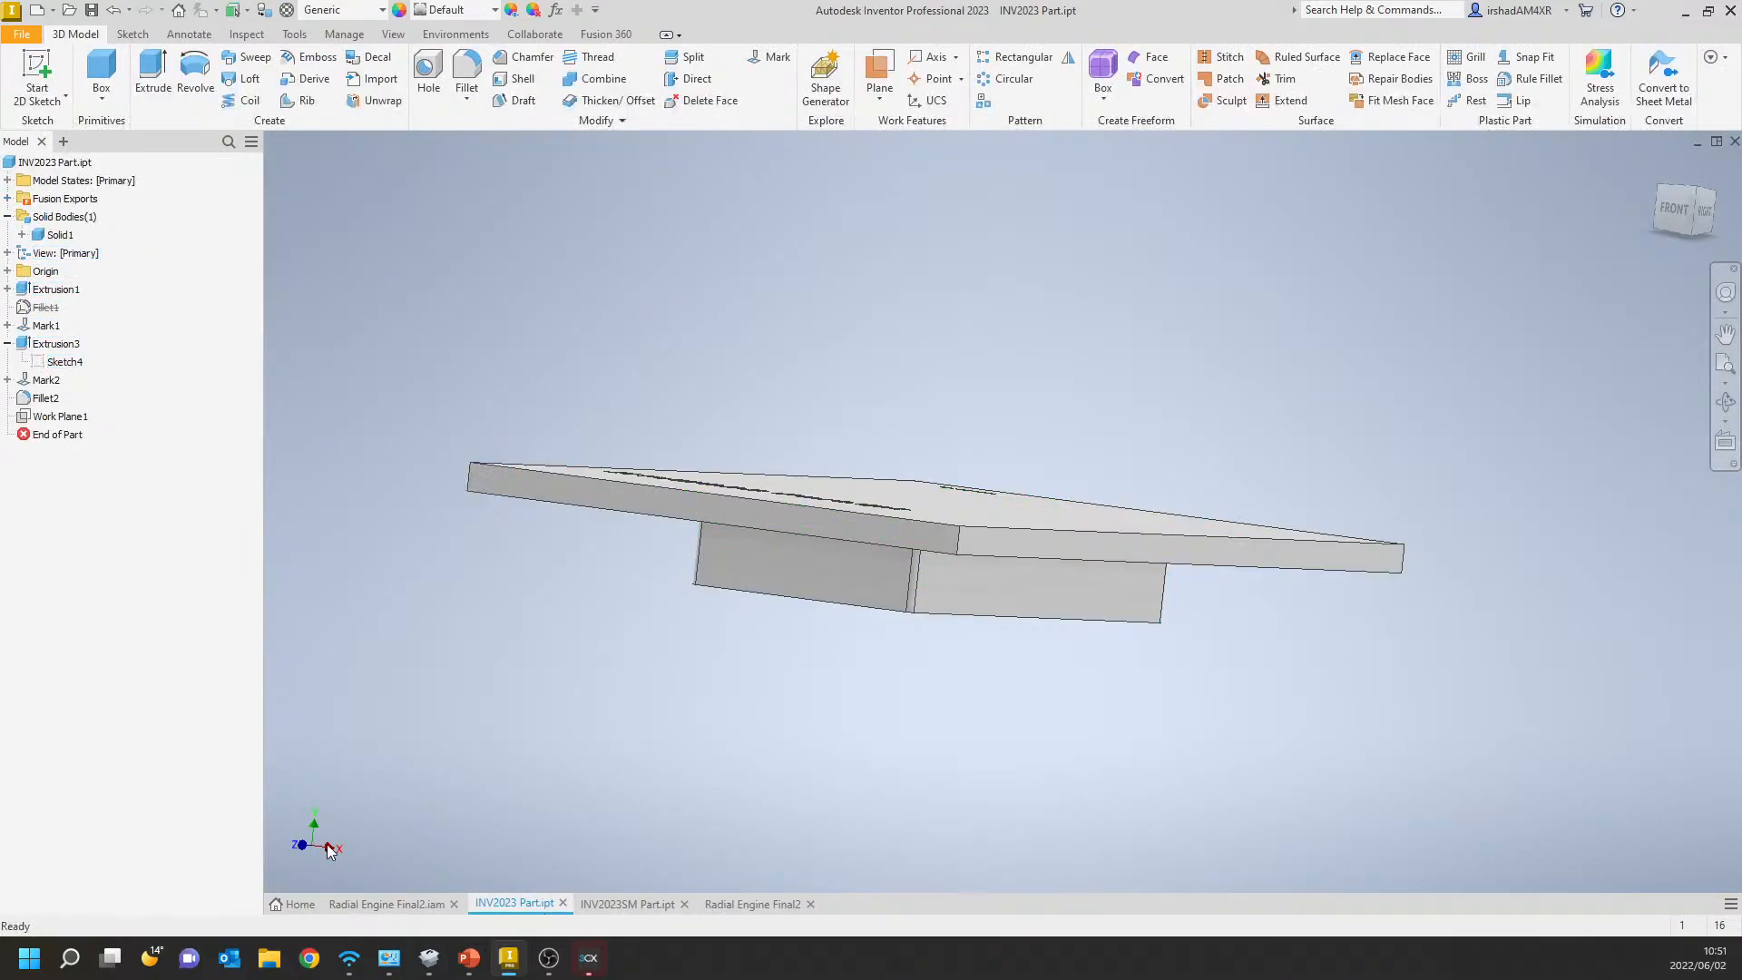
pyautogui.click(373, 898)
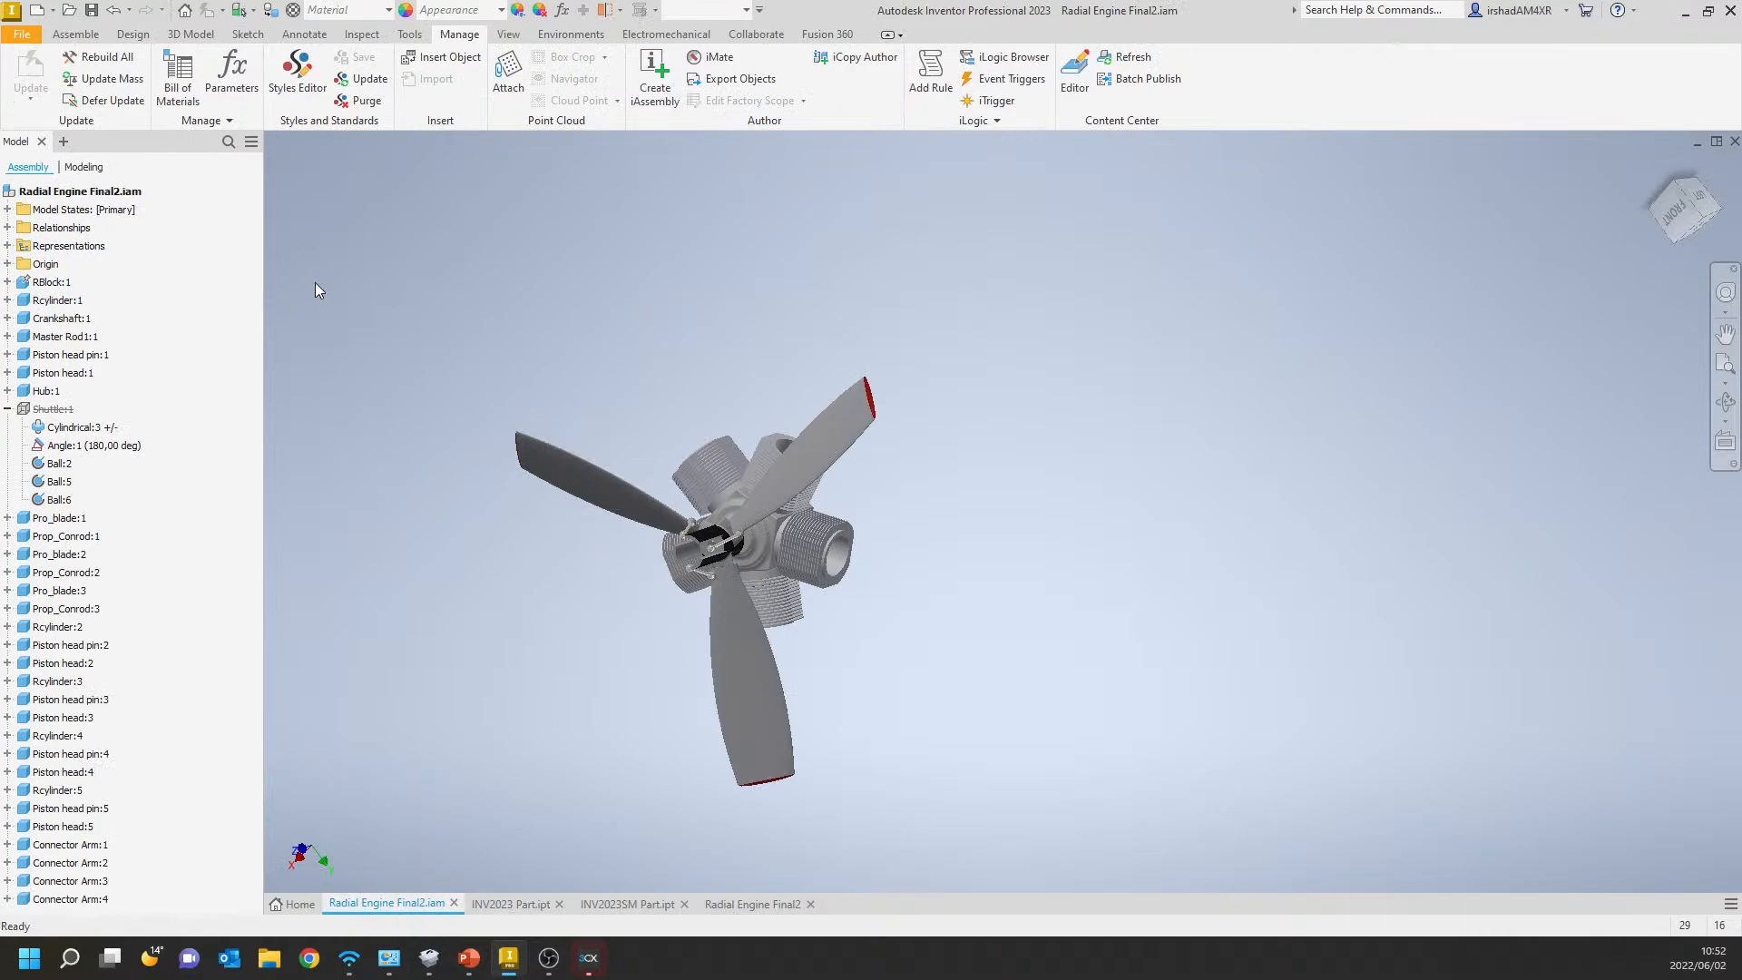
pyautogui.click(49, 413)
pyautogui.click(8, 209)
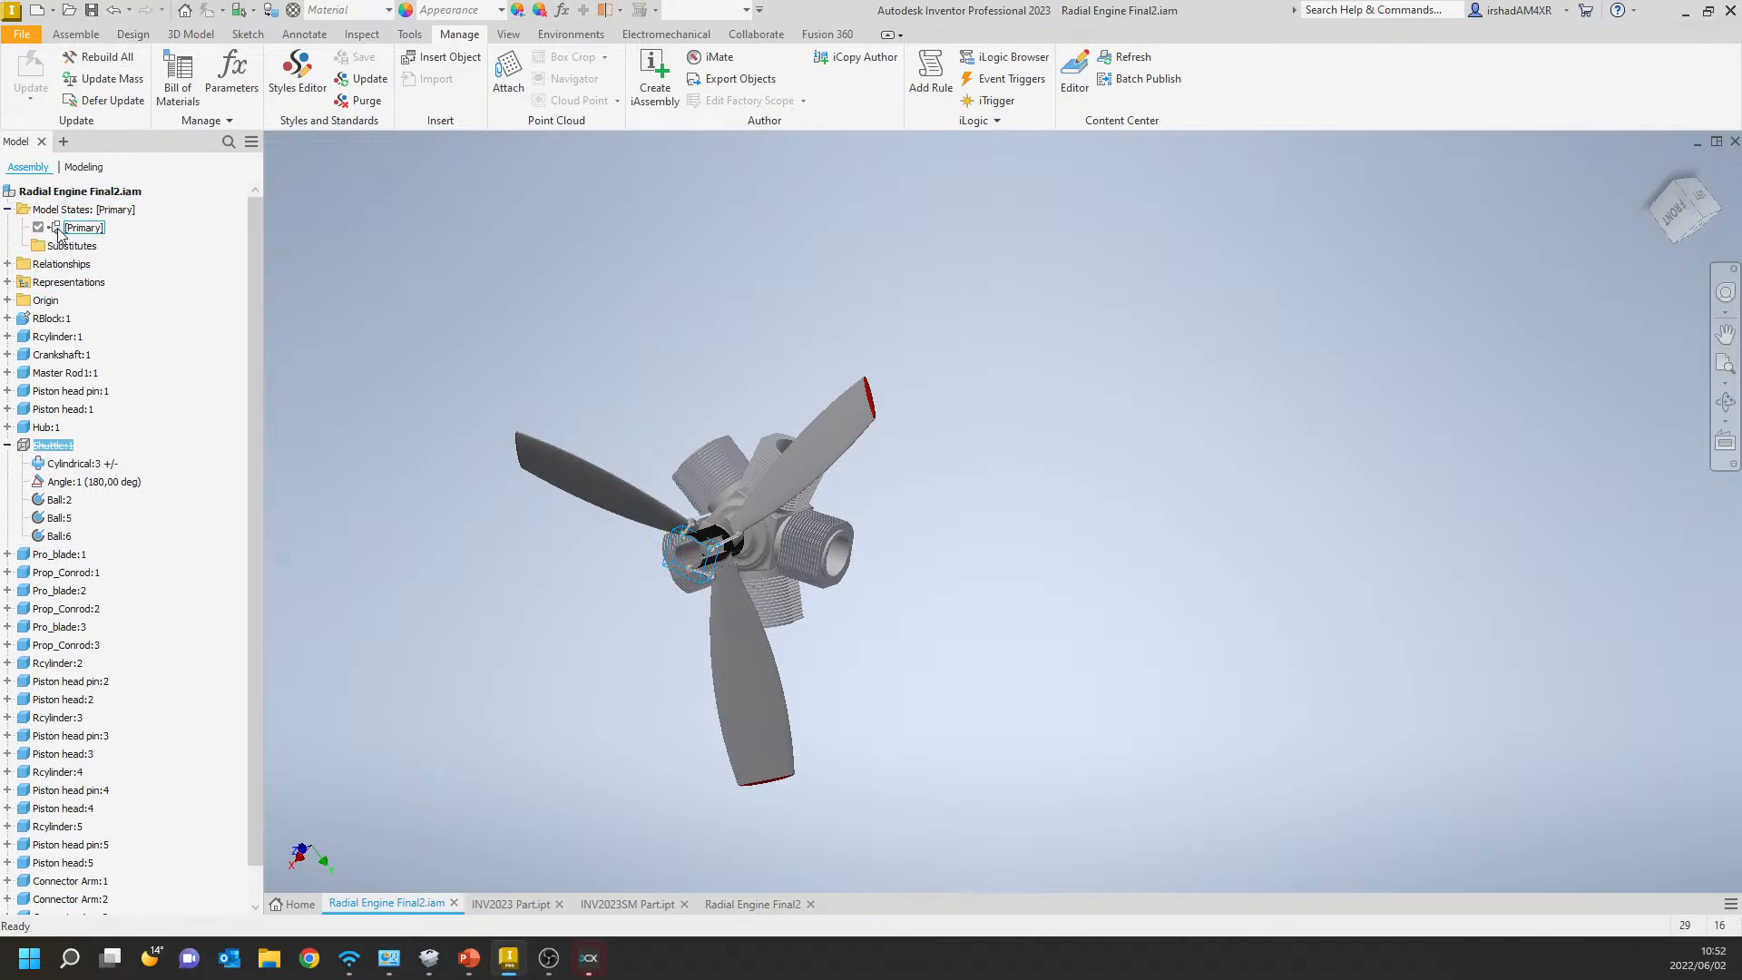
pyautogui.rightClick(73, 232)
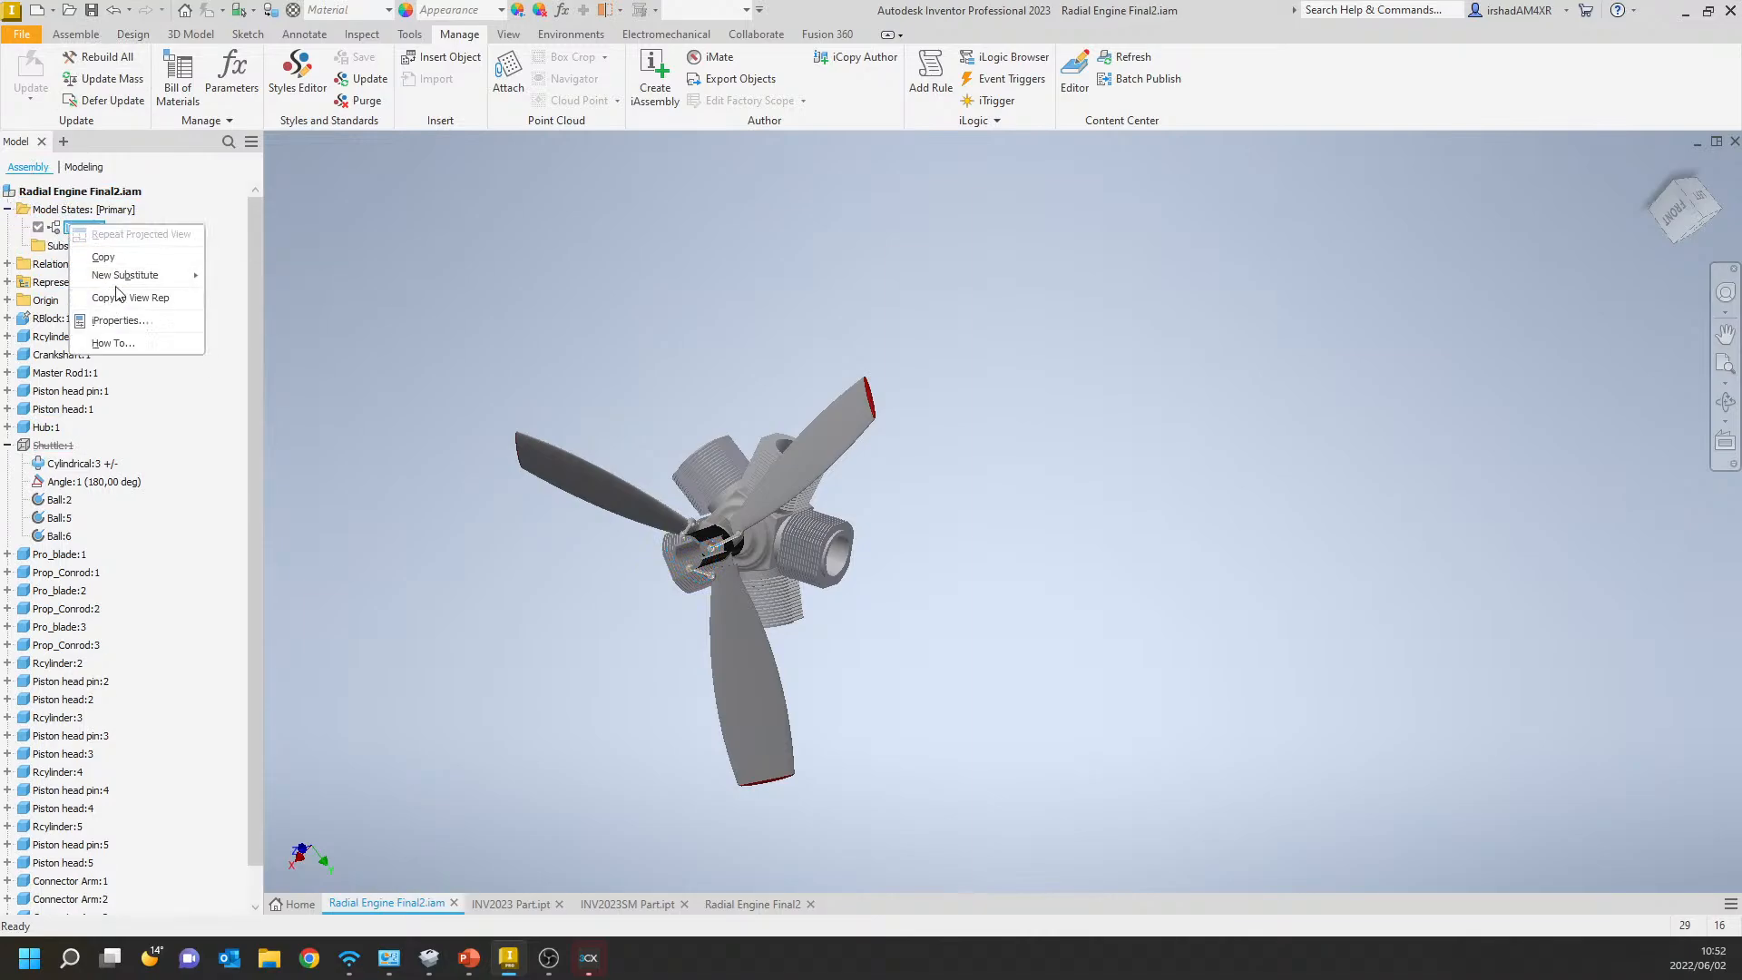
pyautogui.moveTo(124, 285)
pyautogui.click(51, 454)
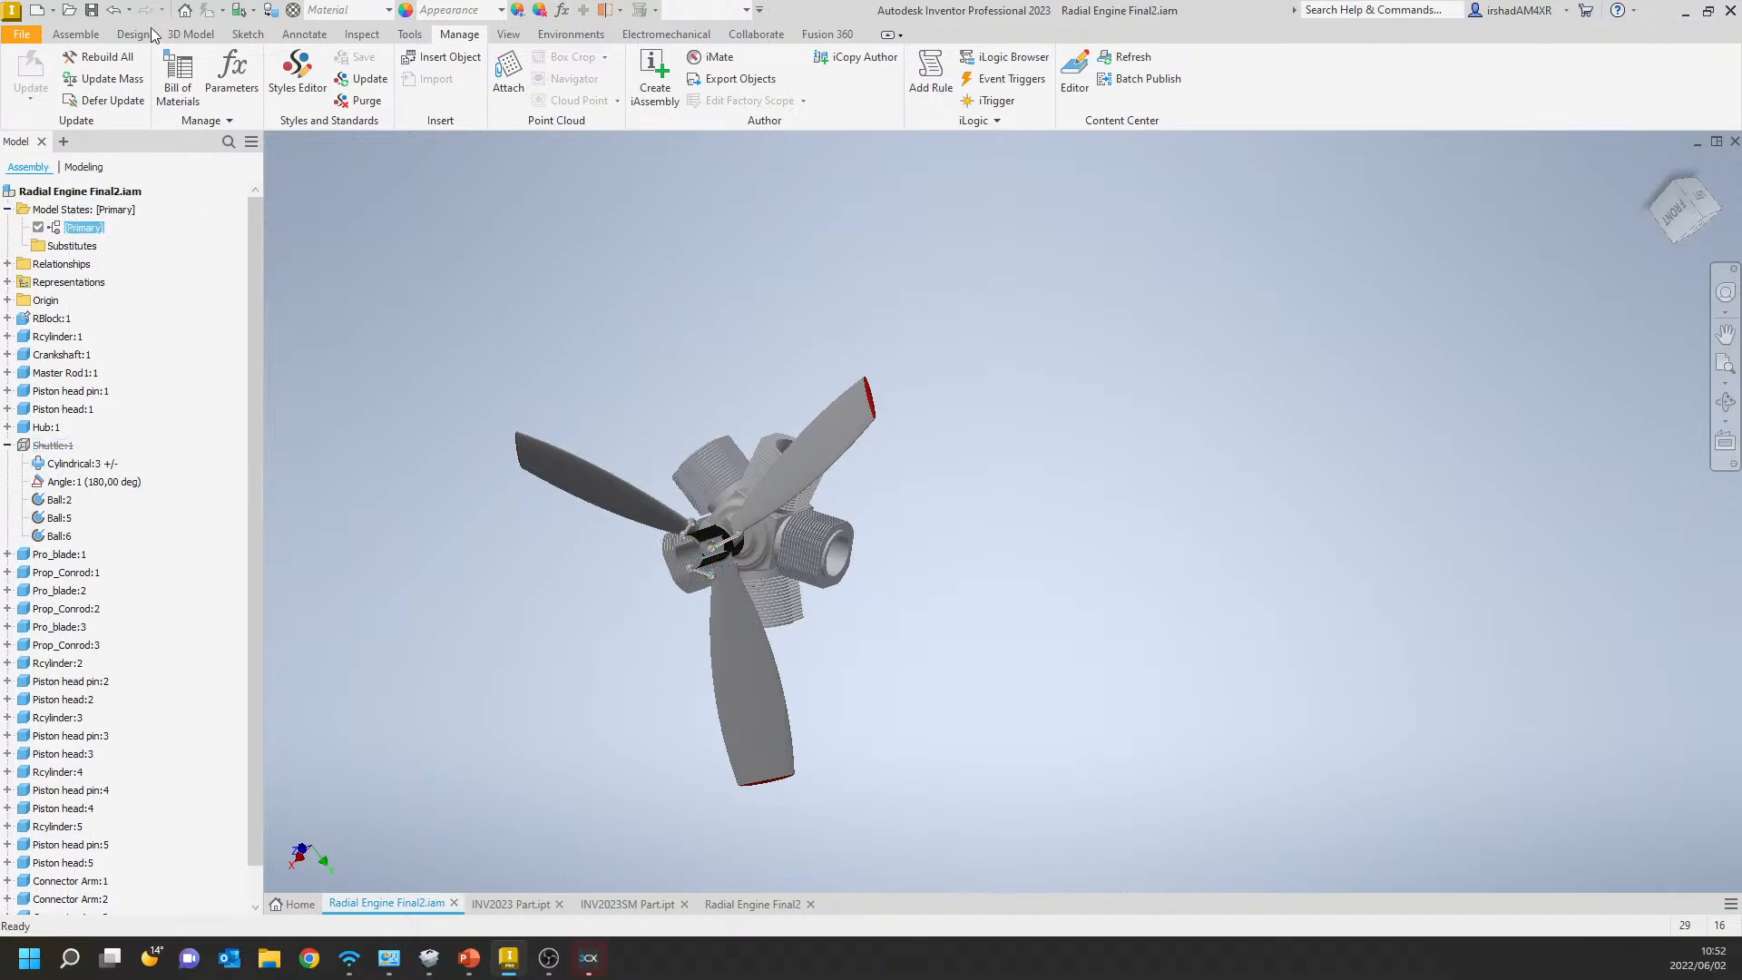
# Suppress the three propeller blades in the engine assembly and save it.
pyautogui.click(807, 449)
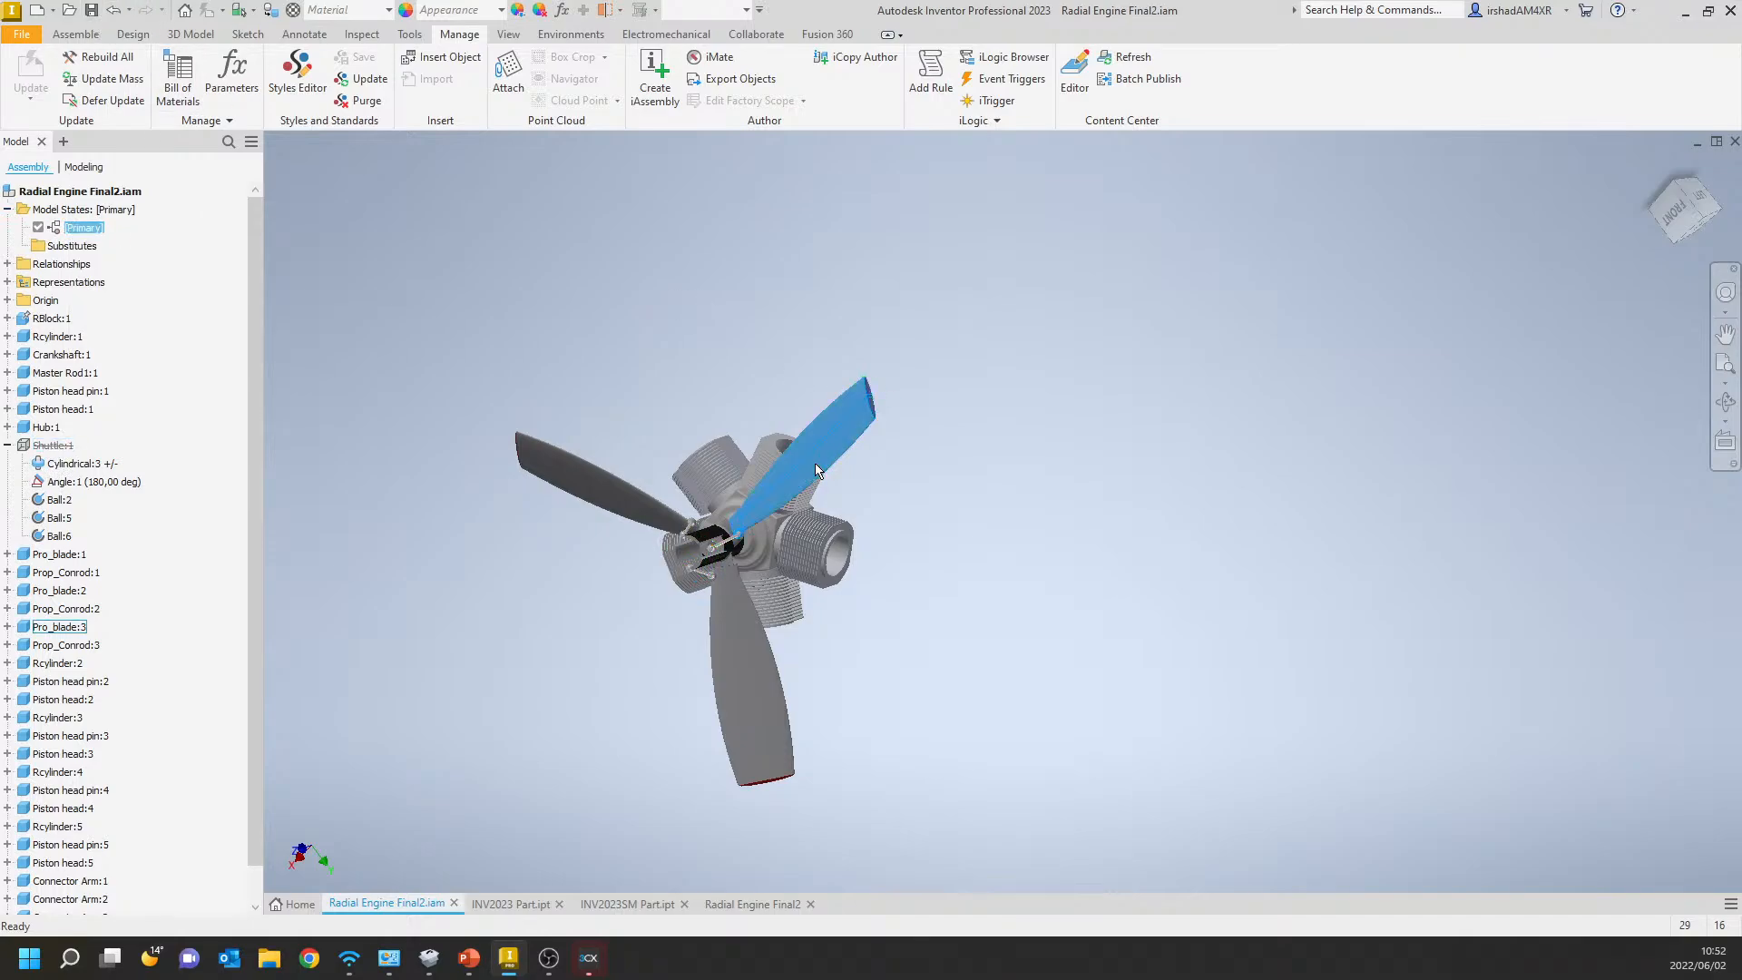
pyautogui.keyDown('ctrl'); pyautogui.click(585, 501); pyautogui.keyUp('ctrl')
pyautogui.keyDown('ctrl'); pyautogui.click(729, 648); pyautogui.keyUp('ctrl')
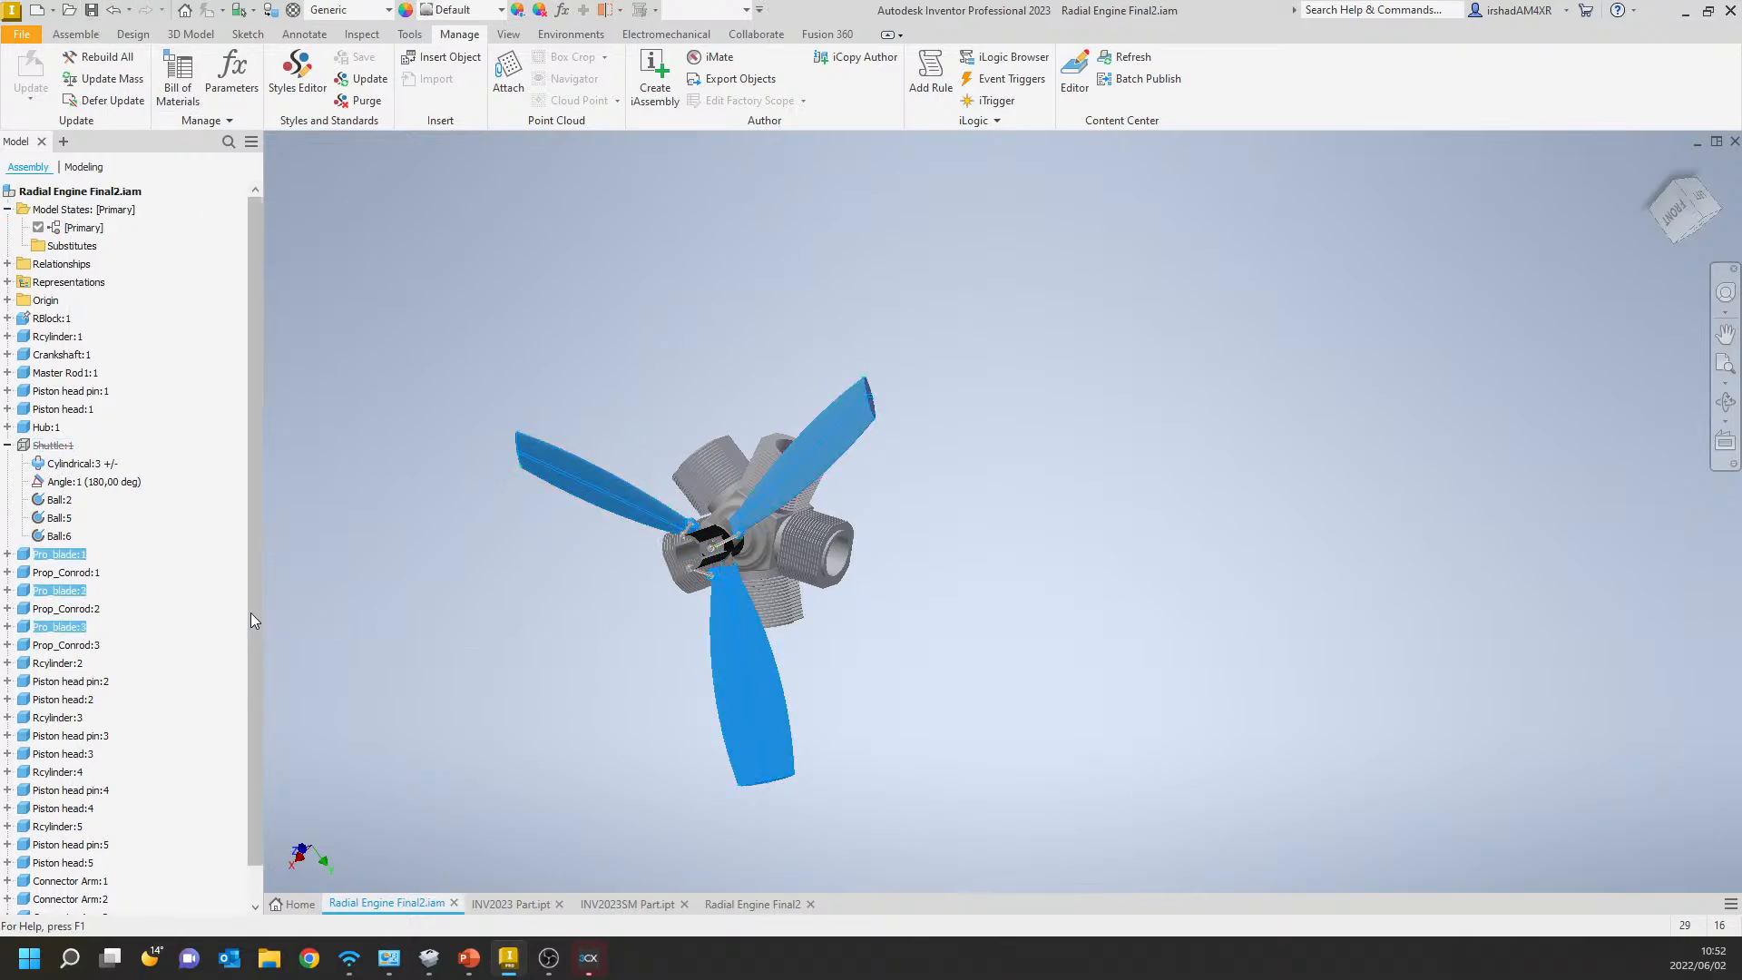
pyautogui.rightClick(69, 556)
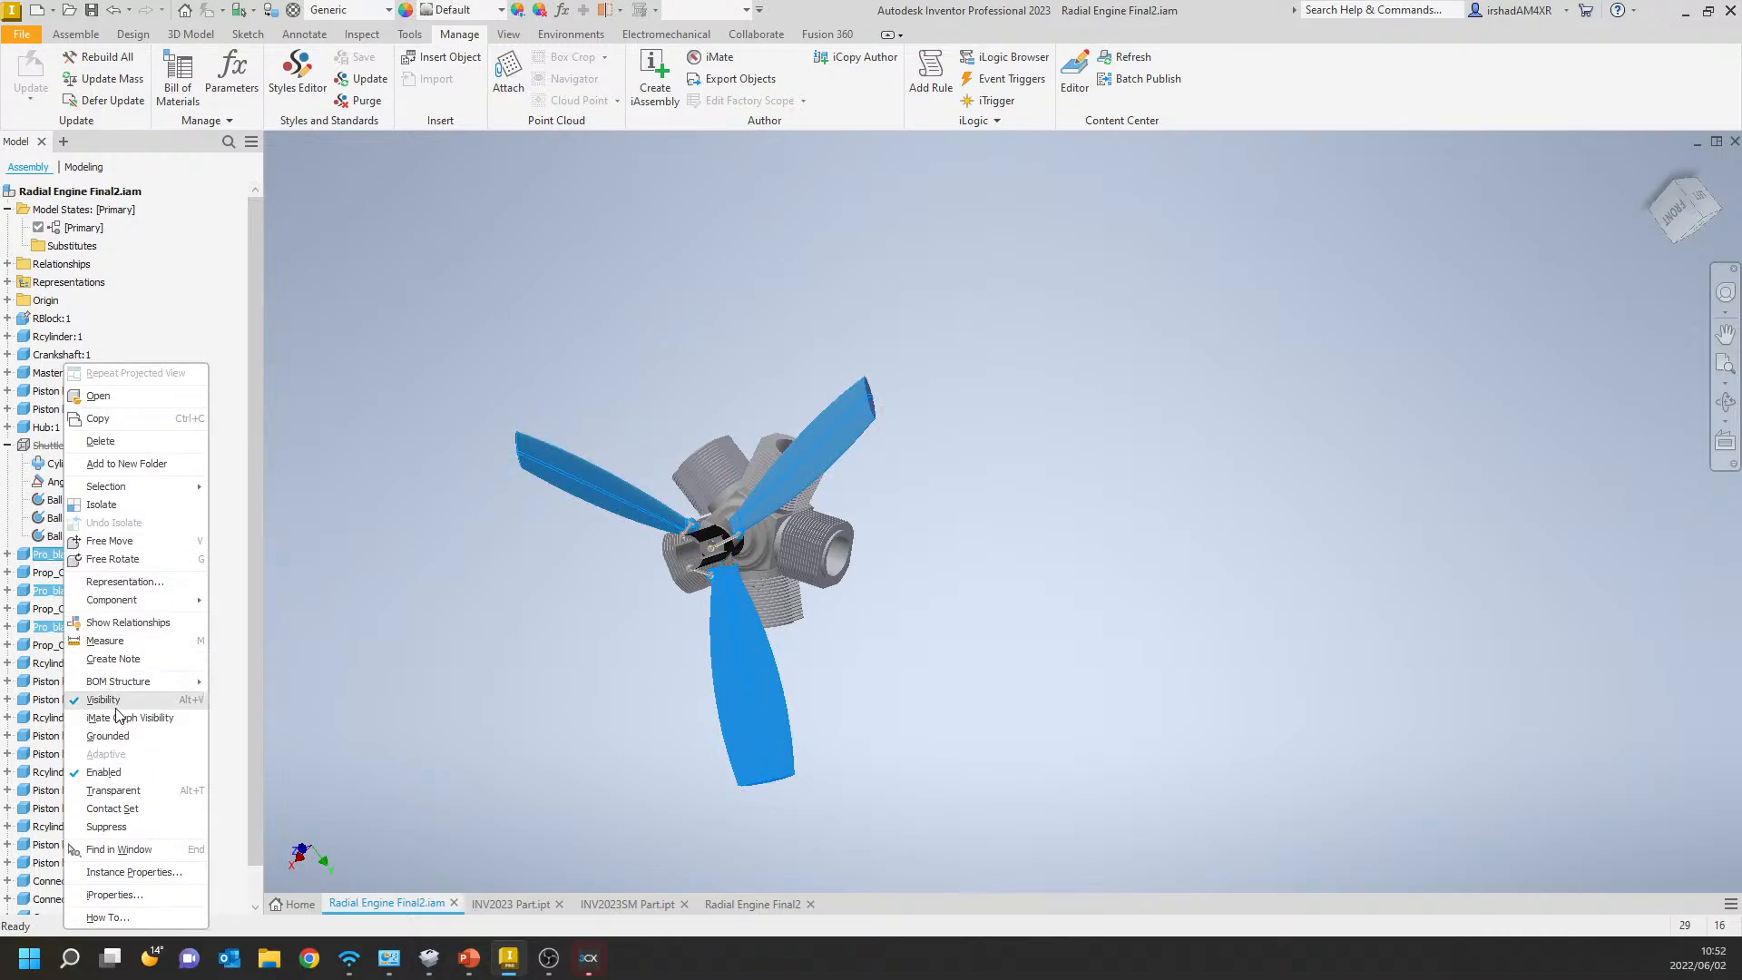
pyautogui.click(128, 827)
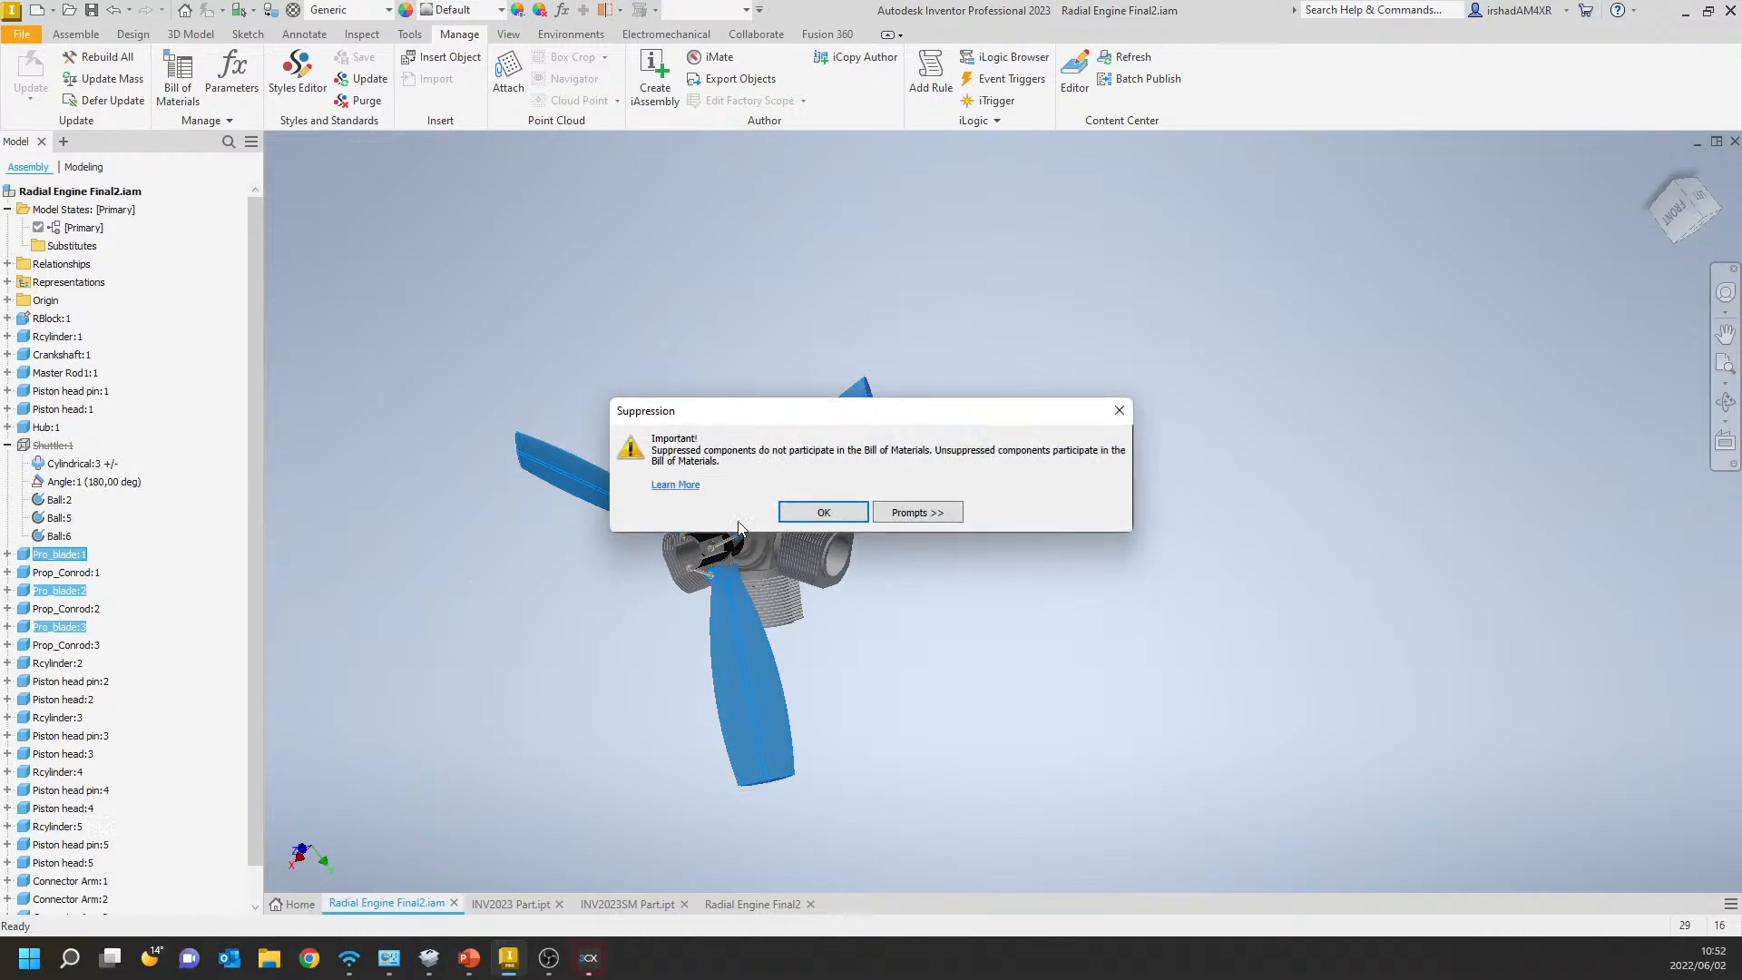
pyautogui.click(824, 513)
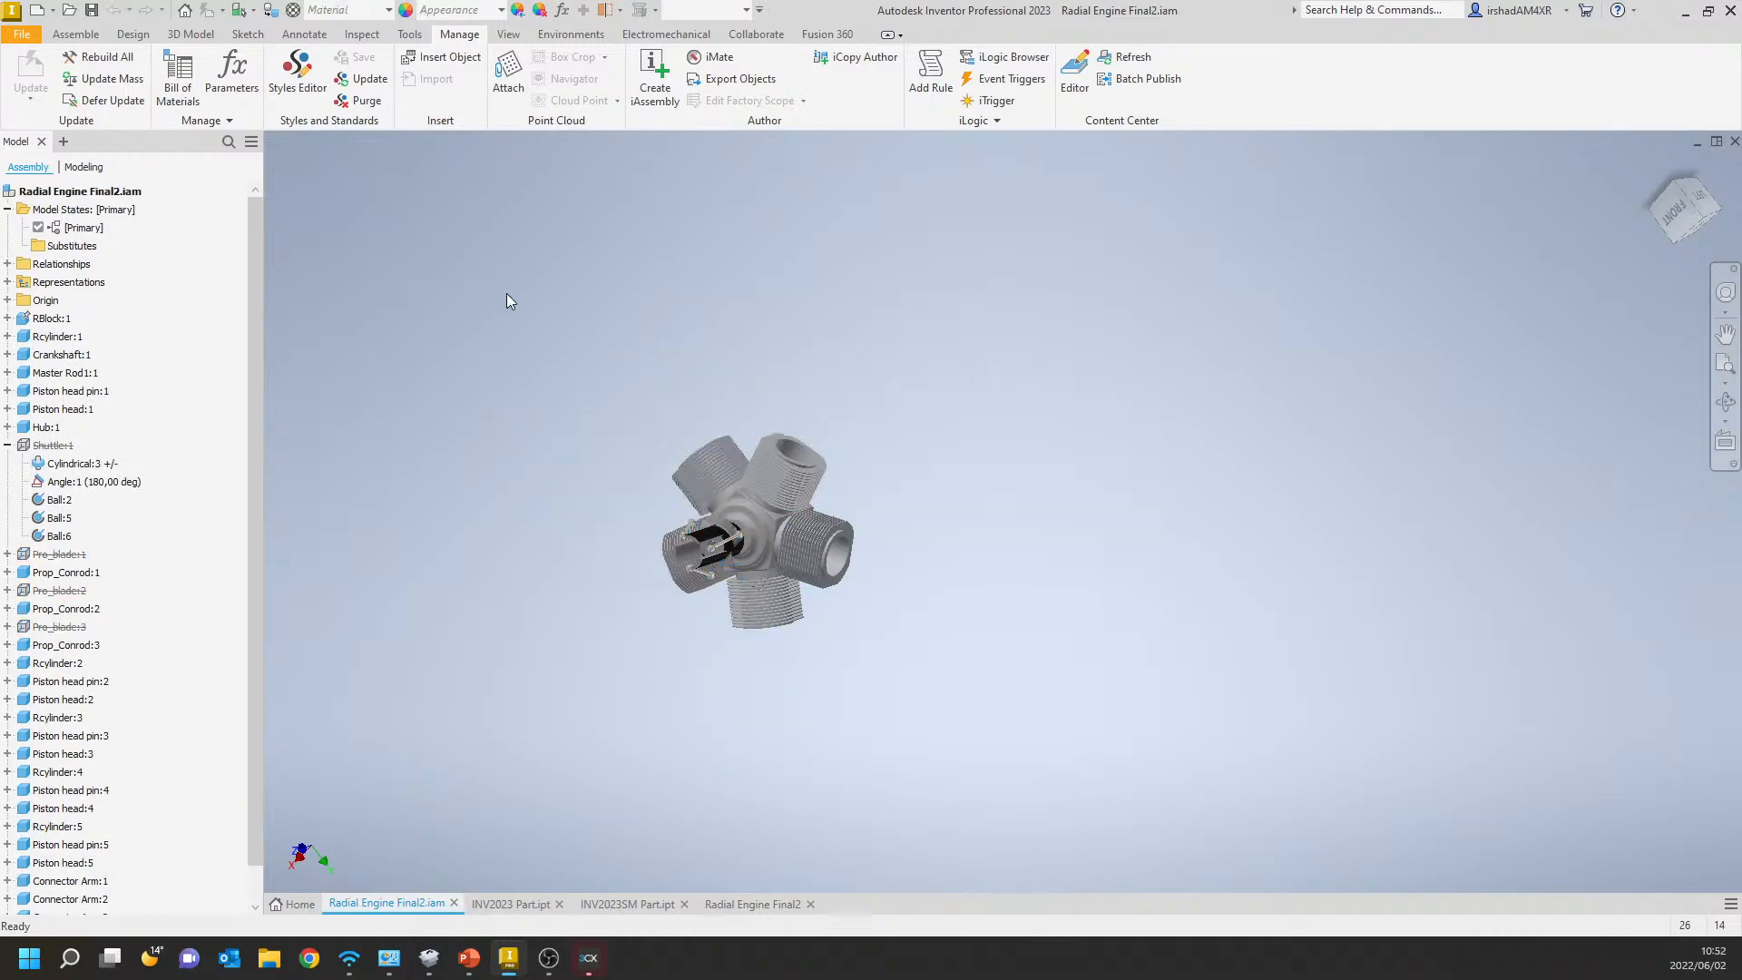
pyautogui.click(91, 10)
pyautogui.click(1066, 334)
# Create a view representation named No Blades and save the assembly.
pyautogui.click(8, 282)
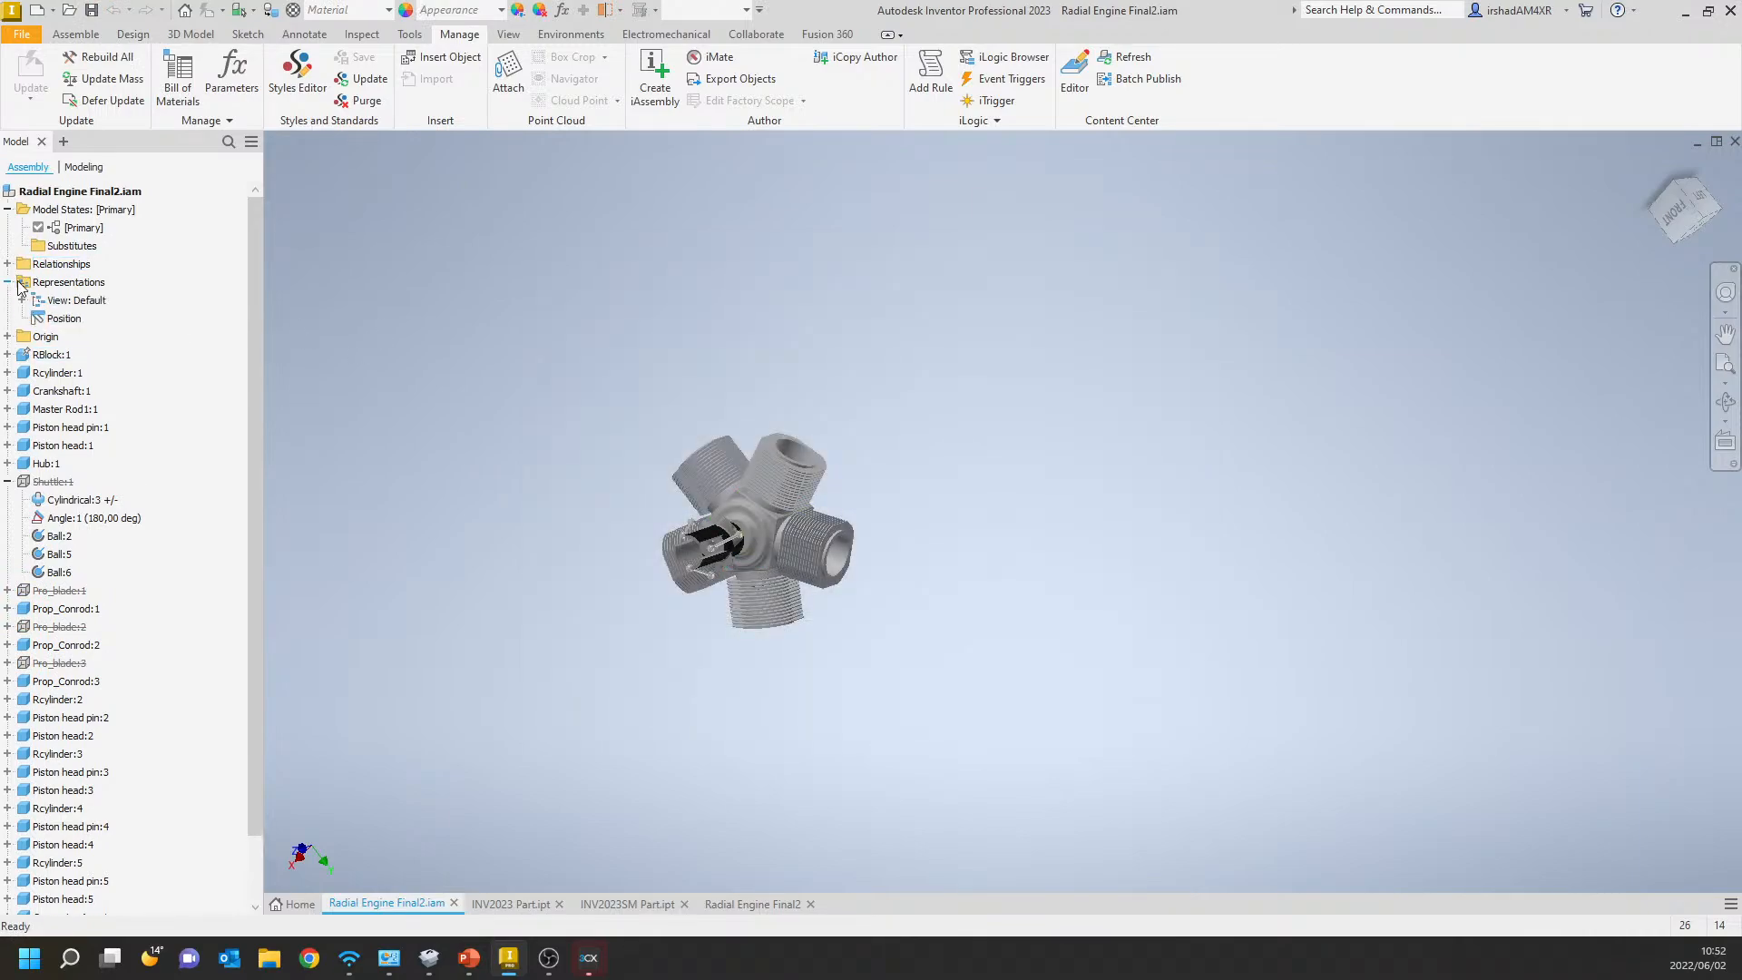
pyautogui.click(63, 304)
pyautogui.rightClick(63, 308)
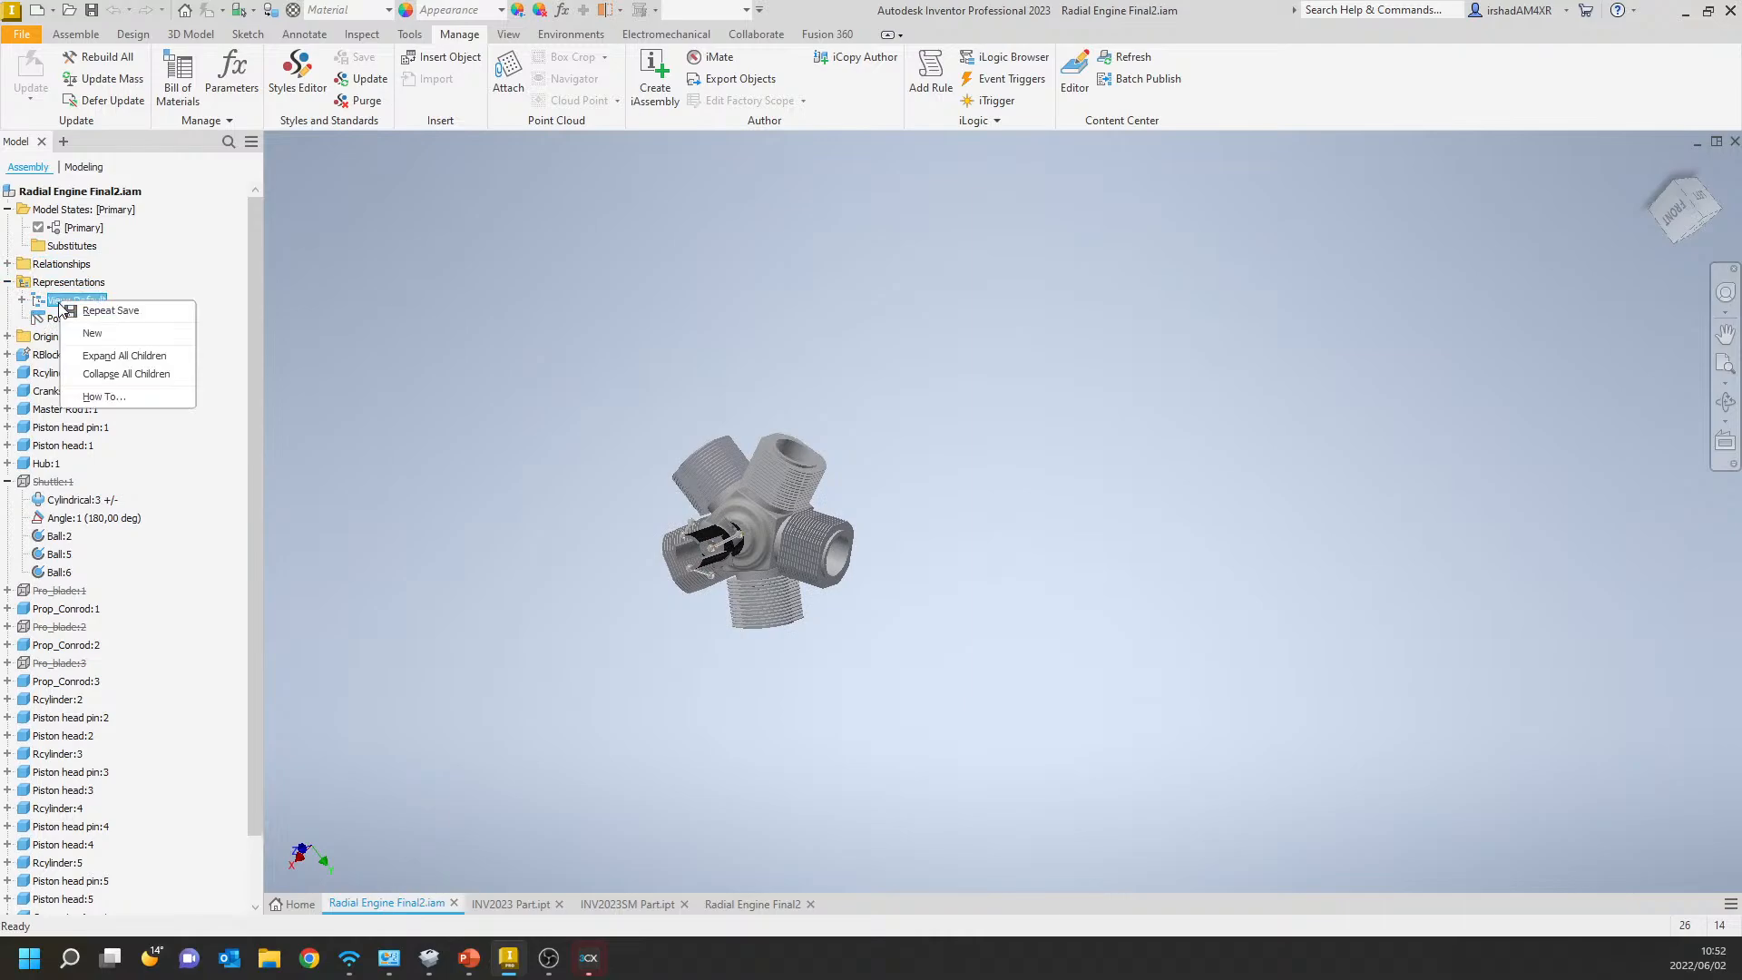
pyautogui.click(111, 339)
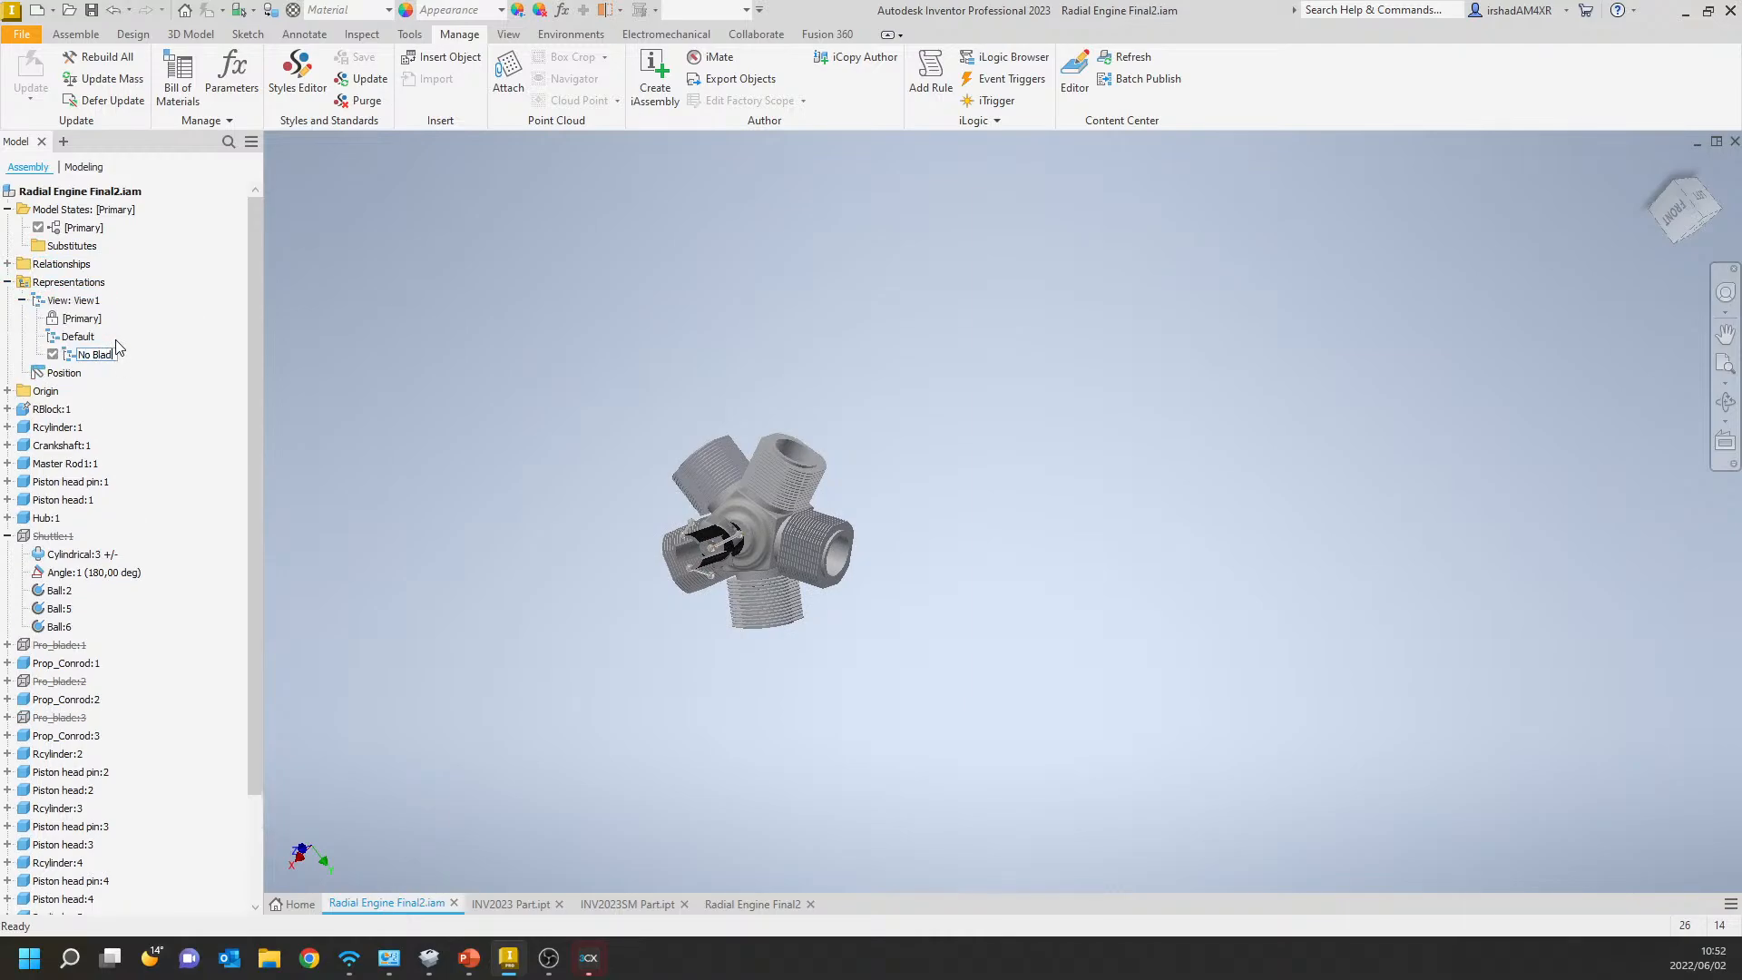
pyautogui.click(94, 18)
pyautogui.click(1061, 334)
# Activate the Default view representation and expand the list of view representations.
pyautogui.click(73, 305)
pyautogui.rightClick(71, 335)
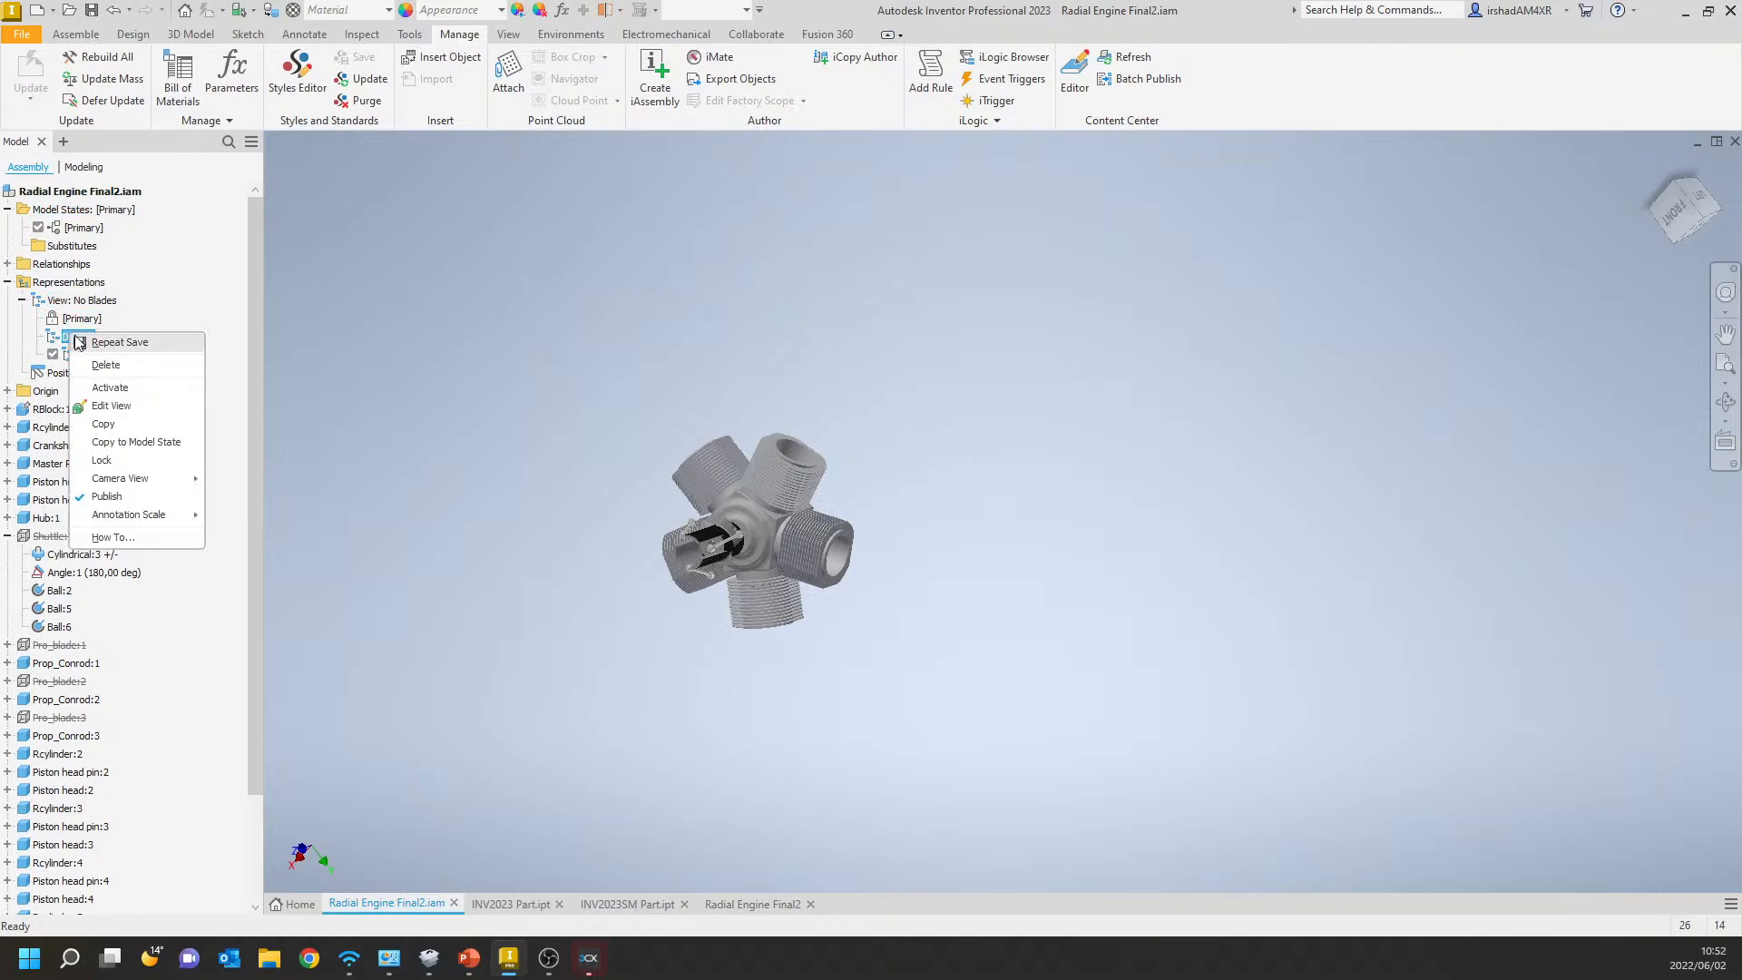
pyautogui.click(100, 384)
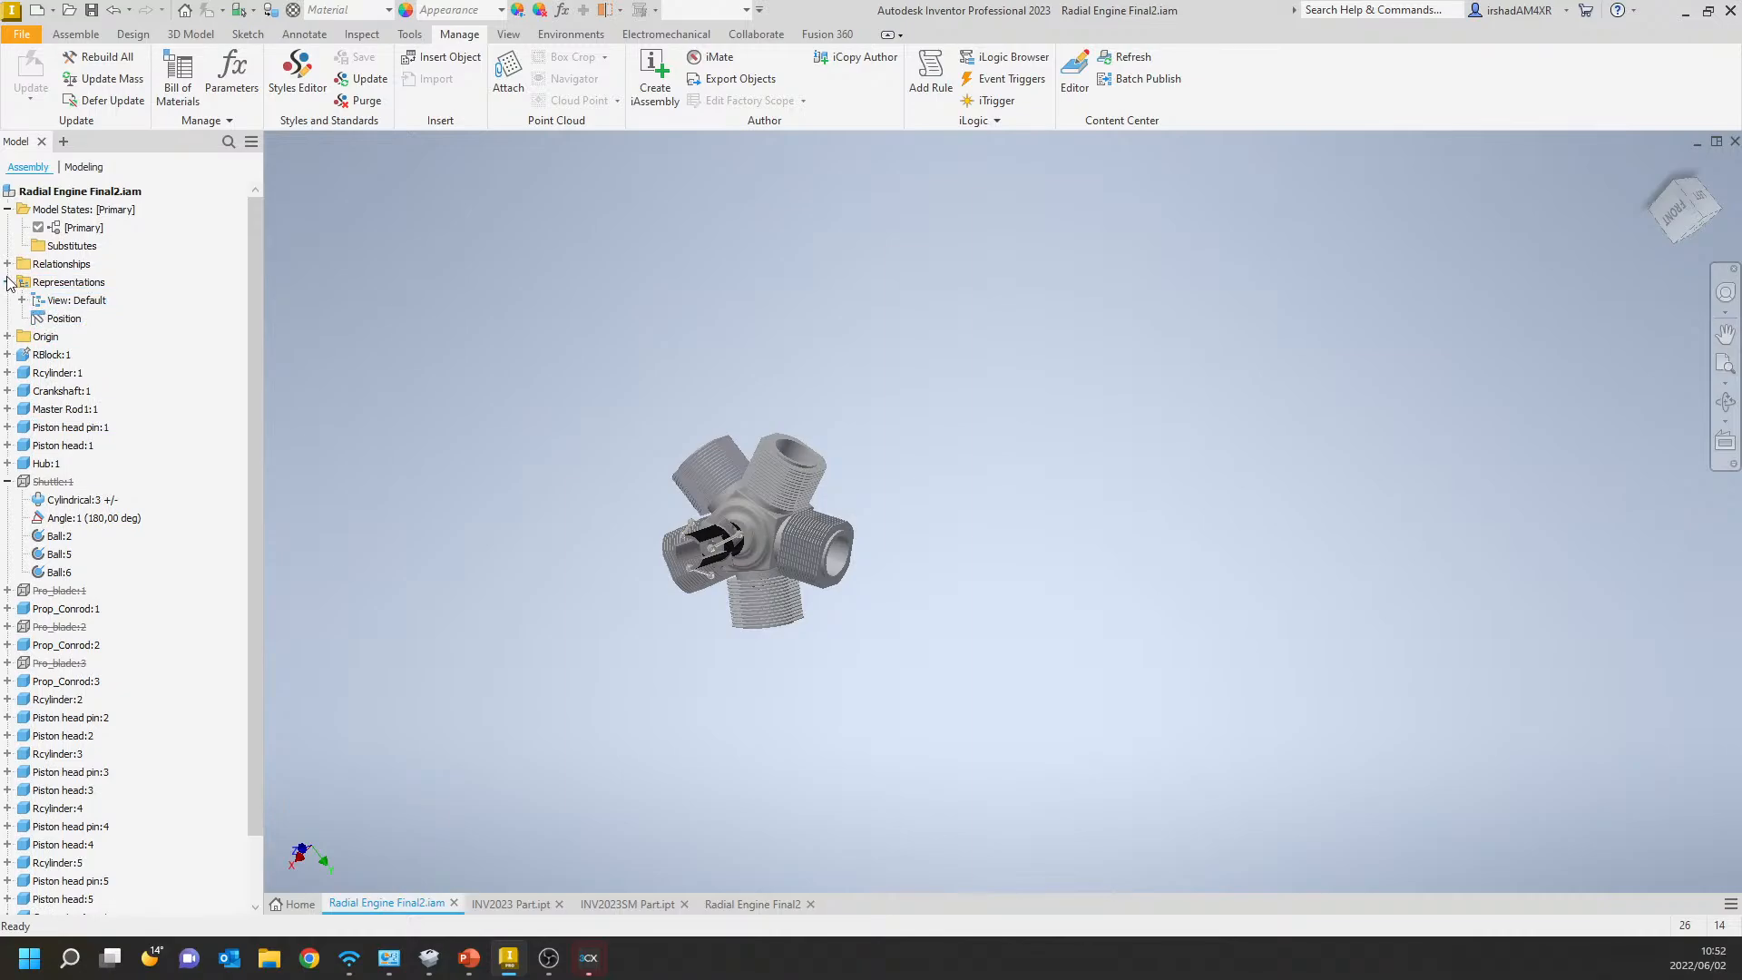
pyautogui.click(62, 316)
pyautogui.click(21, 300)
pyautogui.click(22, 300)
pyautogui.click(22, 300)
# Try the No Blades view representation, activate the [Primary] one and check the options of the [Primary] model state.
pyautogui.rightClick(75, 356)
pyautogui.click(112, 407)
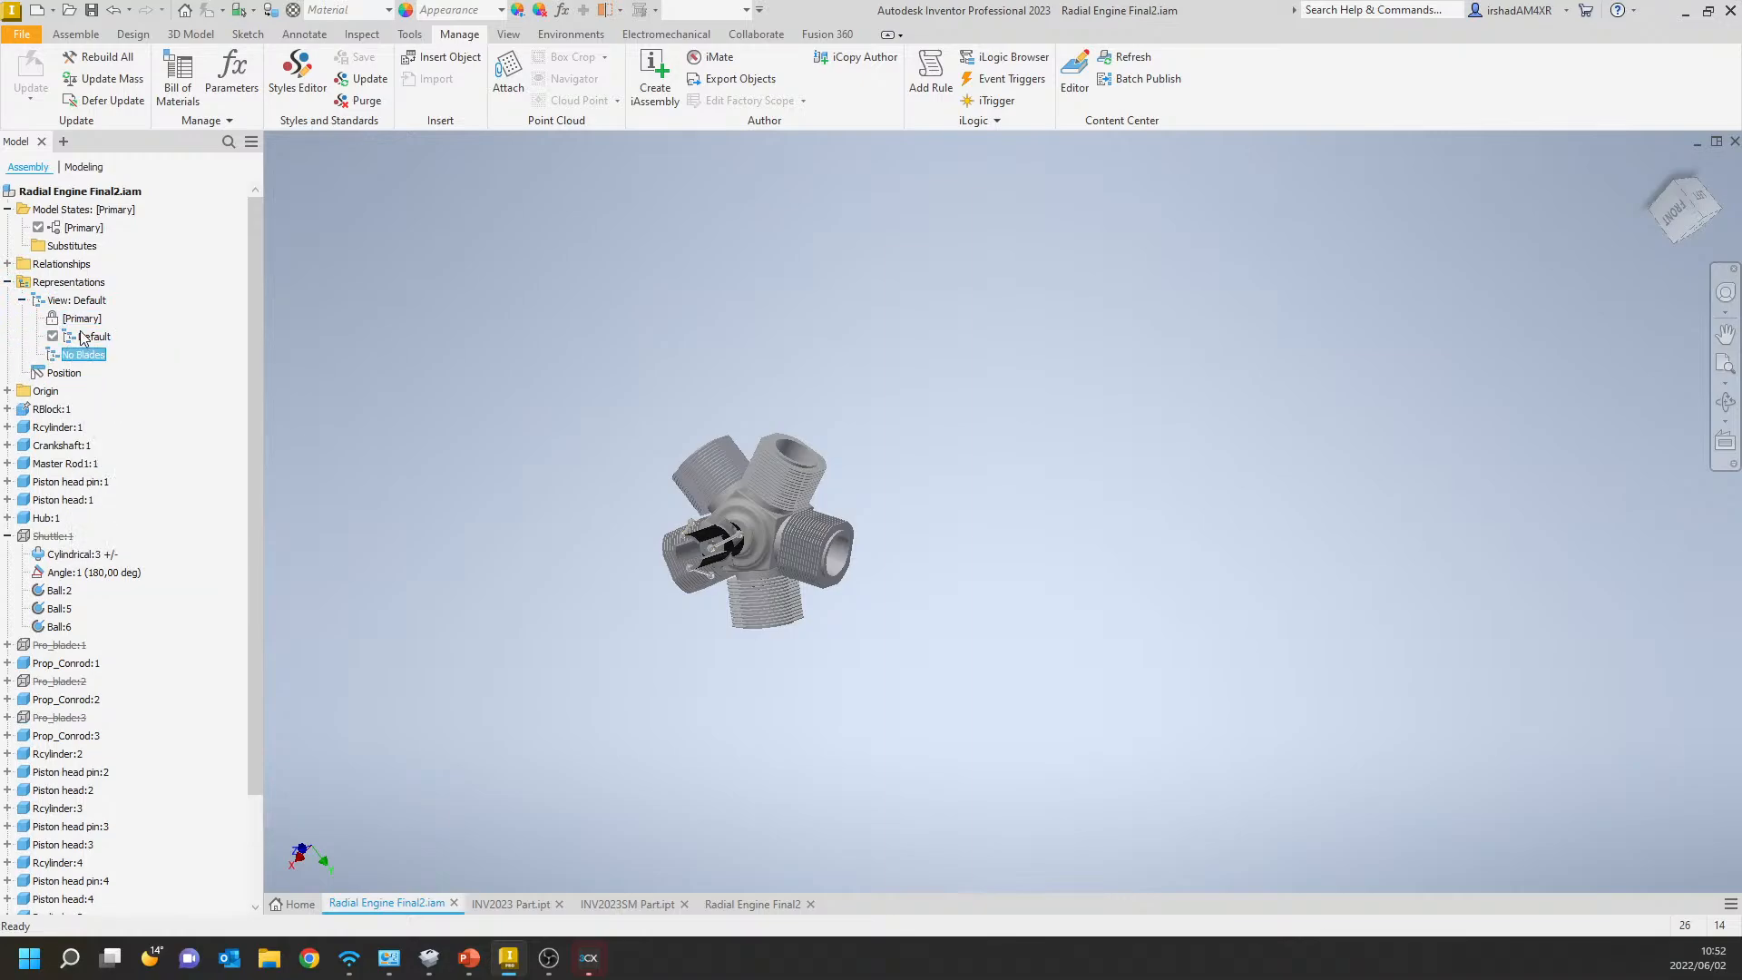
pyautogui.rightClick(78, 319)
pyautogui.click(109, 351)
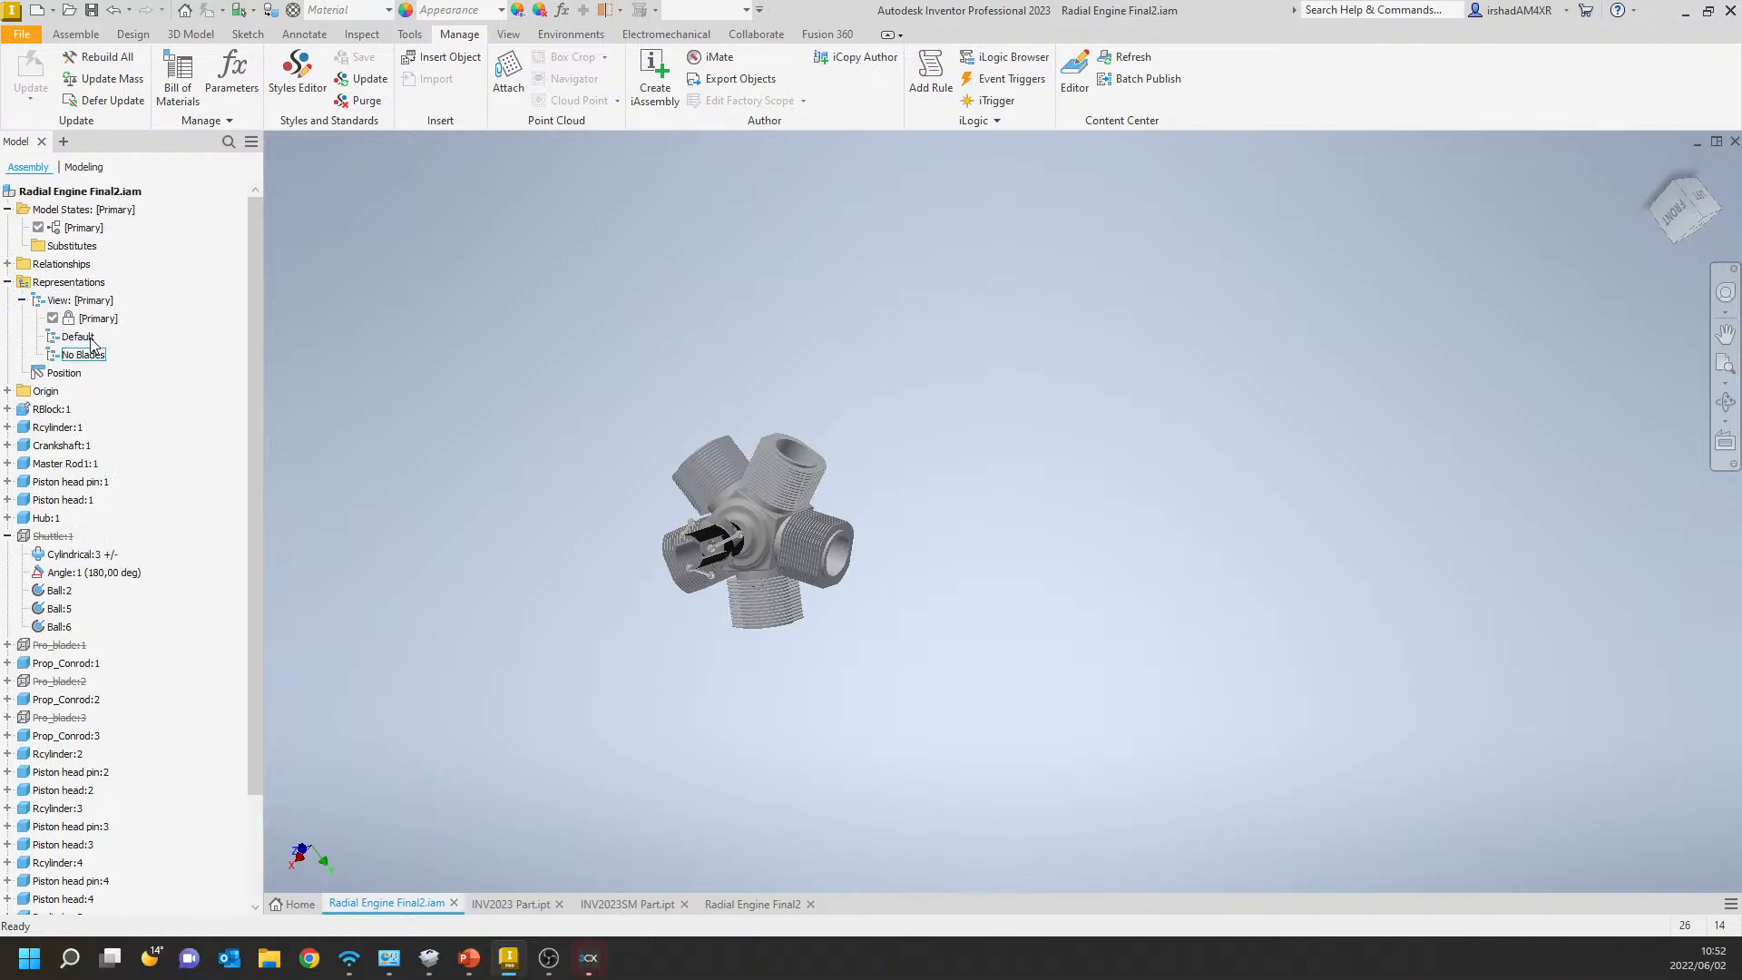
pyautogui.rightClick(72, 229)
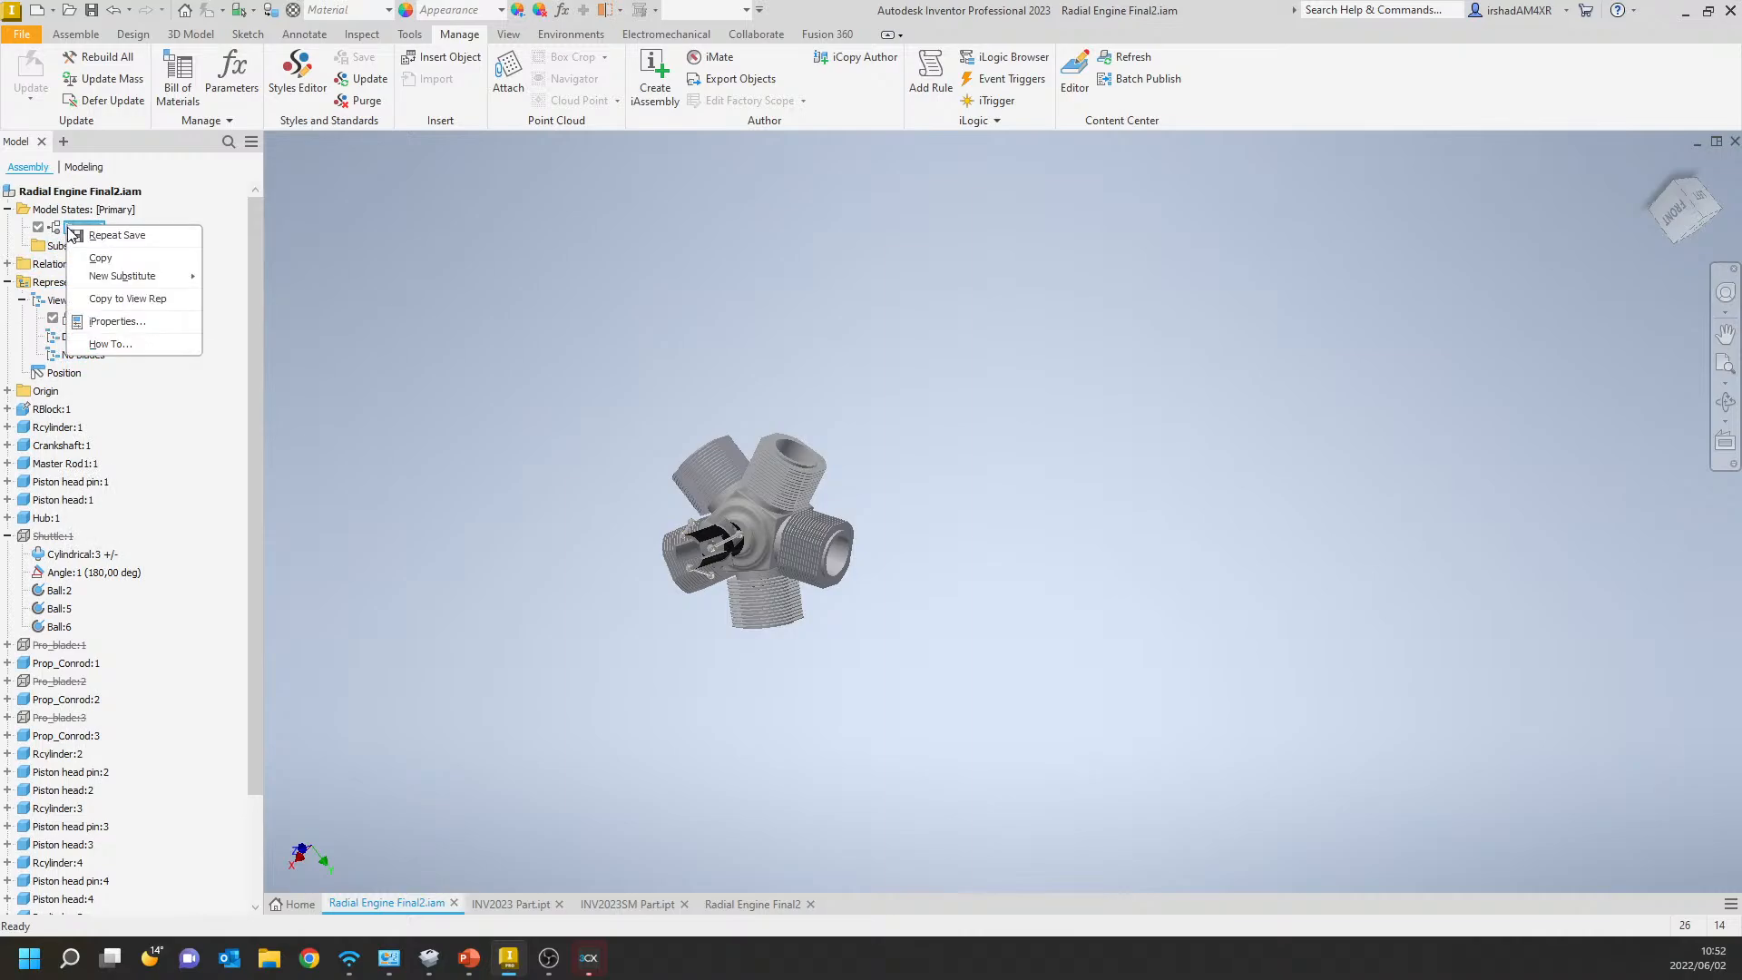
pyautogui.moveTo(144, 286)
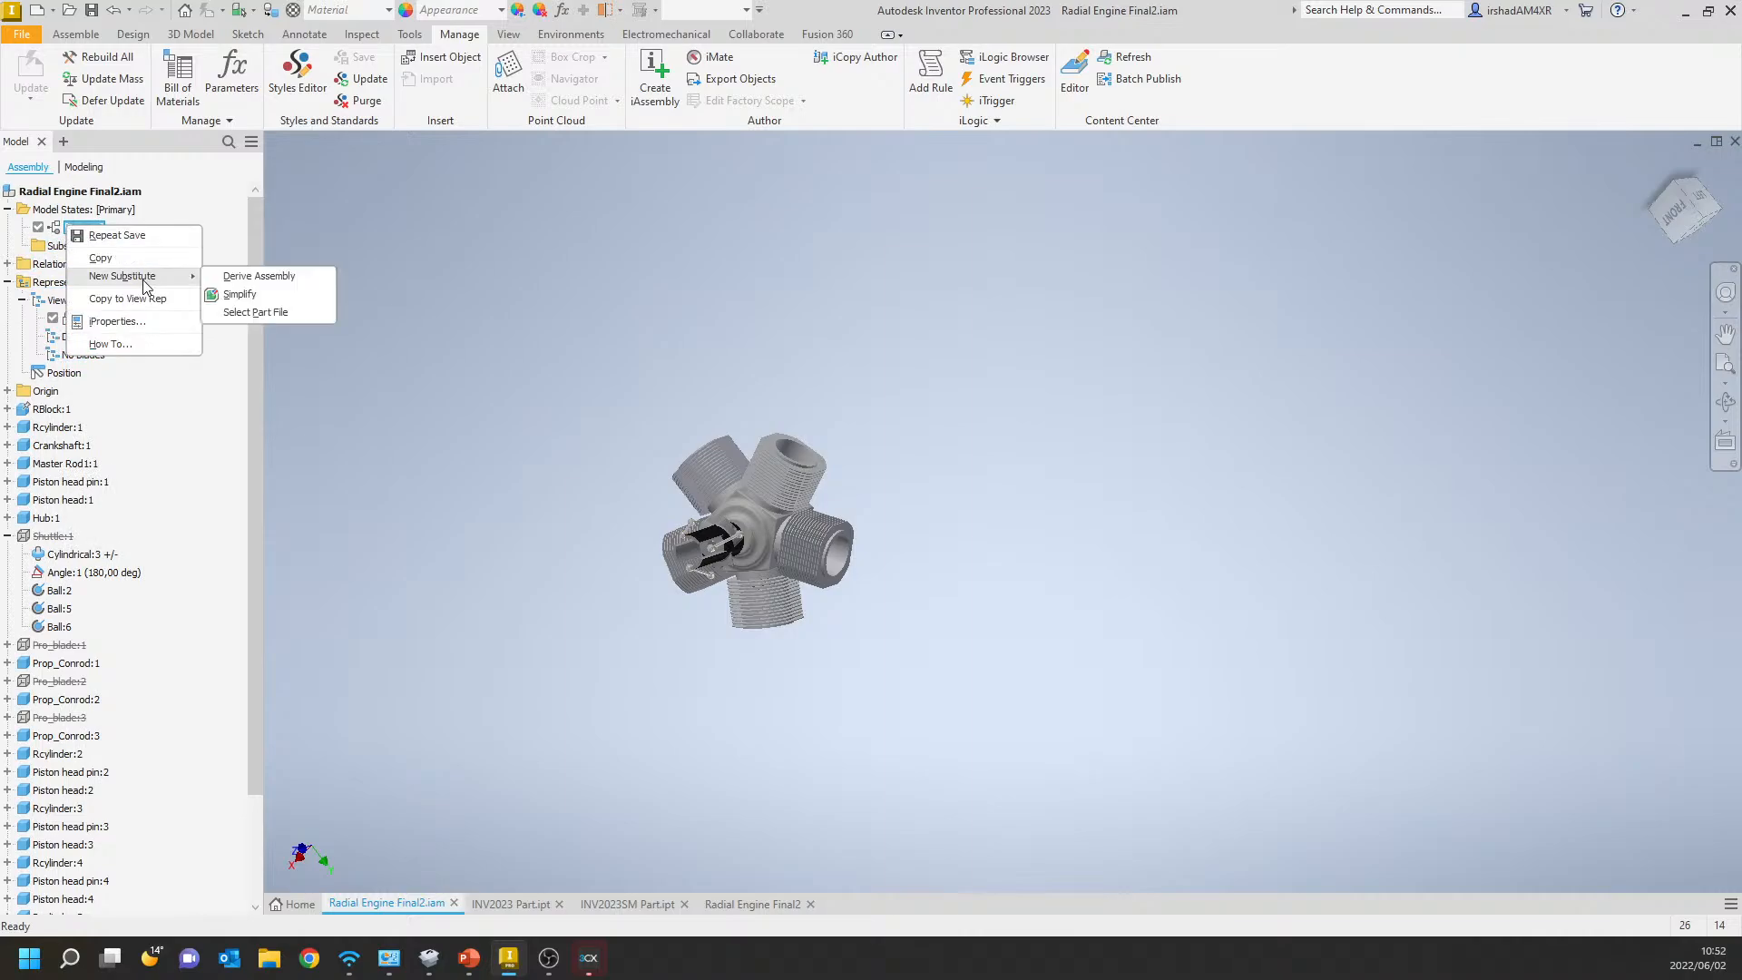
pyautogui.click(341, 375)
# Unsuppress the three propeller blades Pro_blade:1, Pro_blade:2 and Pro_blade:3.
pyautogui.click(56, 645)
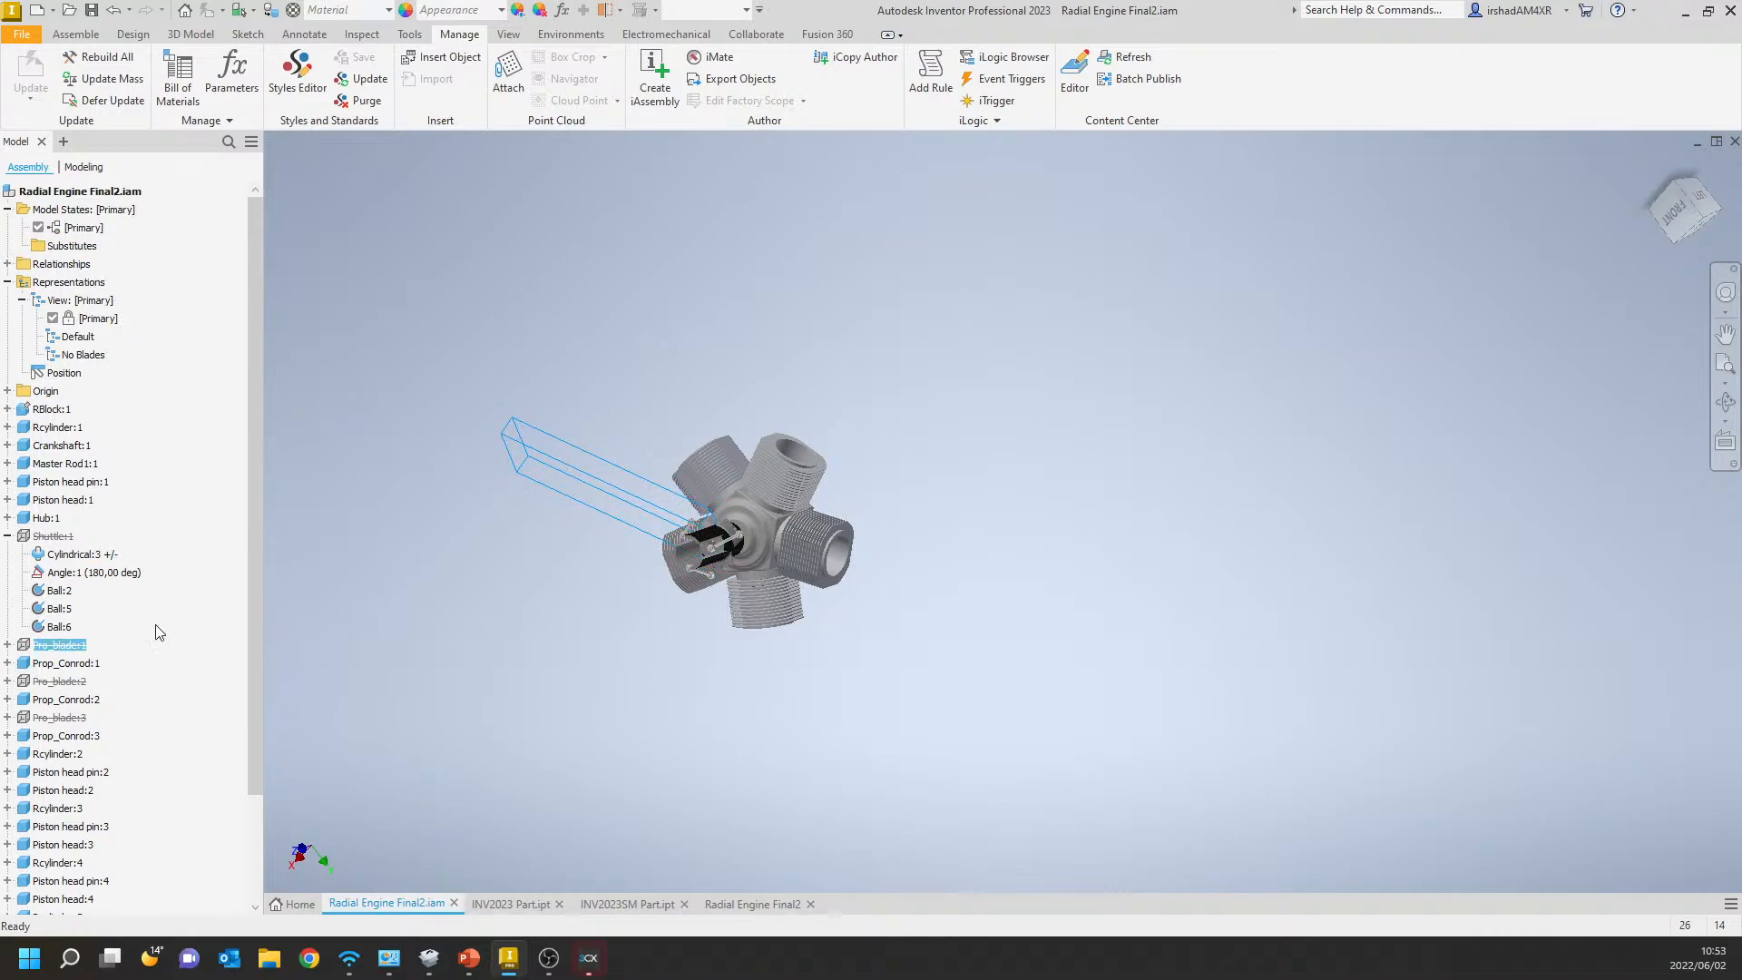
pyautogui.keyDown('ctrl'); pyautogui.click(57, 717); pyautogui.keyUp('ctrl')
pyautogui.keyDown('ctrl'); pyautogui.click(57, 681); pyautogui.keyUp('ctrl')
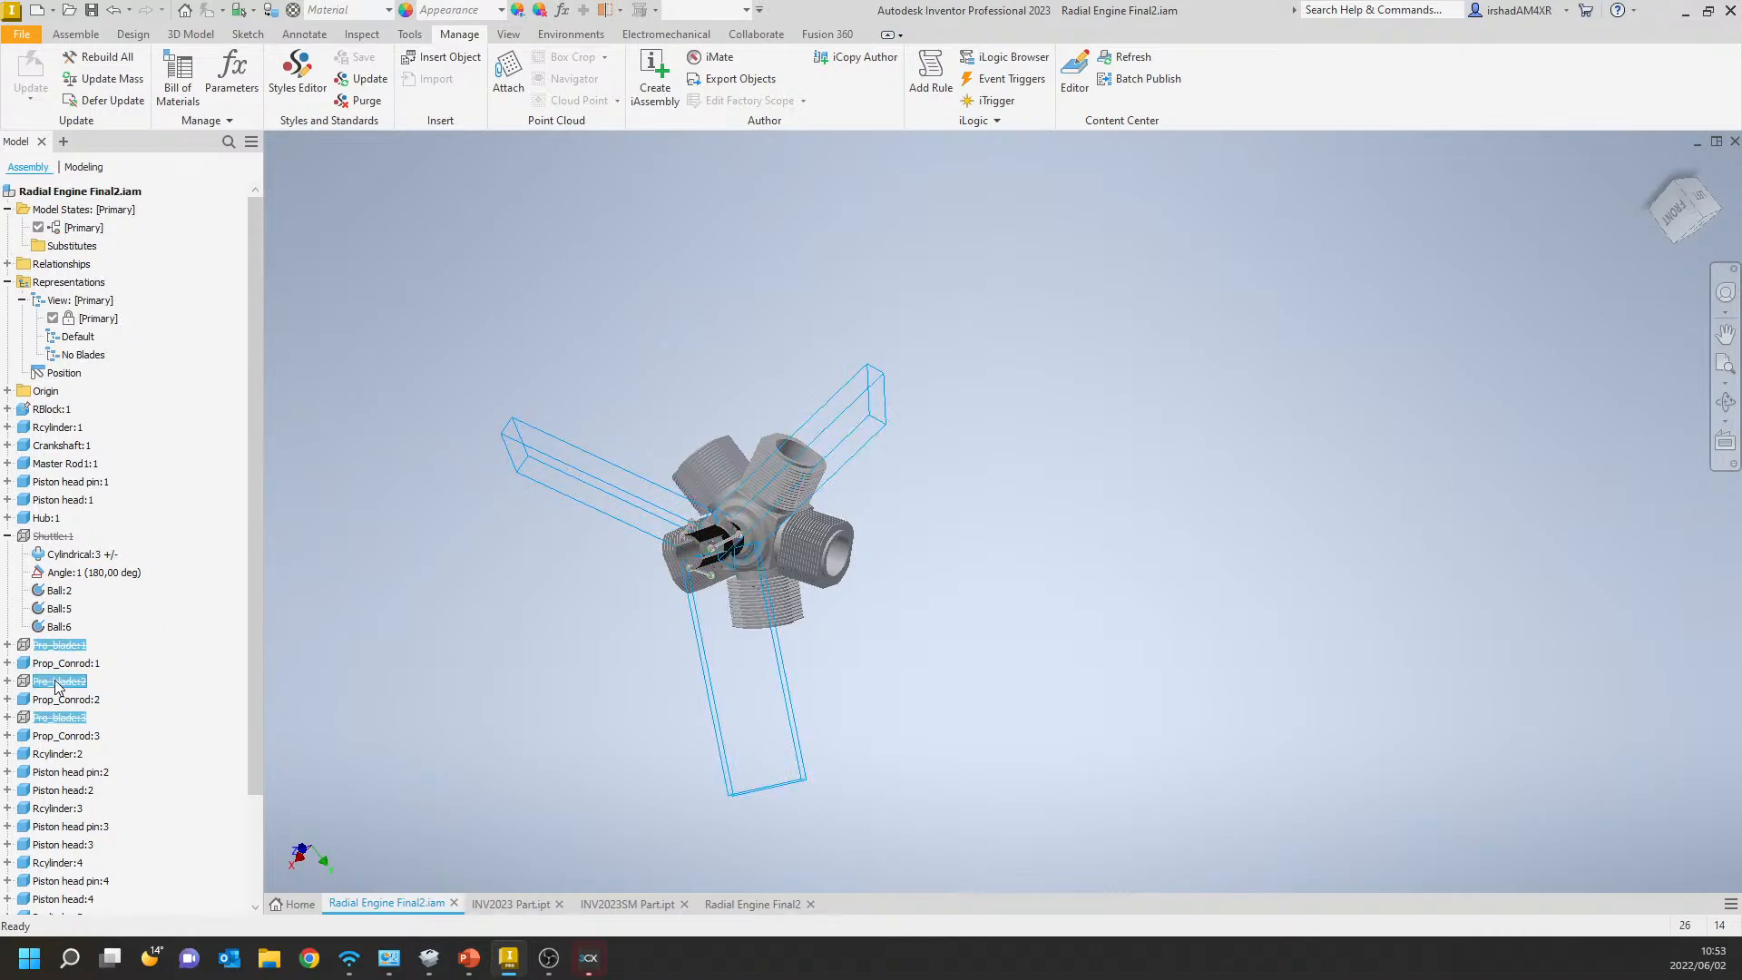
pyautogui.rightClick(56, 681)
pyautogui.click(97, 826)
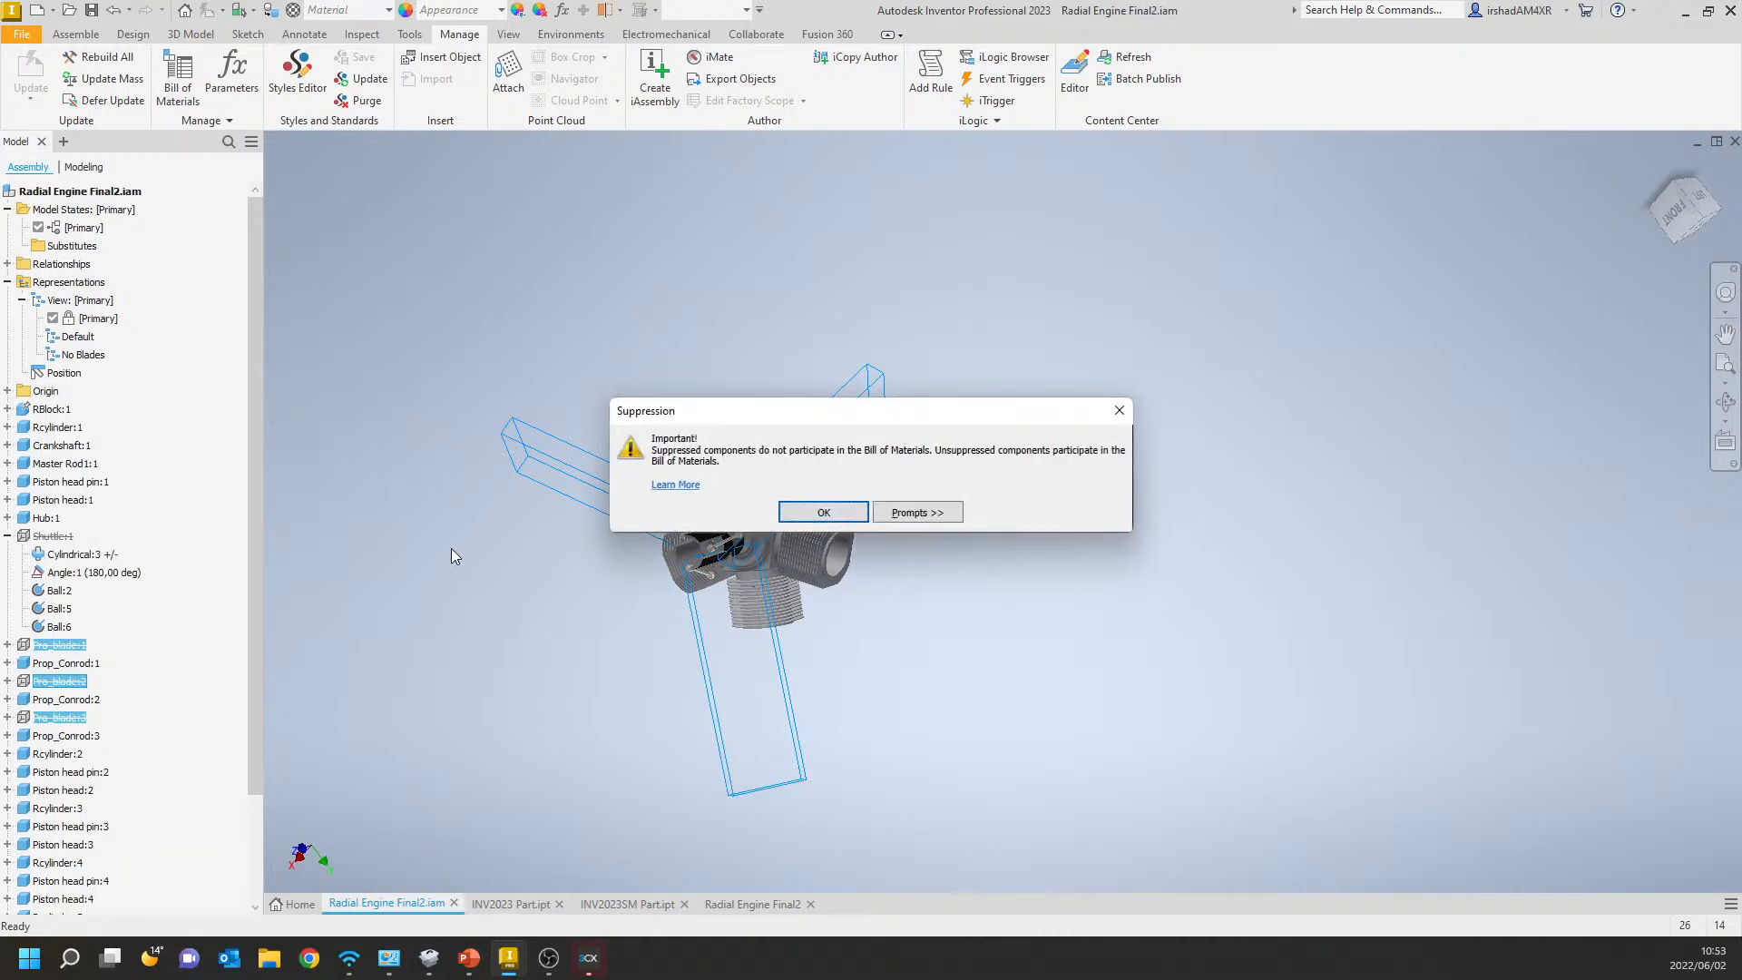
pyautogui.click(825, 513)
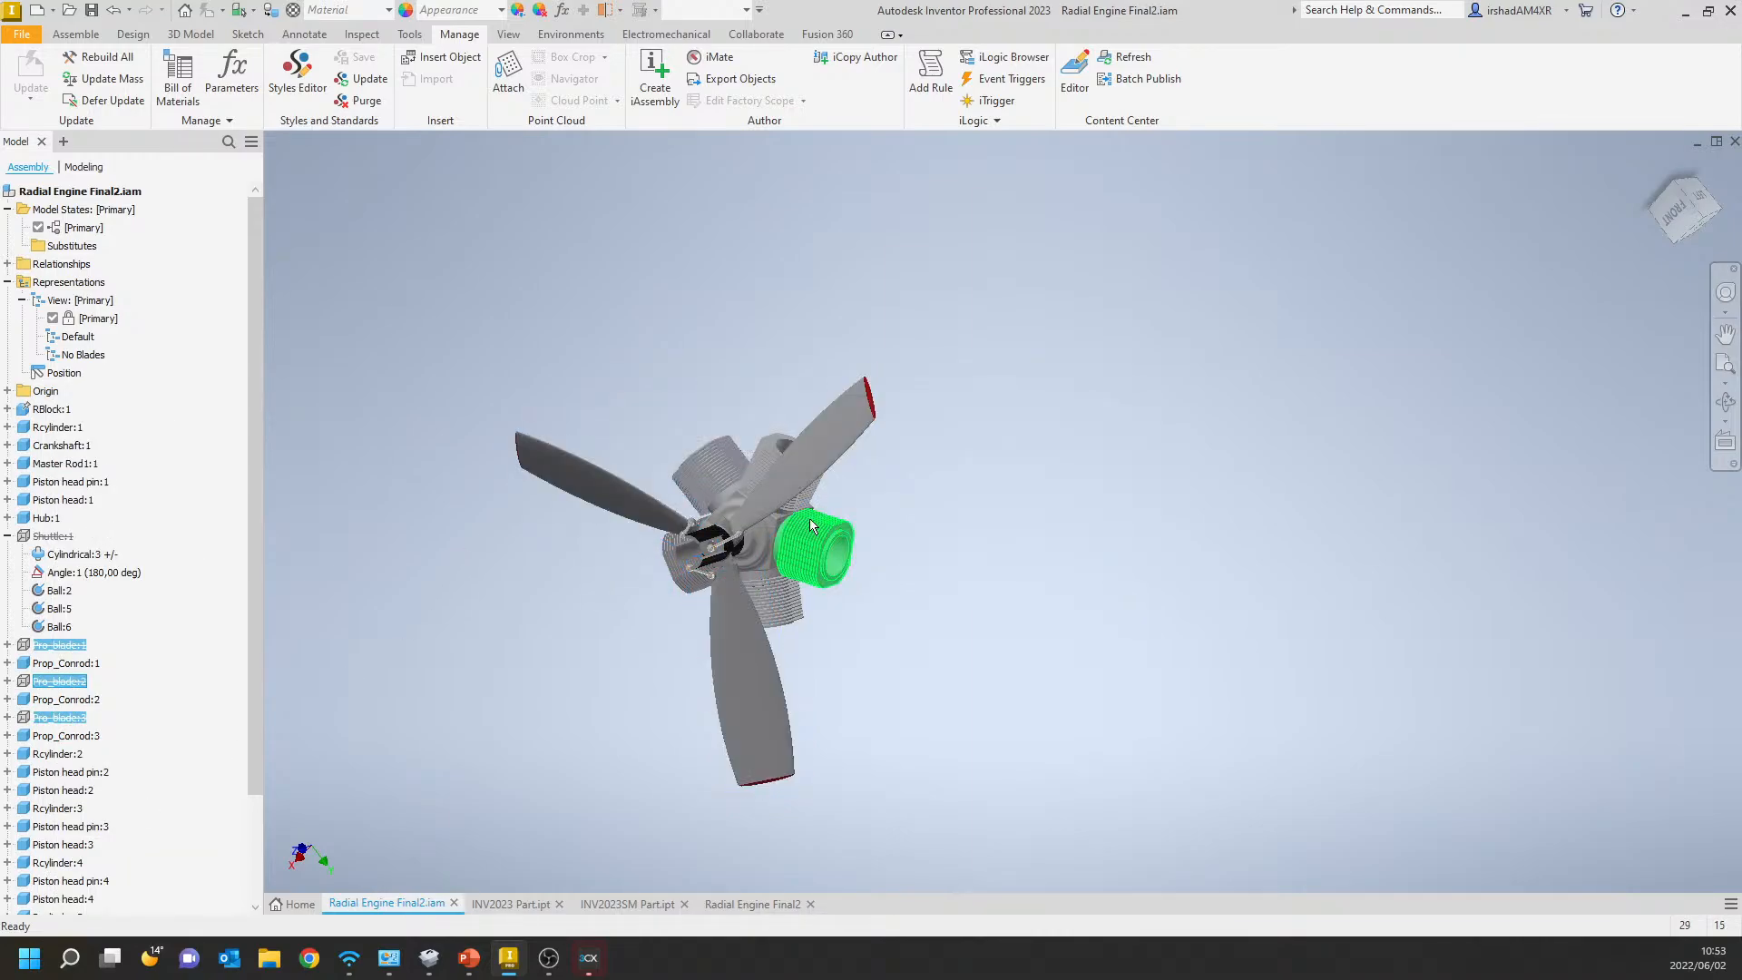
# Activate the No Blades view representation.
pyautogui.click(68, 645)
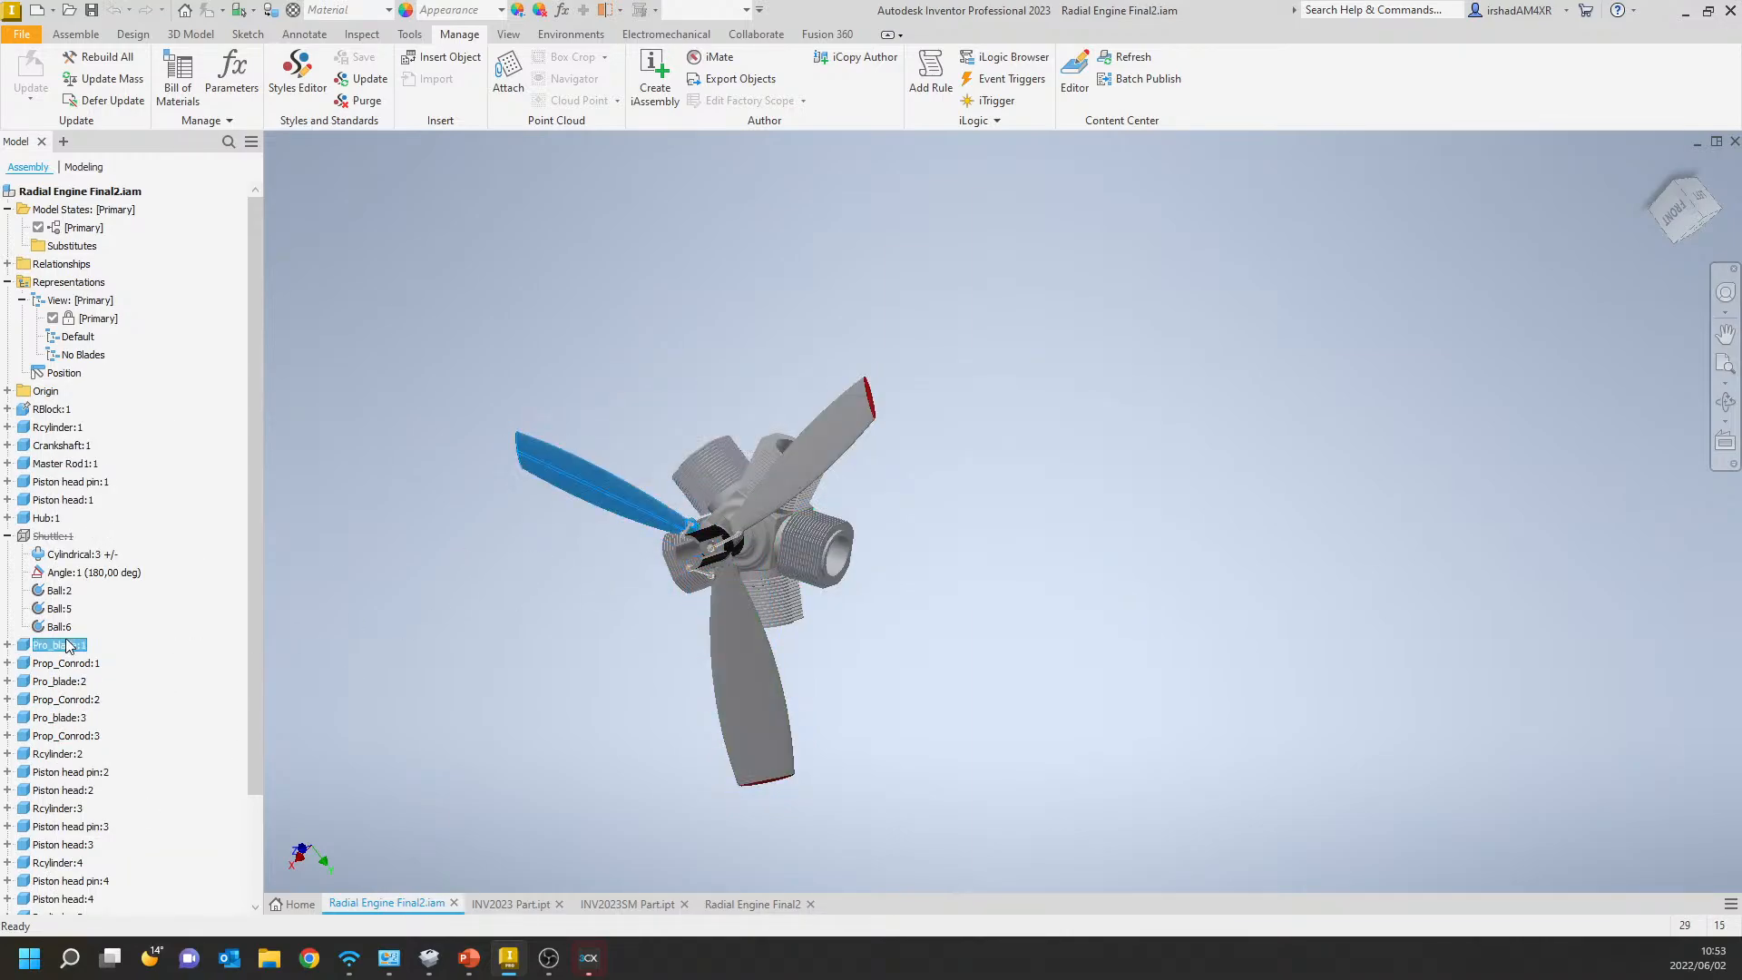
pyautogui.click(87, 358)
pyautogui.click(90, 363)
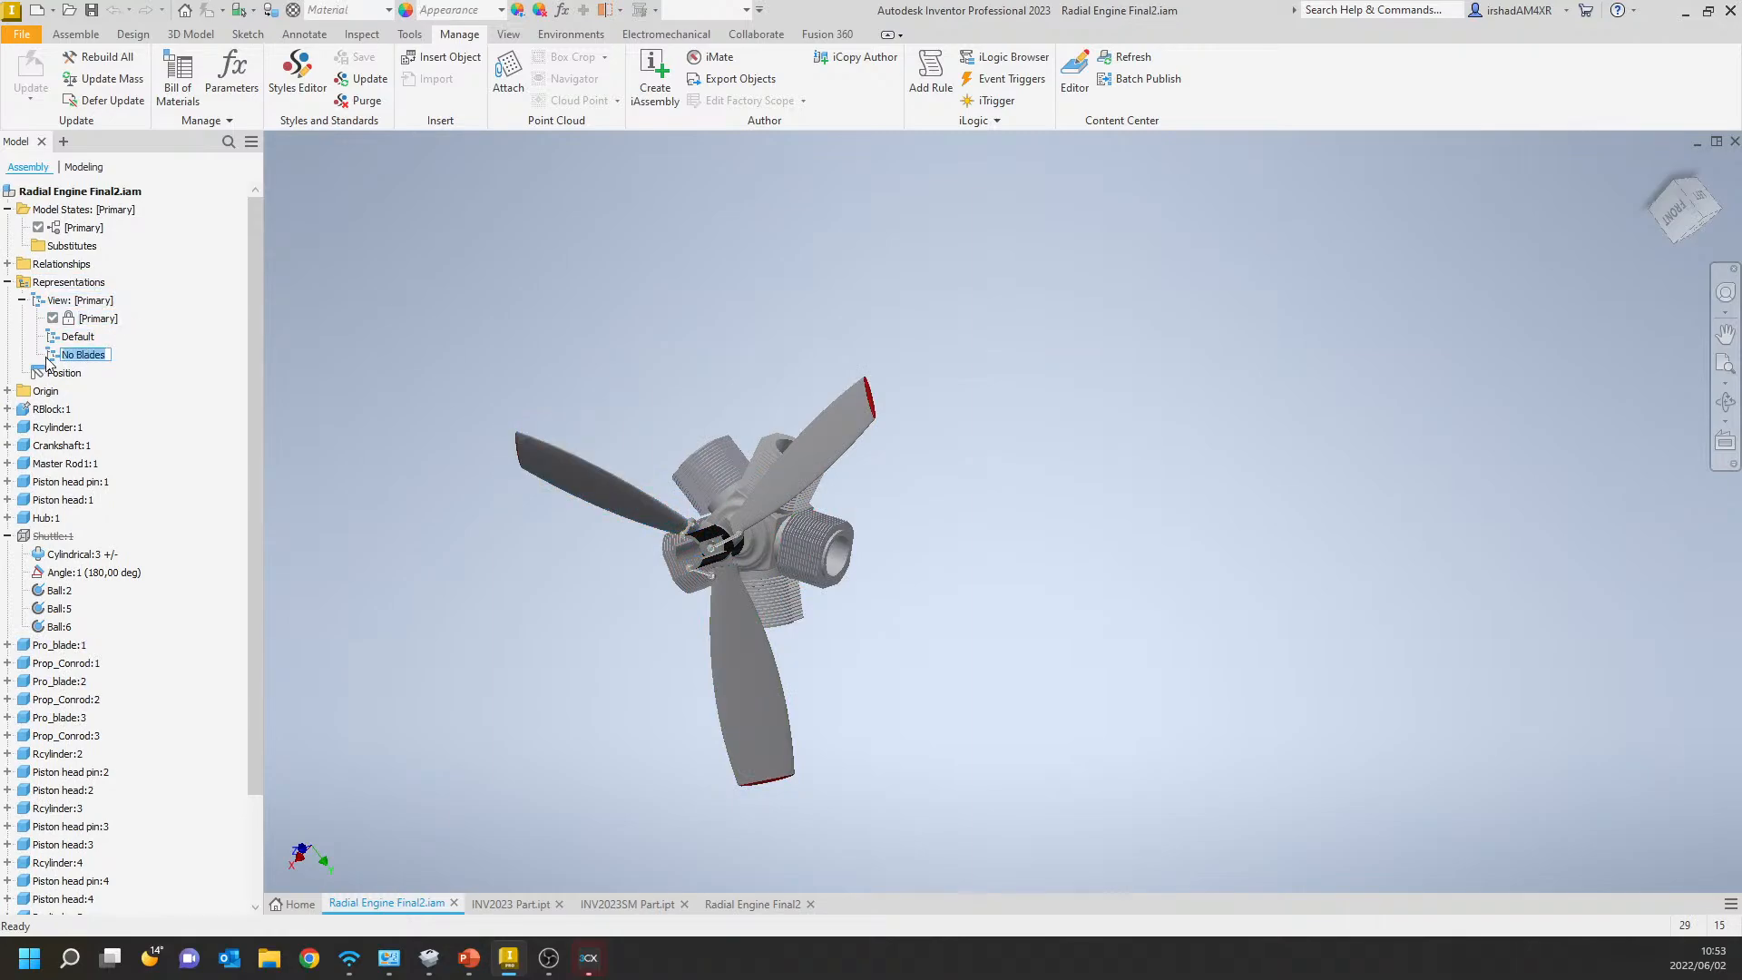
pyautogui.doubleClick(57, 360)
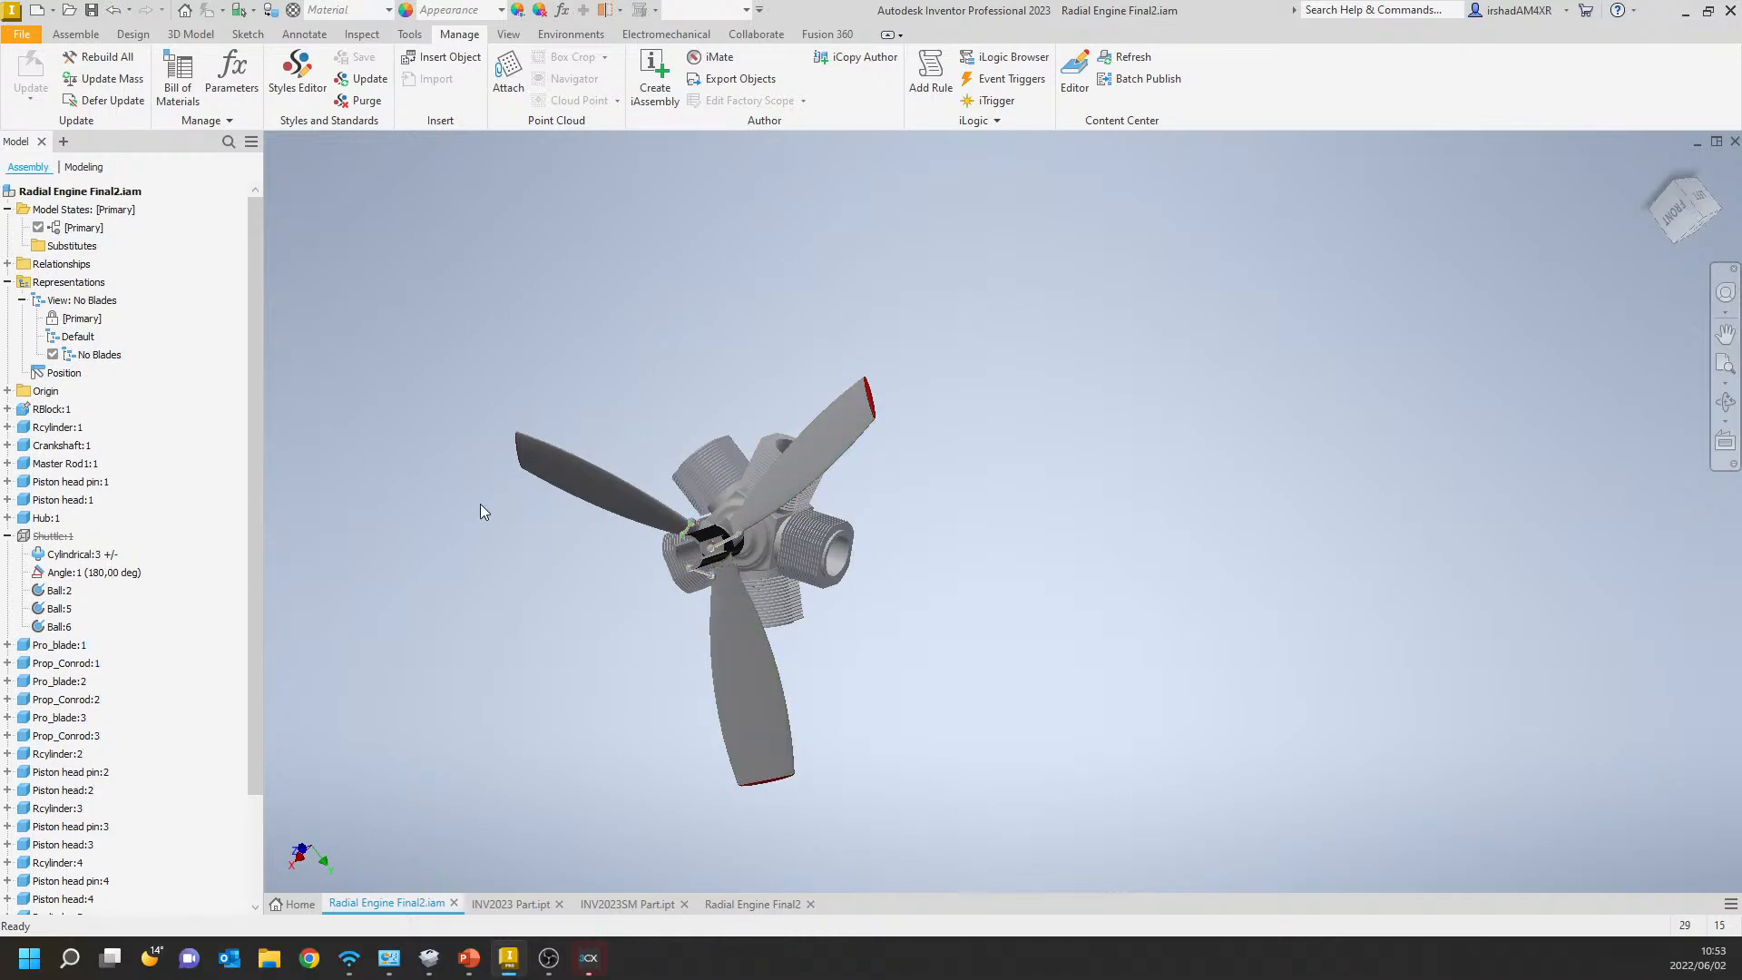
# Turn off the visibility of the three propeller blades in the No Blades view representation.
pyautogui.click(648, 499)
pyautogui.keyDown('ctrl'); pyautogui.click(786, 481); pyautogui.keyUp('ctrl')
pyautogui.keyDown('ctrl'); pyautogui.click(751, 642); pyautogui.keyUp('ctrl')
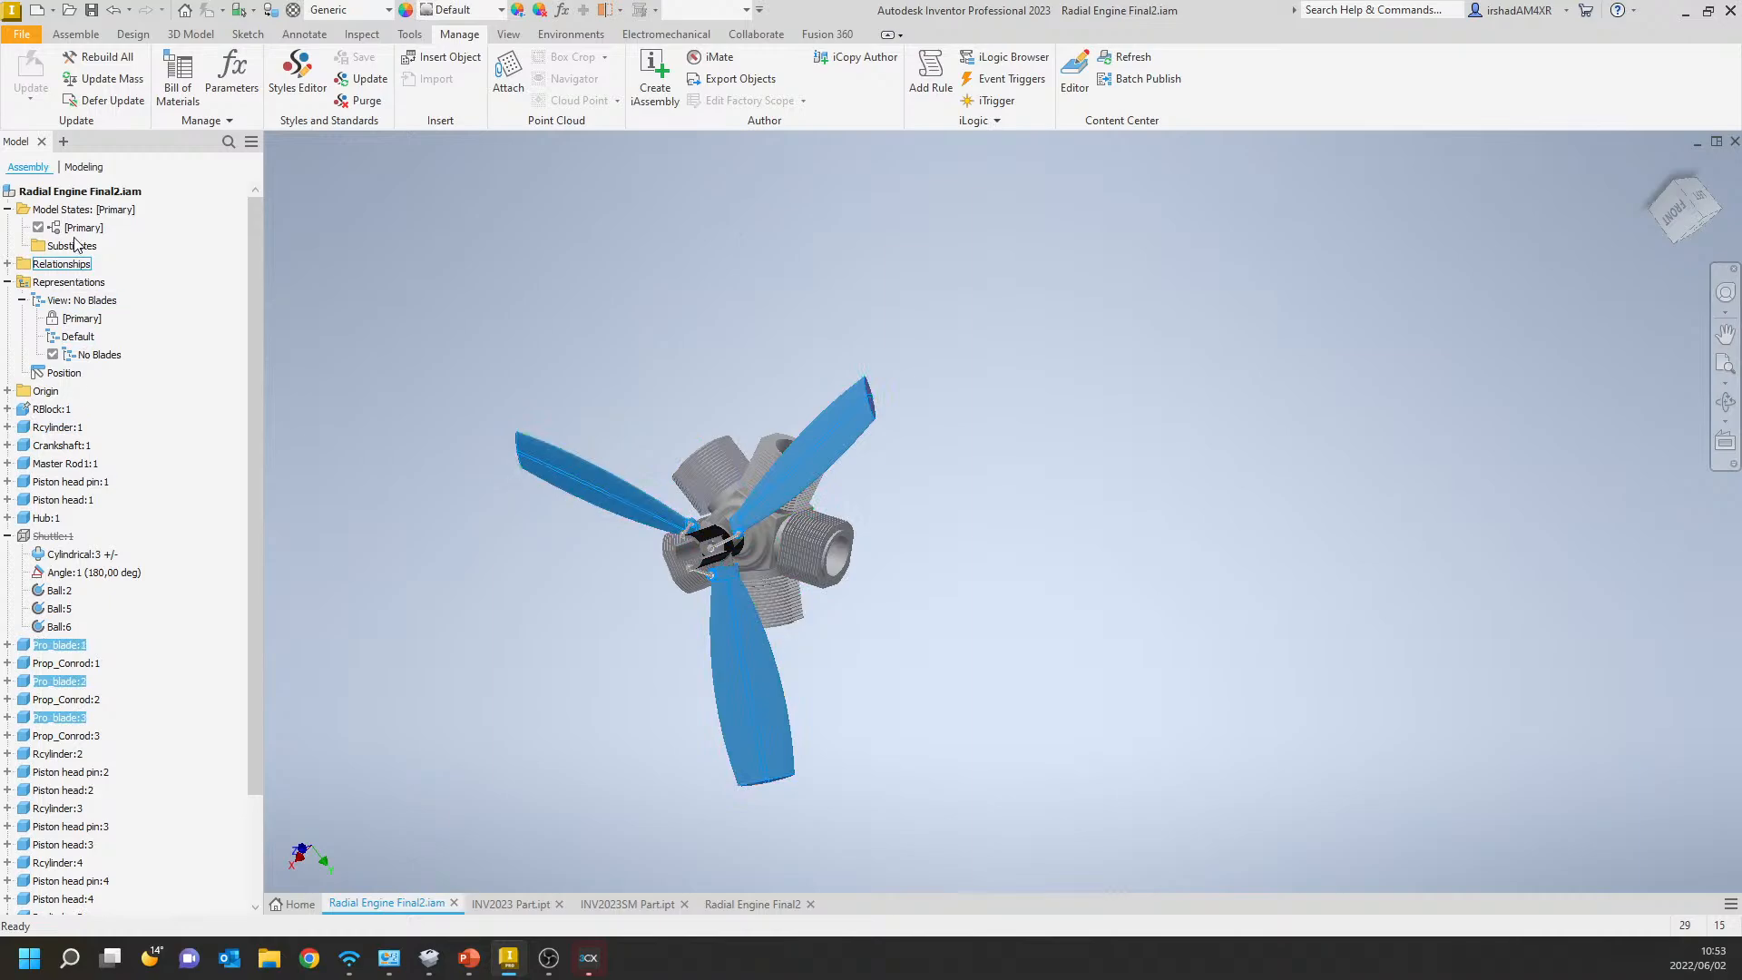
pyautogui.rightClick(67, 649)
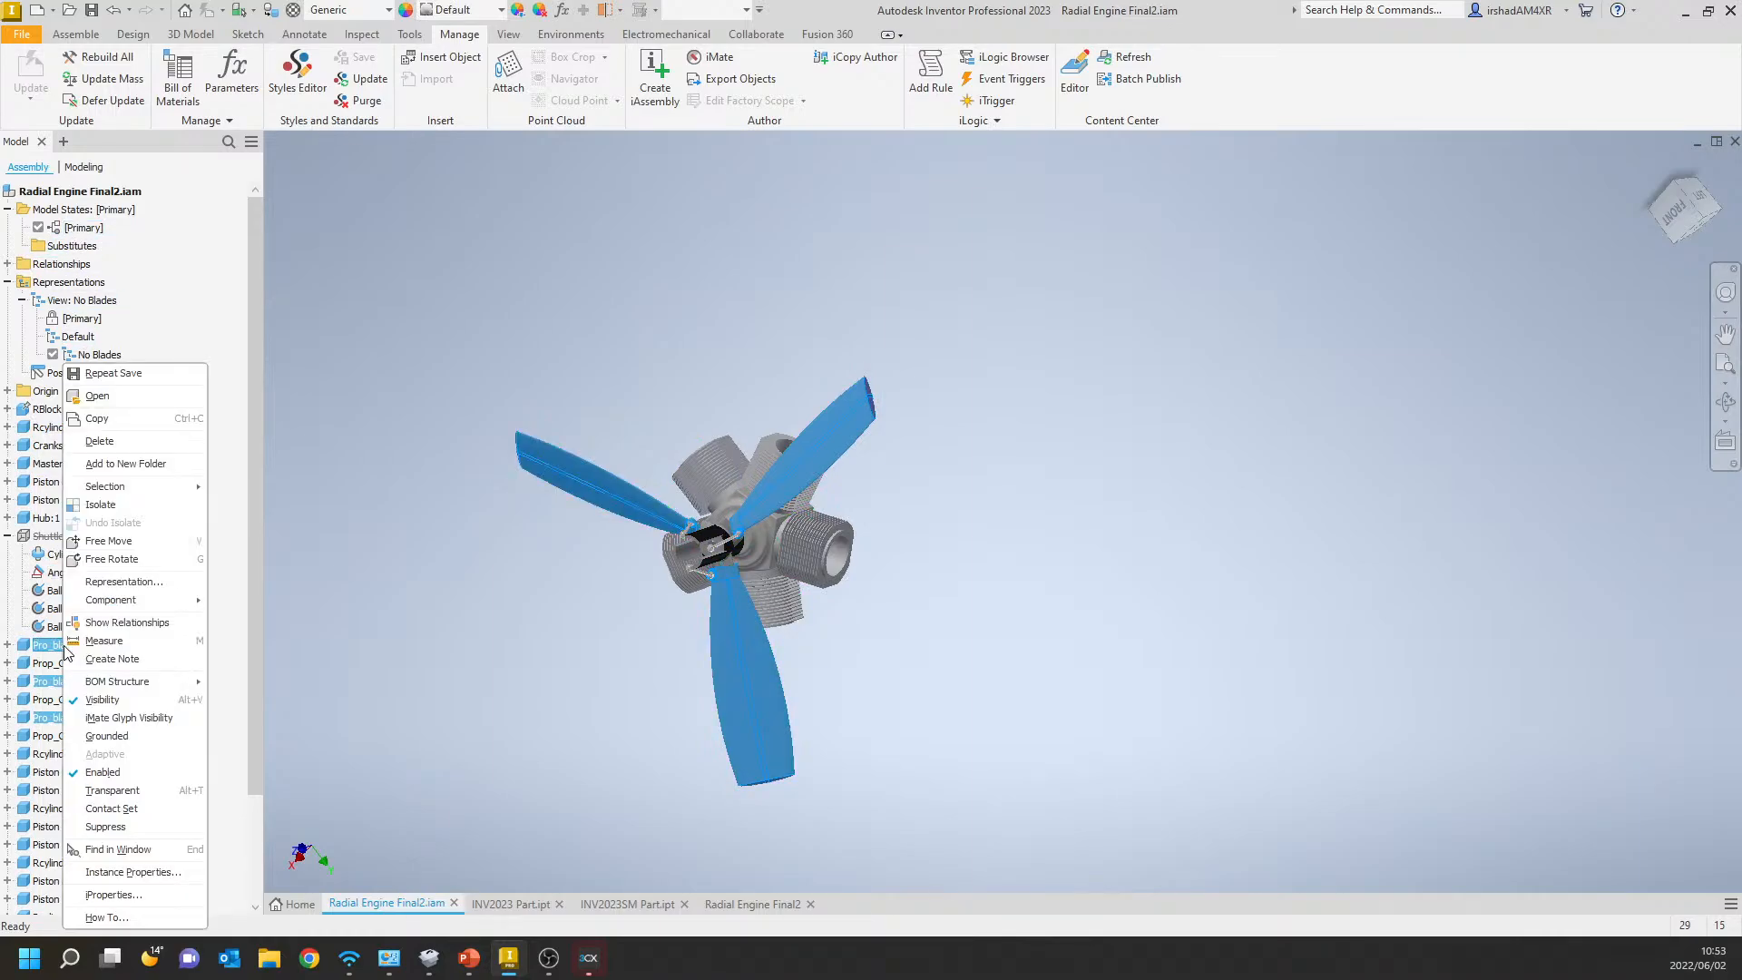
pyautogui.click(103, 700)
# Save the engine assembly and activate the Default view representation.
pyautogui.click(94, 11)
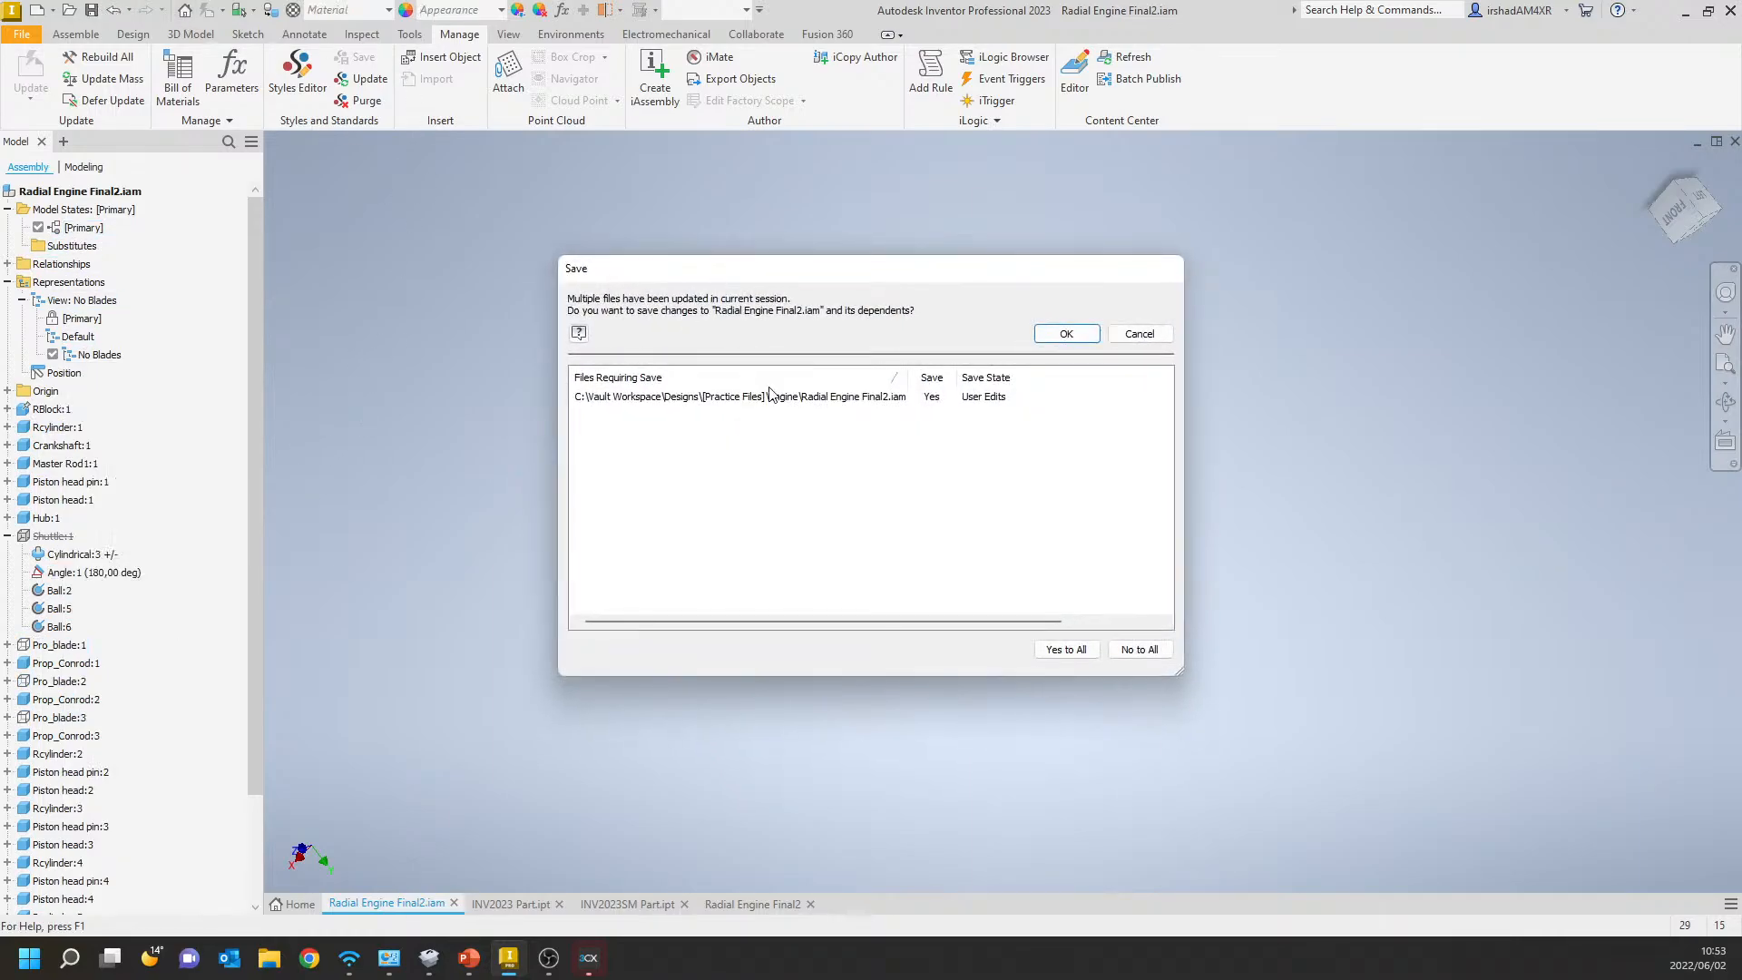
pyautogui.click(1066, 341)
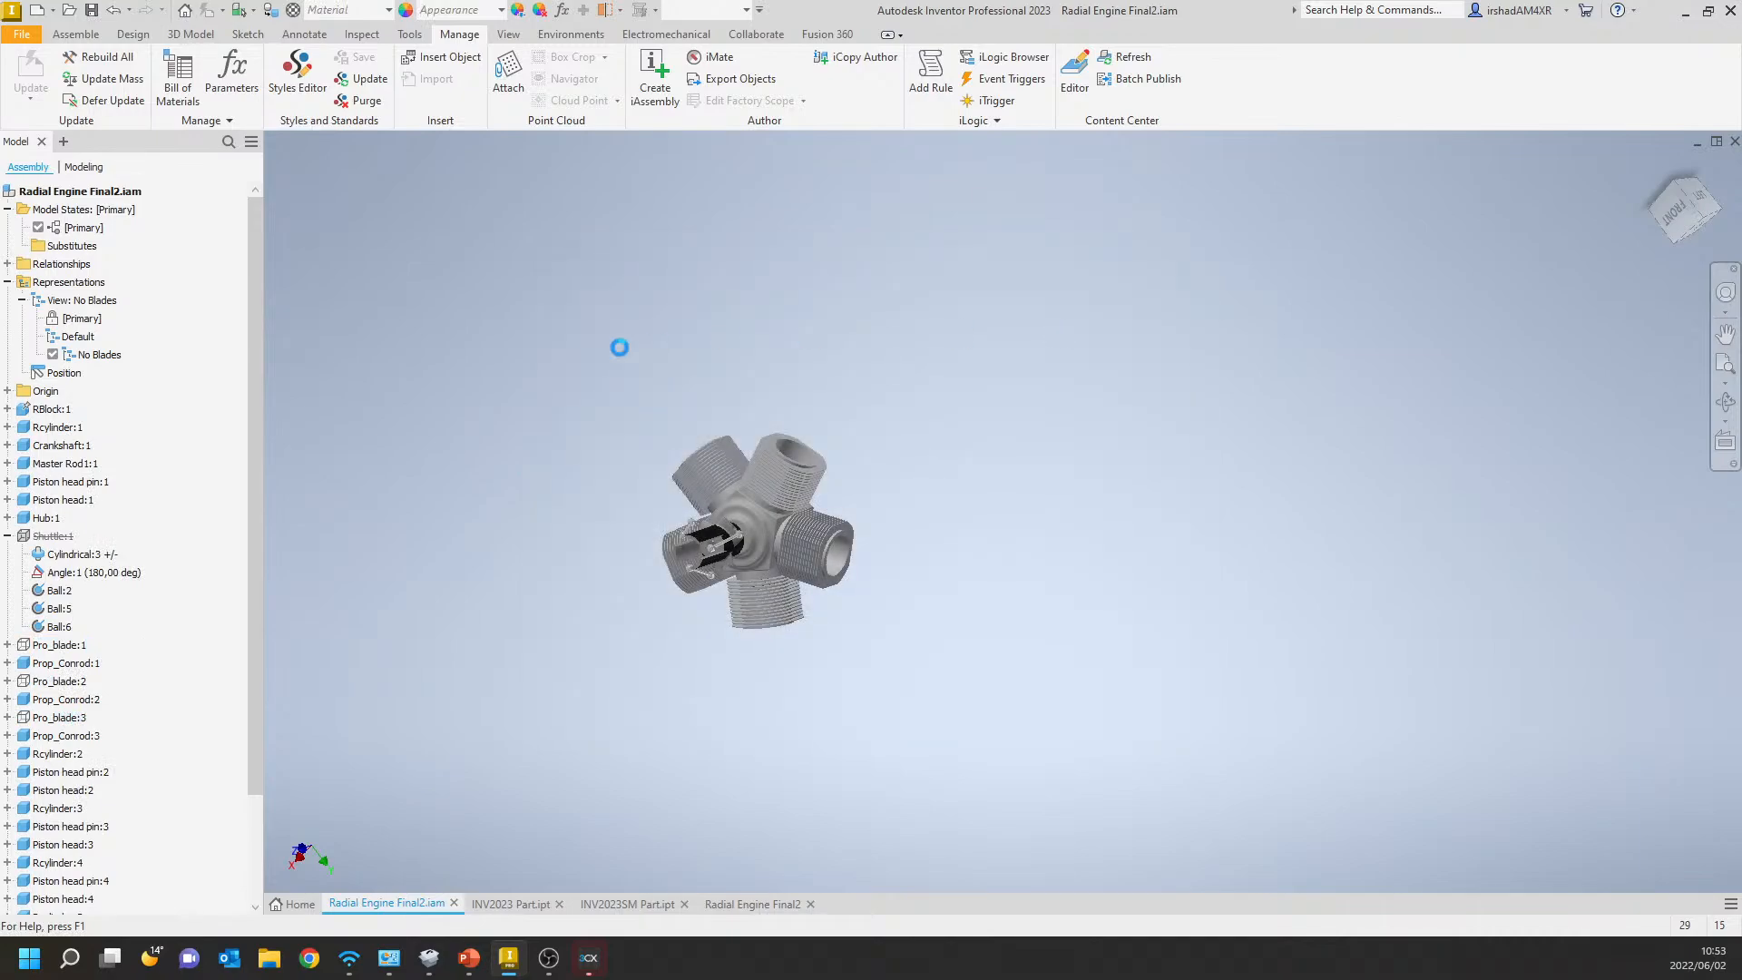
pyautogui.rightClick(82, 338)
pyautogui.click(107, 360)
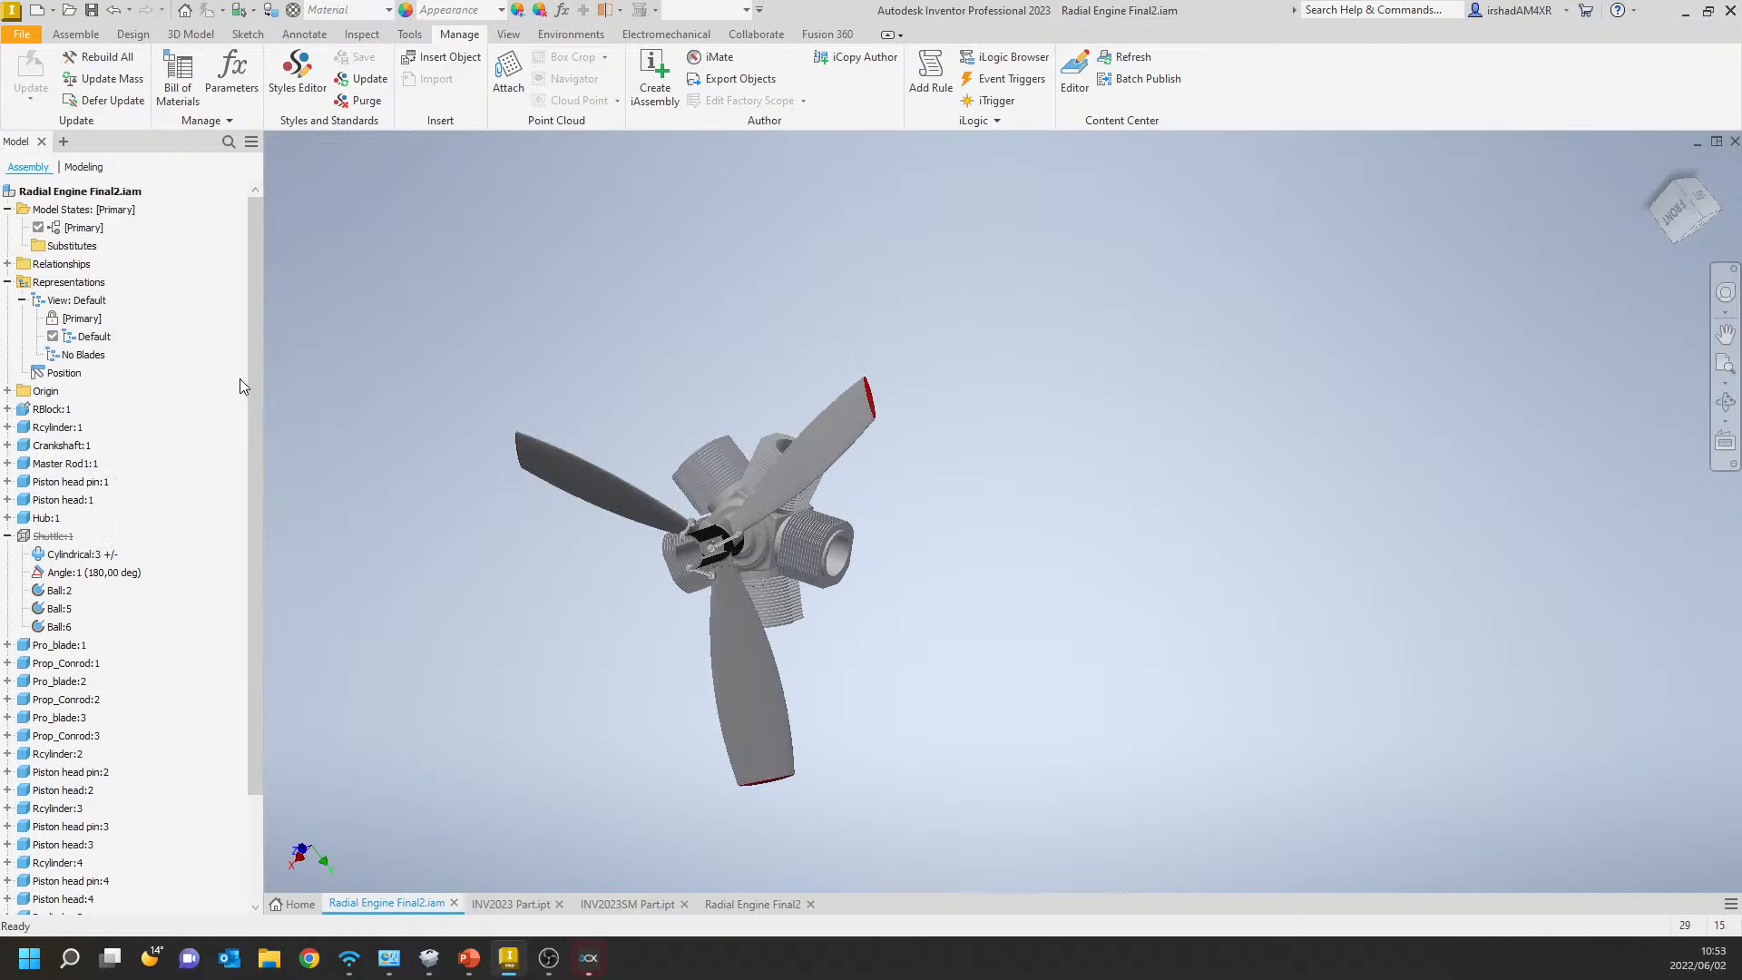
# Activate the No Blades view representation and copy it to a new model state.
pyautogui.rightClick(96, 356)
pyautogui.click(125, 403)
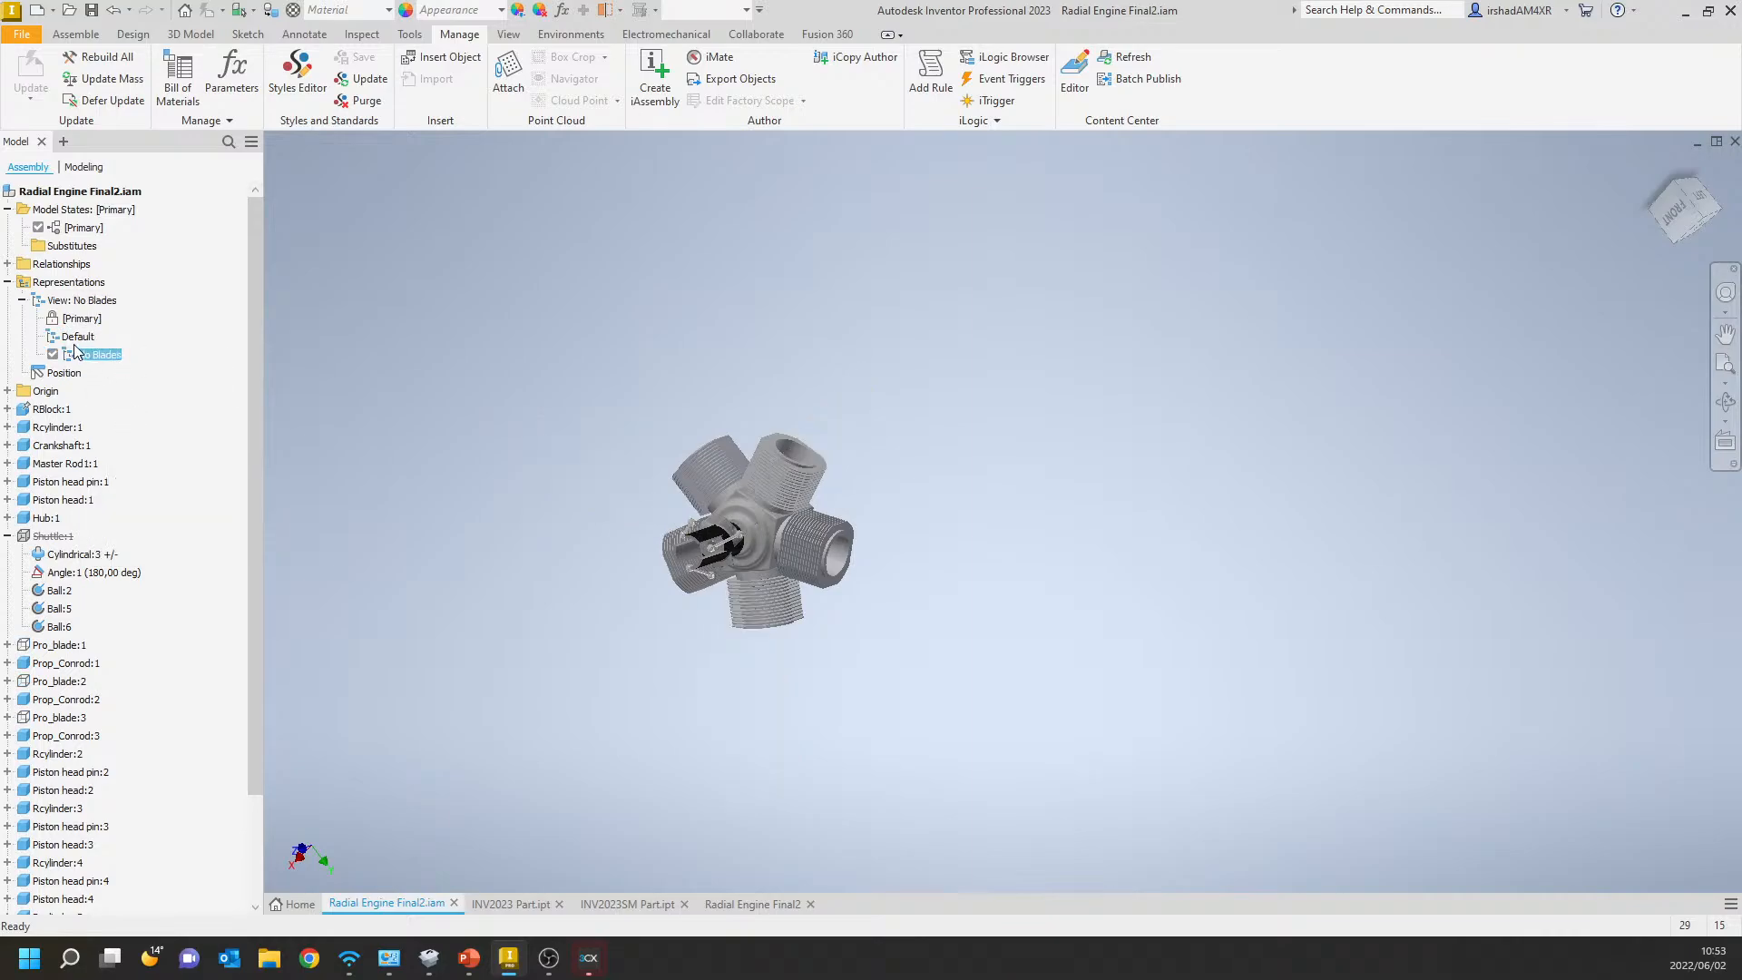
pyautogui.rightClick(104, 357)
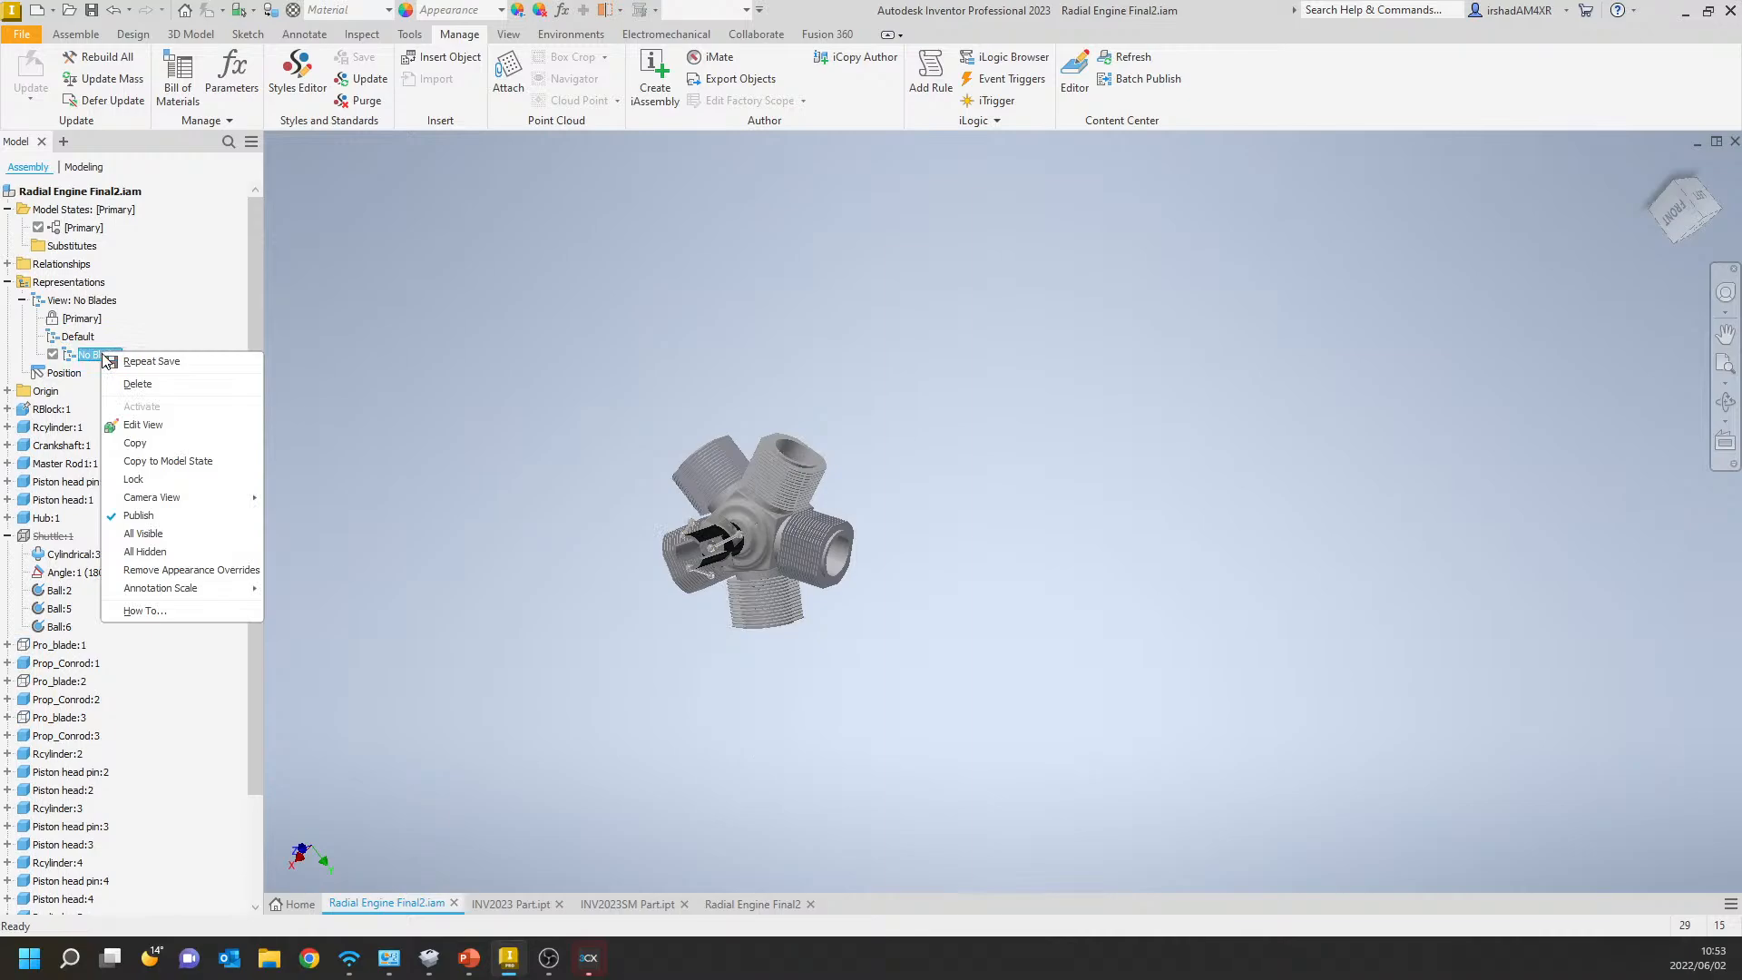
pyautogui.click(207, 461)
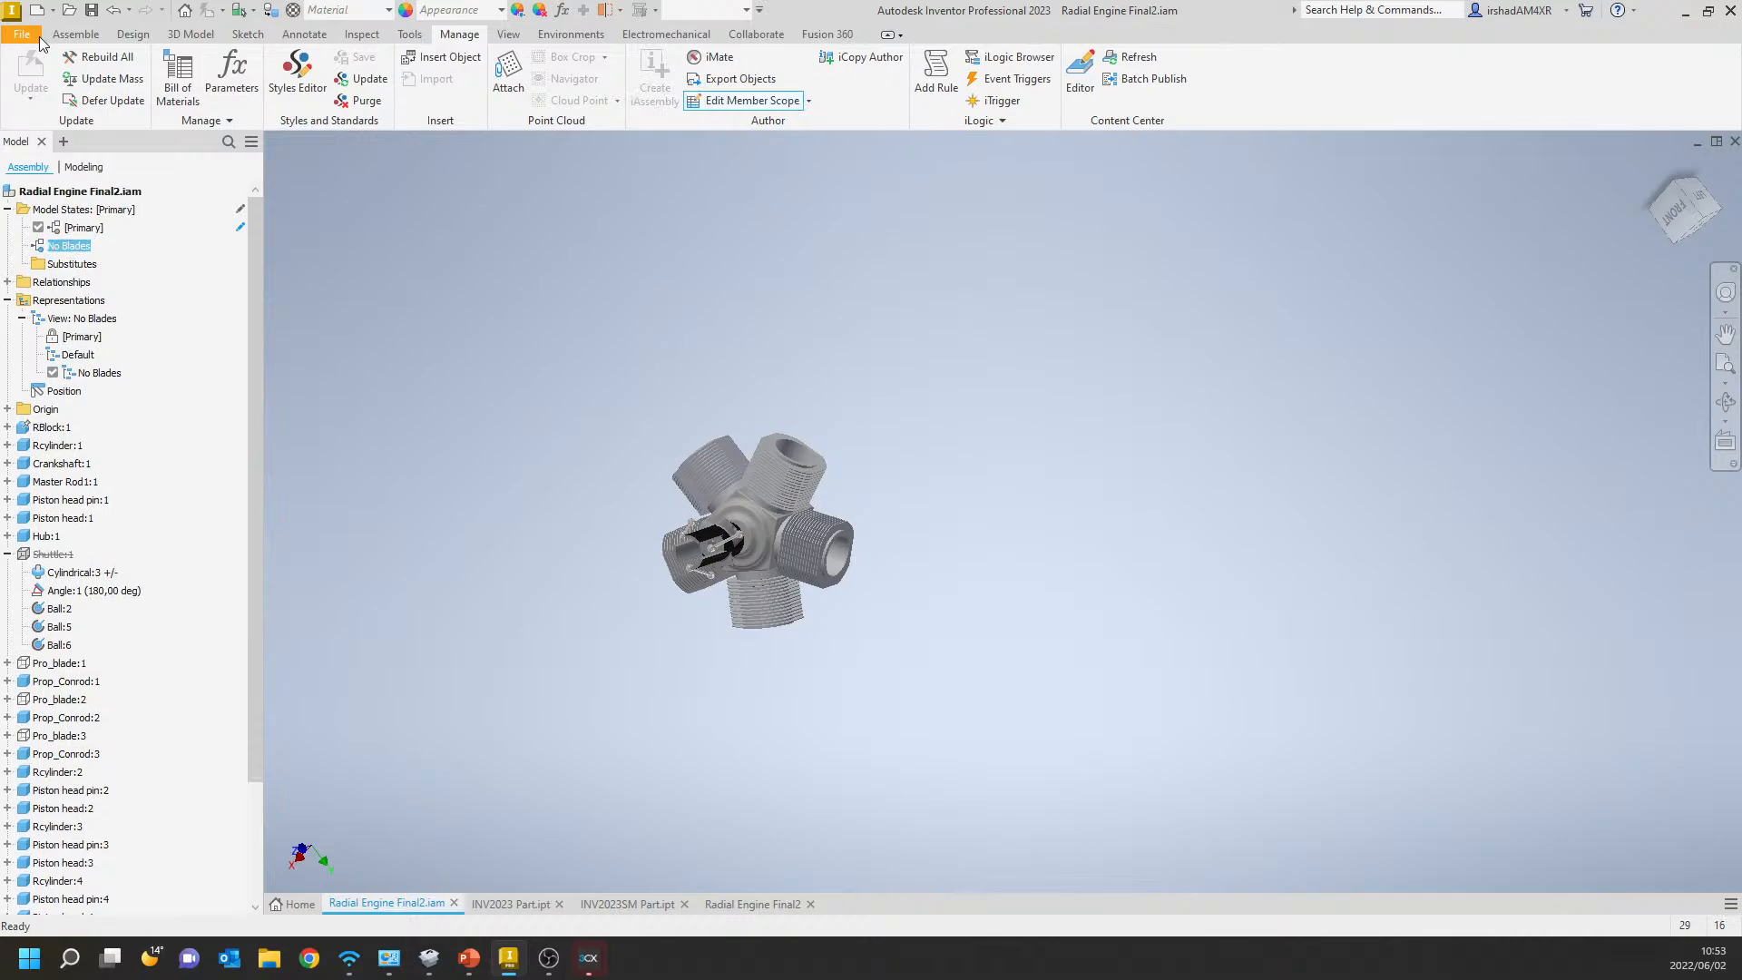
# Save the radial engine assembly with its new No Blades model state.
pyautogui.click(111, 11)
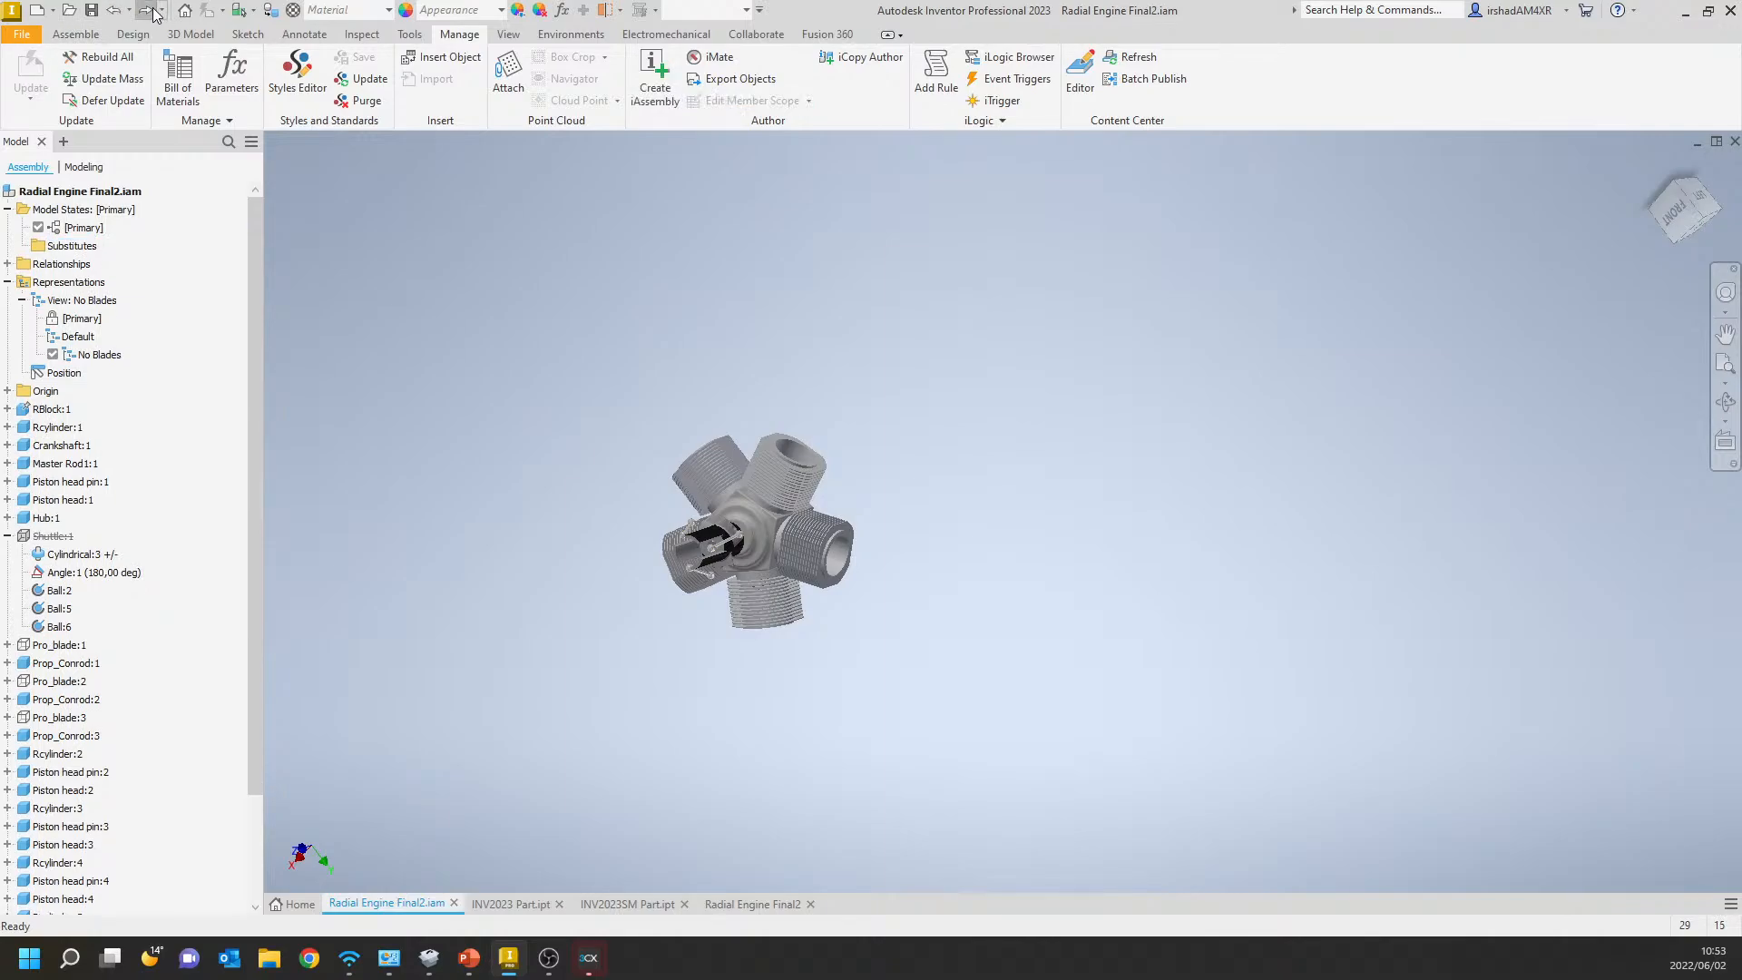
pyautogui.click(94, 12)
pyautogui.click(1066, 335)
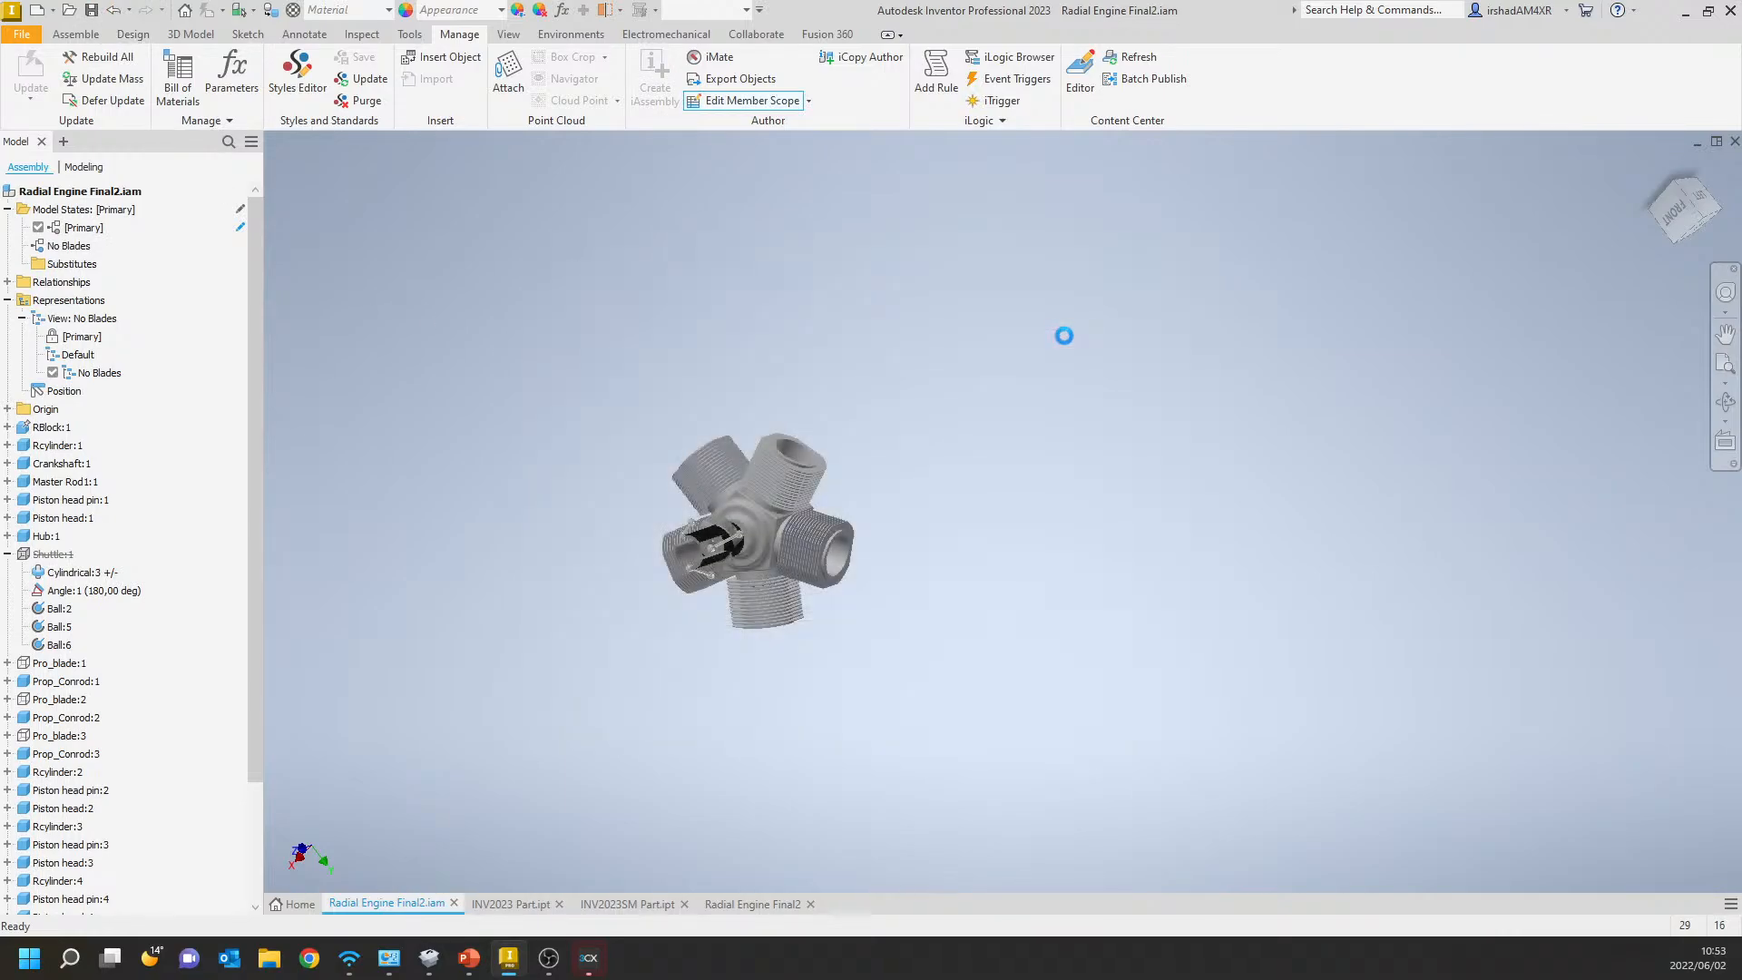
# Switch to the radial engine drawing and save it as Radial Engine Final2.dwg in the Engine folder.
pyautogui.click(771, 907)
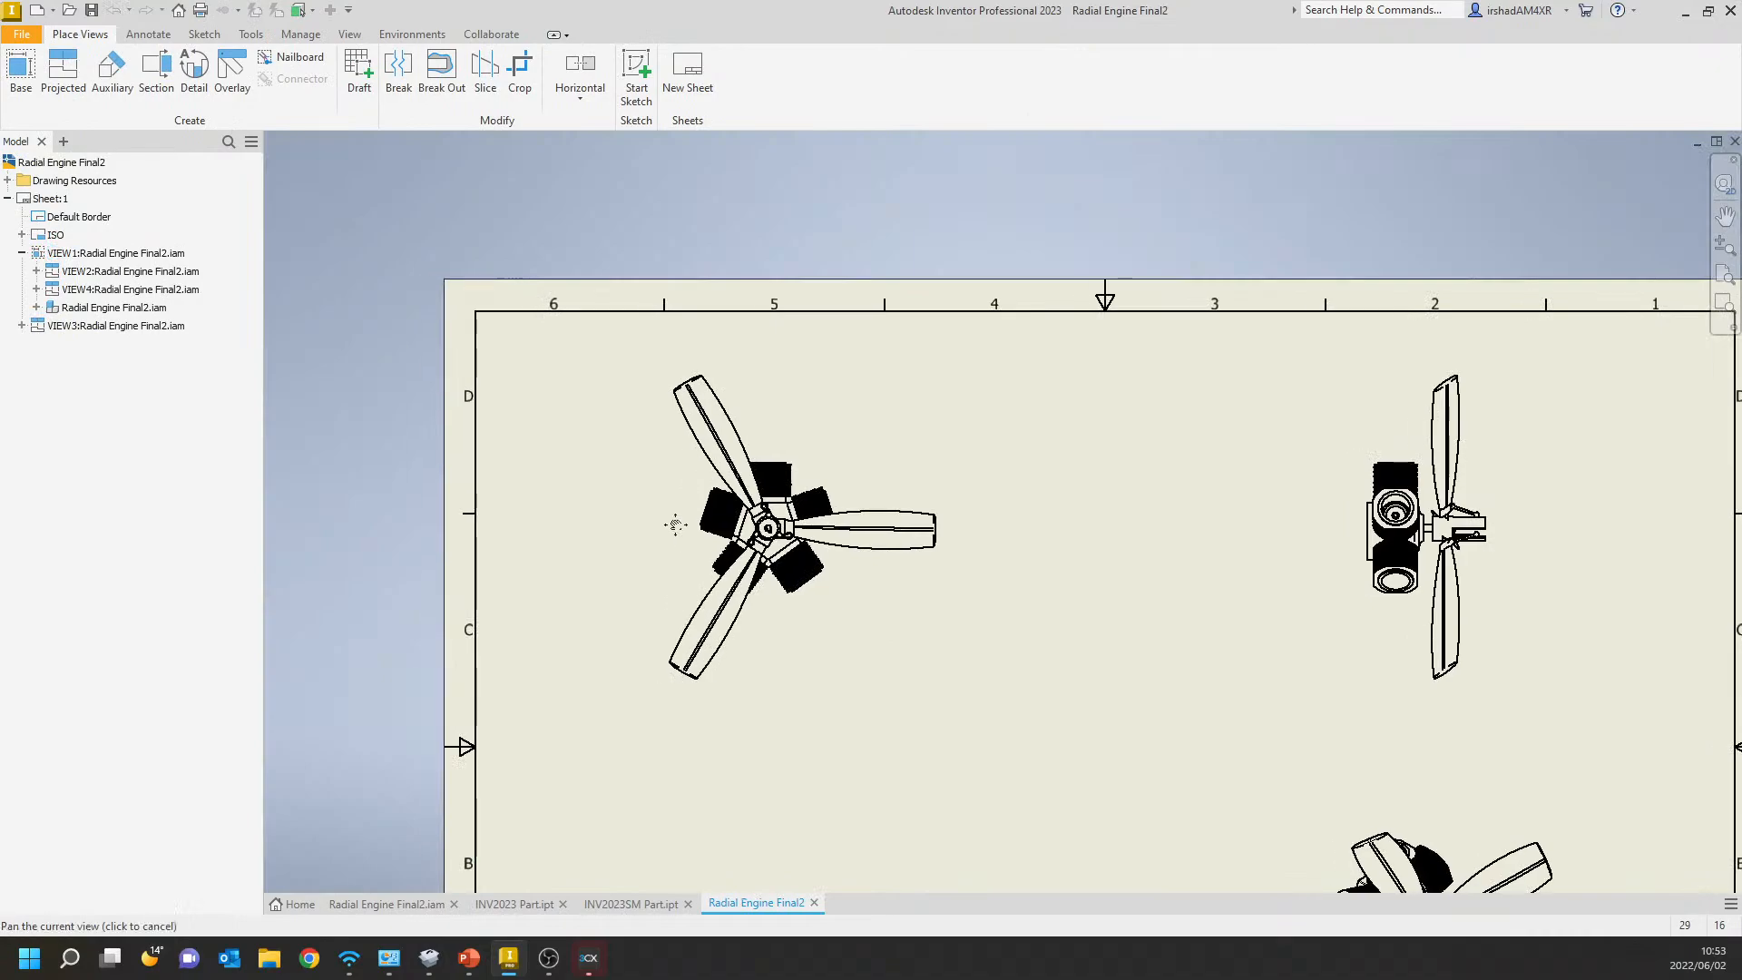
pyautogui.click(91, 10)
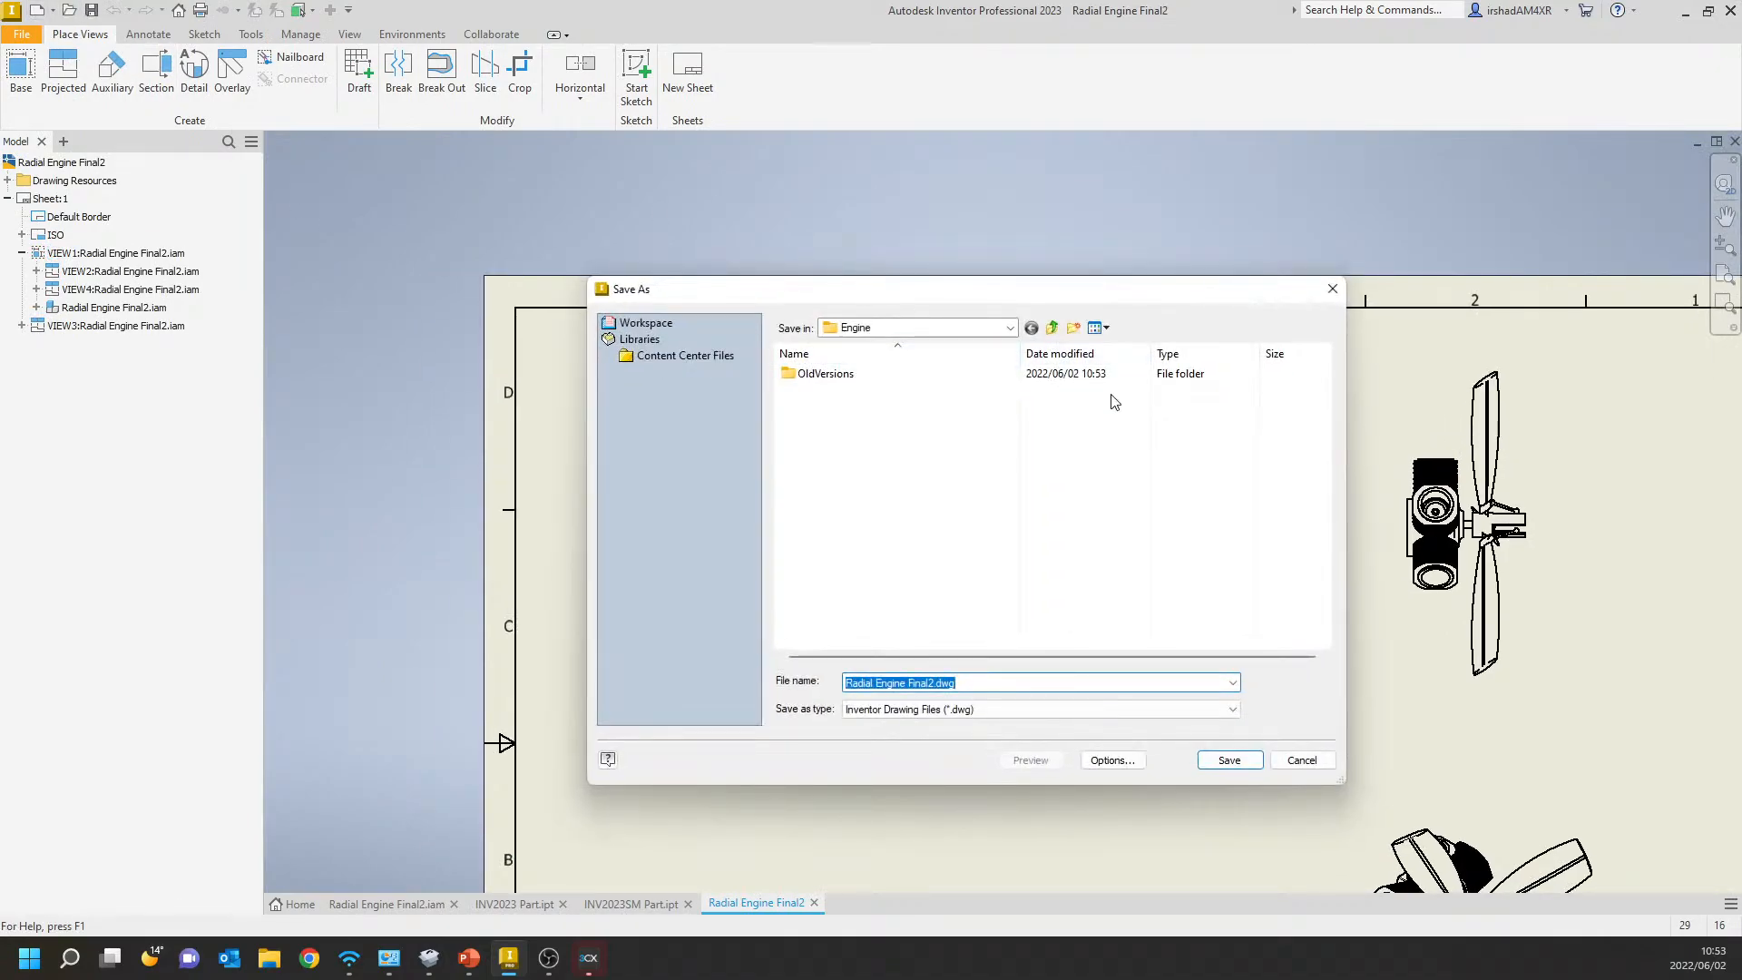
pyautogui.press('Return')
# Overlay the No Blades model state on the front view of the engine, using the [Primary] design view.
pyautogui.click(238, 77)
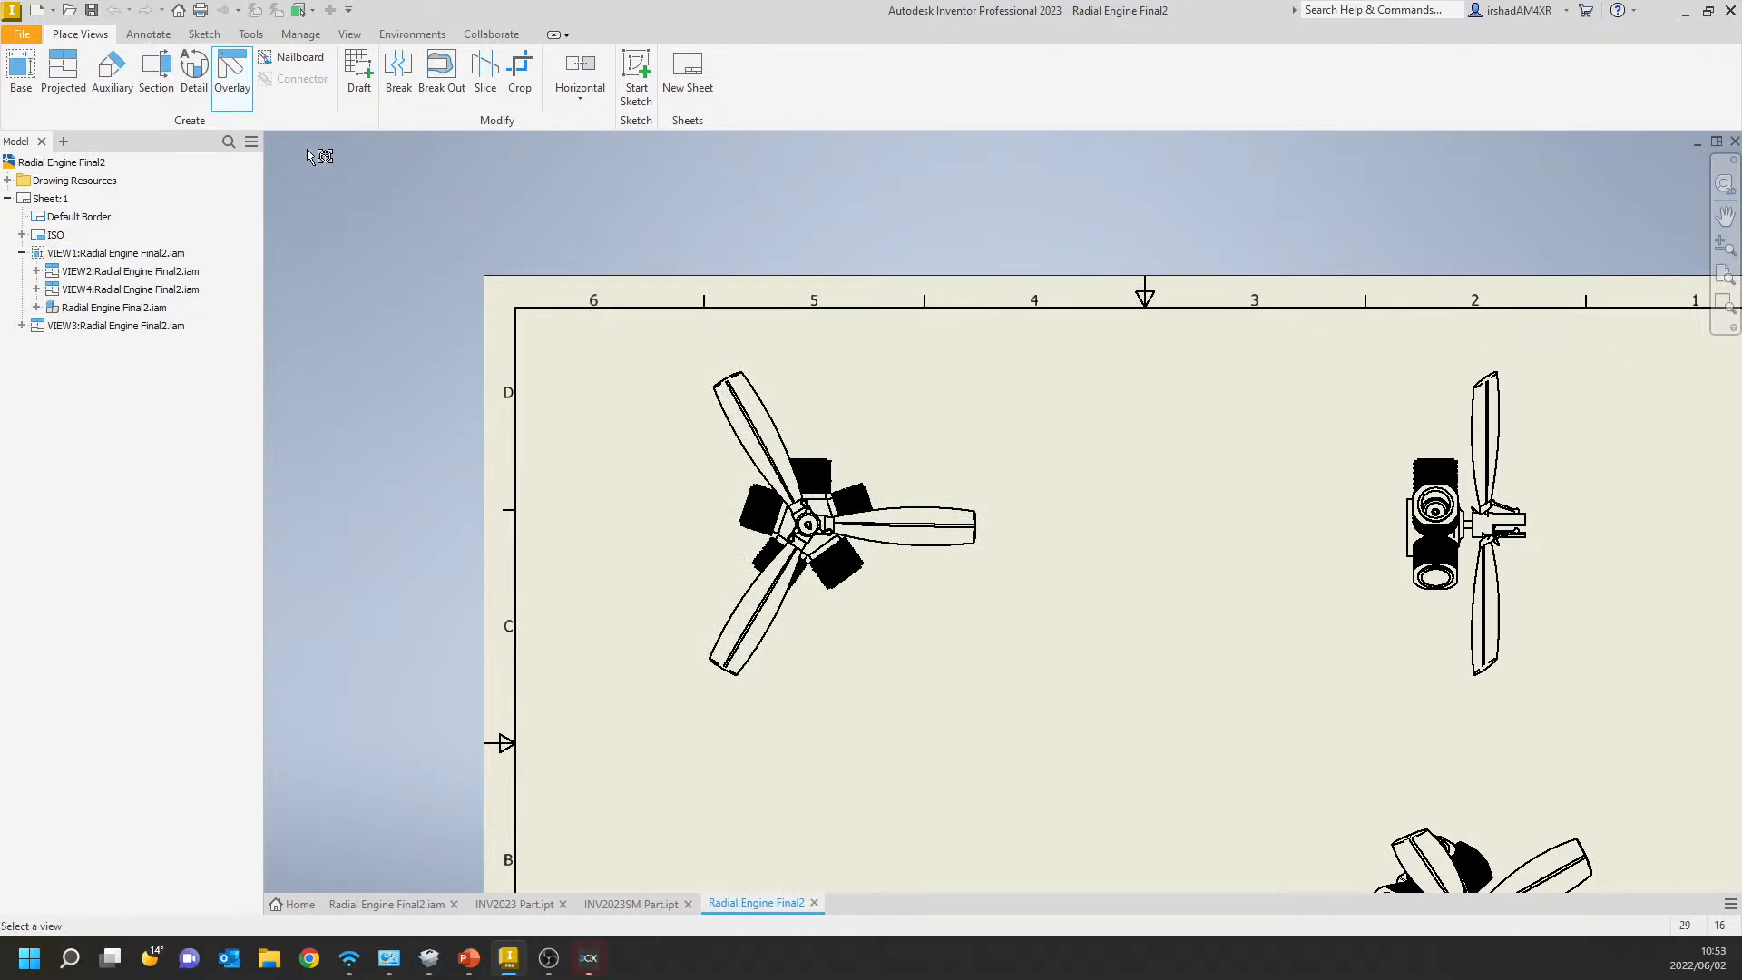
pyautogui.click(869, 487)
pyautogui.click(396, 208)
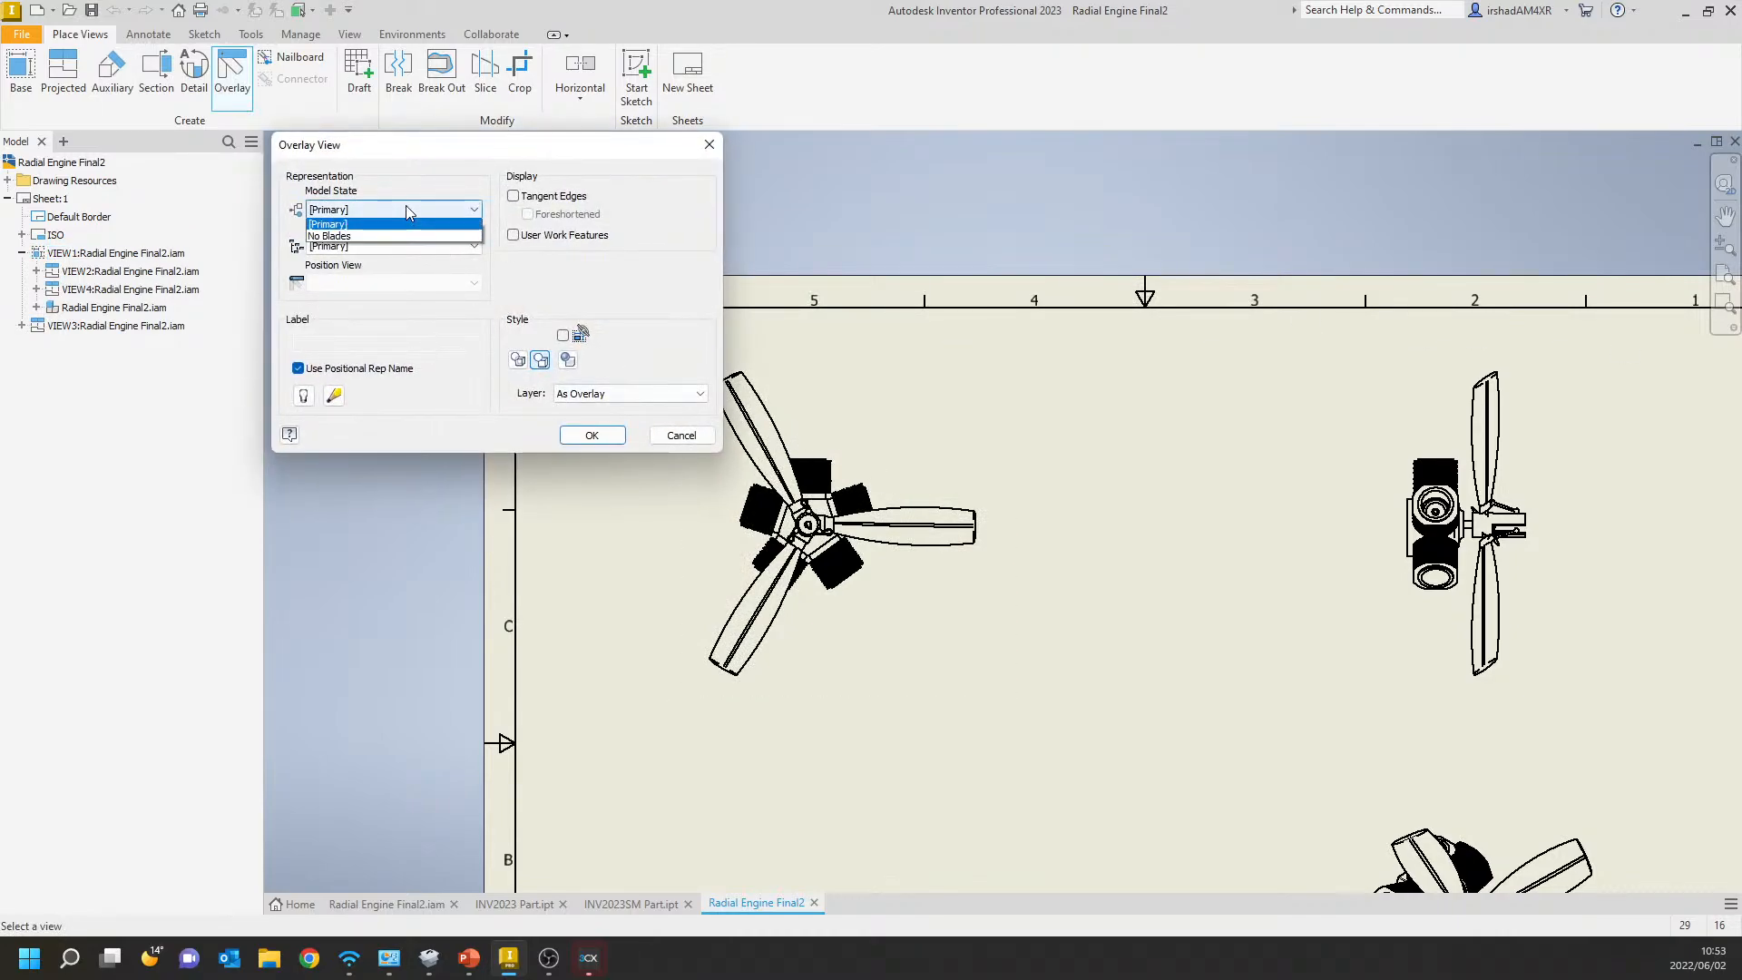
pyautogui.click(334, 236)
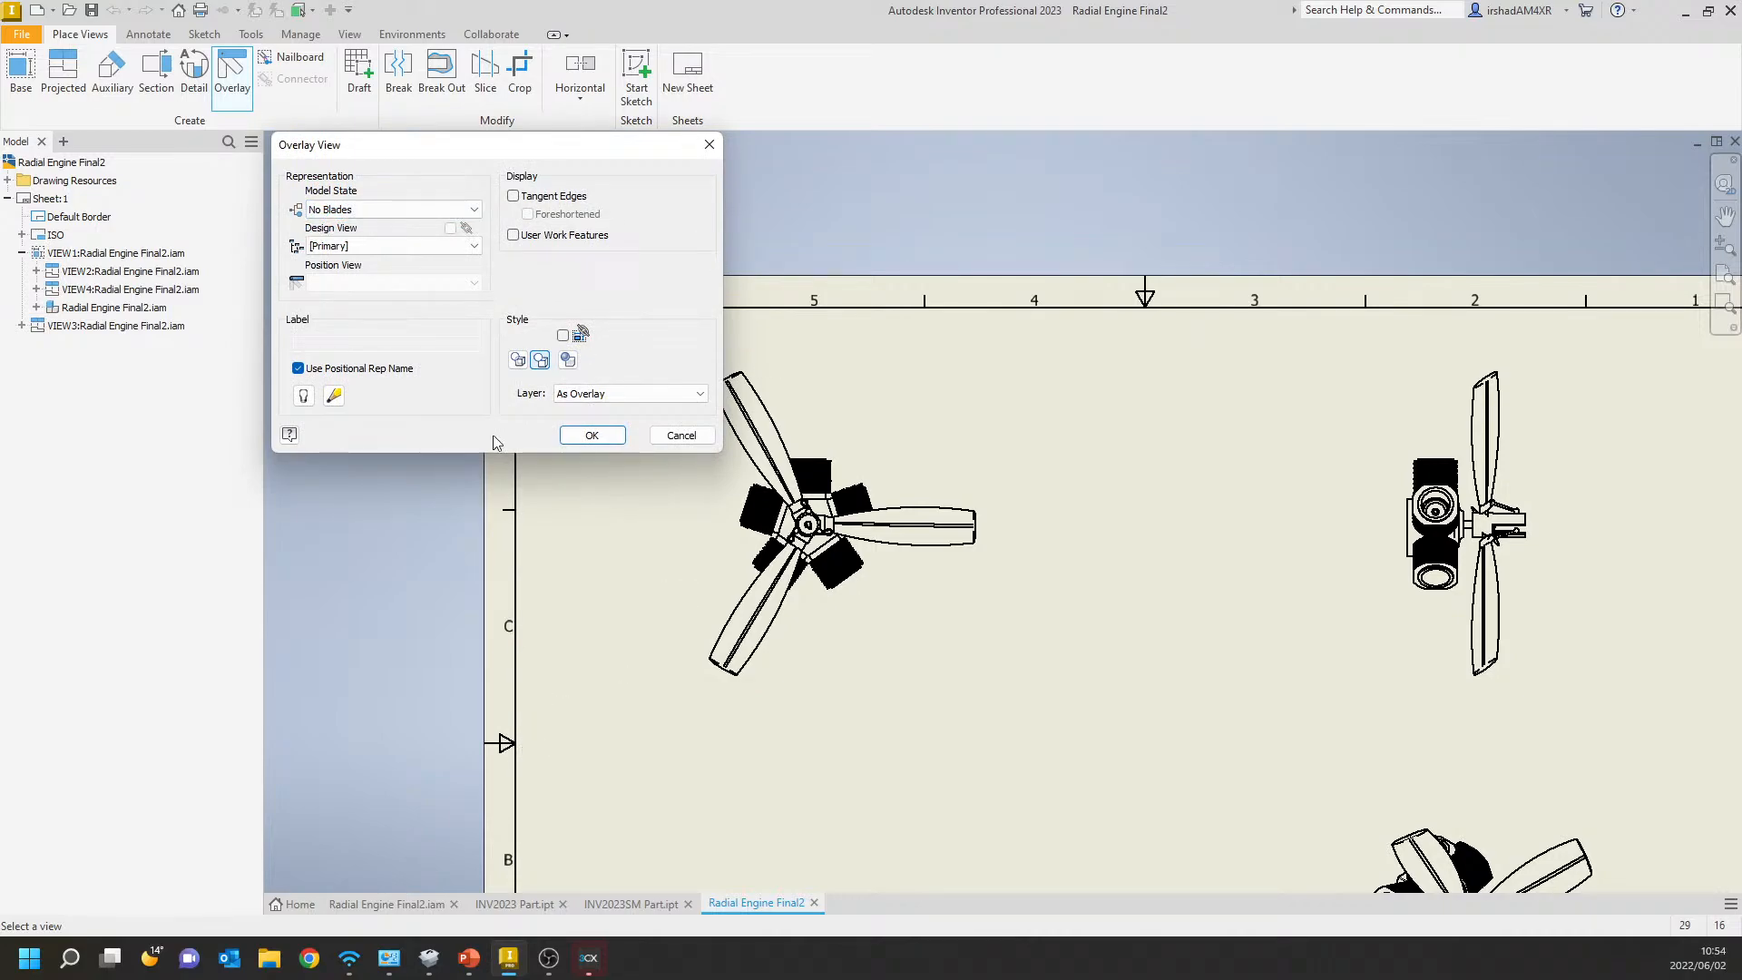
pyautogui.click(591, 434)
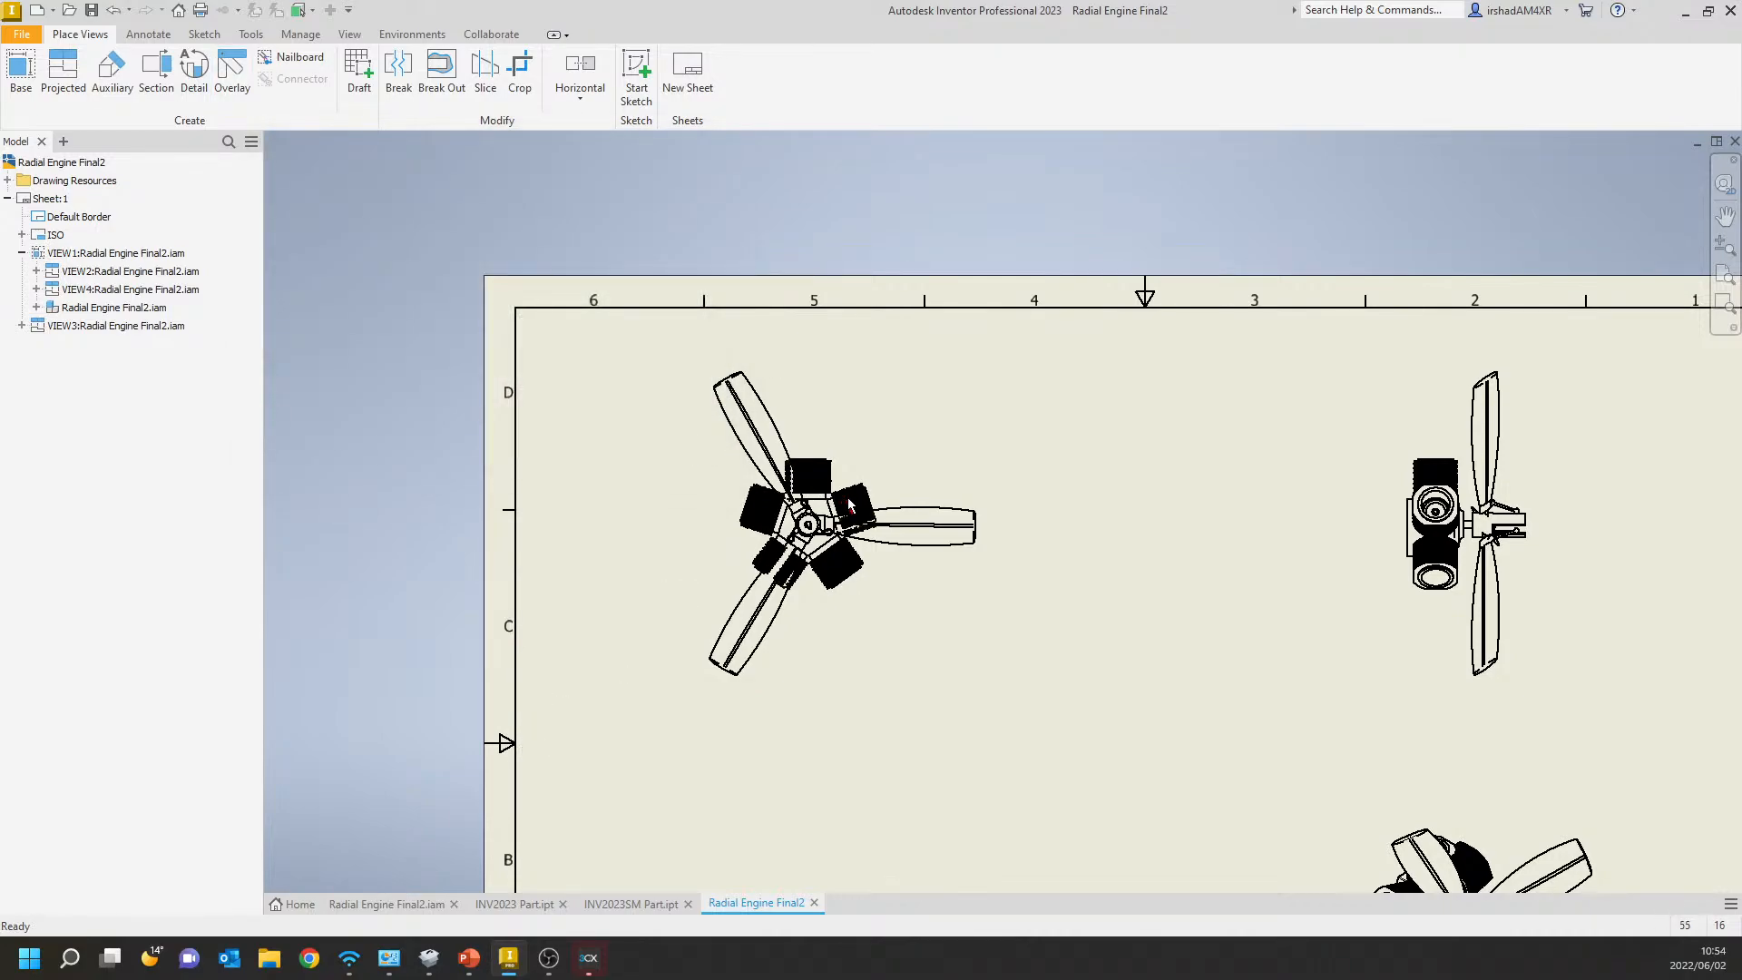
# Examine the overlaid front view and the projected view below it up close to compare the engine and blade linework.
pyautogui.scroll(5, 814, 486)
pyautogui.scroll(-4, 814, 485)
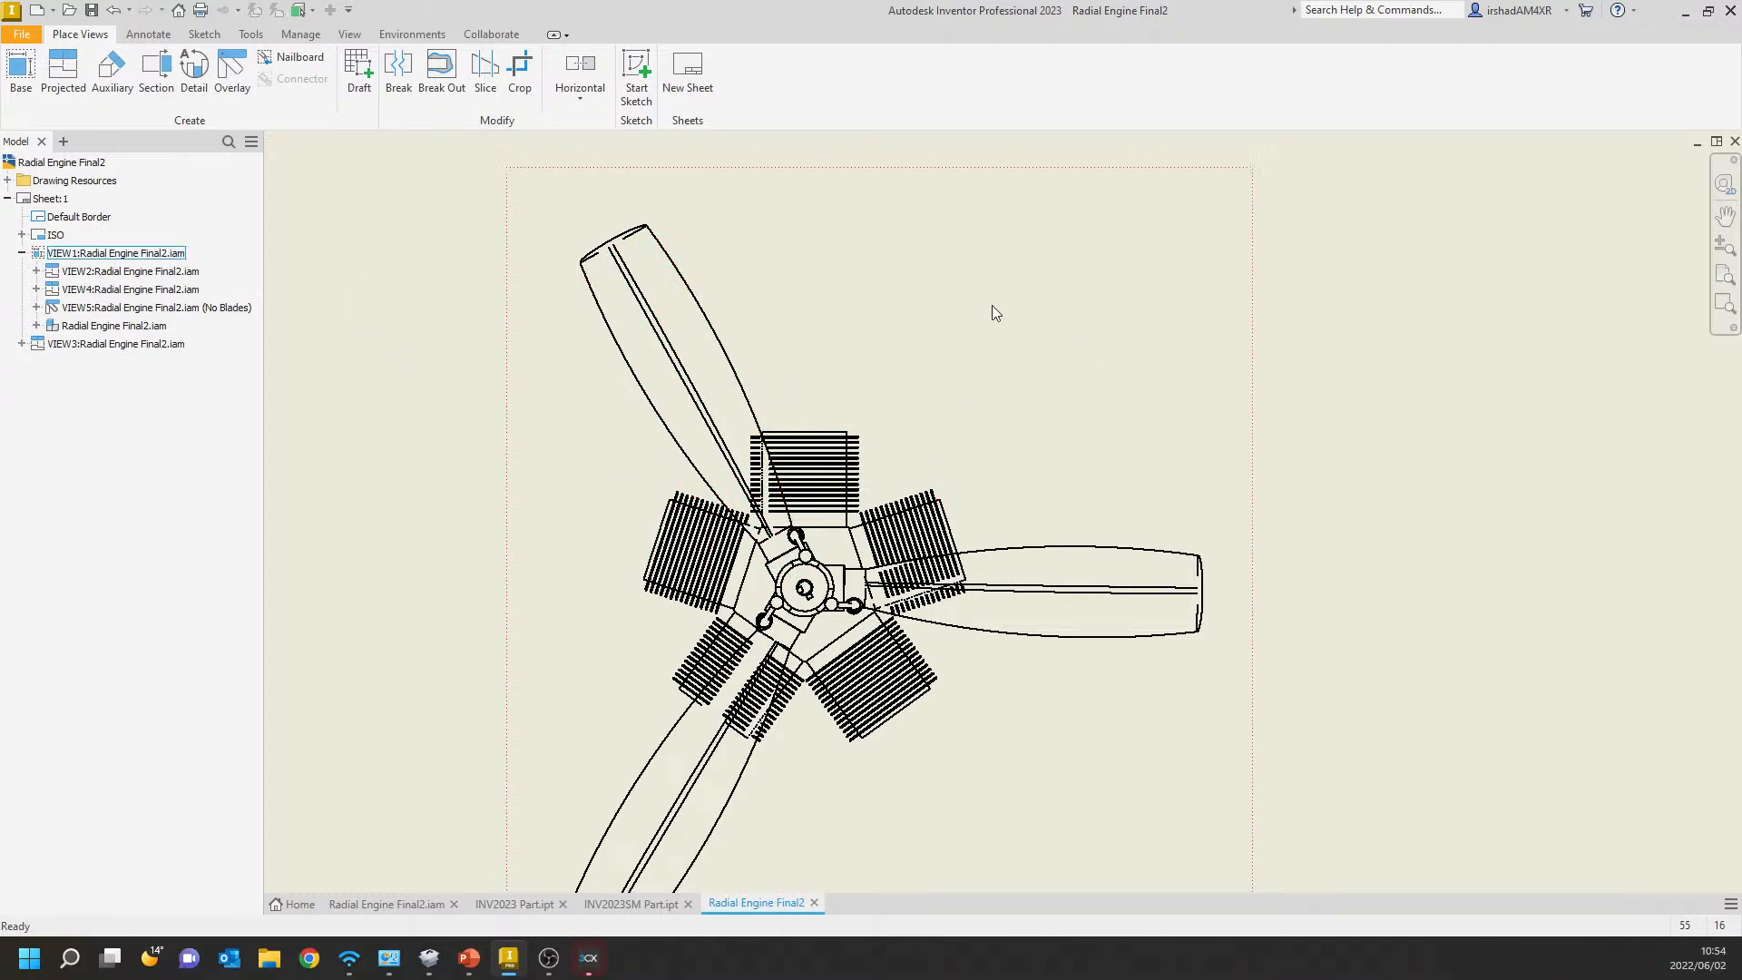
pyautogui.moveTo(976, 440); pyautogui.dragTo(949, 384, button='middle')
pyautogui.scroll(-5, 1011, 463)
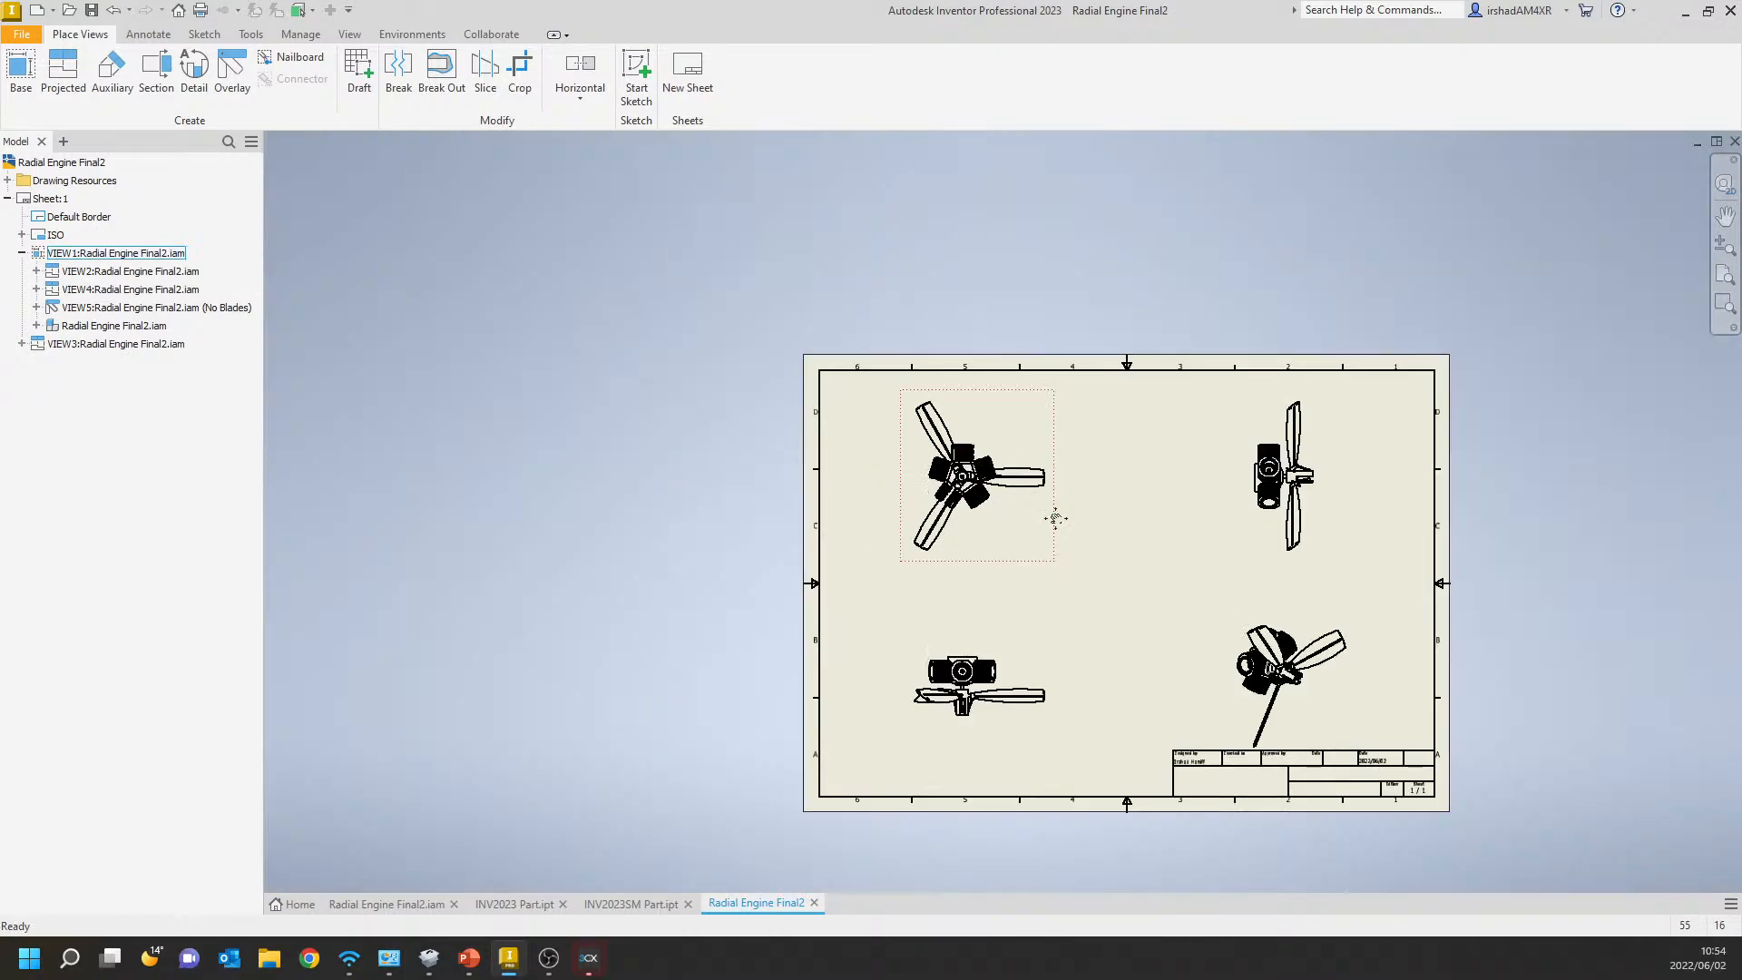
pyautogui.moveTo(1044, 670); pyautogui.dragTo(985, 623, button='middle')
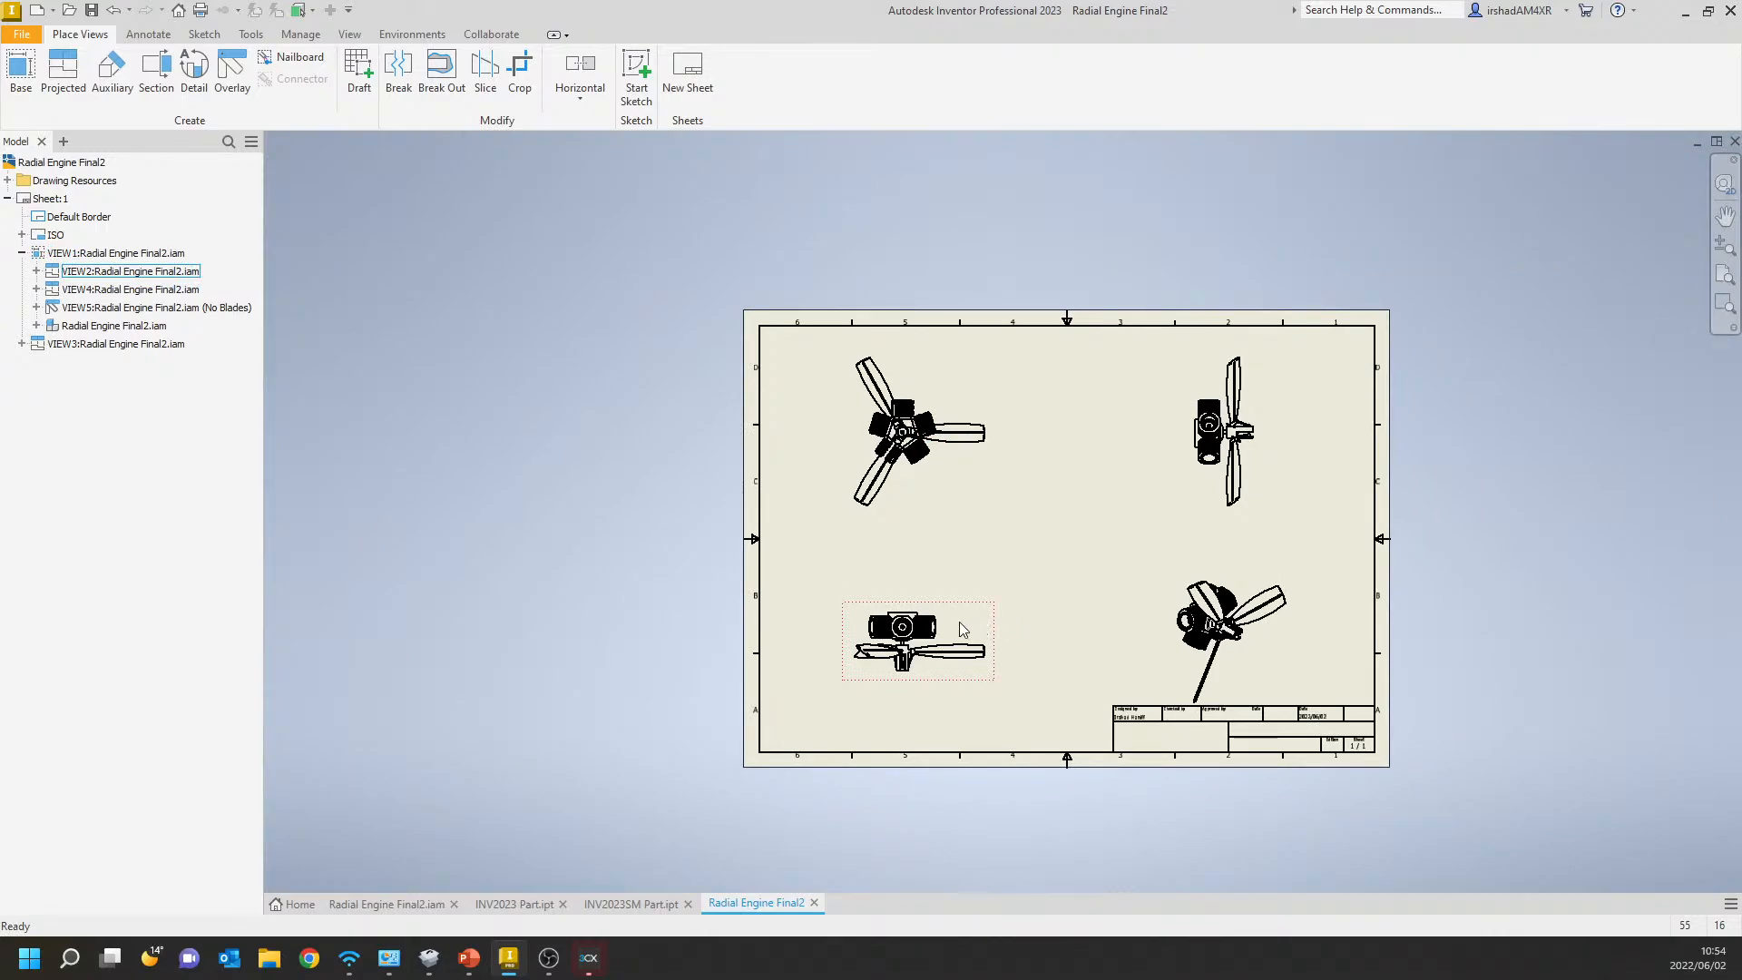
pyautogui.scroll(6, 960, 623)
pyautogui.scroll(5, 912, 636)
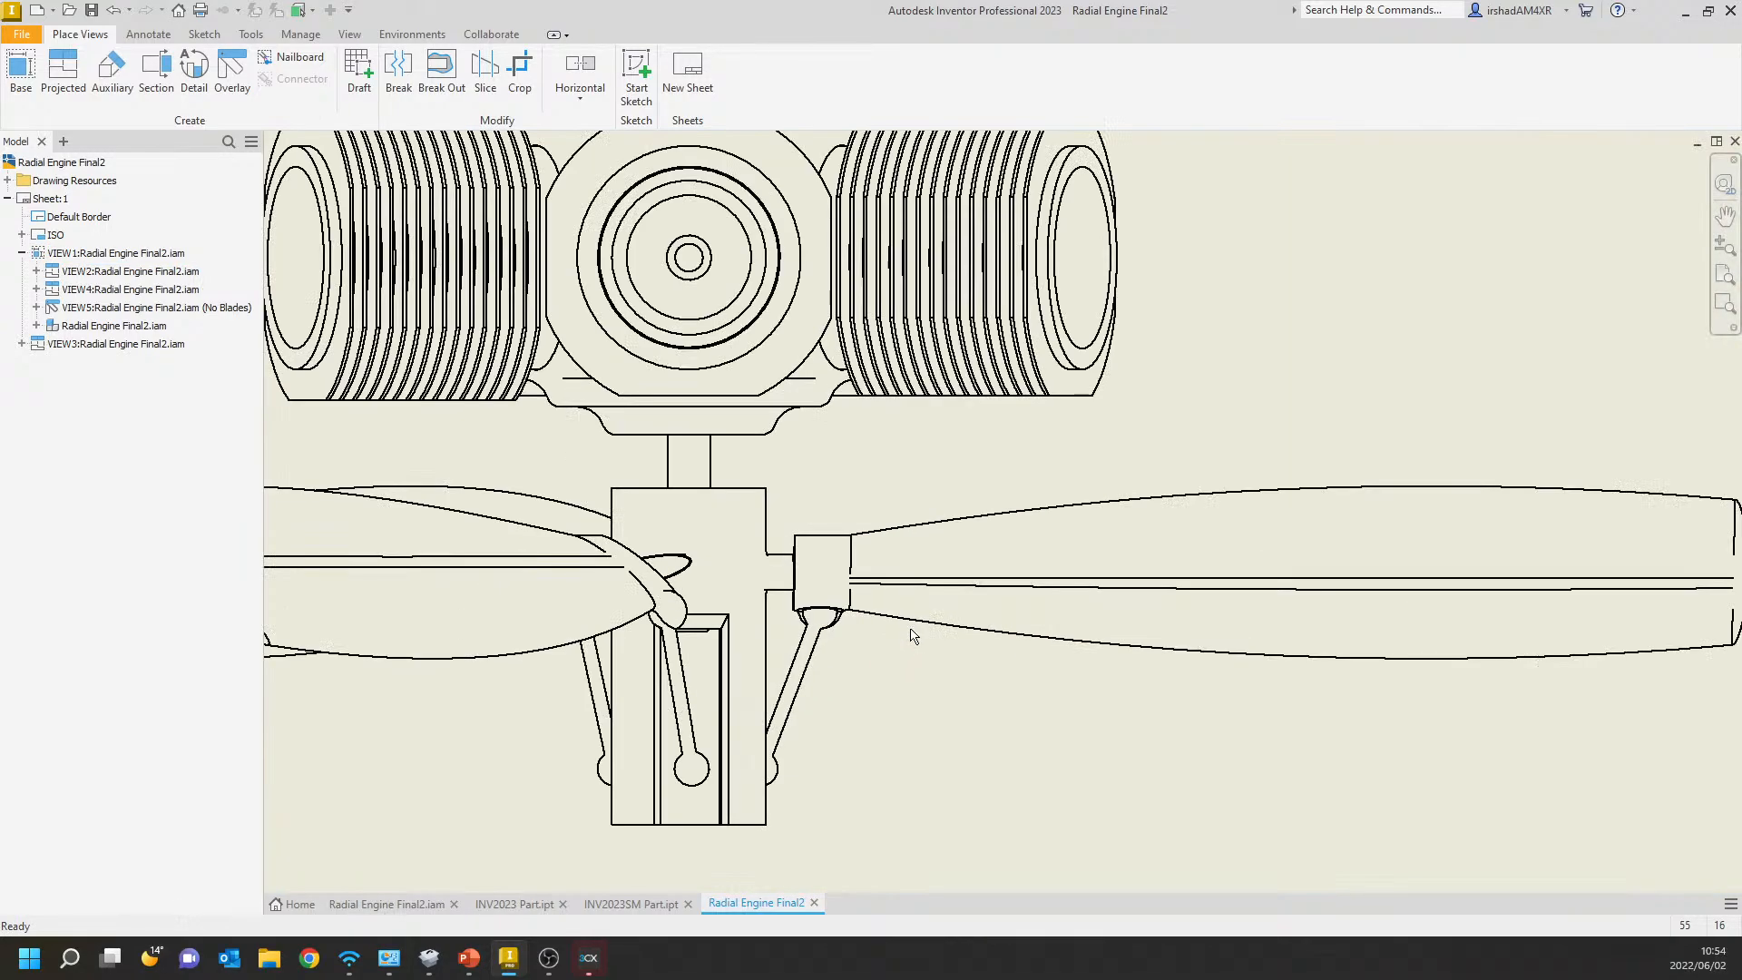
pyautogui.scroll(-8, 912, 635)
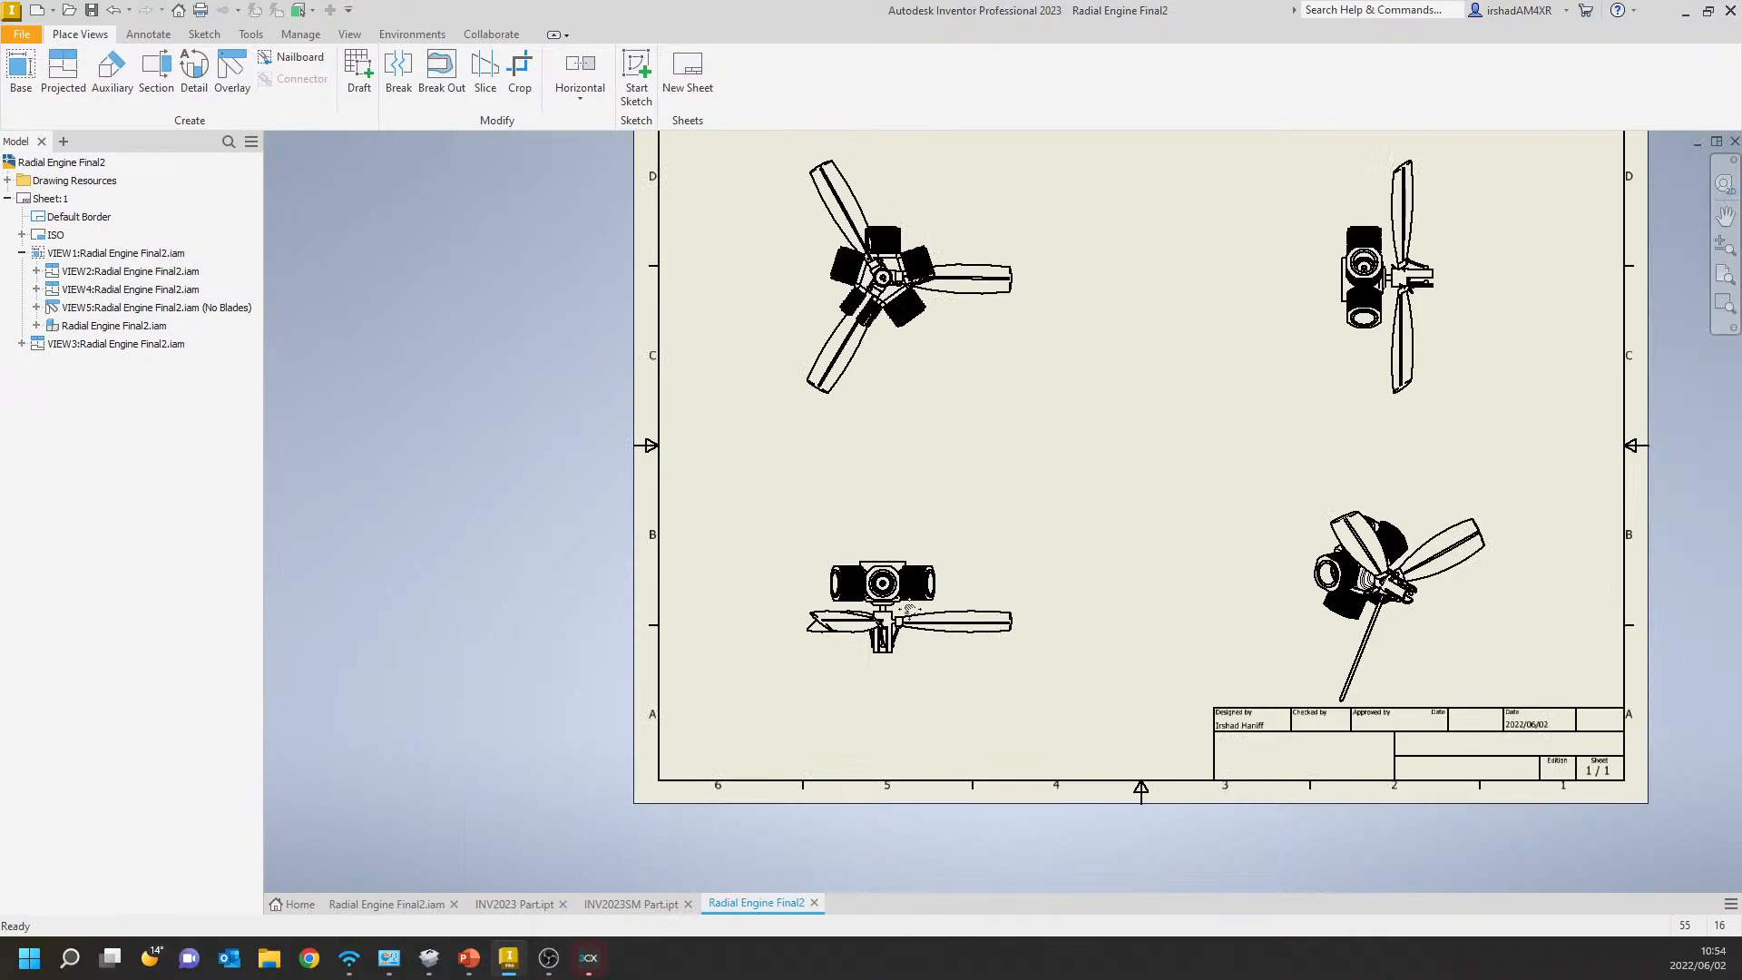
pyautogui.moveTo(910, 609); pyautogui.dragTo(899, 692, button='middle')
pyautogui.scroll(5, 875, 338)
pyautogui.moveTo(875, 338); pyautogui.dragTo(884, 436, button='middle')
# Check the representation settings of VIEW3 and close them without making changes.
pyautogui.click(111, 346)
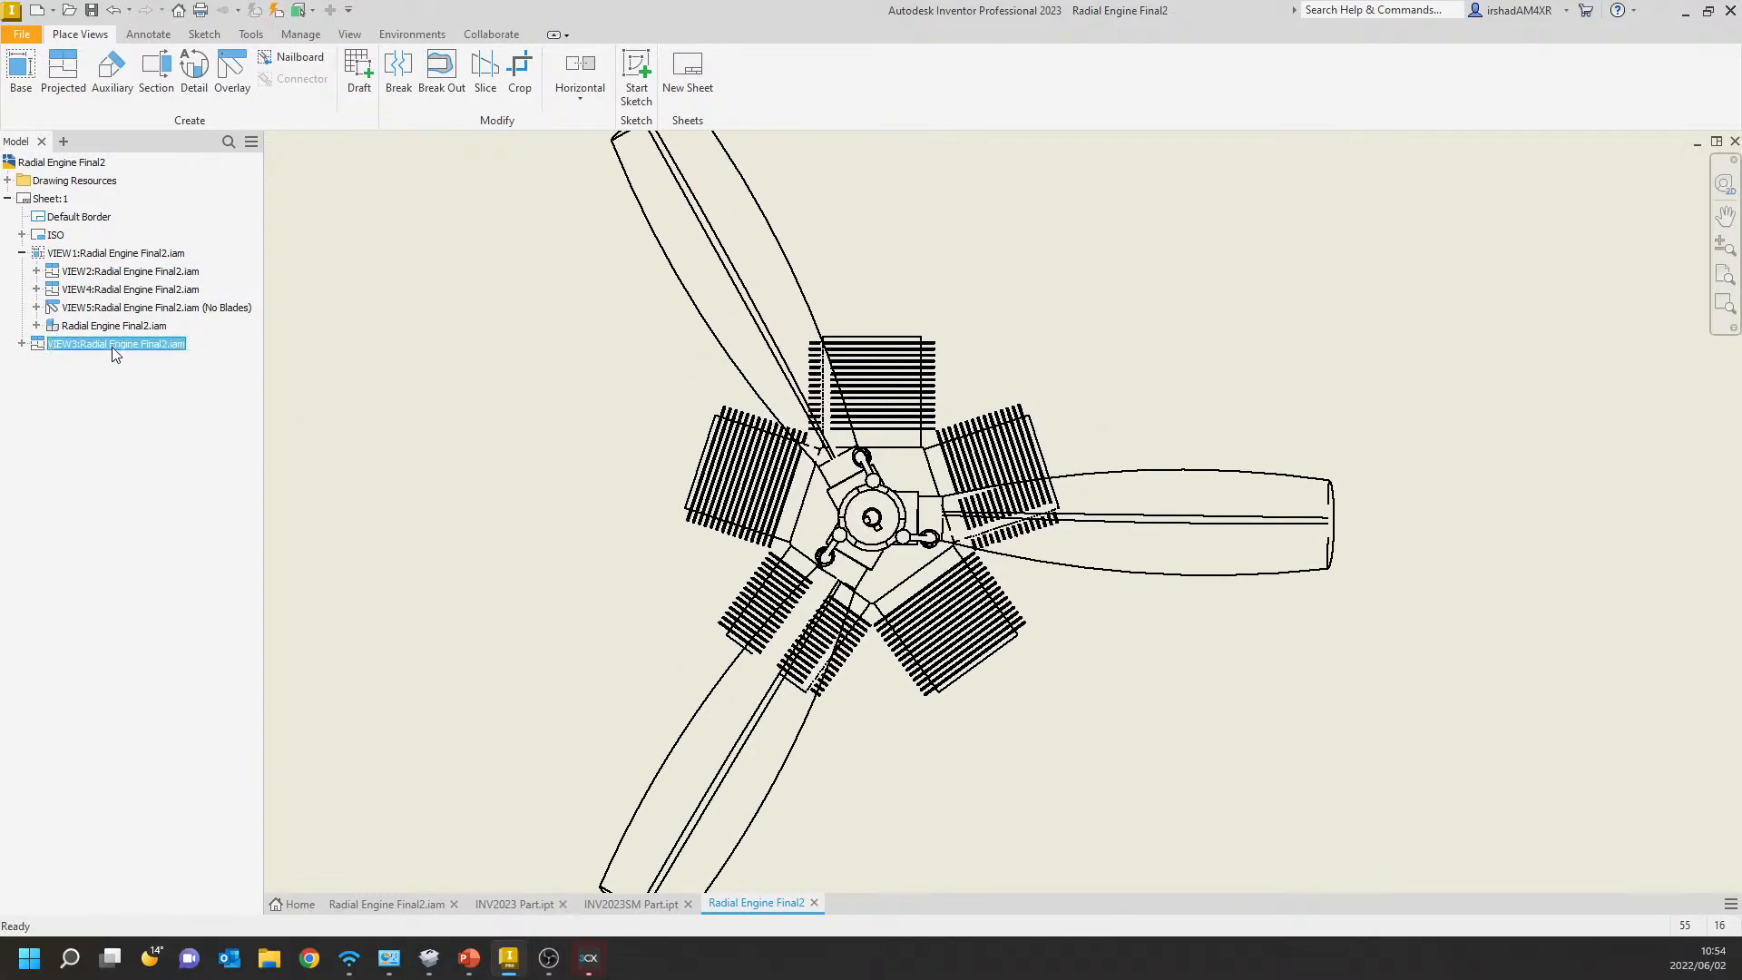
pyautogui.click(21, 344)
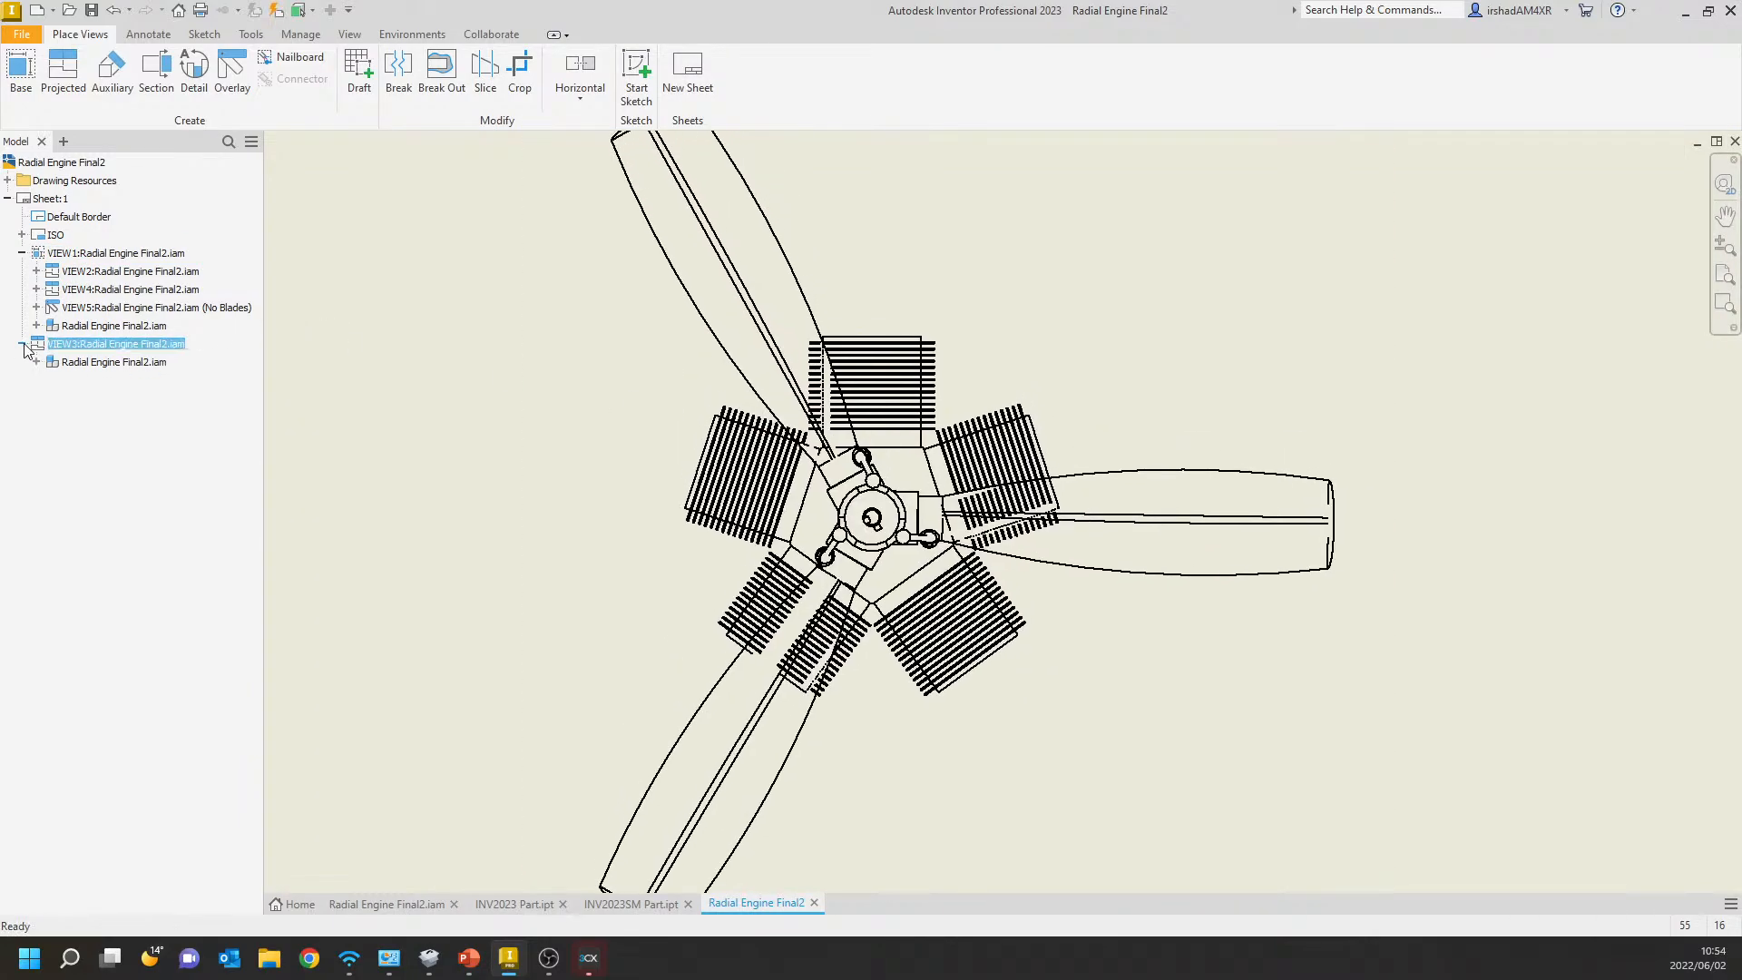
pyautogui.rightClick(95, 346)
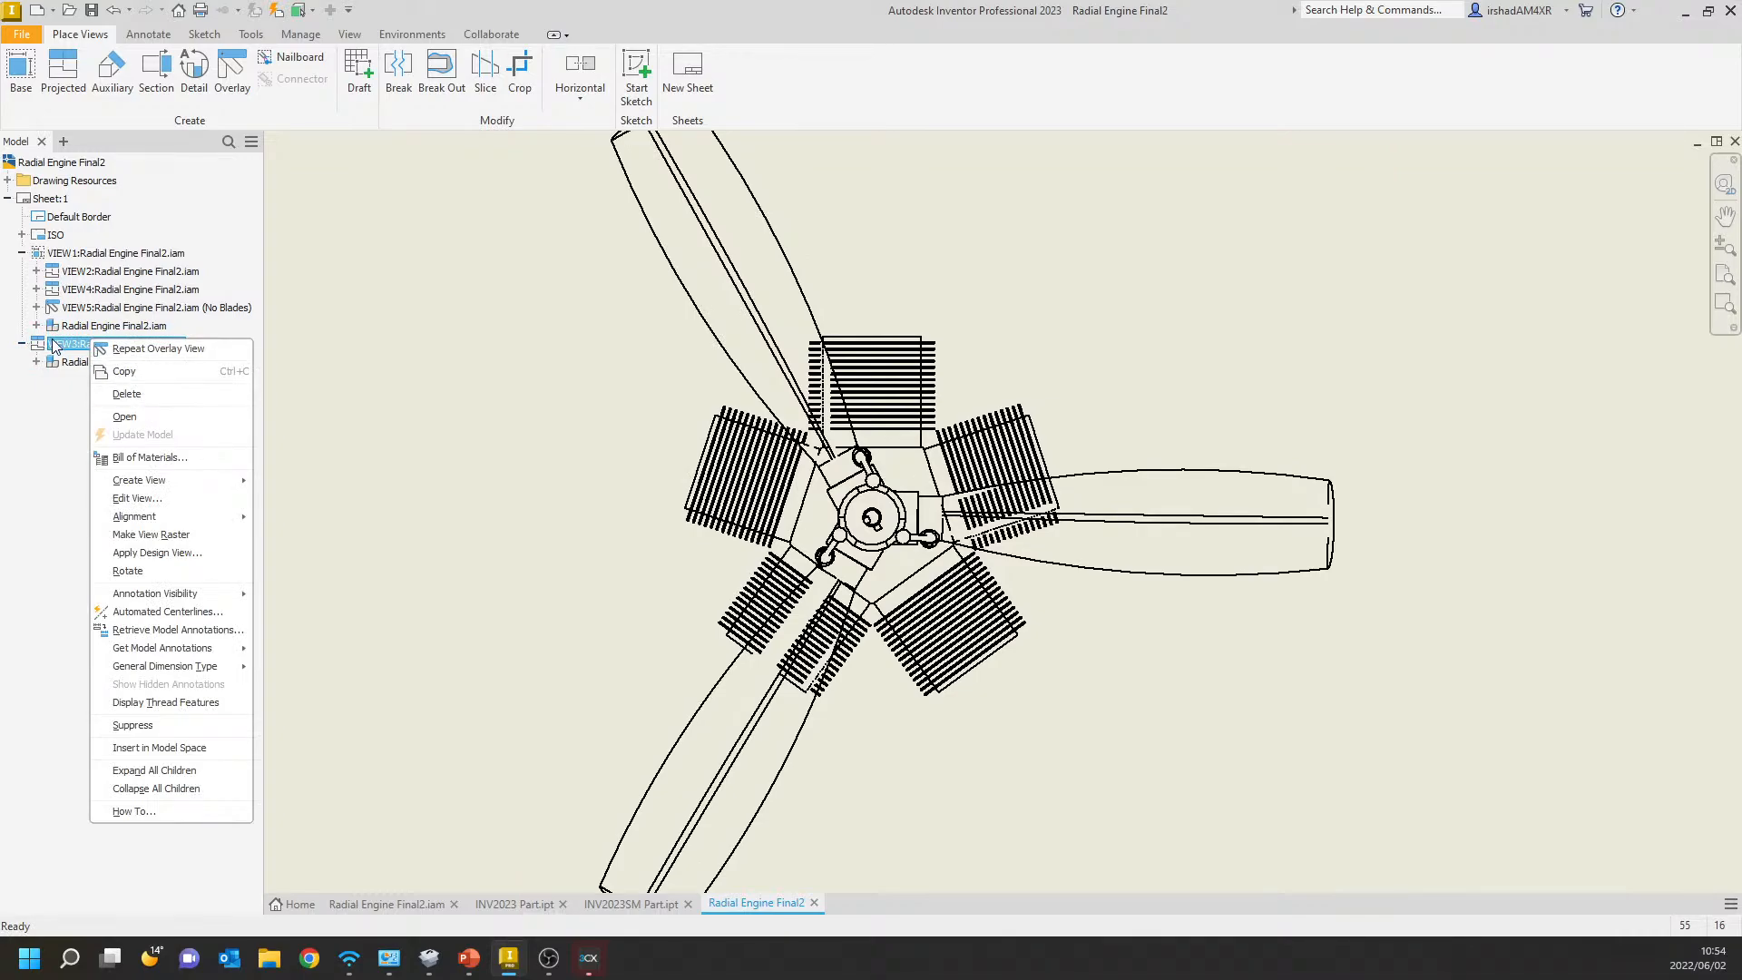
pyautogui.click(51, 343)
pyautogui.click(52, 343)
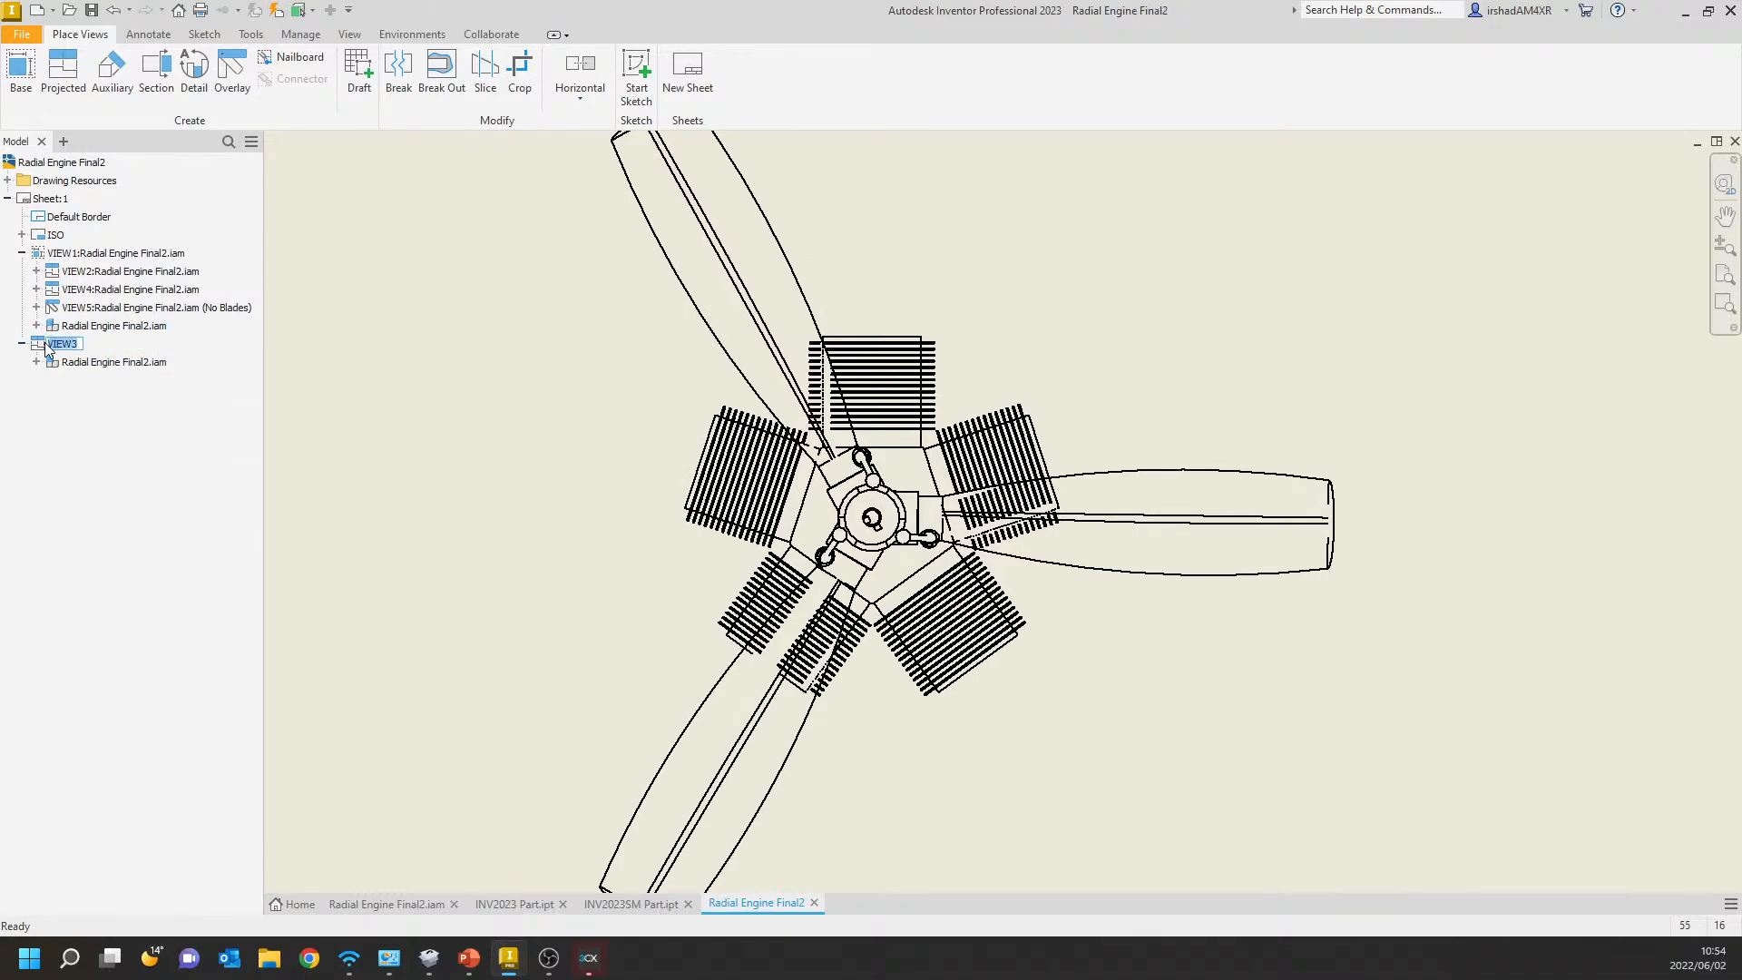
pyautogui.click(39, 343)
pyautogui.doubleClick(39, 345)
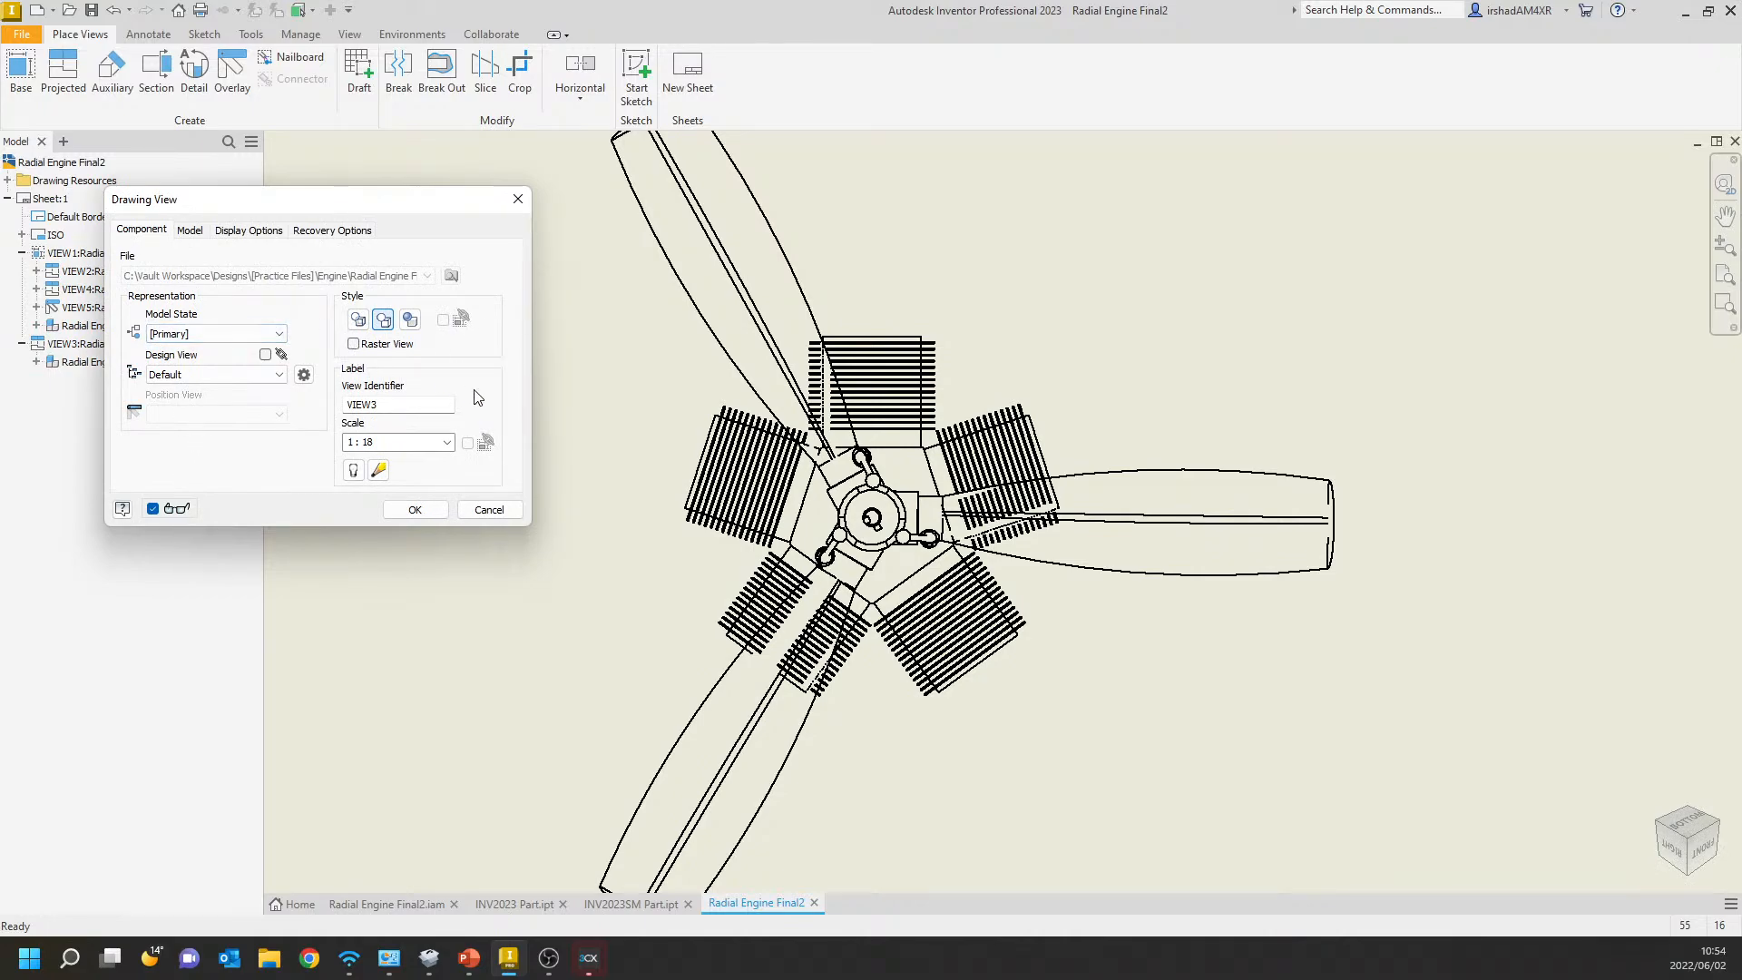
pyautogui.press('Escape')
# Locate the No Blades overlay under VIEW1 and inspect its linework over the front view.
pyautogui.click(83, 254)
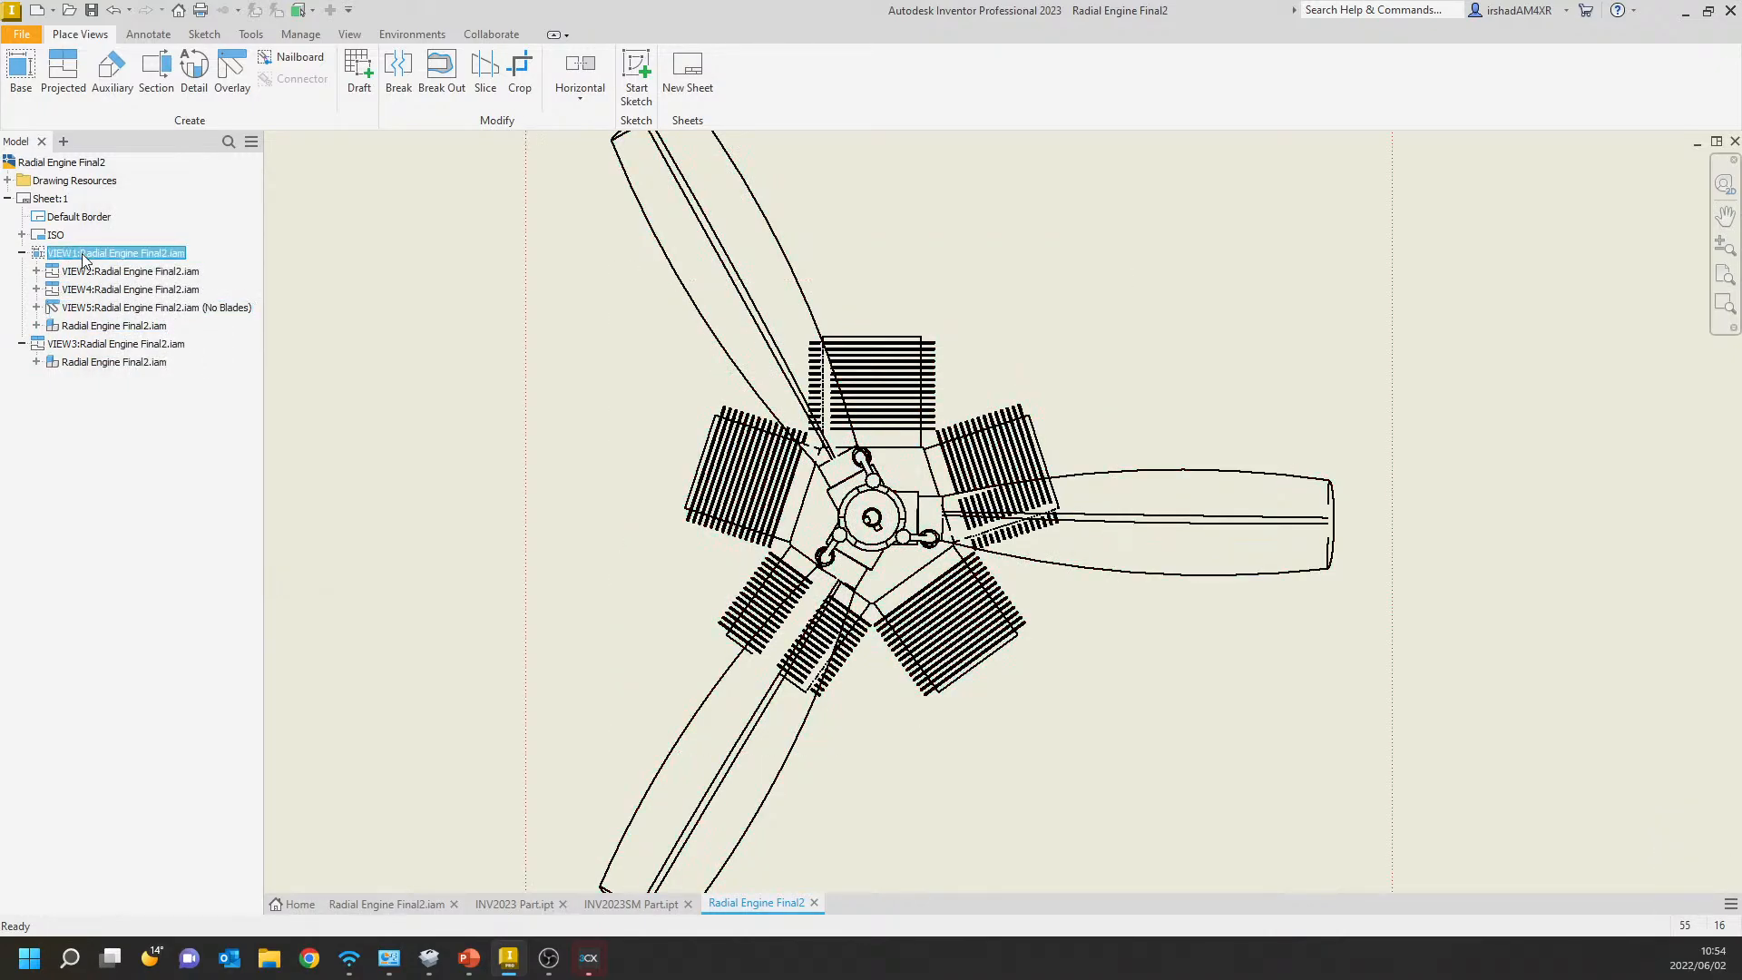
pyautogui.press('Home')
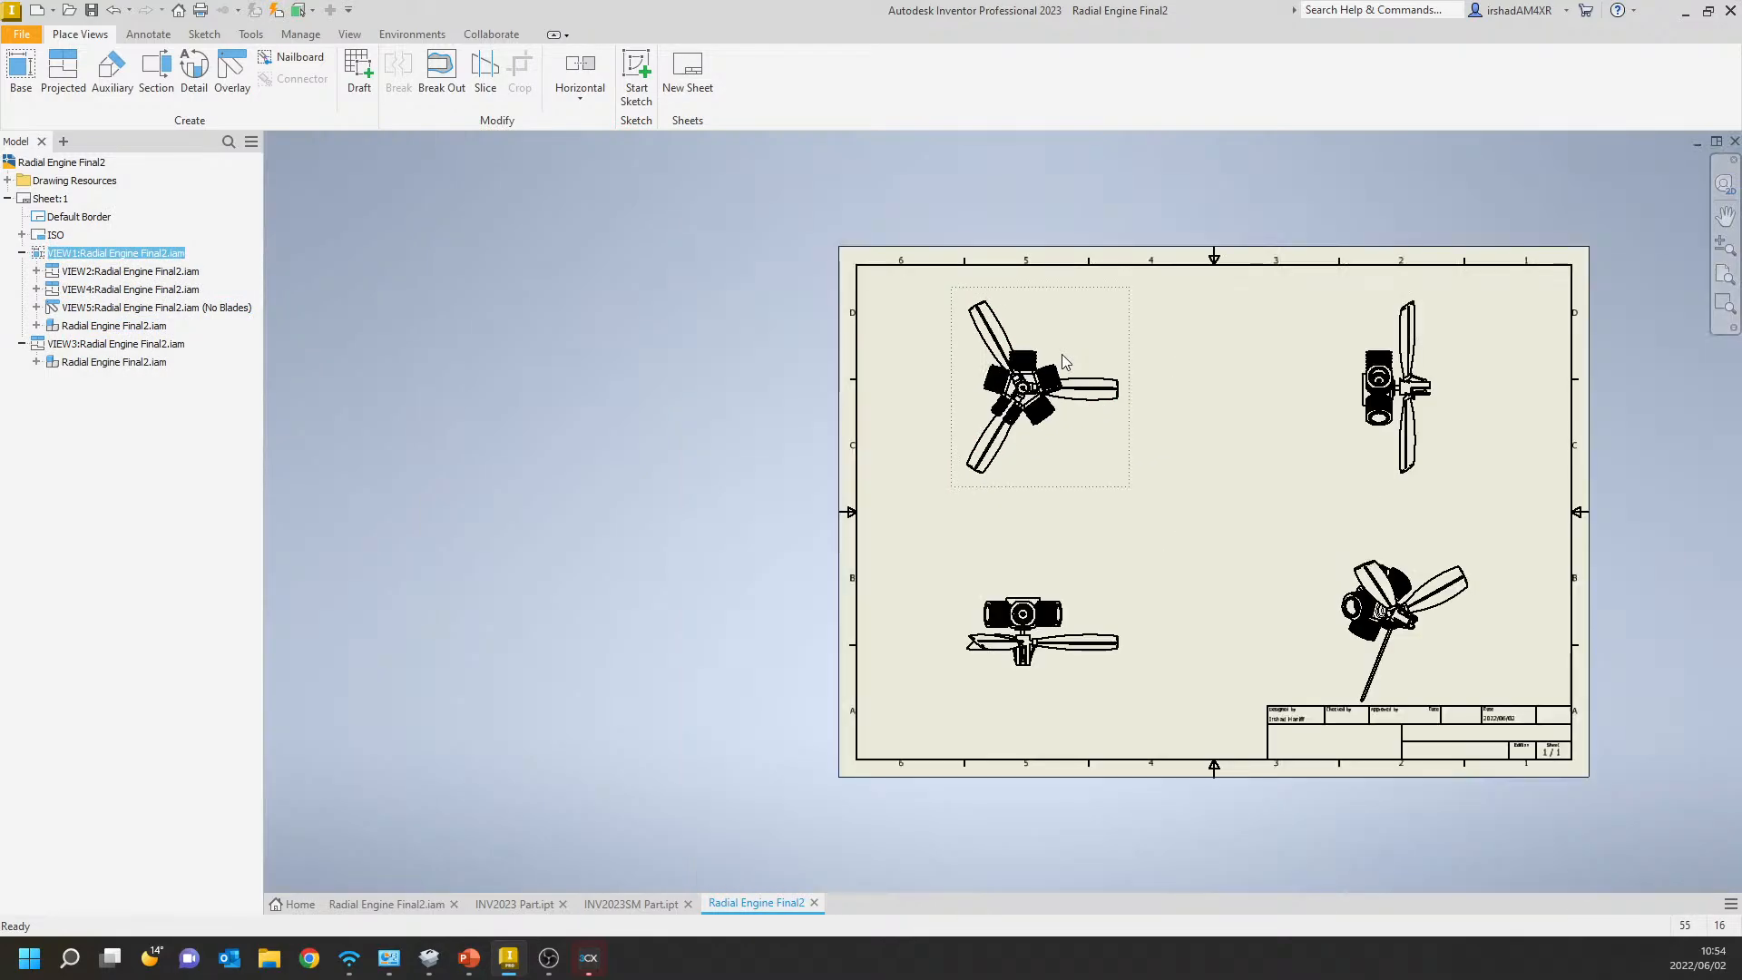
pyautogui.click(132, 309)
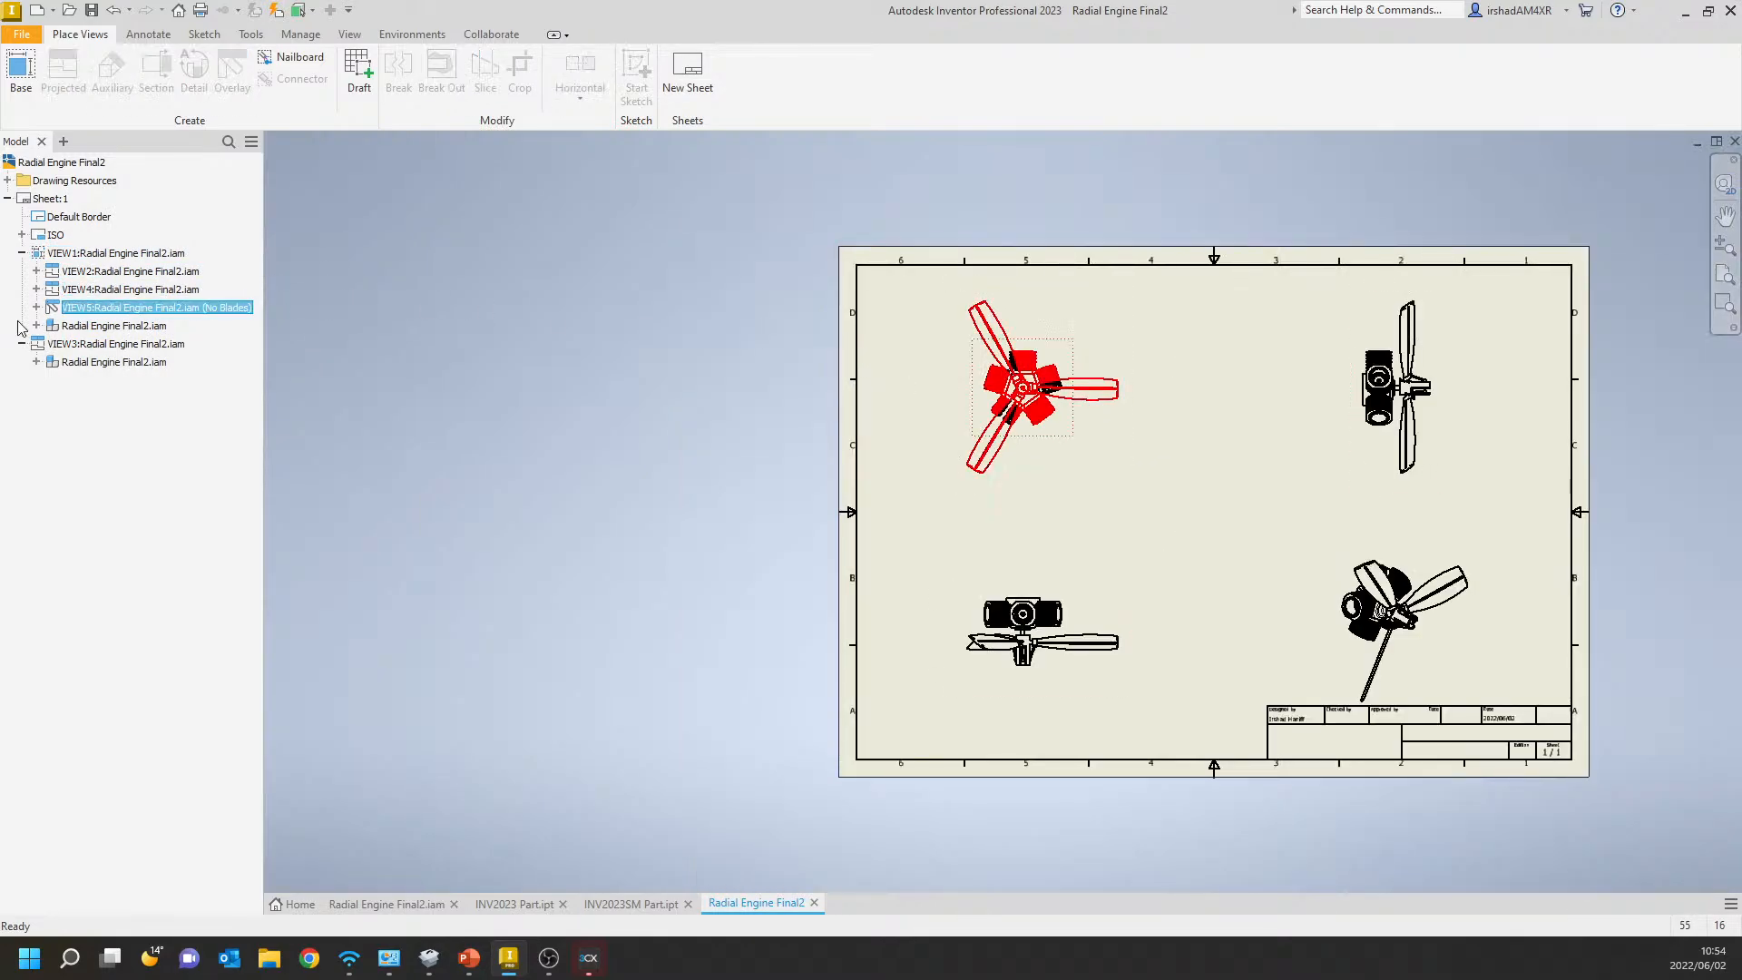
pyautogui.rightClick(146, 313)
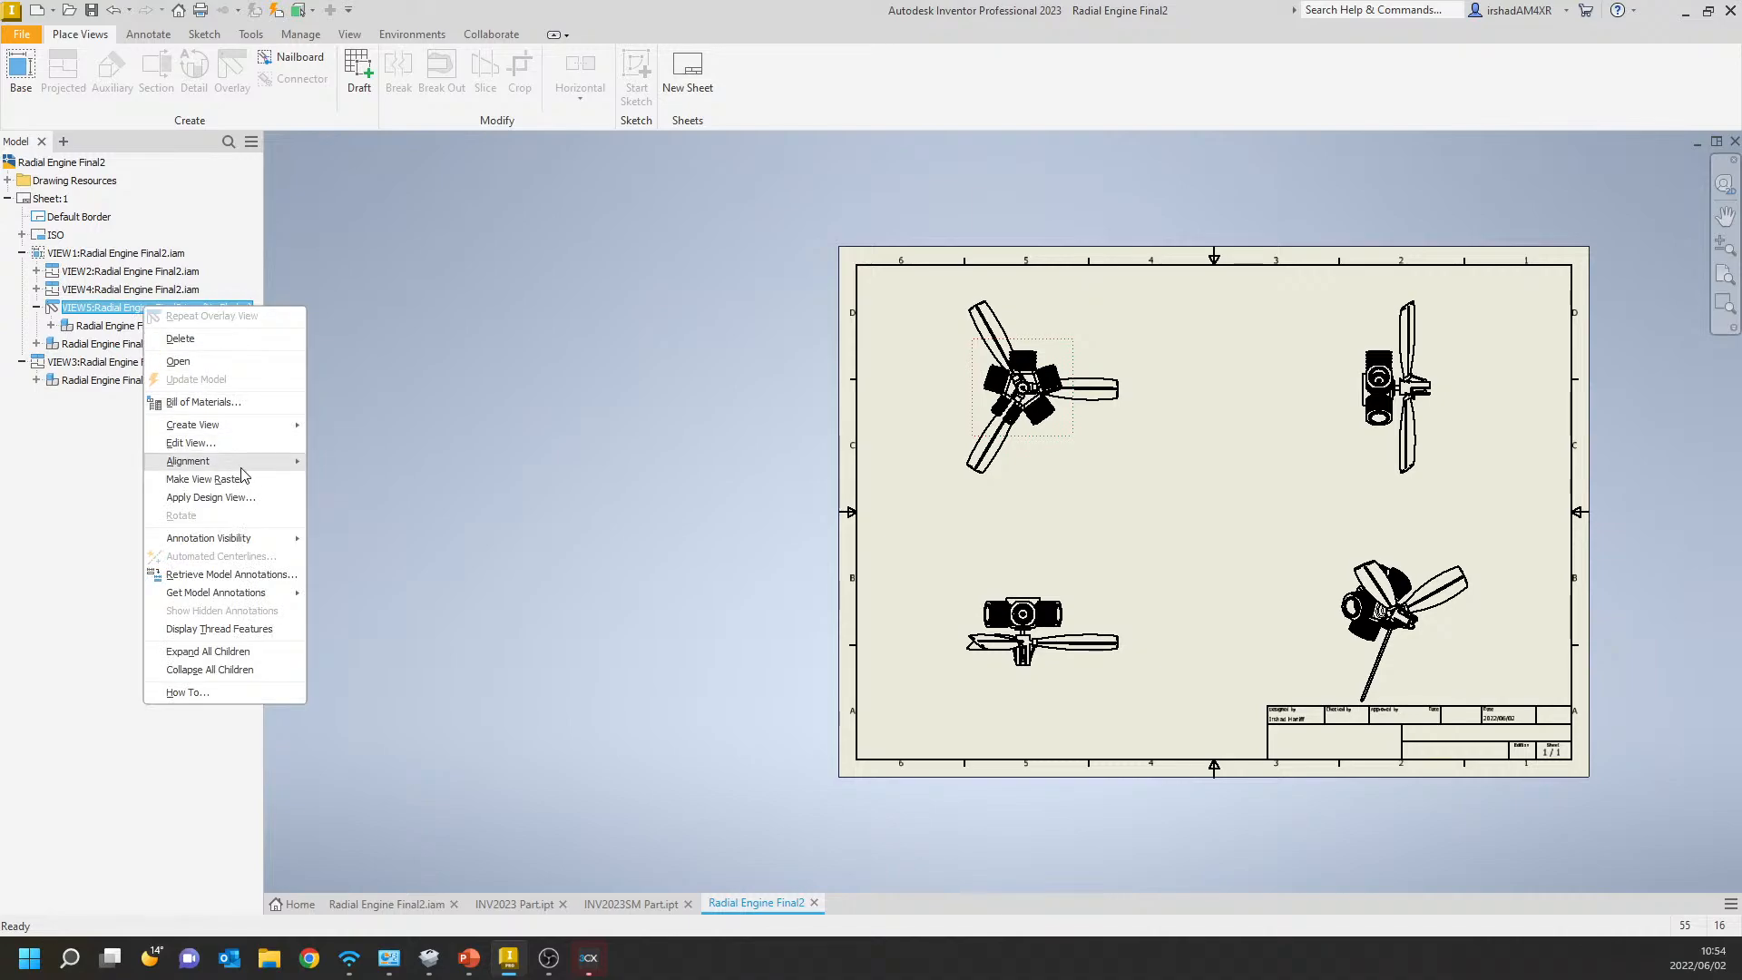
pyautogui.click(492, 520)
pyautogui.scroll(7, 1125, 388)
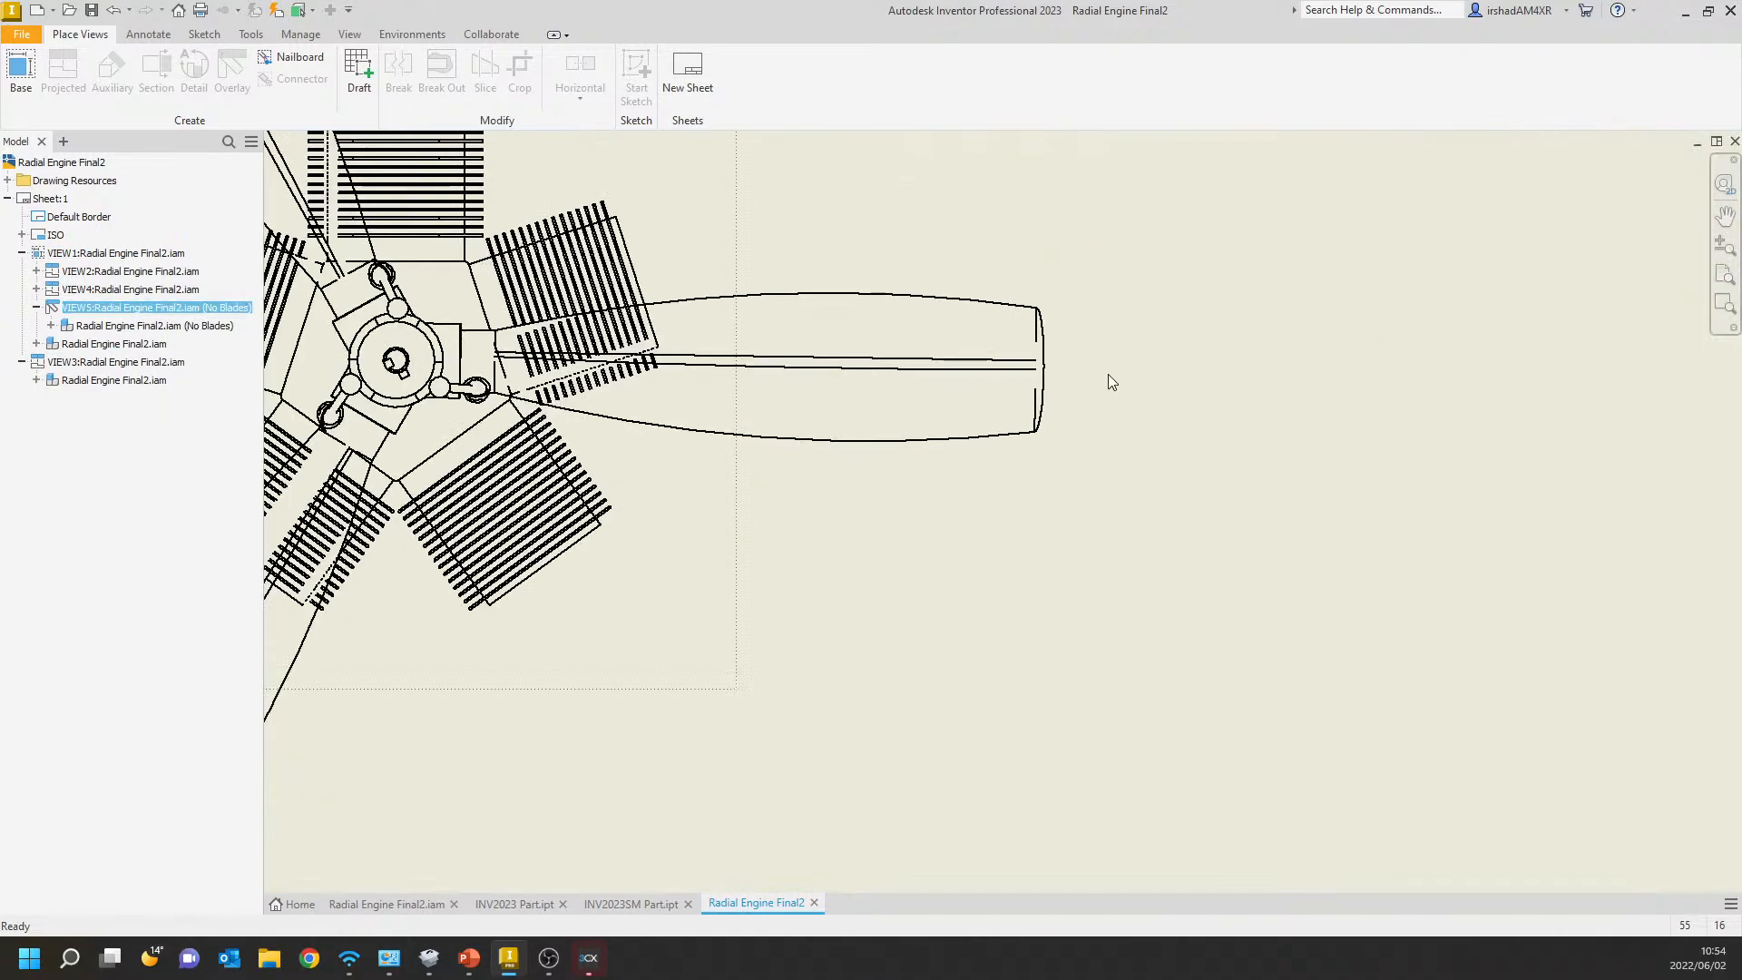
pyautogui.moveTo(940, 424); pyautogui.dragTo(1148, 502, button='middle')
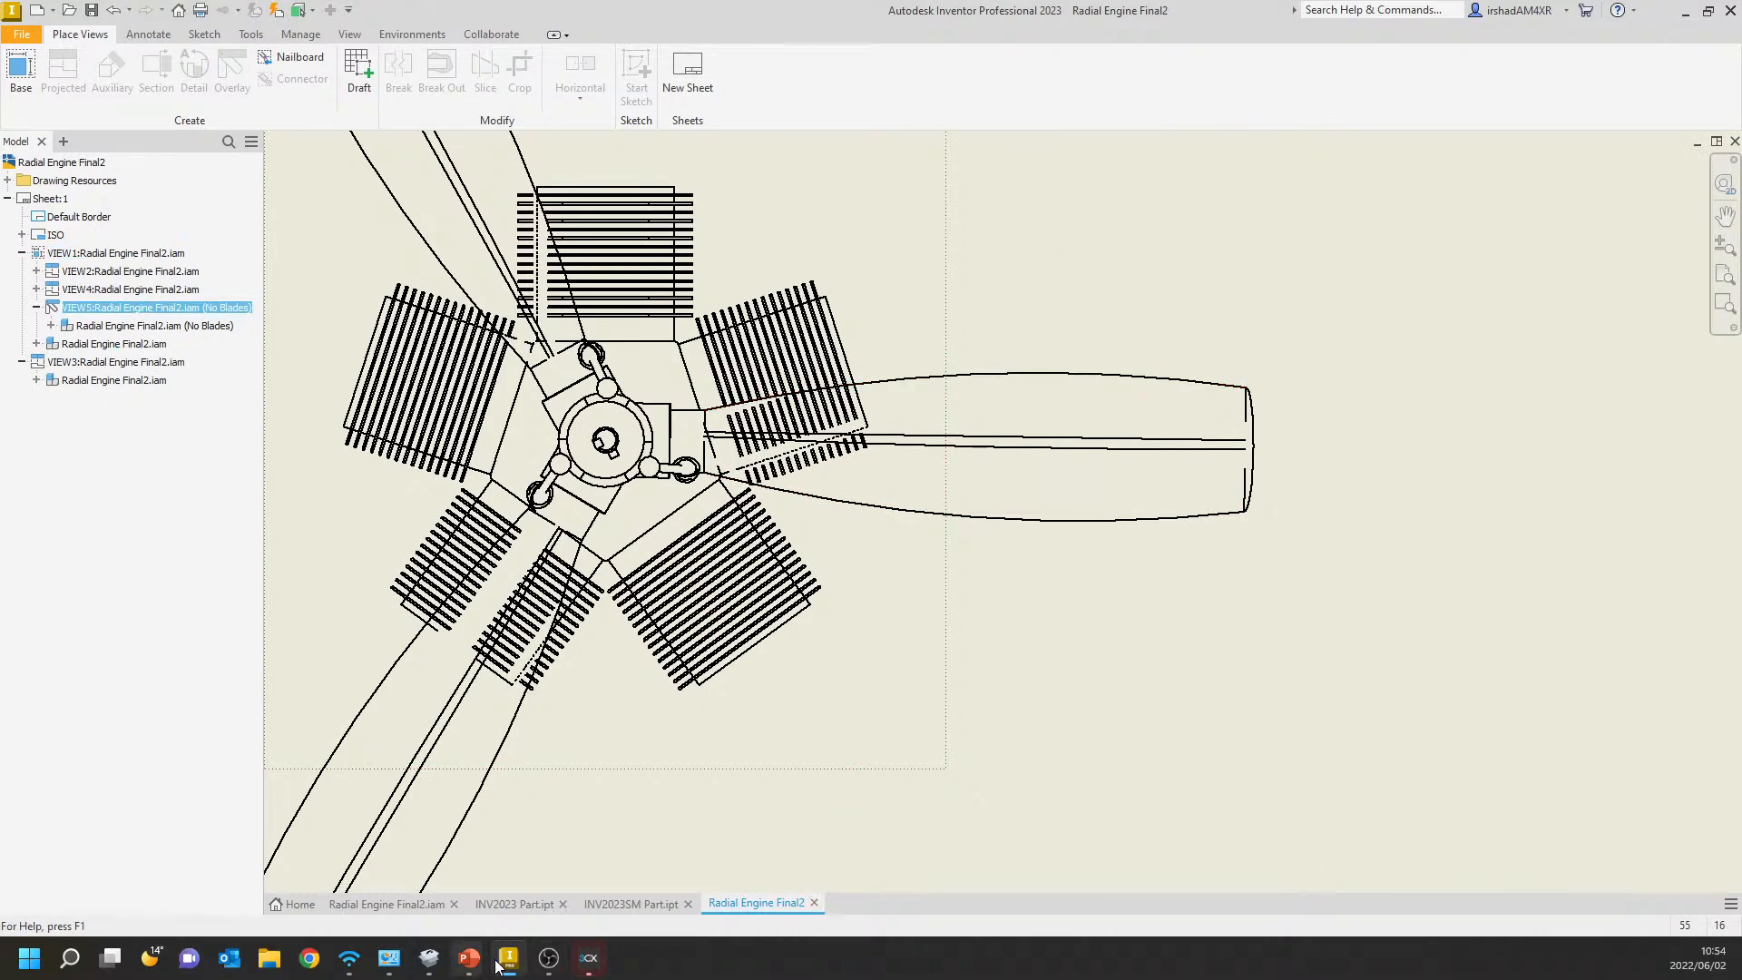
# Create detail view A at 1:9 with a circular fence around the engine in the side view, placed between the two upper views.
pyautogui.moveTo(509, 958)
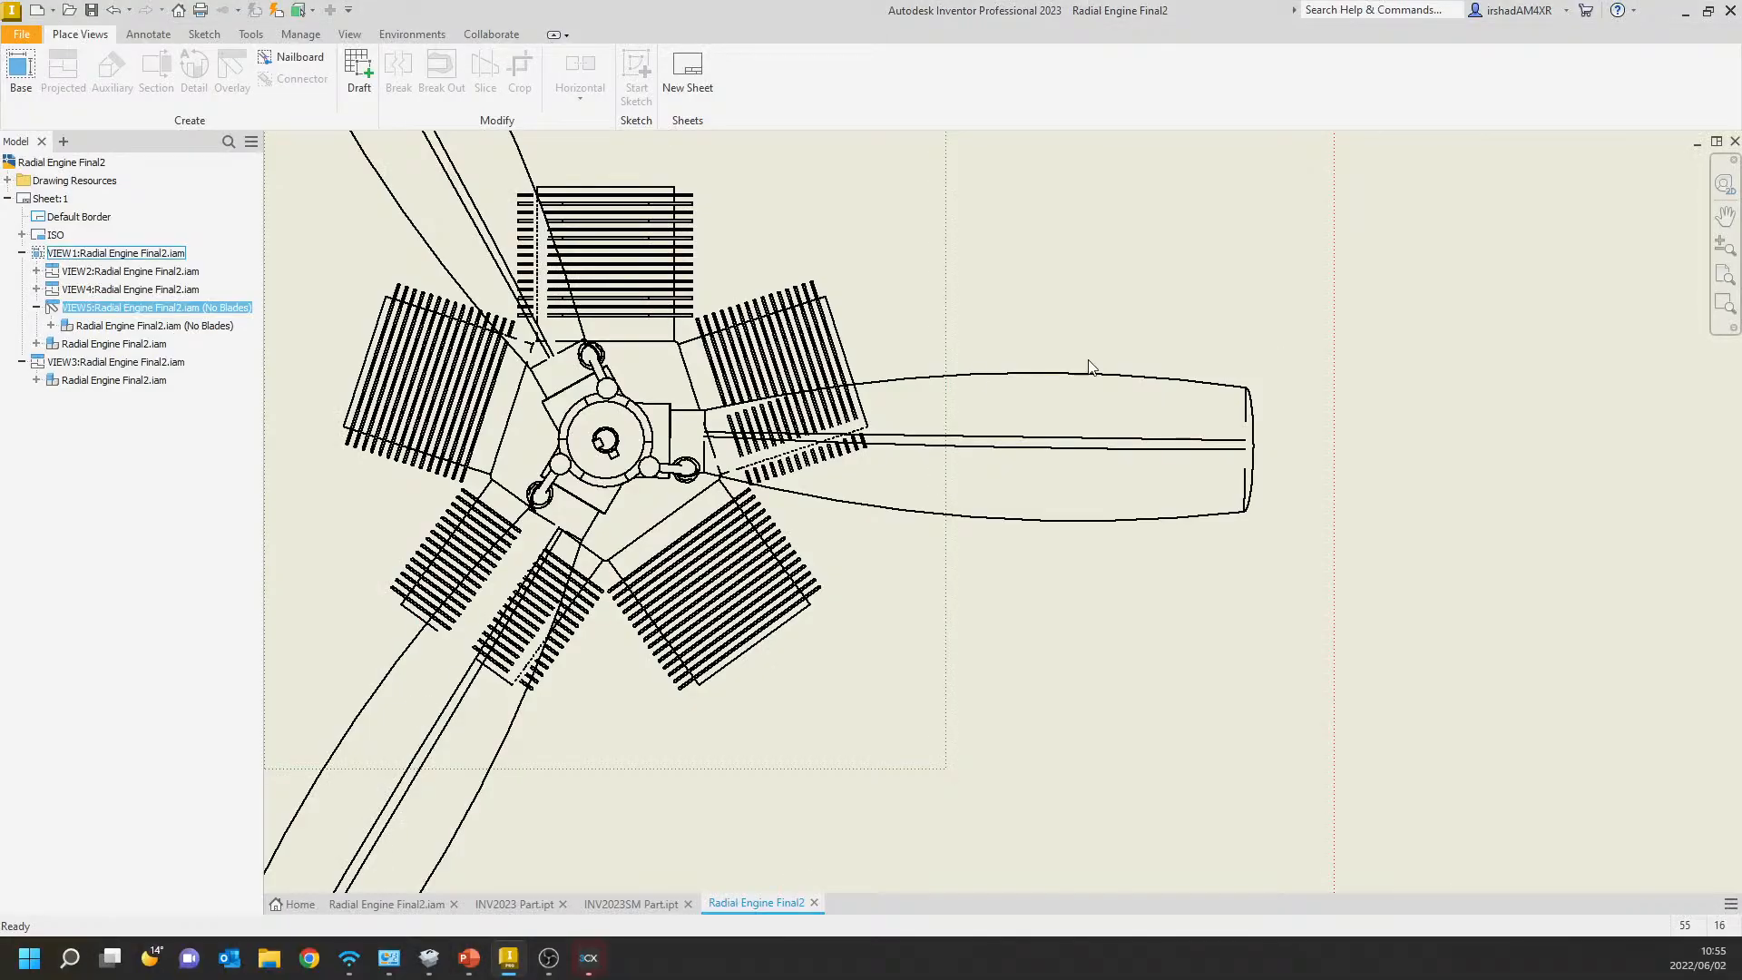
pyautogui.scroll(-5, 955, 366)
pyautogui.moveTo(956, 366); pyautogui.dragTo(781, 445, button='middle')
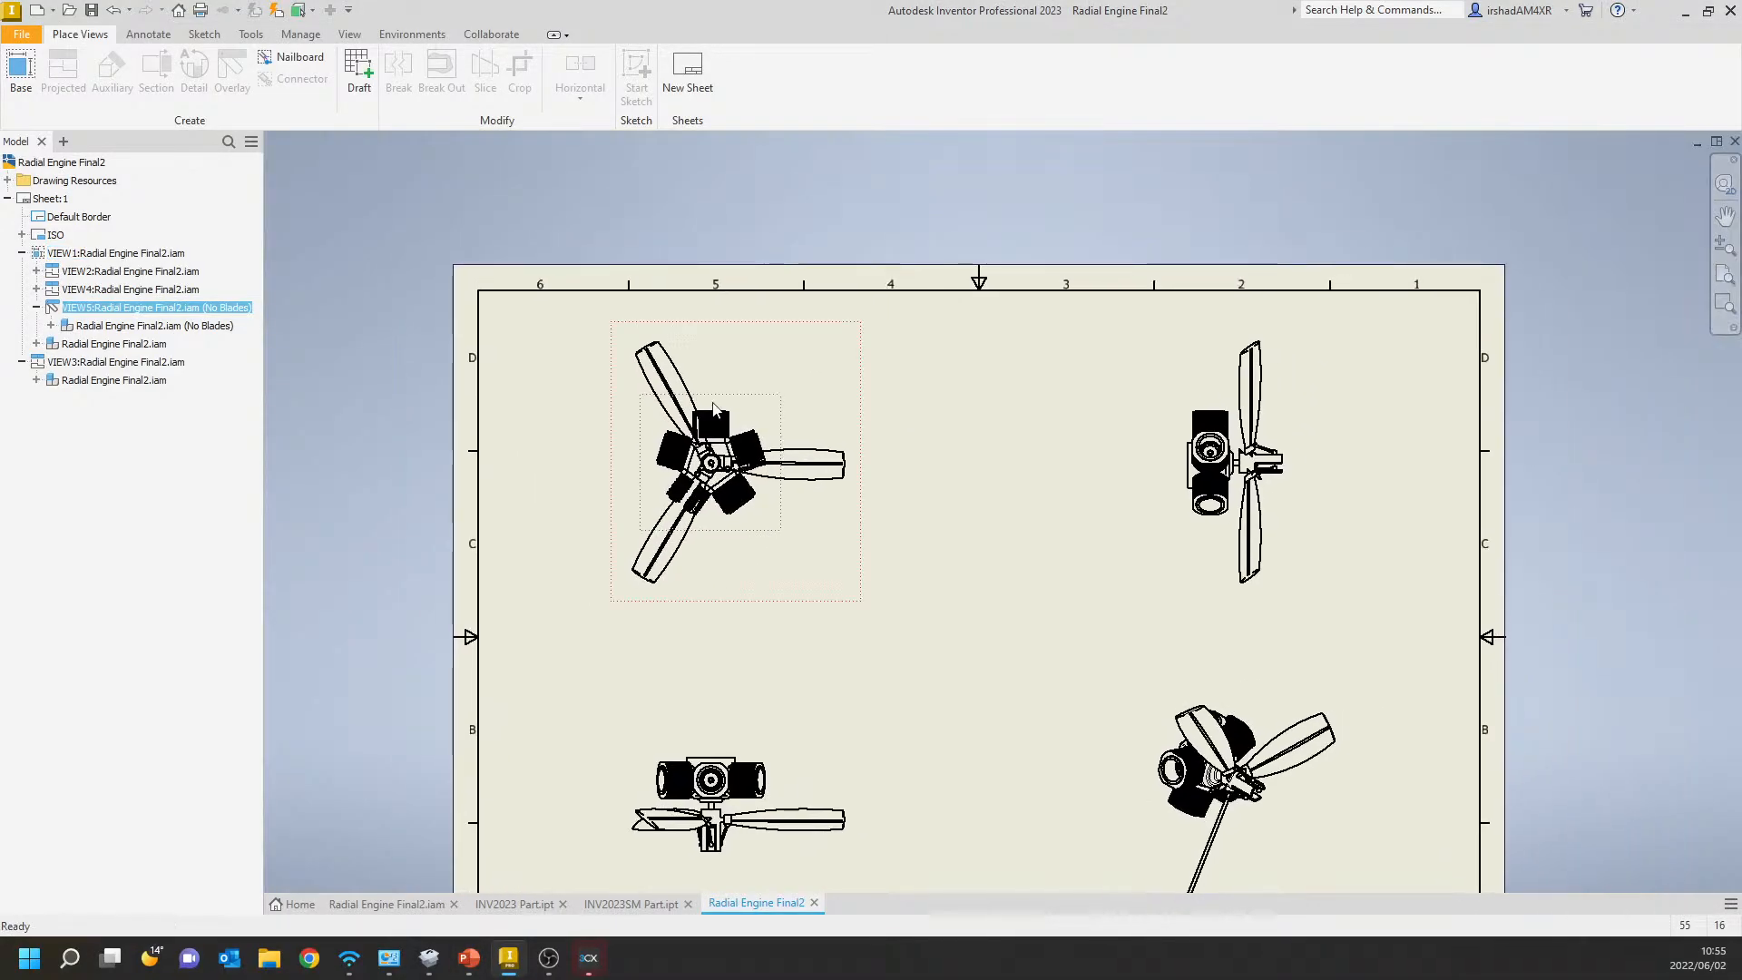
pyautogui.click(194, 69)
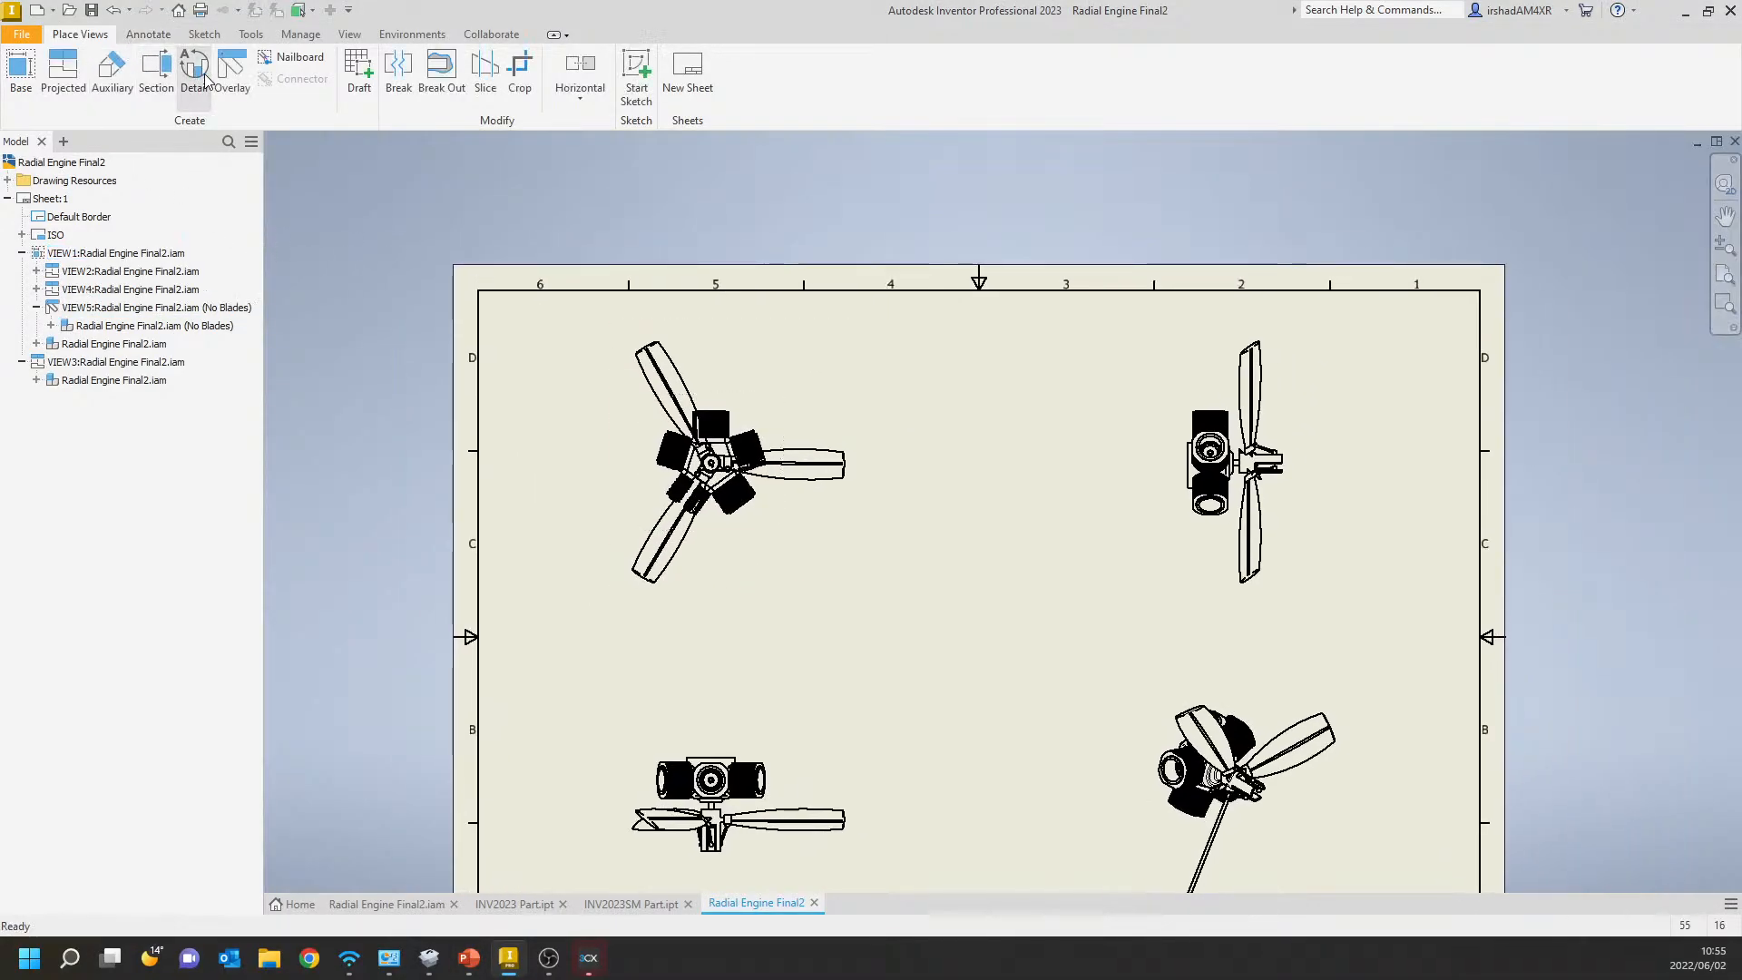
pyautogui.click(1236, 458)
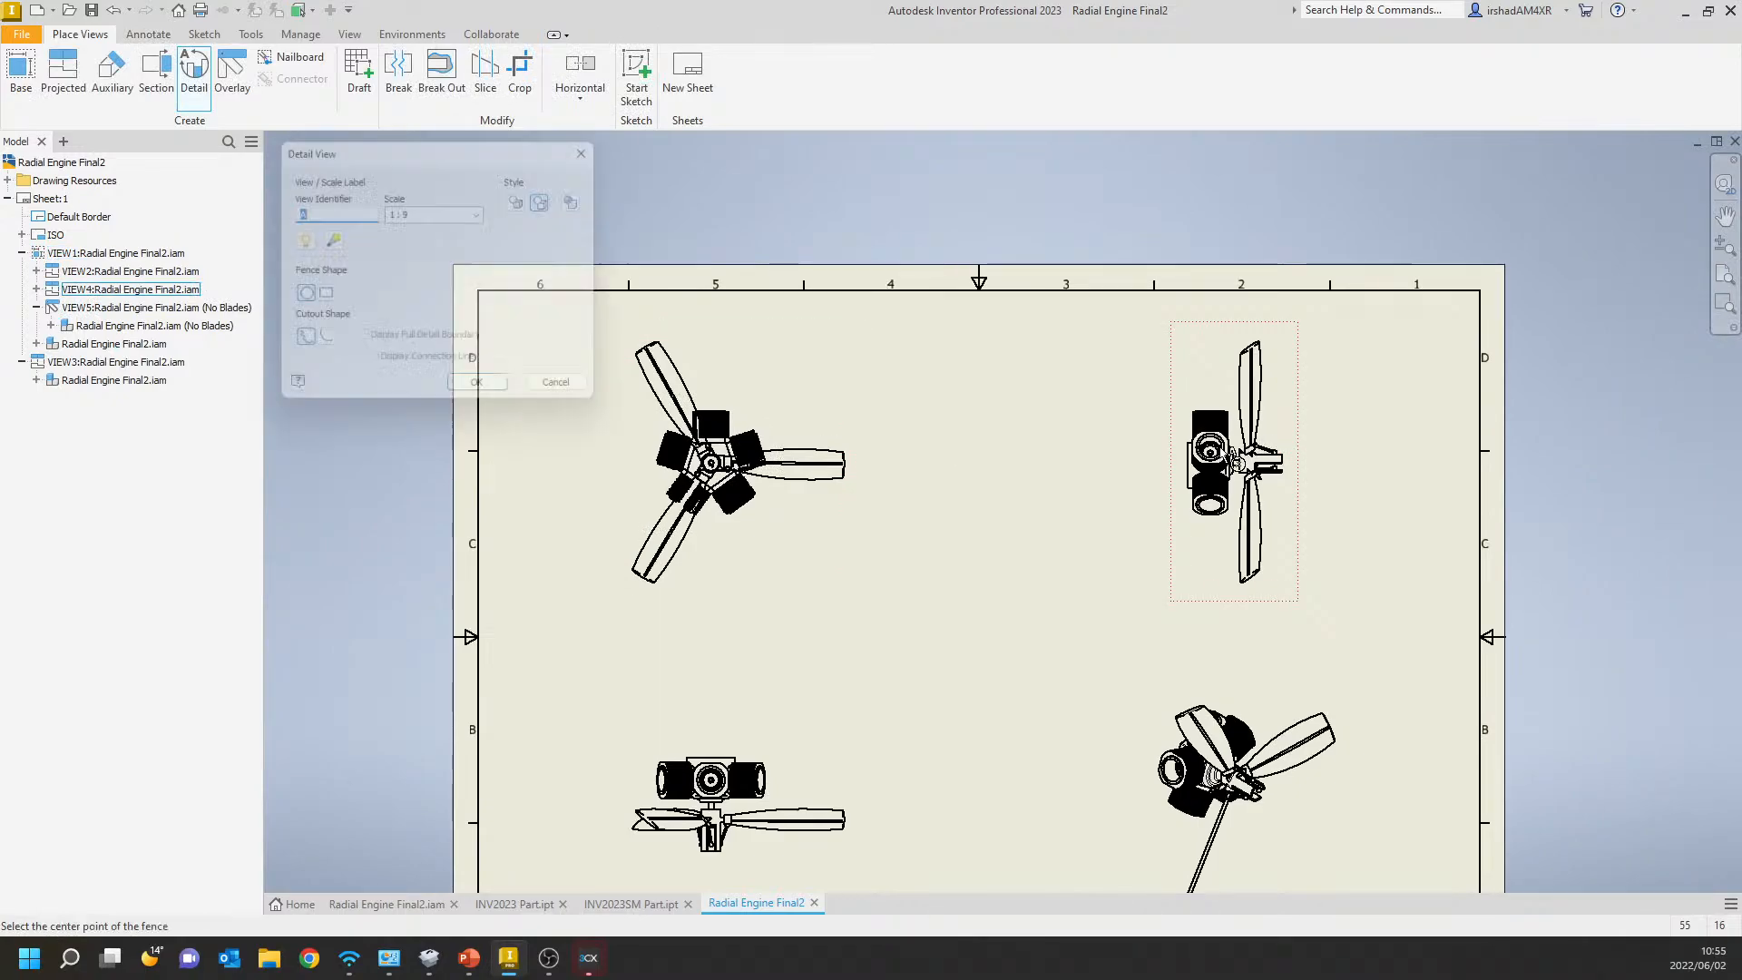
pyautogui.click(1216, 460)
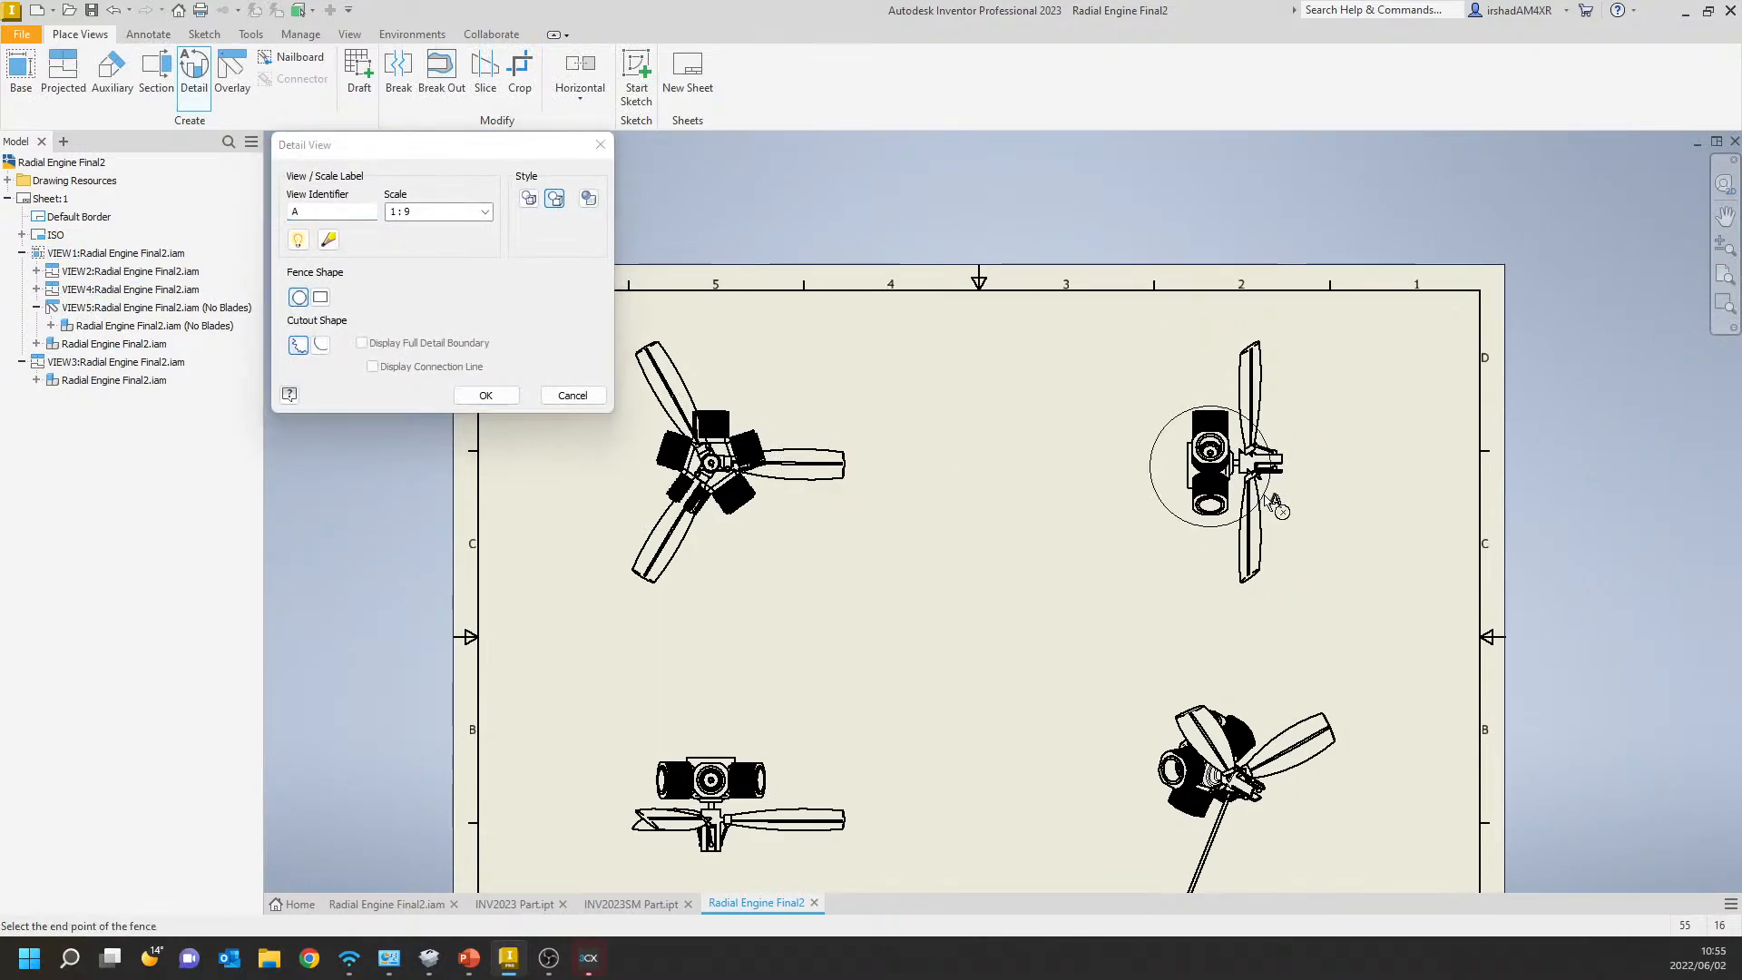
pyautogui.click(1274, 503)
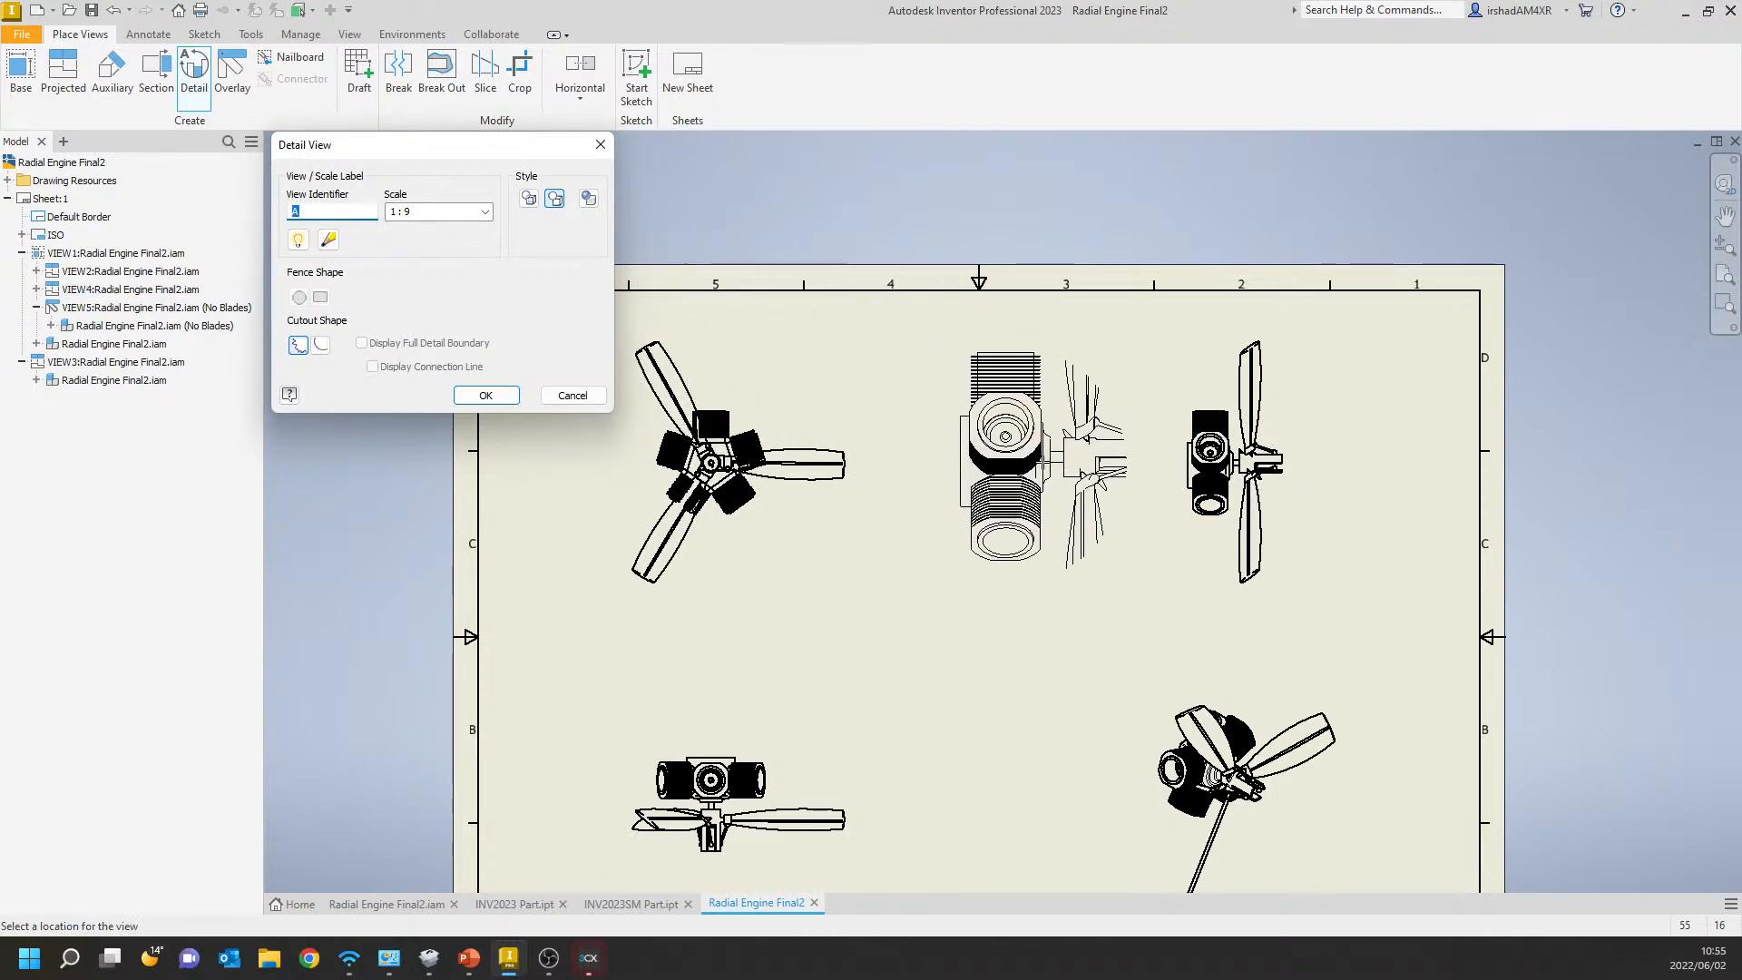
pyautogui.click(1043, 465)
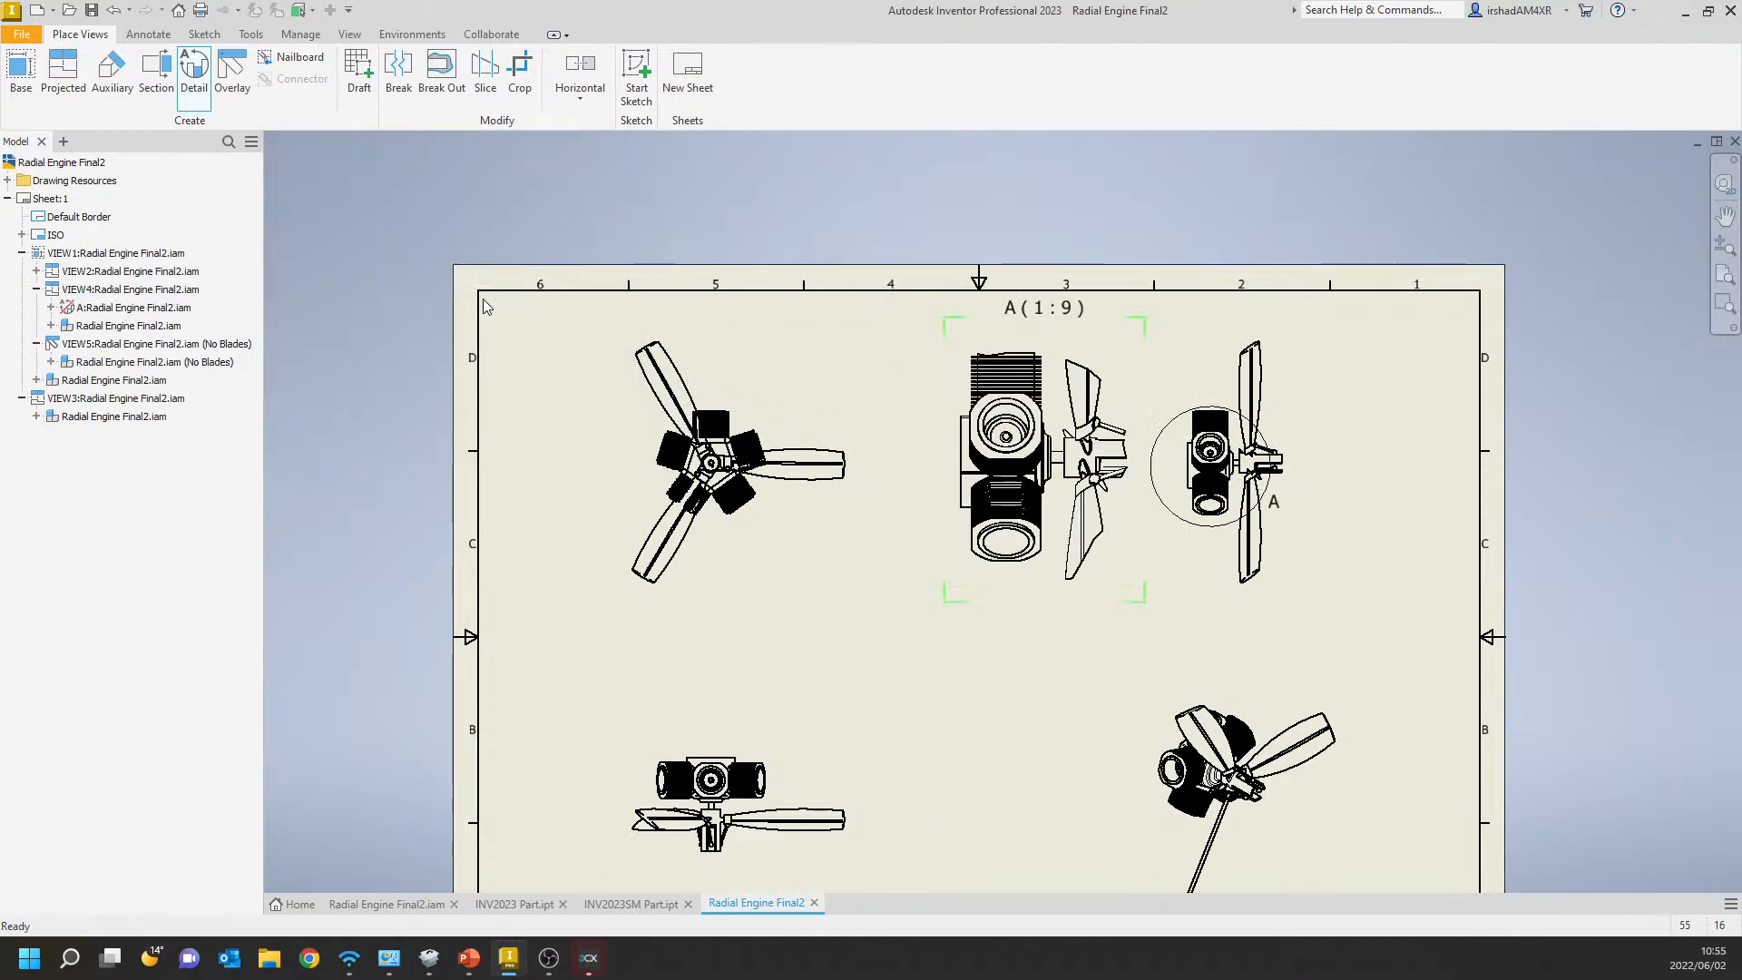
# Set the design view representation of detail view A to No Blades.
pyautogui.doubleClick(1094, 345)
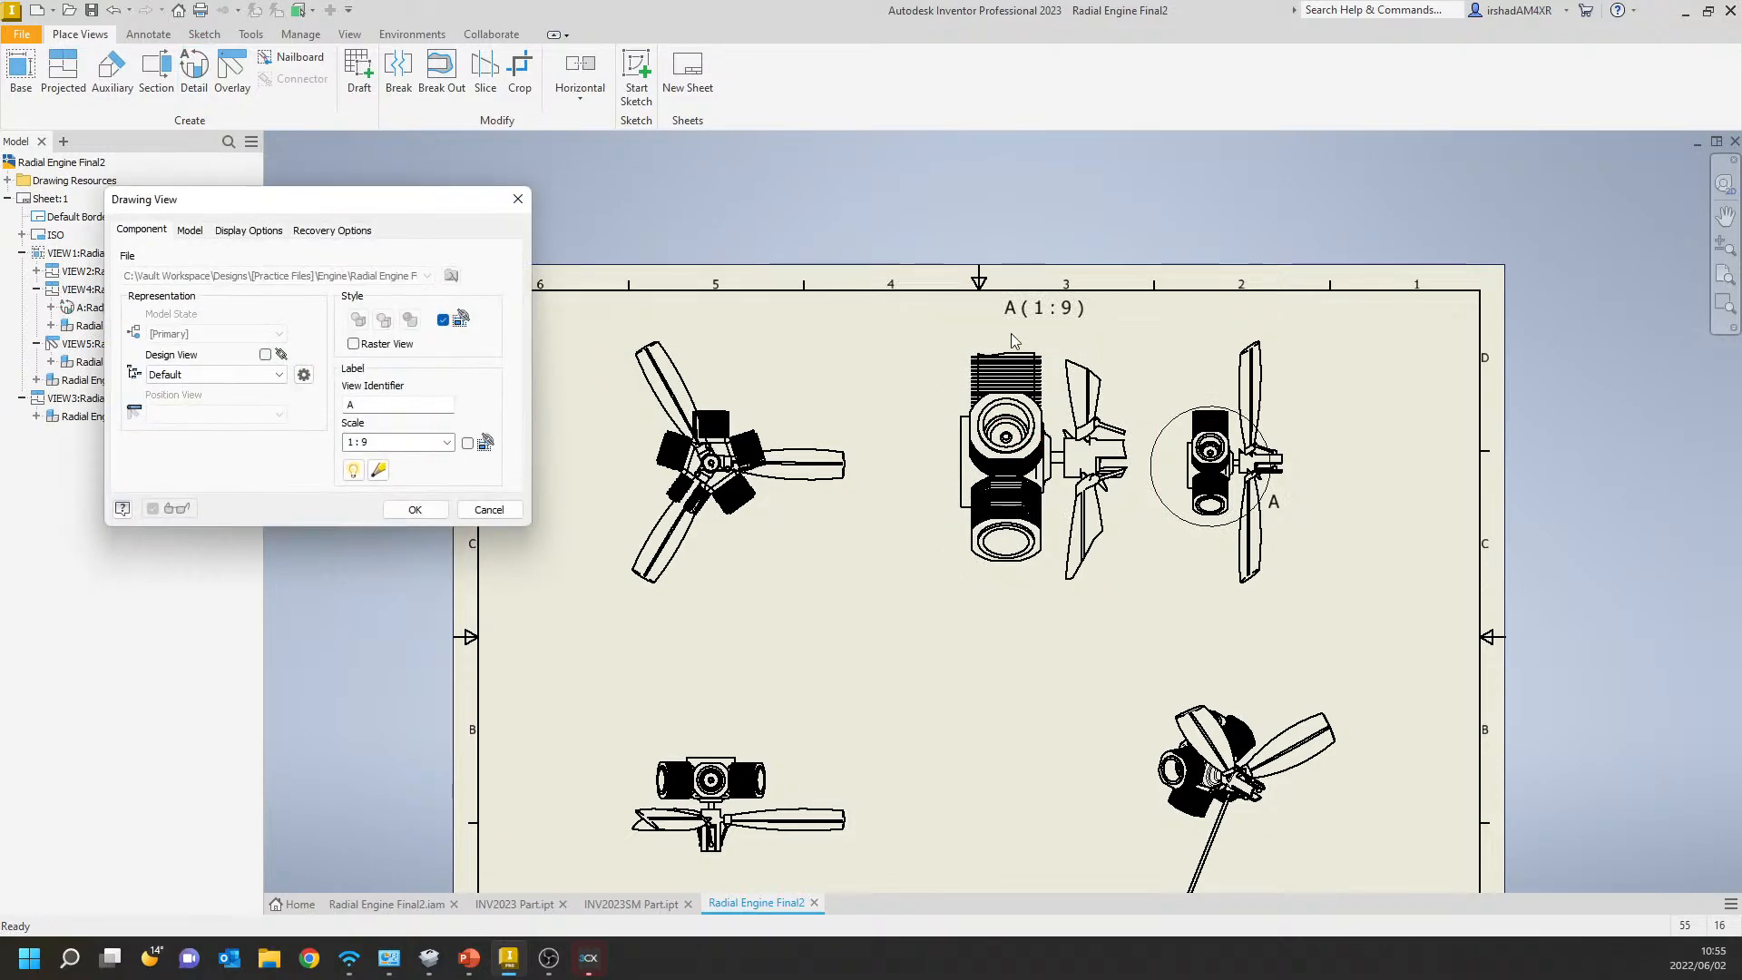
pyautogui.click(304, 375)
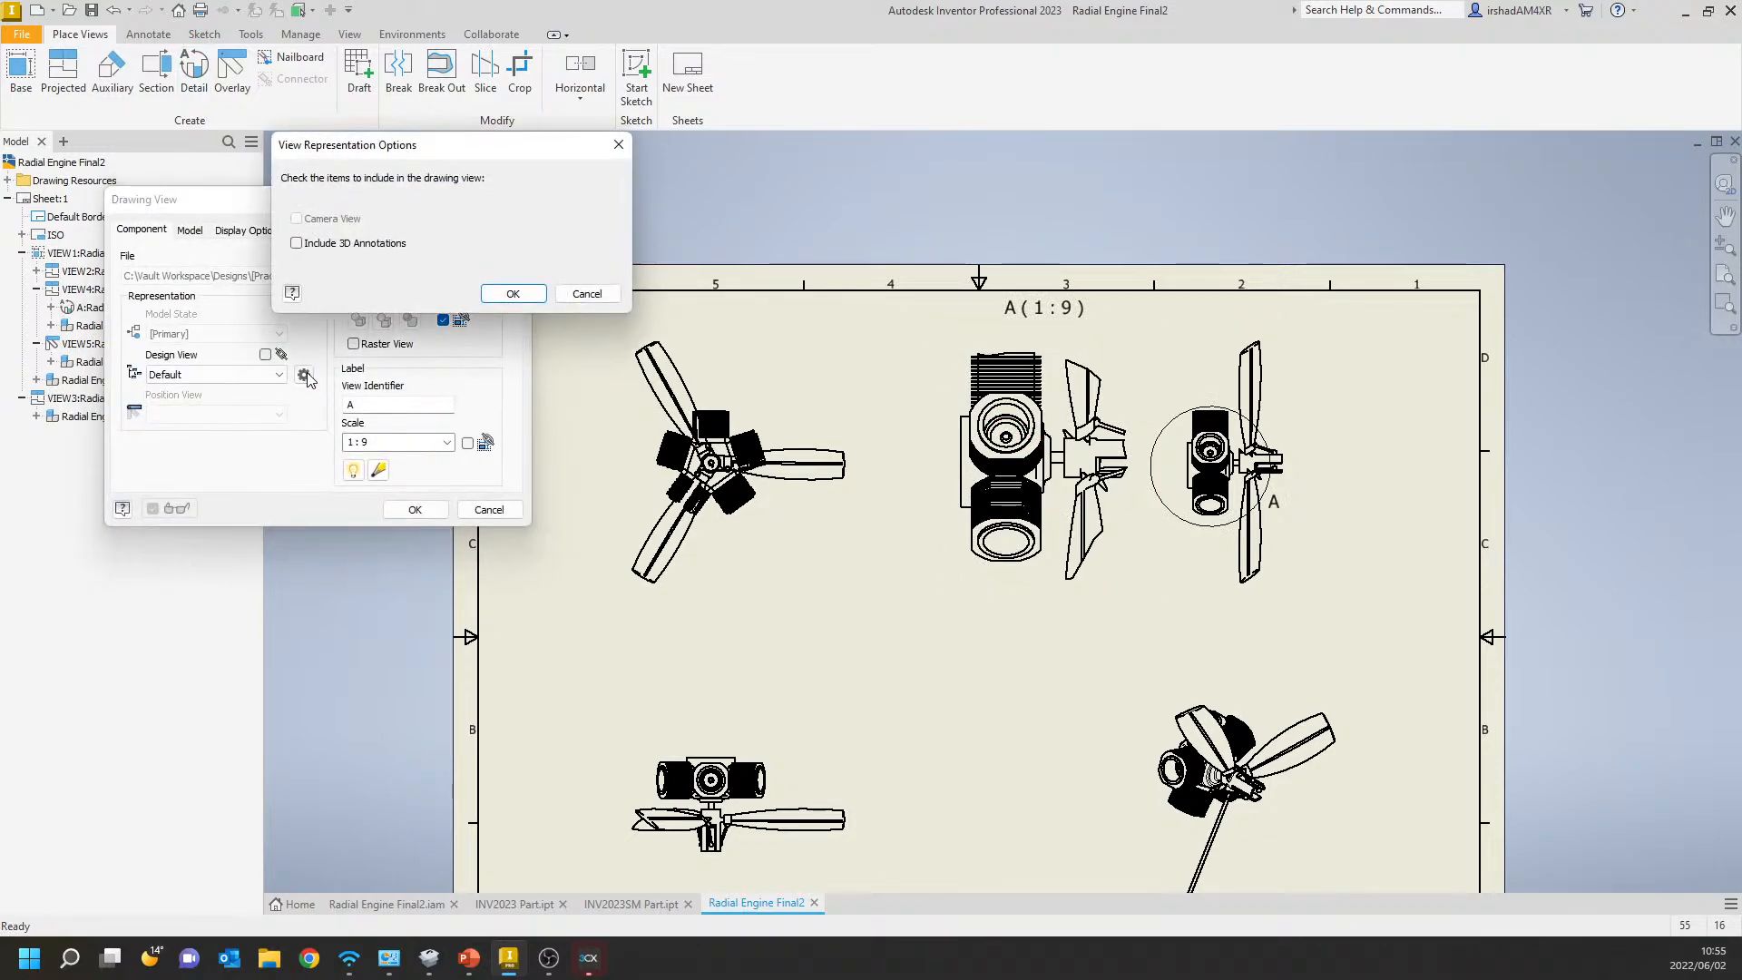
pyautogui.click(298, 245)
pyautogui.press('Return')
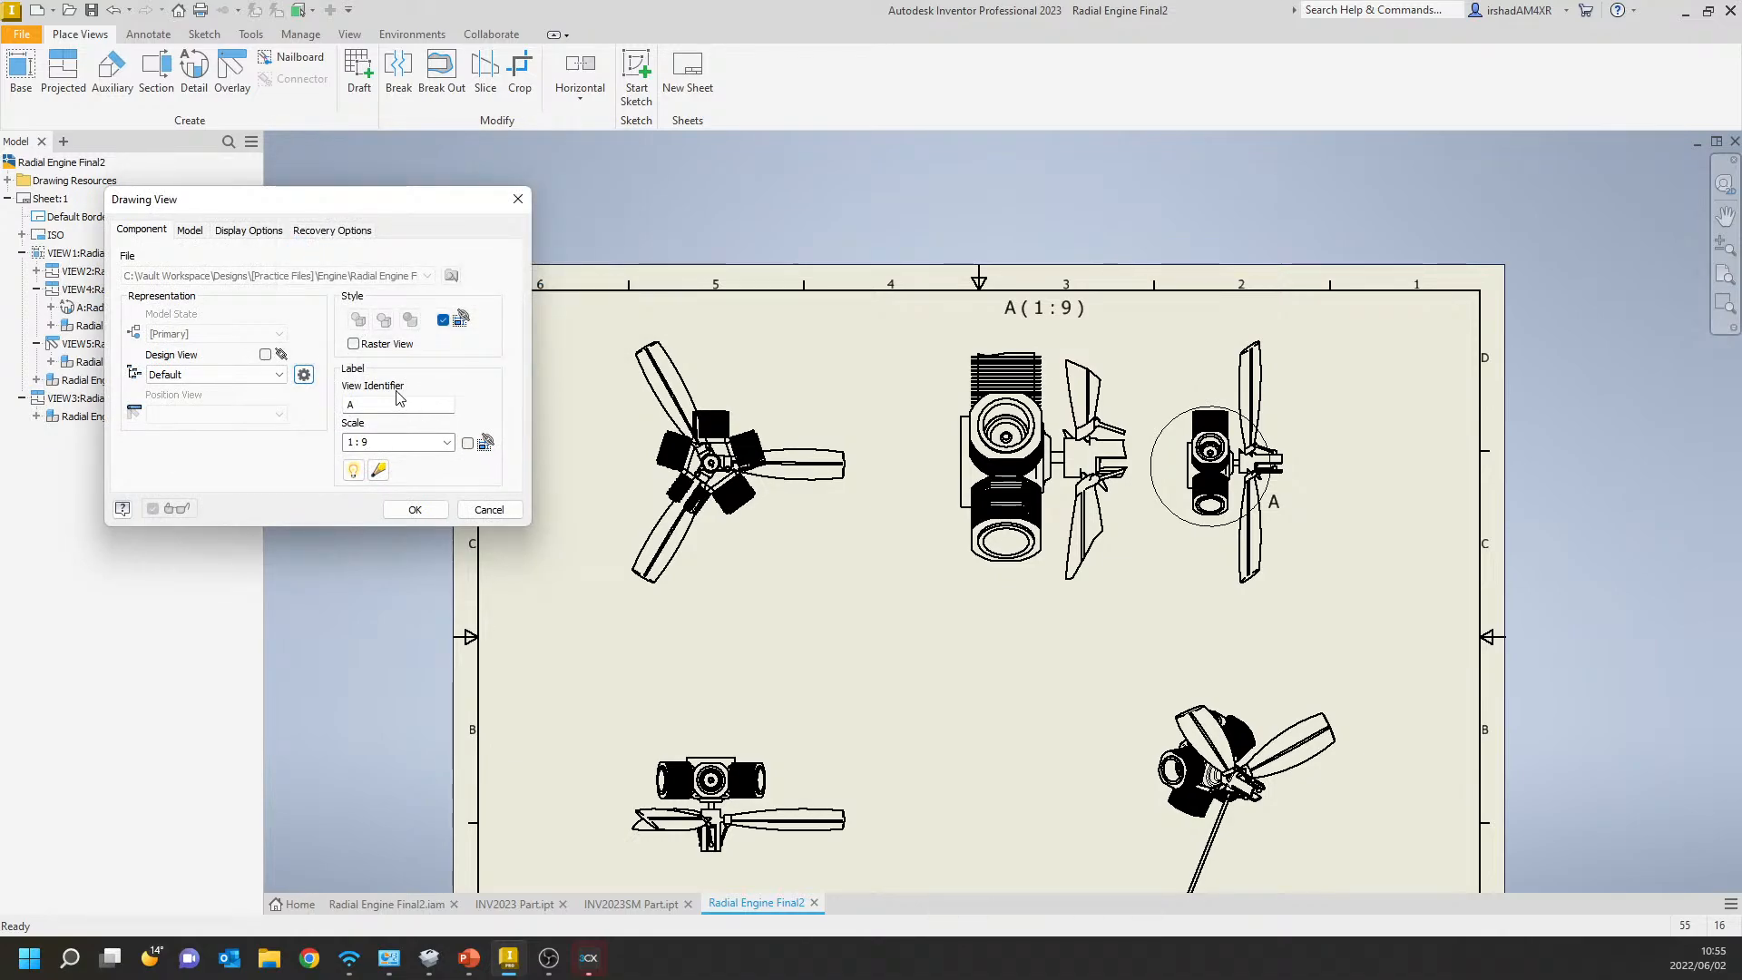
pyautogui.click(277, 375)
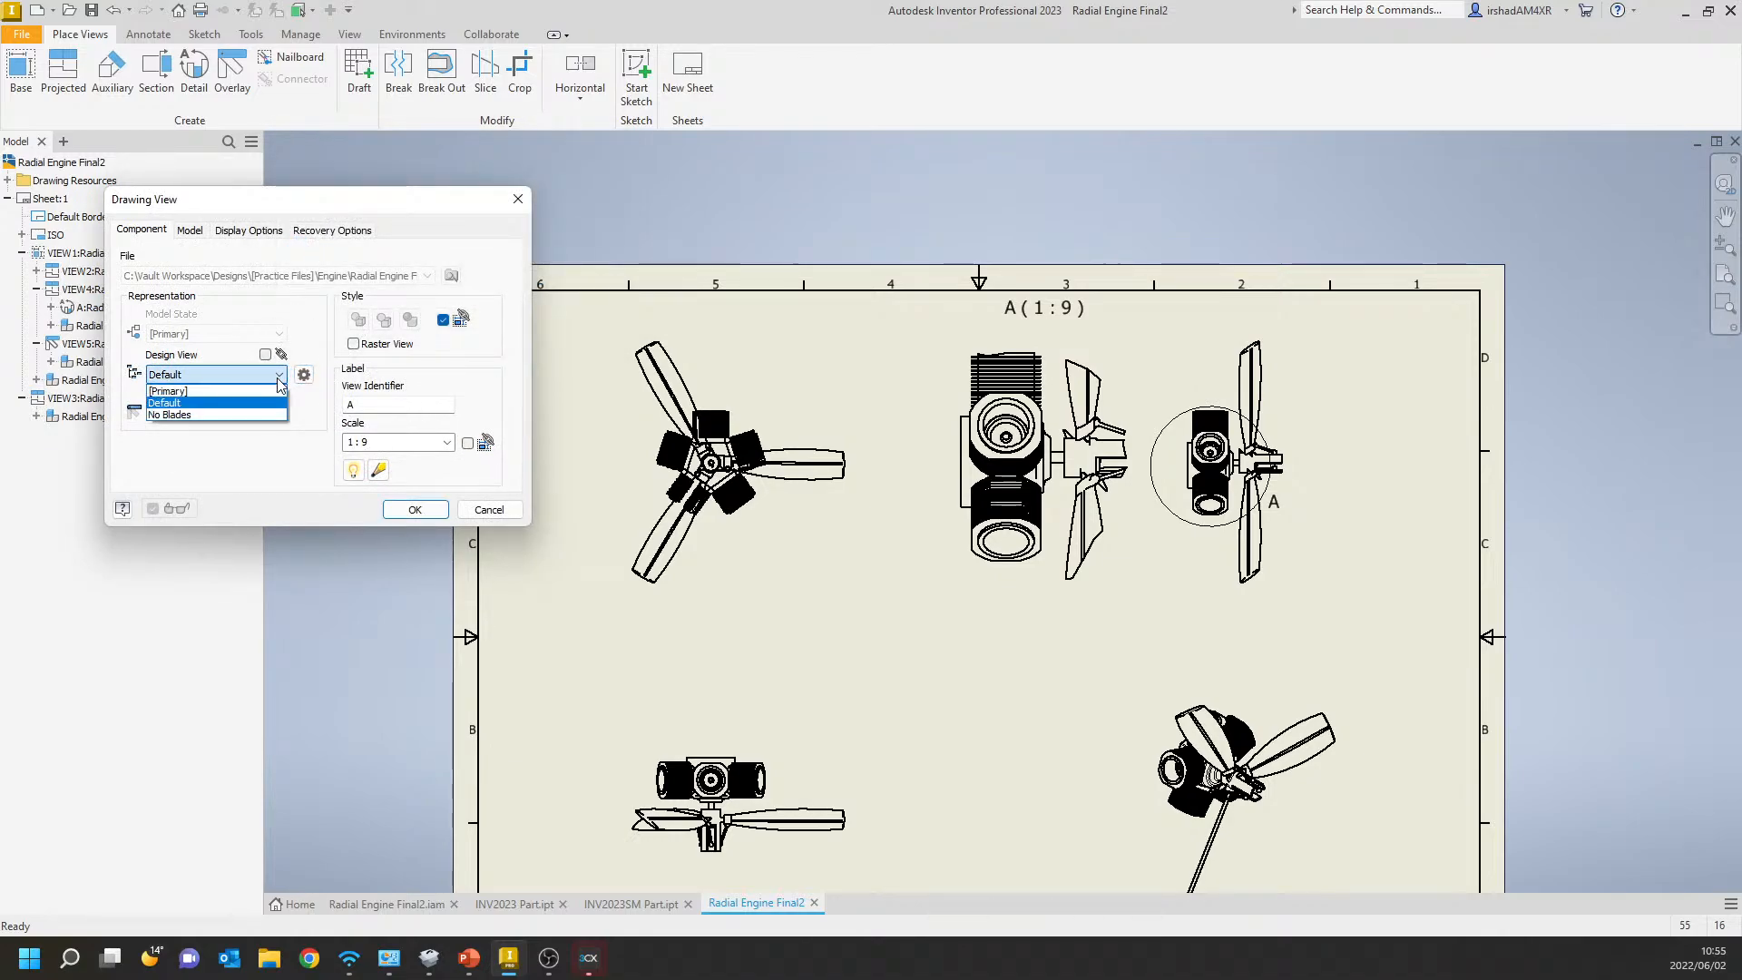
pyautogui.click(278, 392)
pyautogui.click(277, 375)
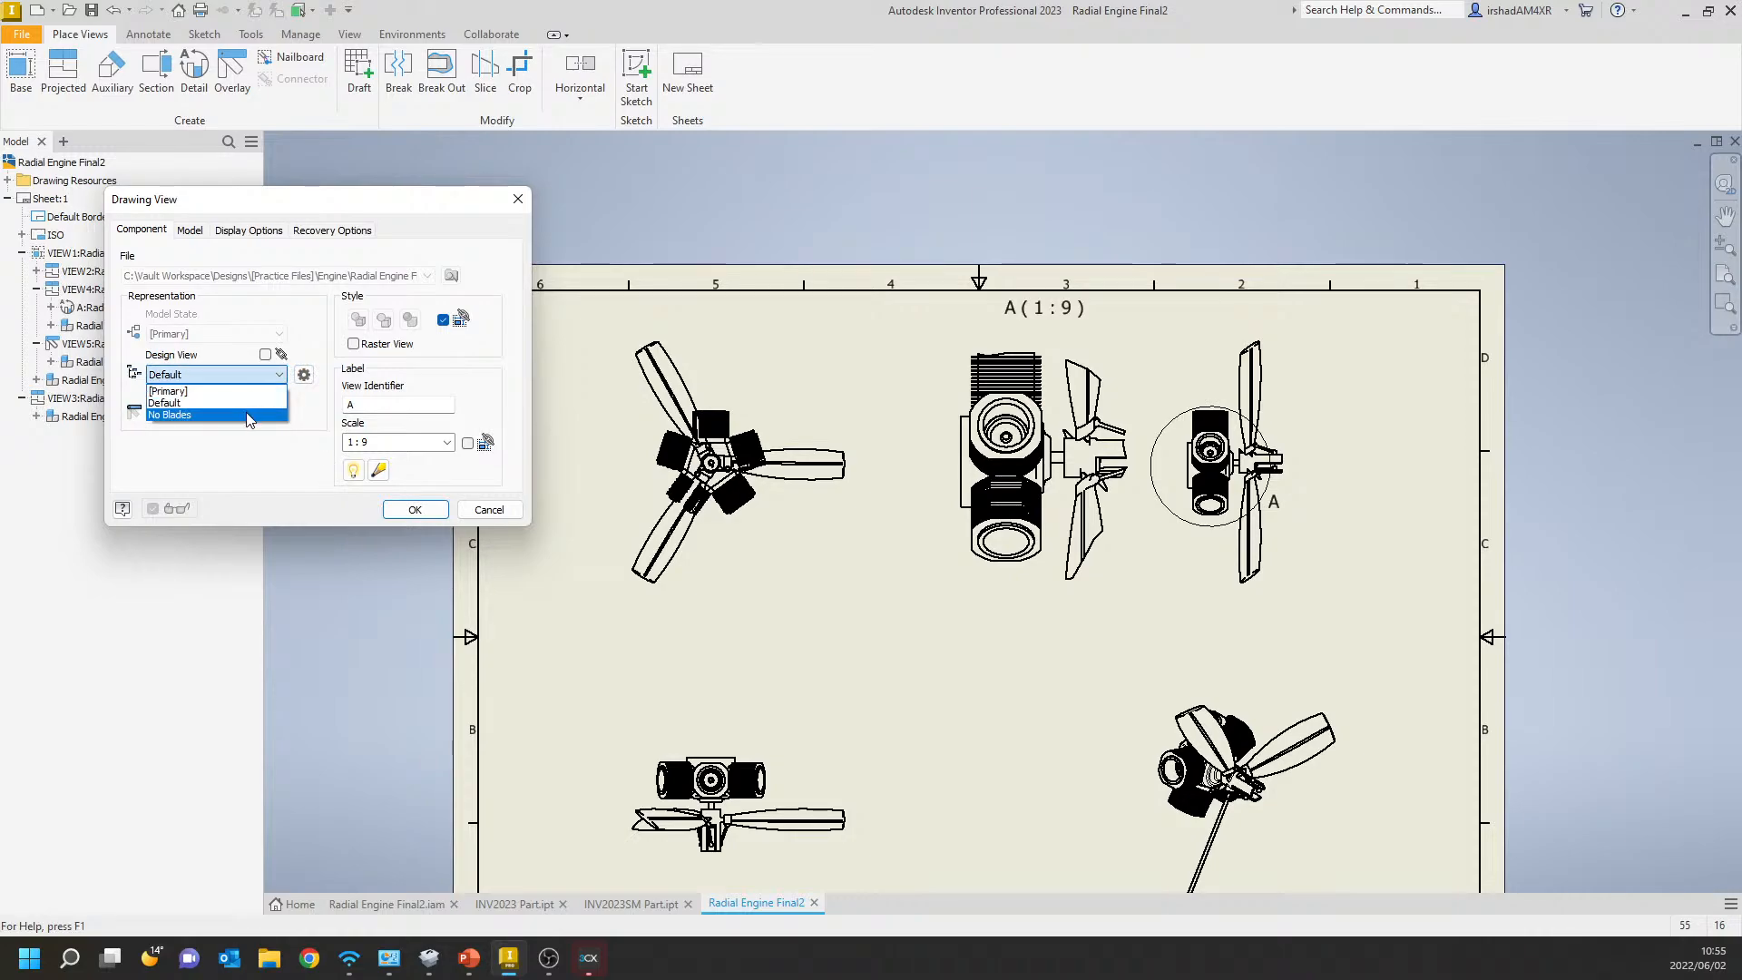
pyautogui.click(263, 419)
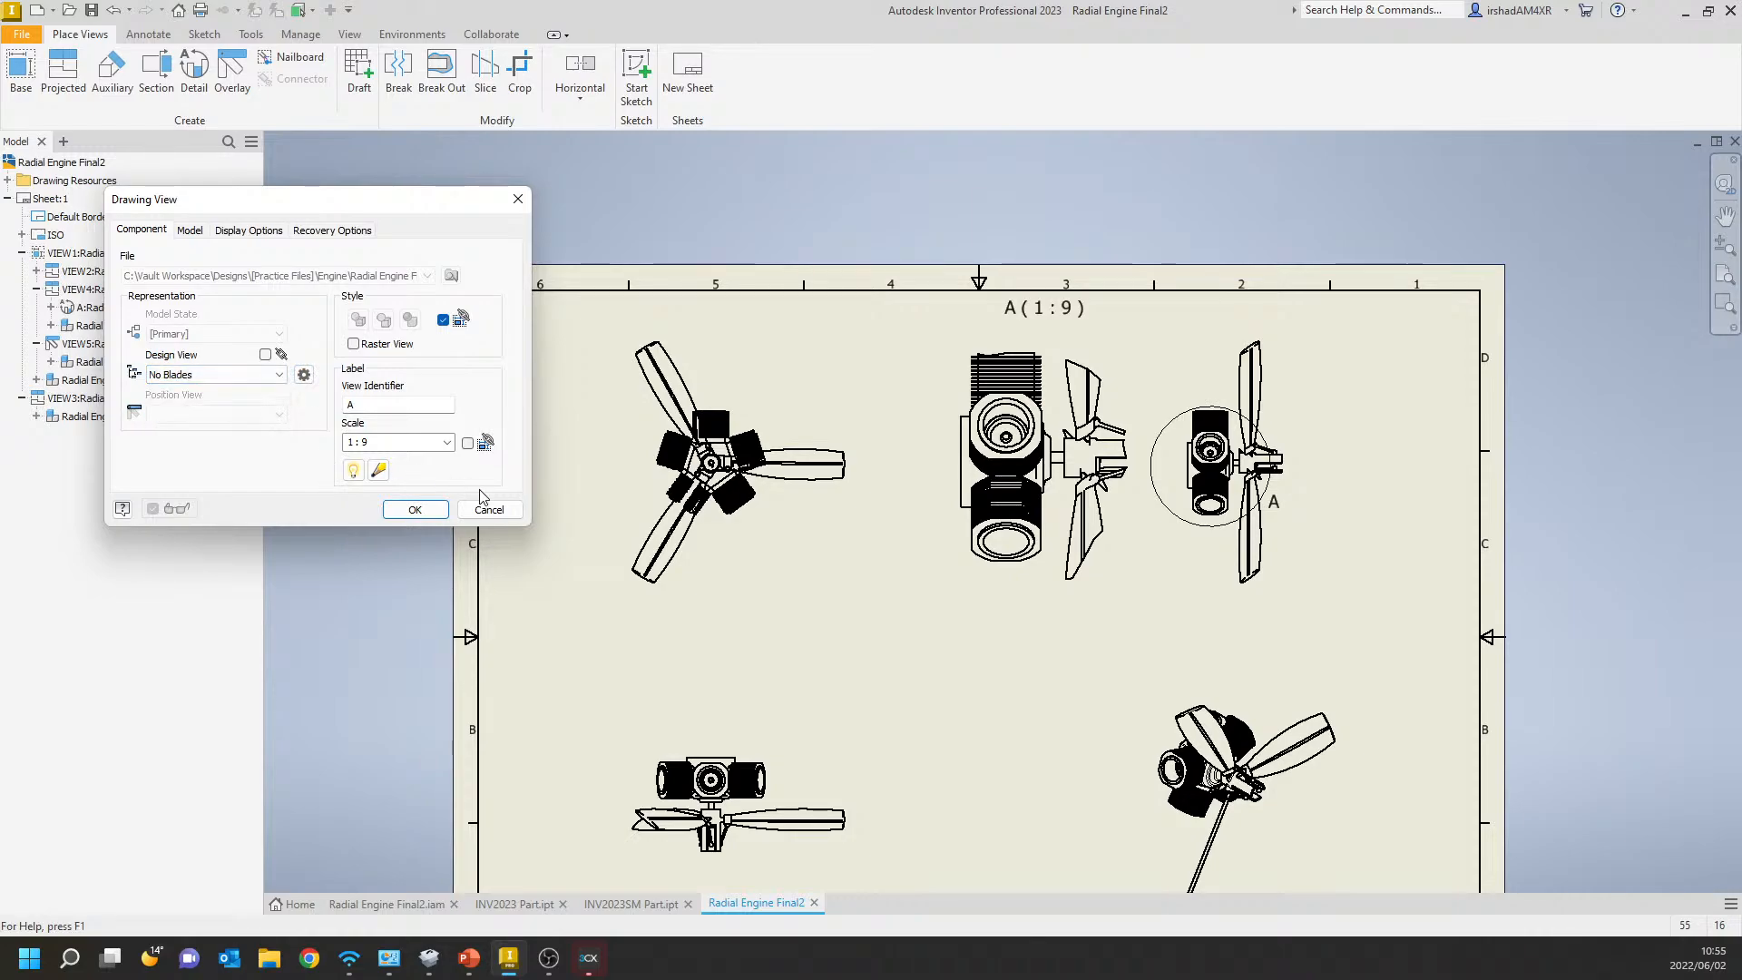
pyautogui.click(416, 509)
# Edit the detail properties of view A to change its fence shape from circular to rectangular.
pyautogui.rightClick(1080, 358)
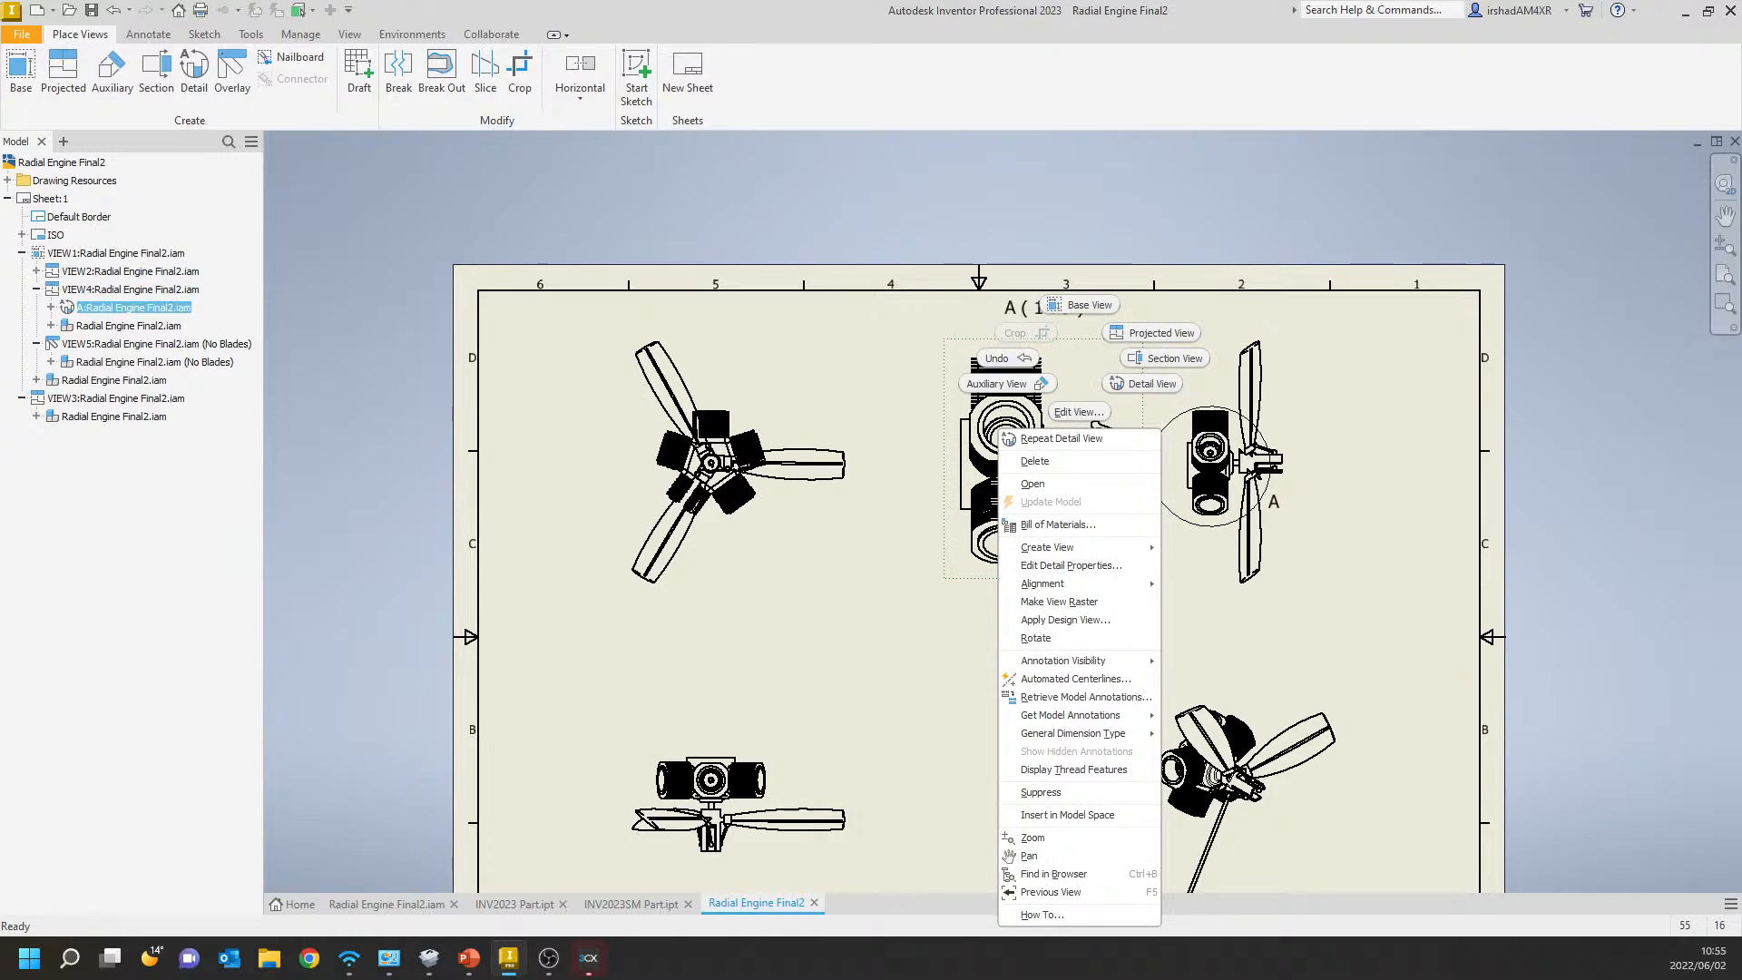
pyautogui.press('Escape')
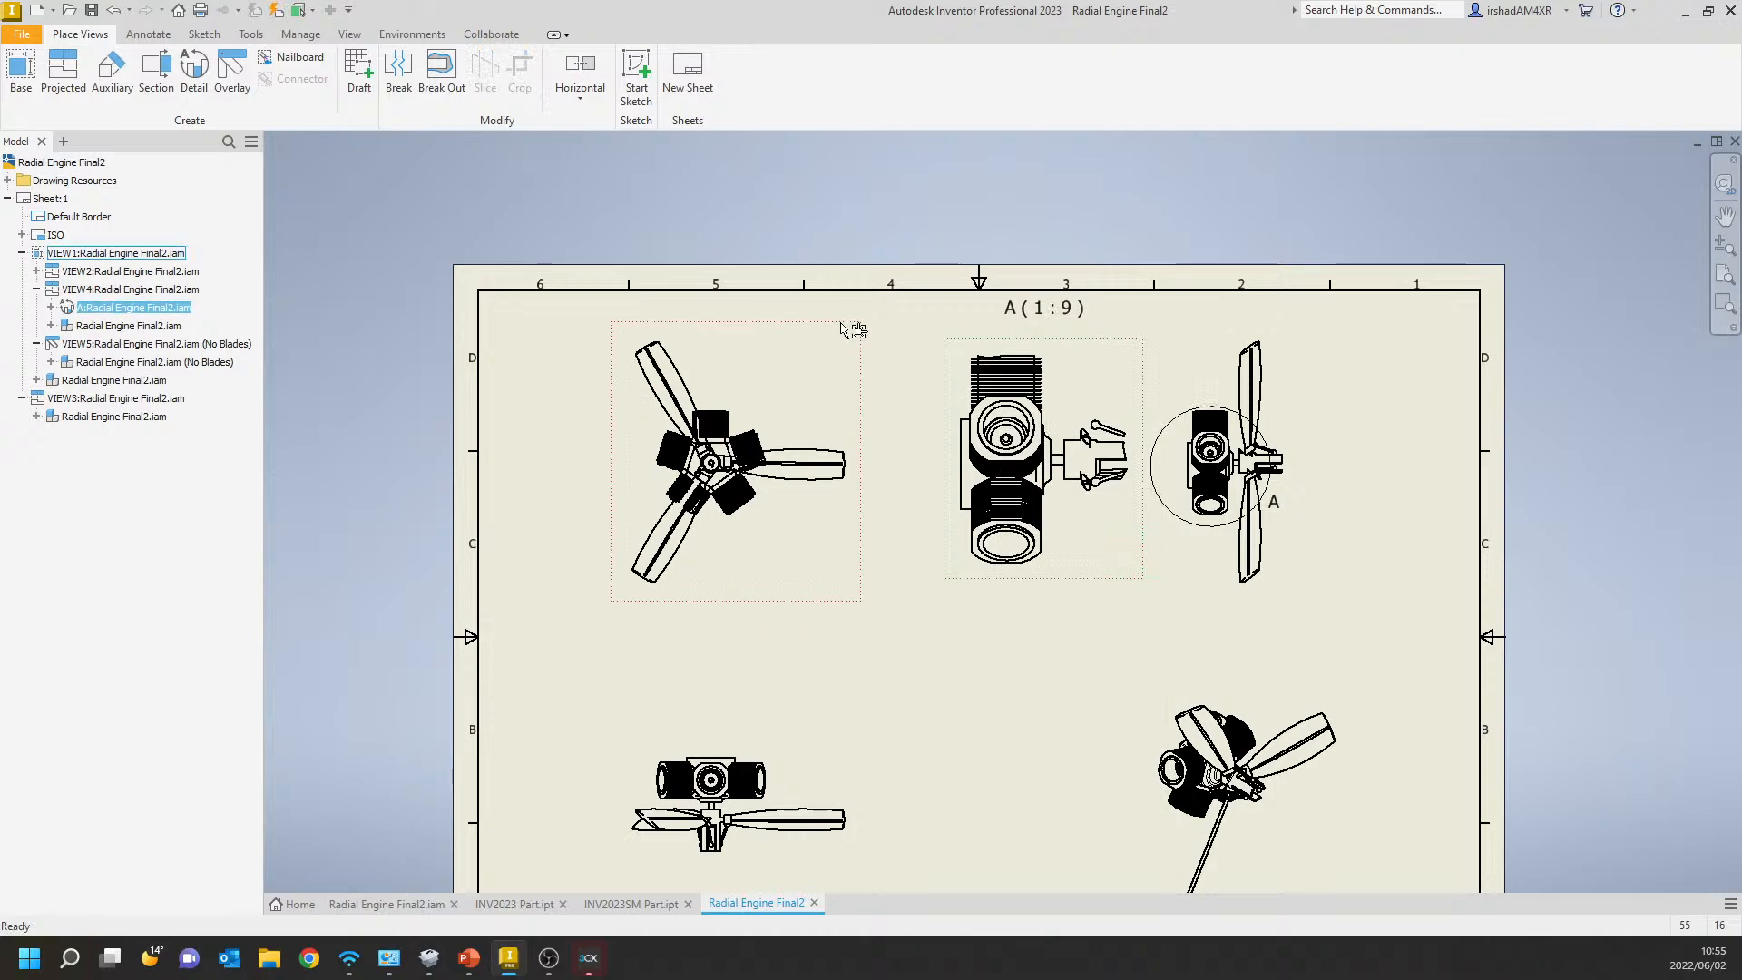
pyautogui.rightClick(1053, 347)
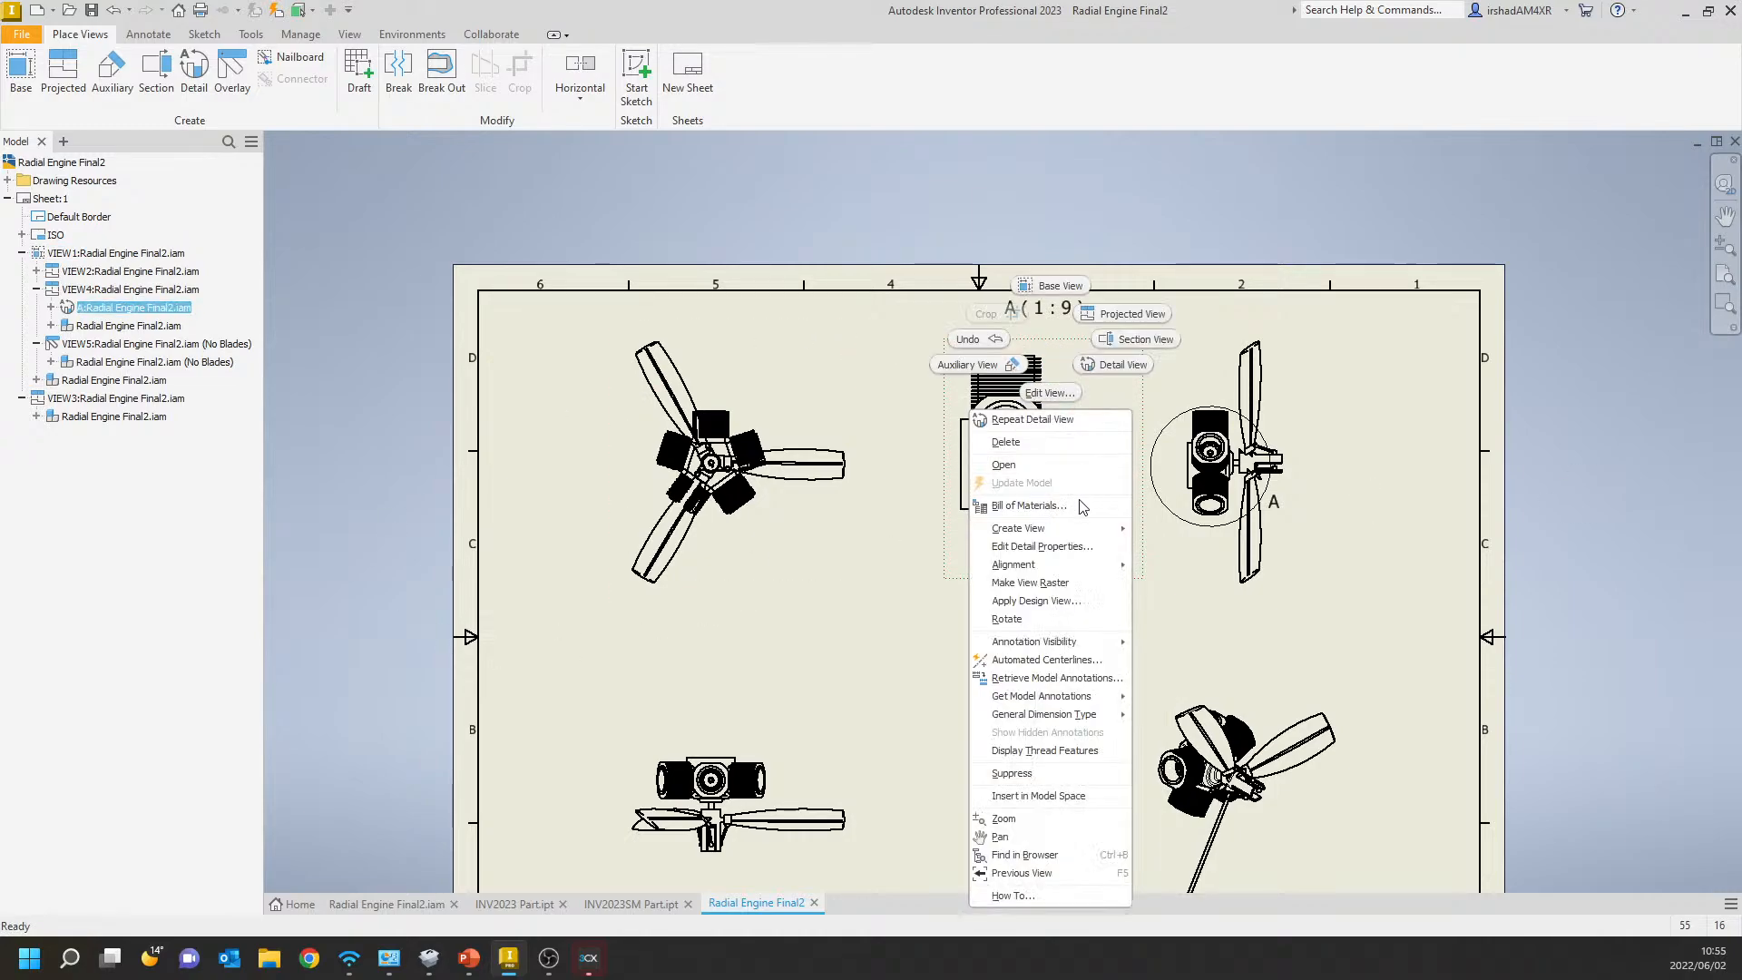
pyautogui.click(1052, 547)
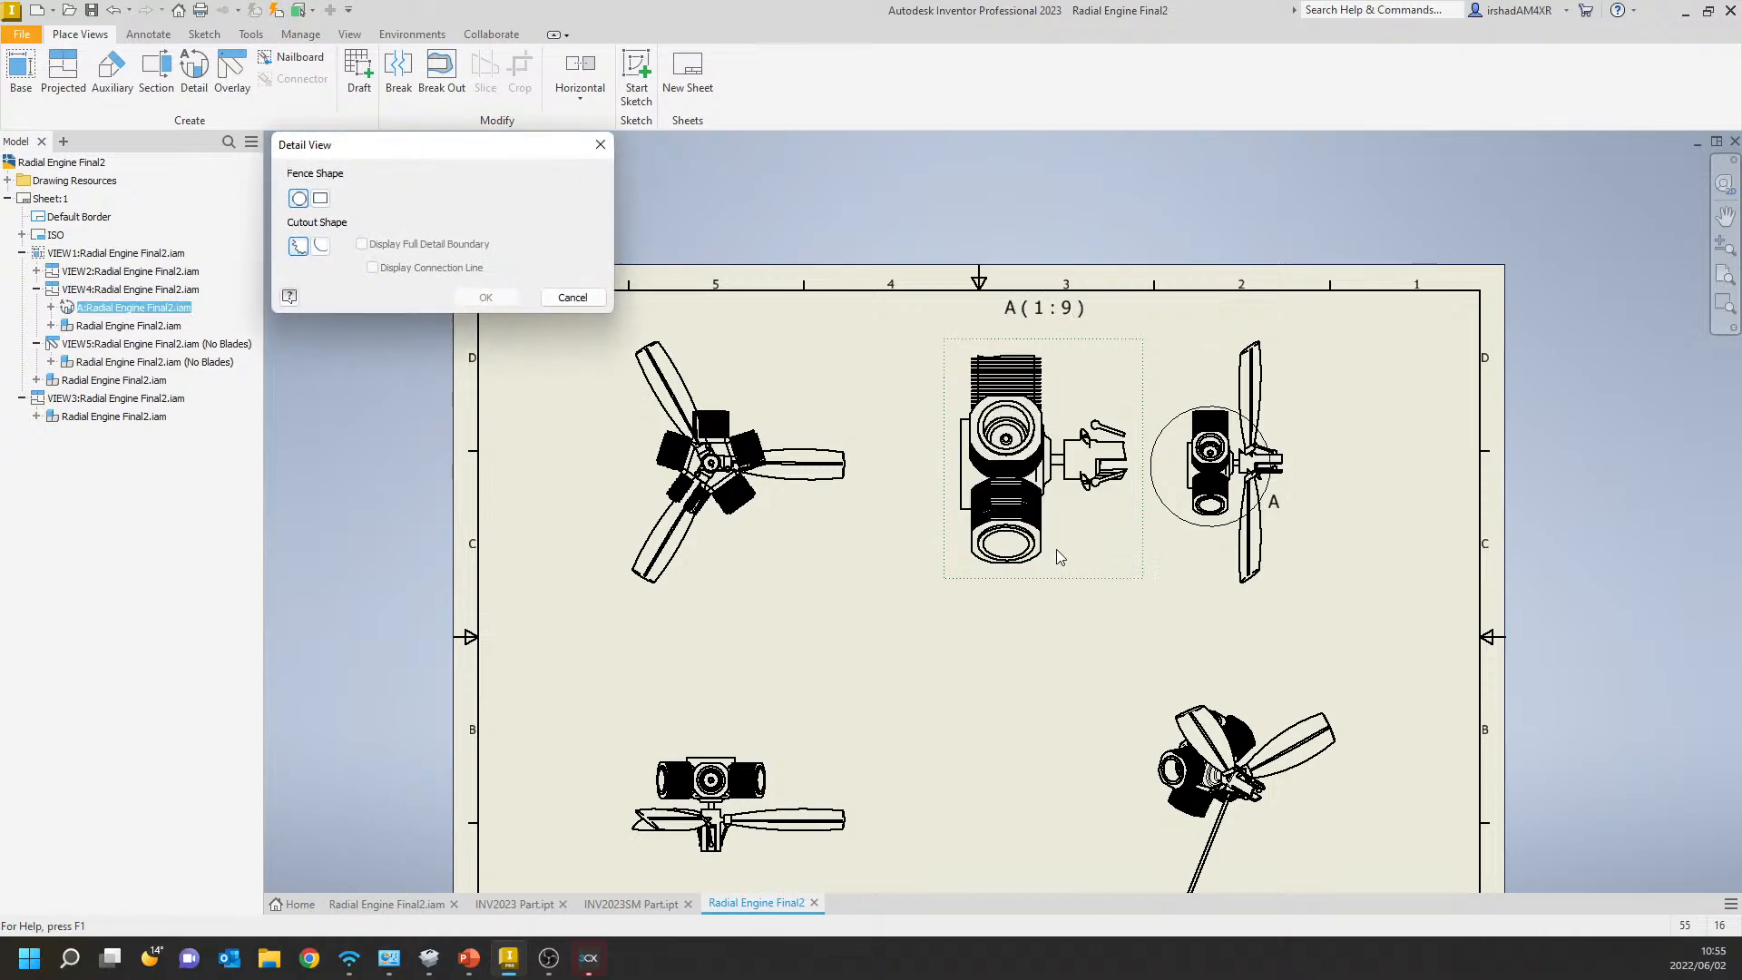
pyautogui.click(320, 198)
pyautogui.click(485, 296)
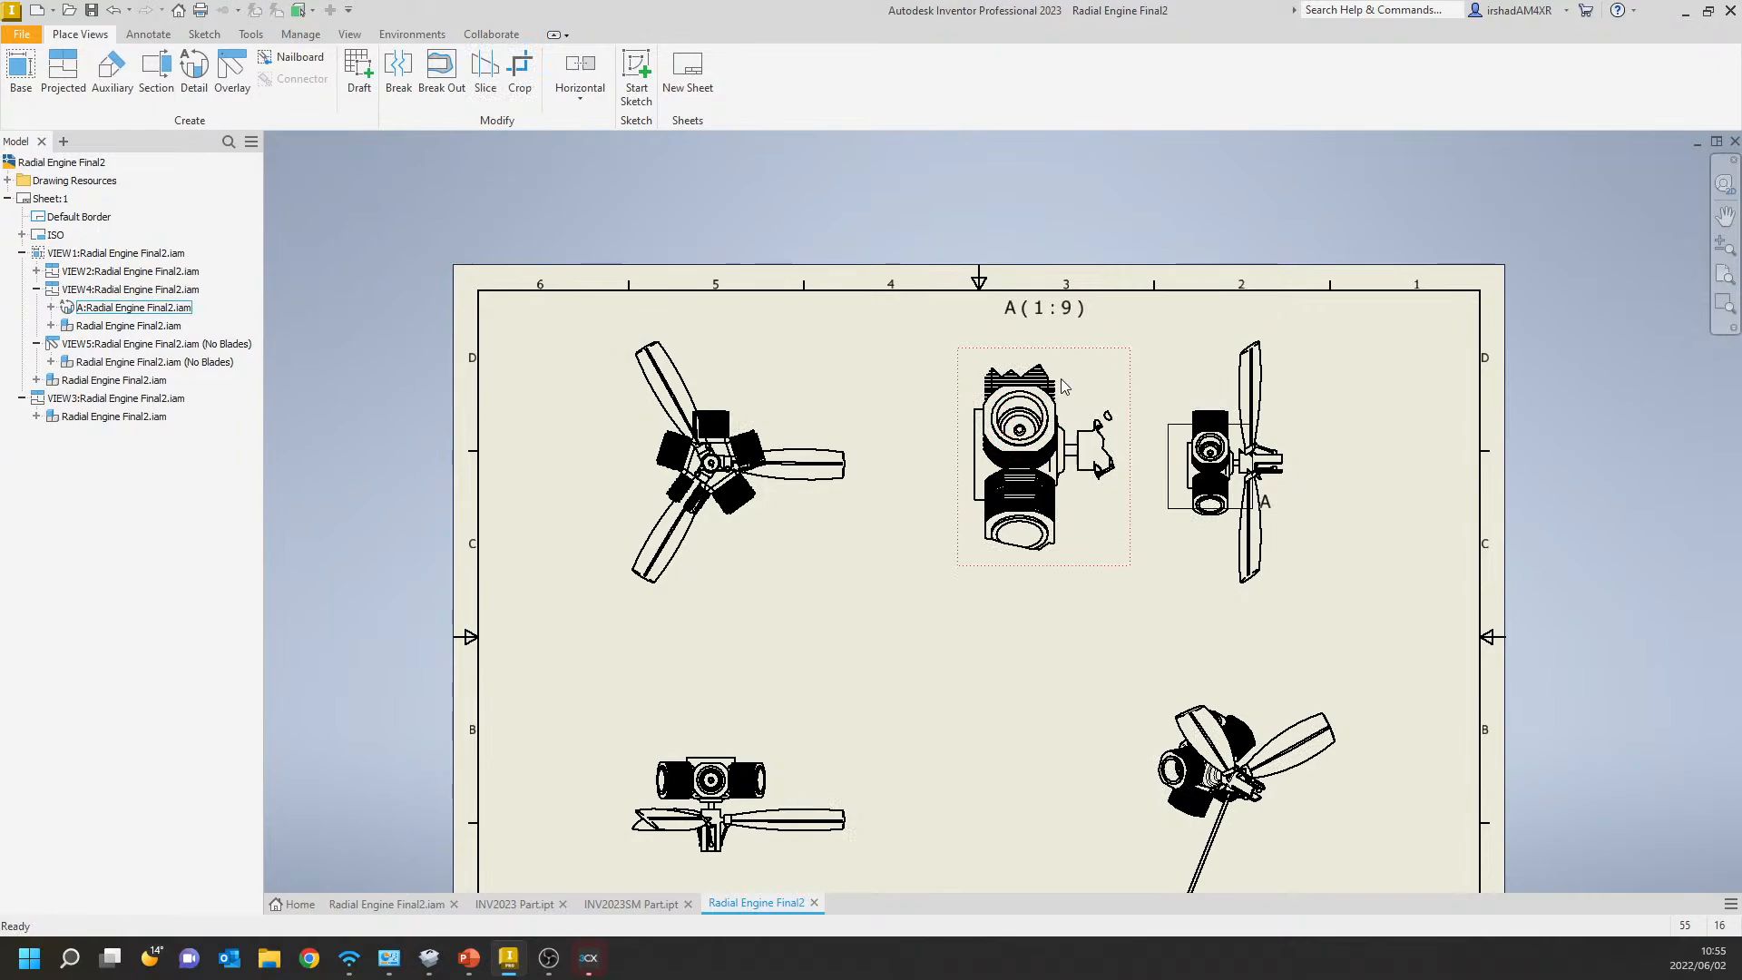
pyautogui.click(1064, 349)
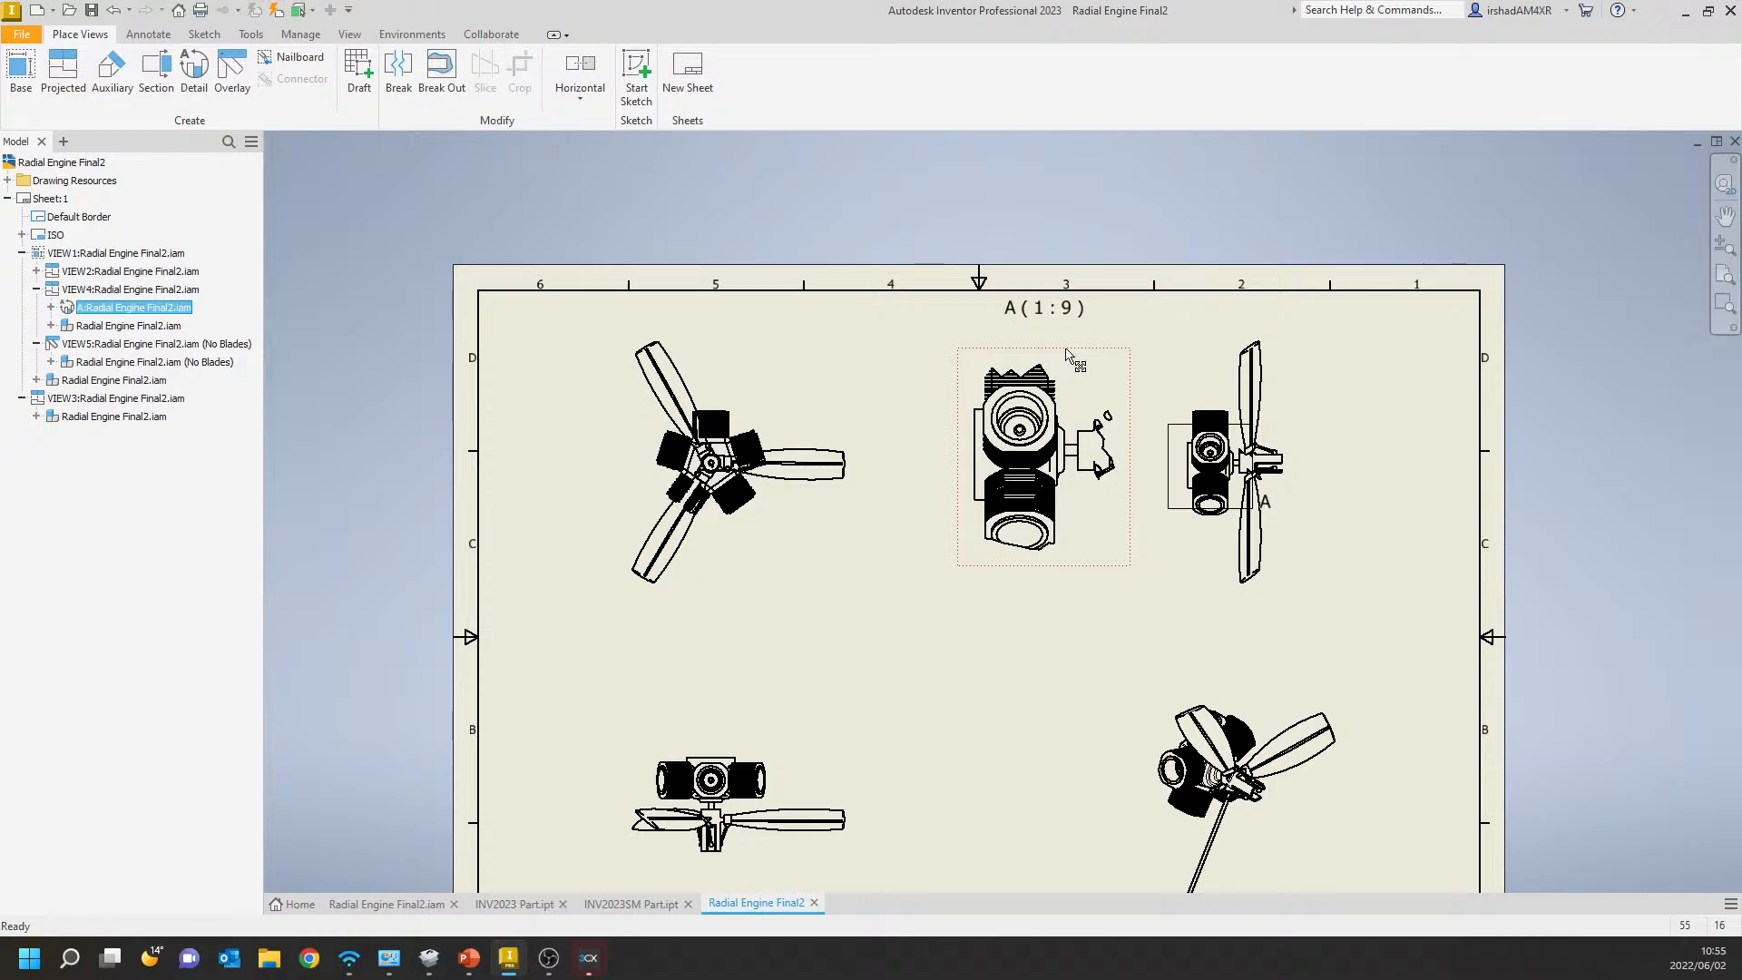
pyautogui.click(508, 960)
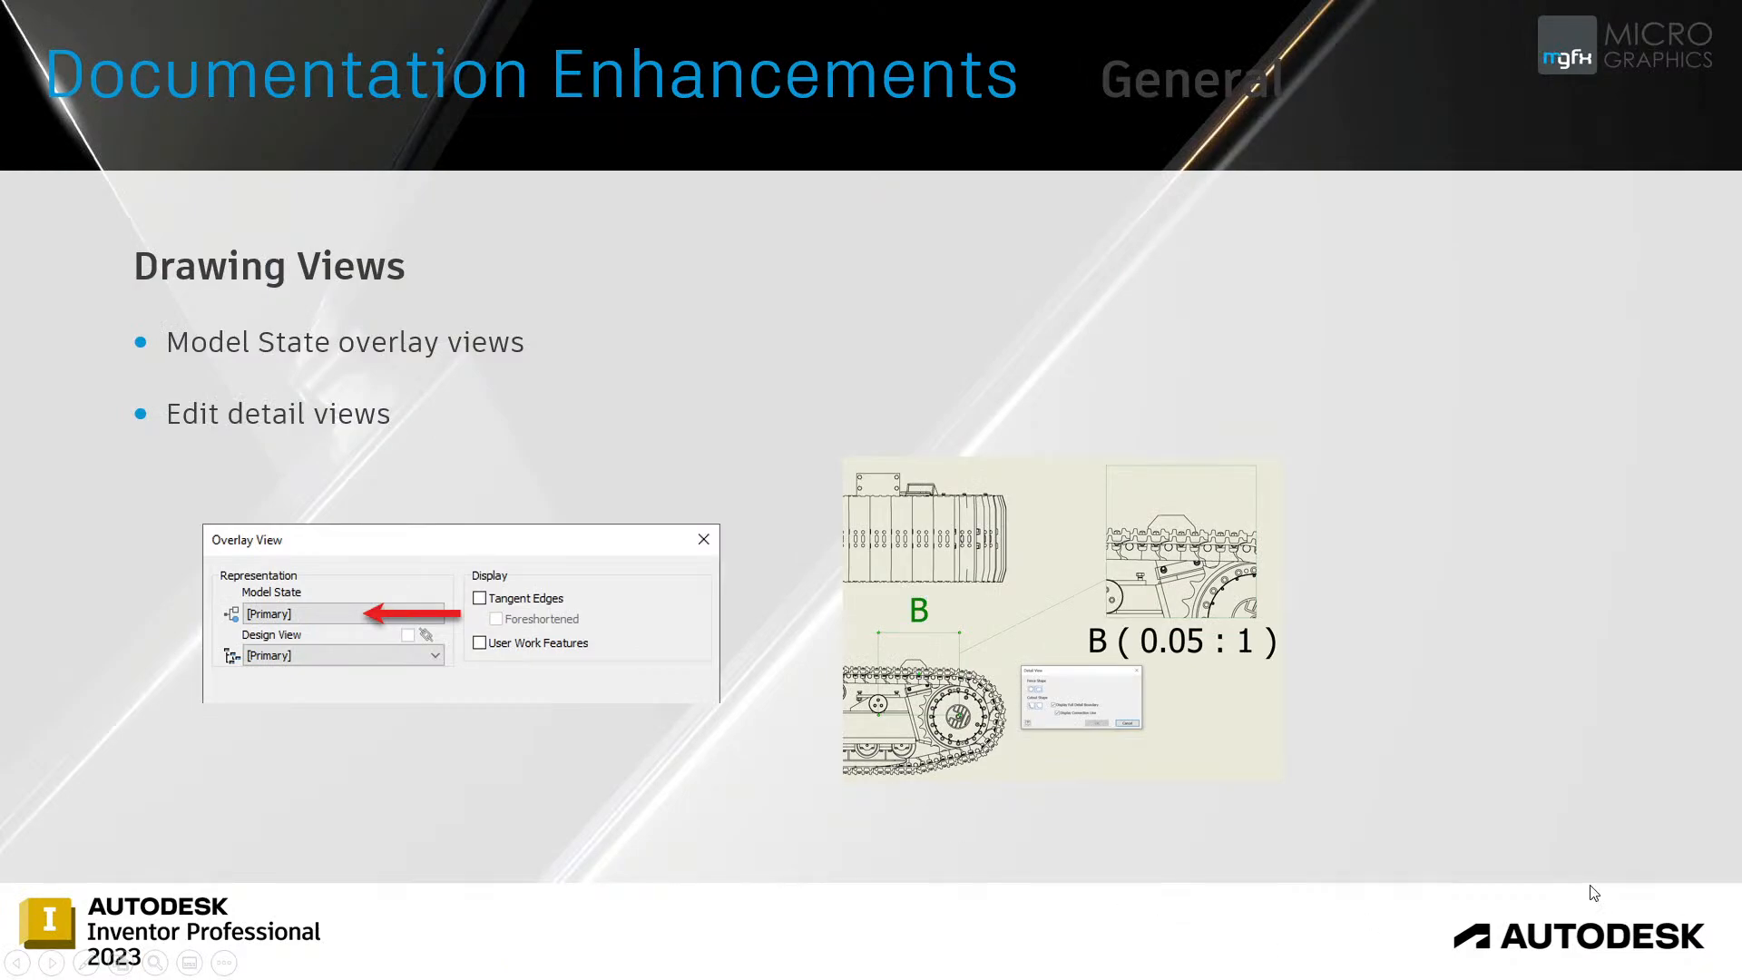
pyautogui.click(1085, 515)
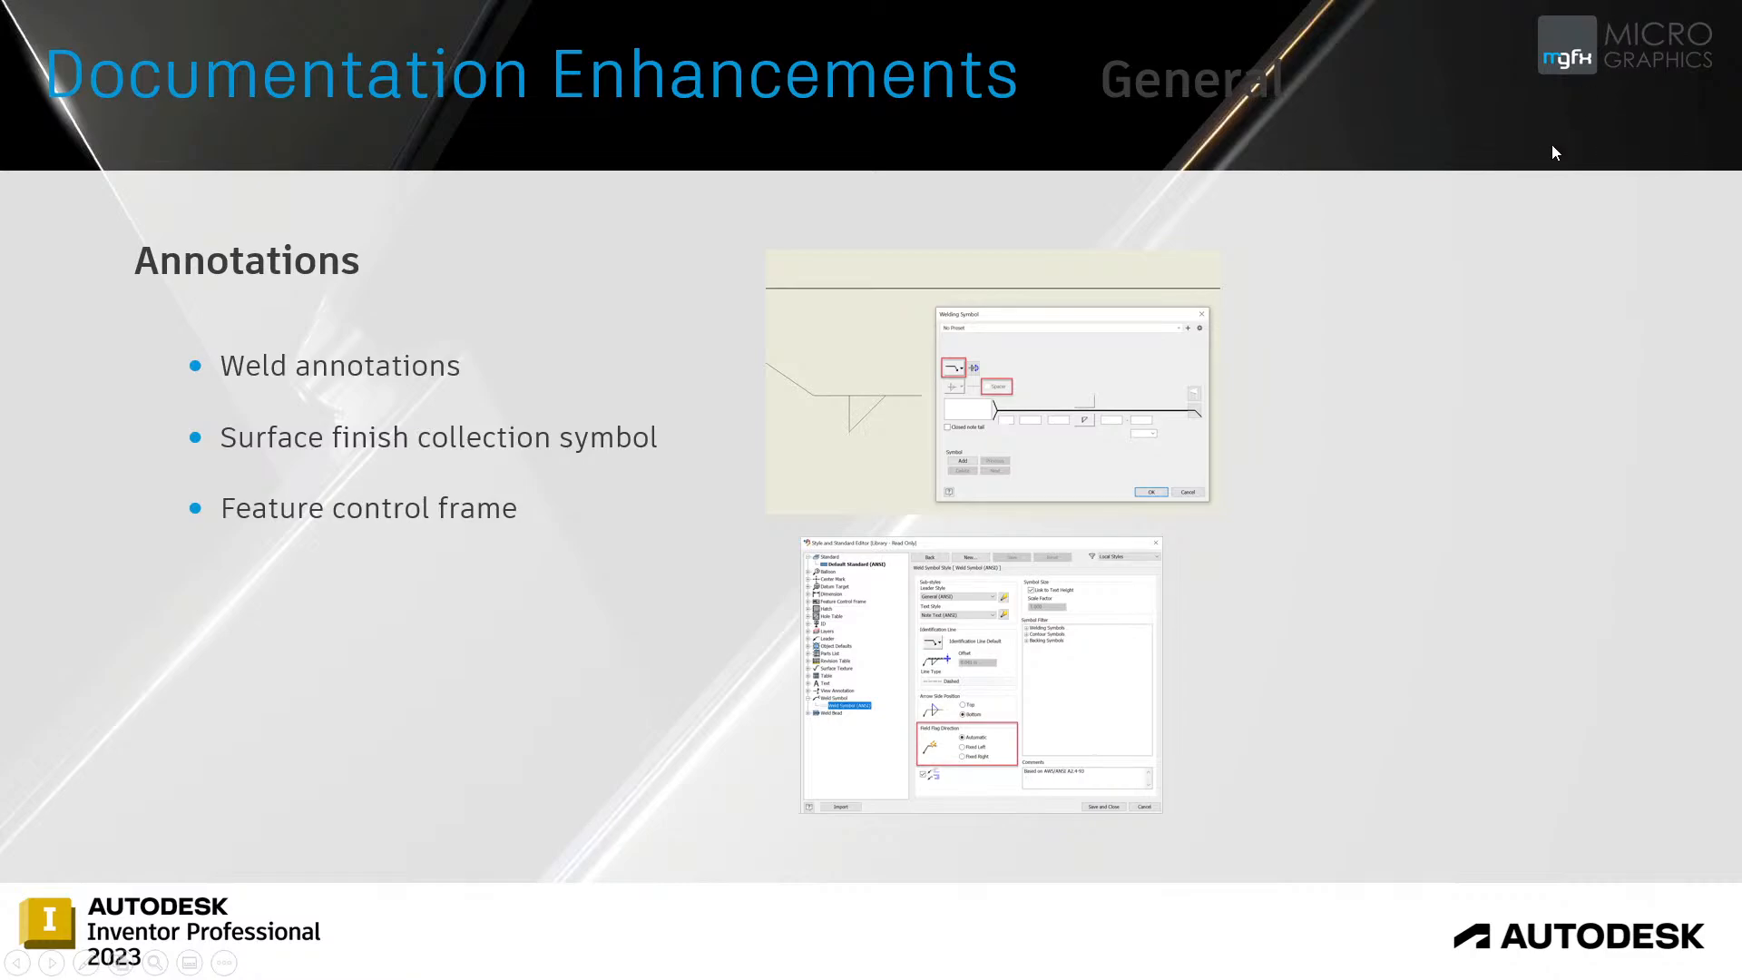
# Switch back to Inventor, set the Weld Symbol (ISO) style's field flag direction to Fixed Right, and close the Style and Standard Editor.
pyautogui.hotkey('alt', 'Tab')
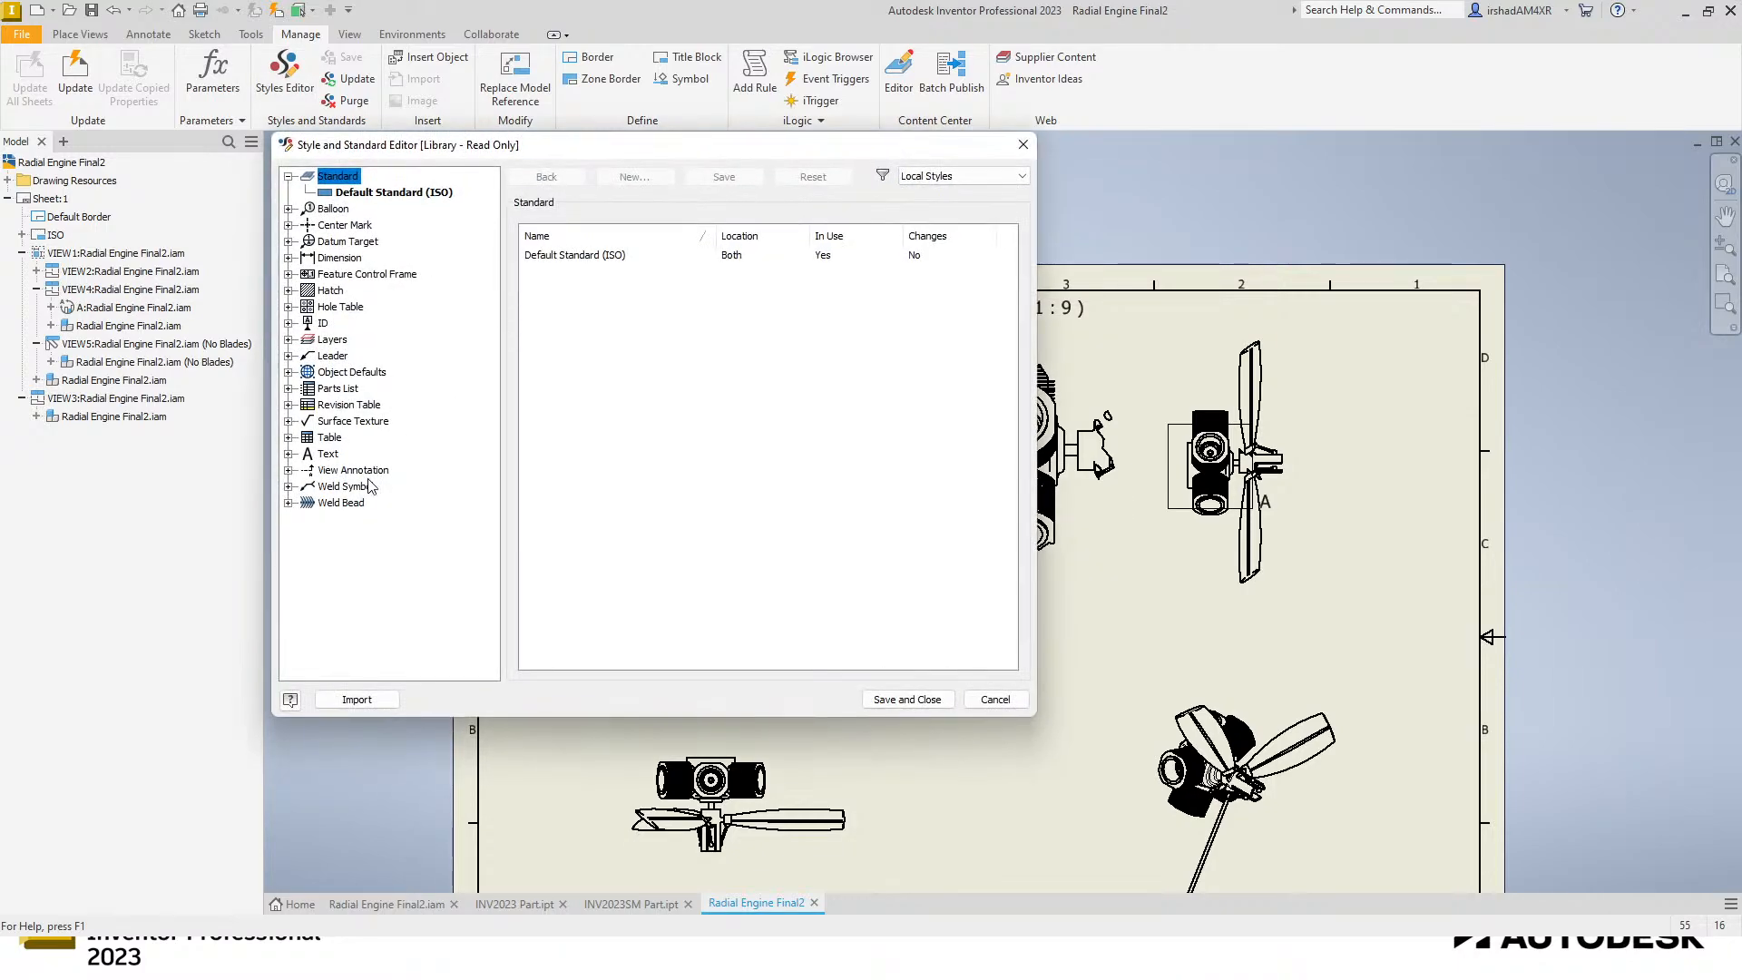
pyautogui.click(288, 486)
pyautogui.click(349, 502)
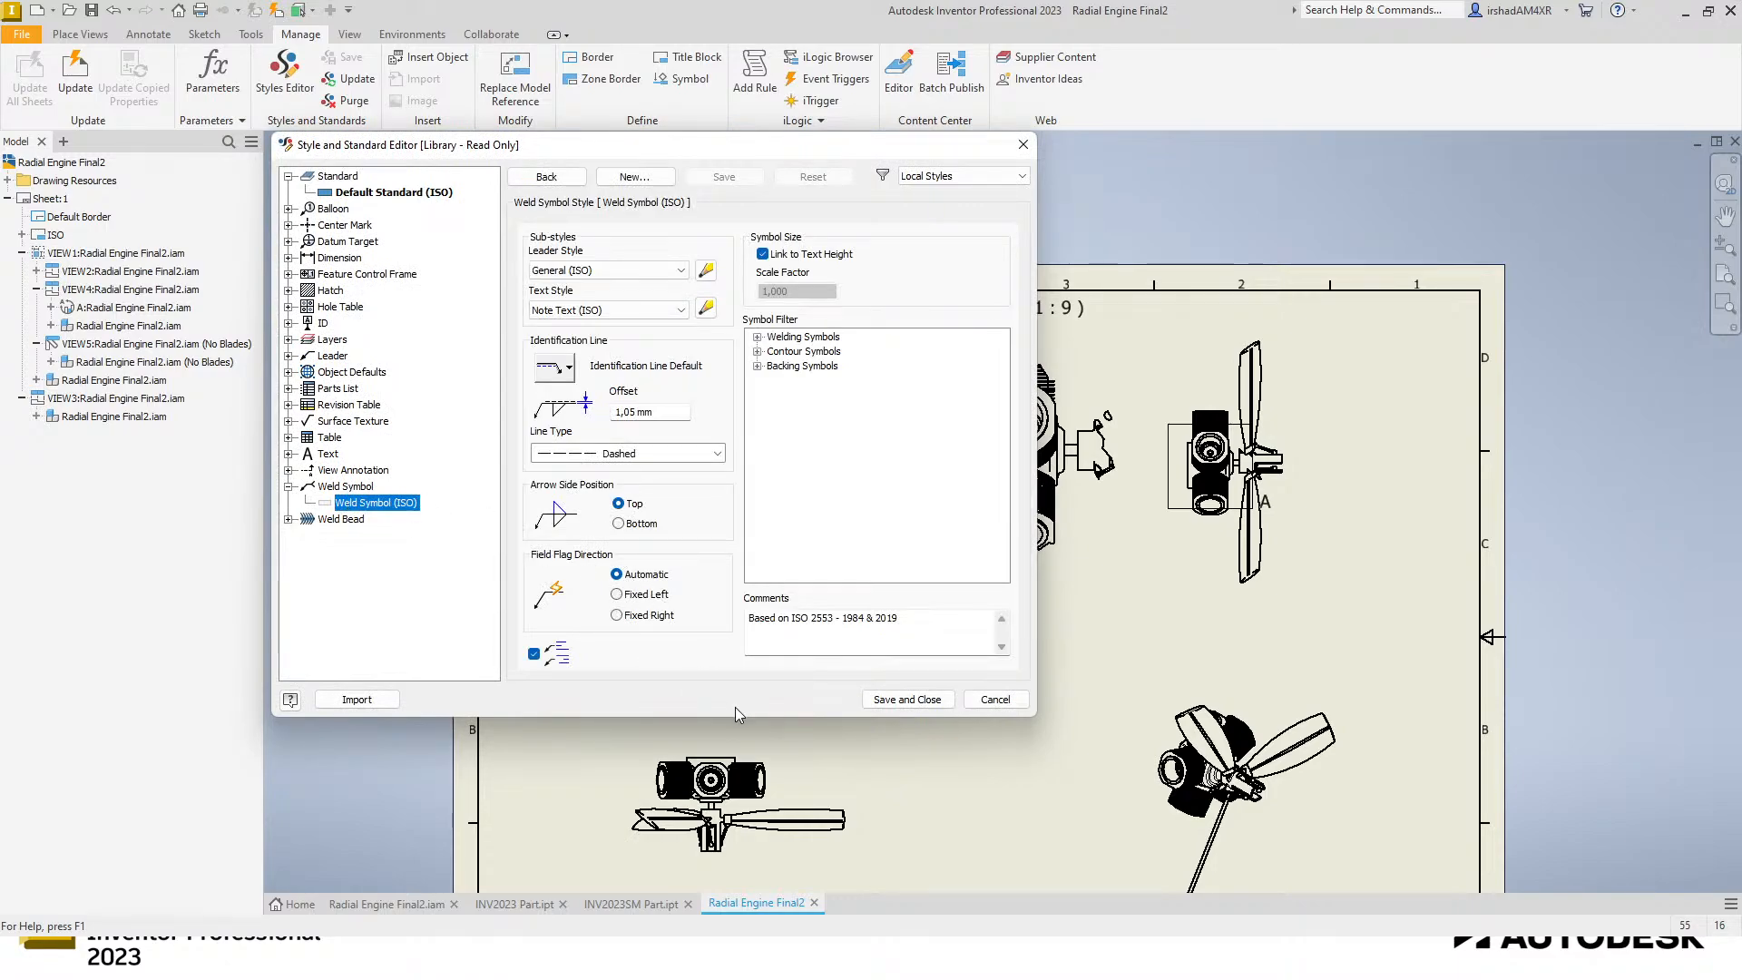
pyautogui.click(637, 595)
pyautogui.click(632, 614)
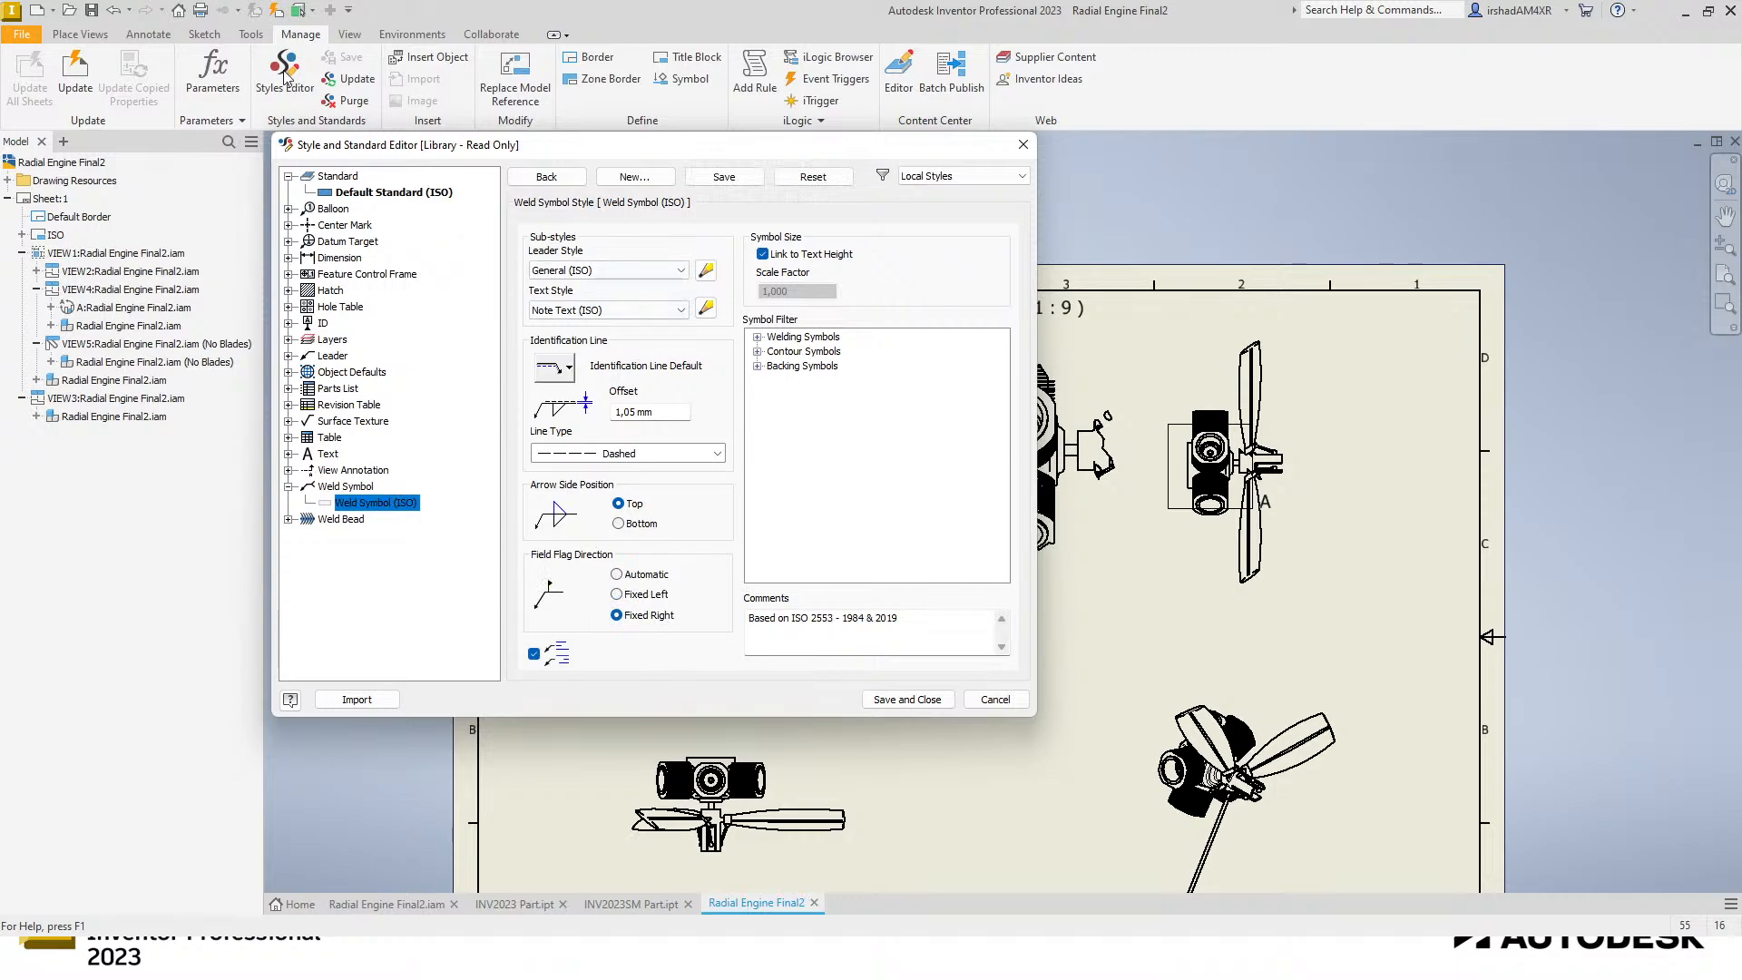
pyautogui.click(135, 30)
pyautogui.click(658, 473)
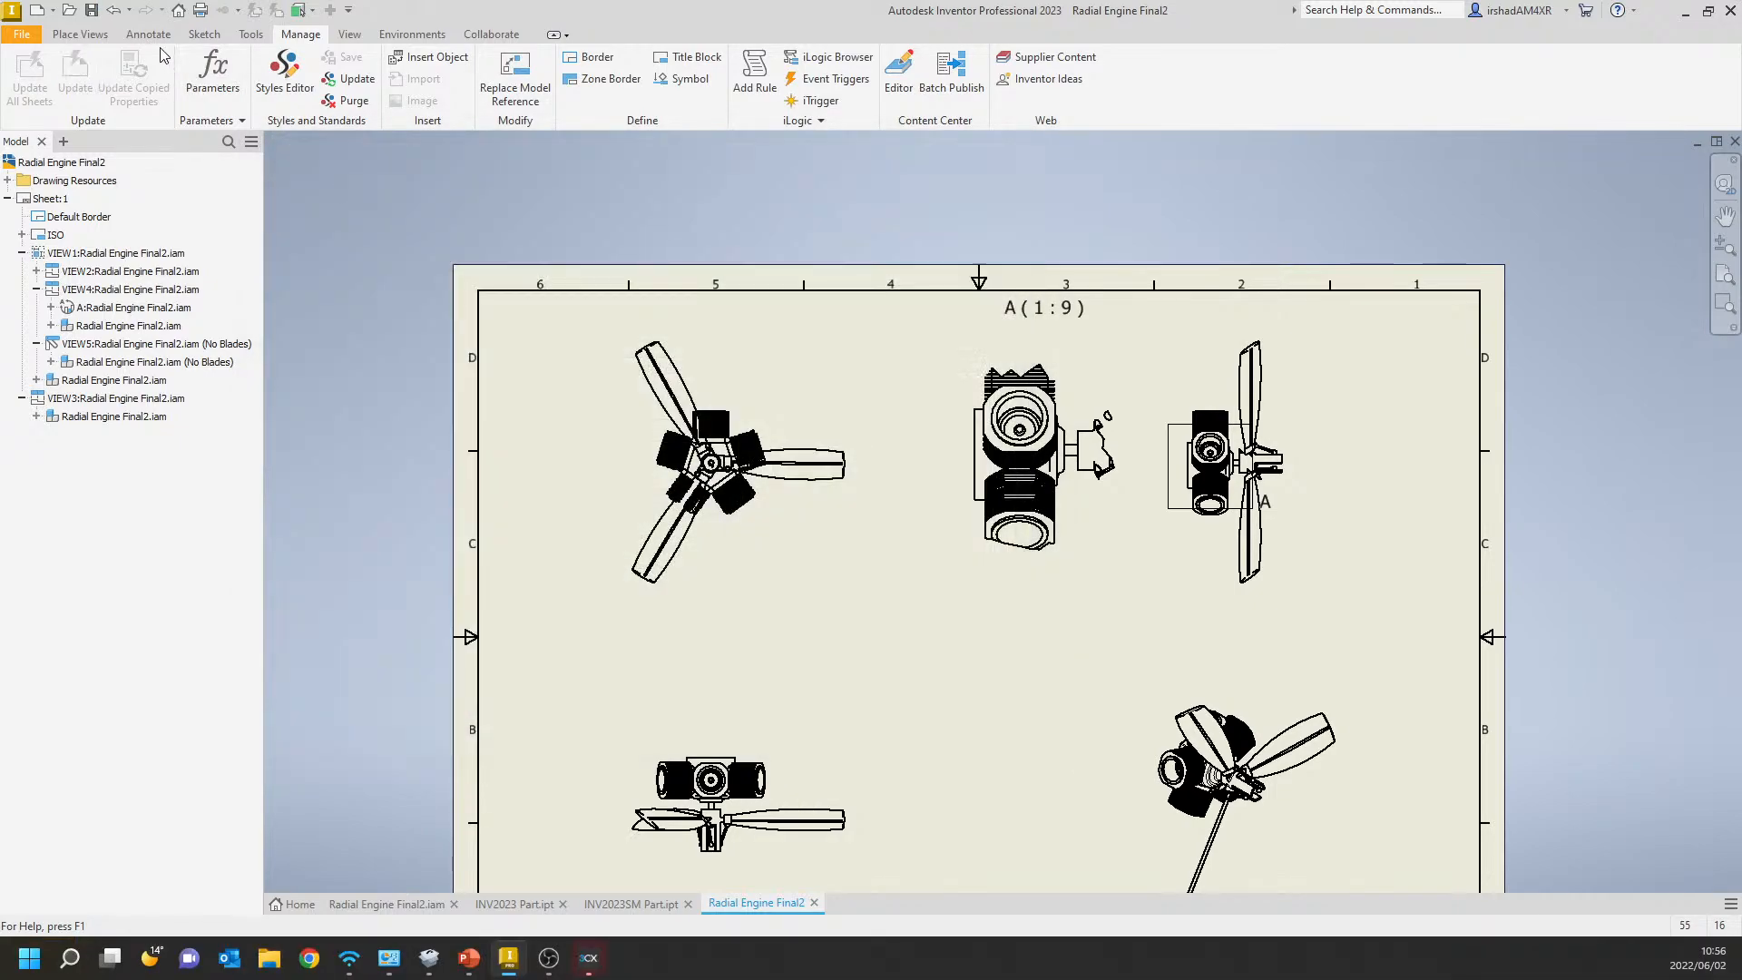